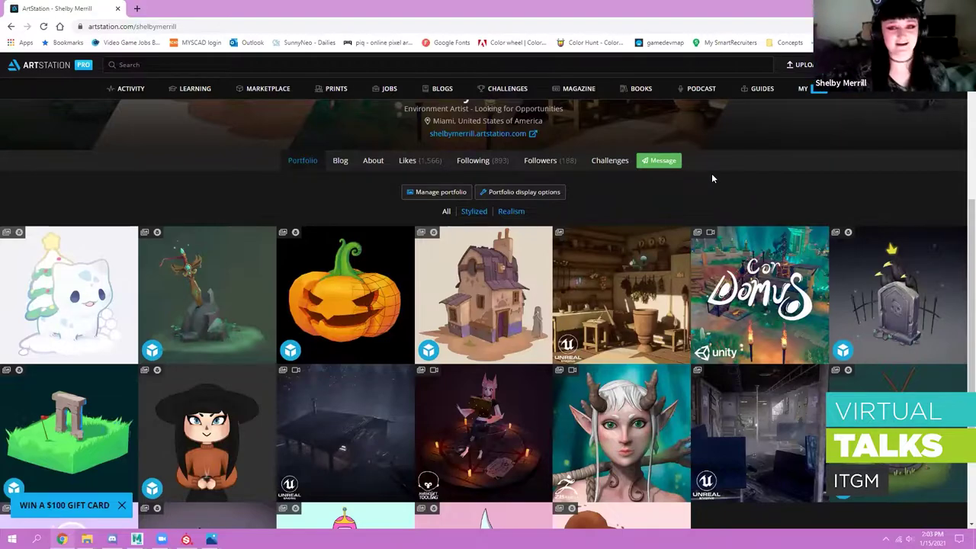
- Browse the ArtStation portfolio grid and open the Wéreb House project
scroll(733, 149, "up", 1)
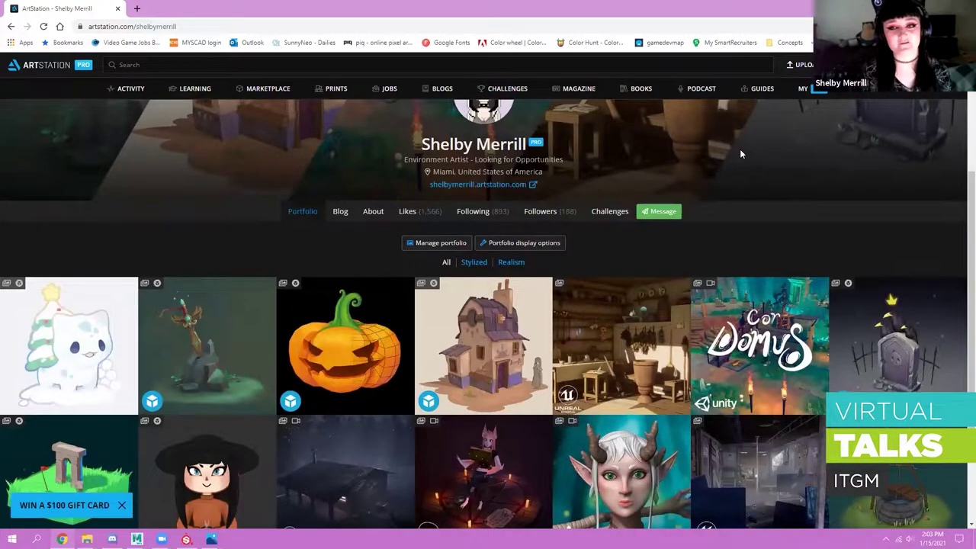
scroll(782, 206, "down", 1)
scroll(771, 190, "up", 2)
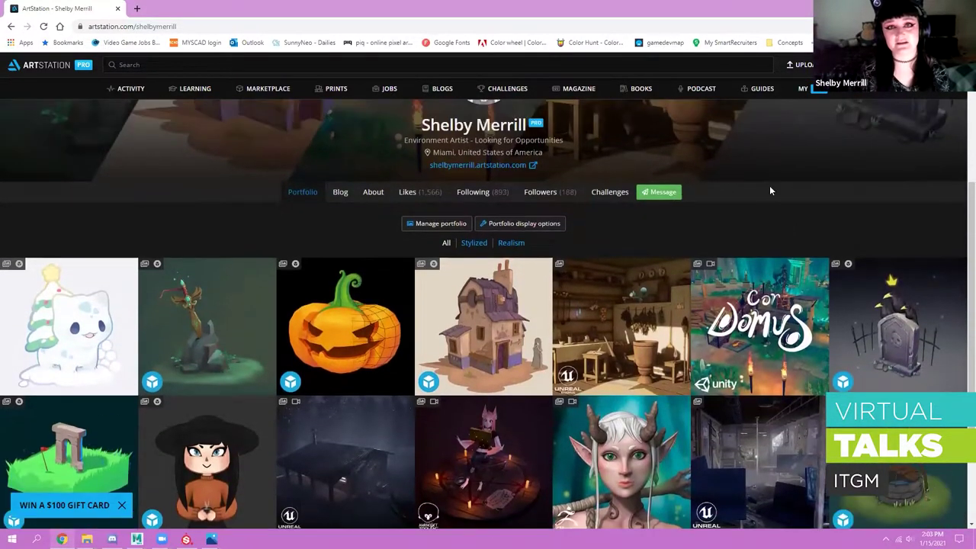
scroll(774, 192, "down", 1)
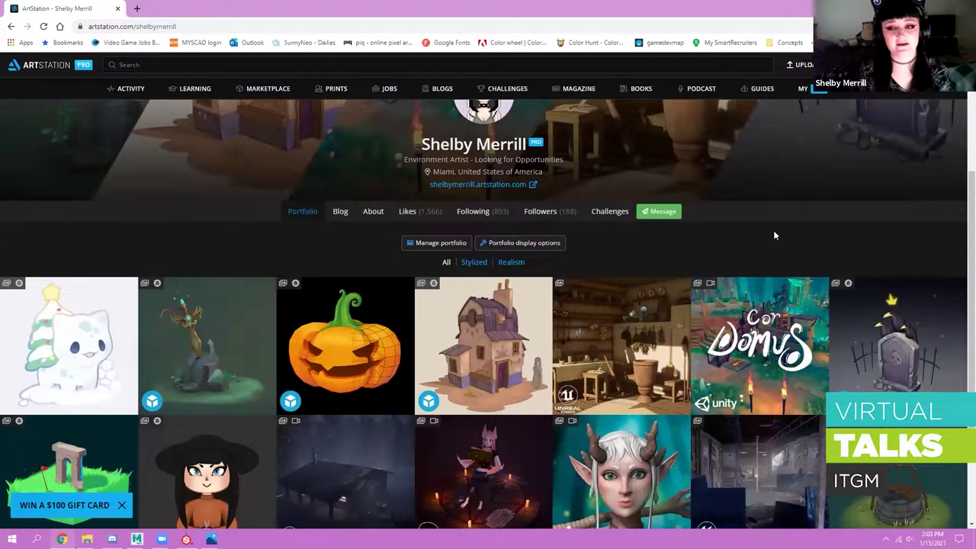
left_click(474, 337)
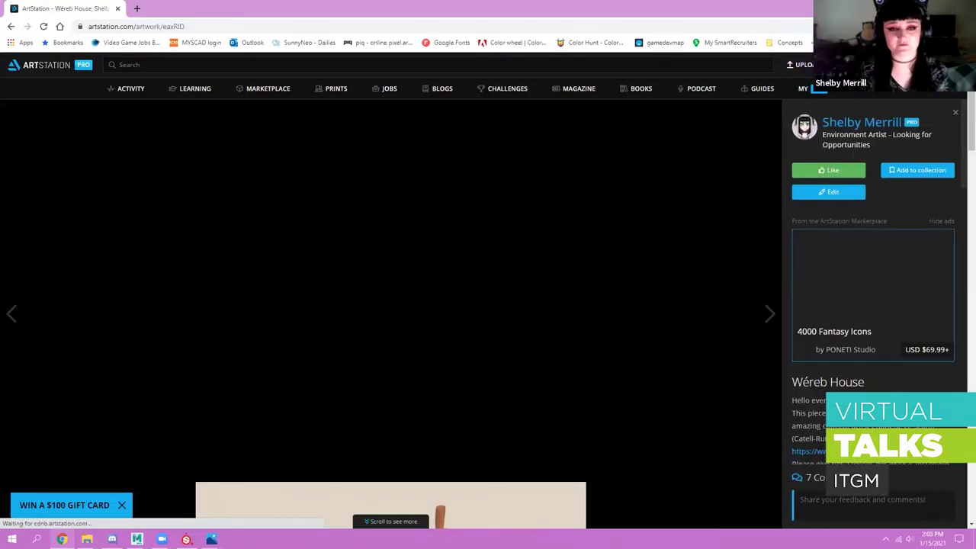
- Look through the Wéreb House model renders and return to the artist's profile
scroll(557, 237, "down", 5)
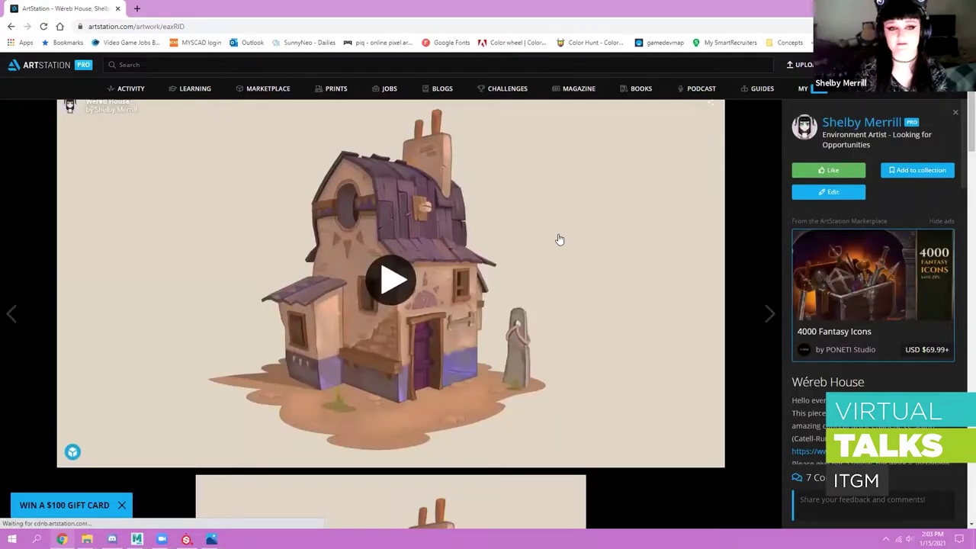
scroll(557, 237, "down", 1)
scroll(579, 249, "down", 1)
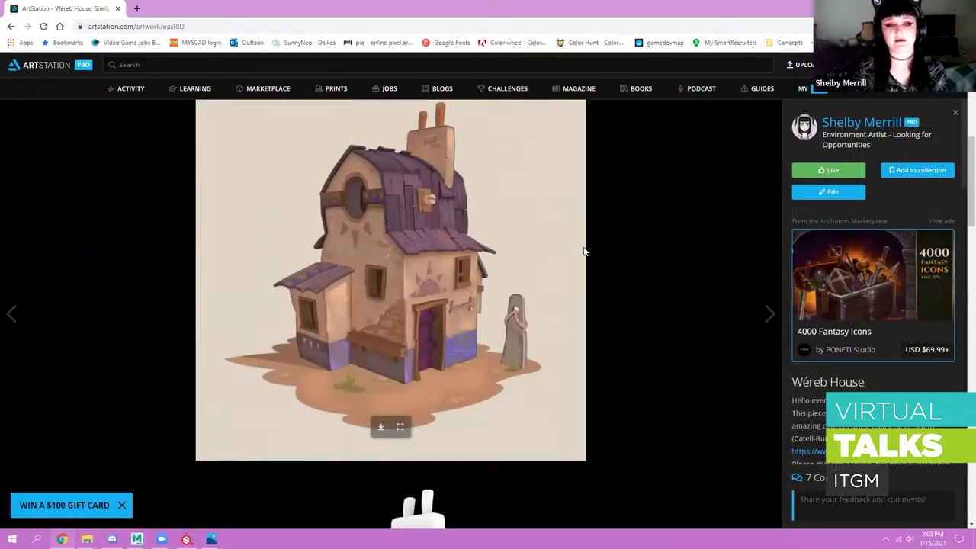
scroll(579, 246, "up", 1)
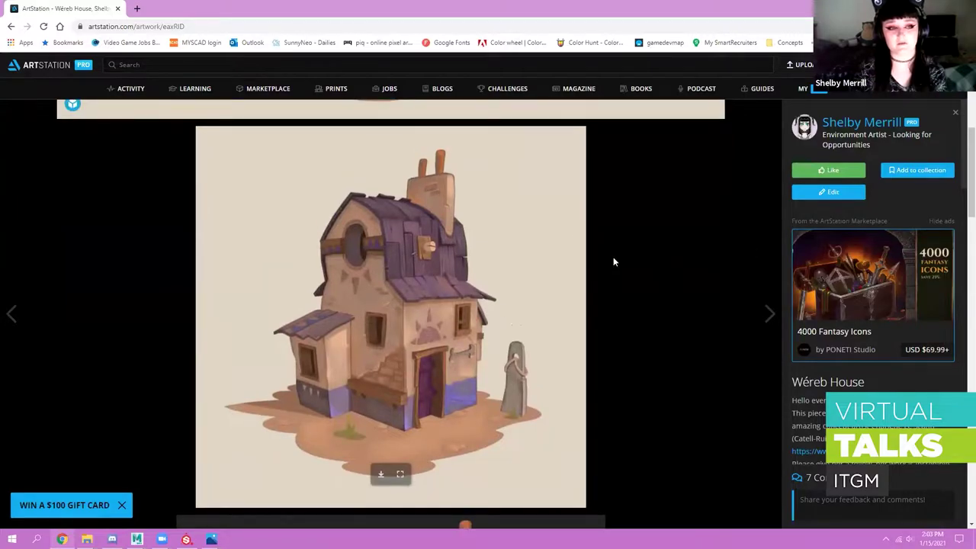
scroll(646, 282, "up", 5)
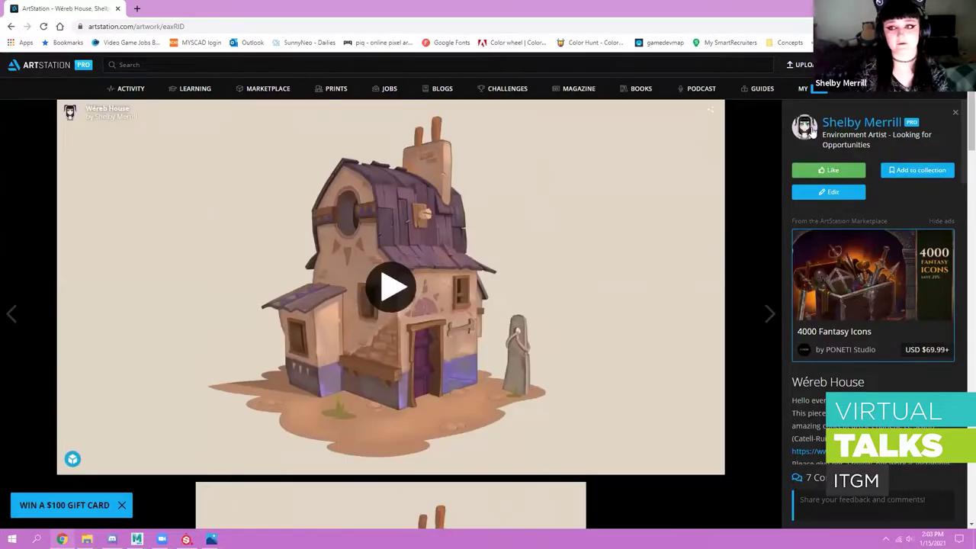
left_click(830, 130)
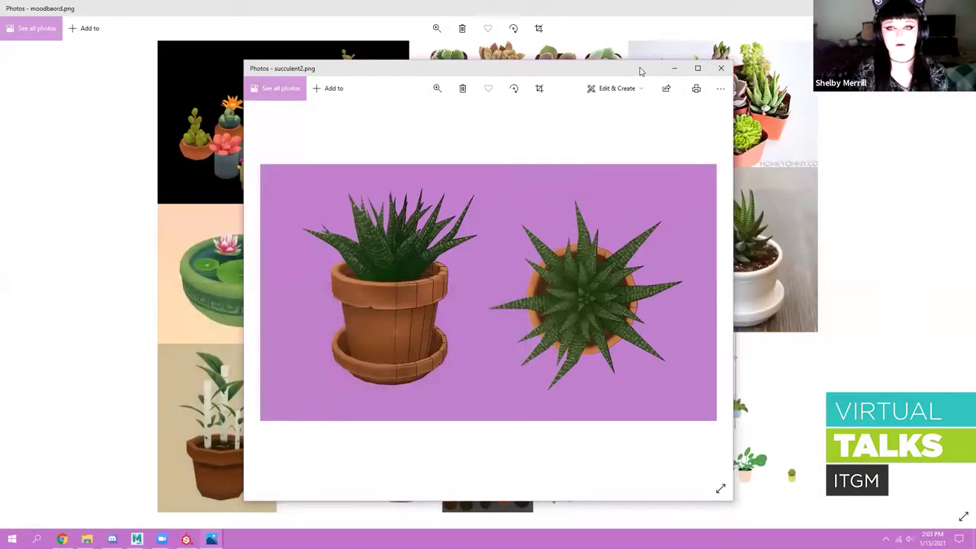
- Switch to Photos, examine the potted succulent and its wireframe in succulent2.png up close, and close the image
left_click_drag(627, 62, 613, 42)
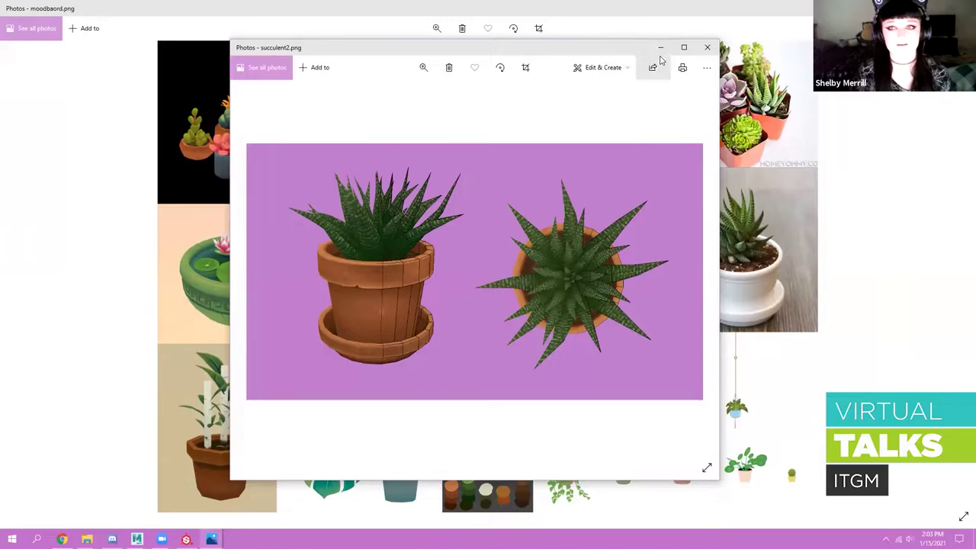
scroll(412, 221, "up", 5)
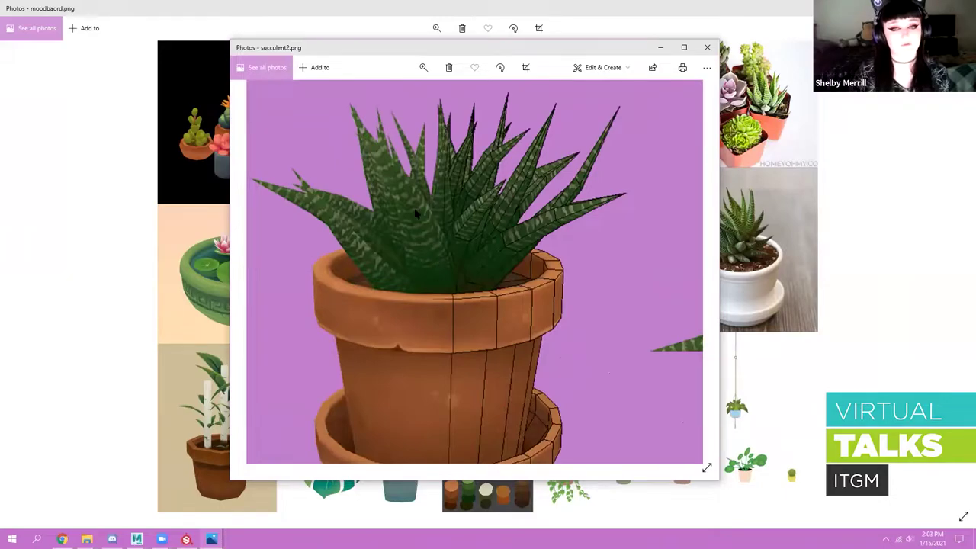
scroll(445, 269, "down", 4)
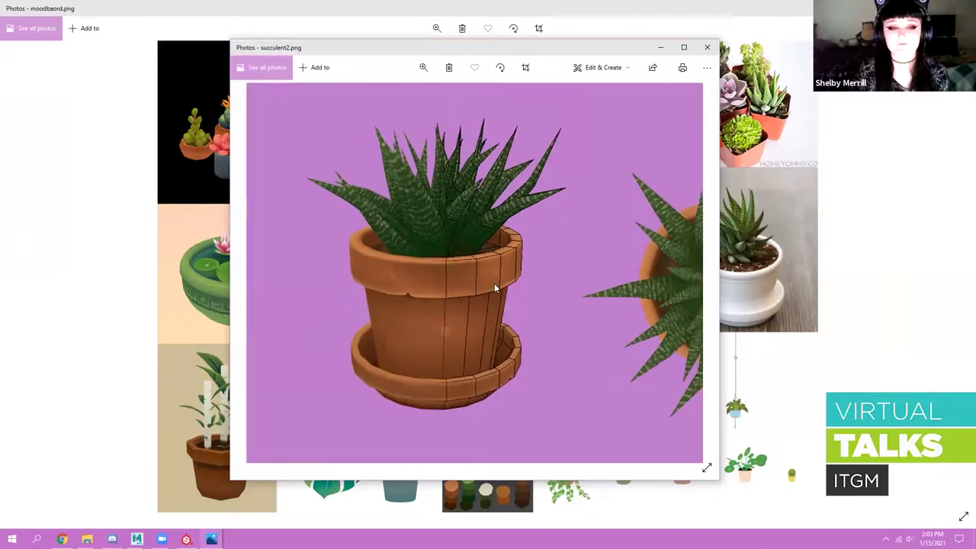
left_click(708, 47)
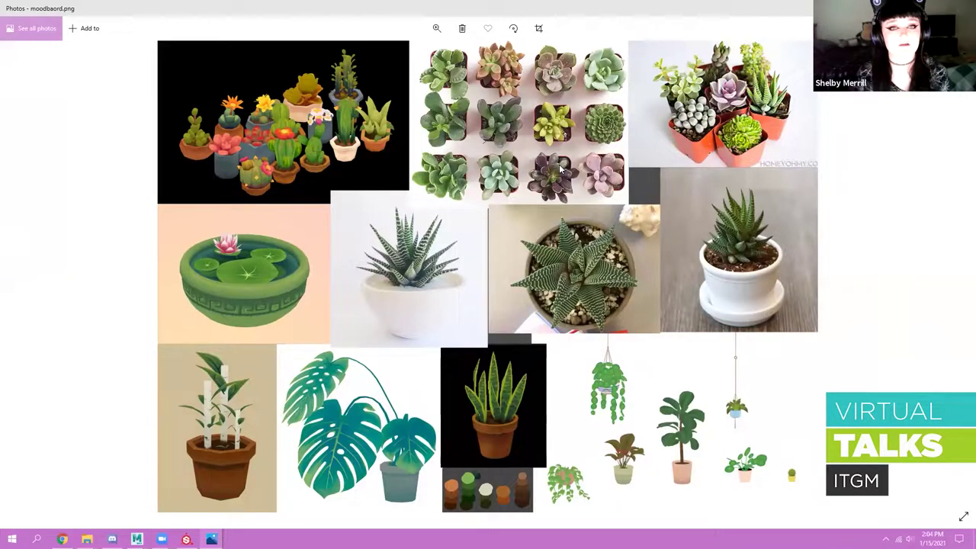
- Examine the plant moodboard closely, from the succulent and cactus references to the snake plant and its colour palette
scroll(380, 157, "up", 4)
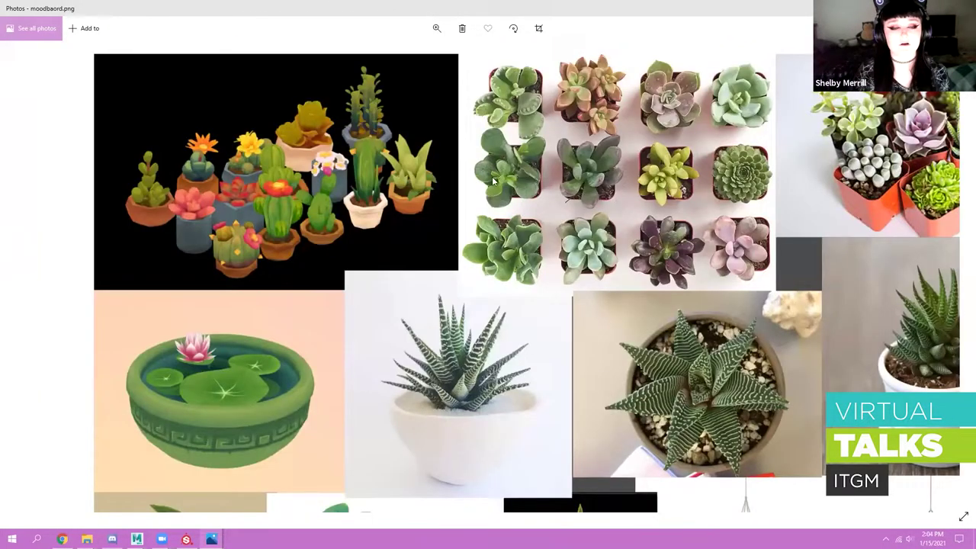
scroll(493, 181, "down", 4)
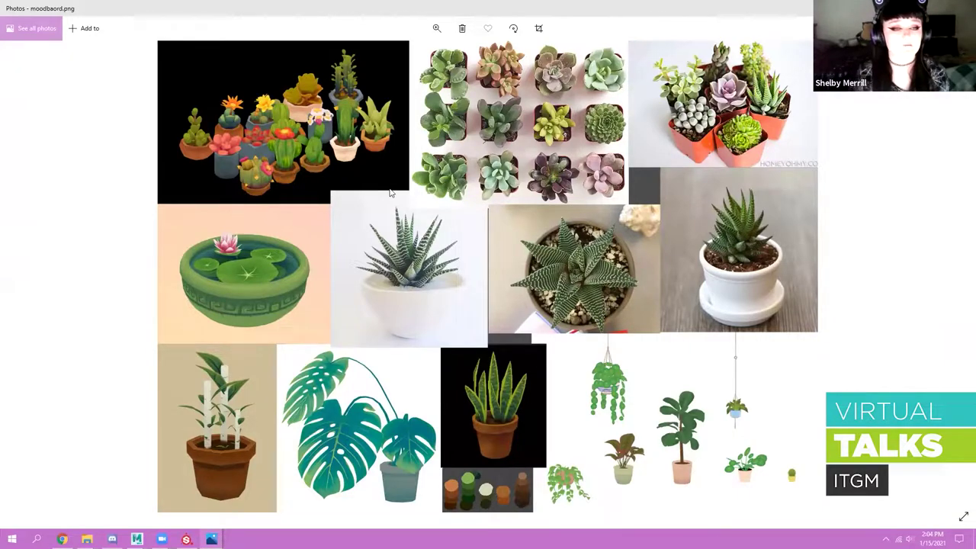
scroll(364, 214, "up", 4)
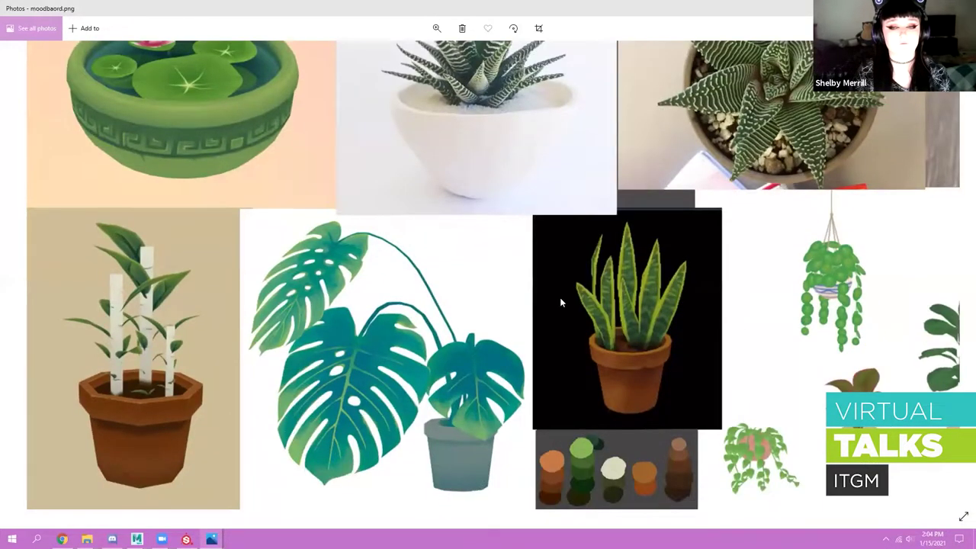
scroll(489, 289, "down", 2)
scroll(501, 325, "up", 5)
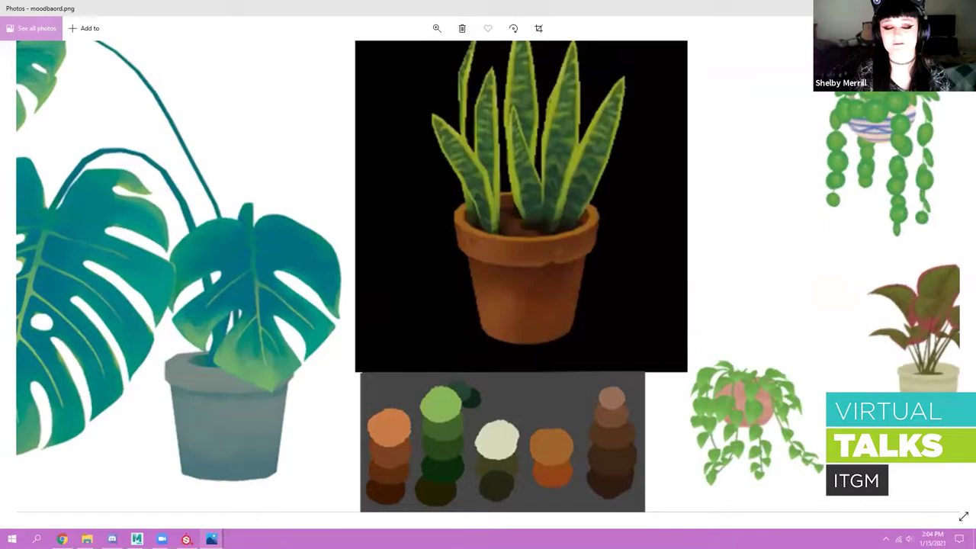
- Dock the moodboard image beside a wider Maya window and decline Maya's autosave
left_click(918, 9)
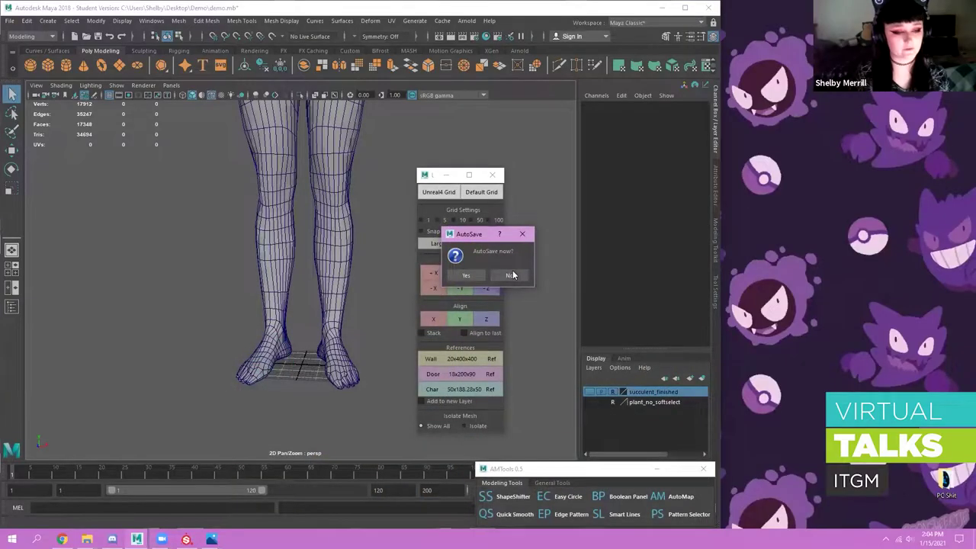
left_click(137, 539)
mouse_move(212, 539)
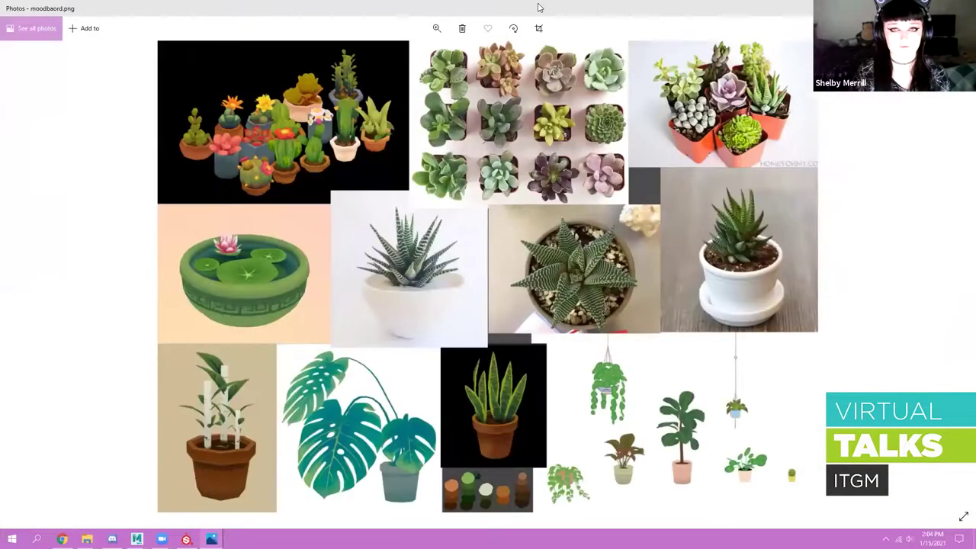
left_click_drag(540, 7, 974, 83)
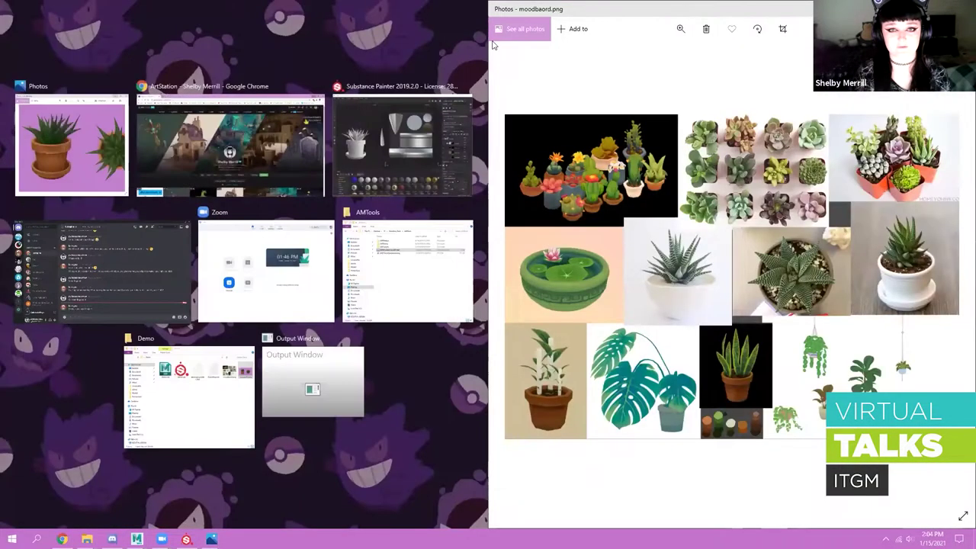
left_click(490, 50)
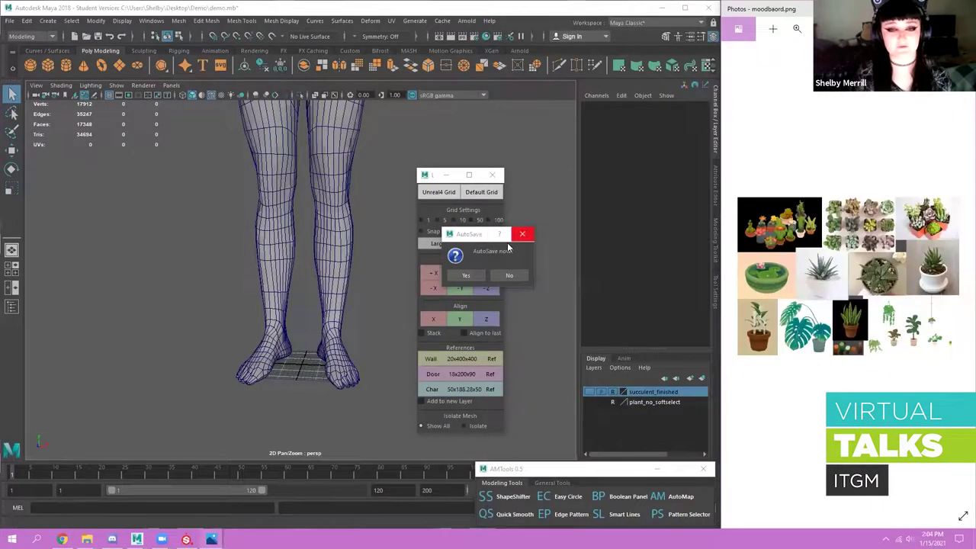
left_click(509, 276)
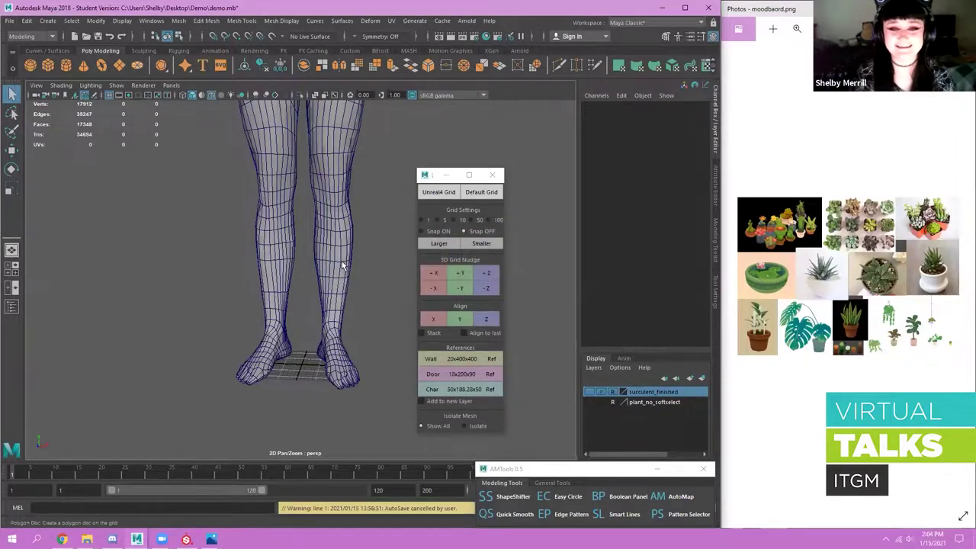
- Examine the human scale figure in the perspective view, comparing its feet and legs with the small default grid
scroll(343, 265, "down", 5)
scroll(331, 247, "up", 5)
left_click_drag(343, 266, 291, 219, "alt")
scroll(331, 247, "down", 4)
middle_click_drag(292, 219, 314, 262, "alt")
scroll(327, 305, "up", 3)
middle_click_drag(336, 373, 341, 340, "alt")
scroll(343, 351, "up", 2)
middle_click_drag(347, 401, 358, 358, "alt")
scroll(358, 358, "up", 3)
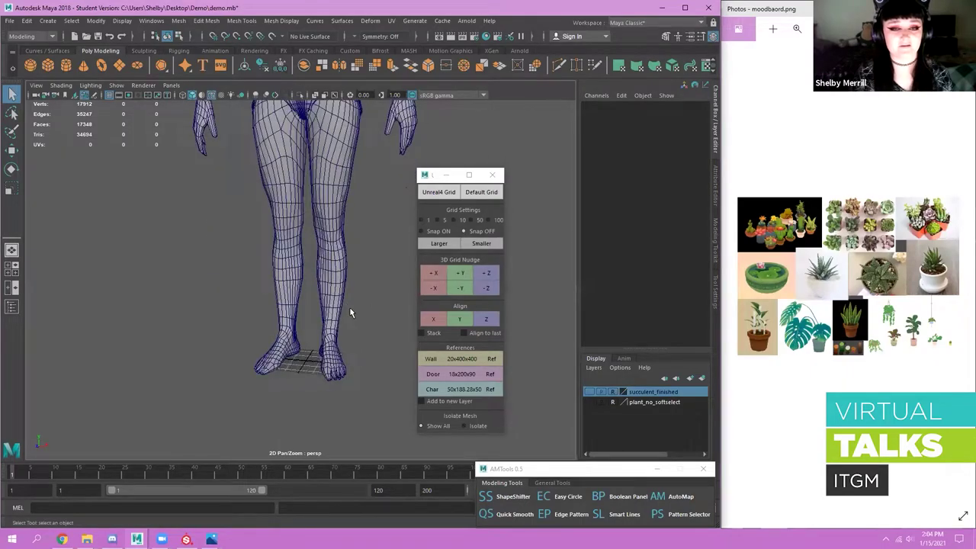
scroll(351, 313, "up", 3)
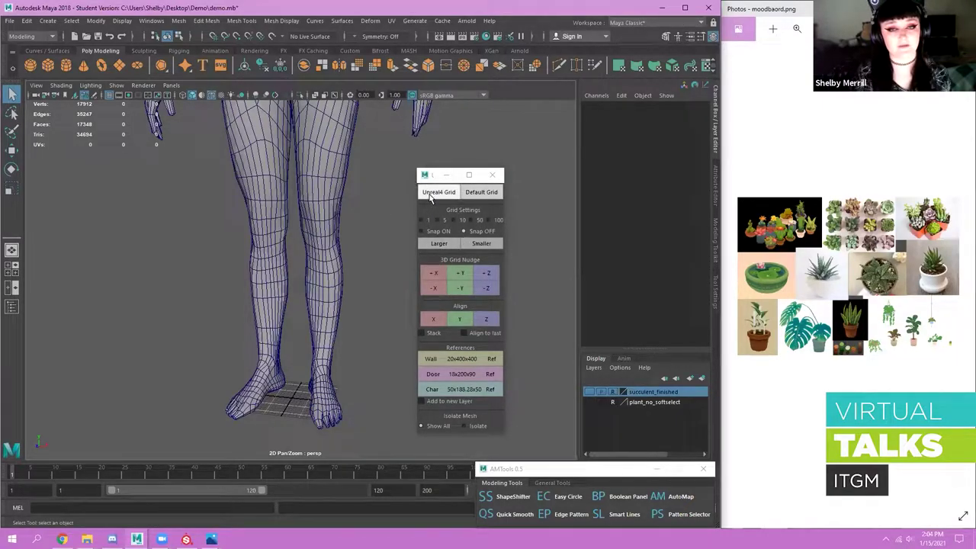
- Apply the Unreal4 grid to the scene and check its scale around the human figure
left_click(430, 195)
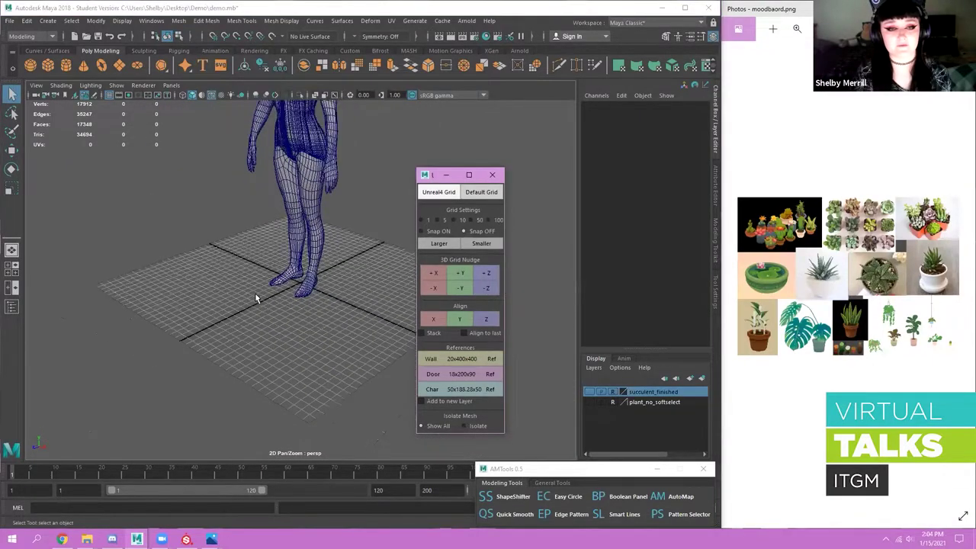
middle_click_drag(336, 244, 325, 247, "alt")
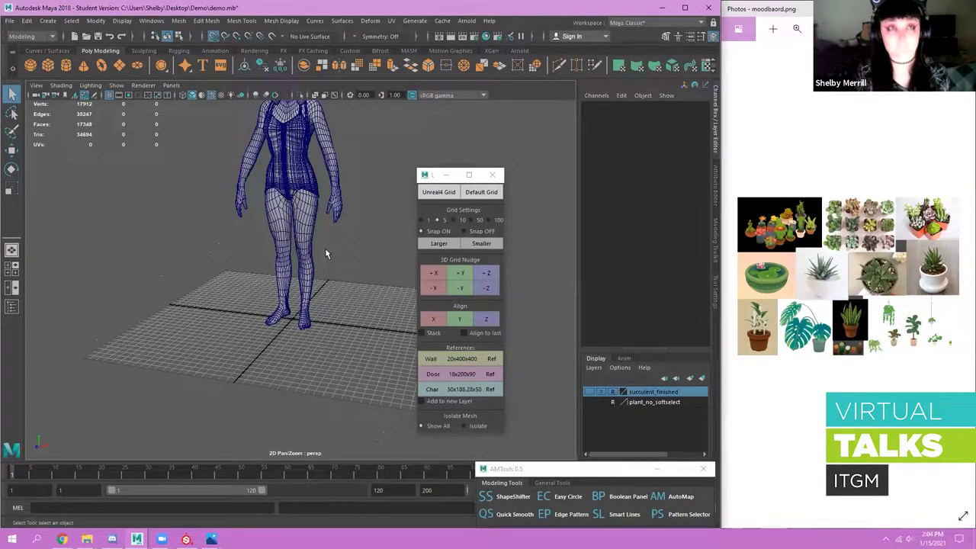
left_click_drag(321, 267, 345, 281, "alt")
middle_click_drag(331, 260, 330, 267, "alt")
left_click_drag(330, 267, 344, 273, "alt")
scroll(281, 239, "up", 3)
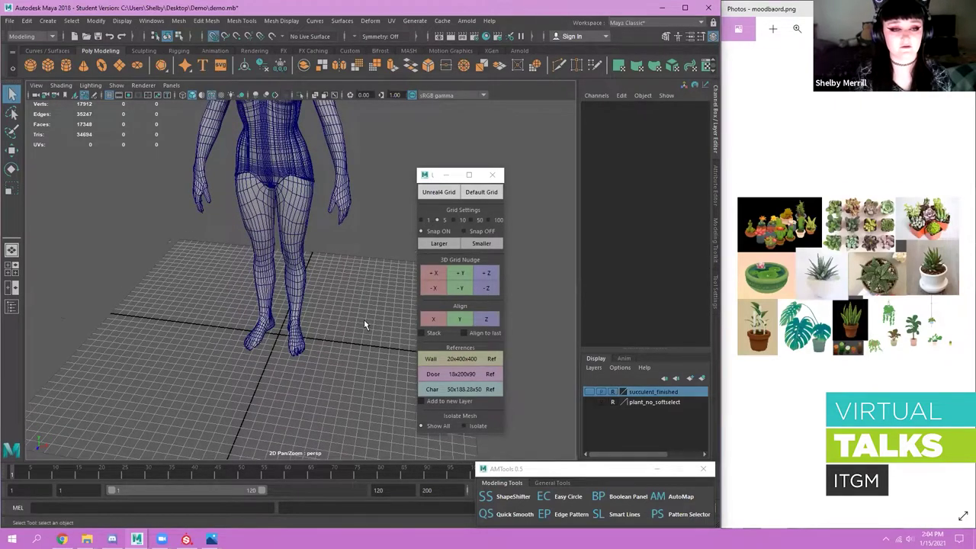
- Move the human figure back along the Z axis to -100, clear of the grid's centre
left_click(305, 306)
key("w")
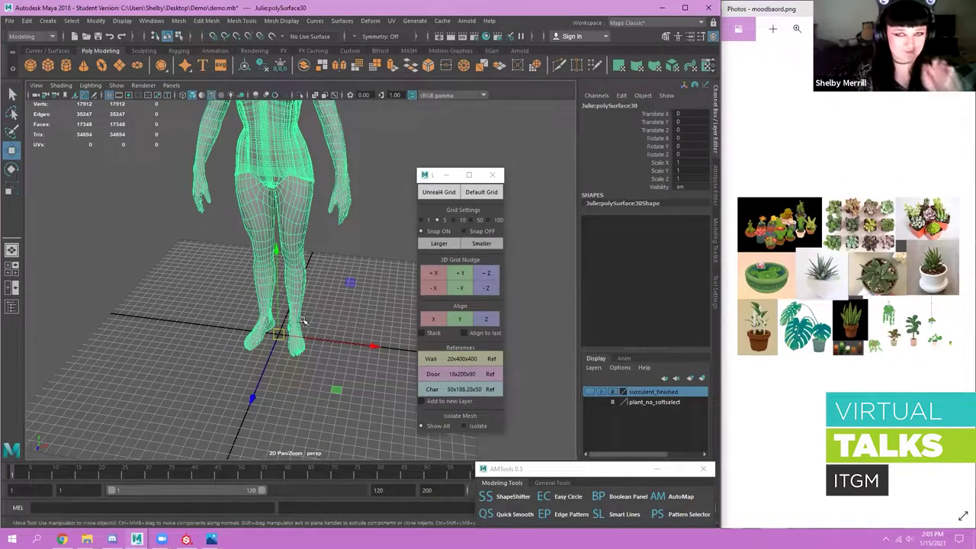
left_click_drag(253, 397, 356, 219)
middle_click_drag(356, 219, 344, 262, "alt")
scroll(348, 264, "down", 2)
left_click_drag(344, 272, 336, 266, "alt")
scroll(337, 267, "up", 4)
middle_click_drag(337, 267, 345, 194, "alt")
- Add the selected figure to a new display layer named julie and set the layer's display type to reference
left_click(702, 379)
left_click(632, 393)
double_click(632, 393)
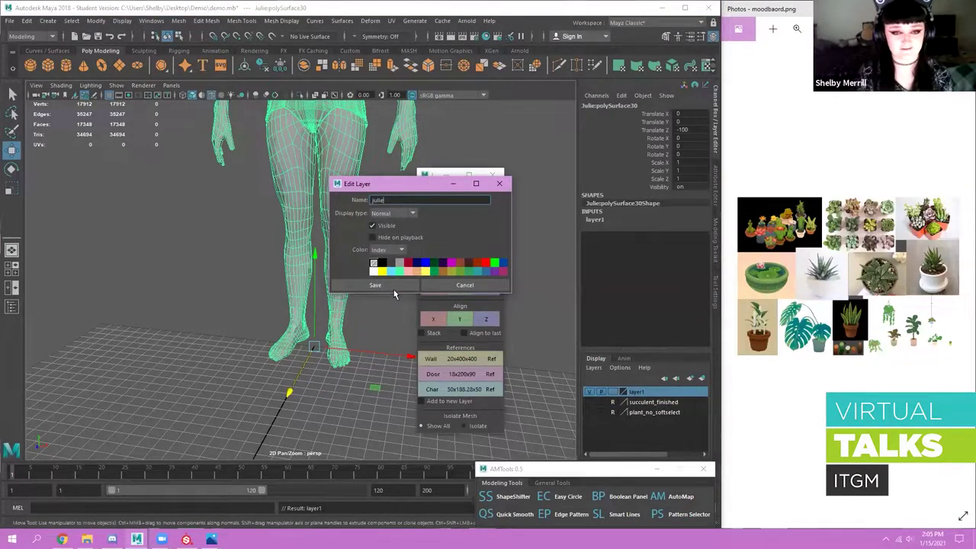
left_click(394, 287)
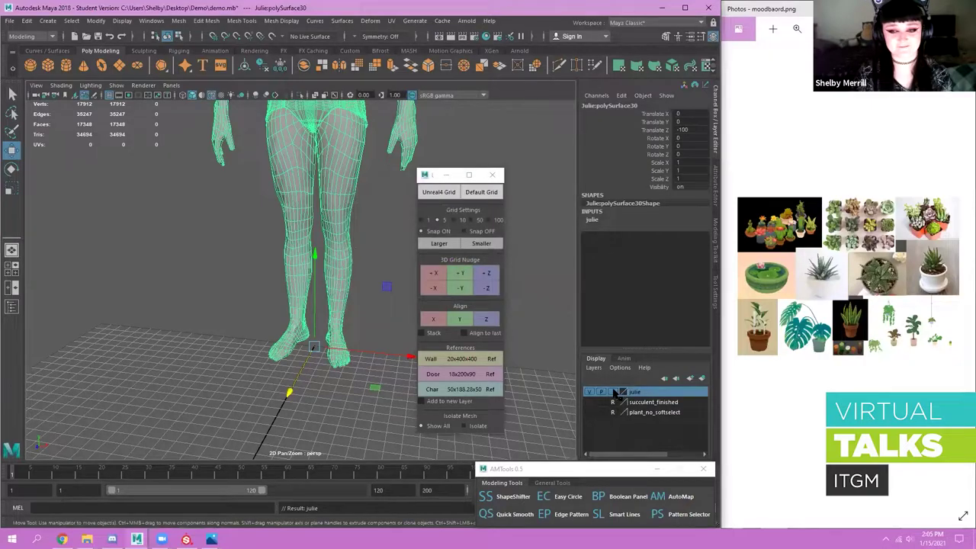
- Create a polygon cylinder at the grid origin, in front of the human figure, and frame it
scroll(351, 320, "down", 4)
left_click_drag(296, 331, 74, 83, "alt")
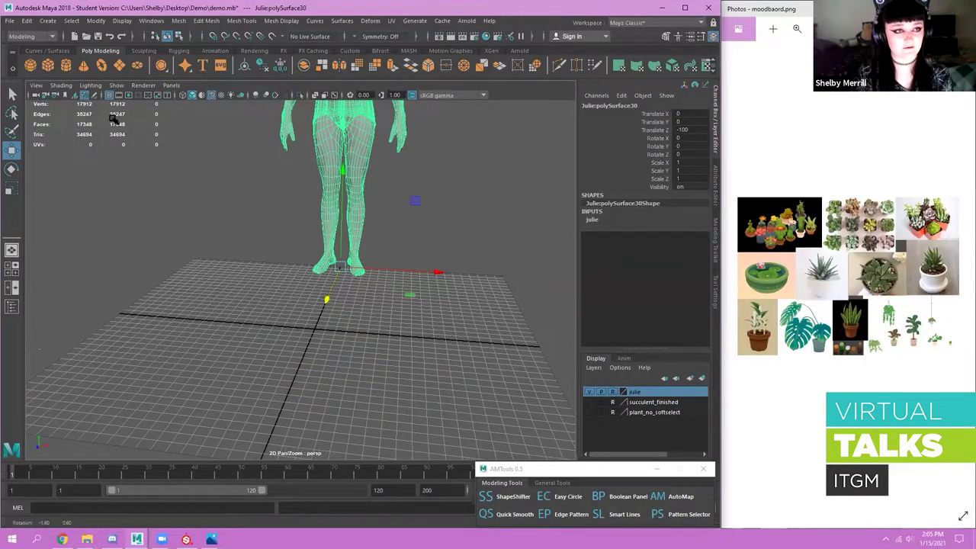
left_click(290, 324)
left_click(67, 66)
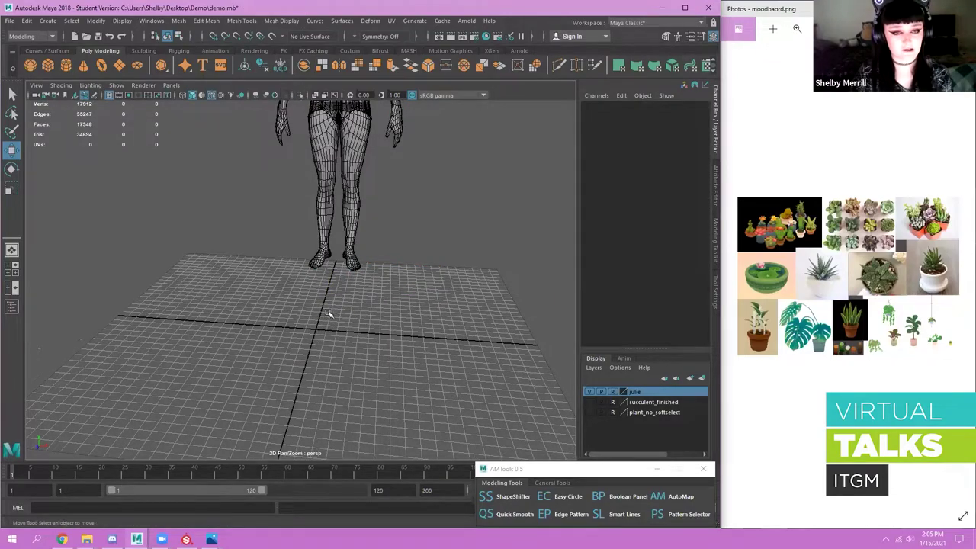
scroll(328, 314, "up", 5)
key("f")
left_click_drag(307, 203, 302, 189, "alt")
scroll(301, 190, "down", 3)
- Snap the cylinder's pivot to the centre of its base and snap the object onto the ground grid
key("d")
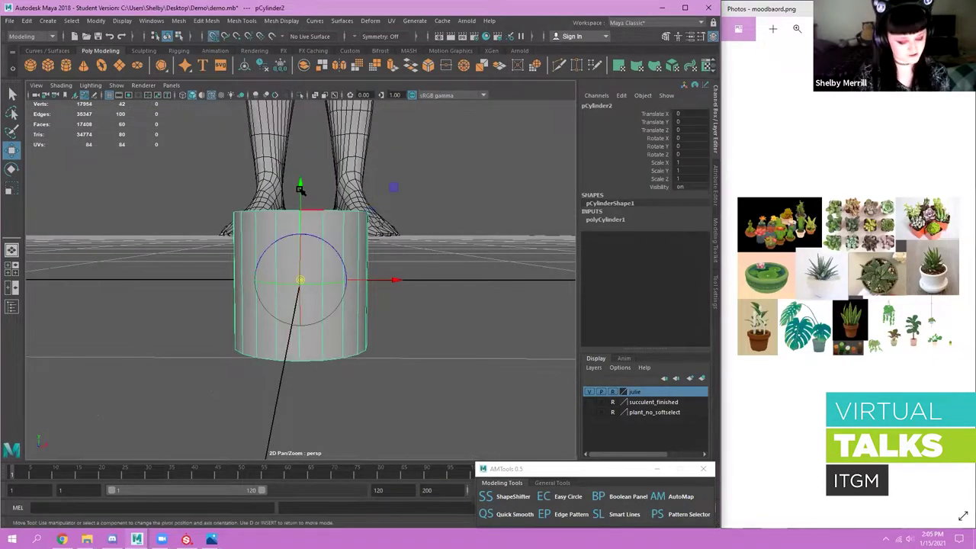
key("v")
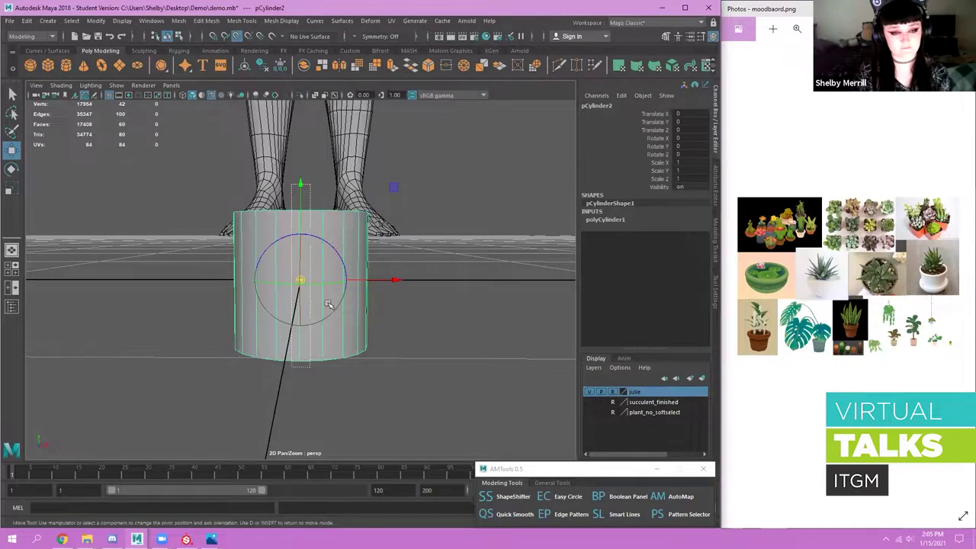
left_click_drag(302, 186, 311, 304)
right_click_drag(345, 290, 324, 284, "alt")
mouse_move(324, 283)
left_mouse_down("alt")
mouse_move(326, 258)
mouse_move(326, 294)
left_mouse_up("alt")
key("x")
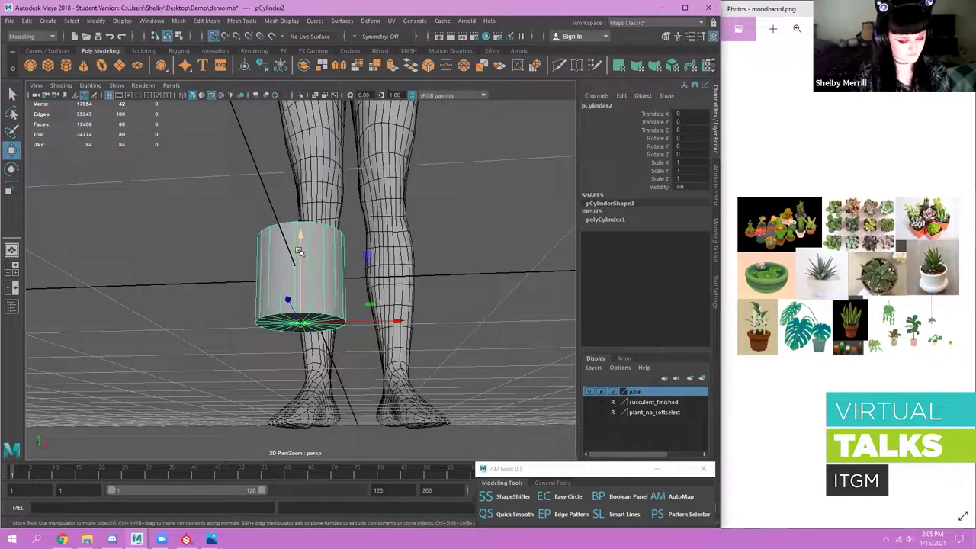
left_click_drag(299, 249, 356, 276)
- Scale the cylinder uniformly to about 9.14, judging the pot's size against the human figure
right_click_drag(353, 274, 305, 286, "alt")
key("e")
key("r")
left_click_drag(300, 296, 465, 301)
right_click_drag(465, 301, 346, 272, "alt")
left_click_drag(347, 272, 396, 301, "alt")
right_click_drag(396, 301, 450, 305, "alt")
middle_click_drag(450, 305, 402, 328, "alt")
left_click_drag(402, 328, 355, 301, "alt")
right_click_drag(354, 301, 329, 312, "alt")
left_click_drag(329, 316, 387, 314)
mouse_move(164, 263)
right_mouse_down("alt")
mouse_move(225, 261)
mouse_move(161, 263)
right_mouse_up("alt")
left_click_drag(301, 273, 300, 293, "alt")
left_click_drag(292, 332, 332, 321)
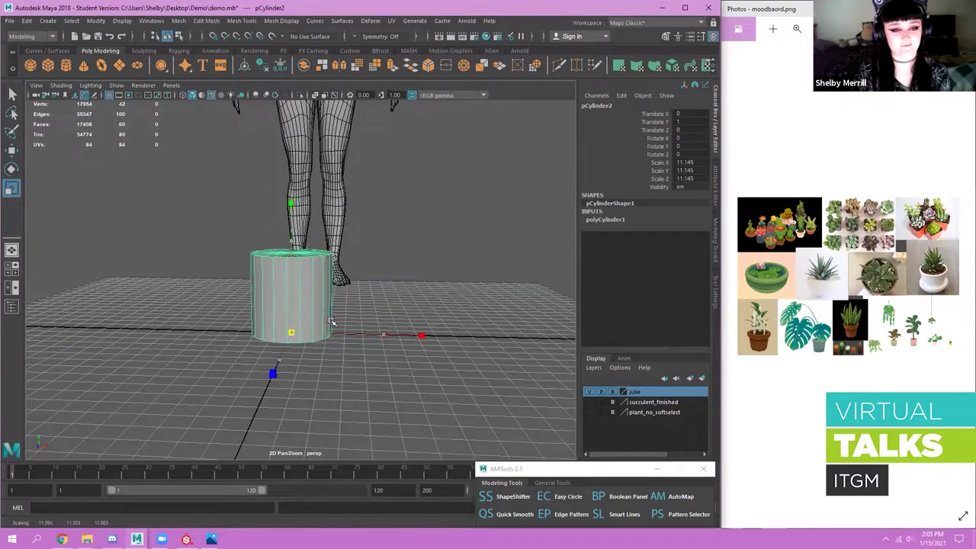
right_click_drag(332, 322, 289, 316, "alt")
mouse_move(288, 316)
left_mouse_down("alt")
mouse_move(296, 332)
mouse_move(287, 311)
left_mouse_up("alt")
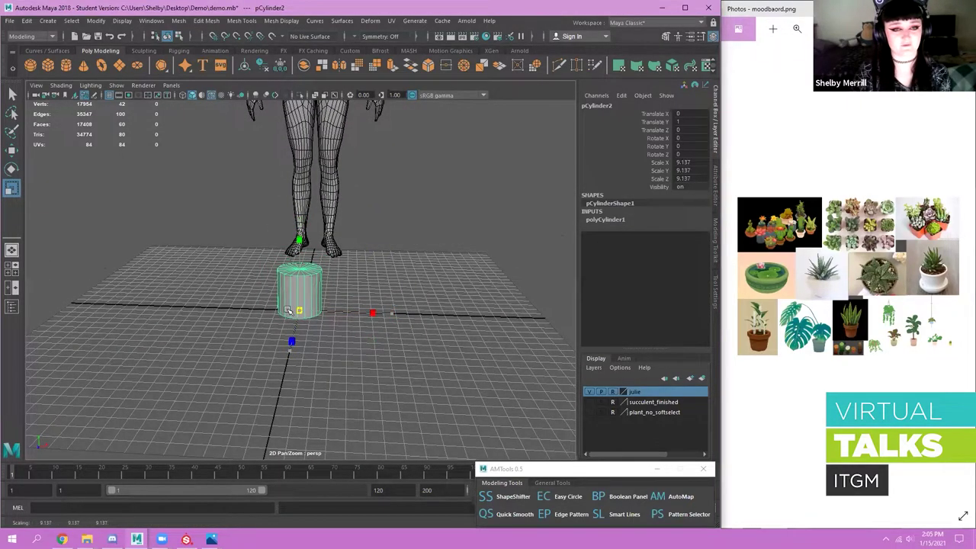
- Cut an edge loop around the cylinder near its upper edge with the Multi-Cut tool
scroll(288, 311, "up", 5)
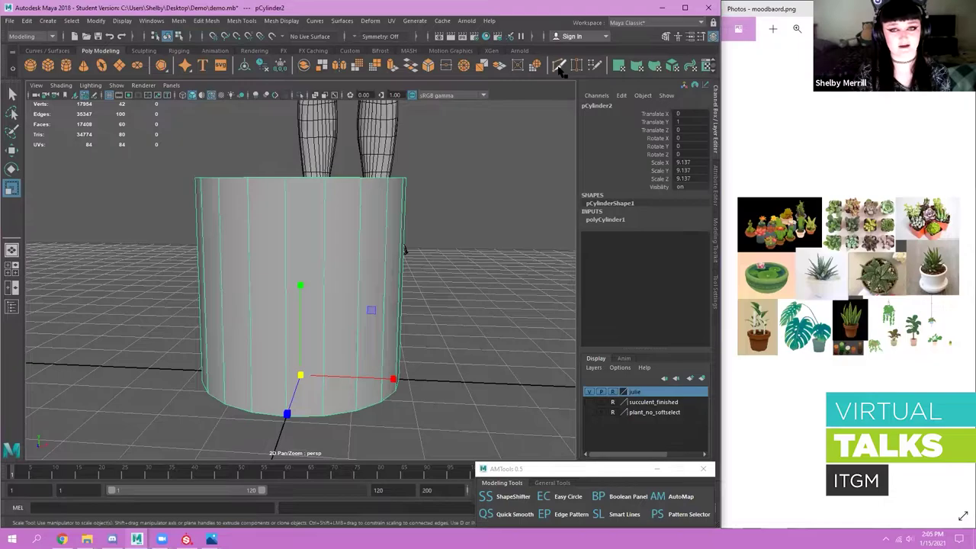
left_click(560, 68)
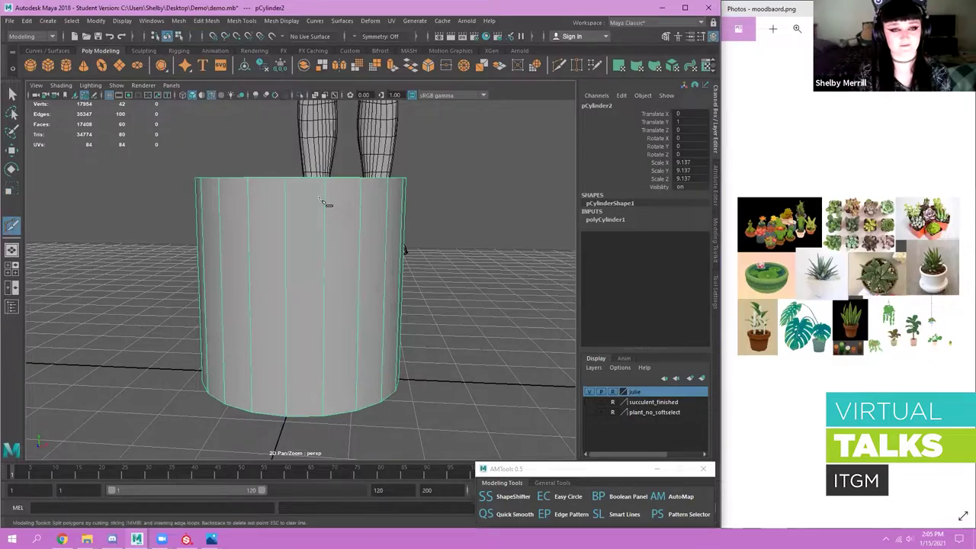
left_click(312, 217, "ctrl")
key("w")
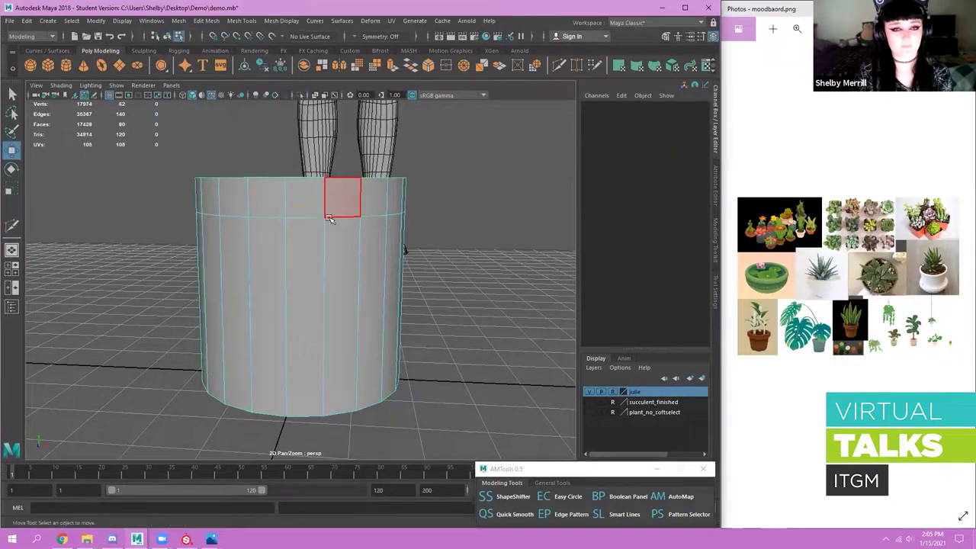
- Extrude the face band above the new edge loop and scale it outward horizontally to form the pot's rim
left_click(271, 199)
double_click(294, 203, "shift")
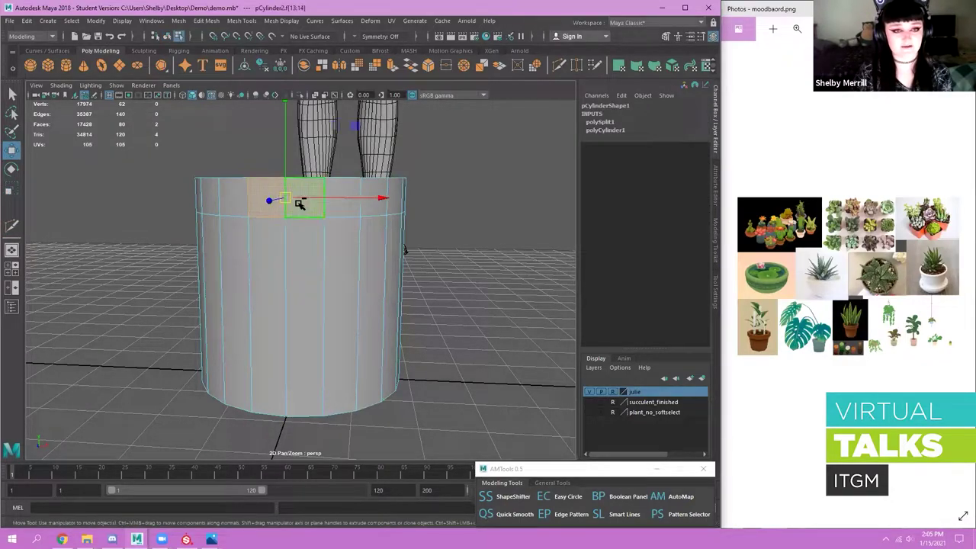
key("ctrl+e")
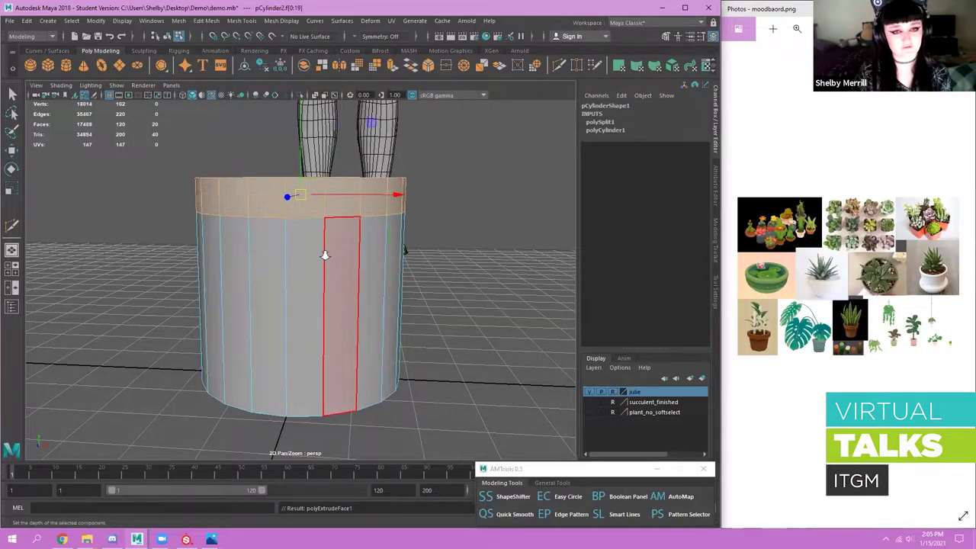
left_click_drag(325, 253, 331, 312, "alt")
key("w")
key("e")
key("r")
left_click_drag(371, 279, 352, 207)
right_click_drag(352, 207, 333, 229, "alt")
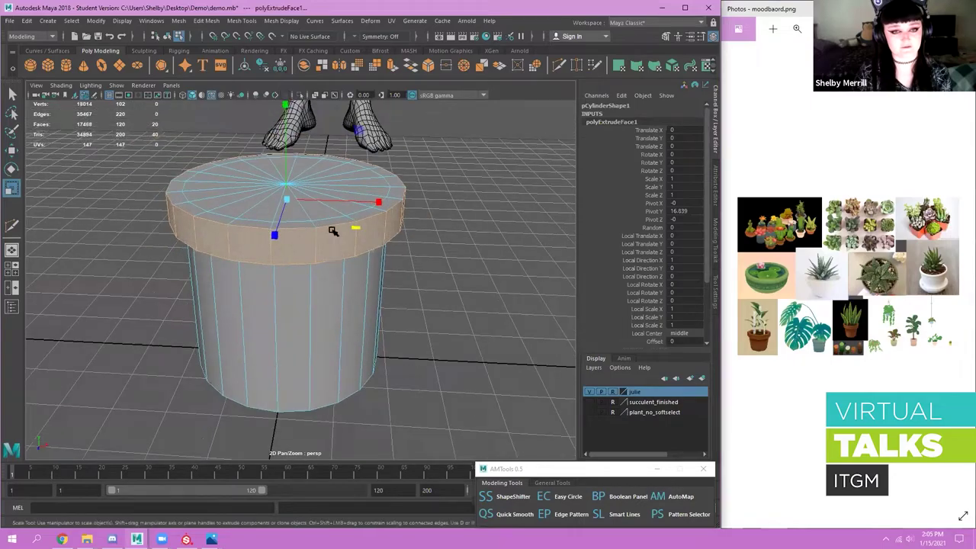
- Extrude all the faces of the pot's inner top cap and lower them to hollow out the opening
left_click_drag(333, 207, 334, 223, "alt")
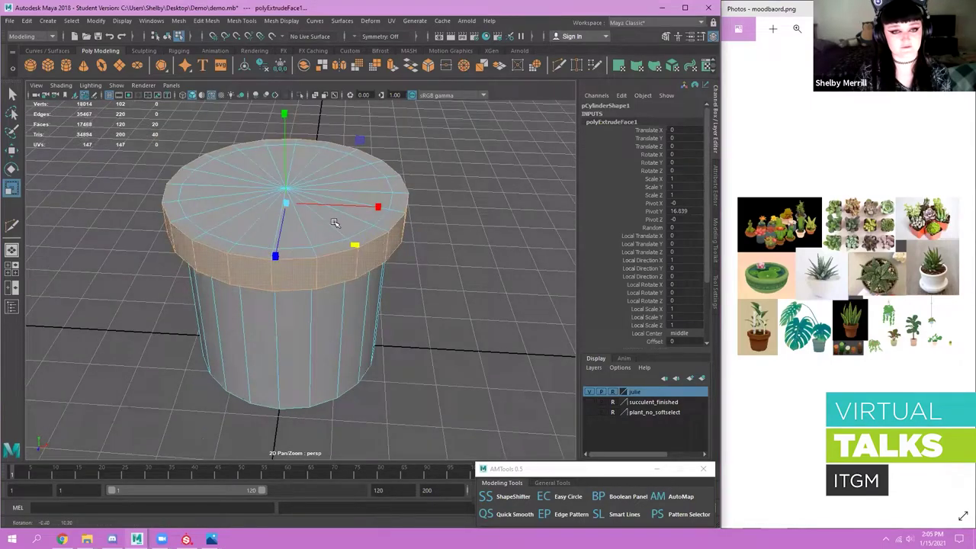
right_click_drag(219, 262, 316, 223, "alt")
left_click_drag(313, 215, 314, 248, "alt")
mouse_move(339, 196)
left_mouse_down()
mouse_move(391, 262)
mouse_move(450, 275)
left_mouse_up()
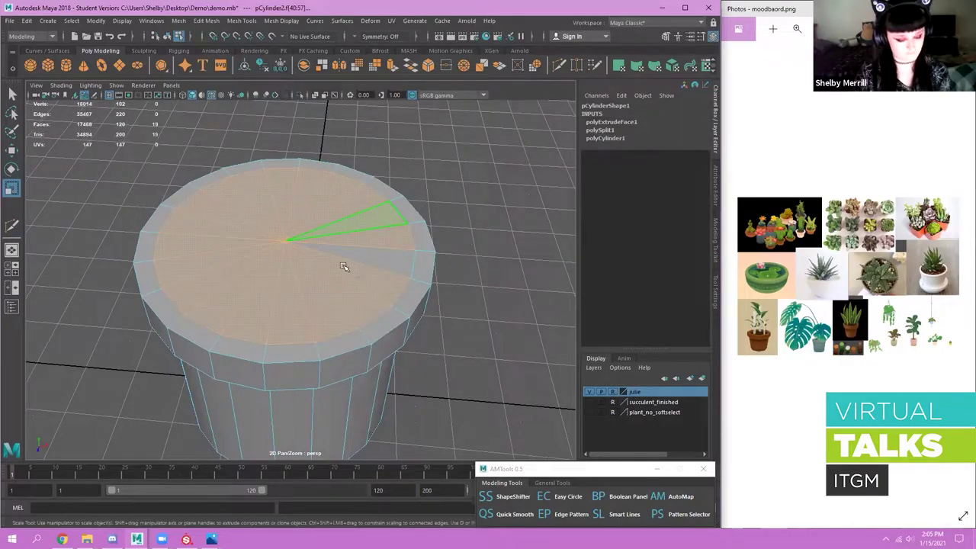
left_click(377, 257, "shift")
key("ctrl+e")
key("w")
left_click_drag(280, 182, 390, 233)
right_click_drag(390, 233, 306, 224, "alt")
left_click_drag(306, 224, 327, 201, "alt")
right_click_drag(326, 201, 336, 267, "alt")
left_click_drag(335, 267, 341, 254, "alt")
- Scale the edge loop around the pot's base inward so the body tapers downward
key("F10")
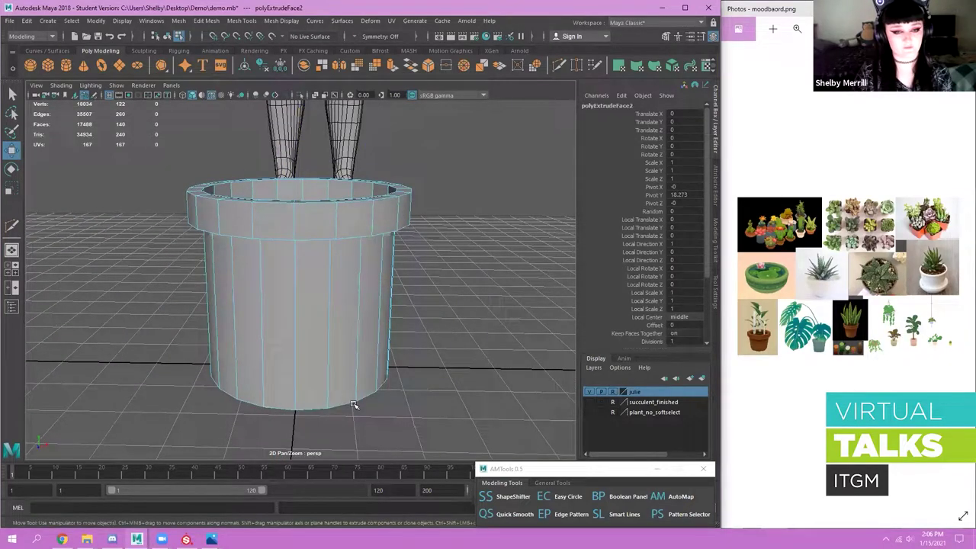
double_click(354, 402)
key("r")
left_click_drag(300, 370, 270, 374)
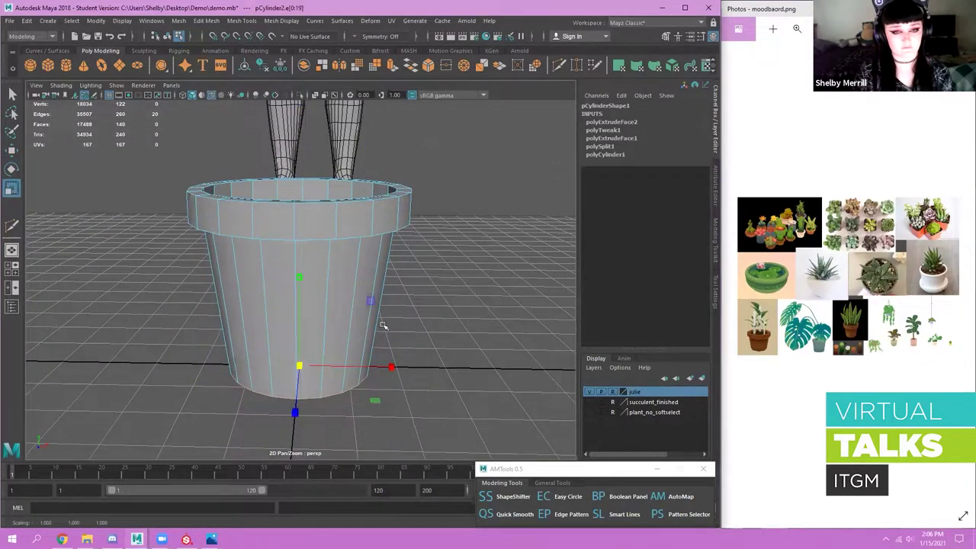
right_click_drag(383, 325, 299, 289, "alt")
left_click_drag(299, 289, 318, 249, "alt")
- Duplicate the pot and scale the copy slightly larger as the base for a saucer
key("w")
right_click_drag(317, 246, 373, 209)
left_click_drag(424, 239, 371, 253, "alt")
key("ctrl+d")
key("e")
key("r")
middle_click_drag(319, 303, 327, 305)
- Move the duplicate's upper vertices down to flatten it into a shallow saucer beneath the pot
right_click_drag(438, 204, 390, 214)
left_click_drag(391, 218, 386, 205, "alt")
left_click_drag(179, 140, 520, 259)
key("w")
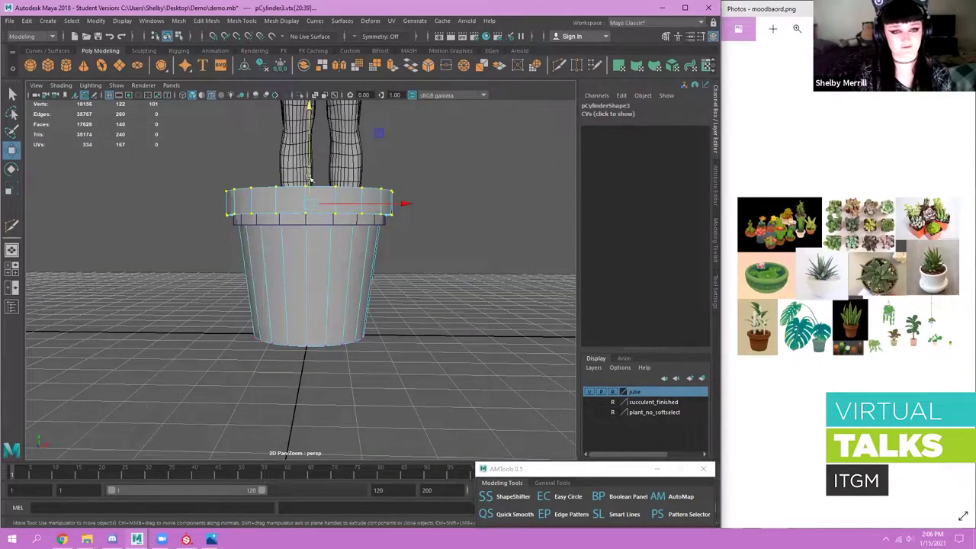
left_click_drag(309, 145, 307, 238)
right_click_drag(395, 343, 402, 339, "alt")
left_click_drag(403, 338, 327, 300, "alt")
key("r")
key("w")
right_click_drag(327, 300, 376, 323, "alt")
mouse_move(394, 276)
left_mouse_down("alt")
mouse_move(436, 204)
mouse_move(398, 258)
left_mouse_up("alt")
- Isolate the saucer, lower the edge loop around its inner floor and scale that loop inward
key("F8")
right_click_drag(380, 243, 396, 176, "alt")
key("ctrl+1")
left_click(385, 222)
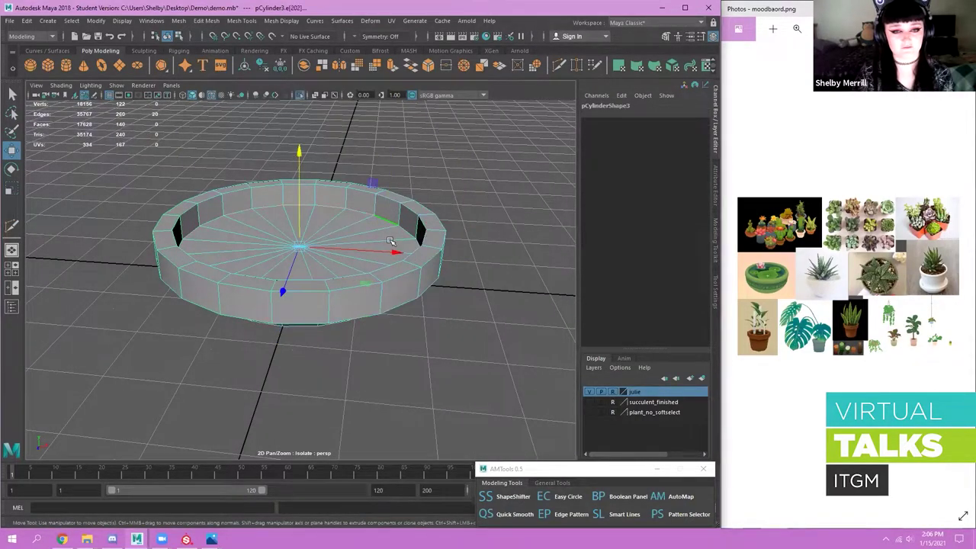
left_click_drag(377, 271, 369, 296, "alt")
right_click_drag(366, 263, 527, 263, "alt")
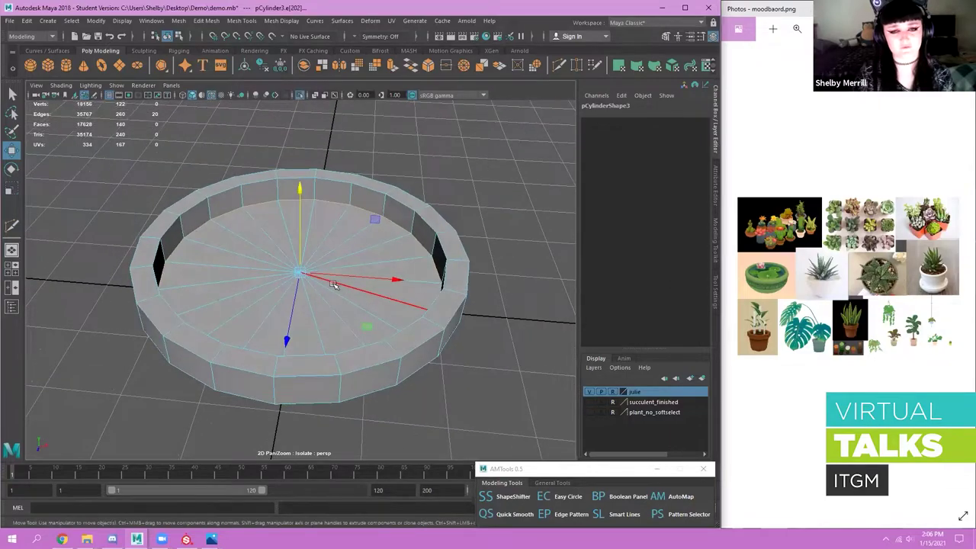
left_click_drag(368, 313, 369, 290, "alt")
scroll(316, 250, "up", 2)
left_click_drag(300, 193, 302, 207)
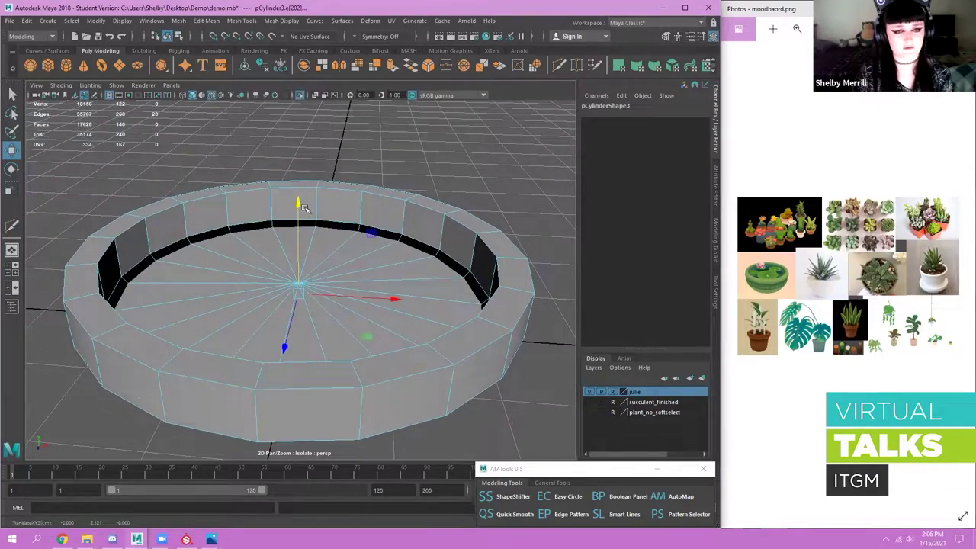
key("e")
key("r")
left_click_drag(367, 336, 359, 333)
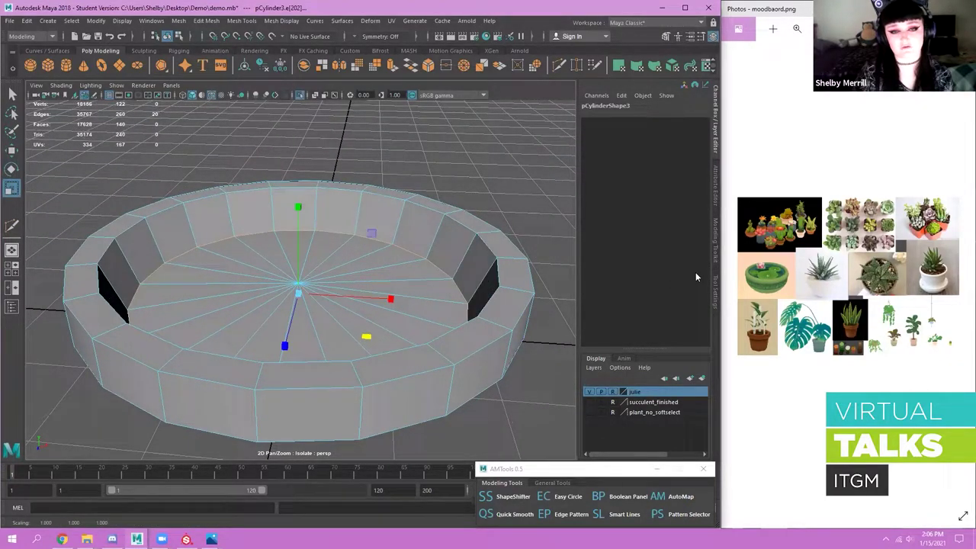
- Bevel the saucer's inner floor loop with a fraction of 0.5 and lower the bevel's upper edge loop slightly
left_click(716, 255)
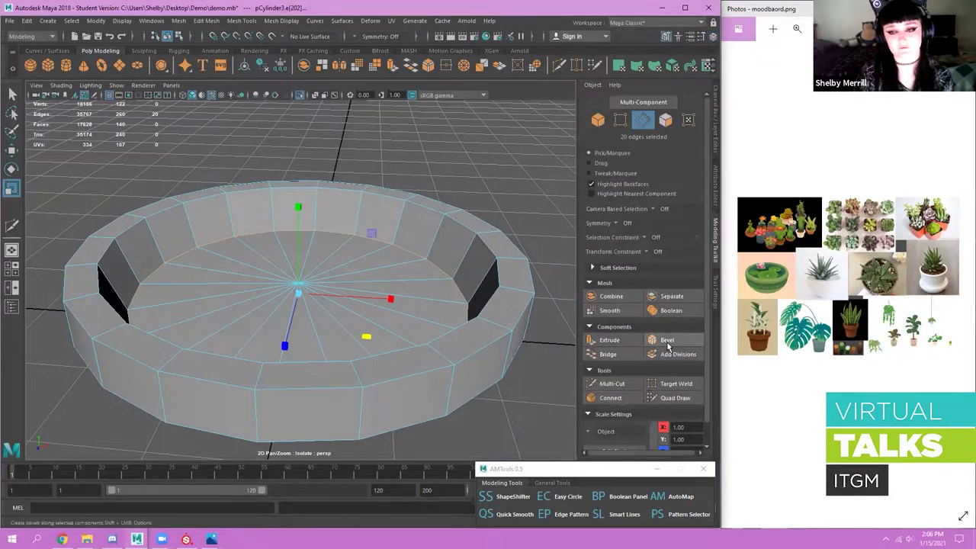
left_click(668, 345)
left_click_drag(299, 202, 300, 212, "alt")
scroll(301, 213, "down", 3)
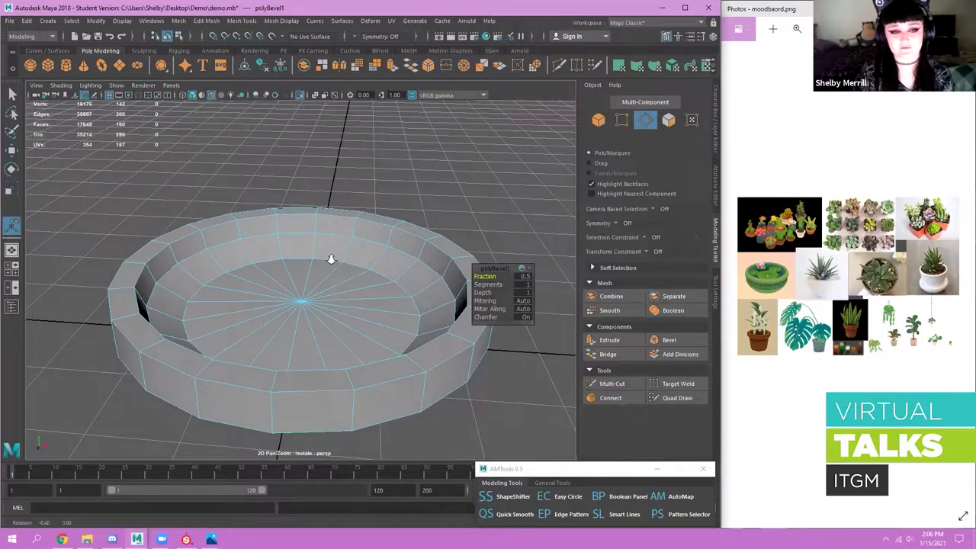
left_click_drag(331, 260, 335, 257, "alt")
double_click(314, 236)
key("w")
left_click_drag(300, 207, 300, 214)
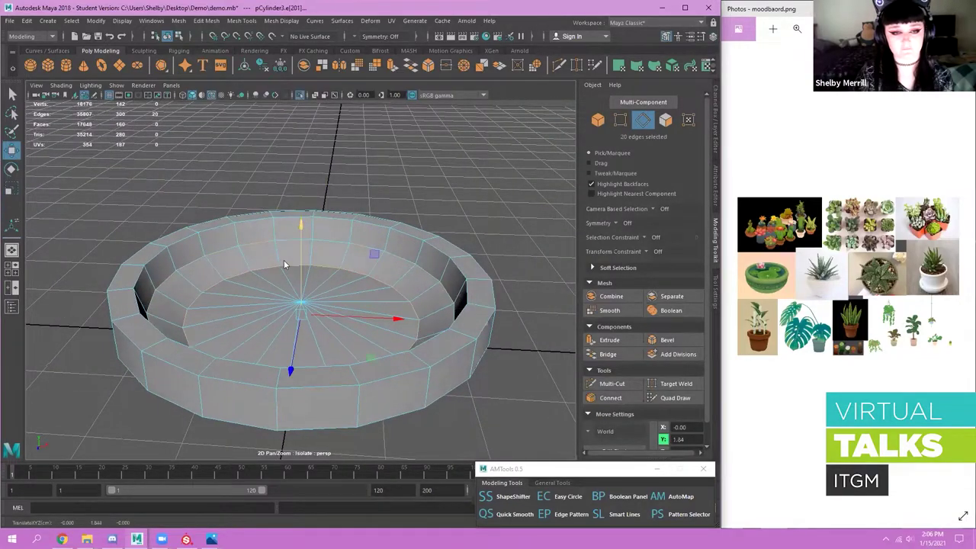
- Lower the centre vertex of the saucer's floor to shape the interior into a shallow bowl
left_click_drag(284, 260, 308, 251, "alt")
scroll(307, 259, "up", 4)
right_click_drag(336, 247, 261, 246)
left_click(307, 295)
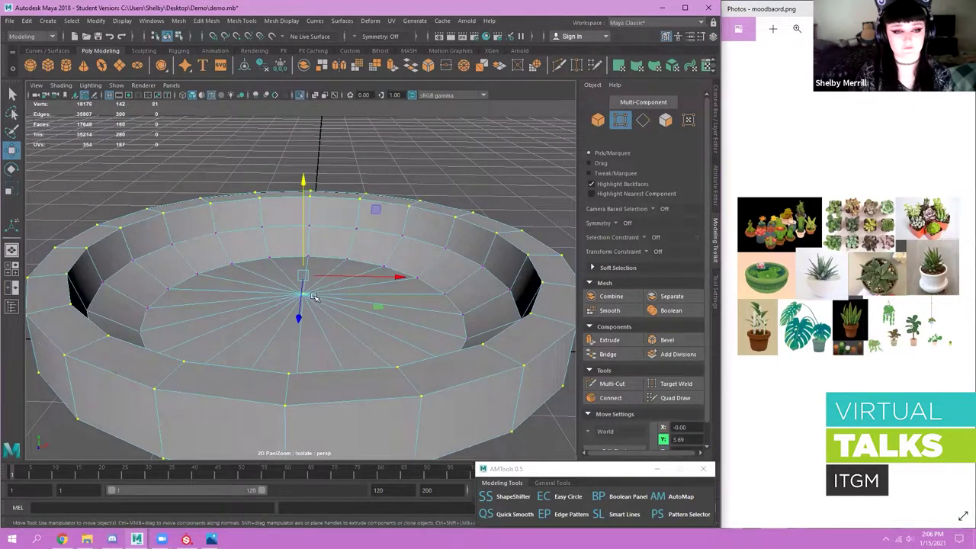
left_click_drag(308, 296, 296, 305, "alt")
left_click_drag(303, 237, 330, 218)
right_click_drag(330, 217, 342, 193)
right_click_drag(324, 298, 326, 271)
left_click_drag(302, 230, 302, 237)
- Select the edge loops inside the saucer and its radial floor edges and apply Soften Edge
right_click_drag(348, 244, 353, 186)
double_click(331, 247, "shift")
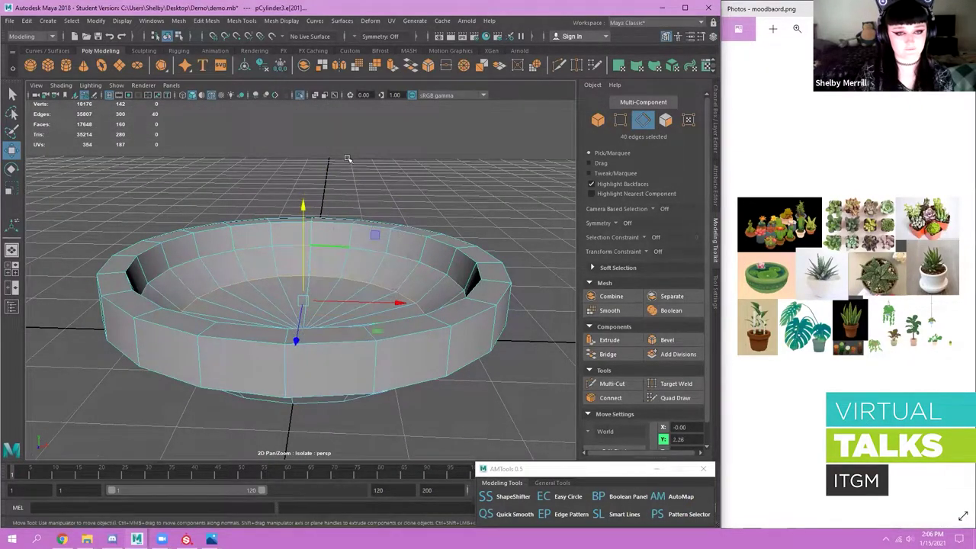
left_click(234, 238, "shift")
double_click(199, 244, "shift")
left_click(287, 23)
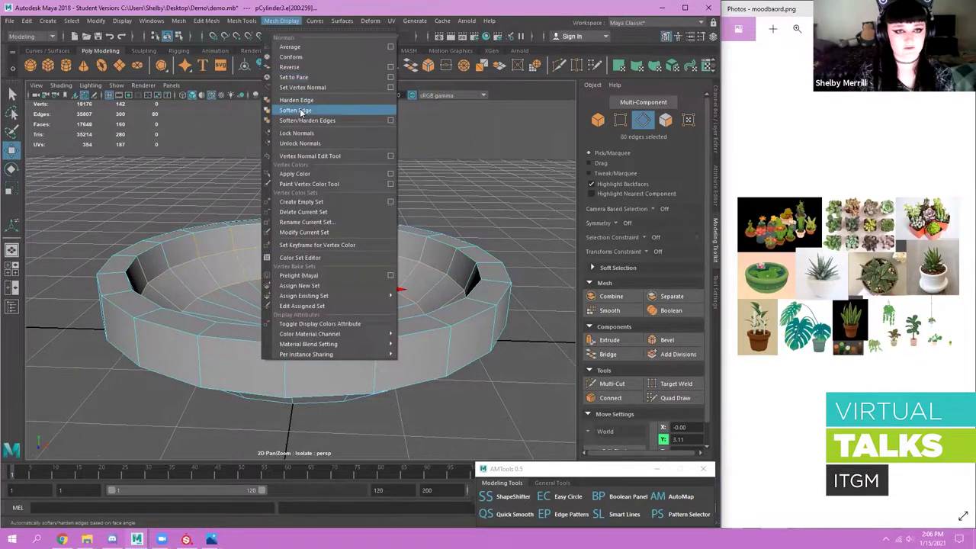
left_click(301, 111)
- Return to object mode, leave the saucer's isolated view and show it together with the pot
left_click_drag(364, 176, 360, 191, "alt")
right_click_drag(310, 264, 420, 176)
left_click_drag(420, 176, 417, 172, "alt")
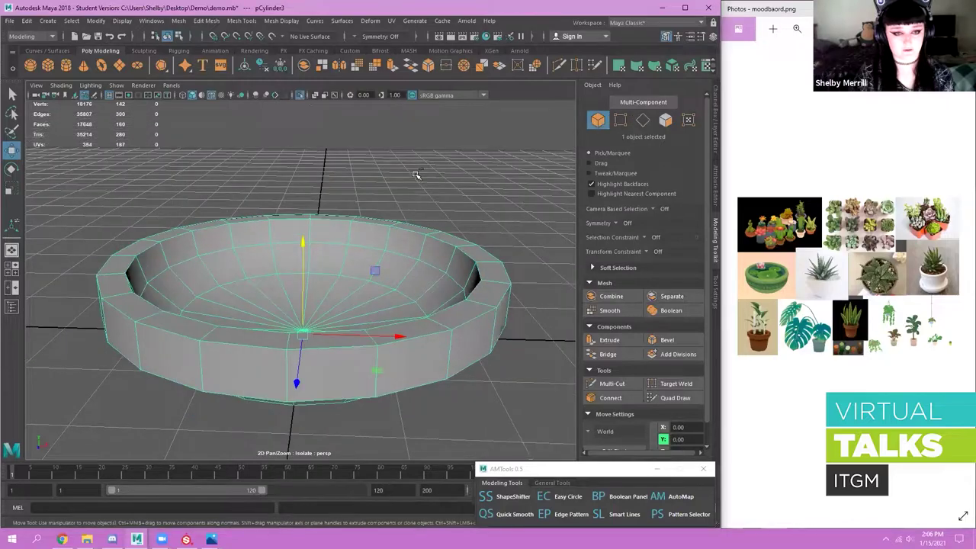
key("ctrl+1")
scroll(455, 255, "down", 4)
scroll(454, 255, "down", 4)
left_click(455, 301)
left_click_drag(429, 268, 418, 321, "alt")
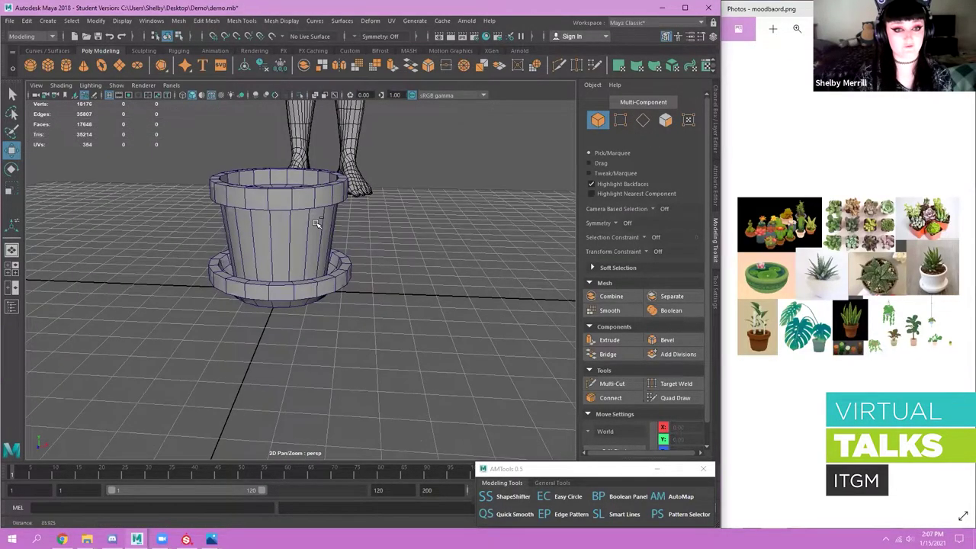
- Isolate the pot and delete the faces of its underside and inner floor
scroll(318, 220, "up", 4)
left_click(320, 224)
key("ctrl+1")
left_click_drag(377, 281, 393, 263, "alt")
scroll(322, 215, "up", 3)
right_click_drag(325, 195, 328, 228)
mouse_move(329, 267)
left_mouse_down("alt")
mouse_move(331, 226)
mouse_move(284, 298)
mouse_move(222, 256)
left_mouse_up("alt")
key("Tab")
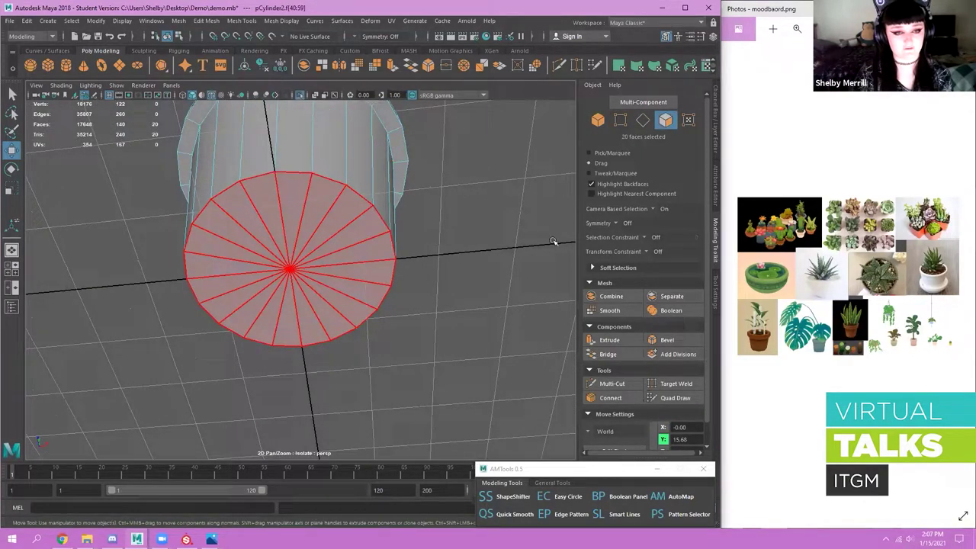
key("Delete")
key("ctrl+1")
left_click_drag(308, 218, 302, 313, "alt")
scroll(299, 185, "down", 3)
left_click_drag(286, 137, 282, 109)
left_click_drag(306, 197, 305, 219, "alt")
left_click_drag(299, 179, 298, 182)
key("ctrl+z")
left_click_drag(254, 135, 252, 144, "alt")
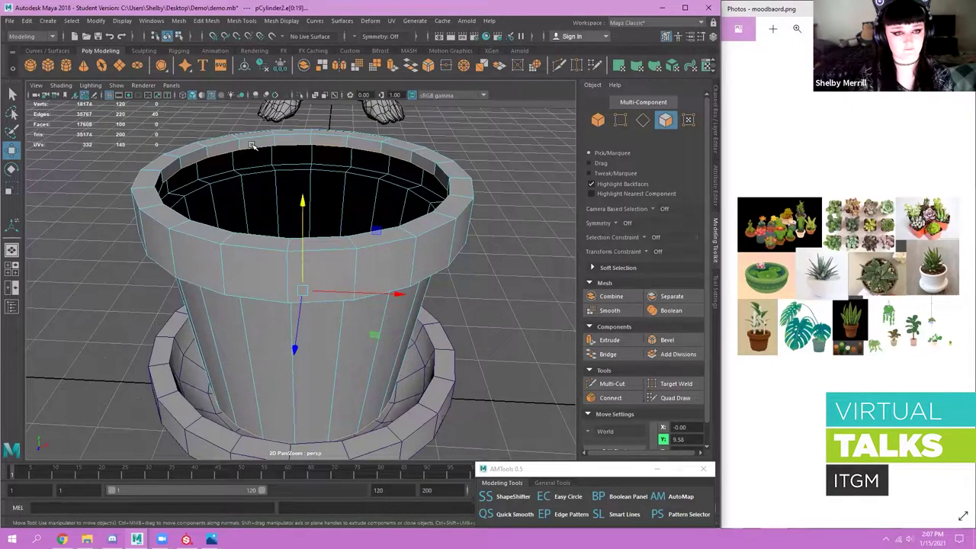
left_click(251, 144)
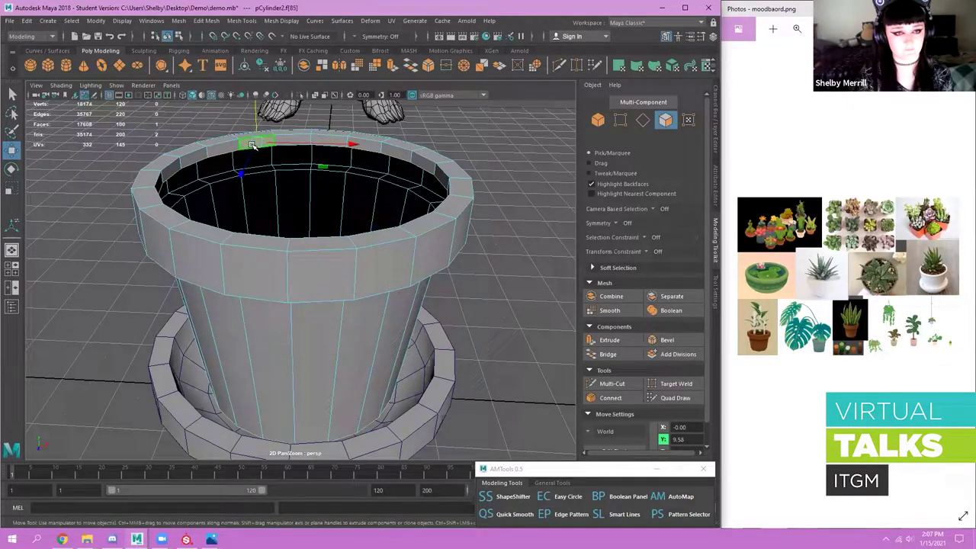
double_click(251, 145)
mouse_move(250, 145)
right_mouse_down()
mouse_move(279, 307)
mouse_move(379, 287)
right_mouse_up()
- Isolate the pot, extrude the lower edge loop inside the rim inward and merge it to the centre as a soil cap
key("ctrl+1")
left_click_drag(301, 187, 345, 221, "alt")
scroll(328, 209, "down", 3)
scroll(340, 264, "up", 3)
right_click_drag(329, 199, 329, 168)
double_click(330, 168)
left_click_drag(329, 248, 314, 210, "alt")
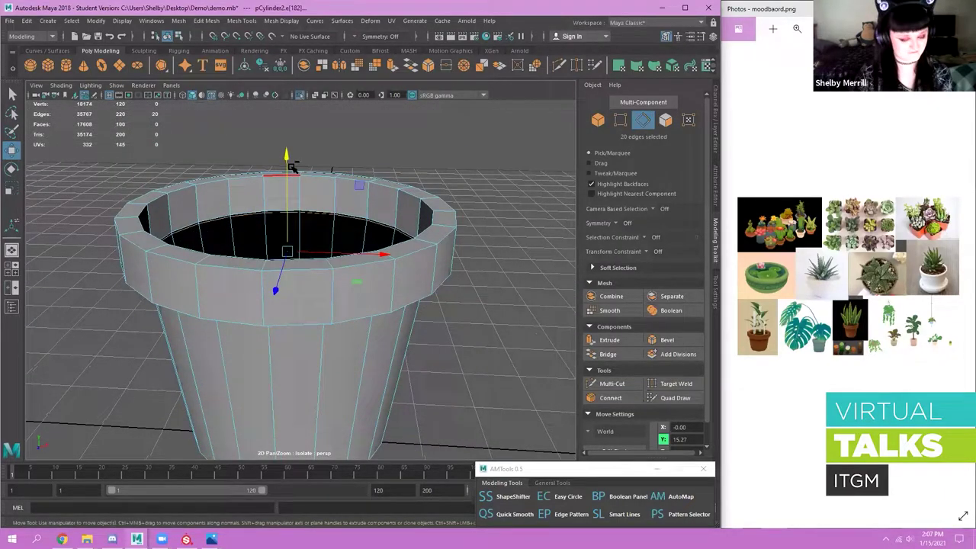
left_click_drag(289, 166, 290, 164)
key("r")
left_click_drag(287, 249, 259, 250, "shift")
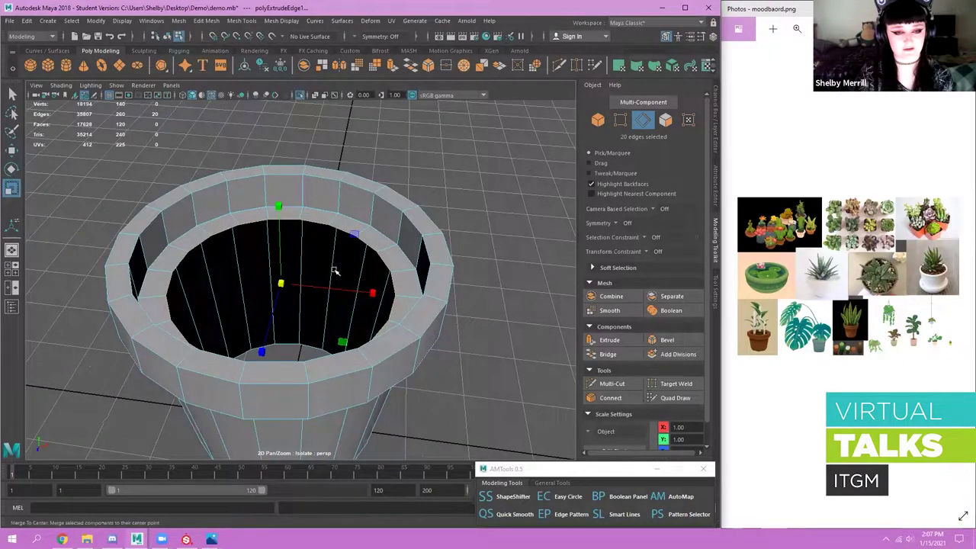
left_click_drag(231, 237, 283, 213, "alt")
scroll(282, 212, "down", 4)
- Select all the soil cap faces, adjust their height inside the pot, and return to object mode with all objects shown
right_click_drag(281, 213, 296, 241)
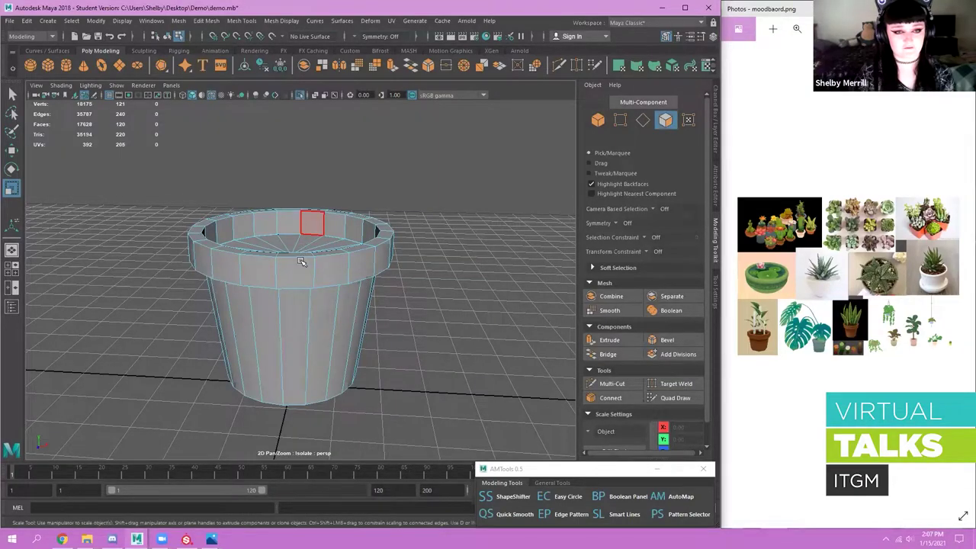
left_click_drag(302, 262, 271, 262, "alt")
left_click_drag(318, 320, 333, 267)
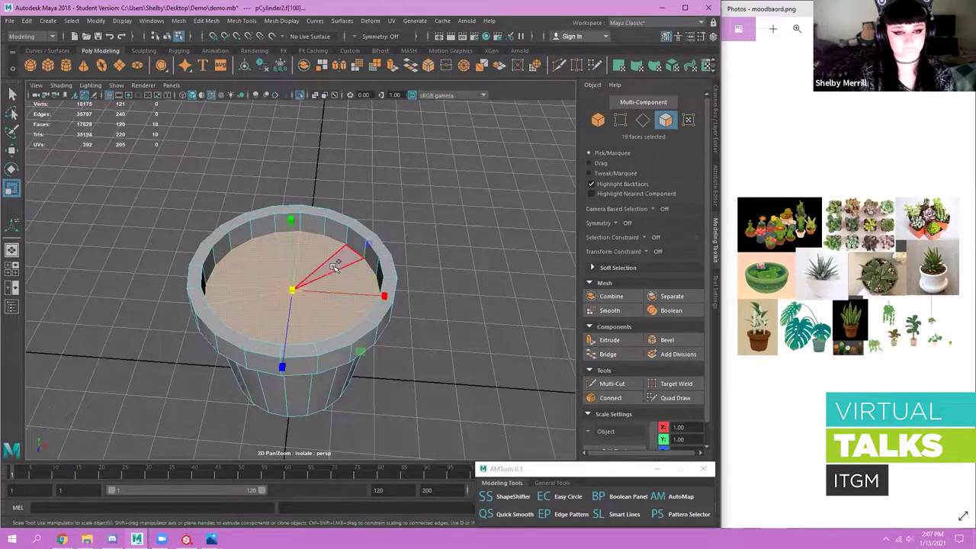
left_click_drag(299, 228, 298, 207, "alt")
key("w")
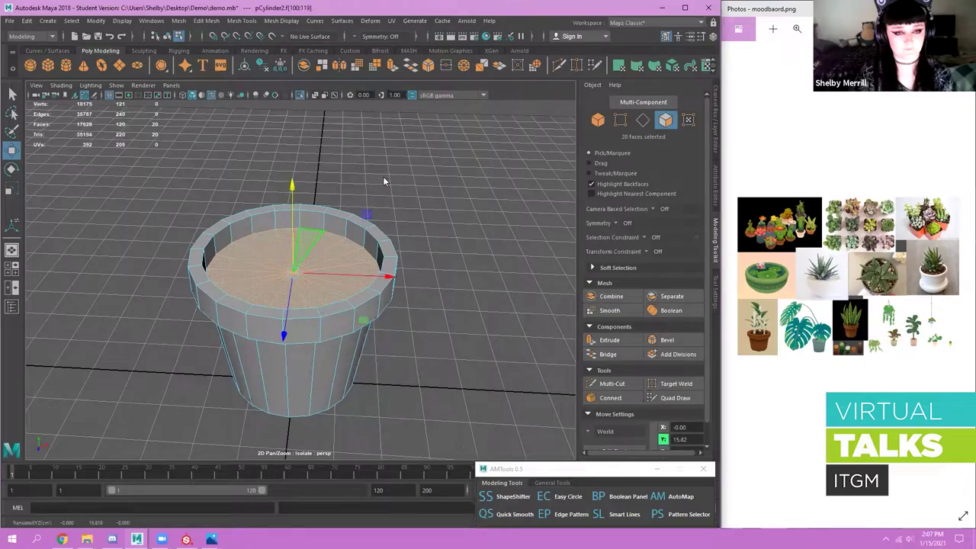
left_click_drag(383, 178, 381, 150, "alt")
right_click_drag(320, 243, 375, 229)
key("ctrl+1")
left_click(417, 316)
- Create a polygon plane and move it along X out of the pot to Translate X 25
right_click_drag(418, 316, 382, 259, "alt")
left_click_drag(381, 329, 340, 302, "alt")
middle_click_drag(357, 253, 311, 279, "alt")
left_click_drag(310, 279, 298, 290, "alt")
middle_click_drag(357, 297, 333, 290, "alt")
left_click_drag(333, 290, 336, 343, "alt")
mouse_move(335, 343)
right_mouse_down("alt")
mouse_move(301, 313)
mouse_move(343, 328)
right_mouse_up("alt")
left_click(120, 67)
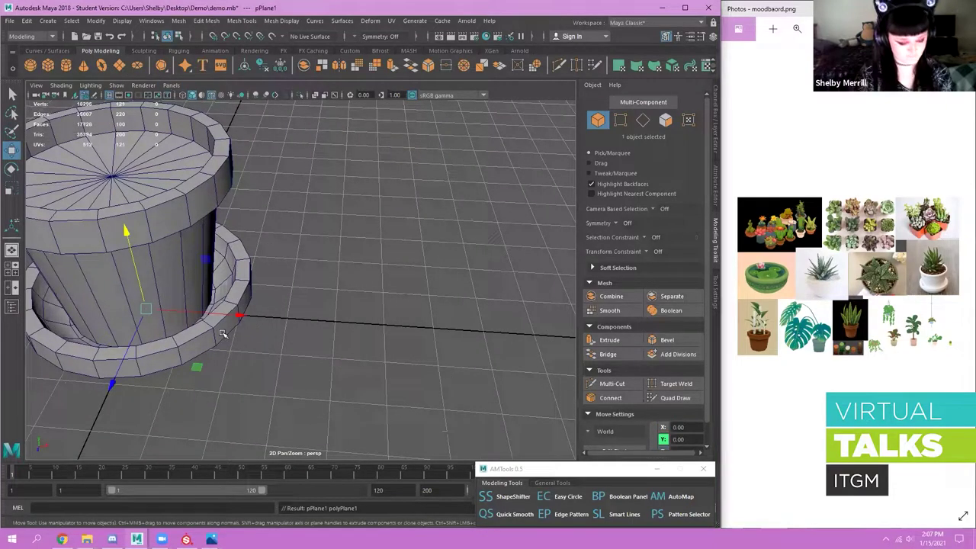
left_click_drag(241, 314, 479, 331)
- Scale the new plane up to about 2.244 in X and Z
key("f")
right_click_drag(420, 326, 217, 271, "alt")
left_click_drag(324, 243, 333, 292, "alt")
key("e")
key("r")
left_click_drag(368, 354, 526, 405)
right_click_drag(526, 405, 312, 310, "alt")
left_click_drag(312, 310, 332, 334, "alt")
right_click_drag(305, 293, 319, 296, "alt")
left_click_drag(320, 296, 327, 313, "alt")
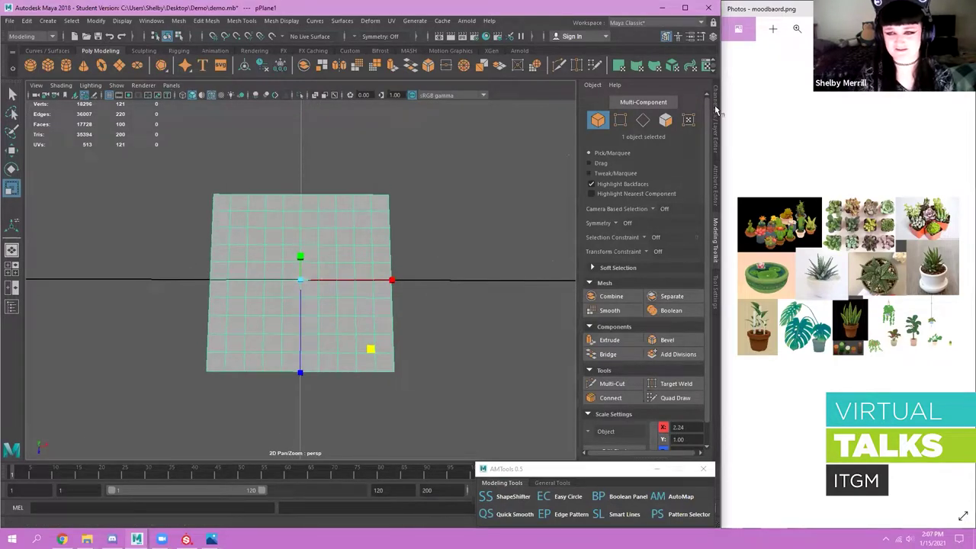
- Set the plane's width and height subdivisions to 2 and switch to edge components
left_click(715, 110)
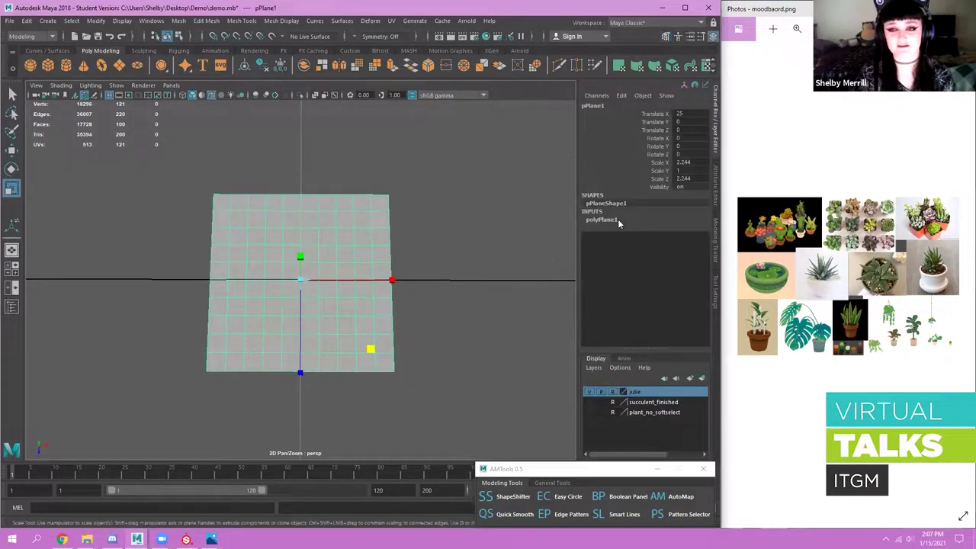
left_click_drag(678, 244, 690, 252)
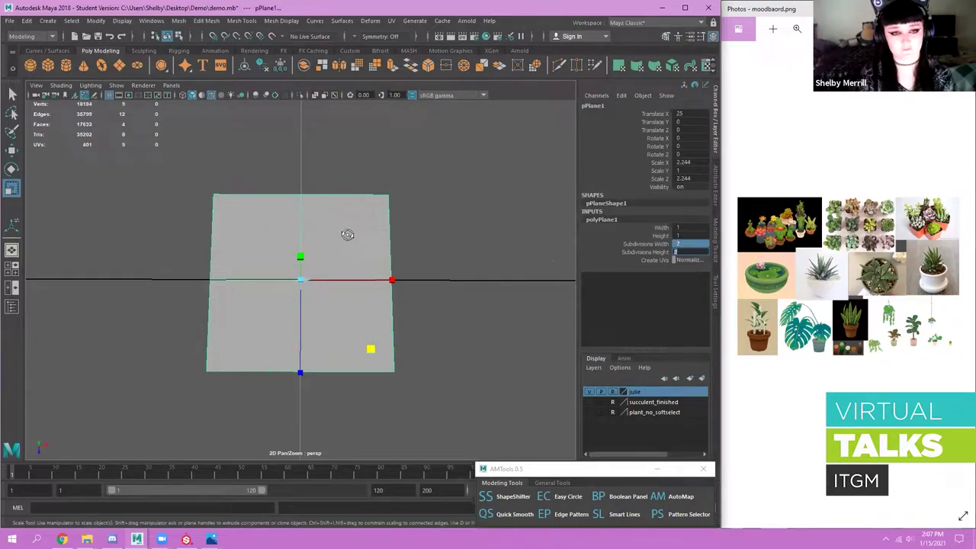
scroll(341, 256, "up", 3)
left_click_drag(342, 256, 359, 233, "alt")
right_click_drag(359, 233, 360, 206)
left_click_drag(360, 206, 354, 240, "alt")
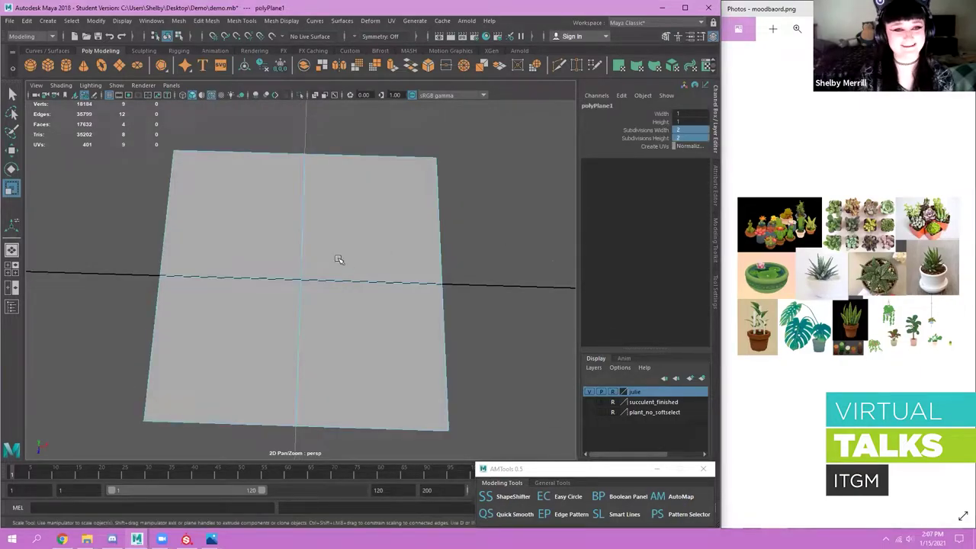
scroll(290, 165, "down", 1)
middle_click_drag(303, 255, 298, 264, "alt")
left_click_drag(333, 293, 342, 272, "alt")
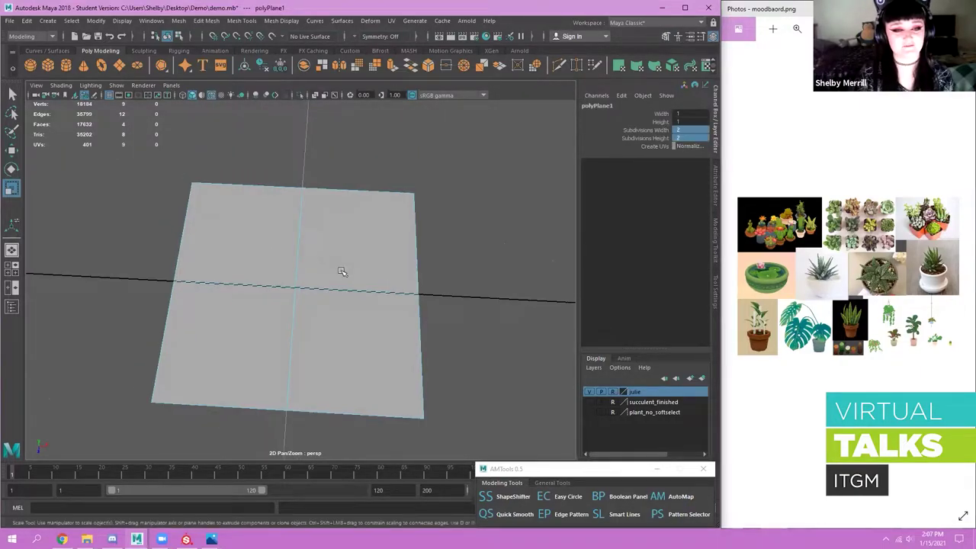
scroll(341, 271, "up", 2)
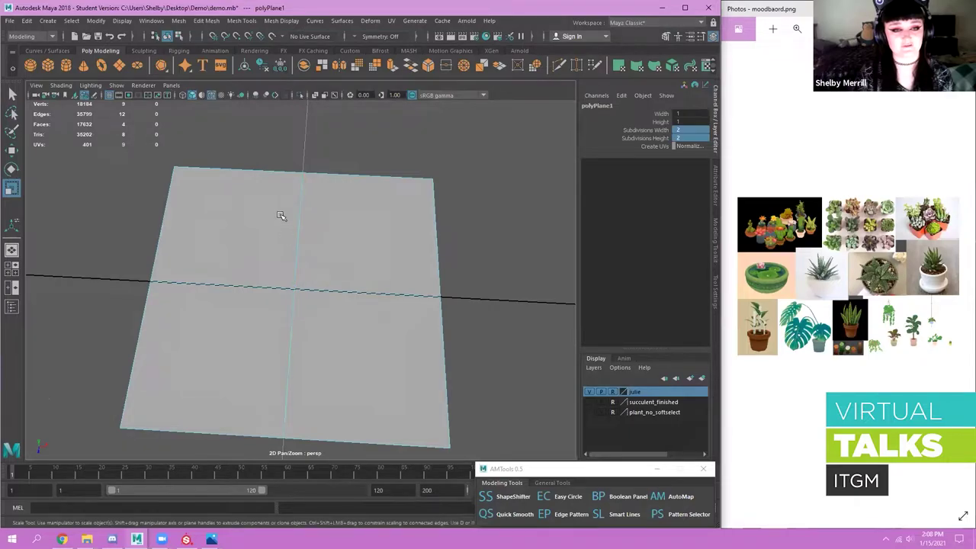
scroll(281, 216, "down", 3)
left_click_drag(279, 258, 264, 242, "alt")
- Select the two edges on the plane's far side and extrude them outward twice to lengthen the leaf strip
right_click_drag(294, 223, 296, 195)
left_click(297, 219)
left_click(336, 222, "shift")
key("ctrl+e")
key("w")
left_click_drag(300, 257, 309, 192, "alt")
left_click_drag(318, 272, 292, 262, "alt")
key("ctrl+e")
left_click_drag(284, 210, 283, 144)
- Narrow the outermost extruded edges and merge them to their centre to form the leaf's pointed tip
middle_click_drag(308, 242, 314, 294, "alt")
left_click_drag(314, 294, 305, 221, "alt")
key("e")
key("r")
left_click_drag(363, 197, 335, 217)
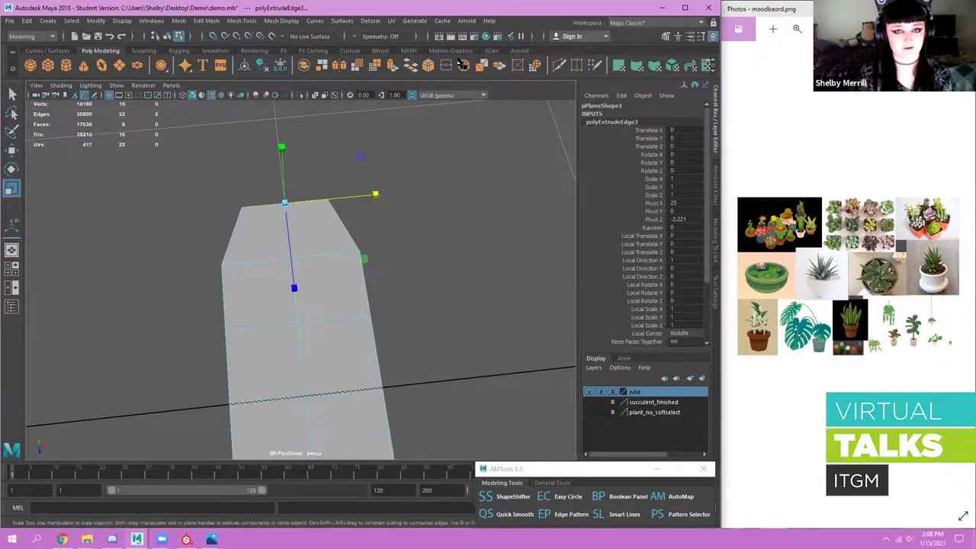
left_click(466, 67)
- Select the vertices of the leaf's lower body and scale them narrower across the width
left_click_drag(343, 251, 316, 243, "alt")
scroll(301, 221, "down", 3)
right_click_drag(311, 229, 217, 237)
left_click_drag(216, 239, 397, 427)
middle_click_drag(369, 364, 364, 309, "alt")
scroll(328, 335, "down", 3)
mouse_move(307, 342)
left_mouse_down("alt")
mouse_move(296, 345)
mouse_move(302, 355)
left_mouse_up("alt")
key("w")
key("e")
key("r")
left_click_drag(369, 306, 357, 313)
- Adjust the width of the leaf's upper and middle vertex rows to taper the sides
middle_click_drag(308, 242, 308, 205, "alt")
left_click_drag(218, 193, 334, 214)
key("e")
key("r")
left_click_drag(231, 231, 361, 250)
middle_click_drag(340, 278, 346, 242, "alt")
- Move the leaf's base vertex row away from the tip to lengthen the blade
left_click_drag(248, 272, 362, 334)
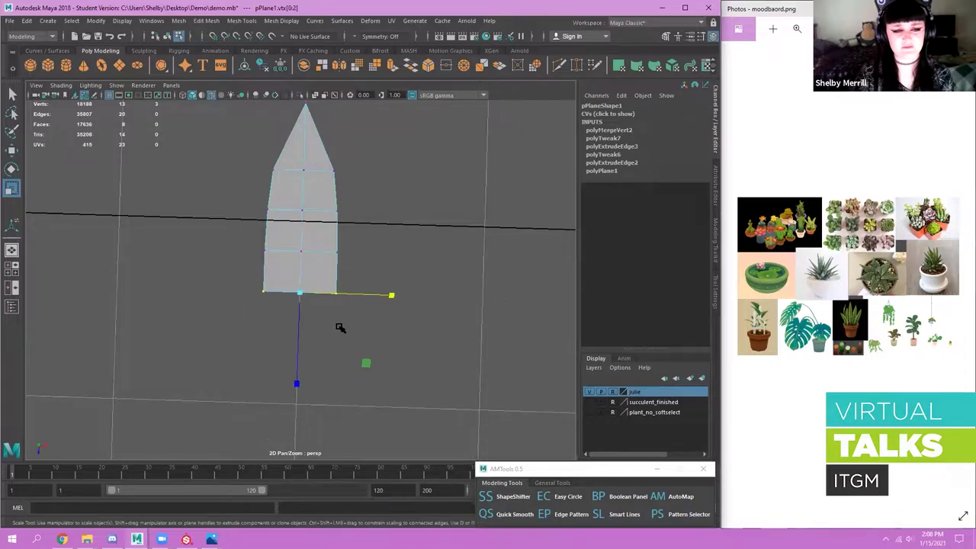
key("w")
left_click_drag(299, 329, 298, 347)
mouse_move(220, 250)
left_mouse_down()
mouse_move(329, 283)
mouse_move(301, 305)
left_mouse_up()
left_click_drag(360, 267, 363, 264, "alt")
left_click_drag(250, 201, 389, 230)
left_click_drag(386, 228, 356, 219, "alt")
key("ctrl+z")
key("r")
left_click_drag(254, 141, 361, 341)
key("w")
left_click_drag(306, 286, 307, 310)
left_click_drag(334, 268, 340, 243, "alt")
- Shift the leaf's inner vertex rows toward the base to even out their spacing, and return to object mode
left_click_drag(255, 321, 363, 360)
left_click_drag(320, 331, 299, 364, "alt")
left_click_drag(255, 255, 384, 291)
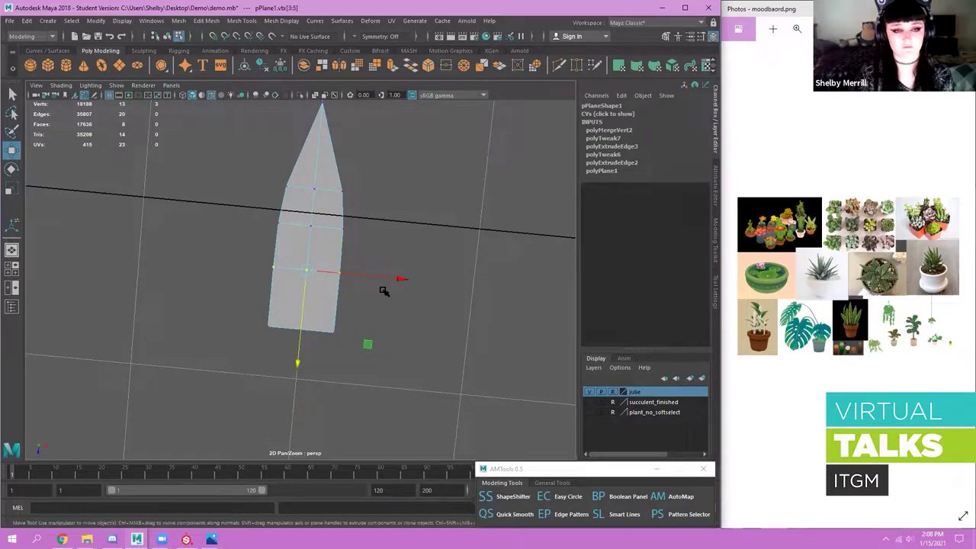
left_click(324, 206)
left_click_drag(255, 210, 377, 246)
left_click_drag(302, 320, 301, 326)
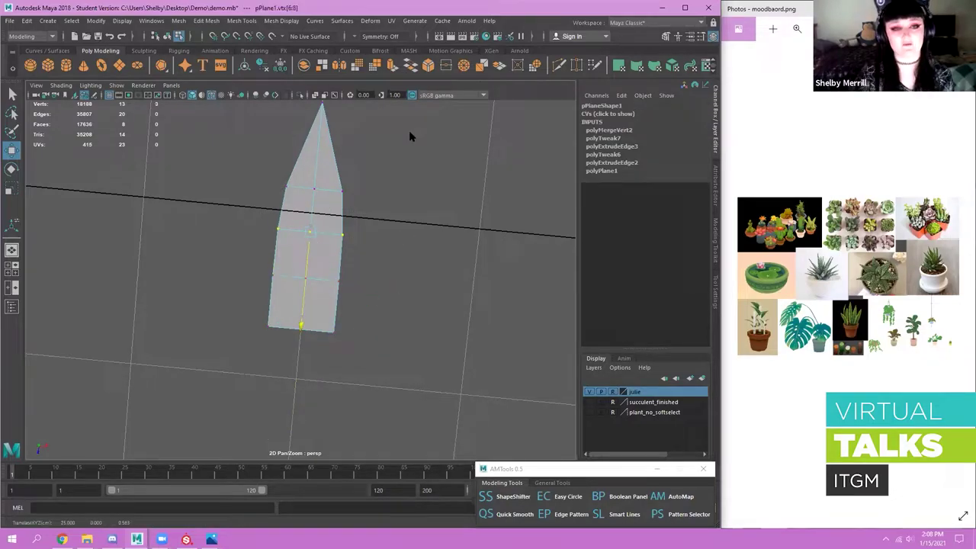
left_click_drag(375, 284, 371, 260, "alt")
right_click_drag(325, 202, 404, 131)
left_click_drag(386, 265, 231, 311, "alt")
key("ctrl+e")
key("ctrl+z")
- Move the leaf's pivot to the middle of its base edge and rotate the leaf 90 degrees about X to stand upright
scroll(372, 308, "down", 2)
scroll(357, 304, "down", 4)
scroll(356, 302, "up", 2)
key("d")
key("d")
scroll(395, 314, "down", 3)
middle_click_drag(396, 314, 397, 351, "alt")
key("e")
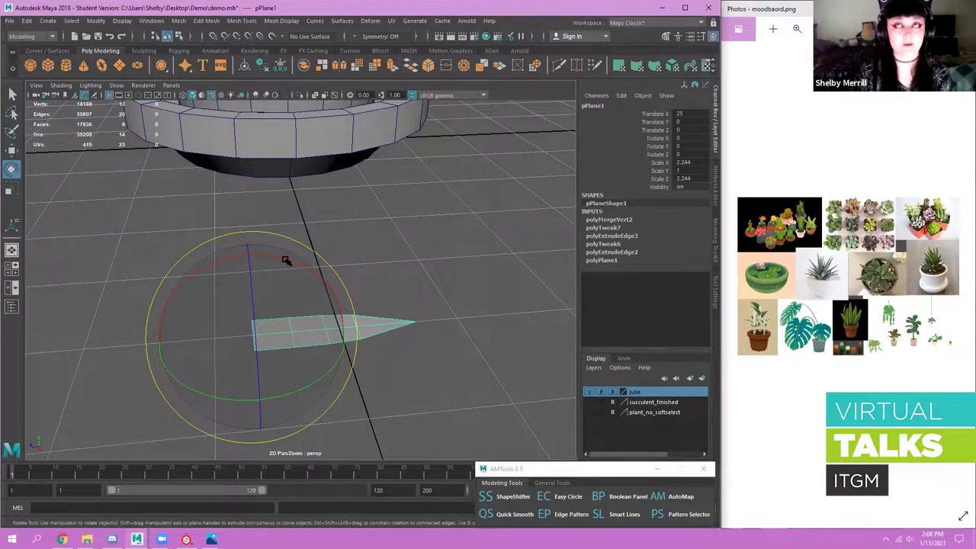
left_click_drag(286, 260, 216, 254)
- Move the upright leaf along Z onto the grid's centre line, at Translate Z -3.491
left_click_drag(719, 101, 681, 119, "alt")
key("w")
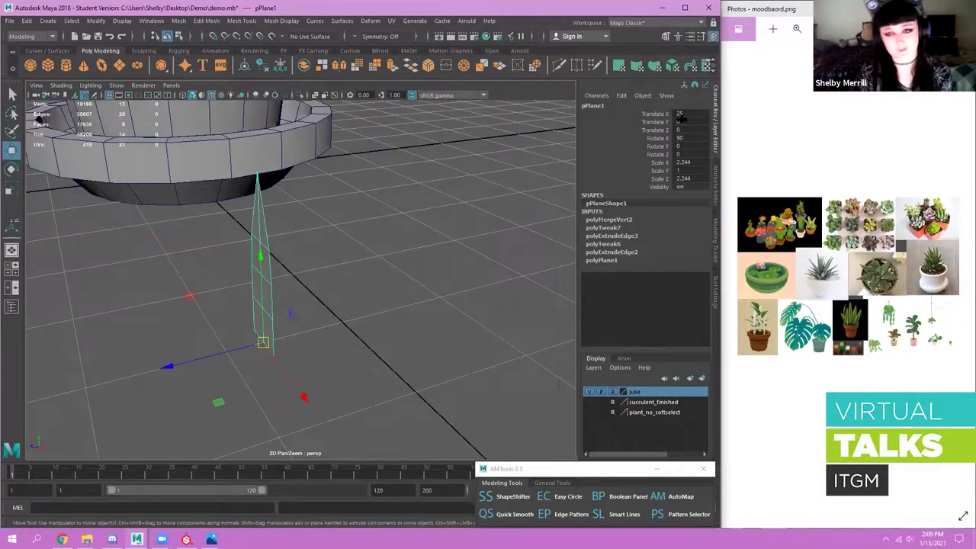
left_click_drag(290, 350, 362, 358, "alt")
scroll(362, 357, "up", 5)
middle_click_drag(303, 257, 255, 336, "alt")
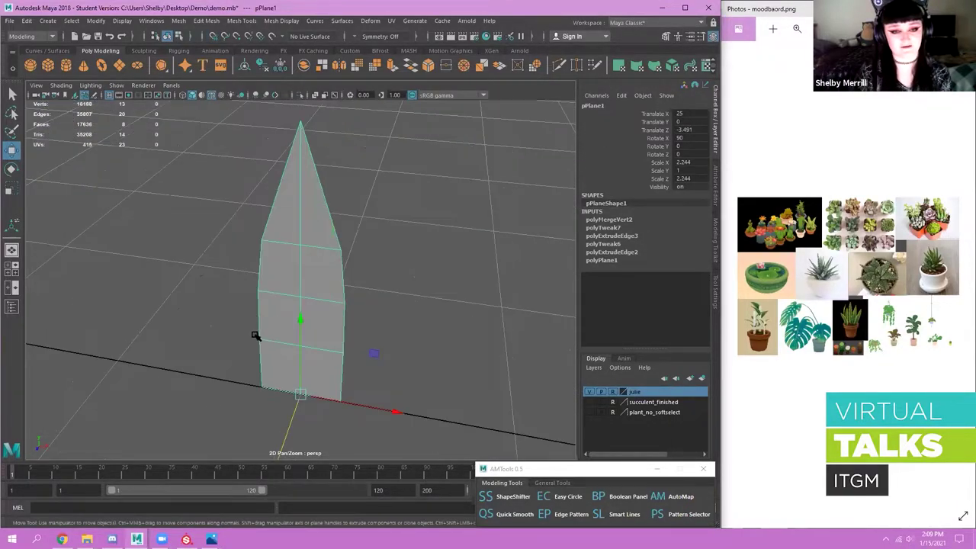
- Scale the leaf taller to a Z scale of 3.115 and wider to an X scale of about 2.484
scroll(274, 344, "down", 5)
scroll(273, 347, "down", 4)
scroll(300, 327, "down", 4)
left_click_drag(296, 328, 301, 331, "alt")
key("r")
left_click_drag(300, 401, 300, 430)
left_click_drag(320, 355, 311, 343, "alt")
scroll(322, 338, "up", 2)
left_click_drag(393, 338, 400, 339)
left_click_drag(214, 307, 221, 337, "alt")
scroll(311, 342, "up", 4)
middle_click_drag(305, 336, 311, 335)
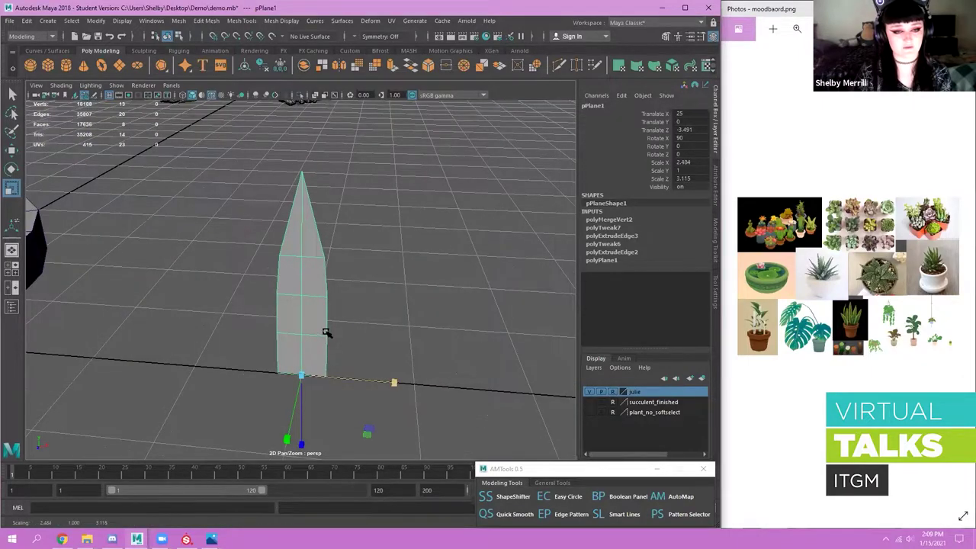
- Scale the whole leaf up uniformly to 2.916 in X, 1.174 in Y and 3.657 in Z
scroll(320, 314, "down", 4)
key("e")
key("r")
left_click_drag(301, 337, 314, 336)
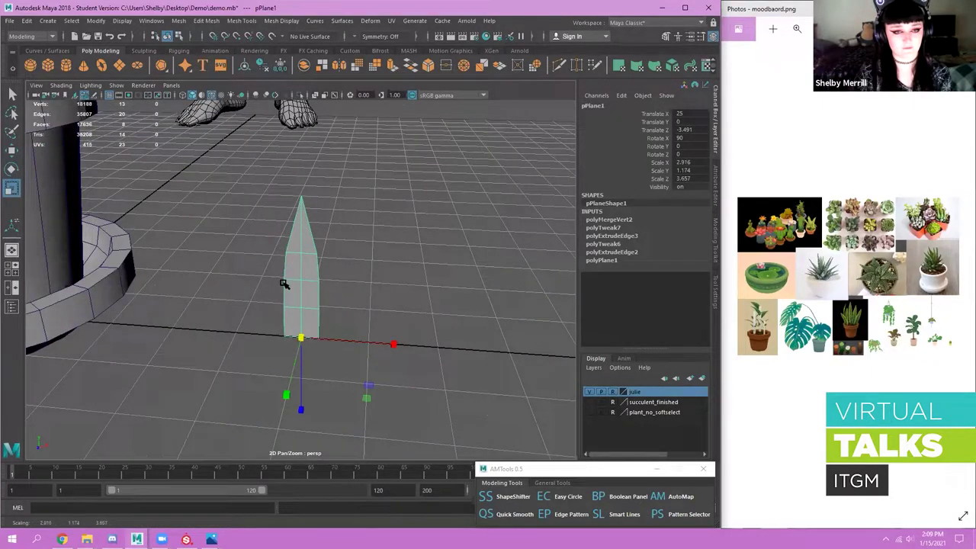
- Extrude all the leaf's faces to give the flat blade thickness, and return to object mode
scroll(283, 282, "up", 4)
left_click_drag(328, 293, 331, 217, "alt")
scroll(283, 282, "down", 3)
key("w")
key("ctrl+e")
scroll(331, 217, "up", 2)
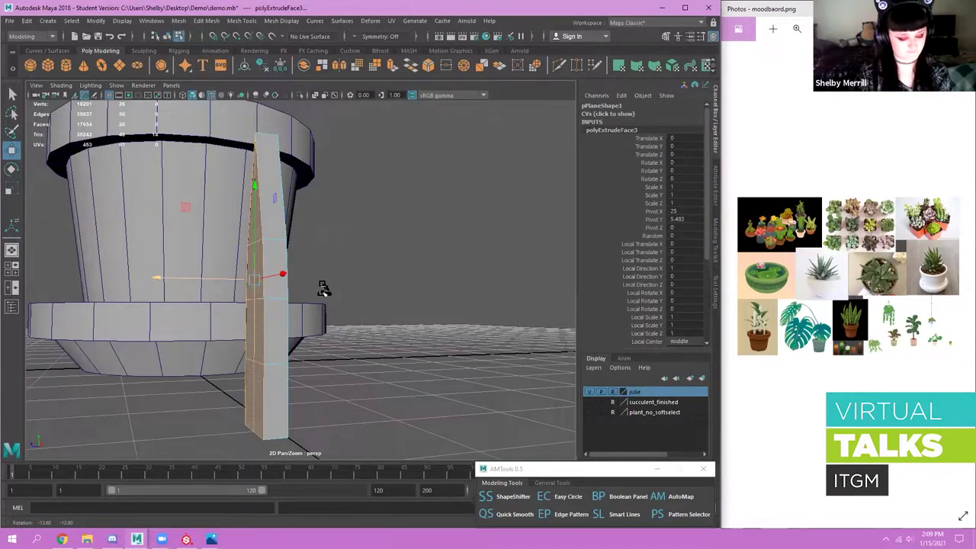
left_click_drag(323, 289, 302, 331, "alt")
left_click_drag(383, 276, 370, 236, "alt")
key("F8")
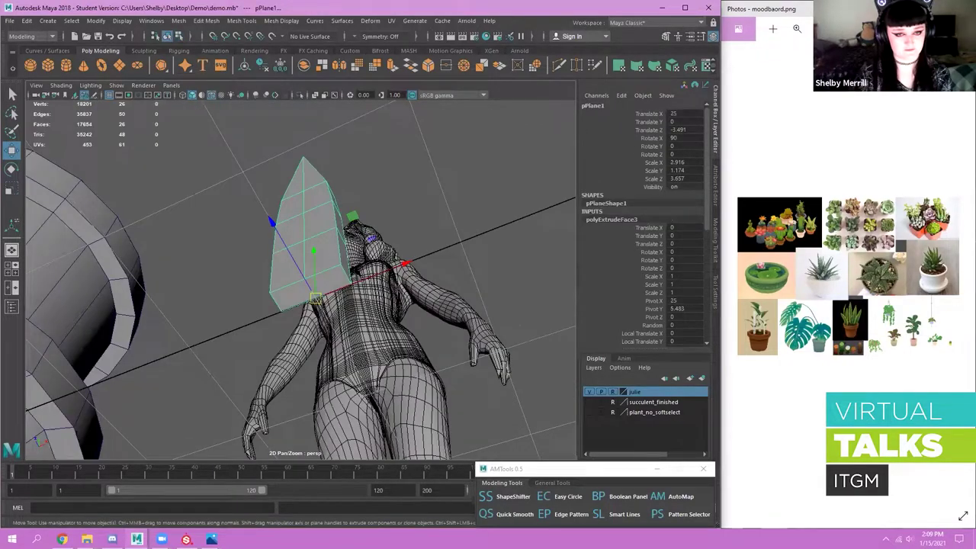
- Adjust the thickened leaf's pivot at its base and snap the leaf along Z to Translate Z -3.927
scroll(323, 381, "up", 3)
key("d")
left_click_drag(321, 423, 335, 368, "alt")
scroll(253, 364, "down", 3)
key("d")
left_click_drag(199, 362, 295, 328)
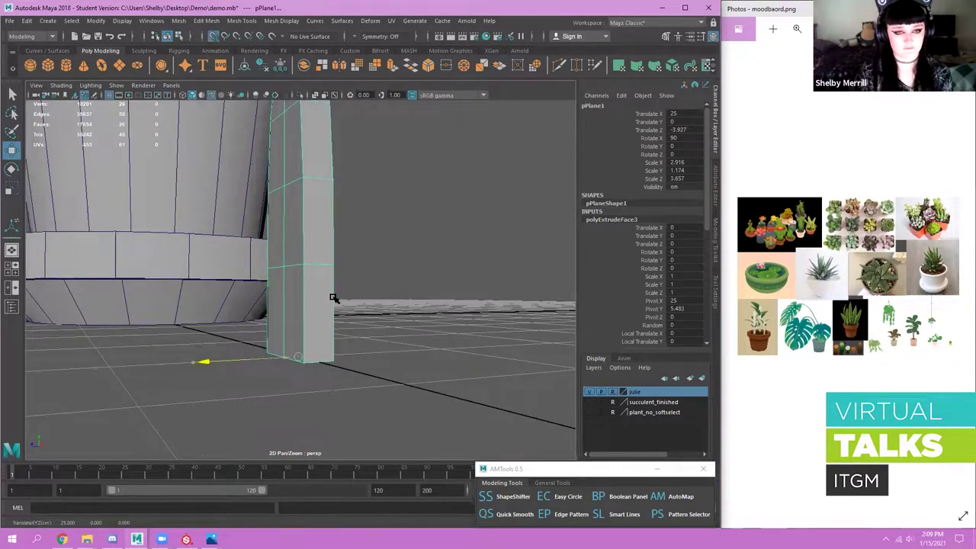
scroll(335, 299, "down", 5)
left_click_drag(345, 266, 348, 305, "alt")
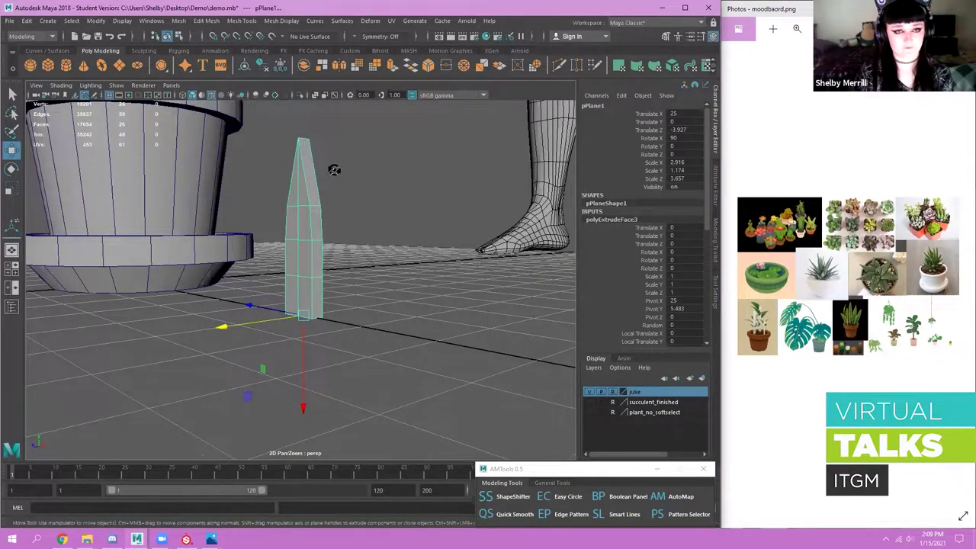
- Weld the two vertices at the leaf's tip together with Target Weld so the blade ends in one point
scroll(334, 169, "up", 5)
right_click_drag(334, 169, 334, 201)
left_click_drag(323, 209, 383, 199, "alt")
left_click_drag(566, 42, 517, 89, "alt")
left_click(308, 191)
key("g")
left_click_drag(310, 190, 279, 191)
left_click_drag(218, 218, 254, 226, "alt")
scroll(340, 281, "down", 3)
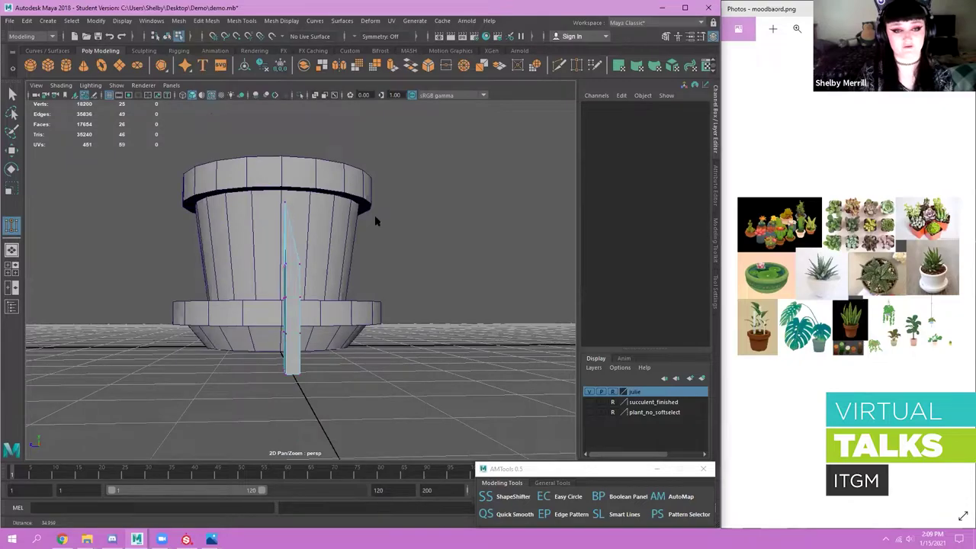
- Select the edge loop along one side of the leaf and inspect the blade's thickness
left_click_drag(375, 221, 352, 252, "alt")
key("w")
right_click_drag(292, 274, 234, 261)
left_click_drag(342, 321, 356, 288, "alt")
scroll(306, 267, "up", 2)
left_click_drag(299, 247, 359, 259, "alt")
right_click_drag(297, 246, 299, 202)
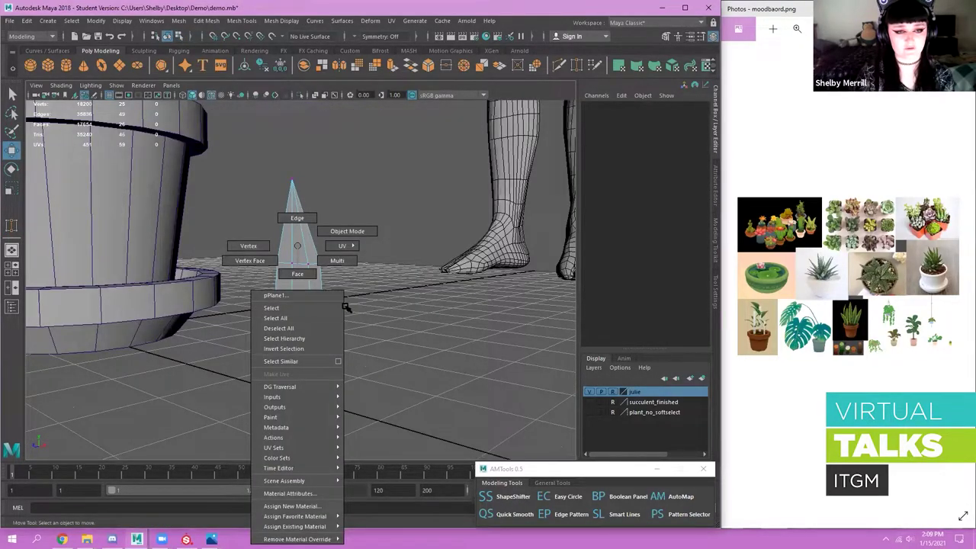
left_click_drag(347, 307, 234, 319, "alt")
double_click(300, 293)
left_click_drag(427, 301, 375, 316, "alt")
left_click_drag(295, 340, 243, 296, "alt")
- Examine the spiky succulent in the white pot on the moodboard up close
scroll(940, 267, "up", 7)
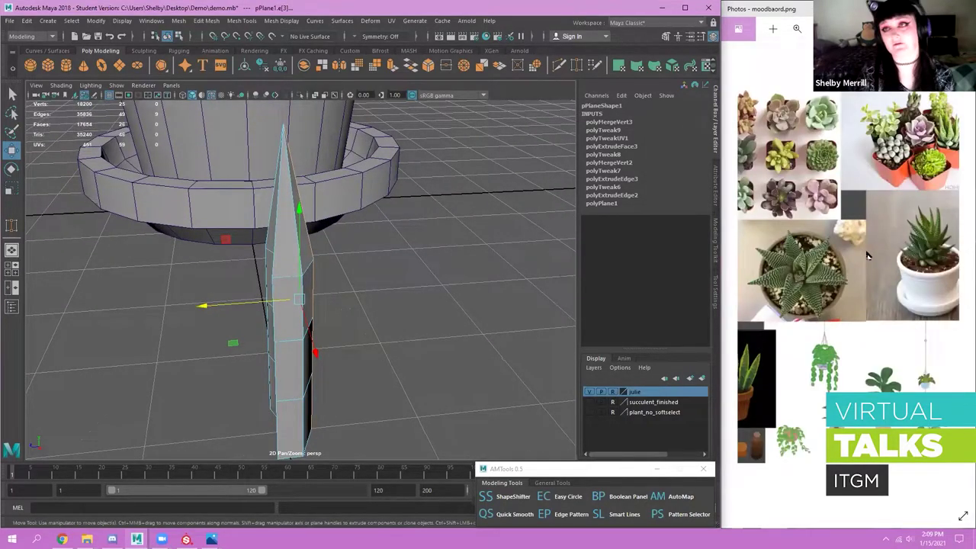
scroll(873, 243, "up", 3)
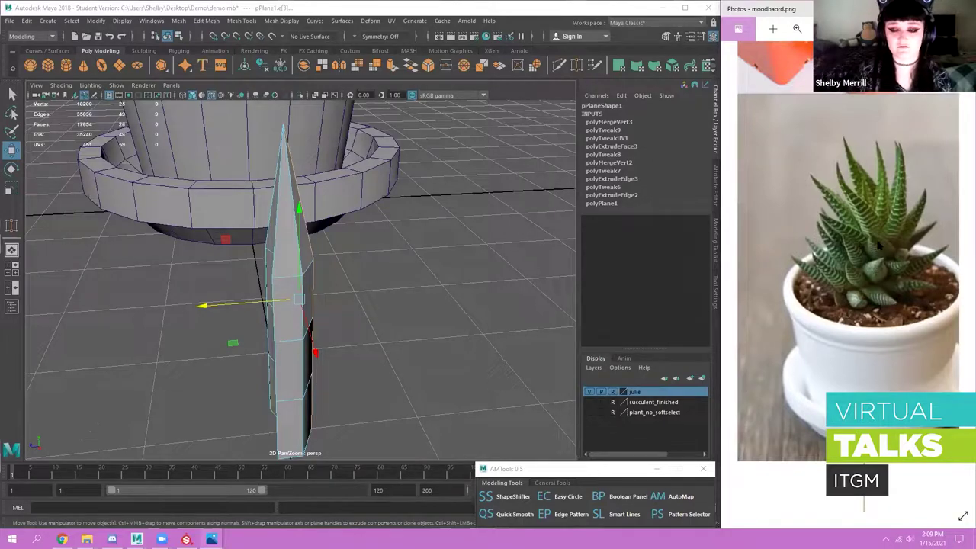
scroll(885, 244, "down", 8)
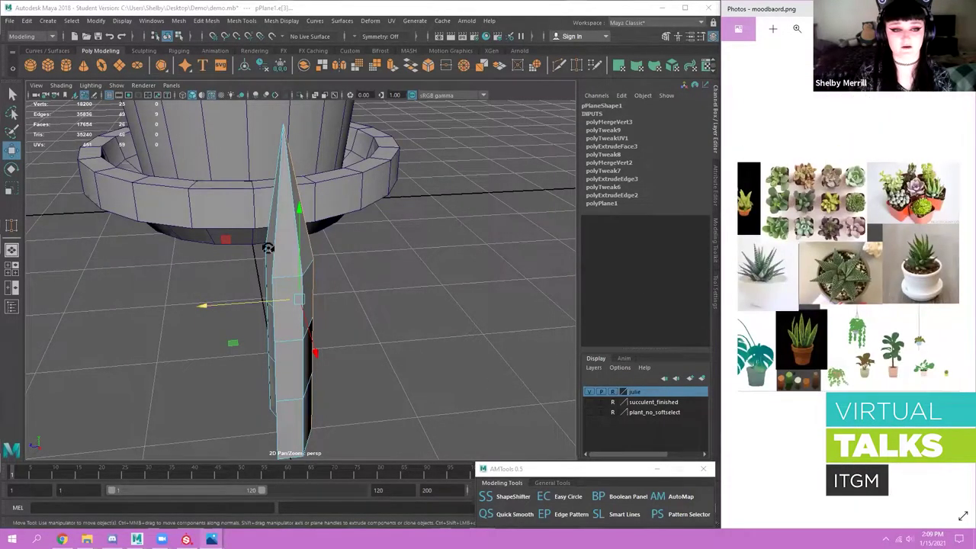
- Select the vertex at the leaf's tip and turn on multisample anti-aliasing for the viewport
left_click_drag(325, 228, 323, 225, "alt")
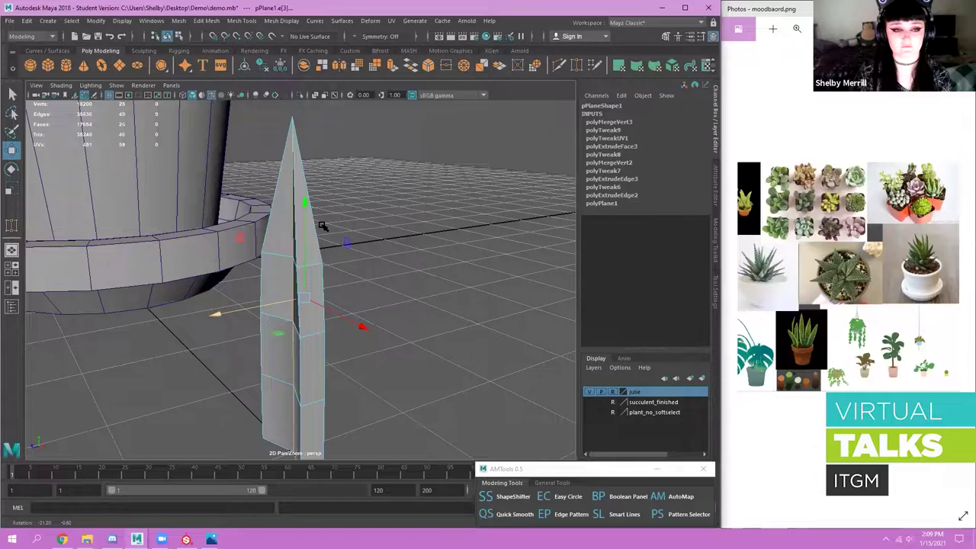
left_click_drag(323, 227, 328, 193, "alt")
right_click_drag(307, 189, 264, 165)
left_click_drag(291, 146, 316, 194)
left_click_drag(361, 238, 349, 229, "alt")
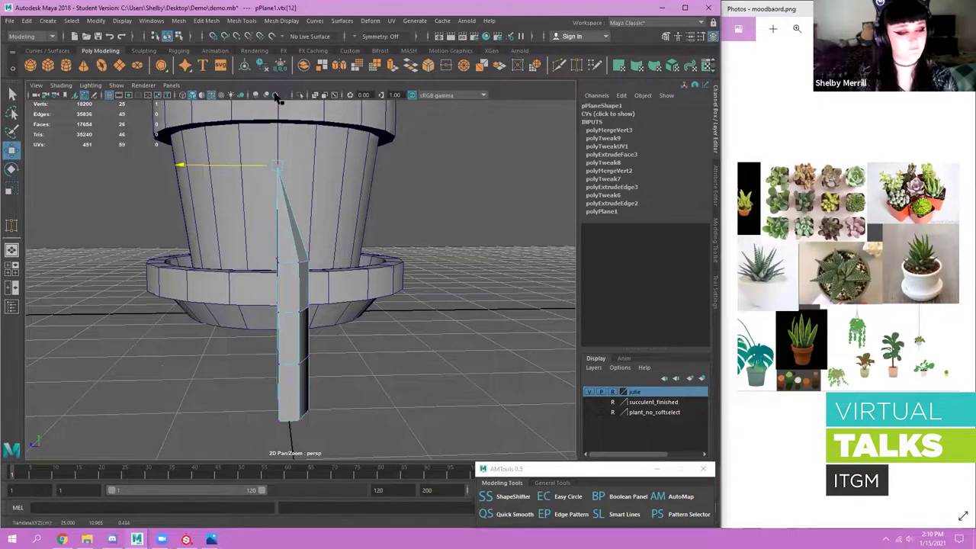
scroll(276, 96, "down", 1)
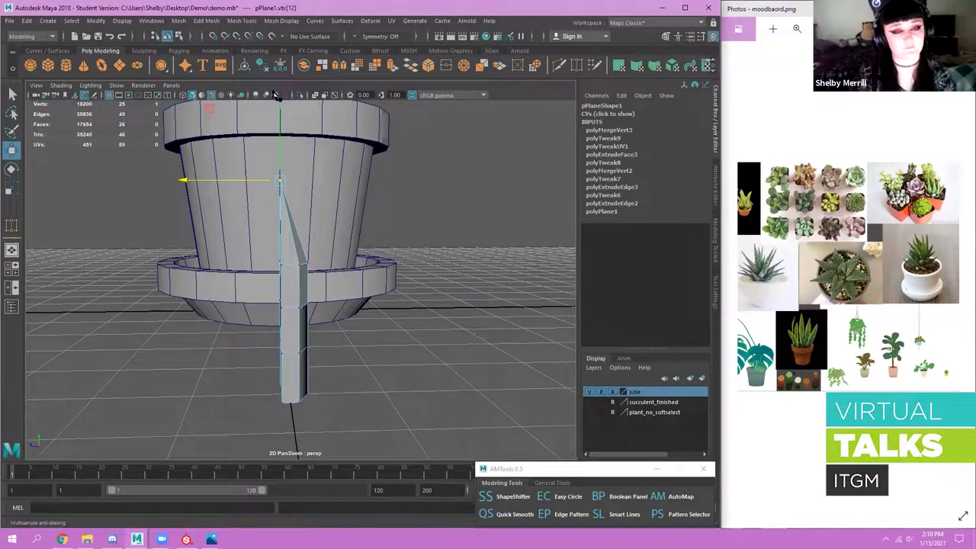
left_click_drag(303, 192, 348, 194, "alt")
left_click_drag(334, 235, 368, 270, "alt")
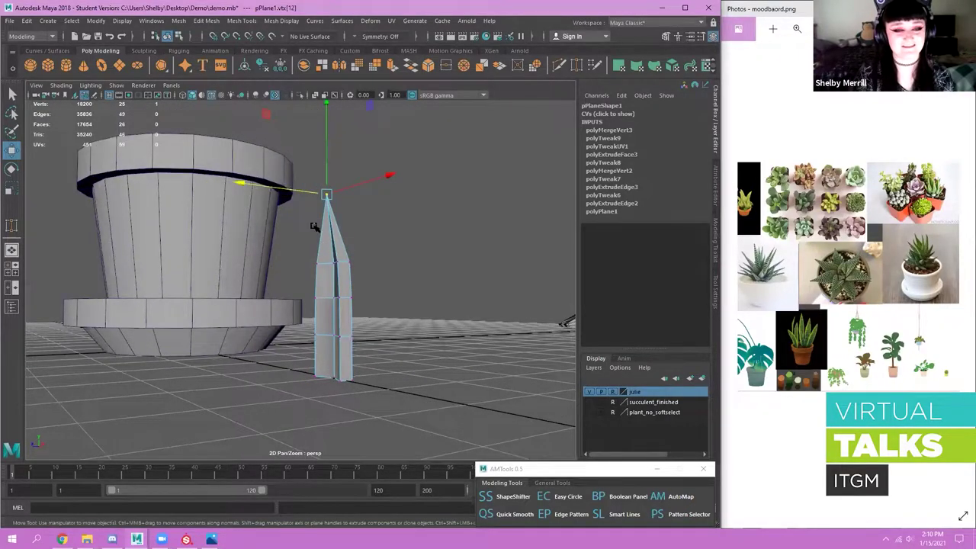
left_click_drag(314, 227, 273, 100, "alt")
middle_click_drag(273, 98, 273, 97, "alt")
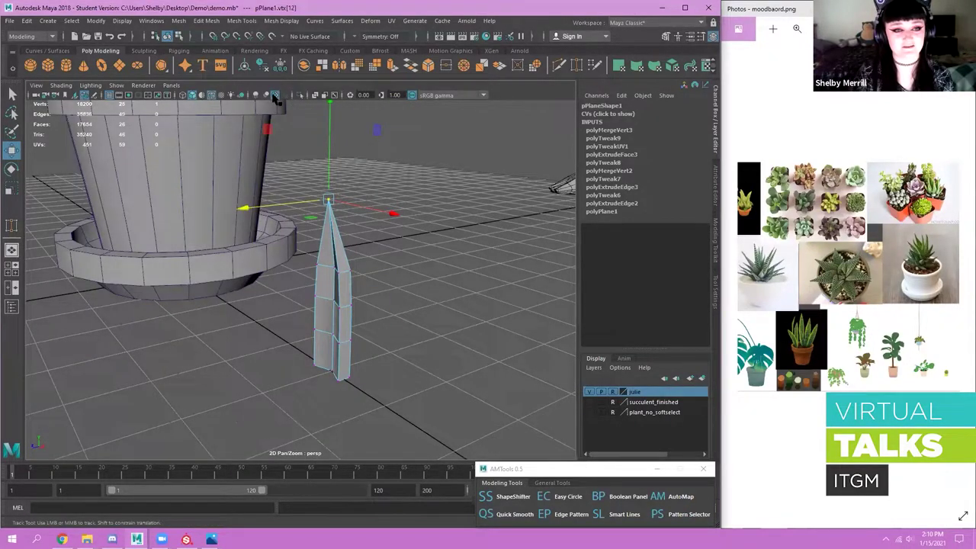
left_click_drag(273, 99, 283, 141, "alt")
right_click_drag(310, 254, 290, 223, "alt")
left_click_drag(290, 224, 214, 208, "alt")
right_click_drag(357, 284, 295, 278, "alt")
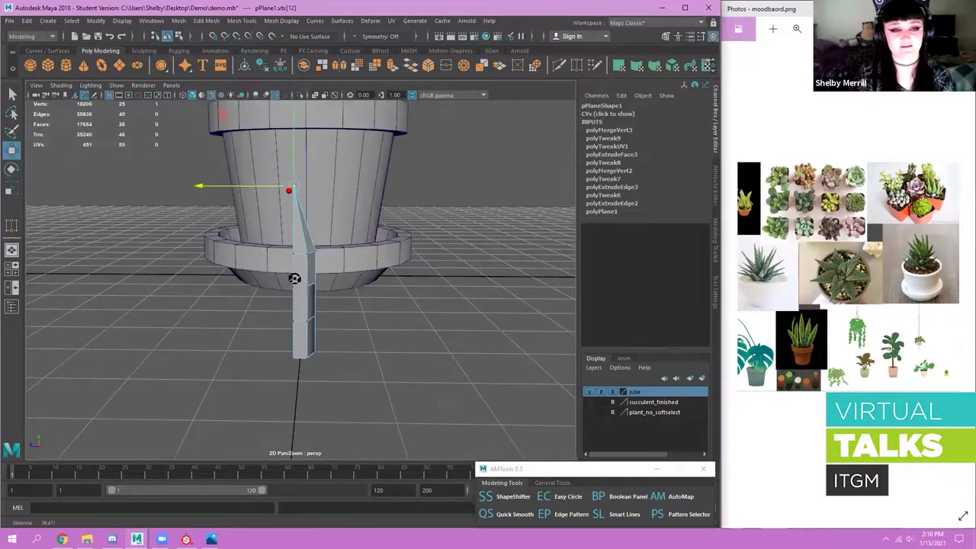
- Inspect the leaf's blade and tip from several sides, selecting a row of its vertices, and return to object mode
left_click_drag(255, 229, 284, 233, "alt")
right_click_drag(283, 233, 354, 244, "alt")
left_click_drag(353, 244, 312, 246, "alt")
right_click(312, 247)
left_click_drag(296, 241, 220, 210, "alt")
right_click_drag(324, 256, 299, 255, "alt")
mouse_move(299, 256)
left_mouse_down("alt")
mouse_move(275, 240)
mouse_move(297, 261)
left_mouse_up("alt")
right_click_drag(366, 303, 342, 306, "alt")
middle_click_drag(299, 255, 298, 244, "alt")
left_click_drag(321, 258, 360, 279)
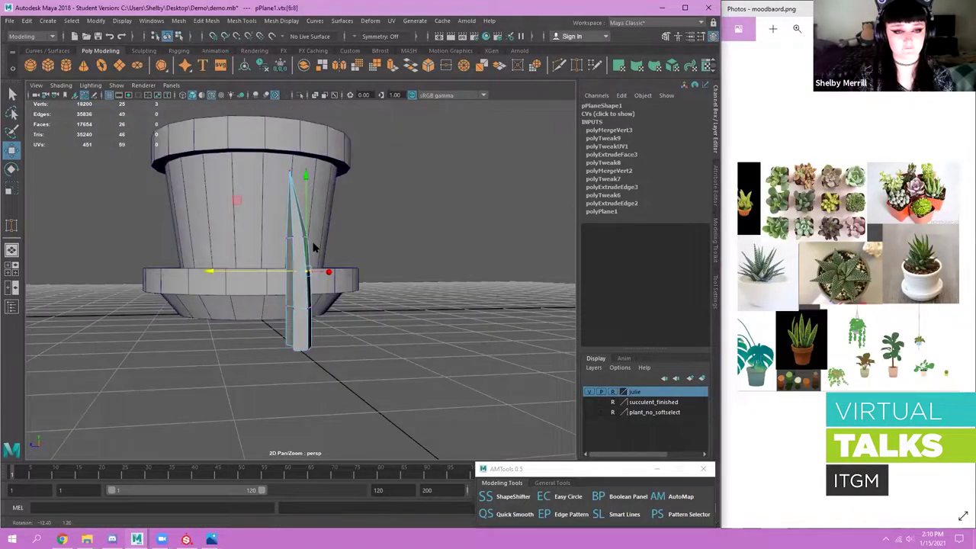
left_click_drag(367, 239, 377, 272, "alt")
right_click_drag(312, 244, 361, 229)
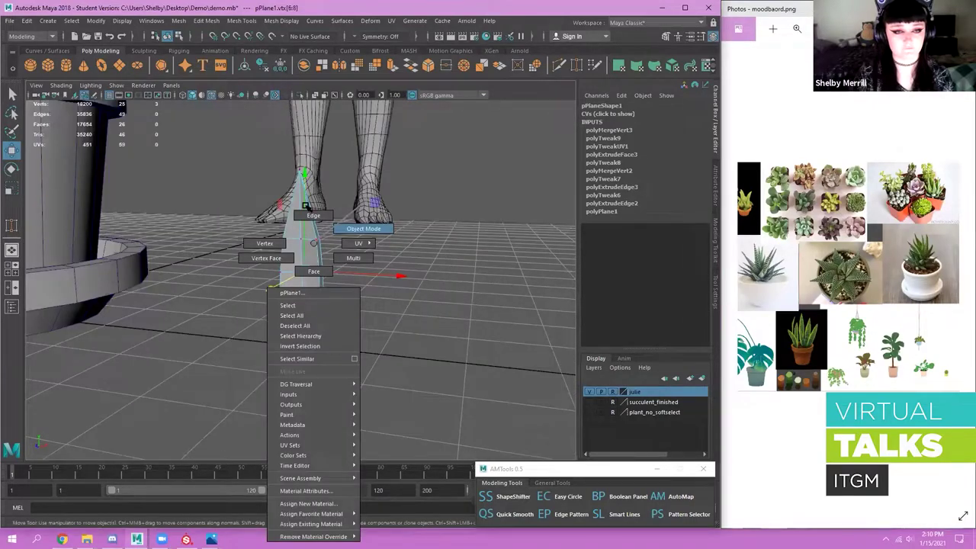
scroll(305, 205, "up", 5)
left_click_drag(264, 199, 291, 222, "alt")
right_click_drag(306, 206, 264, 208)
left_click(305, 213)
left_click_drag(368, 182, 281, 282, "alt")
right_click_drag(294, 281, 336, 261)
left_click_drag(335, 262, 315, 238, "alt")
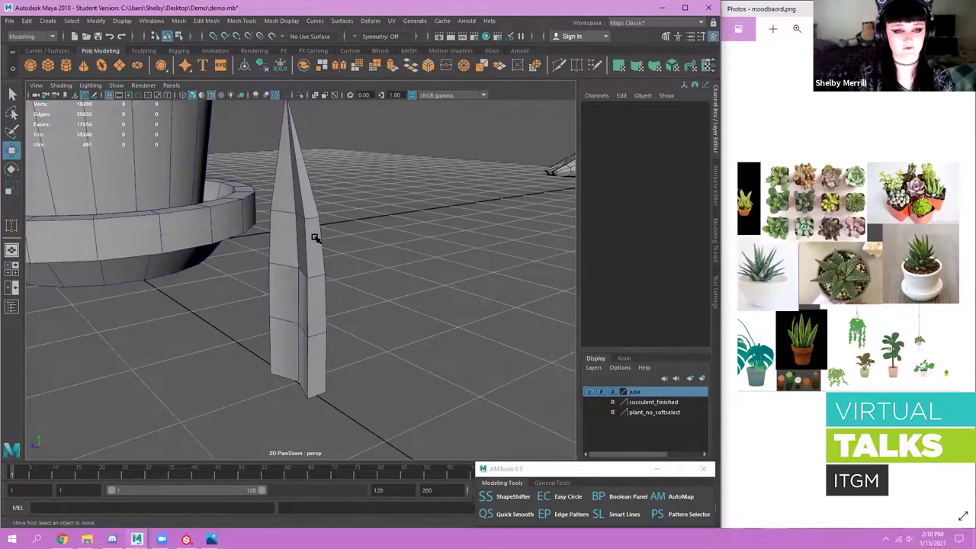
- Apply Soften Edge to the whole leaf object
left_click(314, 237)
left_click_drag(322, 179, 302, 229, "alt")
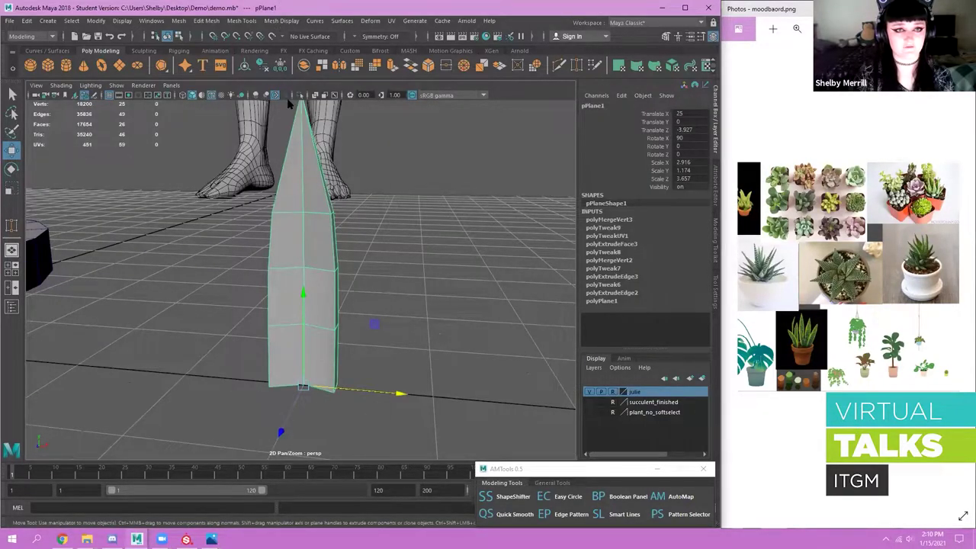
left_click(281, 21)
mouse_move(440, 271)
left_mouse_down("alt")
mouse_move(357, 276)
mouse_move(433, 267)
left_mouse_up("alt")
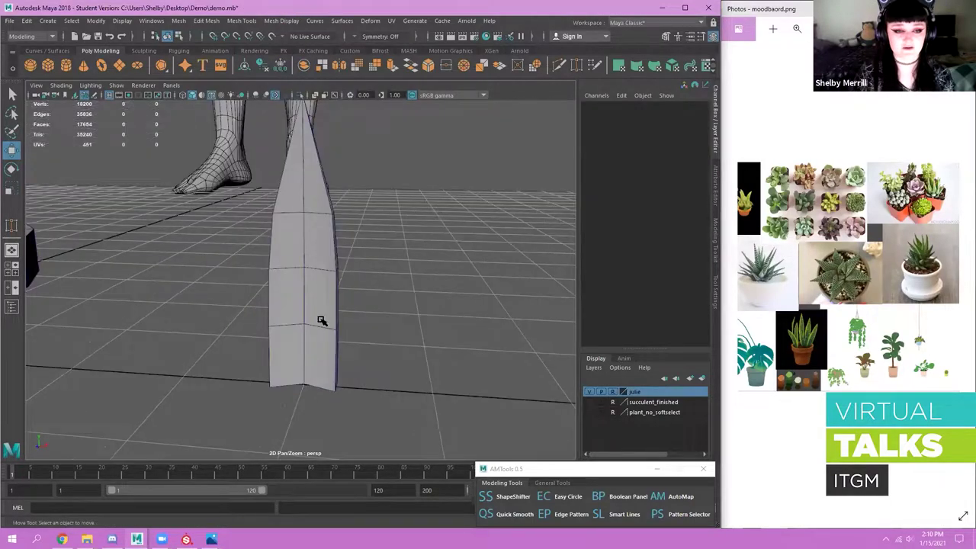
left_click_drag(322, 321, 331, 170, "alt")
- Delete the two faces that close the underside of the leaf's base
left_click(309, 267)
key("f")
mouse_move(355, 294)
left_mouse_down("alt")
mouse_move(358, 264)
mouse_move(357, 285)
left_mouse_up("alt")
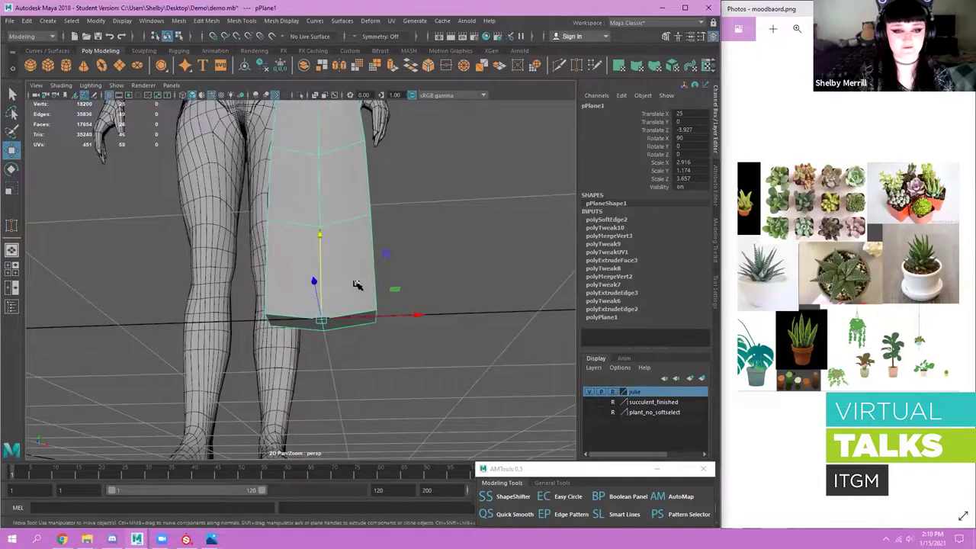
scroll(354, 283, "up", 3)
right_click_drag(351, 283, 348, 310)
left_click_drag(348, 280, 515, 279, "alt")
left_click(366, 259)
left_click(296, 268, "shift")
key("Delete")
right_click_drag(349, 211, 334, 180)
double_click(328, 251)
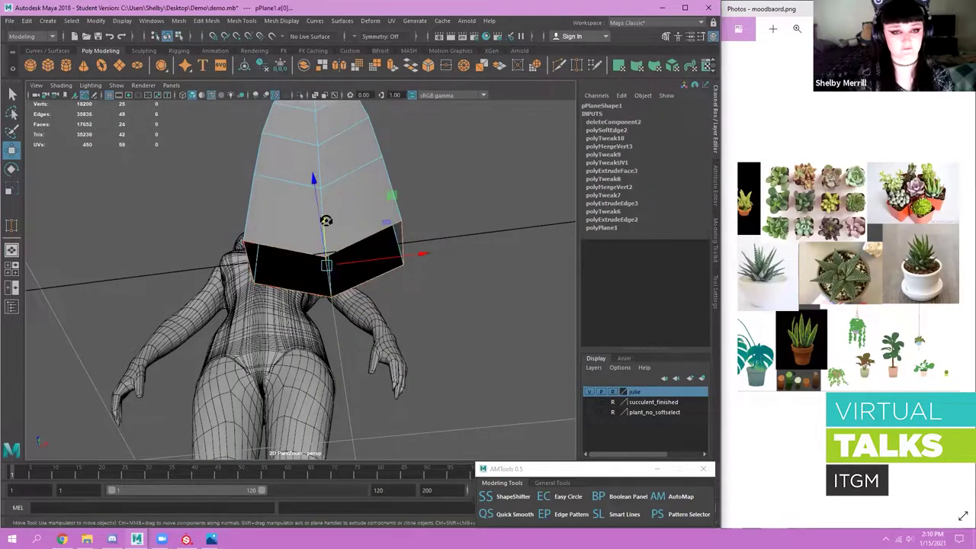
scroll(303, 215, "down", 5)
left_click_drag(303, 214, 357, 184, "alt")
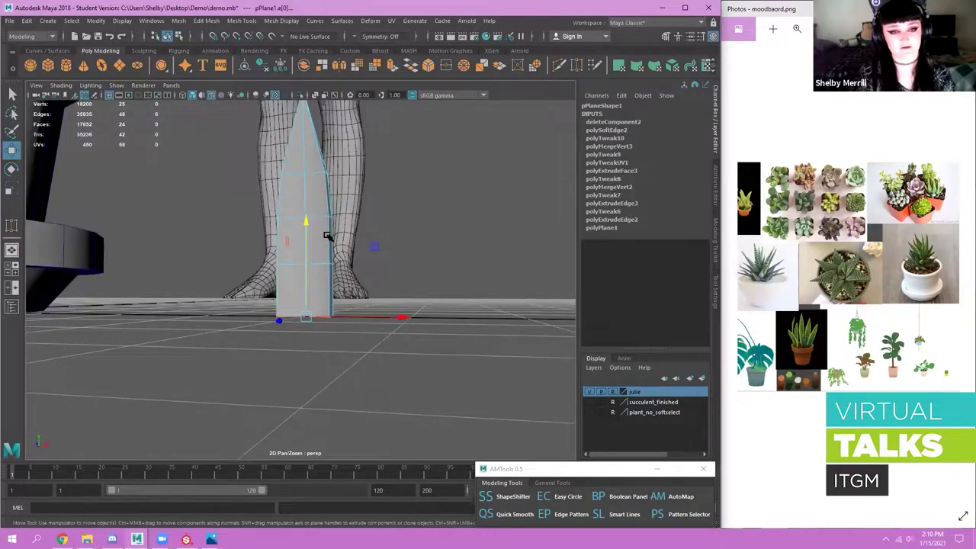
left_click_drag(327, 235, 336, 244, "alt")
key("ctrl+z")
key("ctrl+z")
key("ctrl+z")
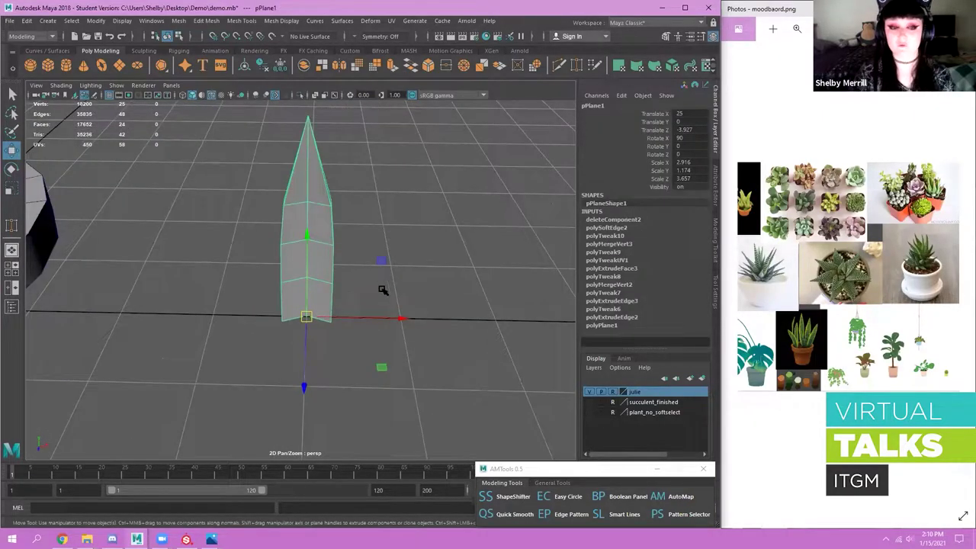
key("ctrl+z")
- Open the UV Editor with the leaf's UV layout in view
left_click(392, 22)
left_click(416, 39)
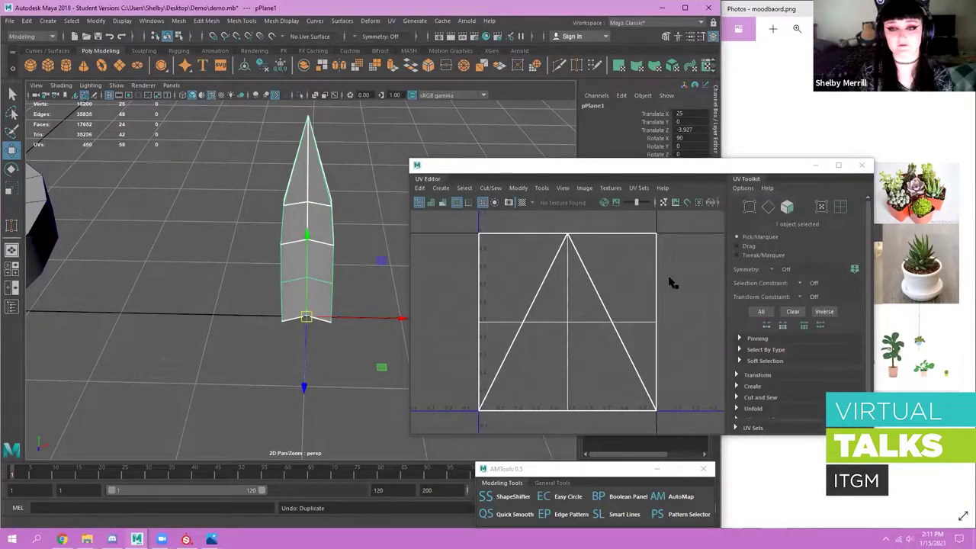
scroll(651, 286, "down", 2)
right_click_drag(627, 264, 595, 250)
right_click_drag(326, 190, 369, 151)
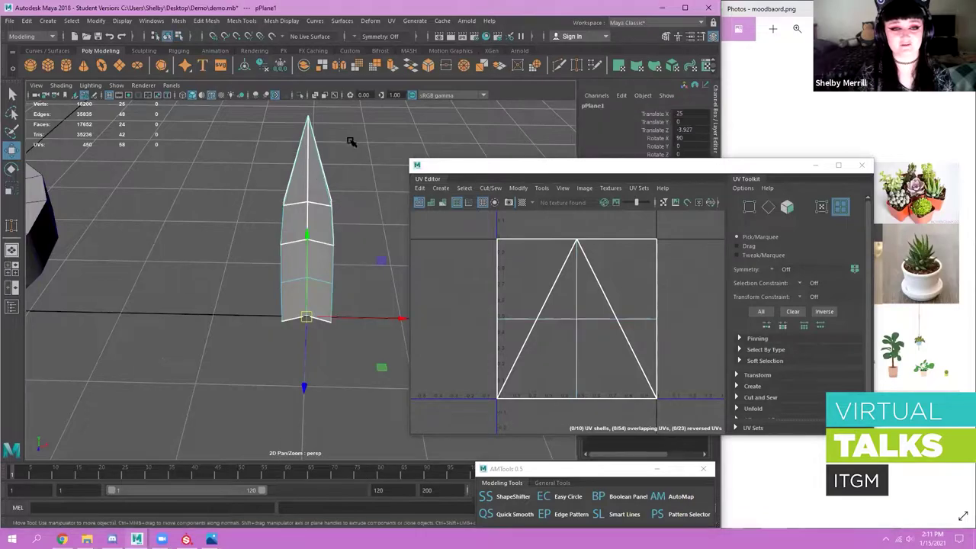
- Apply a planar UV projection to the leaf from the Z axis, keeping the image width/height ratio
left_click(390, 23)
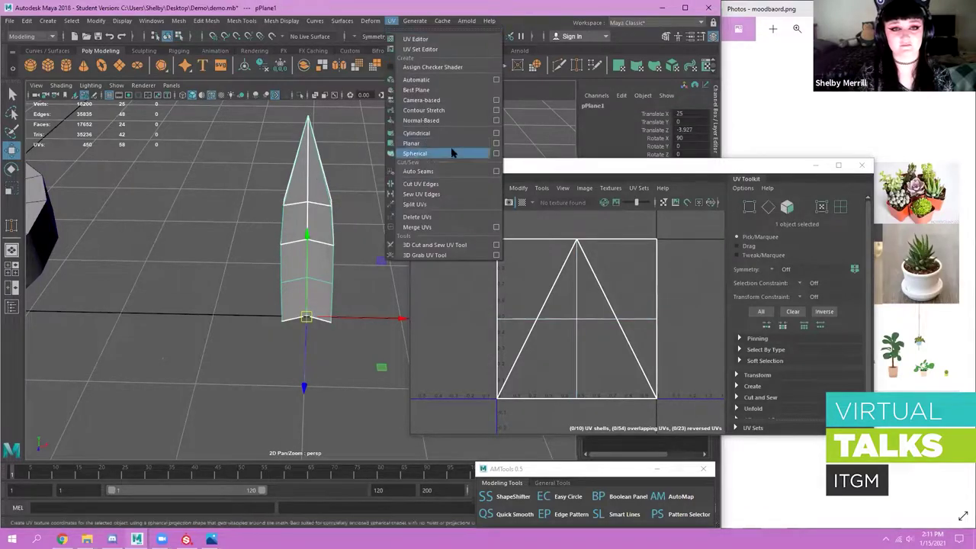
left_click(495, 146)
left_click(538, 266)
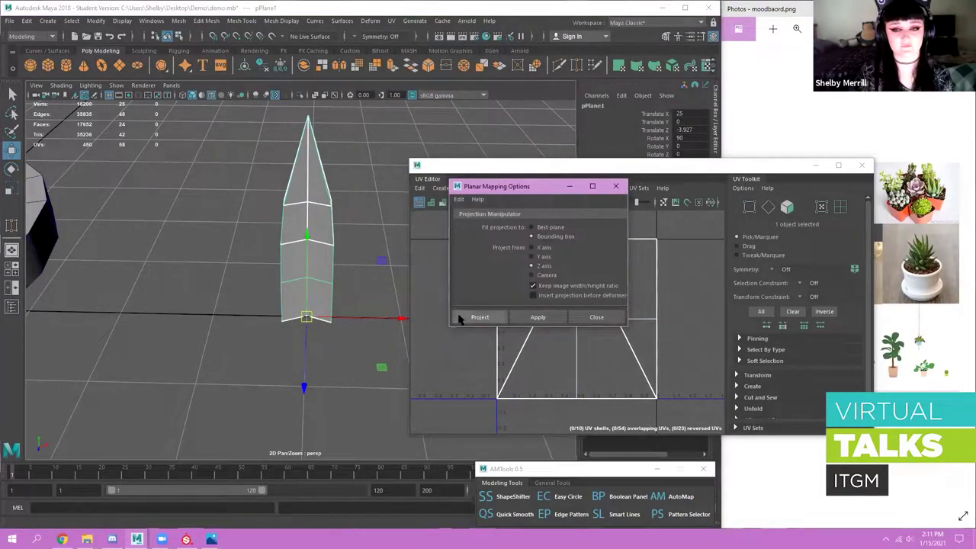
left_click(481, 321)
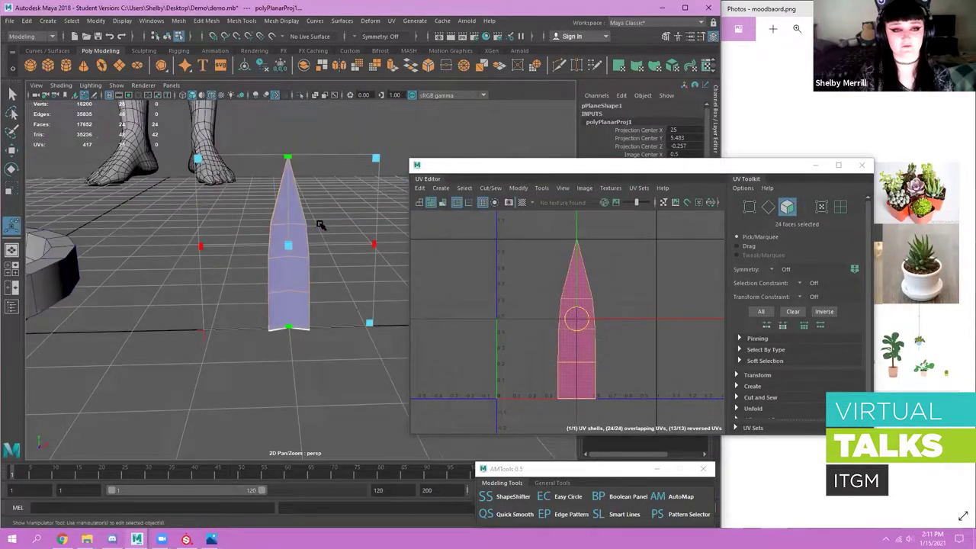
- Cut the leaf's UVs along the four edges running up one side of the blade
left_click_drag(297, 174, 287, 128, "alt")
scroll(287, 128, "up", 5)
middle_click_drag(287, 128, 297, 162, "alt")
right_click_drag(298, 163, 298, 122)
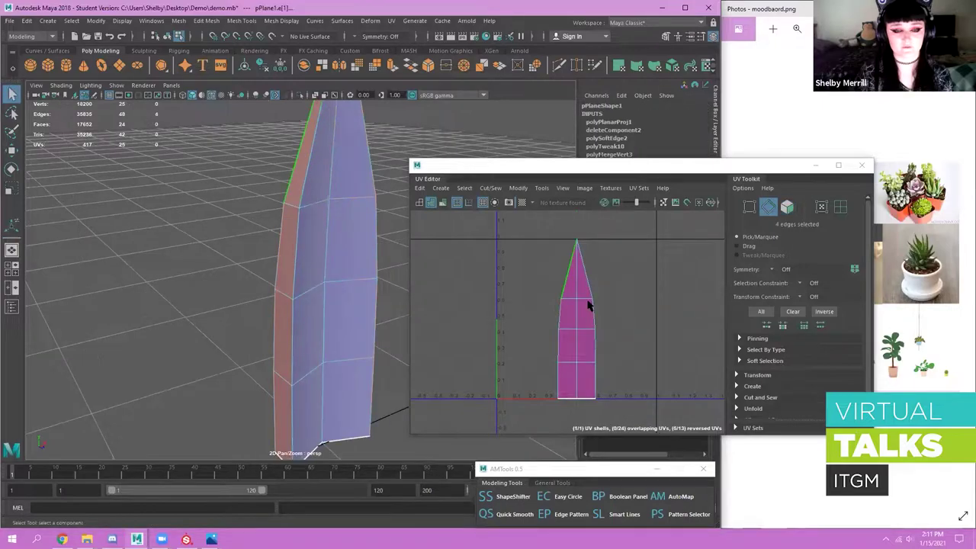
mouse_move(352, 263)
left_mouse_down("alt")
mouse_move(283, 242)
mouse_move(348, 251)
left_mouse_up("alt")
right_click_drag(349, 251, 259, 245, "alt")
left_click_drag(333, 257, 475, 299, "alt")
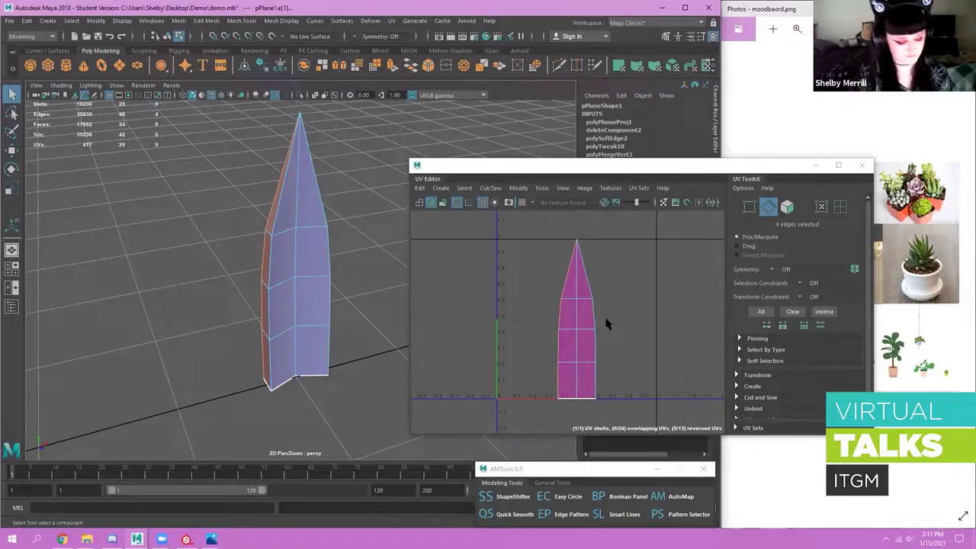
key("shift+x")
- Select the leaf's whole UV shell and unfold it
right_click_drag(602, 303, 568, 289)
left_click(600, 302)
scroll(797, 377, "down", 1)
left_click(755, 390)
scroll(768, 374, "down", 3)
left_click(755, 350)
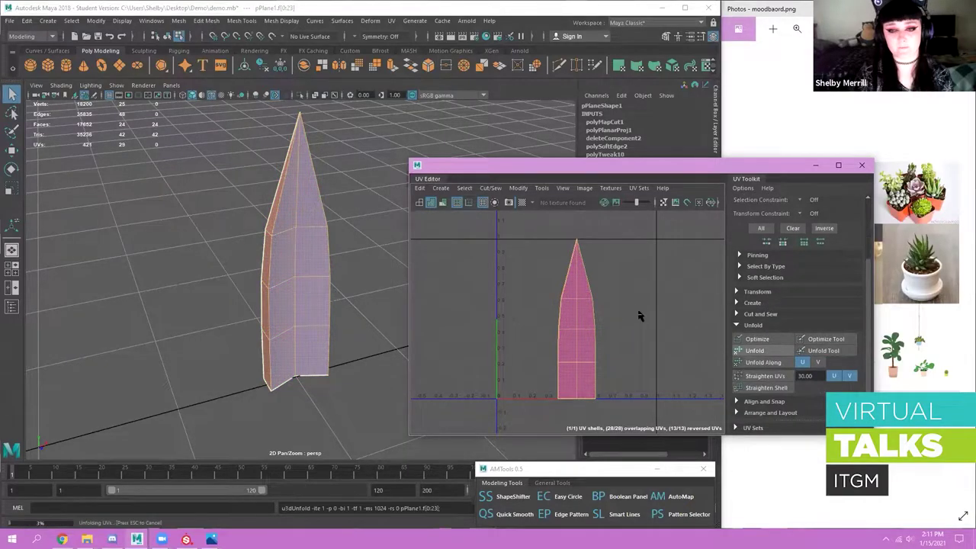
- Compare the unfolded shell with the leaf and refine it with Unfold Along
middle_click_drag(632, 317, 661, 301, "alt")
left_click_drag(148, 220, 269, 239, "alt")
left_click_drag(566, 296, 589, 314, "alt")
right_click_drag(99, 279, 152, 279, "alt")
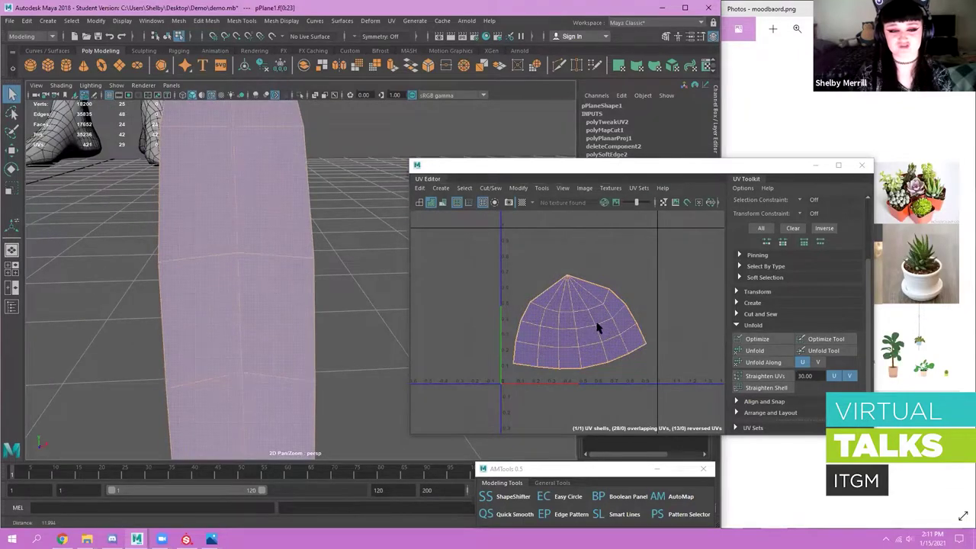
right_click_drag(229, 286, 57, 280, "alt")
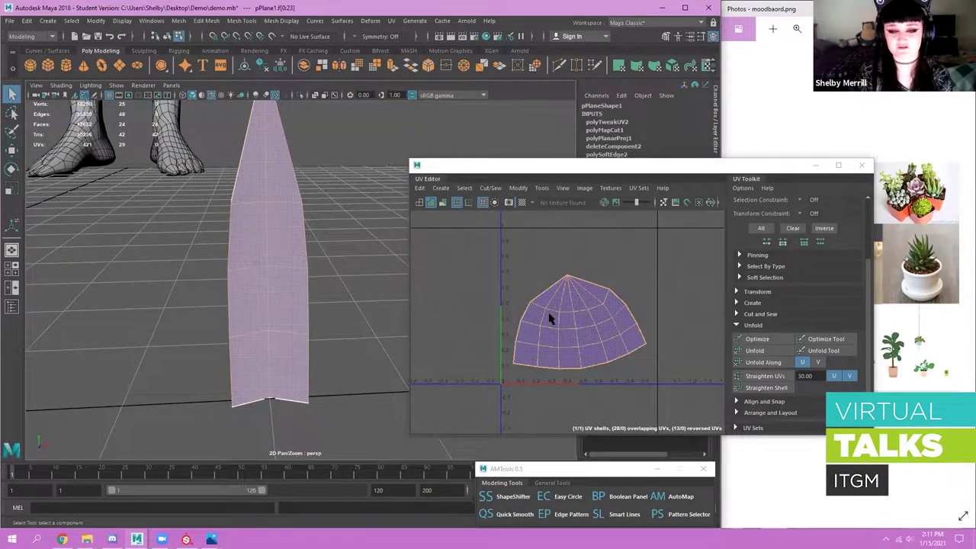
left_click(775, 363)
left_click(775, 363)
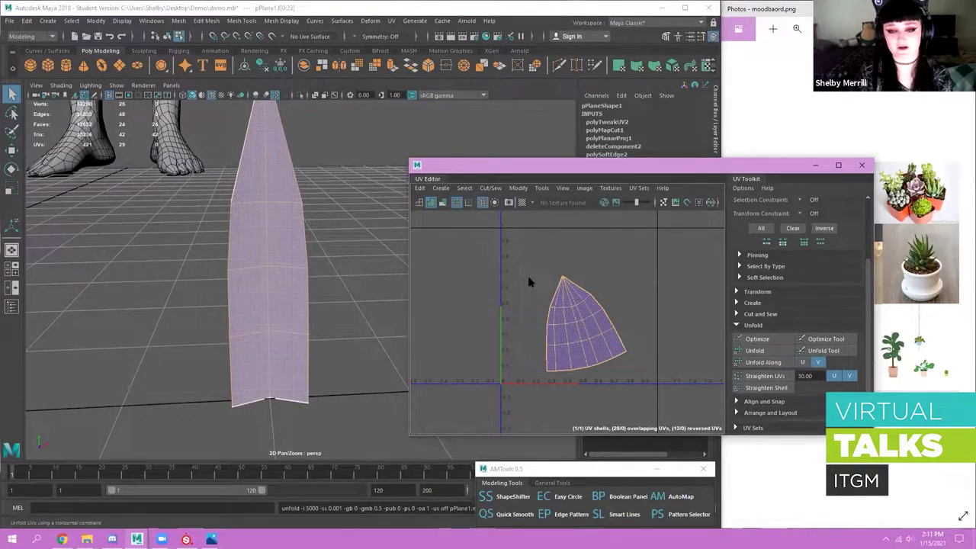
- Turn the leaf's UV shell tip-down, shrink it and move it into the upper-left corner of the UV square
right_click_drag(578, 302, 626, 253)
left_click_drag(626, 255, 449, 391)
key("e")
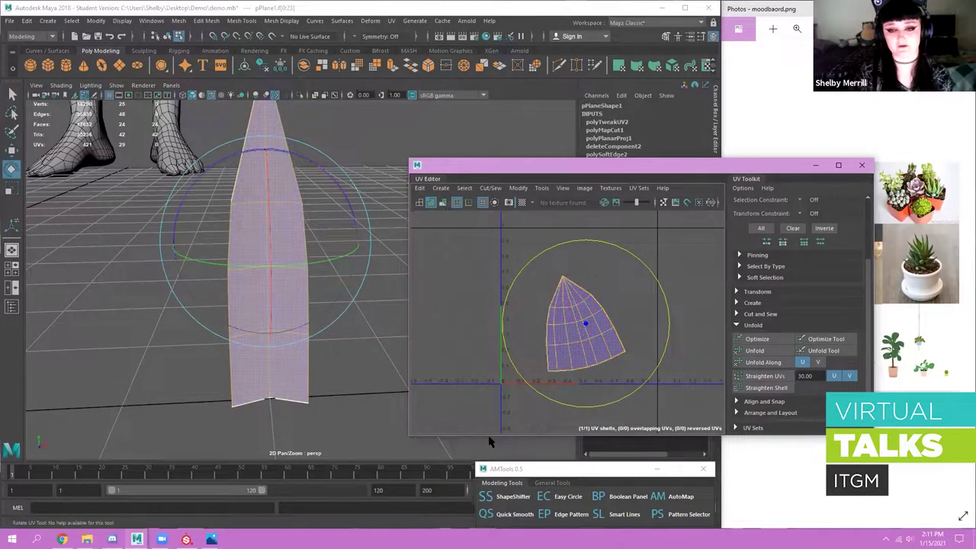
key("w")
left_click_drag(586, 325, 533, 260)
key("e")
key("r")
key("w")
key("e")
key("r")
- Select the pot and apply a planar UV projection to the whole mesh
left_click_drag(153, 262, 242, 280, "alt")
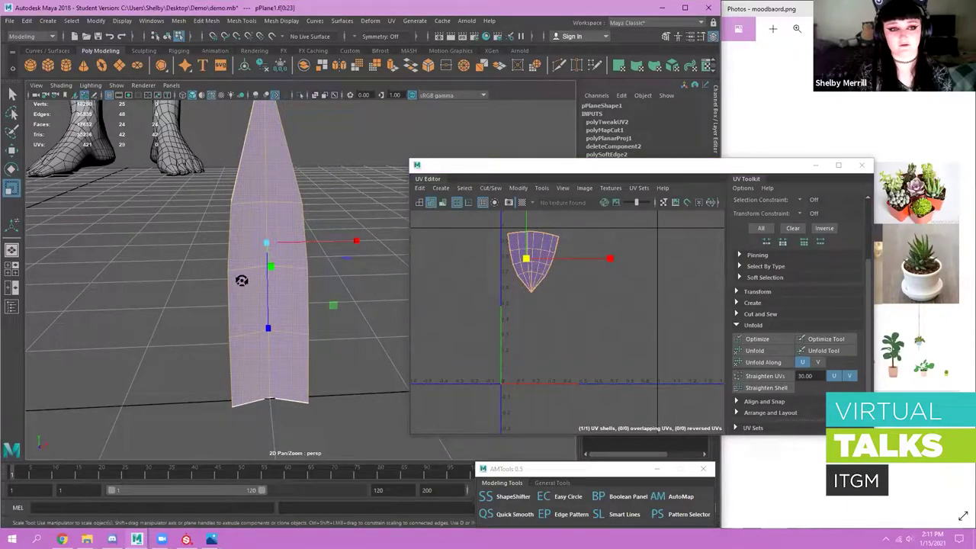
scroll(232, 226, "down", 3)
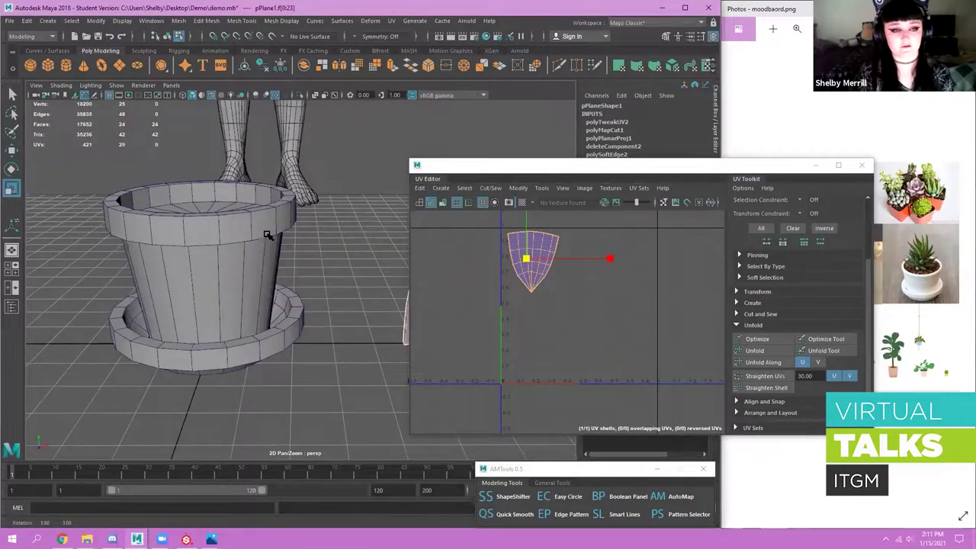
left_click(269, 235)
left_click_drag(426, 154, 397, 173, "alt")
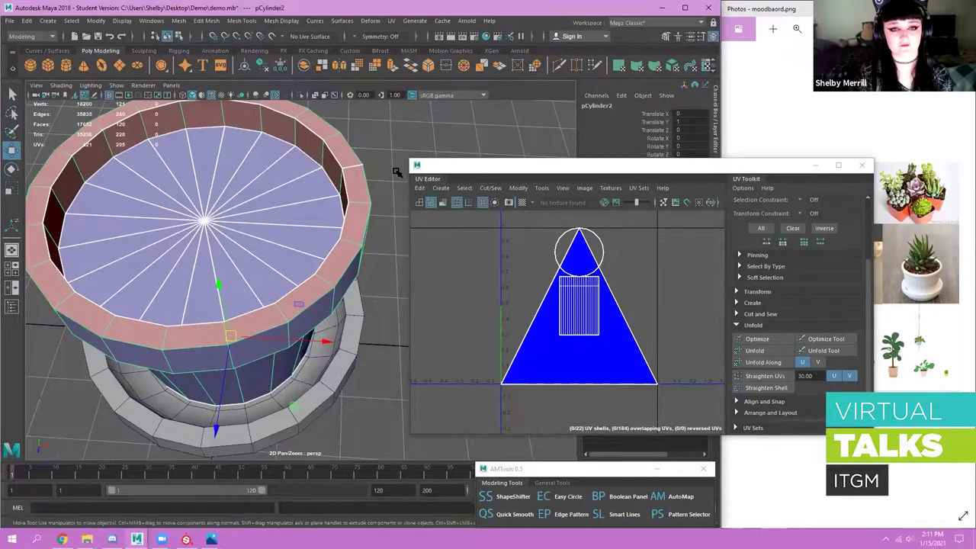
middle_click_drag(398, 172, 396, 188, "alt")
middle_click_drag(275, 181, 320, 165, "alt")
left_click(391, 21)
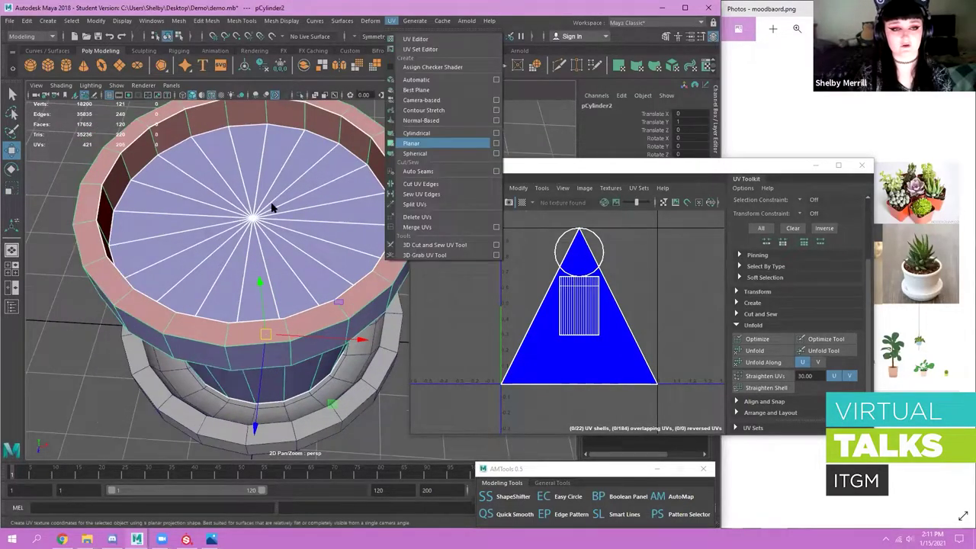
left_click(416, 143)
- Select all the triangular soil faces inside the pot's rim
left_click_drag(279, 213, 193, 258, "alt")
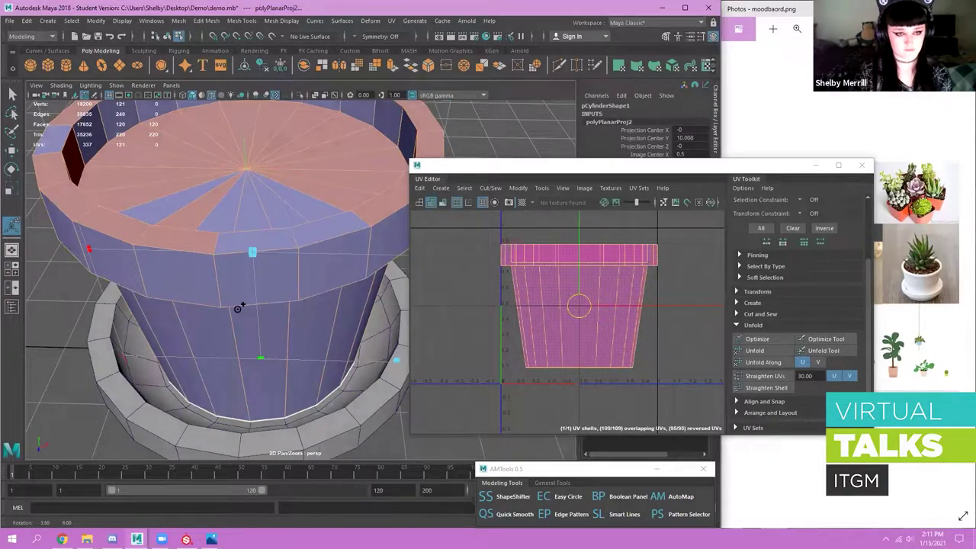
left_click_drag(305, 273, 242, 276, "alt")
key("q")
left_click_drag(235, 250, 242, 276)
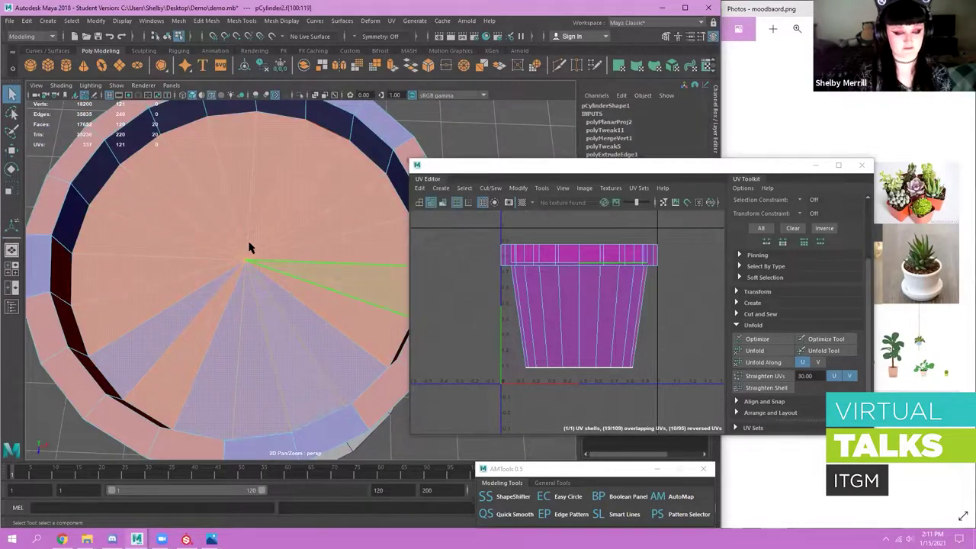
scroll(249, 230, "down", 5)
scroll(267, 198, "up", 5)
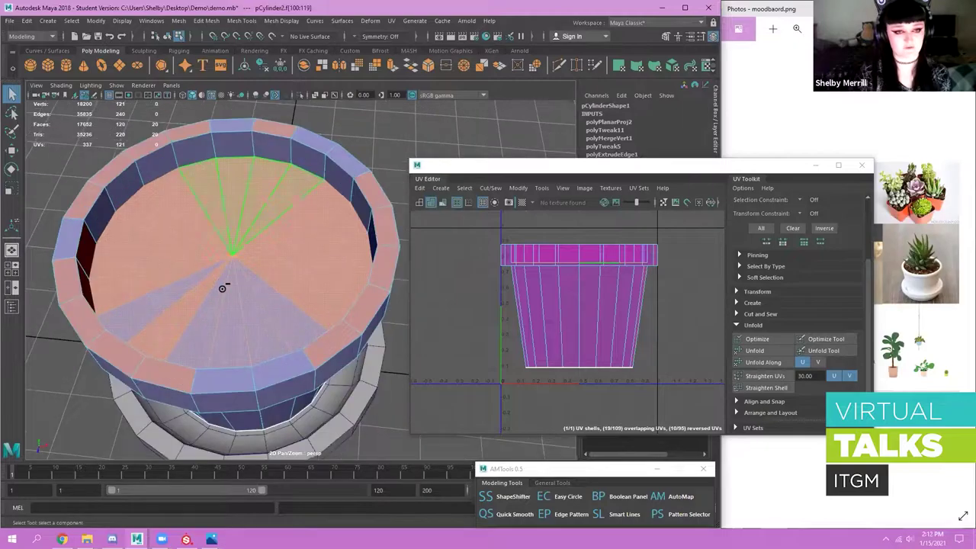
mouse_move(287, 224)
left_mouse_down()
mouse_move(175, 242)
mouse_move(242, 200)
mouse_move(260, 237)
mouse_move(204, 224)
left_mouse_up()
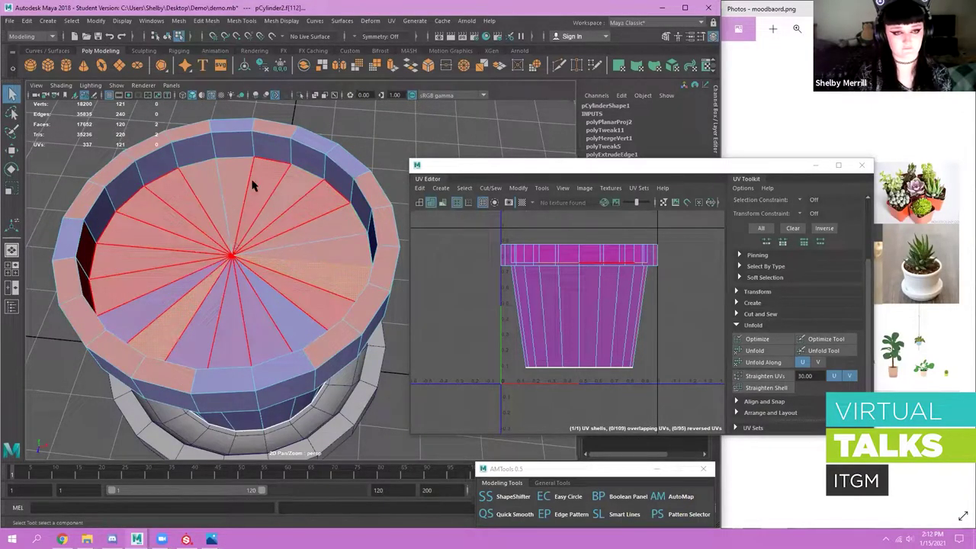
- Planar-map the soil faces from the Y axis and move their circular shell toward the upper-right corner of the UV square
left_click(392, 22)
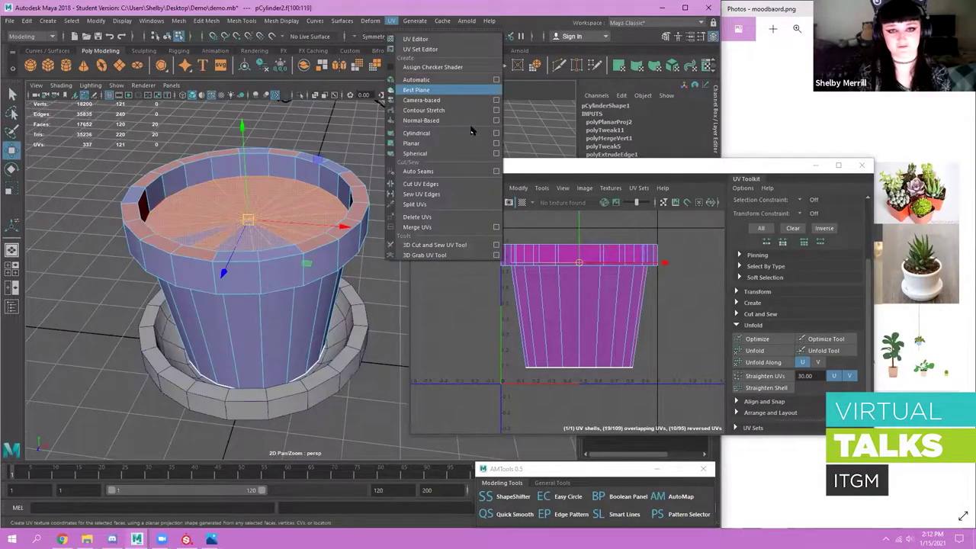
left_click(496, 145)
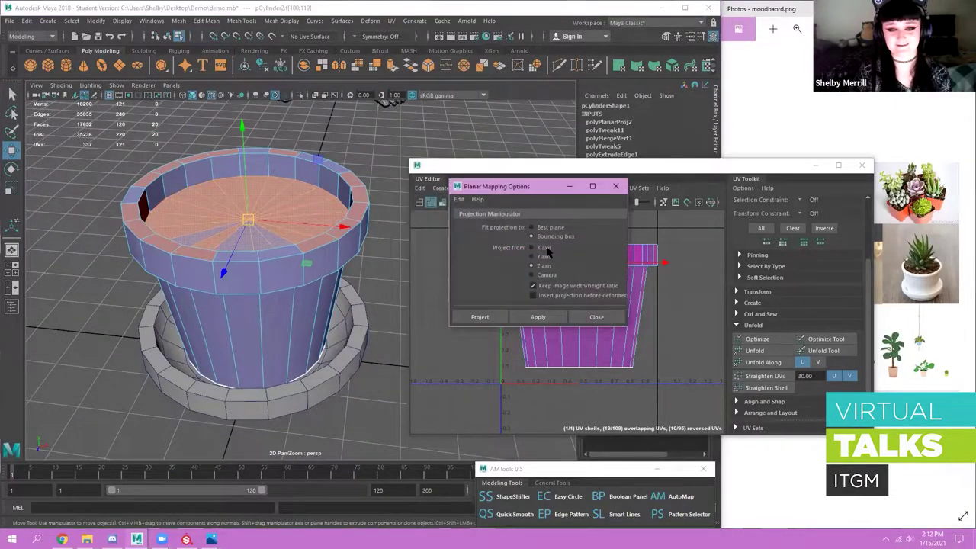
left_click(492, 314)
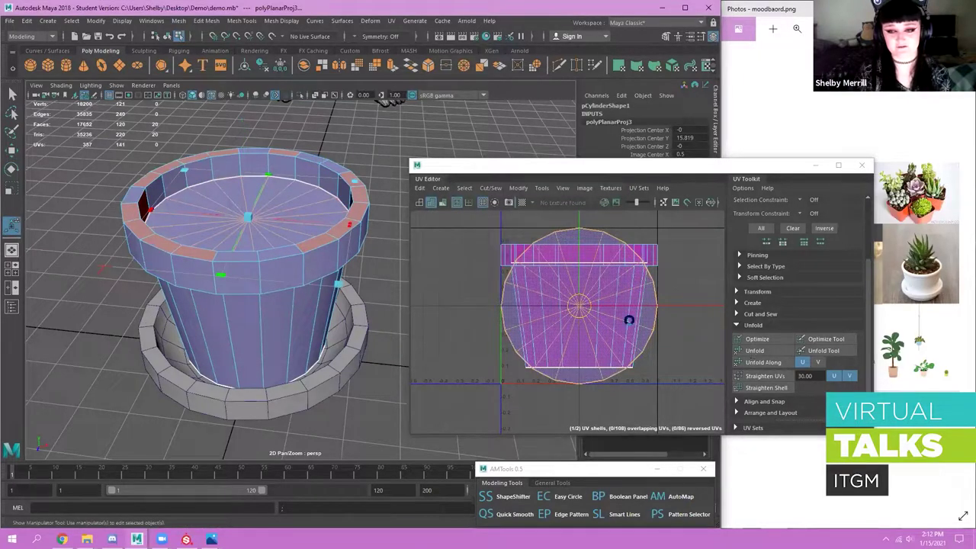
key("r")
scroll(587, 305, "down", 1)
key("w")
left_click_drag(579, 306, 665, 275)
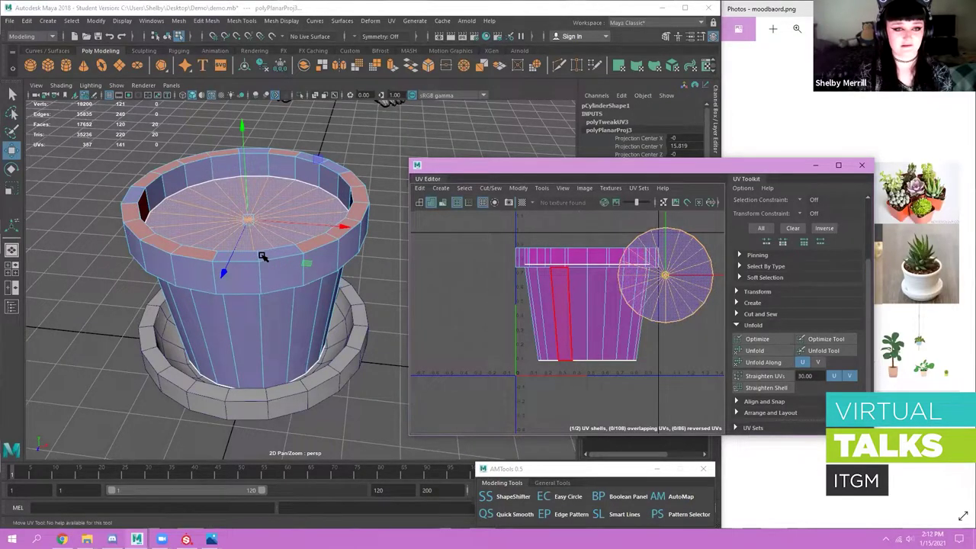
- Cut the pot's UVs along one vertical line of edges running across the rim and down the wall
scroll(252, 243, "up", 1)
left_click_drag(305, 239, 309, 175, "alt")
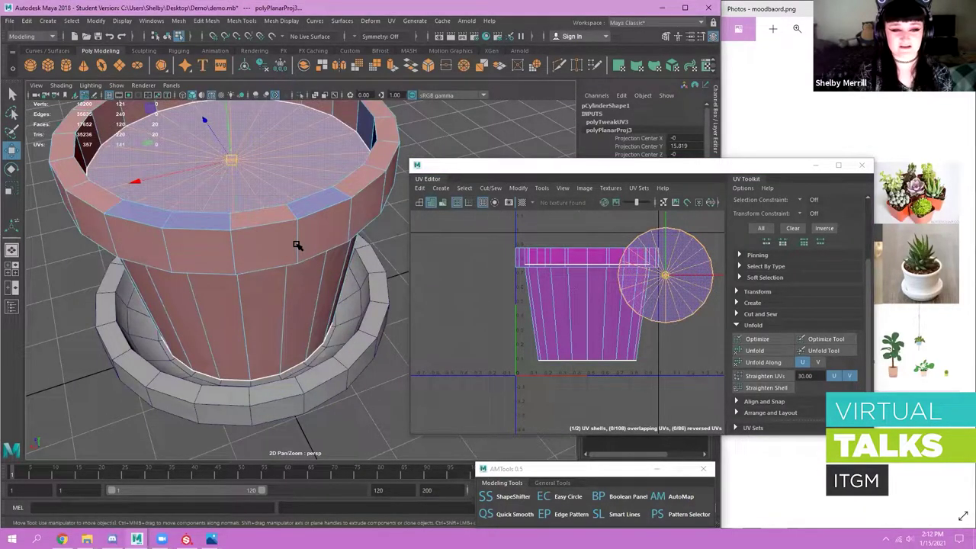
left_click_drag(318, 257, 291, 246, "alt")
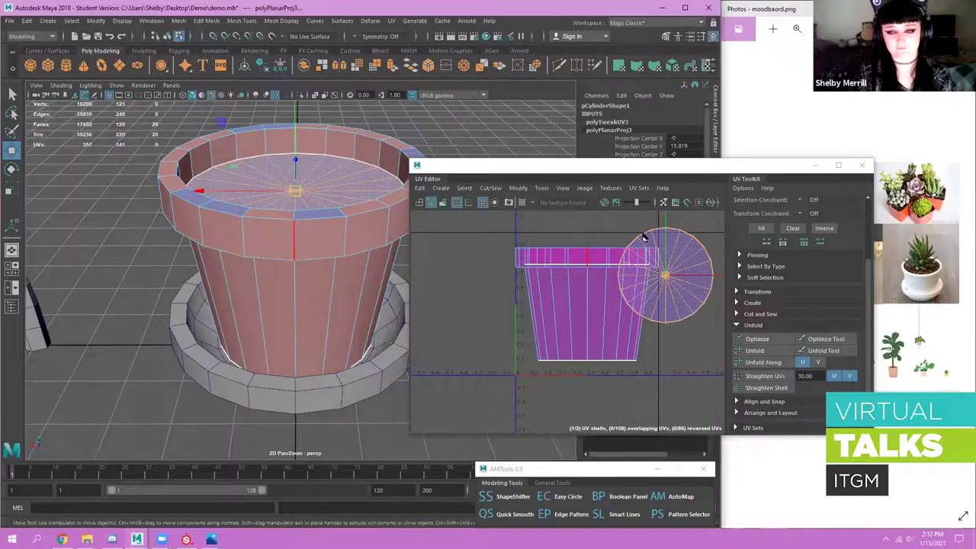
right_click_drag(348, 146, 393, 115)
left_click_drag(385, 162, 321, 220, "alt")
left_click_drag(379, 155, 313, 241, "alt")
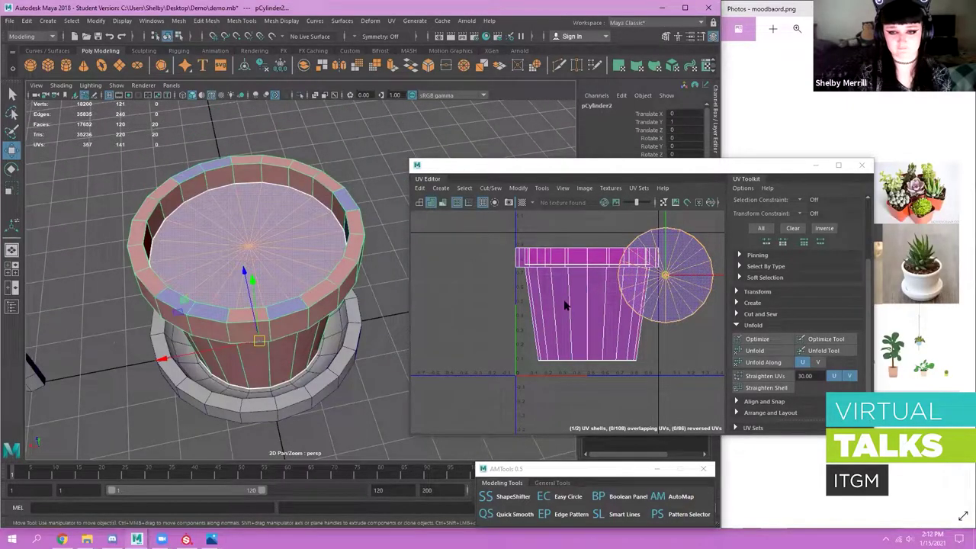
left_click_drag(157, 347, 154, 270, "alt")
left_click(277, 289)
left_click(274, 207)
right_click_drag(277, 245, 295, 305)
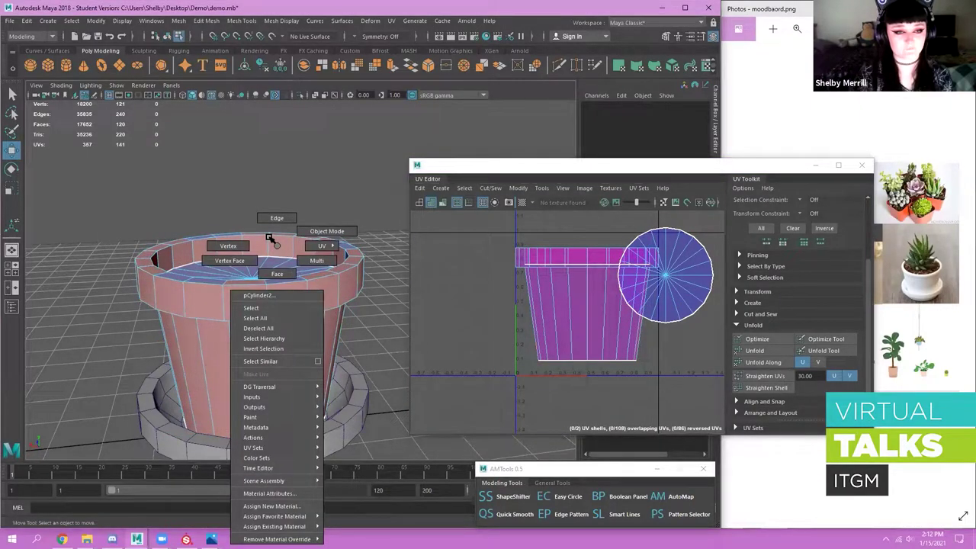
right_click_drag(268, 238, 283, 235)
scroll(269, 238, "up", 5)
double_click(268, 238)
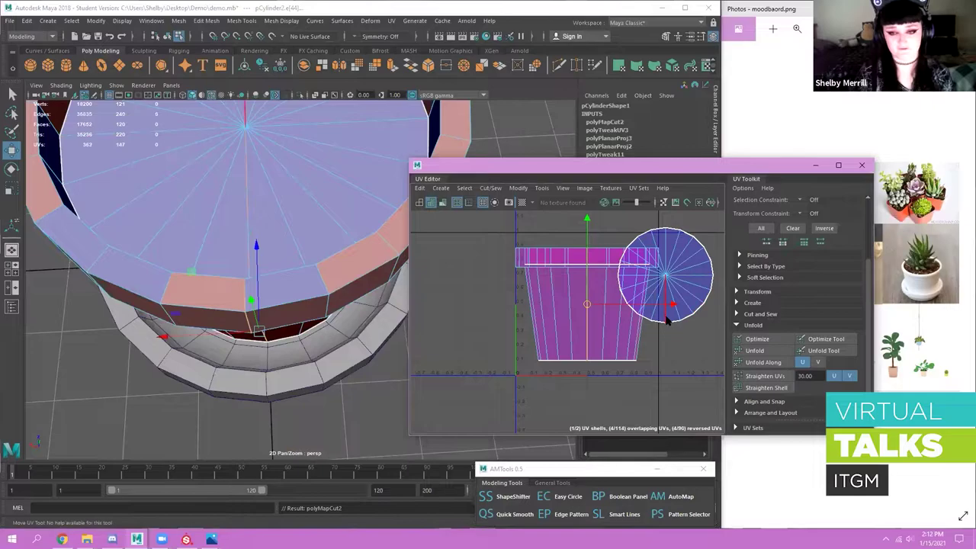
- Select the pot wall's UV shell, unfold it and rotate the resulting curved band level
right_click_drag(666, 316, 622, 303)
left_click(626, 333)
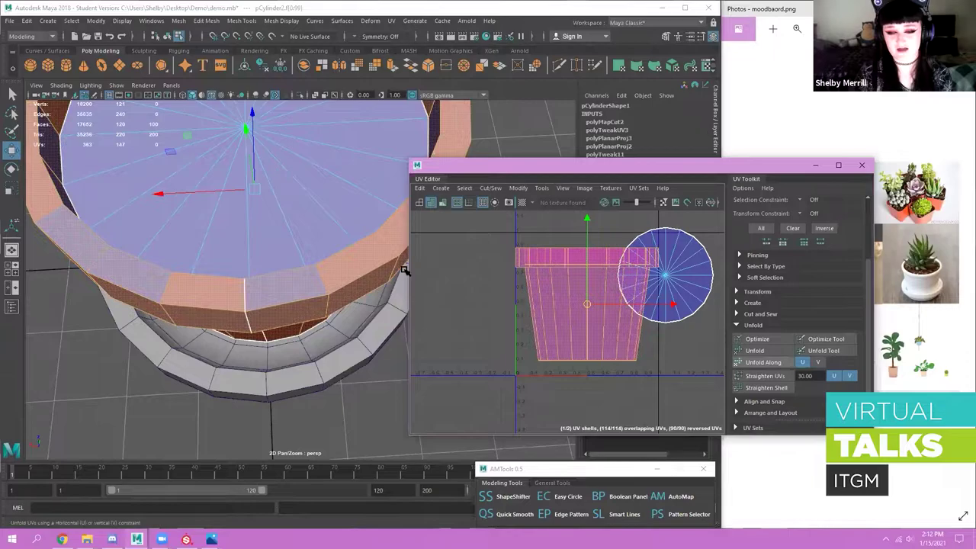
key("e")
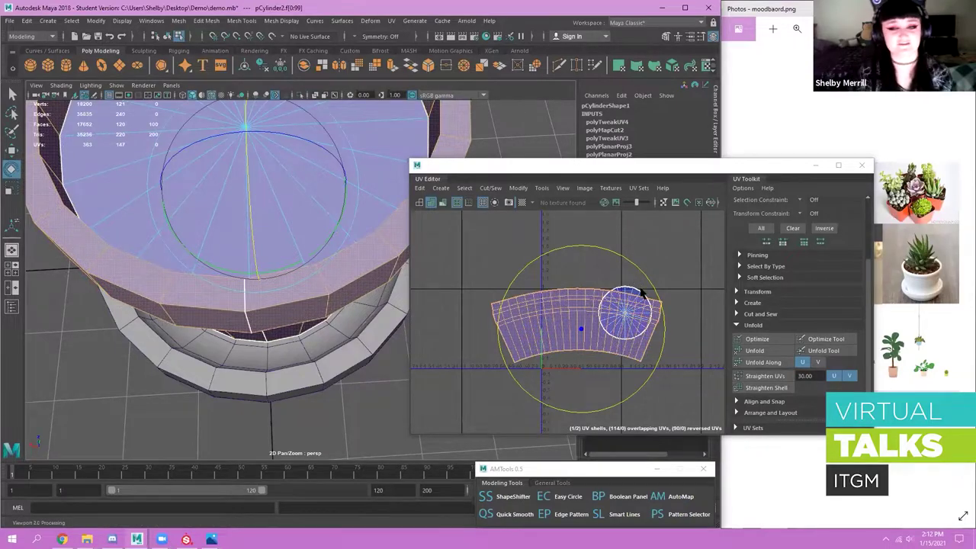
scroll(641, 292, "up", 2)
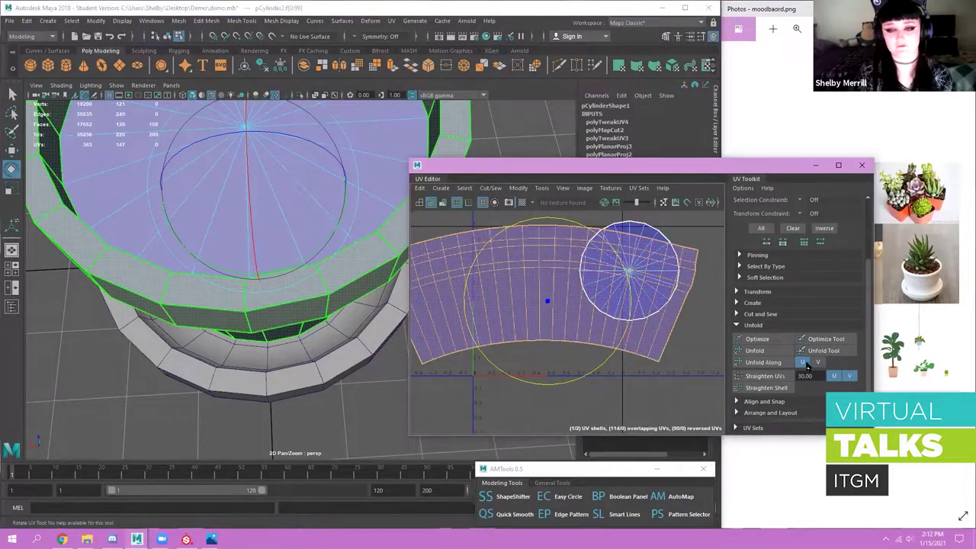
- Flatten the curved pot wall shell into a straight grid with Unfold Along in U and Straighten UVs at 30
left_click(776, 363)
left_click(777, 363)
scroll(645, 336, "down", 2)
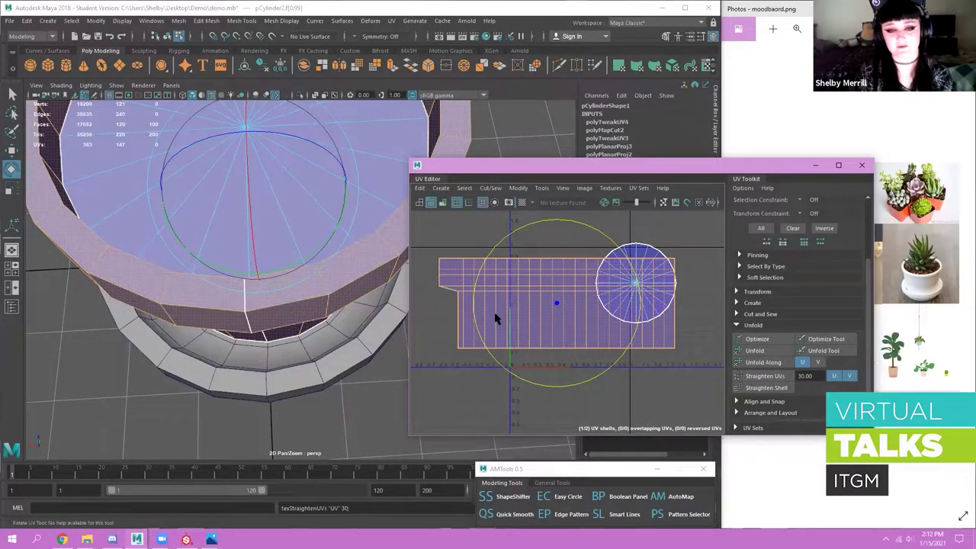
- Scale the UVs on the stepped end of the pot wall shell into one straight vertical line
scroll(495, 314, "up", 1)
middle_click_drag(495, 314, 525, 314, "alt")
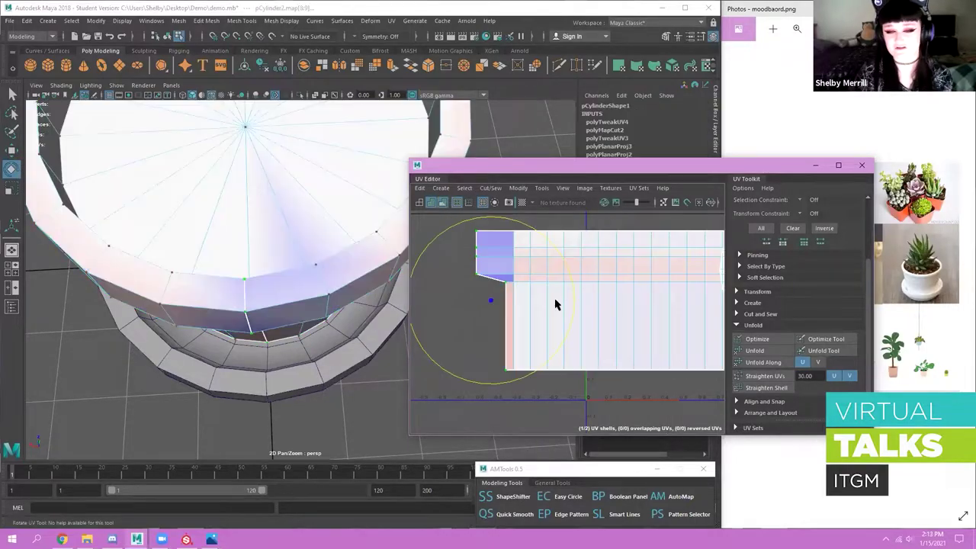
key("r")
left_click_drag(566, 302, 556, 300)
key("w")
left_click(551, 385)
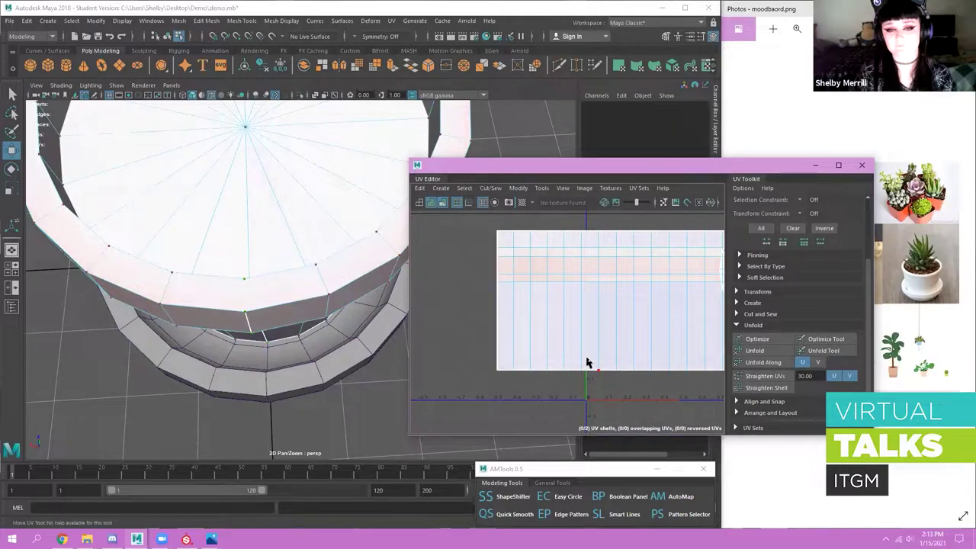
middle_click_drag(588, 364, 442, 370, "alt")
scroll(547, 302, "down", 3)
middle_click_drag(546, 303, 582, 286, "alt")
scroll(512, 273, "up", 1)
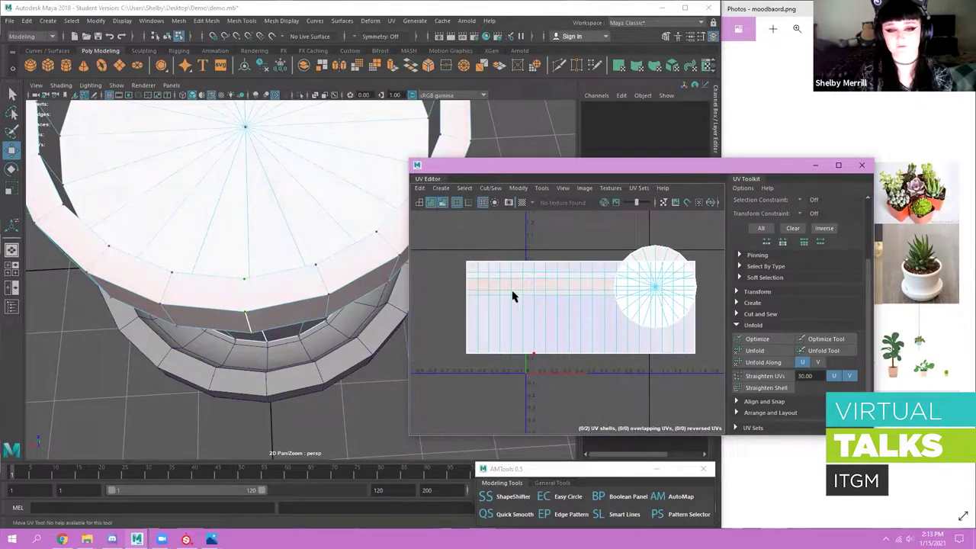
- Select the pot wall's rectangular UV shell, shrink it and move it to the lower part of the UV square
right_click_drag(548, 299, 467, 302)
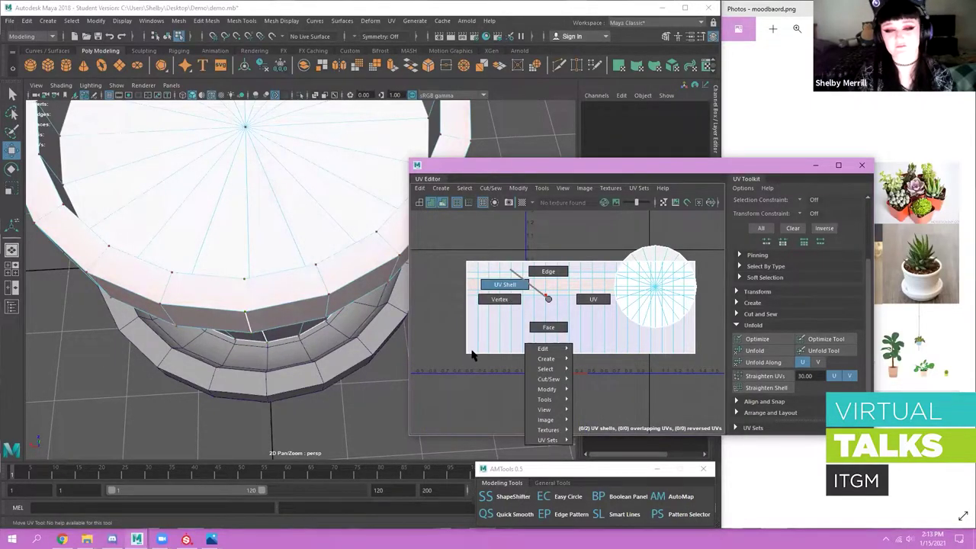
left_click(531, 306)
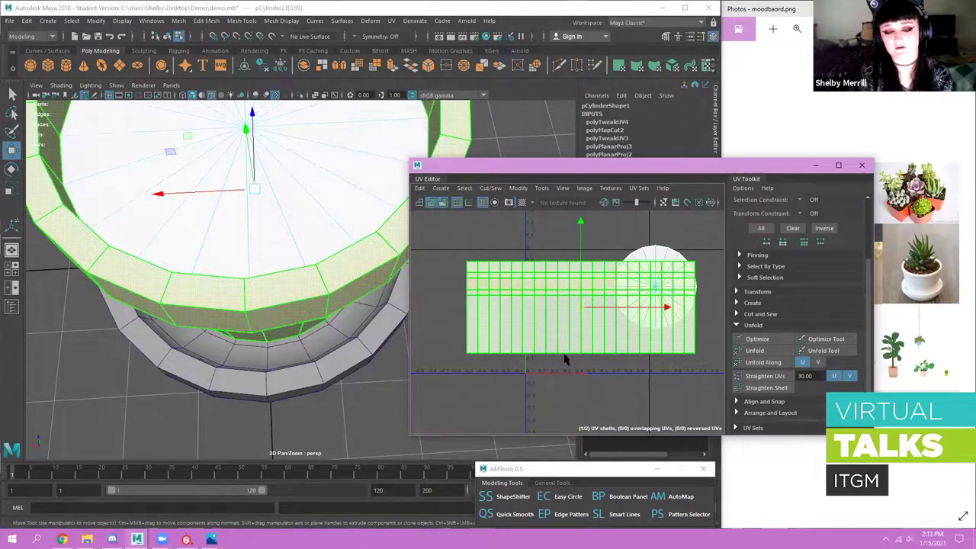
left_click(518, 330)
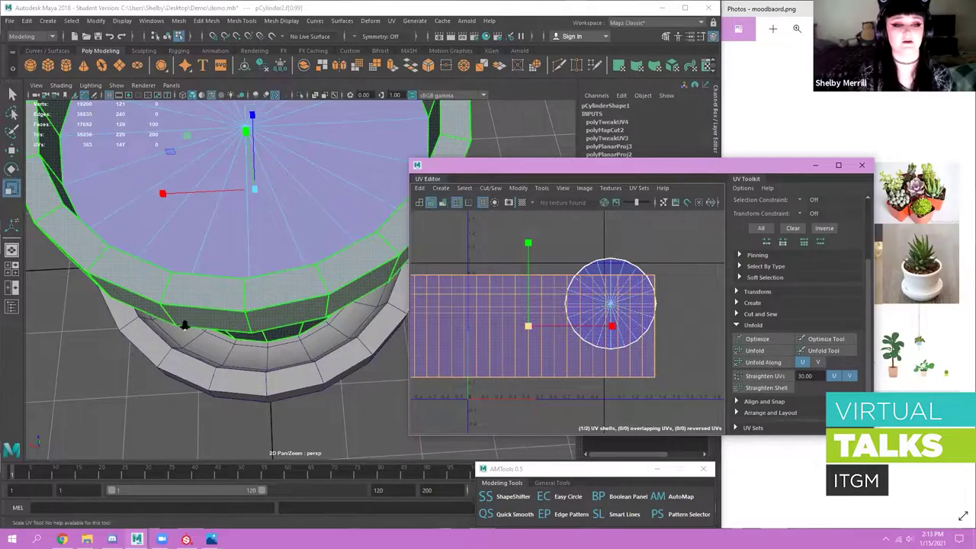
key("ctrl+z")
key("ctrl+z")
key("ctrl+z")
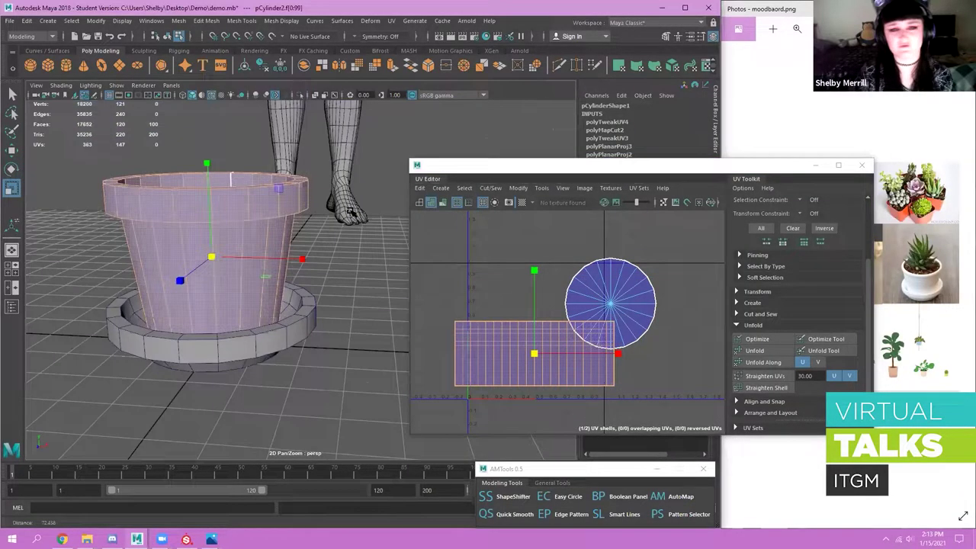
- Return the pot to object mode and close the UV Editor
left_click_drag(314, 214, 348, 222, "alt")
right_click_drag(233, 226, 337, 222)
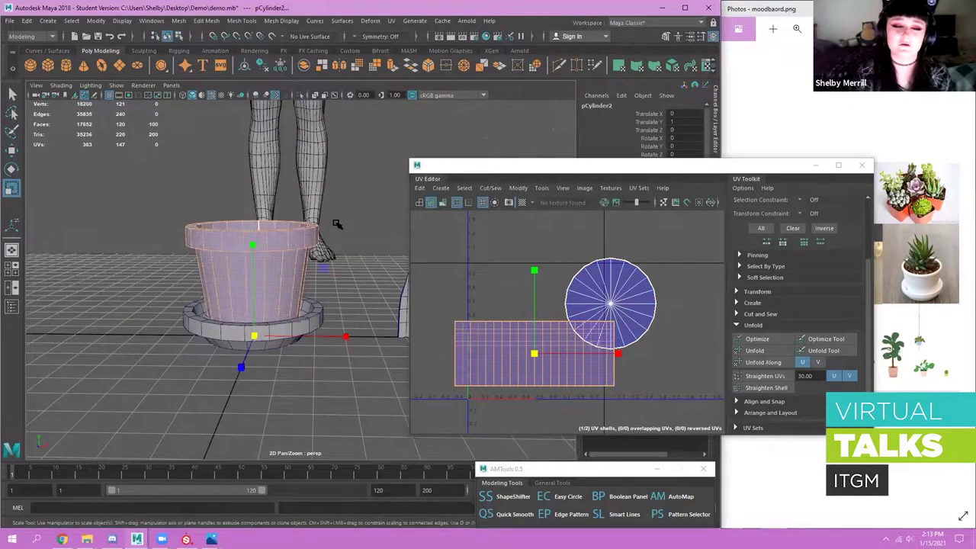
middle_click_drag(337, 224, 338, 212, "alt")
right_click_drag(355, 247, 374, 236, "alt")
left_click(372, 252)
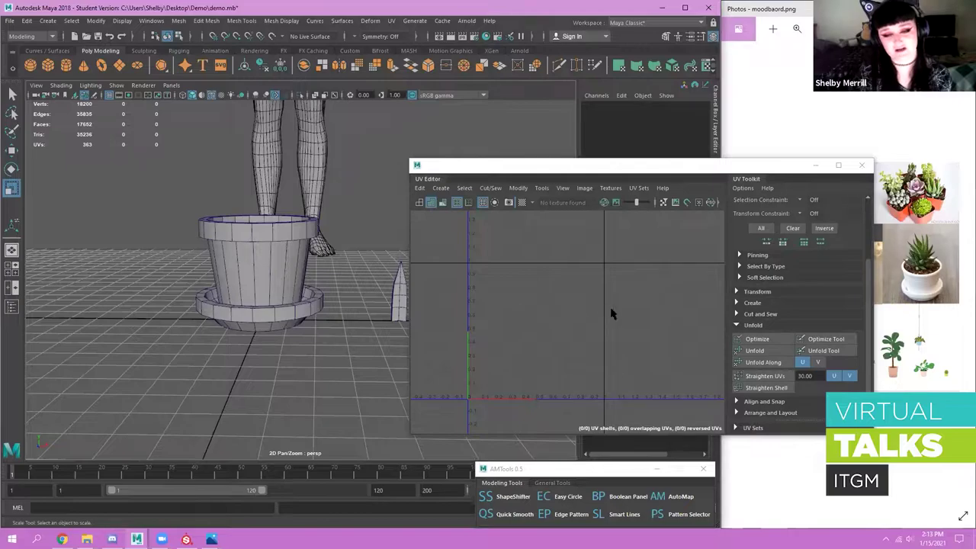
left_click(222, 241)
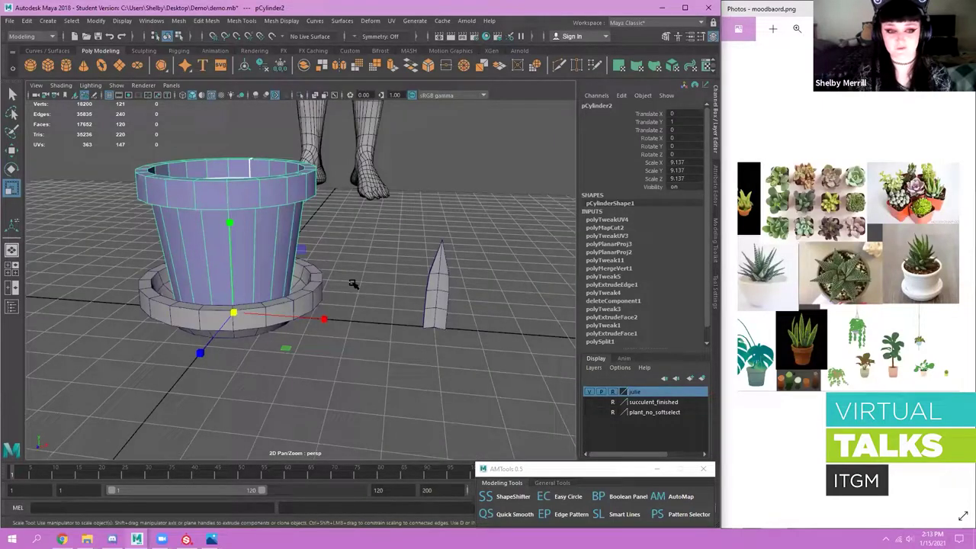
- Duplicate the leaf twice, snapping the copies to the grid along the X axis with the first at Translate X 35
left_click_drag(404, 299, 413, 281, "alt")
left_click(433, 298)
key("f")
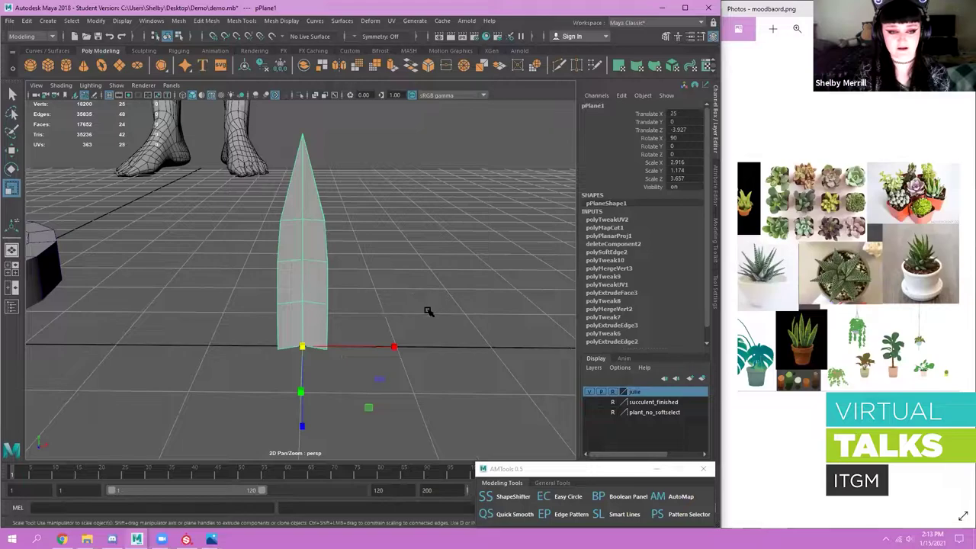
key("w")
left_click_drag(423, 346, 384, 356, "alt")
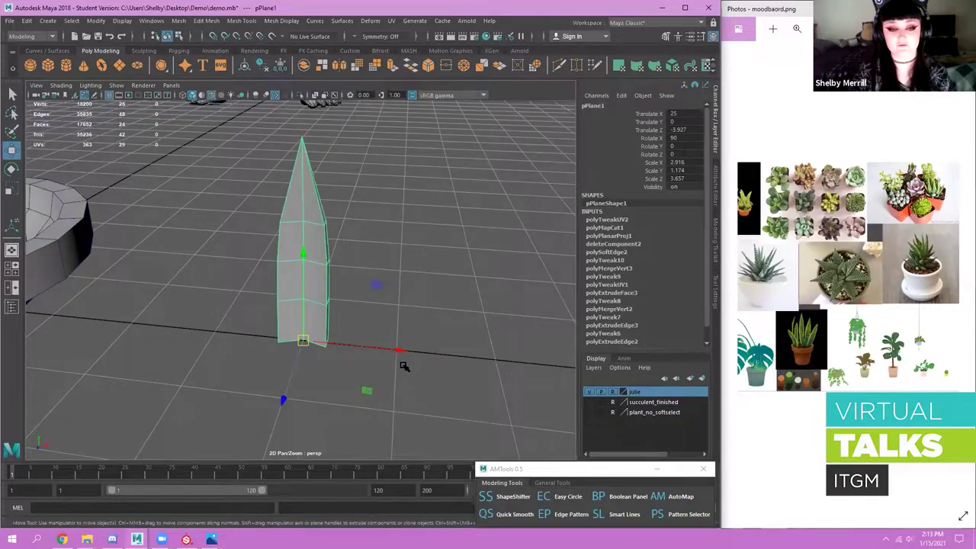
left_click_drag(385, 304, 383, 299, "alt")
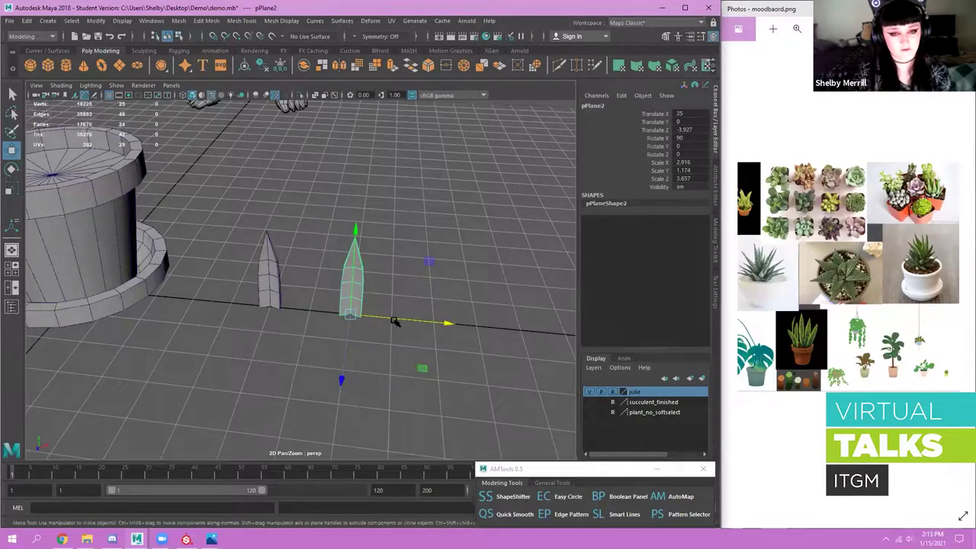
left_click_drag(180, 219, 198, 228, "alt")
key("ctrl+d")
key("x")
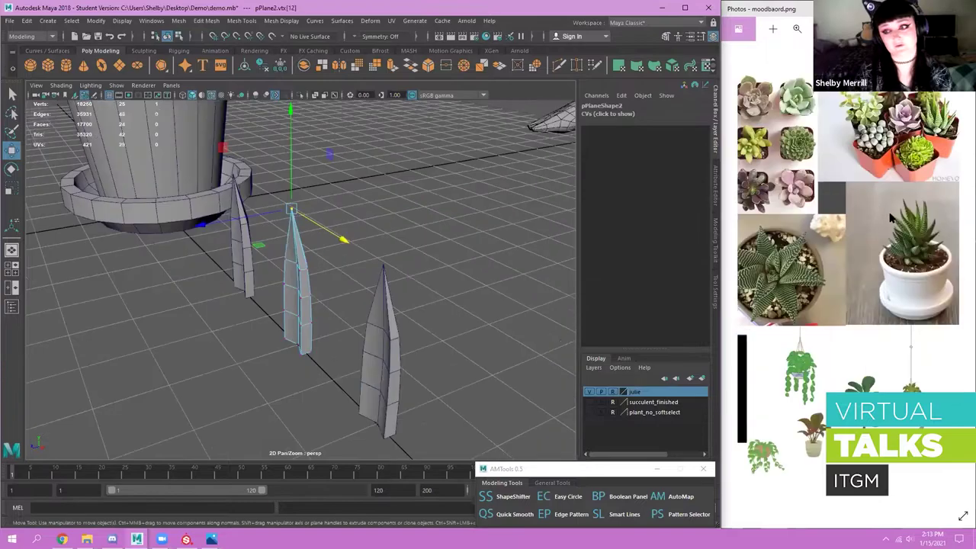
- Enlarge the moodboard photo of the spiky succulent in the white pot and centre its leaves
scroll(894, 217, "up", 2)
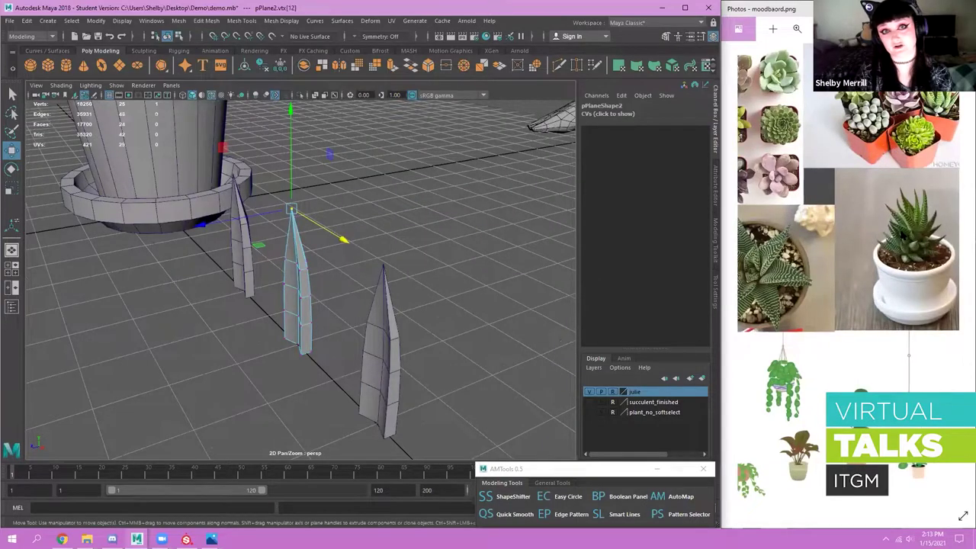
scroll(905, 238, "up", 3)
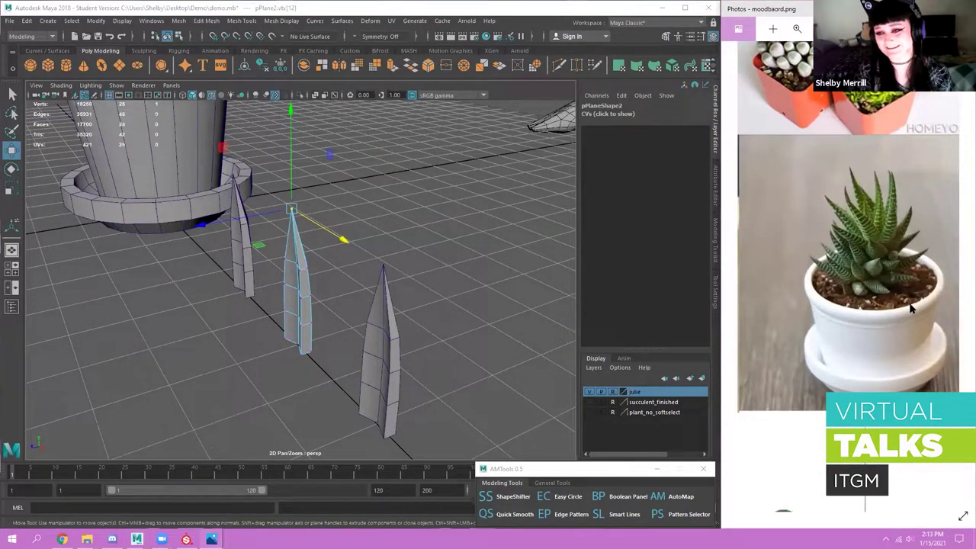
scroll(804, 244, "up", 3)
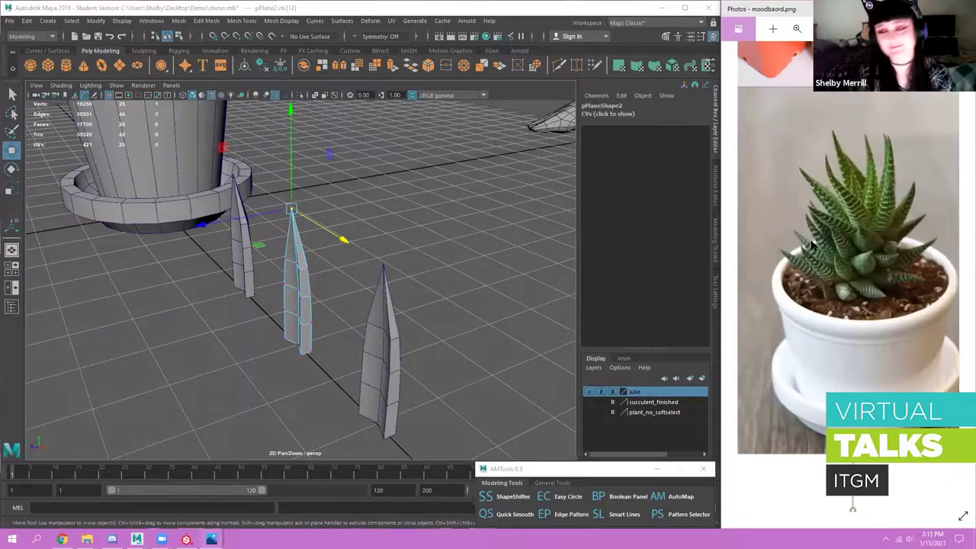
left_click_drag(827, 224, 869, 223)
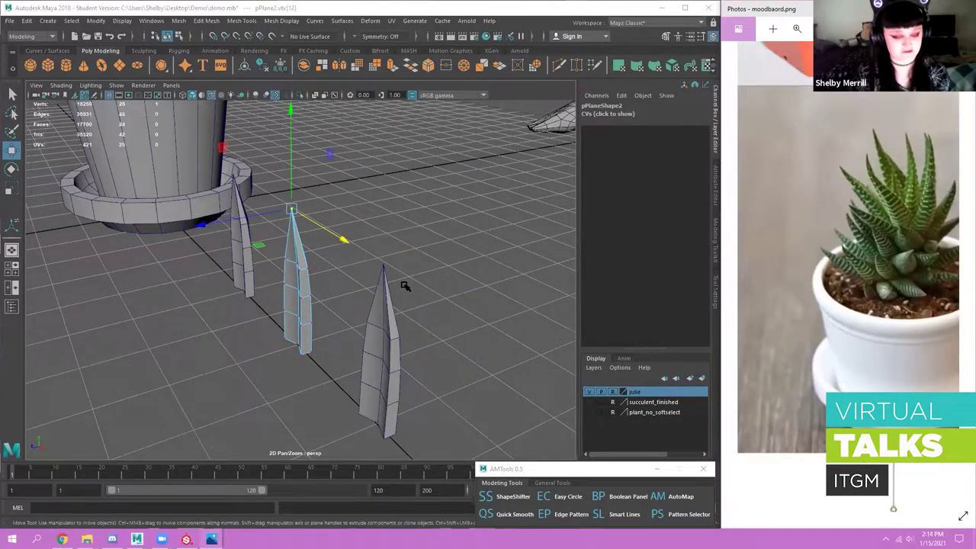
- Turn on Soft Select for the middle leaf's tip vertex, with the Rotate tool active, and show the Soft Selection settings
left_click_drag(405, 285, 396, 324, "alt")
key("f")
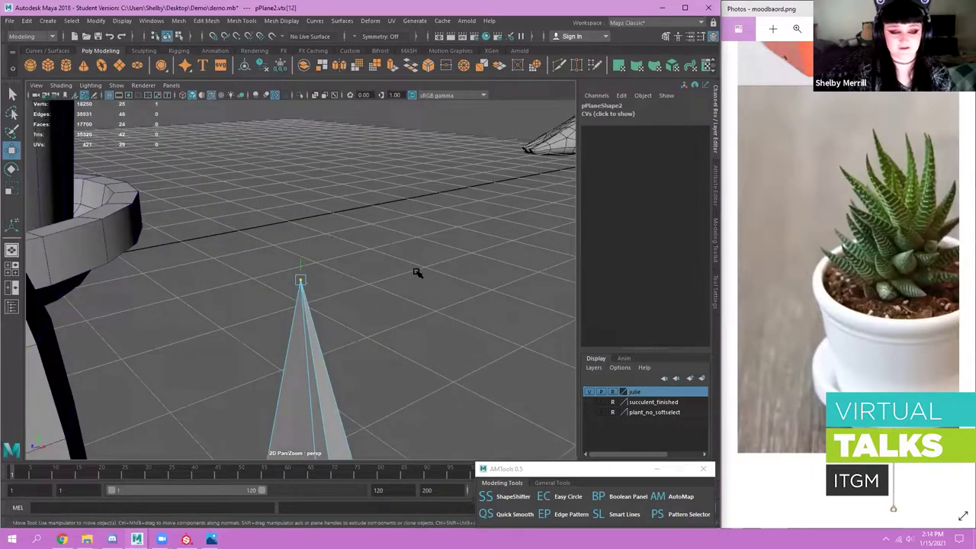
scroll(413, 225, "down", 3)
middle_click_drag(403, 280, 413, 224, "alt")
scroll(413, 224, "down", 3)
key("e")
key("b")
left_click(715, 240)
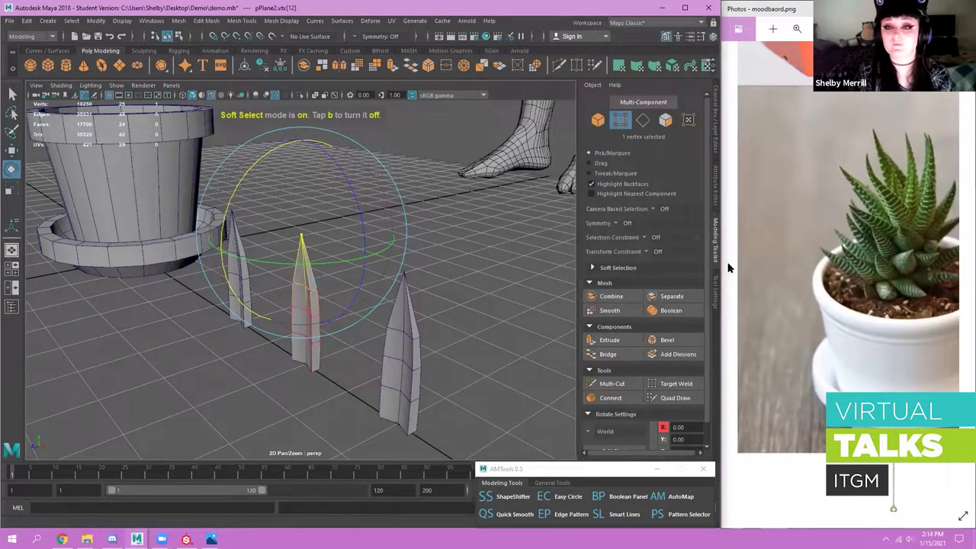
left_click(598, 268)
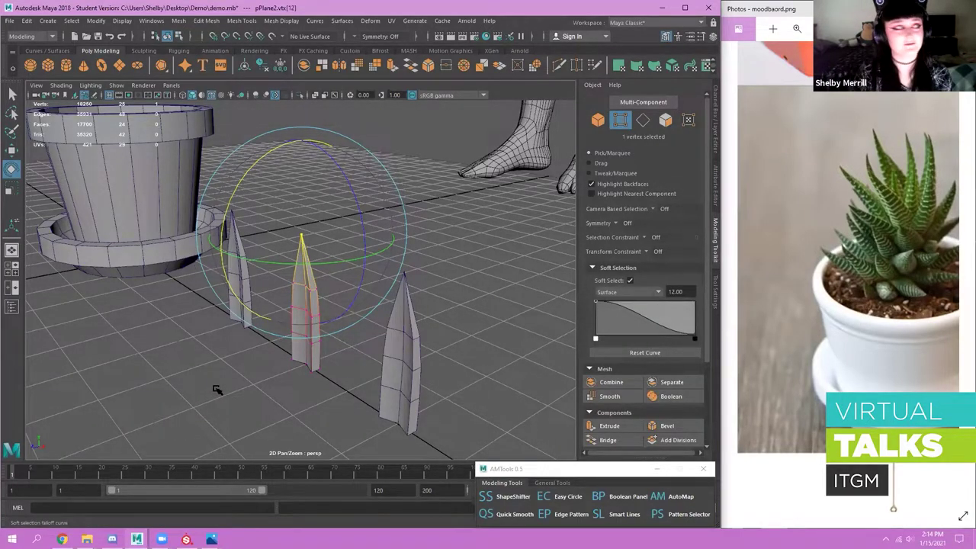
- Bend the middle leaf strongly to one side by rotating and moving its tip vertex with soft selection
right_click_drag(347, 274, 418, 273, "alt")
middle_click_drag(286, 148, 252, 168, "alt")
left_click_drag(329, 230, 293, 223, "alt")
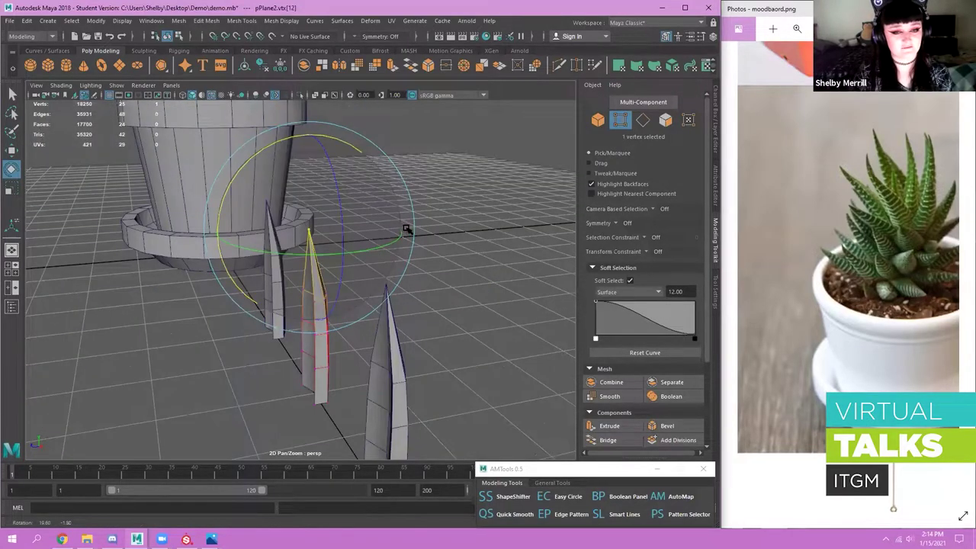
left_click_drag(408, 229, 237, 236, "alt")
key("w")
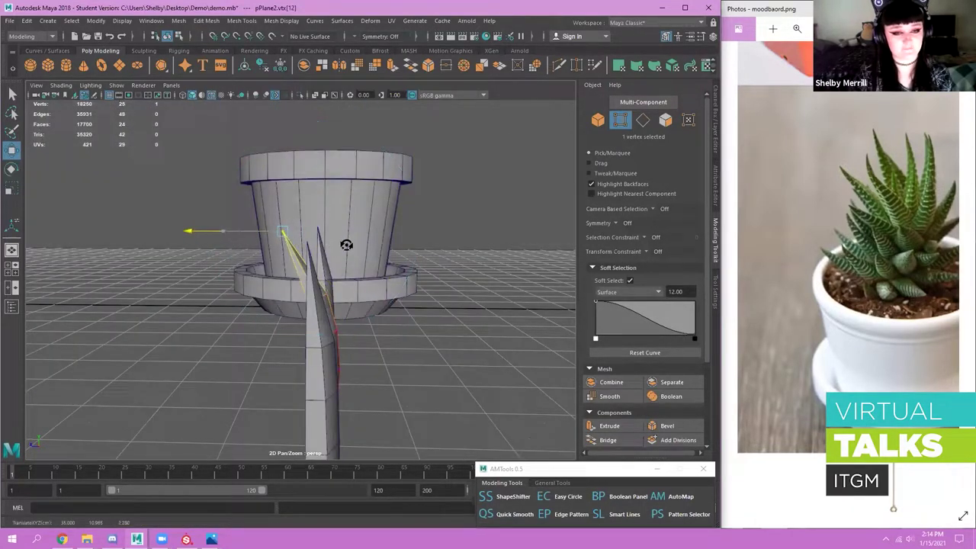
left_click_drag(424, 264, 547, 293, "alt")
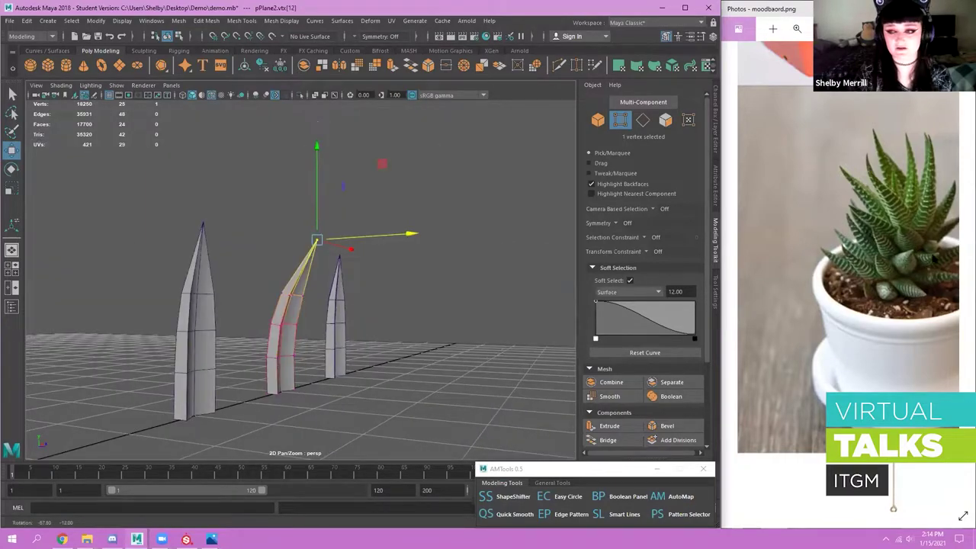
left_click_drag(875, 229, 809, 248)
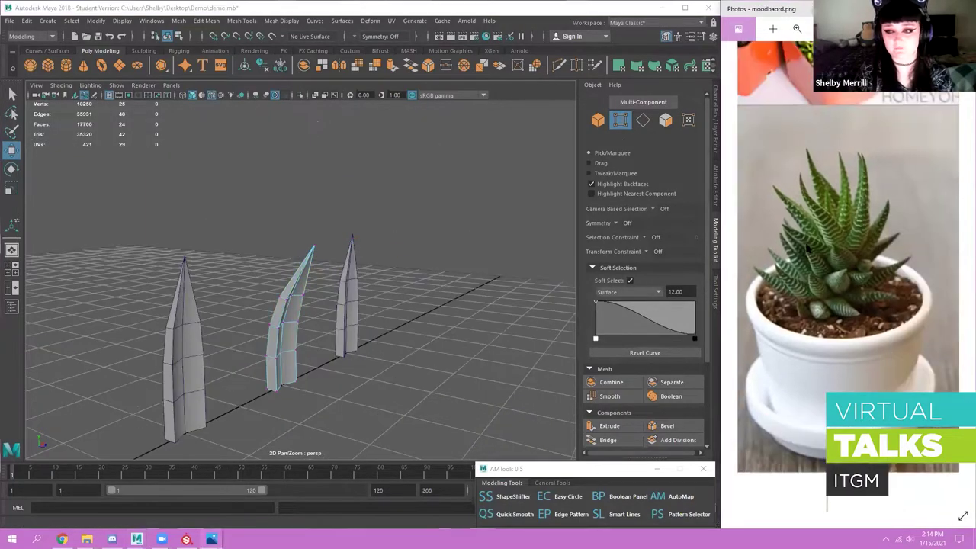
- Curve a second leaf in the row by rotating and moving its tip vertex with soft selection, and return to object mode
left_click_drag(355, 292, 366, 263, "alt")
left_click(373, 259)
right_click_drag(375, 247, 327, 246)
right_click_drag(329, 252, 313, 267, "alt")
left_click(301, 280)
left_click_drag(393, 305, 359, 283, "alt")
left_click_drag(363, 203, 362, 185, "alt")
key("e")
left_click_drag(195, 193, 314, 234, "alt")
key("w")
left_click_drag(392, 274, 383, 222, "alt")
right_click_drag(297, 276, 326, 251)
- Duplicate a curved leaf from the row and place the copy at the centre of the pot's soil
middle_click_drag(277, 283, 396, 272, "alt")
right_click_drag(397, 272, 374, 308, "alt")
left_click_drag(373, 310, 366, 321, "alt")
left_click(366, 320)
middle_click_drag(361, 336, 362, 336, "alt")
right_click_drag(349, 338, 343, 325, "alt")
left_click(344, 325)
left_click_drag(343, 324, 132, 242, "alt")
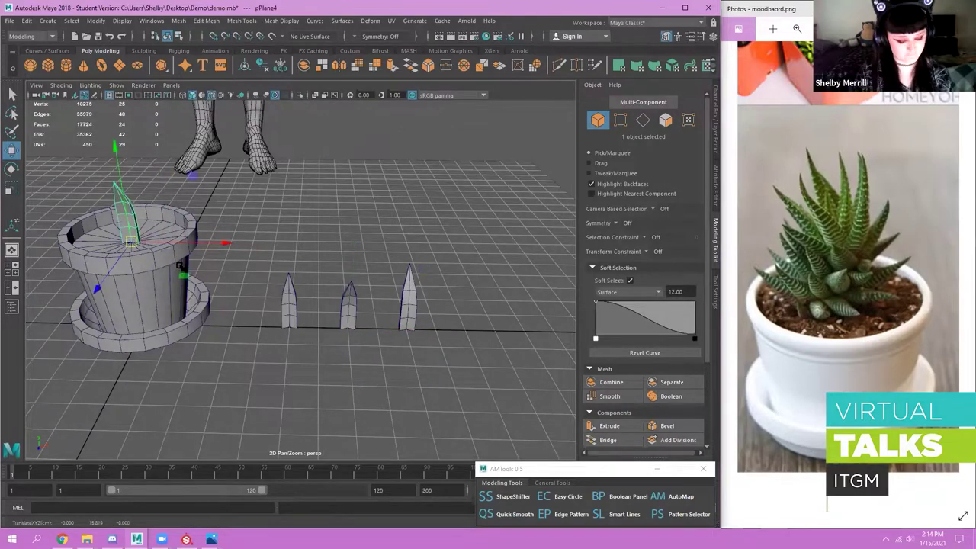
- Tilt the leaf in the pot outward by about 32 degrees around X
key("f")
right_click_drag(363, 357, 273, 307, "alt")
left_click_drag(273, 307, 228, 296, "alt")
right_click_drag(228, 296, 313, 264, "alt")
left_click_drag(368, 242, 329, 226, "alt")
key("e")
left_click_drag(363, 260, 470, 323)
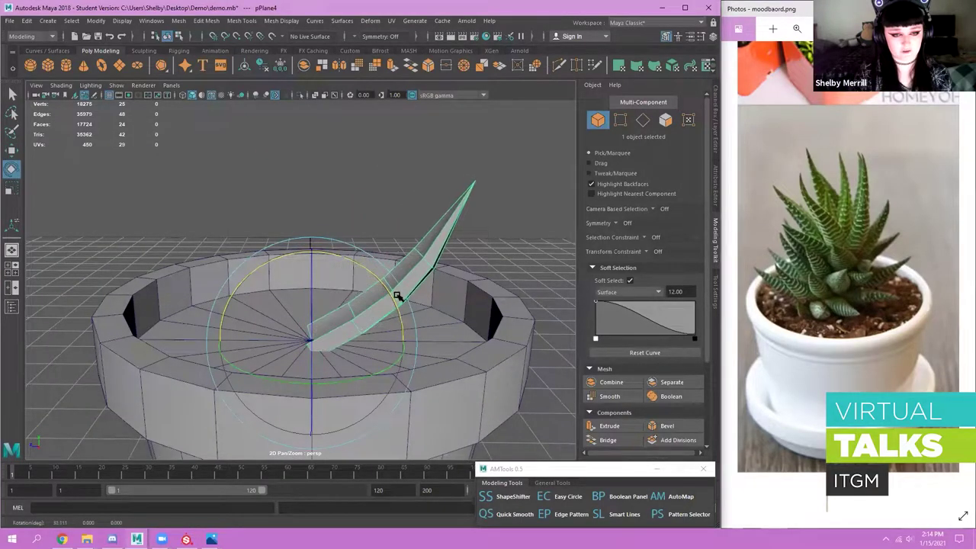
- Move the tilted leaf back from the soil's centre and adjust its height so its base sits on the soil
key("w")
left_click_drag(267, 332, 271, 353, "alt")
right_click_drag(271, 353, 268, 332, "alt")
left_click_drag(270, 332, 289, 327, "alt")
left_click_drag(284, 334, 321, 292)
left_click_drag(412, 288, 447, 264, "alt")
left_click(447, 264)
left_click(387, 292)
left_click_drag(327, 260, 327, 255)
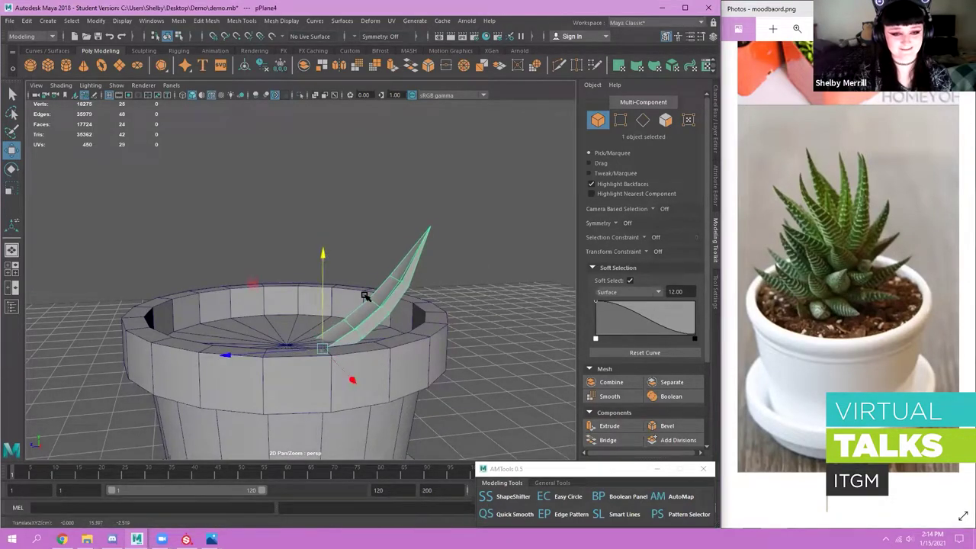
- Scale up the leaf in the pot to about 2.98 in X, 1.31 in Y and 4.08 in Z
mouse_move(335, 319)
left_mouse_down("alt")
mouse_move(344, 328)
mouse_move(336, 331)
left_mouse_up("alt")
mouse_move(336, 331)
right_mouse_down("alt")
mouse_move(342, 327)
mouse_move(332, 327)
right_mouse_up("alt")
key("r")
left_click_drag(332, 327, 323, 347)
mouse_move(305, 342)
right_mouse_down("alt")
mouse_move(329, 331)
mouse_move(292, 342)
right_mouse_up("alt")
middle_click_drag(293, 343, 305, 385, "alt")
left_click_drag(304, 412, 309, 383, "alt")
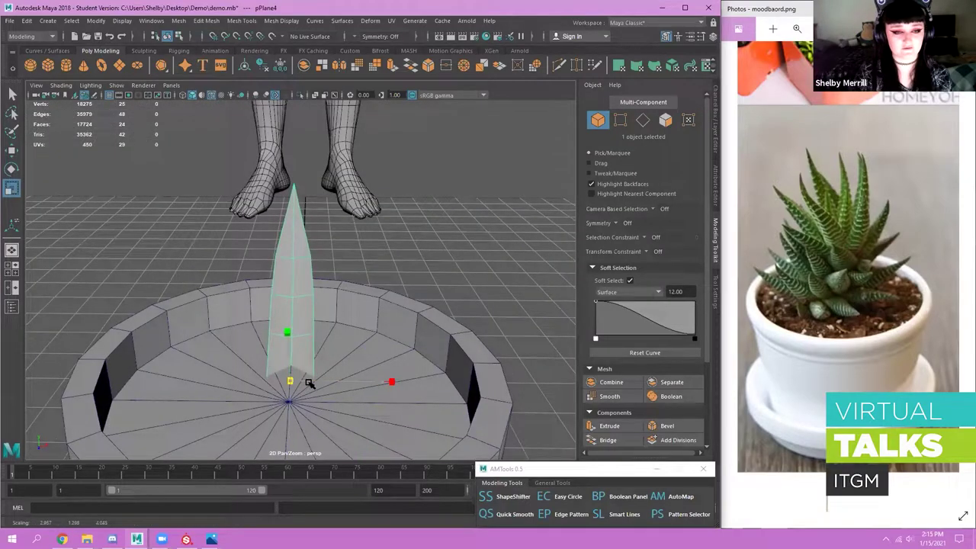
- Examine the enlarged leaf's size and position inside the pot
left_click(438, 267)
right_click_drag(439, 267, 366, 282, "alt")
left_click_drag(305, 382, 307, 364, "alt")
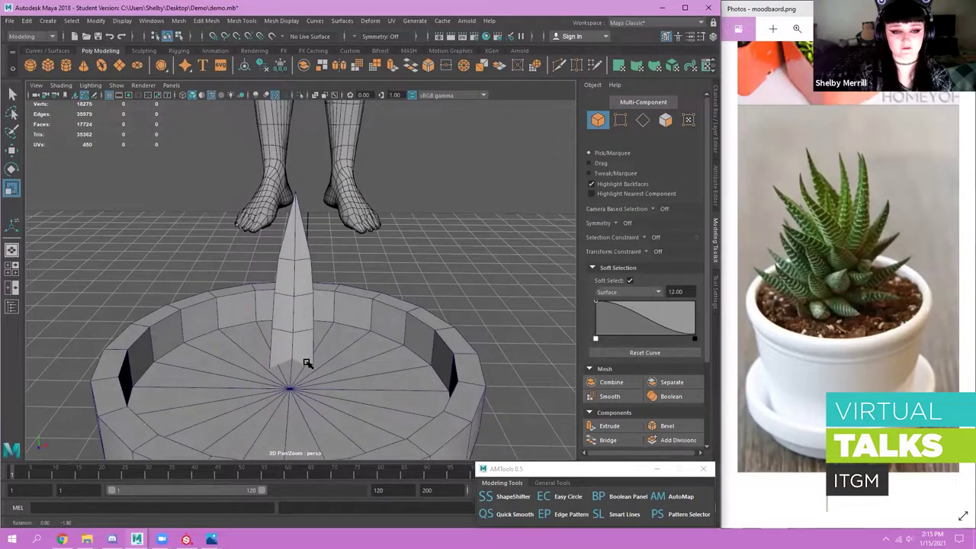
left_click(293, 347)
left_click(453, 251)
right_click_drag(453, 251, 389, 303, "alt")
left_click_drag(390, 303, 392, 311, "alt")
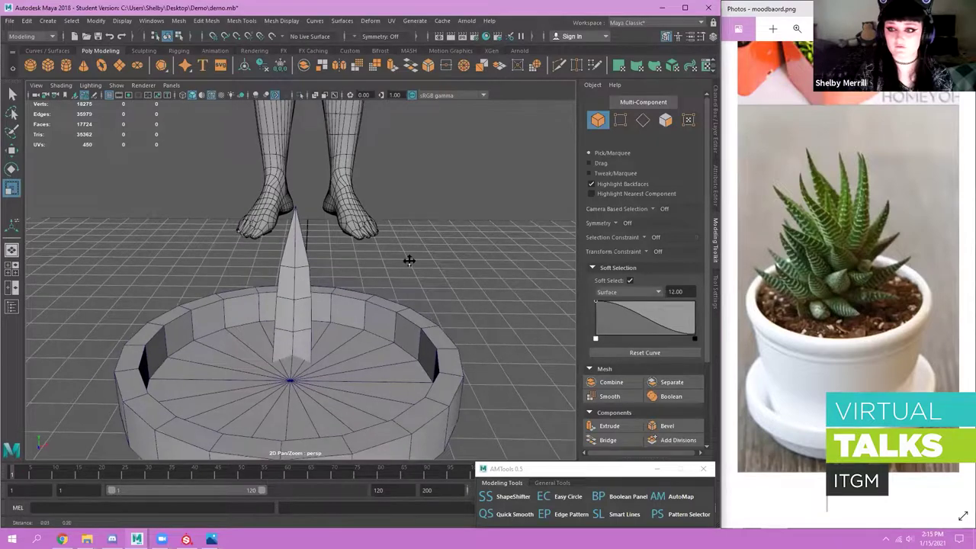
right_click_drag(409, 259, 371, 281, "alt")
left_click_drag(371, 281, 311, 305, "alt")
- Try to move the leaf's pivot to the centre of the pot's soil, and undo the pivot move
left_click(303, 299)
right_click_drag(424, 267, 385, 286, "alt")
left_click_drag(386, 286, 333, 364, "alt")
middle_click_drag(333, 365, 344, 316, "alt")
left_click_drag(344, 316, 364, 310, "alt")
middle_click_drag(364, 310, 364, 335, "alt")
key("d")
left_click_drag(364, 335, 305, 356, "alt")
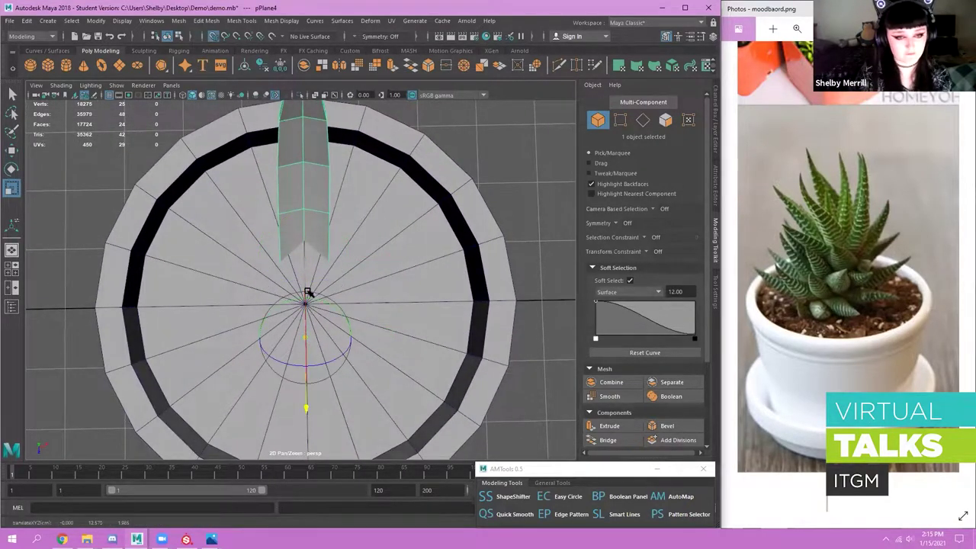
left_click_drag(349, 317, 465, 267, "alt")
key("ctrl+z")
- Reset the Scale tool's settings, and move the leaf's pivot to the centre of the soil with the Move tool
left_click(717, 289)
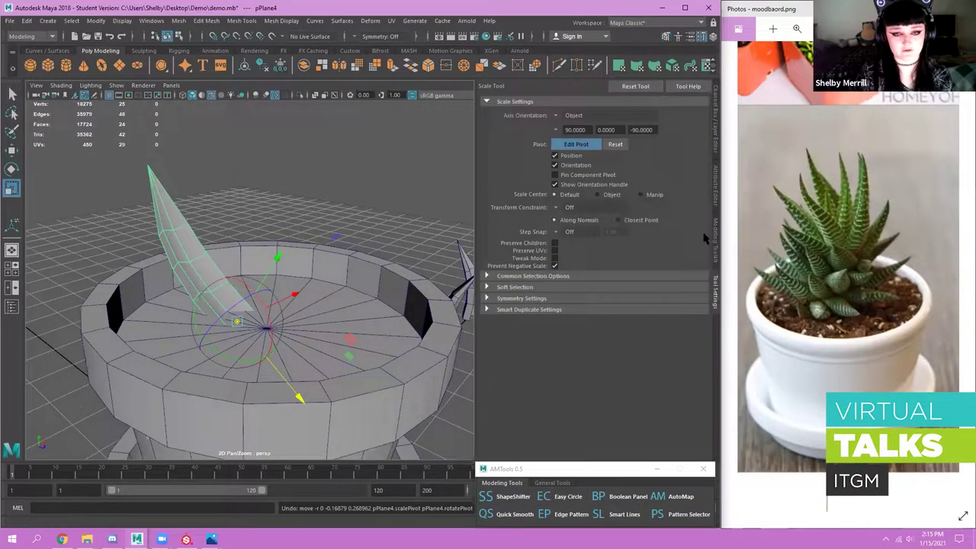
left_click(636, 86)
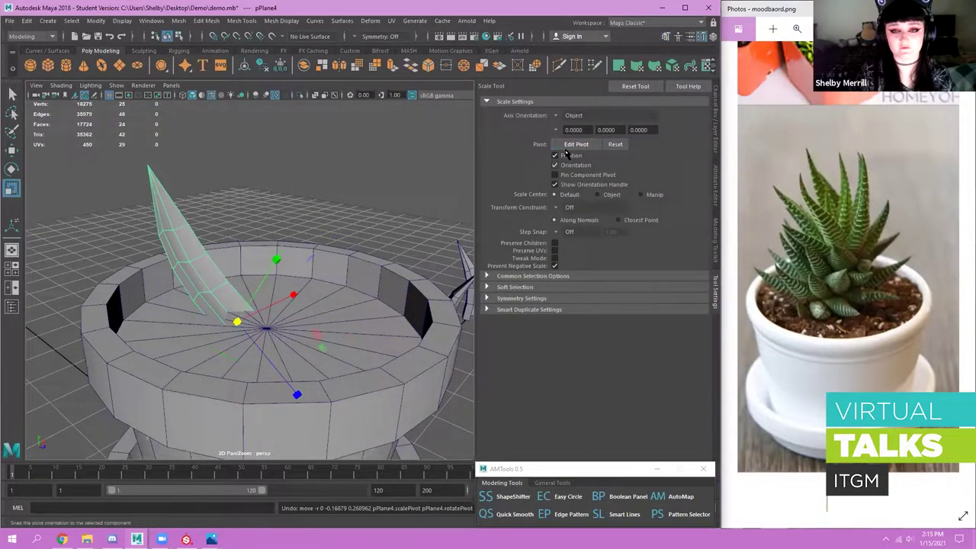
left_click(569, 115)
left_click(589, 129)
left_click_drag(237, 236, 237, 325, "alt")
key("w")
scroll(333, 288, "up", 3)
key("d")
left_click_drag(339, 338, 273, 335)
key("d")
scroll(279, 276, "down", 5)
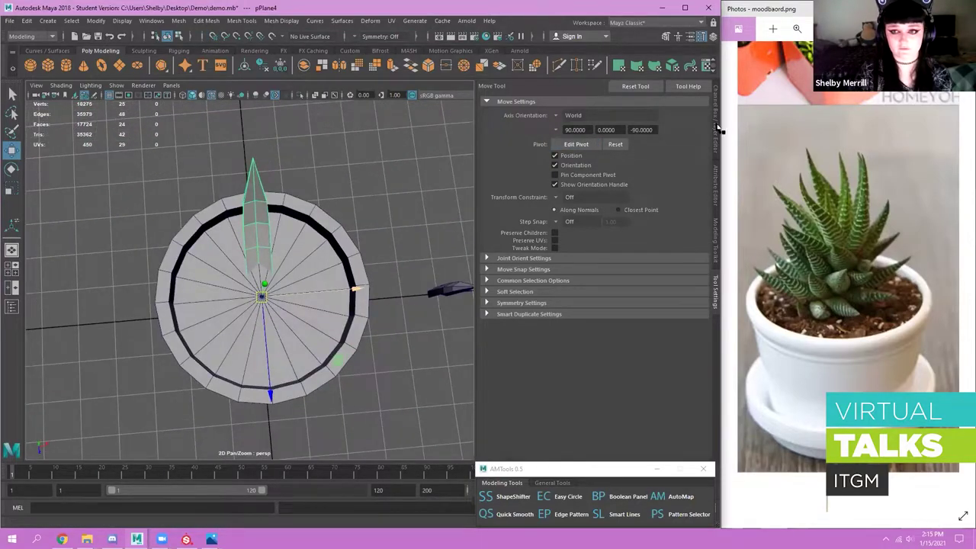
left_click(717, 126)
- Duplicate the leaf three times, spacing the copies around the pot by rotating them in Y, the last to about -270 degrees
scroll(396, 273, "up", 3)
middle_click_drag(378, 267, 343, 281, "alt")
left_click_drag(343, 281, 397, 268, "alt")
scroll(396, 271, "down", 2)
key("ctrl+d")
key("e")
key("ctrl+d")
left_click_drag(371, 350, 309, 448)
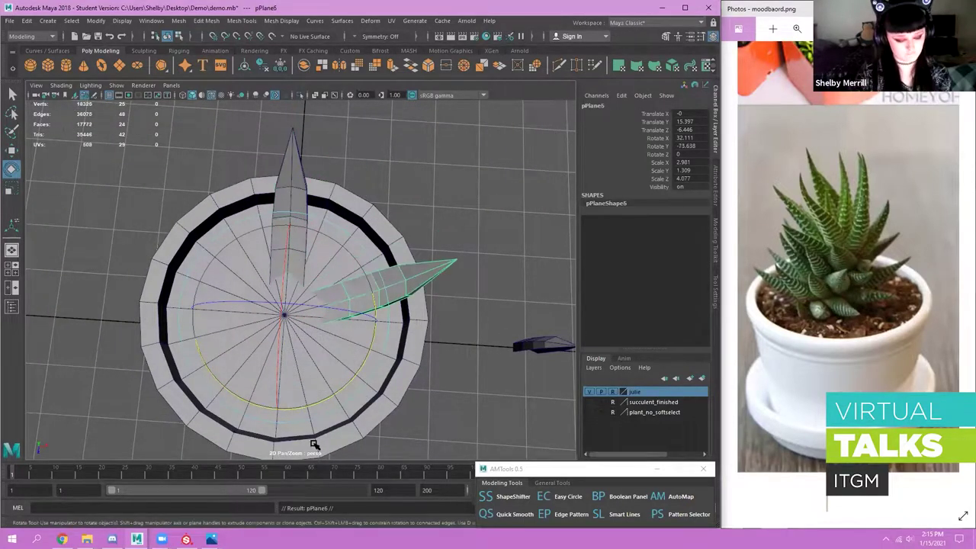
left_click_drag(370, 350, 141, 398)
key("ctrl+d")
left_click_drag(361, 363, 231, 397)
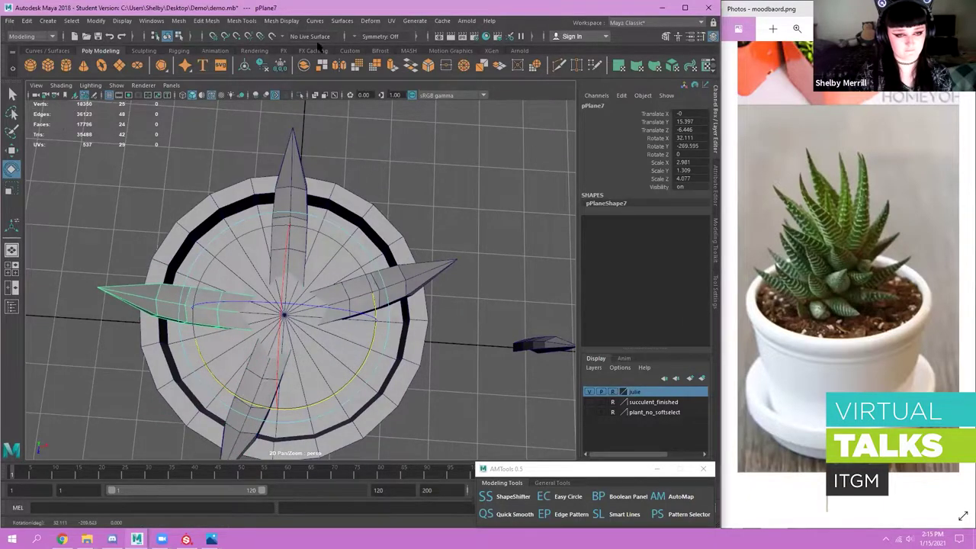
- Move the four leaves inward so their bases meet near the centre of the pot
left_click(290, 157)
key("w")
left_click_drag(280, 373, 280, 405)
key("ctrl+z")
left_click(371, 289)
left_click_drag(351, 390, 361, 358)
left_click(271, 371)
left_click(232, 317)
left_click_drag(351, 392, 370, 389)
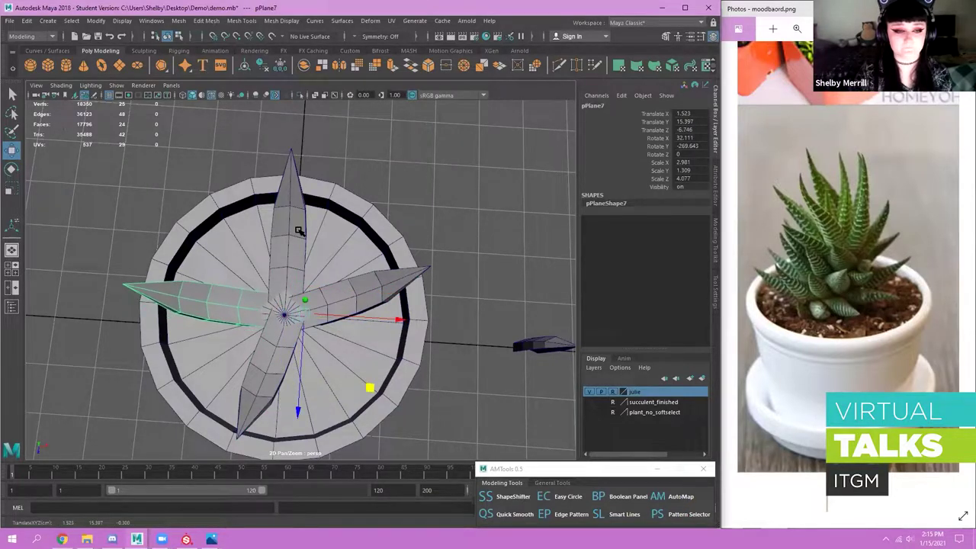
- Duplicate the back leaf, rotate the copy into the gap between the back and left leaves, and shift it towards the centre
left_click(299, 232)
key("ctrl+d")
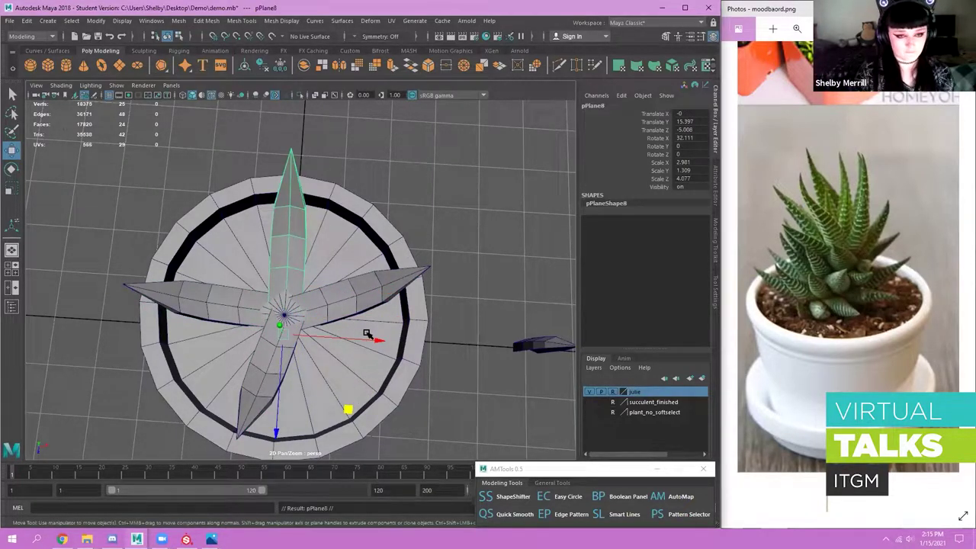
key("e")
left_click_drag(364, 354, 377, 321)
key("w")
left_click_drag(348, 410, 359, 419)
left_click(346, 287)
left_click_drag(361, 313, 412, 217, "alt")
left_click(401, 253)
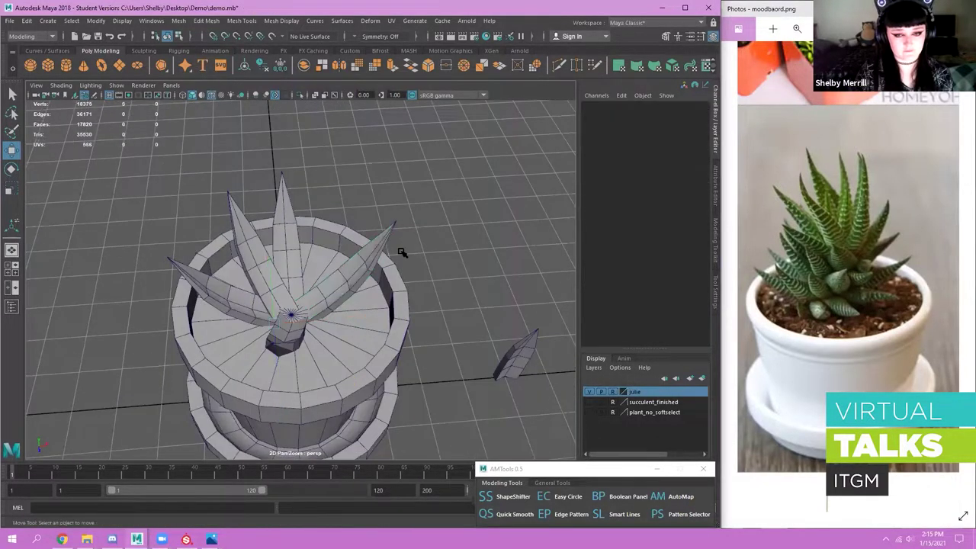
- Duplicate the tall leaf at the end of the row and snap the copy to the centre of the pot's soil
middle_click_drag(402, 252, 280, 248, "alt")
left_click_drag(418, 272, 220, 294, "alt")
scroll(486, 331, "down", 4)
left_click(488, 330)
key("v")
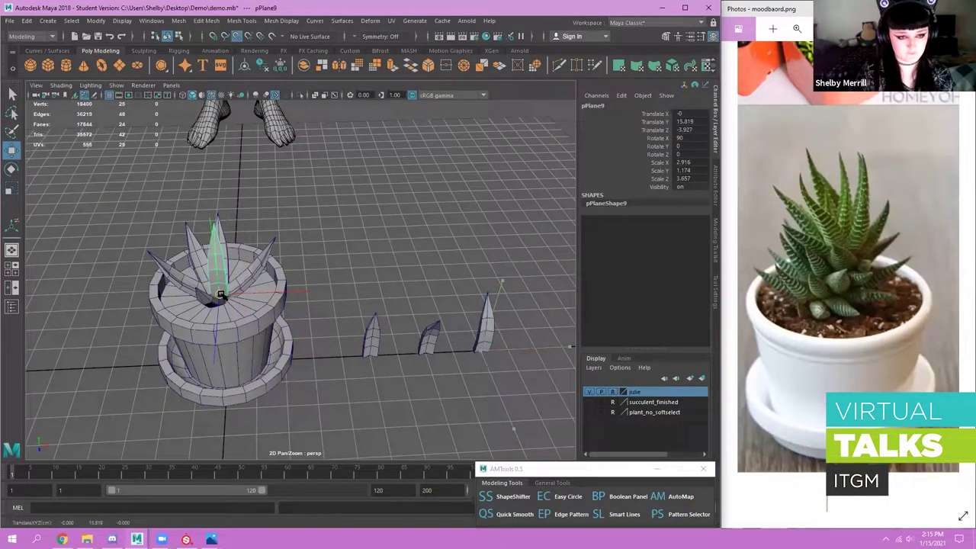
key("f")
- Tilt the new leaf outward and scale it up to about 3.23 in X, 1.30 in Y and 4.05 in Z
scroll(303, 320, "down", 3)
left_click_drag(303, 321, 335, 249, "alt")
key("e")
key("w")
left_click_drag(323, 300, 334, 331, "alt")
key("r")
key("ctrl+z")
left_click_drag(329, 324, 361, 389)
- Rotate the new leaf to about -30 degrees around Y, into the gap between the back and right leaves
key("w")
scroll(288, 328, "down", 3)
key("e")
left_click_drag(318, 398, 281, 405)
left_click_drag(322, 334, 329, 316, "alt")
left_click_drag(438, 299, 257, 403, "alt")
- Nudge the rotated leaf so its base fits among the surrounding leaves near the pot's centre
key("w")
left_click_drag(265, 447, 274, 442)
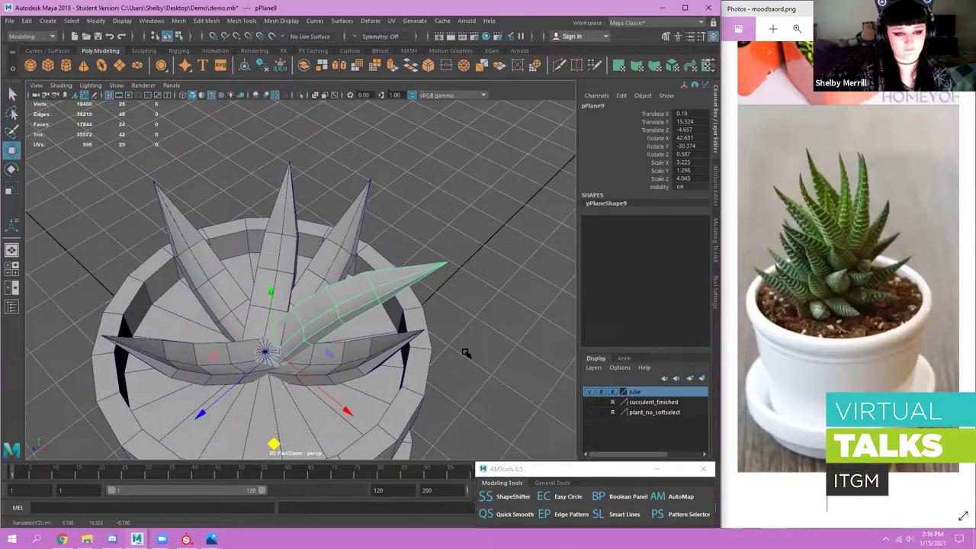
left_click(466, 353)
left_click_drag(325, 359, 282, 403, "alt")
left_click(315, 293)
left_click_drag(377, 411, 379, 414)
left_click_drag(298, 336, 310, 326, "alt")
- Duplicate the newest leaf and rotate the copy into an open gap around the pot's centre
key("ctrl+d")
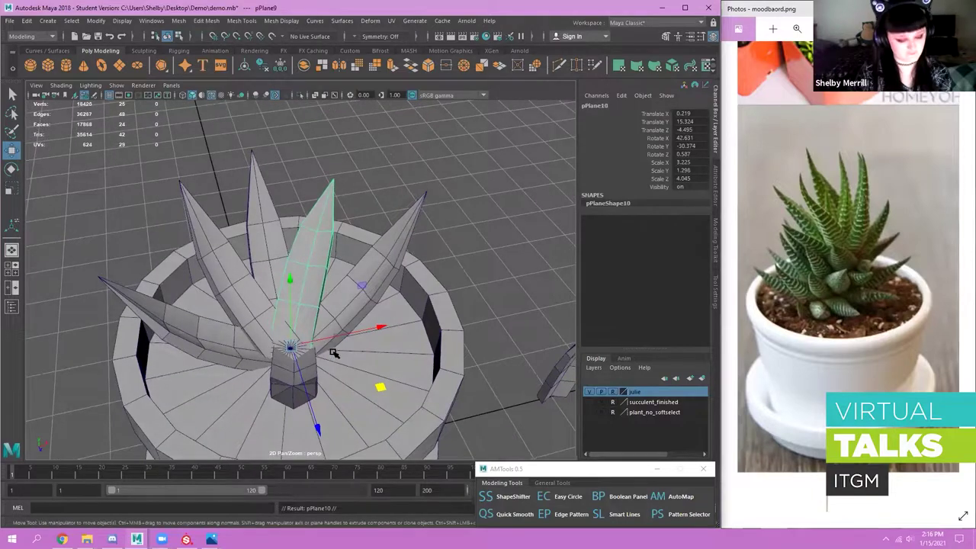
key("e")
left_click_drag(348, 375, 344, 427, "alt")
left_click_drag(381, 290, 326, 332)
left_click(492, 257)
- Duplicate another leaf of the ring and turn the copy to fill a remaining gap around the centre
left_click(333, 323)
key("ctrl+d")
left_click_drag(356, 365, 294, 204)
left_click(492, 230)
- Fine-tune the rotation of individual leaves to space them more evenly around the pot's centre
left_click(325, 336)
left_click_drag(378, 306, 404, 288, "alt")
left_click_drag(360, 290, 312, 337)
left_click(433, 280)
left_click(319, 349)
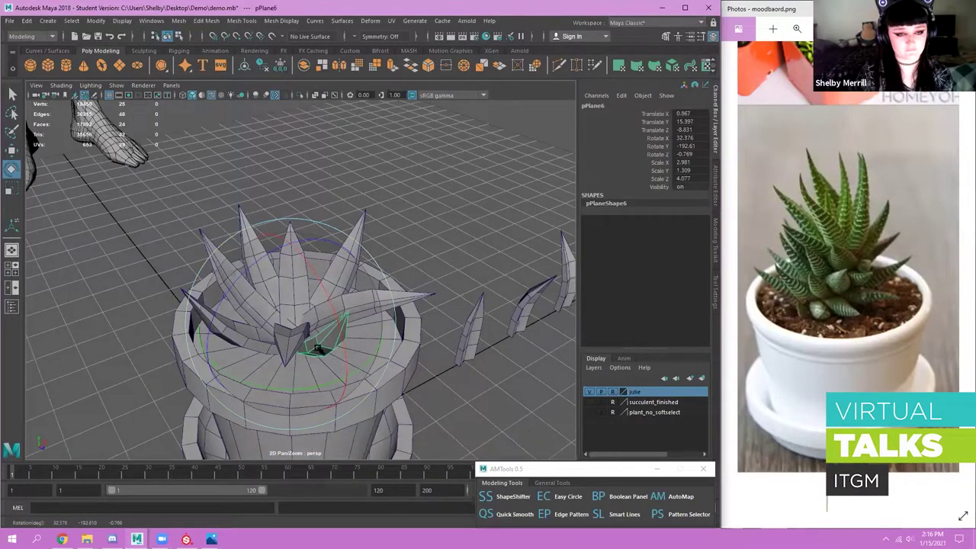
left_click(425, 277)
- Select all eight leaves of the ring and duplicate them for a second layer
left_click_drag(424, 276, 299, 258, "alt")
left_click(308, 238)
left_click(248, 200, "shift")
left_click(365, 217, "shift")
key("w")
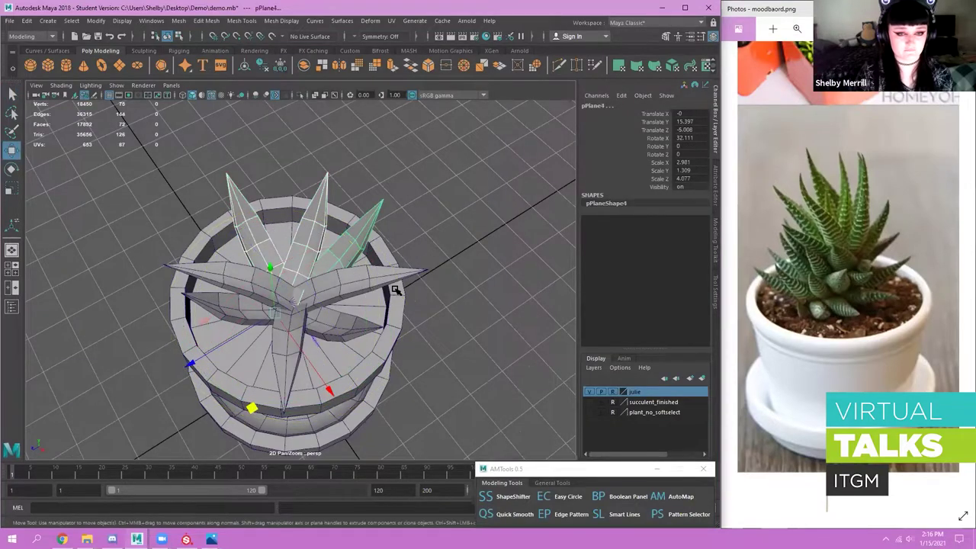
key("q")
left_click(364, 281, "shift")
left_click(336, 328, "shift")
left_click(291, 348, "shift")
left_click(242, 278, "shift")
left_click(242, 310, "shift")
left_click_drag(321, 321, 461, 303, "alt")
key("ctrl+d")
- Raise the duplicated leaves above the first ring and combine them into one mesh
scroll(372, 253, "up", 3)
left_click_drag(295, 221, 311, 153, "alt")
key("w")
left_click_drag(319, 304, 312, 250, "alt")
left_click(179, 22)
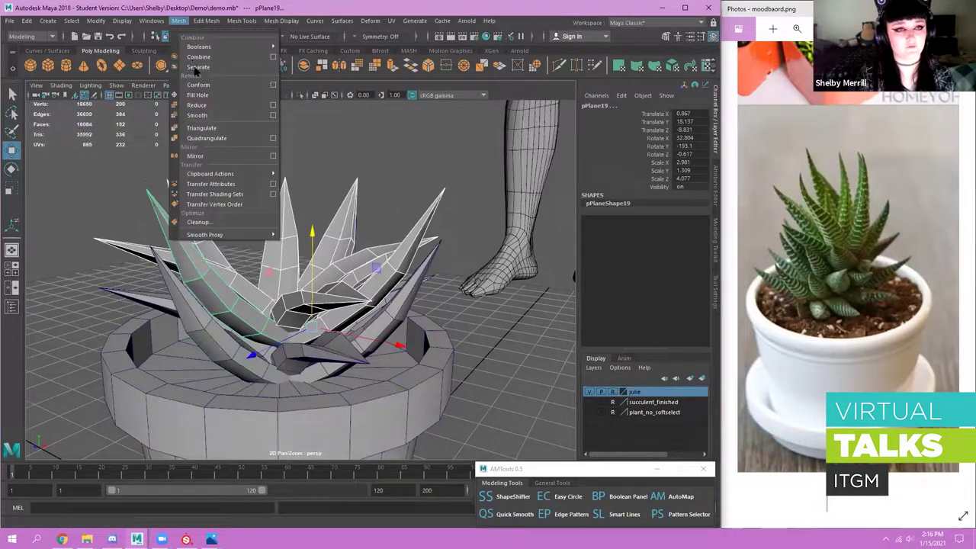
left_click(202, 57)
- Scale the combined upper ring uniformly to about 0.865 and lower it into the centre of the first ring
left_click_drag(337, 289, 359, 251, "alt")
scroll(358, 256, "up", 3)
key("r")
left_click_drag(291, 255, 264, 263)
left_click_drag(335, 261, 315, 289, "alt")
scroll(327, 286, "up", 3)
scroll(332, 292, "down", 3)
key("w")
left_click_drag(294, 188, 295, 201)
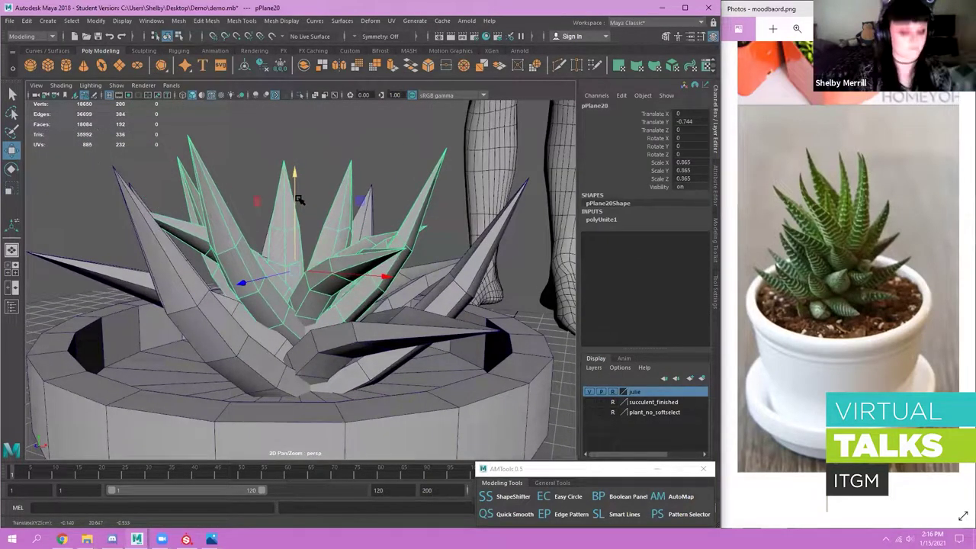
left_click_drag(304, 199, 304, 189)
- Rotate the upper ring so its leaves fall between the lower ones, and lower it slightly
left_click_drag(302, 223, 231, 227, "alt")
scroll(231, 227, "down", 3)
key("e")
left_click_drag(363, 354, 351, 345)
left_click(528, 260)
left_click_drag(293, 317, 335, 255, "alt")
left_click(324, 273)
key("w")
mouse_move(298, 192)
left_mouse_down()
mouse_move(306, 223)
mouse_move(298, 199)
left_mouse_up()
key("r")
left_click(404, 183)
- Select the faces of one front leaf in the upper ring and swing that leaf into the gap beside it
left_click_drag(404, 182, 382, 286, "alt")
right_click_drag(382, 286, 336, 273, "alt")
right_click_drag(275, 257, 229, 256, "alt")
left_click_drag(321, 320, 343, 252, "alt")
right_click_drag(305, 290, 343, 294, "alt")
left_click_drag(336, 282, 329, 328, "alt")
right_click_drag(330, 328, 327, 298, "alt")
right_click_drag(315, 239, 321, 270)
double_click(345, 272)
key("e")
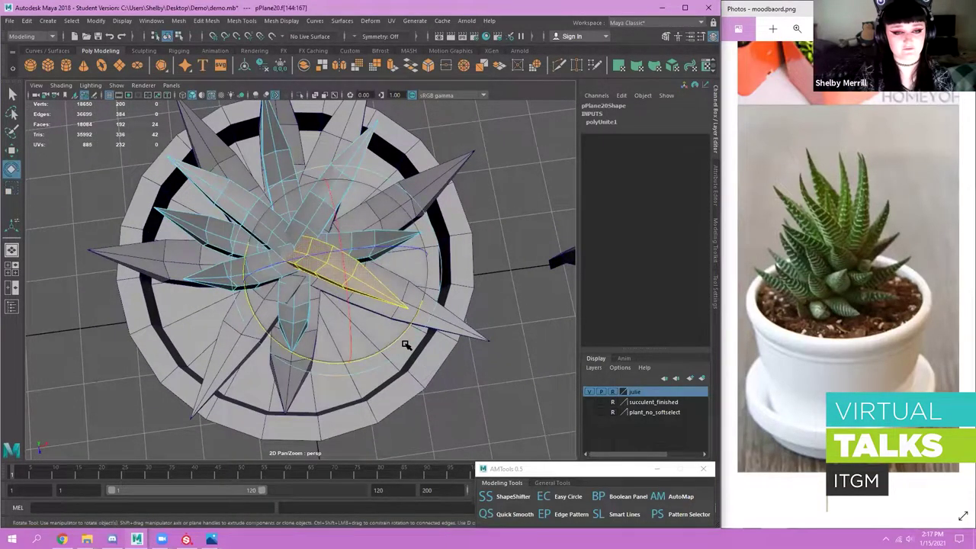
key("w")
middle_click_drag(414, 332, 402, 346)
key("e")
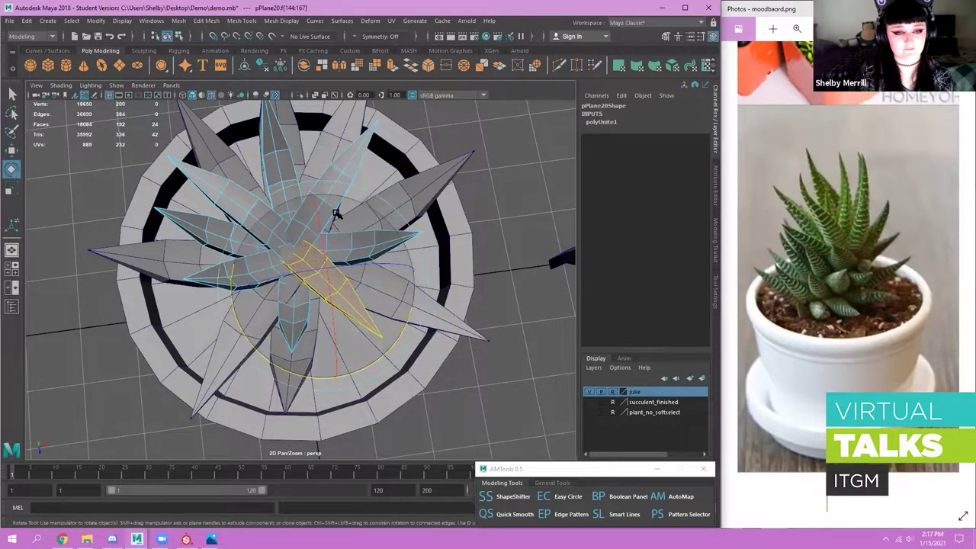
- Rotate the back-right leaf of the upper ring slightly outward and return to object mode
double_click(350, 146)
right_click_drag(362, 183, 427, 232, "alt")
middle_click_drag(427, 233, 420, 261, "alt")
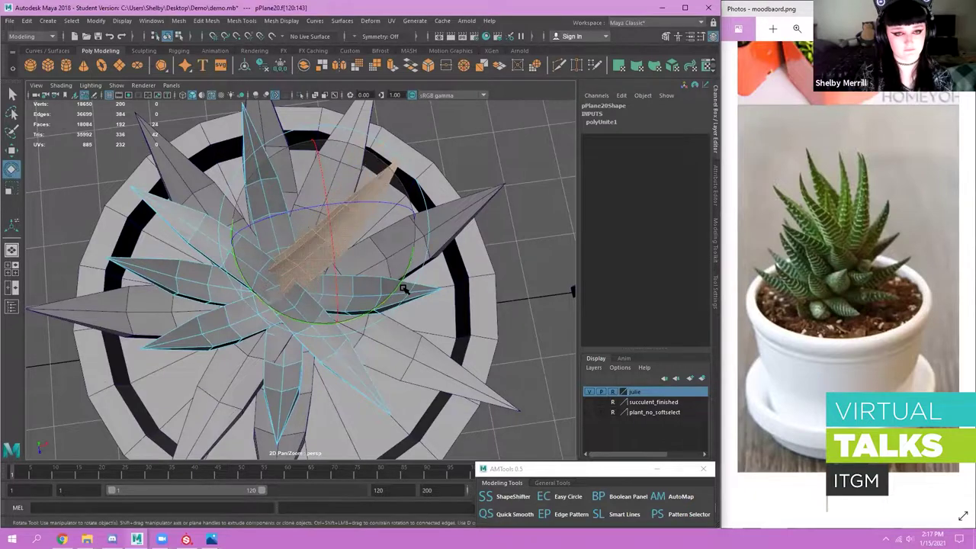
left_click(517, 131)
right_click_drag(489, 153, 279, 253, "alt")
left_click_drag(279, 252, 338, 289, "alt")
right_click_drag(338, 290, 389, 305, "alt")
right_click_drag(337, 246, 406, 189)
right_click_drag(451, 255, 329, 215, "alt")
left_click_drag(329, 214, 337, 183, "alt")
- Show the plant_no_softselect layer with the prebuilt plant and make it selectable
left_click(376, 323)
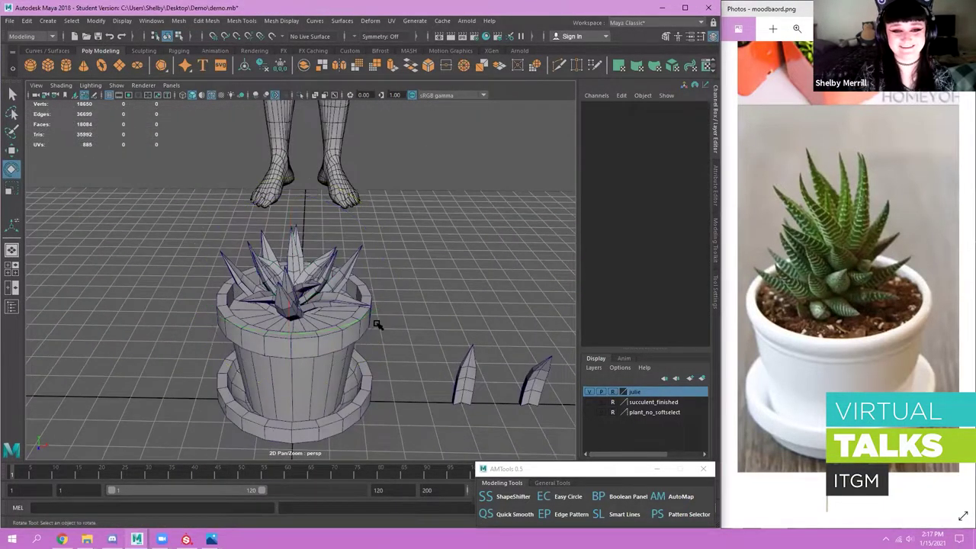
middle_click_drag(376, 323, 436, 309, "alt")
left_click(589, 412)
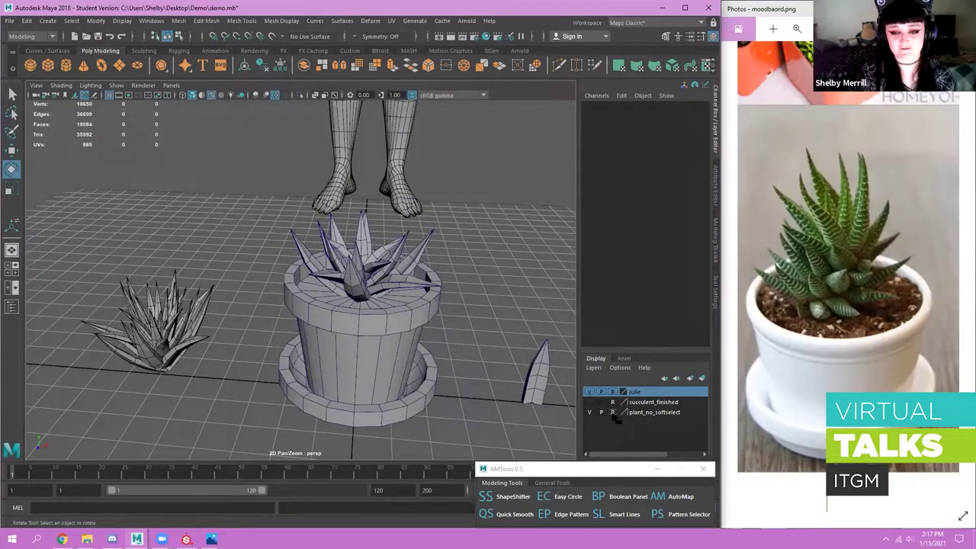
- Delete all the hand-placed leaves from the pot, leaving only the pot and its soil
right_click_drag(336, 286, 392, 305, "alt")
left_click_drag(392, 305, 373, 256, "alt")
right_click_drag(328, 260, 206, 236, "alt")
left_click_drag(206, 236, 500, 281)
key("Delete")
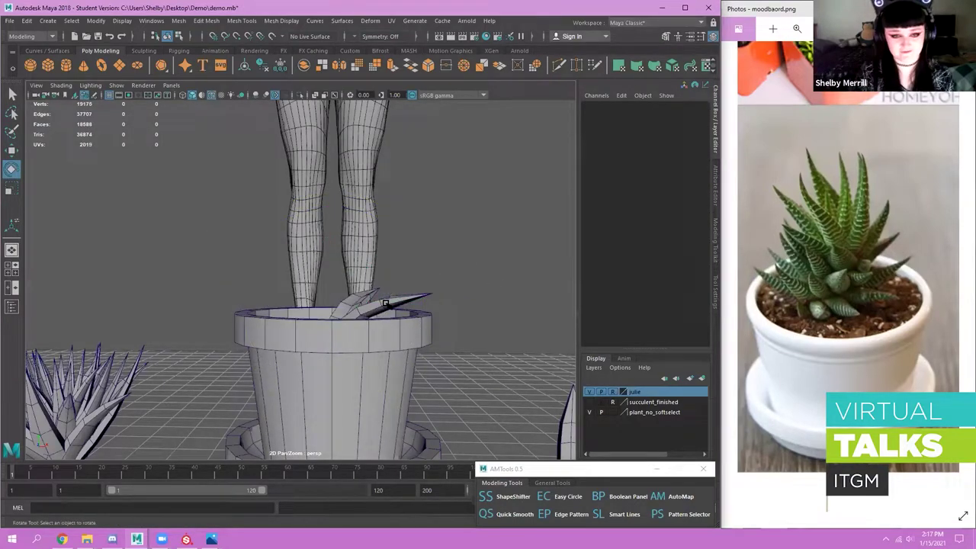
left_click(386, 303)
key("Delete")
left_click(358, 302)
key("Delete")
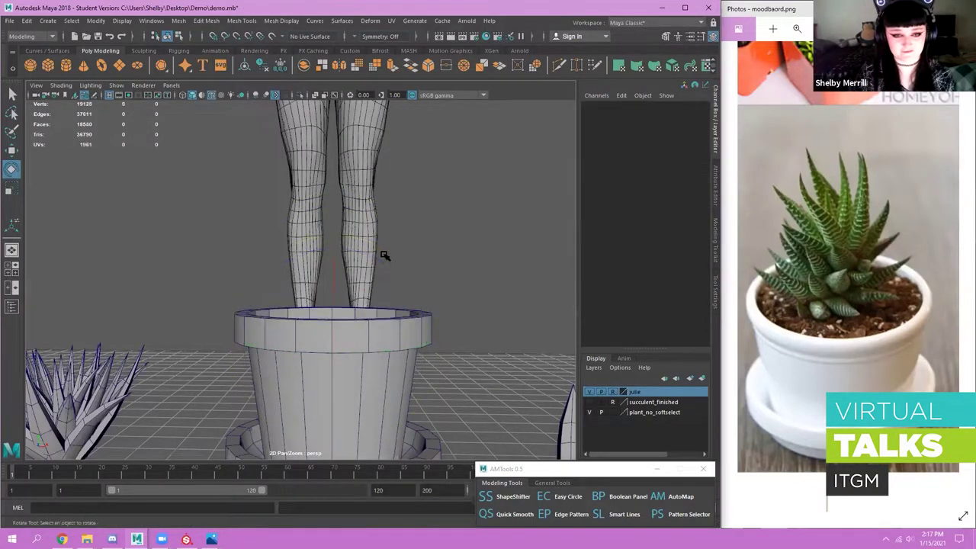
- Select the whole prebuilt plant beside the pot in object mode
right_click_drag(386, 255, 235, 239, "alt")
left_click_drag(236, 240, 259, 294, "alt")
key("w")
right_click_drag(169, 332, 279, 244)
left_click(177, 336)
right_click_drag(197, 344, 167, 359)
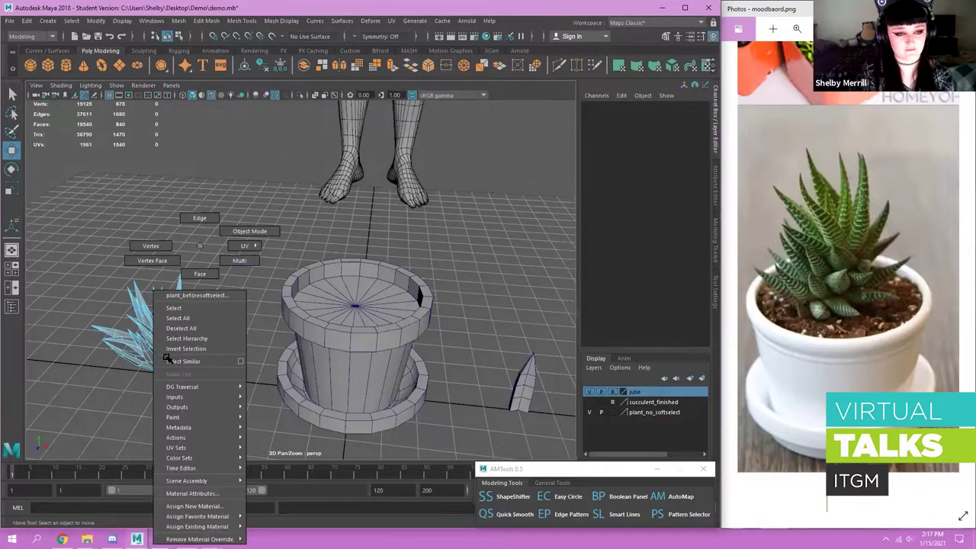
right_click_drag(268, 356, 270, 354)
- Snap the prebuilt plant's pivot to a vertex at the base of its leaves
left_click_drag(251, 255, 288, 259, "alt")
key("f")
right_click_drag(288, 259, 307, 167, "alt")
key("d")
key("v")
left_click_drag(300, 329, 300, 373)
right_click_drag(301, 336, 405, 310, "alt")
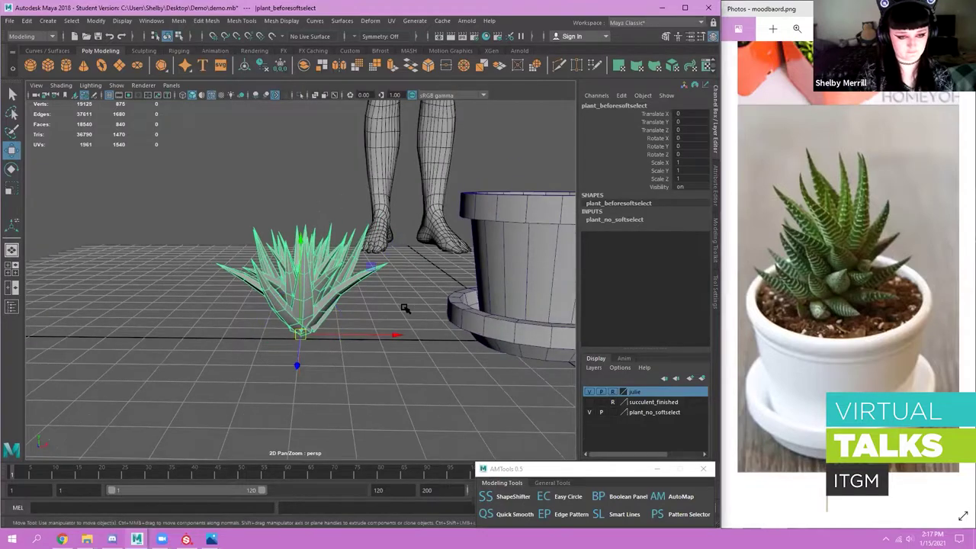
- Snap the prebuilt plant to the centre of the pot's soil and lower it slightly into the soil
middle_click_drag(405, 309, 326, 317, "alt")
left_click_drag(302, 334, 283, 341, "alt")
middle_click_drag(283, 340, 261, 361, "alt")
left_click_drag(198, 340, 450, 338)
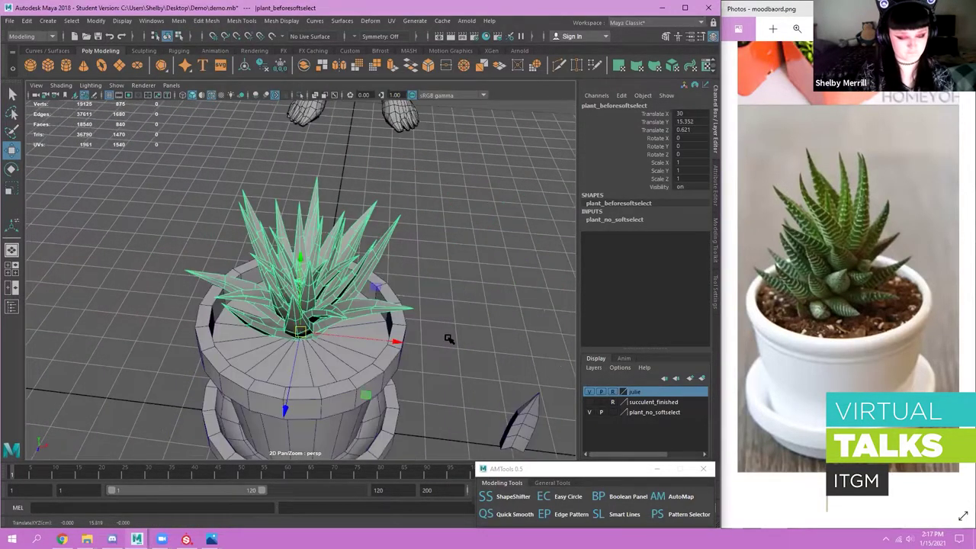
right_click_drag(449, 338, 392, 335, "alt")
left_click_drag(392, 335, 378, 309, "alt")
left_click_drag(311, 216, 309, 234)
left_click(498, 315)
- Examine the plant in the pot from the side and from above to check the leaf arrangement
left_click_drag(371, 322, 368, 370, "alt")
left_click(366, 285)
left_click_drag(366, 285, 362, 324, "alt")
right_click_drag(367, 264, 390, 264, "alt")
left_click_drag(390, 264, 482, 263, "alt")
left_click(482, 264)
right_click_drag(476, 284, 440, 272, "alt")
middle_click_drag(440, 272, 441, 278, "alt")
right_click_drag(392, 264, 373, 266, "alt")
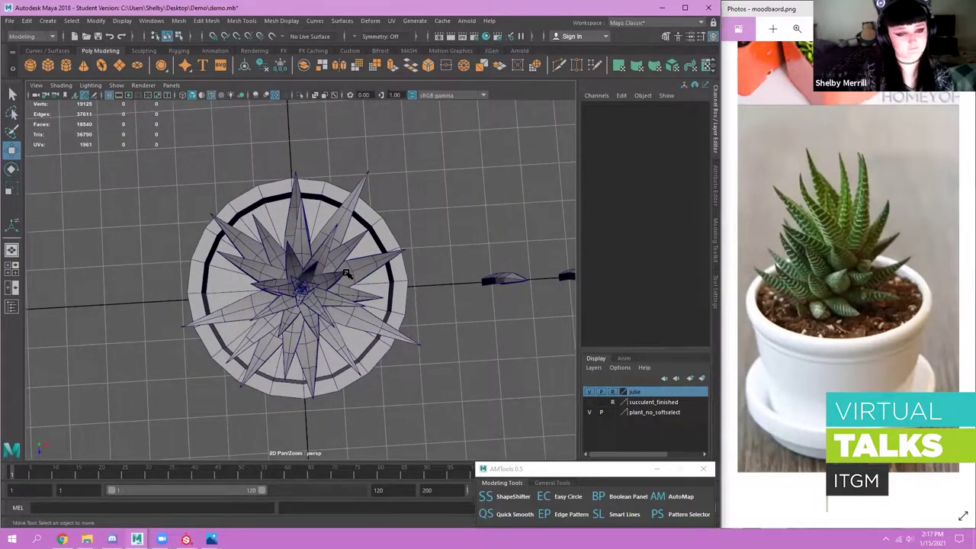
- Switch the plant to vertex mode, turn on Soft Select with a 12.00 Surface falloff, and select the back leaf's tip
right_click(345, 248)
right_click_drag(312, 249, 306, 247)
middle_click_drag(442, 264, 456, 326, "alt")
right_click_drag(343, 263, 383, 269, "alt")
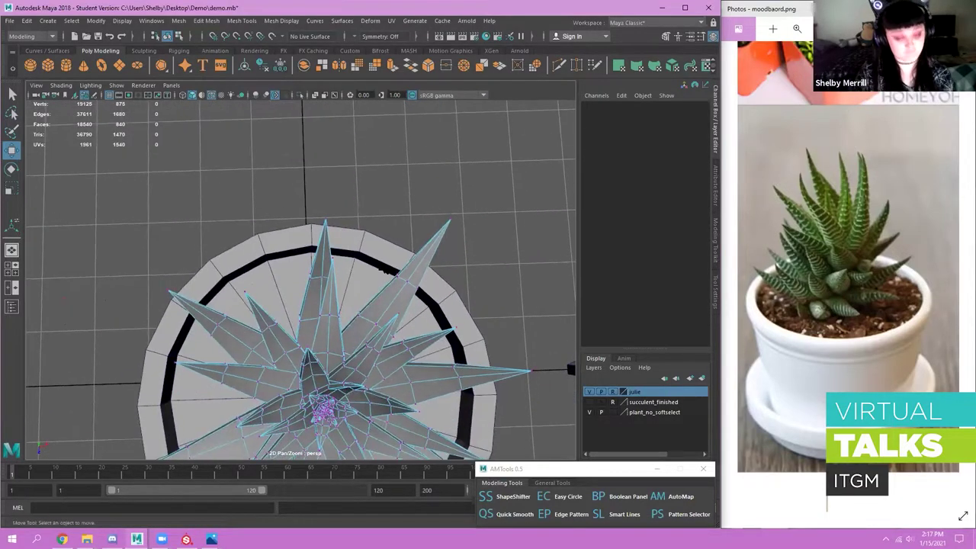
left_click(715, 234)
left_click_drag(290, 177, 351, 229)
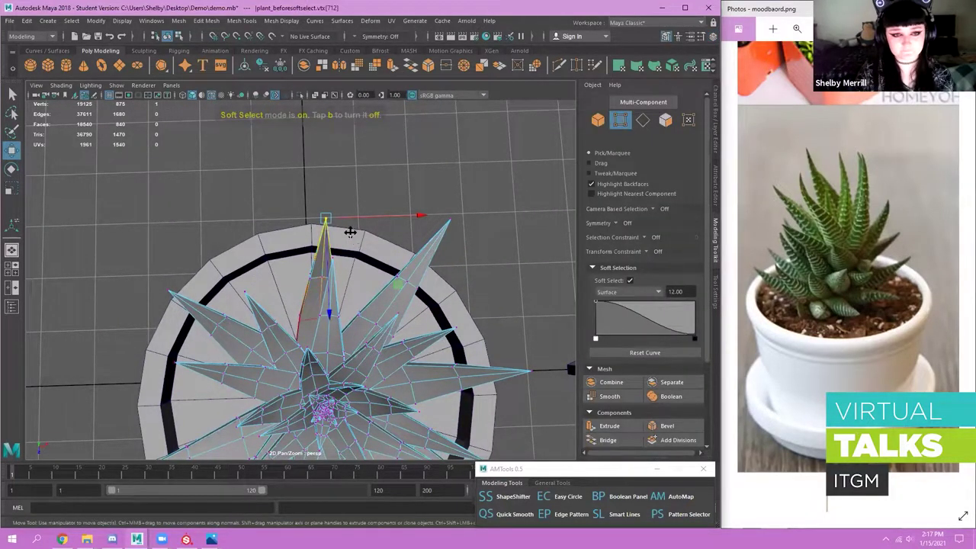
- Rotate and move the back leaf's tip with soft selection so the leaf bends sideways and outward
scroll(341, 193, "down", 1)
middle_click_drag(338, 188, 314, 134, "alt")
key("e")
left_click_drag(373, 211, 366, 169)
key("w")
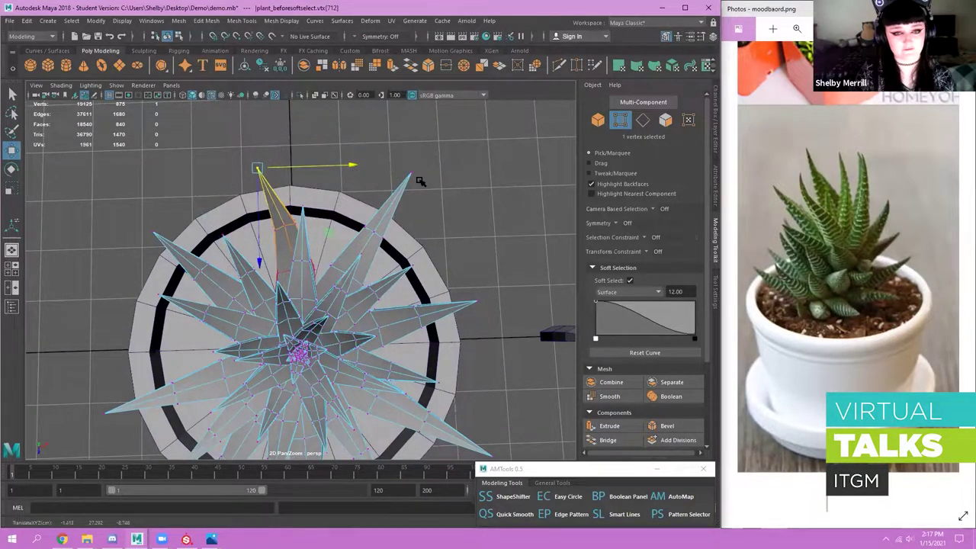
- Select the tip vertex of the outer back-right leaf and adjust its bend with soft selection
left_click(413, 175)
middle_click_drag(429, 231, 416, 239, "alt")
key("e")
left_click_drag(353, 196, 469, 181, "alt")
scroll(458, 160, "down", 3)
key("w")
left_click_drag(392, 199, 393, 206)
left_click_drag(338, 295, 189, 200, "alt")
- Select the tip of the outer back-left leaf and rotate and move it with soft selection to curve the leaf
left_click(208, 205)
key("e")
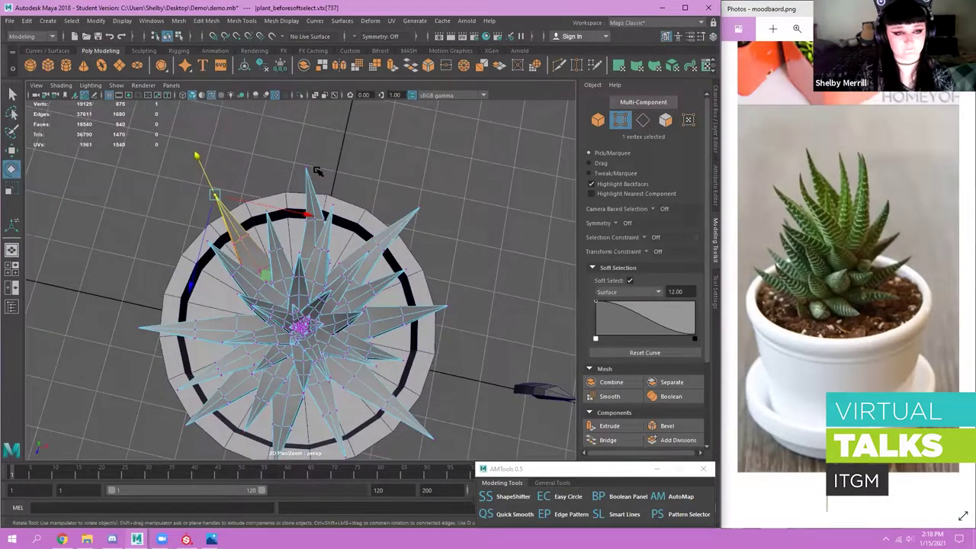
left_click_drag(312, 157, 296, 185)
key("w")
mouse_move(266, 273)
left_mouse_down()
mouse_move(246, 279)
mouse_move(256, 278)
left_mouse_up()
key("e")
left_click_drag(306, 201, 296, 244)
key("w")
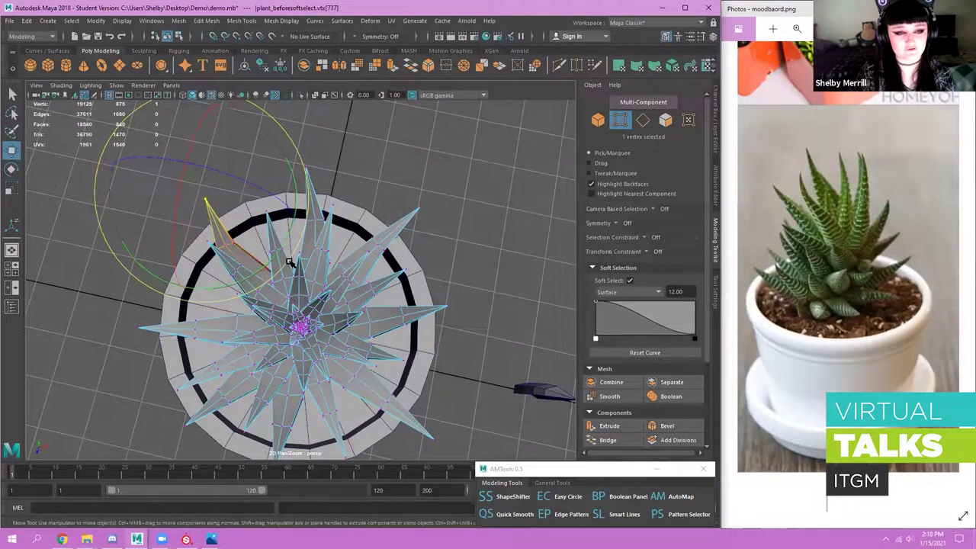
left_click_drag(256, 276, 235, 233)
key("e")
key("w")
left_click(483, 202)
right_click_drag(386, 254, 342, 295, "alt")
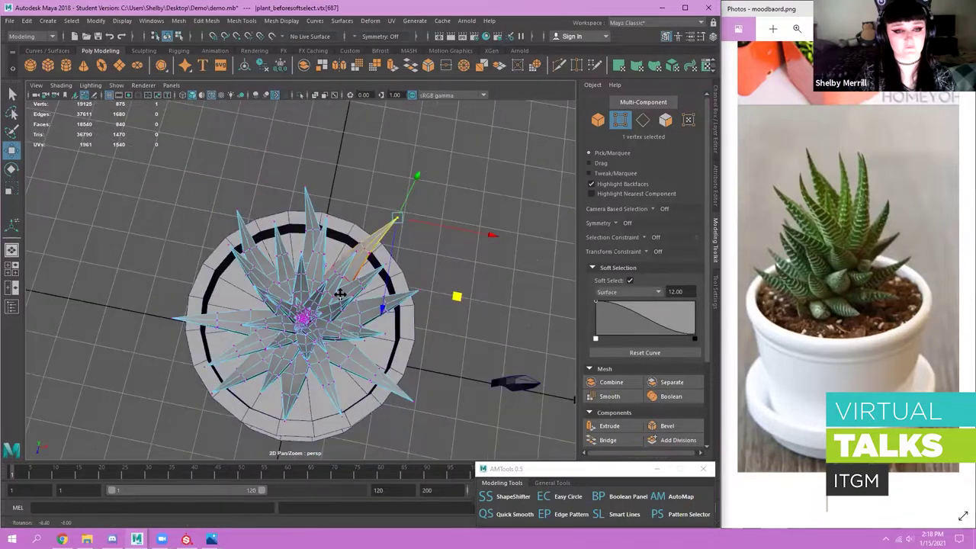
- Clear the leaf vertex selection and check the reshaped plant from above, from the sides and from a distance
left_click_drag(341, 294, 255, 305, "alt")
right_click_drag(256, 305, 271, 313, "alt")
left_click_drag(268, 314, 294, 399, "alt")
key("e")
left_click_drag(281, 336, 200, 345, "alt")
key("r")
key("ctrl+z")
left_click(257, 430)
left_click_drag(174, 304, 249, 95, "alt")
key("e")
key("w")
left_click_drag(242, 239, 466, 331, "alt")
left_click_drag(446, 381, 396, 419, "alt")
left_click(513, 262)
right_click_drag(483, 275, 420, 290, "alt")
left_click_drag(358, 389, 418, 265, "alt")
scroll(418, 265, "down", 5)
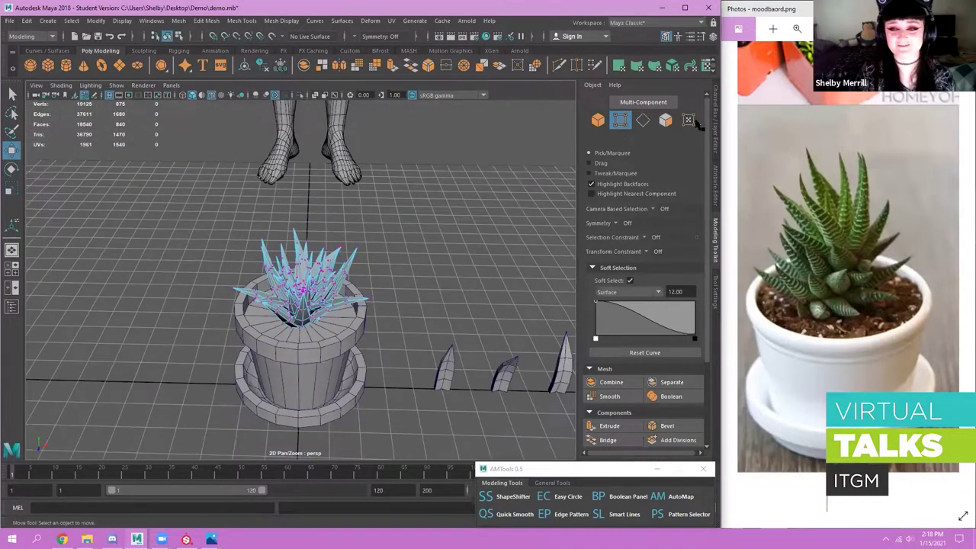
- Show the succulent_finished layer, turn off its reference mode, and frame the finished succulent
left_click(715, 119)
left_click(588, 403)
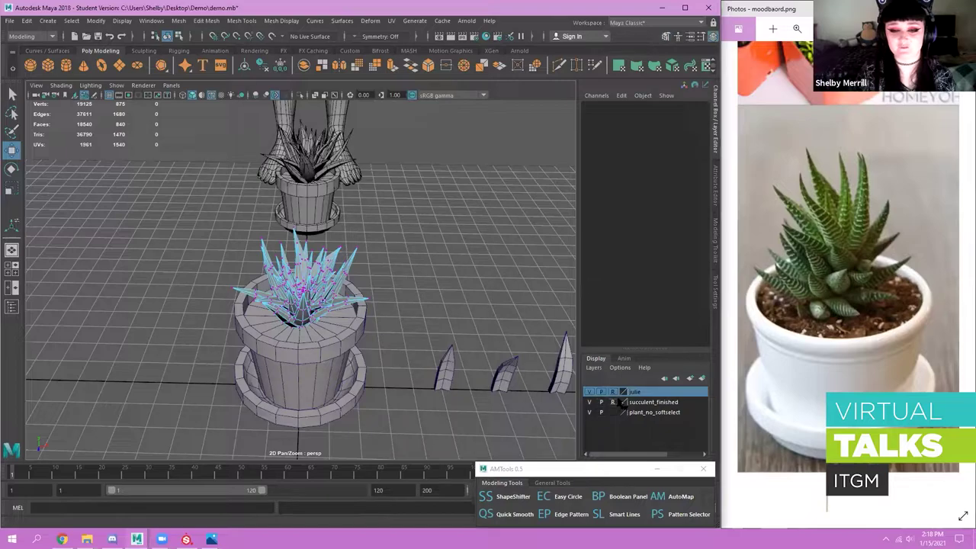
left_click(313, 216)
key("f")
left_click(488, 295)
- Select the tall standalone leaf beside the pot and inspect its shape, leaving it deselected
mouse_move(374, 328)
left_mouse_down("alt")
mouse_move(378, 299)
mouse_move(381, 325)
mouse_move(405, 337)
mouse_move(364, 314)
left_mouse_up("alt")
right_click_drag(364, 314, 315, 290, "alt")
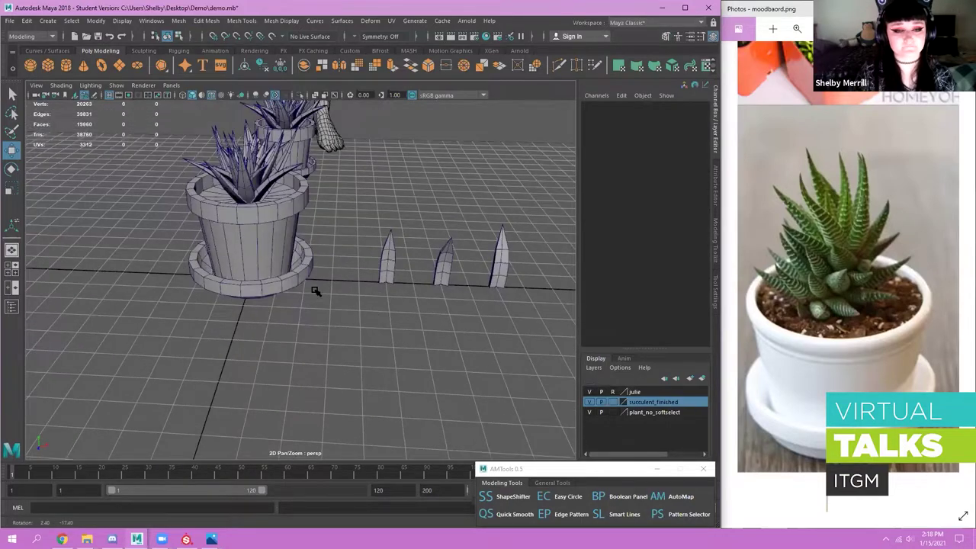
left_click_drag(315, 290, 356, 326, "alt")
left_click(377, 303)
right_click_drag(377, 303, 420, 273, "alt")
left_click_drag(420, 273, 415, 142, "alt")
left_click_drag(422, 233, 463, 192, "alt")
key("r")
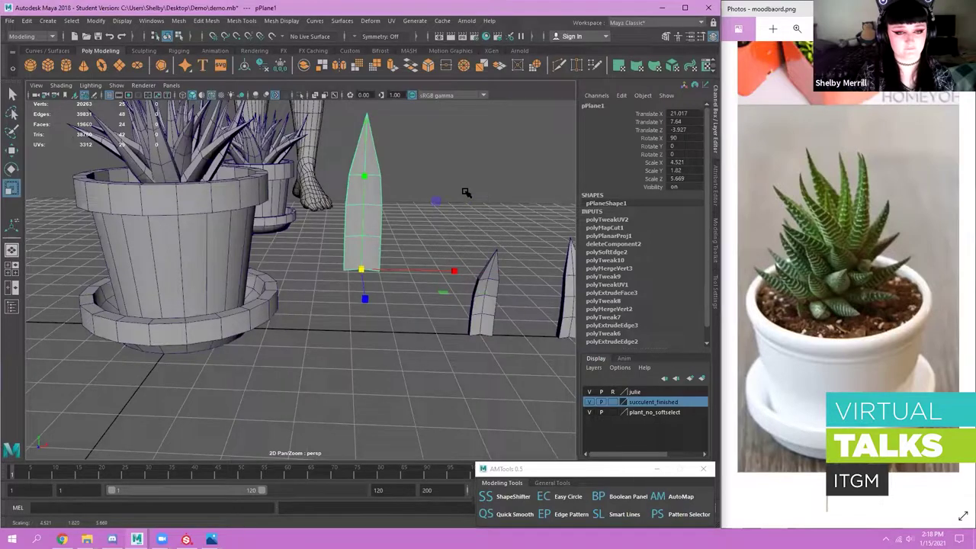
left_click(474, 221)
- Select the soft-selected plant in the front pot and examine its leaves up close
left_click_drag(409, 234, 440, 272, "alt")
right_click_drag(440, 272, 335, 297, "alt")
left_click_drag(335, 298, 252, 252, "alt")
right_click_drag(252, 252, 261, 155, "alt")
left_click_drag(261, 155, 282, 157, "alt")
middle_click_drag(282, 157, 280, 276, "alt")
left_click(280, 278)
left_click_drag(351, 365, 374, 351, "alt")
right_click_drag(305, 421, 316, 292, "alt")
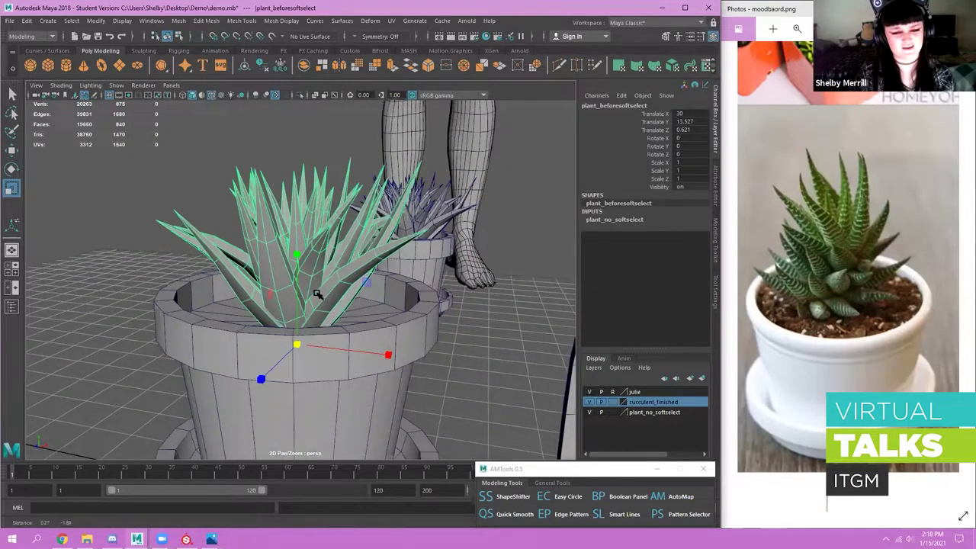
left_click_drag(315, 293, 320, 286, "alt")
left_click_drag(451, 367, 506, 341, "alt")
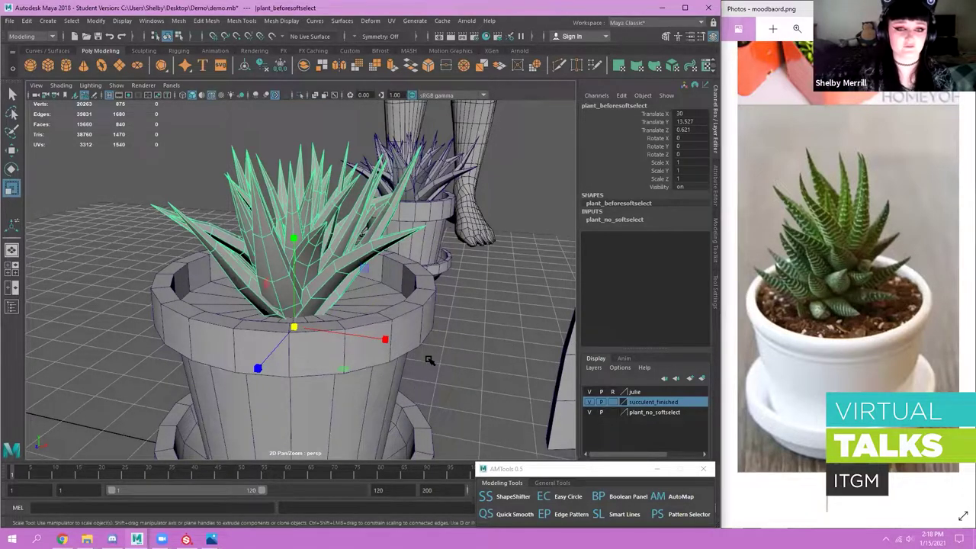
- Deselect the plant and look over the potted succulent and the loose leaves from several angles
left_click(458, 335)
middle_click_drag(464, 324, 412, 307, "alt")
right_click_drag(412, 308, 381, 296, "alt")
left_click(454, 336)
key("f")
left_click_drag(282, 350, 338, 310, "alt")
left_click(450, 305)
left_click_drag(507, 306, 241, 321, "alt")
scroll(241, 321, "down", 5)
left_click_drag(324, 318, 472, 370, "alt")
middle_click_drag(251, 324, 379, 307, "alt")
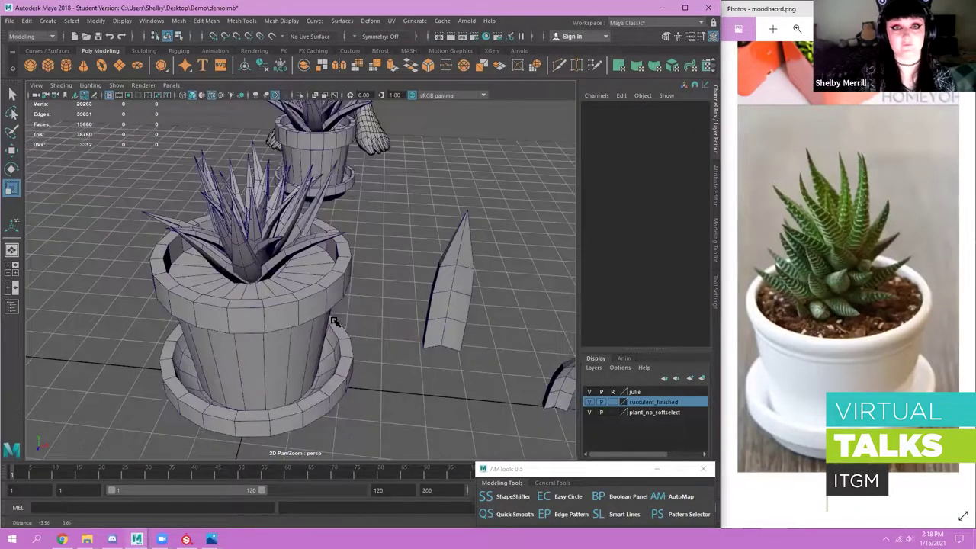
scroll(379, 307, "down", 2)
scroll(310, 310, "up", 5)
scroll(309, 309, "down", 4)
left_click_drag(309, 293, 323, 319, "alt")
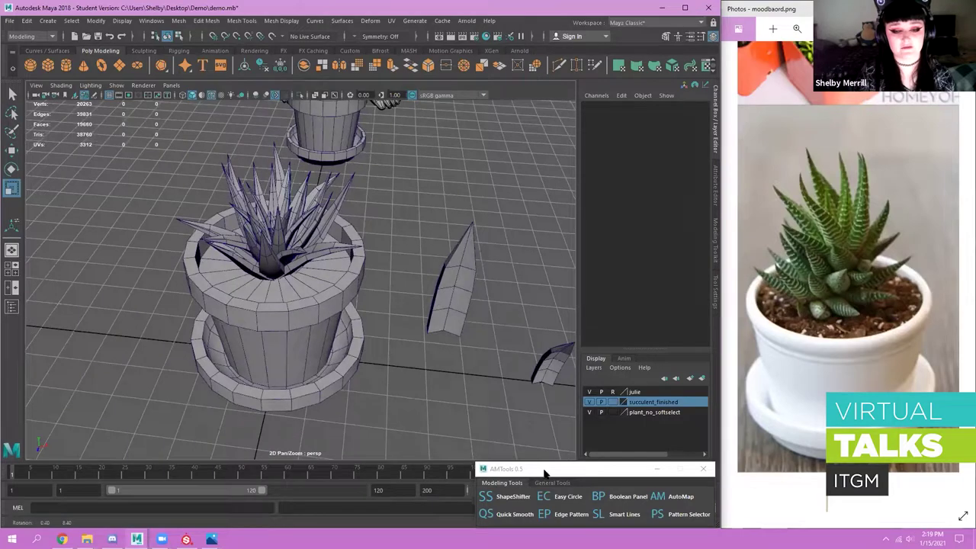
- Move the AMTools window up beside the potted plant and show its General Tools
left_click(546, 469)
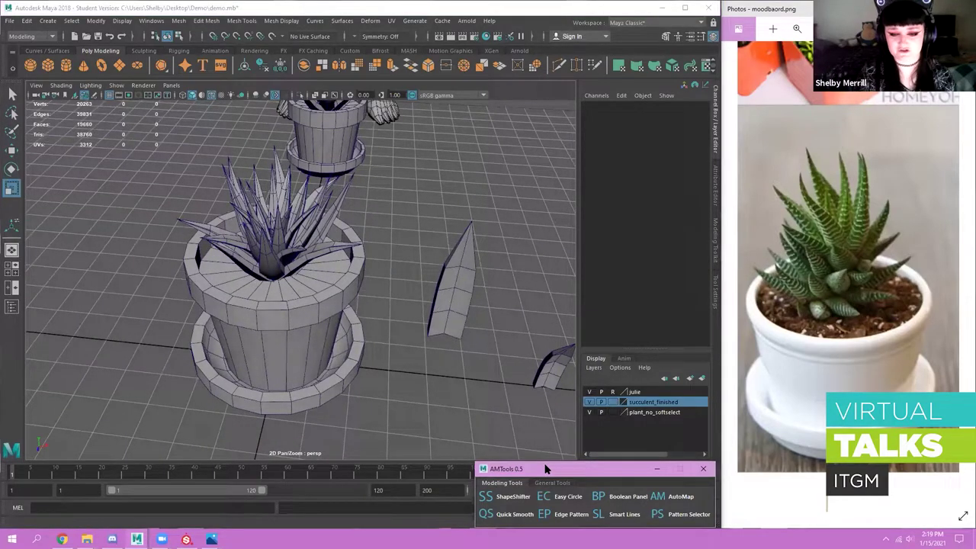
left_click_drag(546, 469, 555, 403)
left_click_drag(367, 324, 372, 318, "alt")
left_click(570, 419)
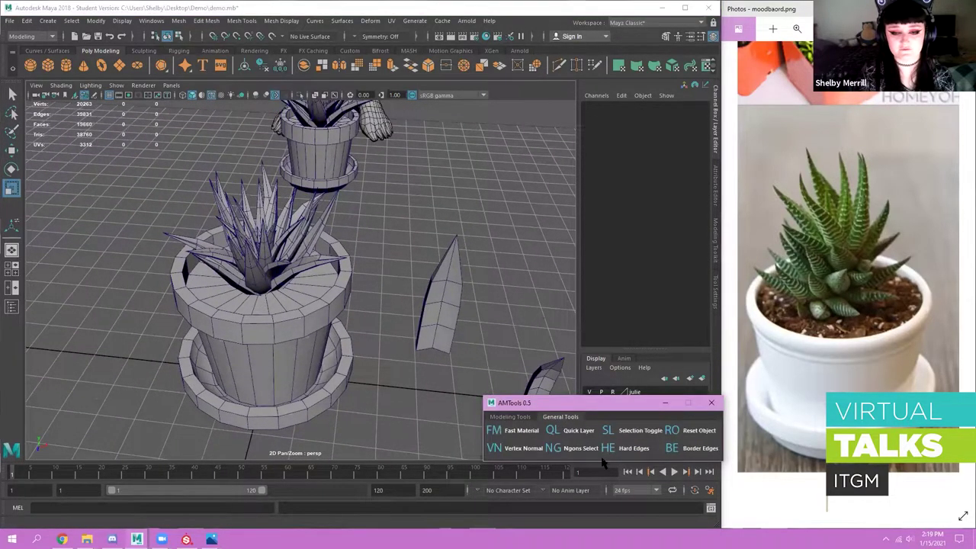
scroll(401, 371, "down", 2)
left_click_drag(400, 371, 422, 385, "alt")
- Select the front plant, its pot and saucer, and the tall loose leaf, and check them with Ngons Select
left_click(322, 347)
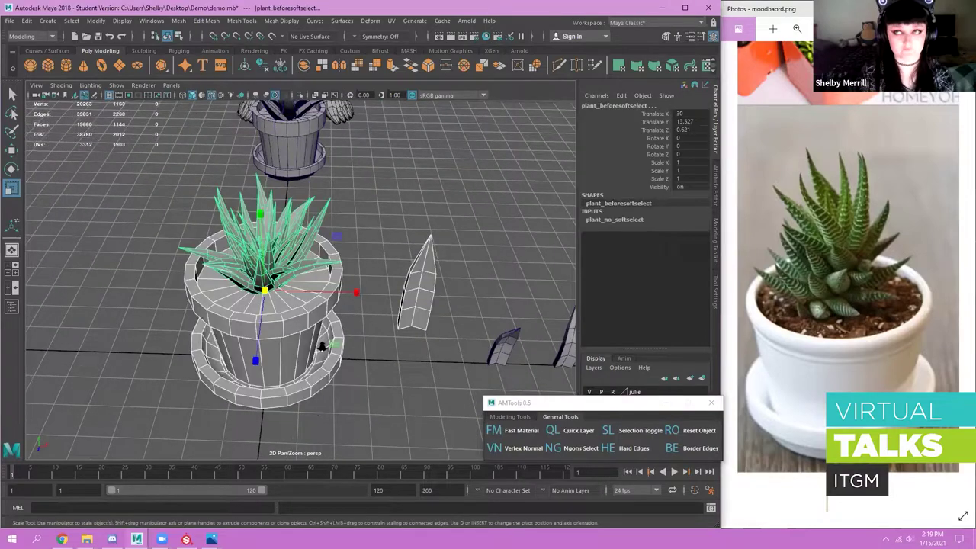
scroll(302, 271, "down", 2)
left_click_drag(336, 358, 353, 329, "alt")
scroll(353, 329, "up", 5)
left_click(570, 433)
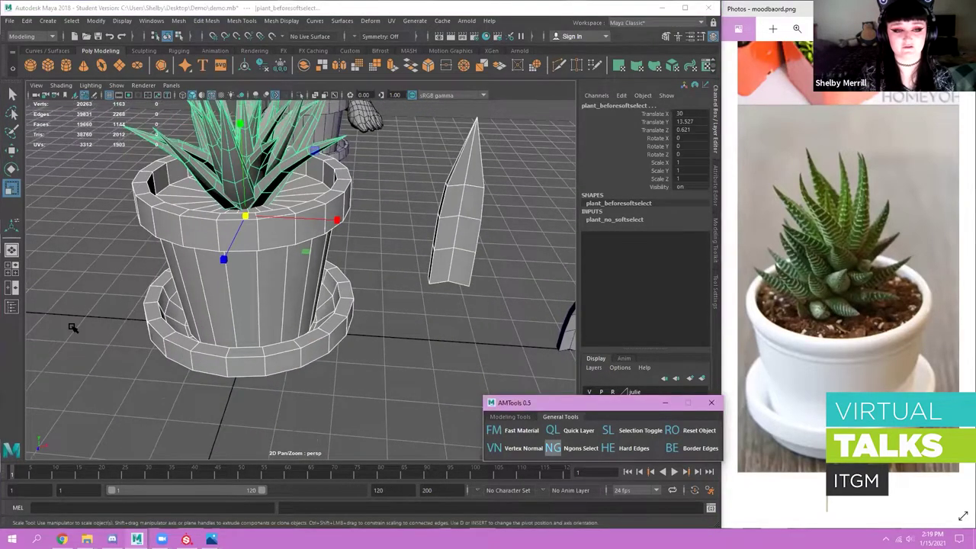
- Restore the selection of plant, pot and tall leaf and run Ngons Select on it again
left_click(71, 327)
scroll(299, 378, "down", 3)
left_click_drag(309, 316, 407, 447, "alt")
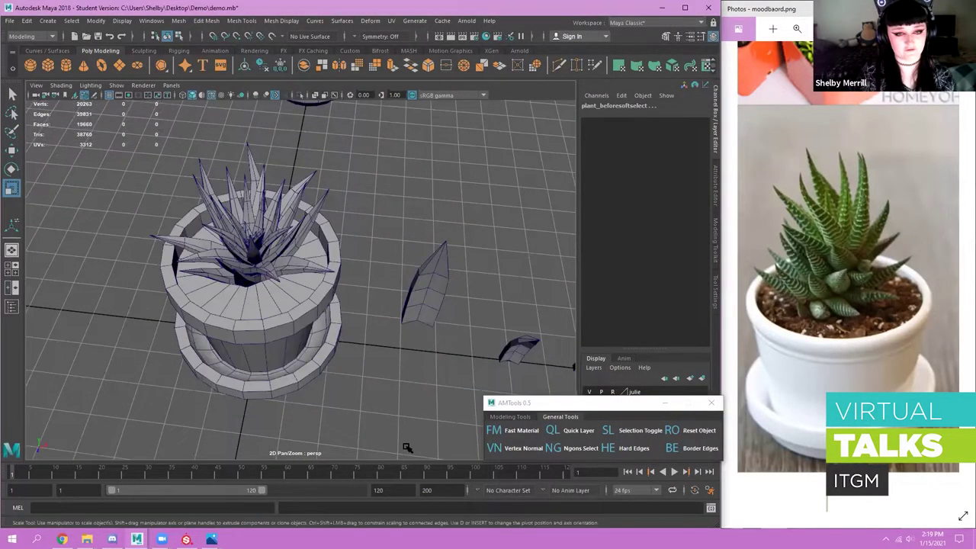
key("ctrl+z")
left_click(560, 450)
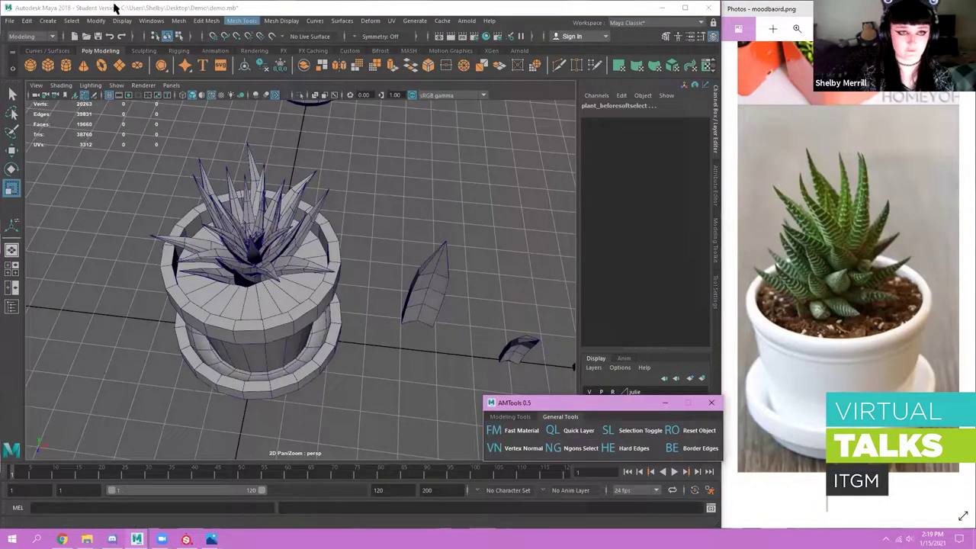
left_click_drag(308, 289, 425, 386, "alt")
key("ctrl+z")
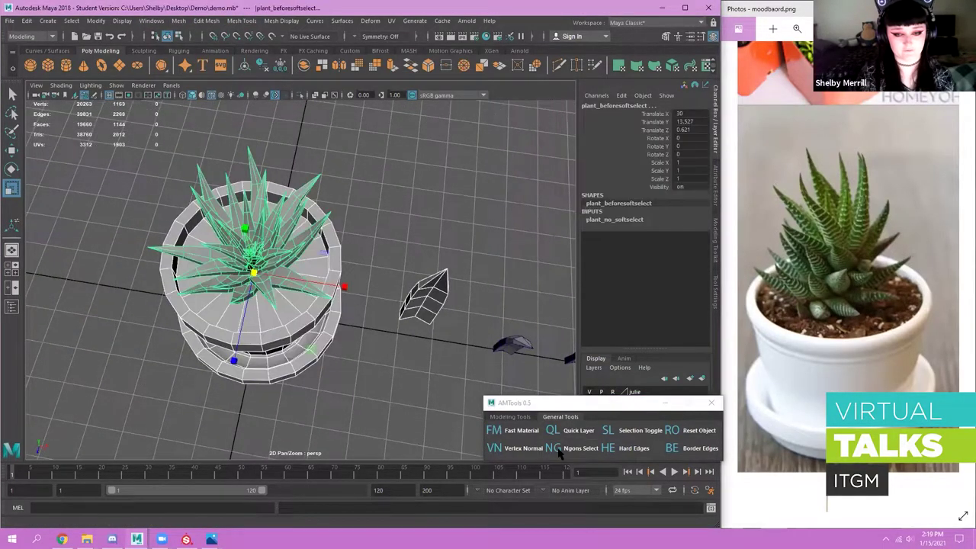
left_click(555, 450)
mouse_move(224, 311)
left_mouse_down("alt")
mouse_move(207, 343)
mouse_move(212, 322)
left_mouse_up("alt")
scroll(210, 340, "down", 4)
middle_click_drag(212, 322, 216, 343, "alt")
left_click_drag(217, 343, 213, 345, "alt")
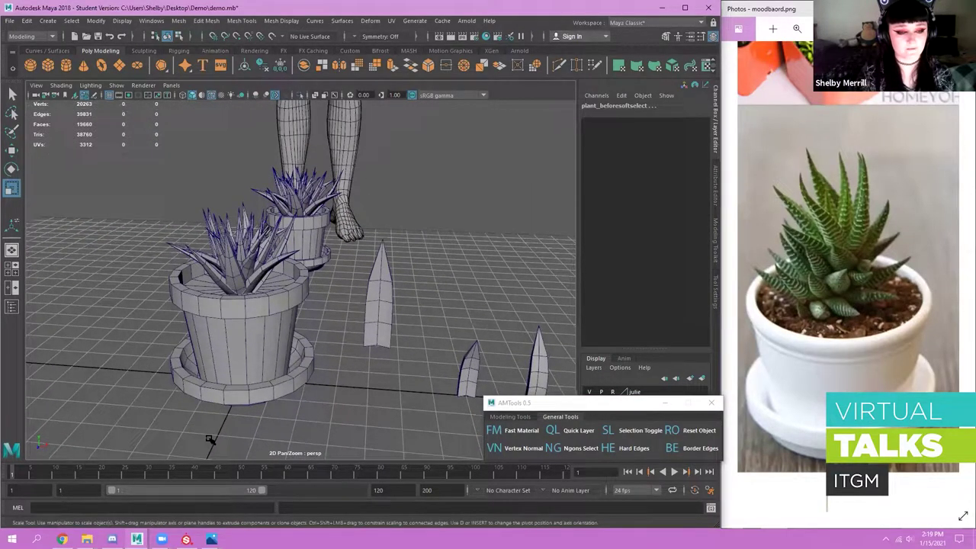
- Switch to the demo project in Substance Painter and display the Base Color channel in both viewports
mouse_move(188, 539)
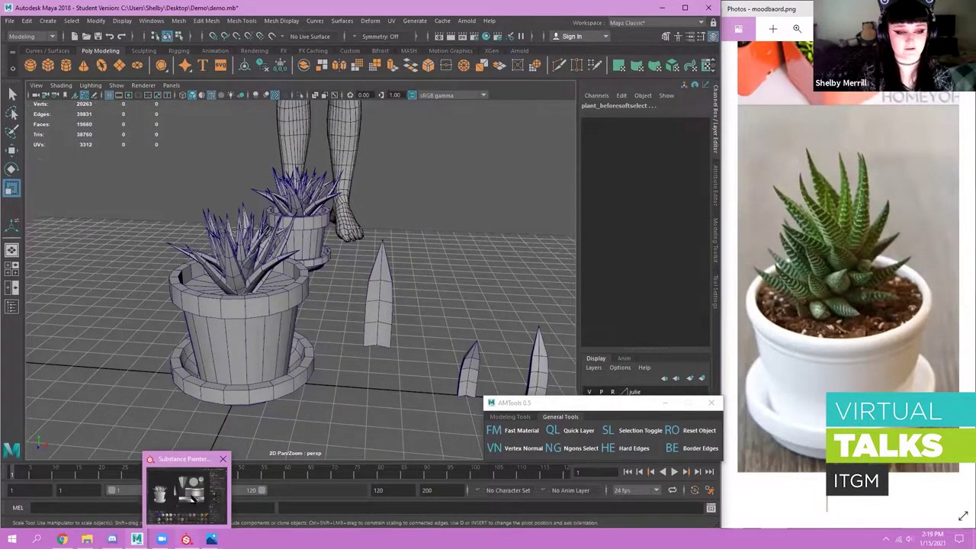
left_click(191, 496)
left_click_drag(290, 131, 309, 130)
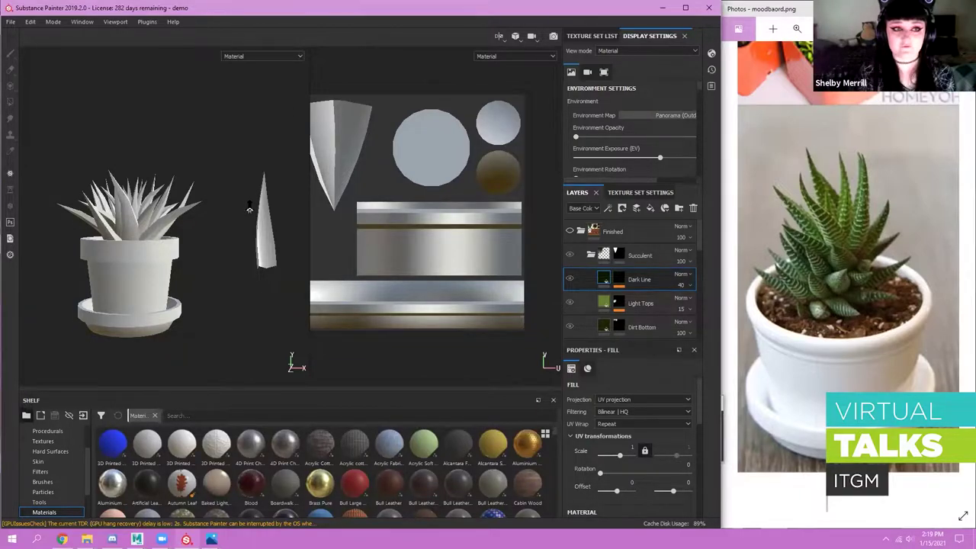
right_click_drag(250, 207, 254, 166, "alt")
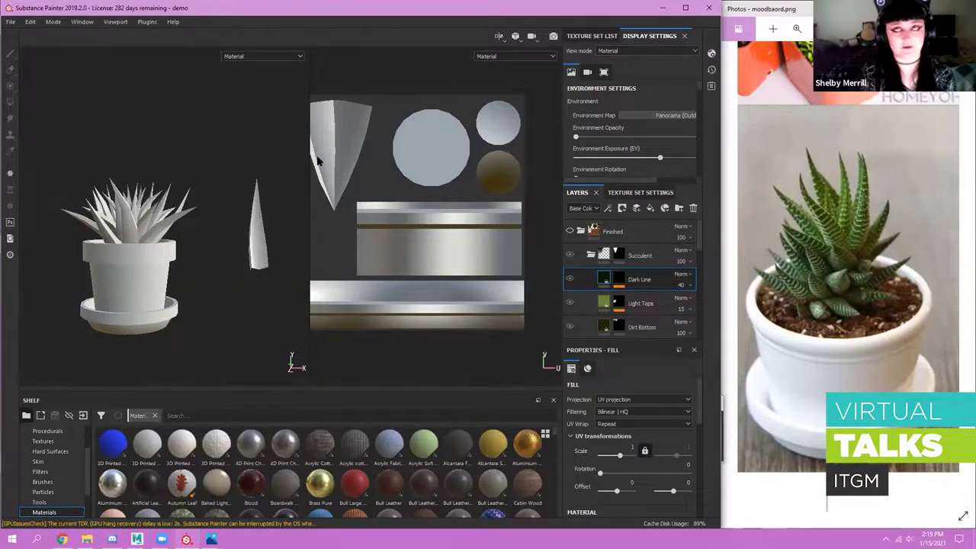
key("c")
middle_click_drag(260, 151, 271, 154, "alt")
right_click_drag(271, 154, 268, 189, "alt")
right_click_drag(233, 159, 226, 72, "alt")
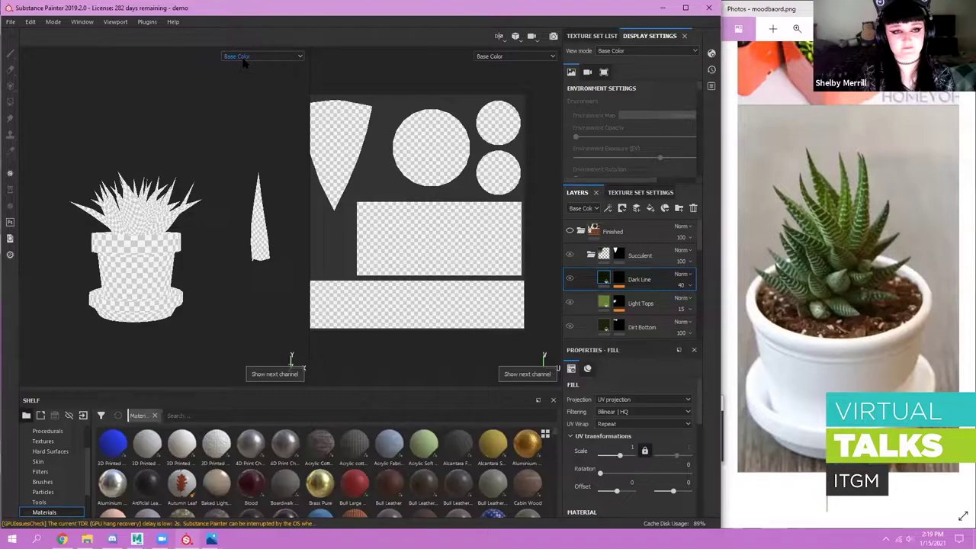
left_click(242, 58)
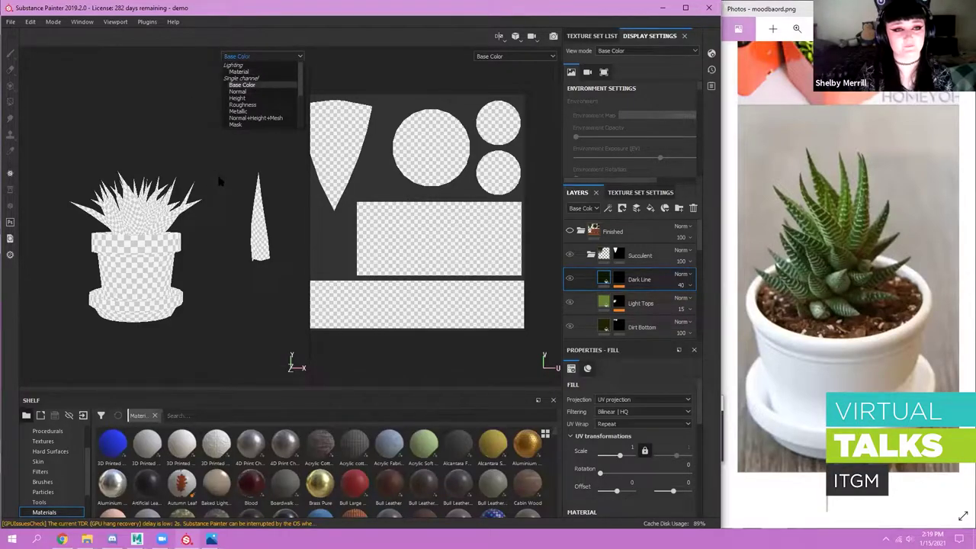
left_click(286, 207)
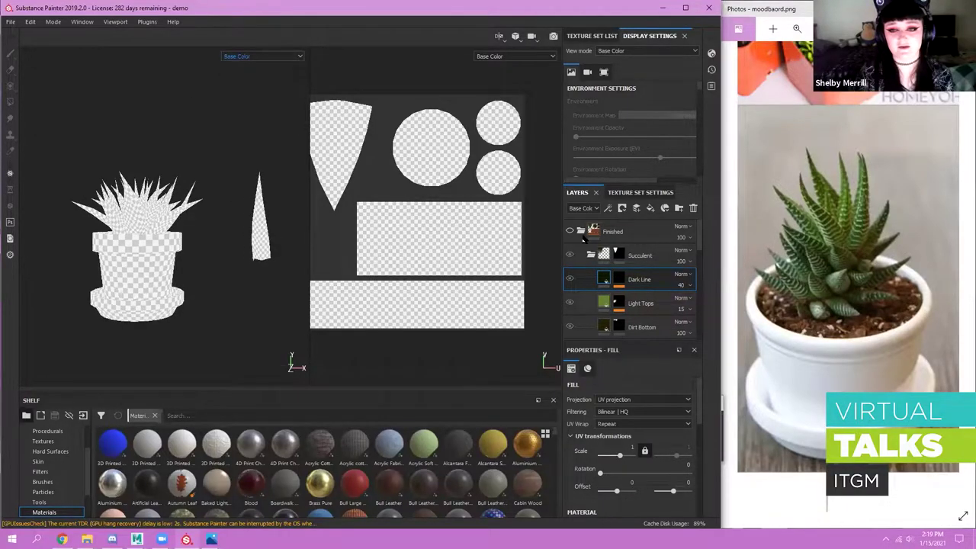
- Collapse the Finished layer folder and compare the lit Material view with the Base Color view, ending on Base Color
left_click(582, 232)
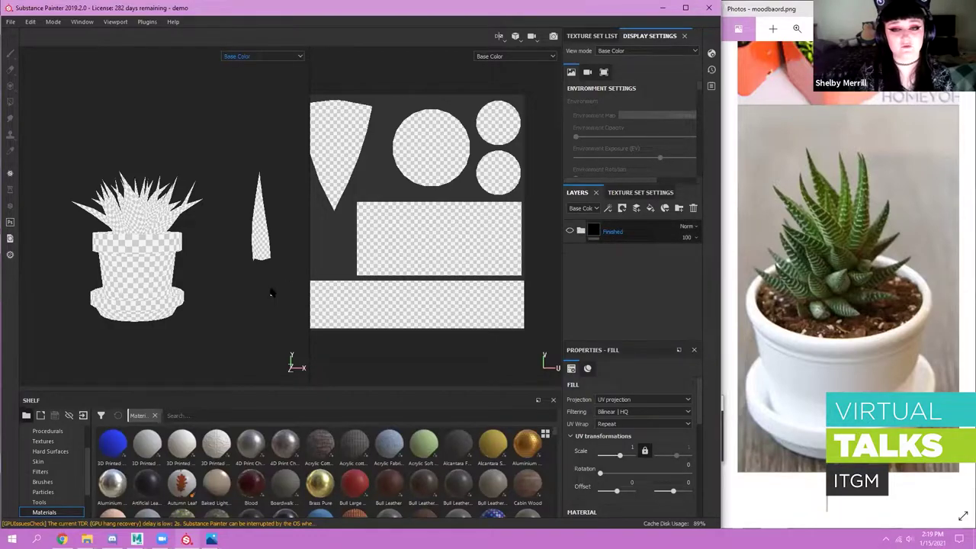
key("m")
left_click_drag(150, 253, 188, 291, "alt")
right_click_drag(188, 291, 168, 271, "alt")
left_click_drag(168, 272, 212, 248, "alt")
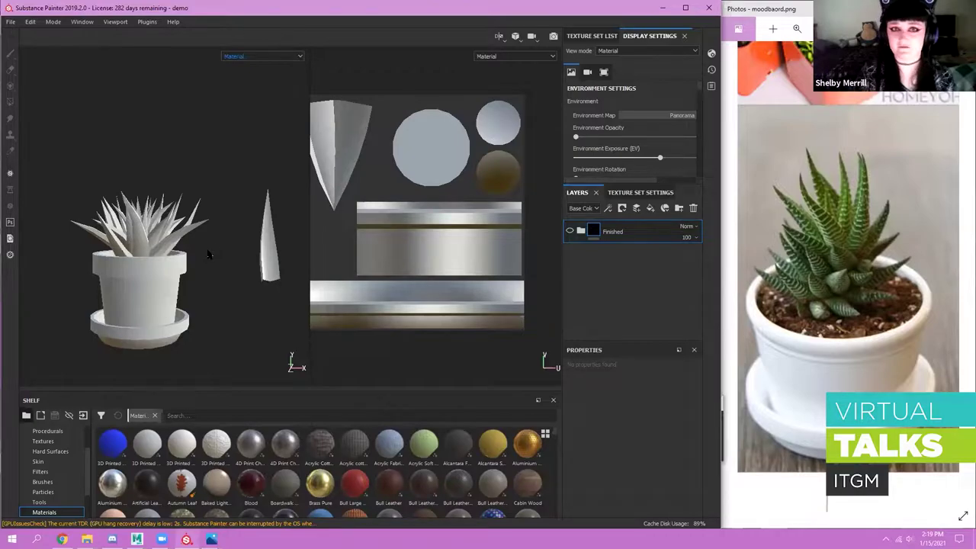
key("c")
scroll(255, 274, "up", 2)
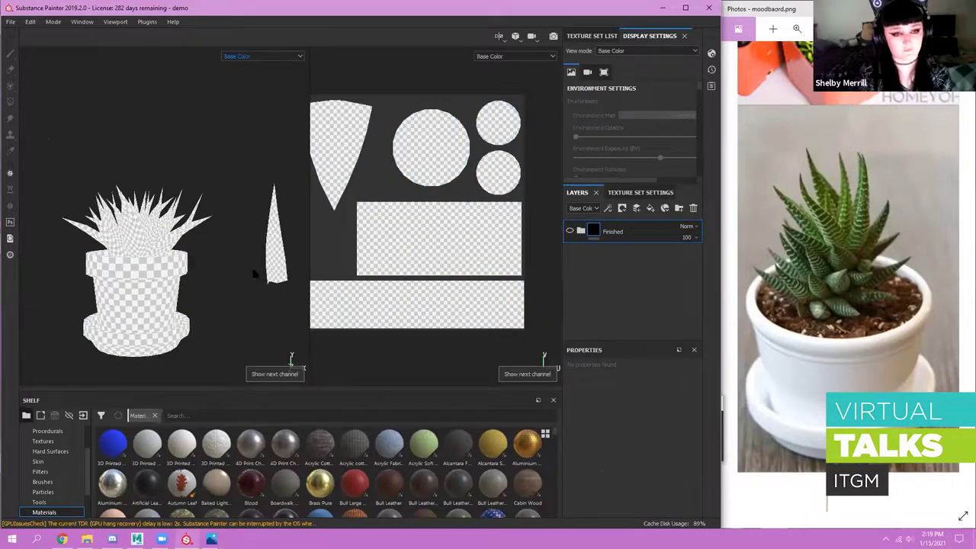
scroll(283, 235, "down", 2)
- Remove the Normal, Height, Roughness and Metallic channels from the texture set, keeping only Base Color
left_click(650, 193)
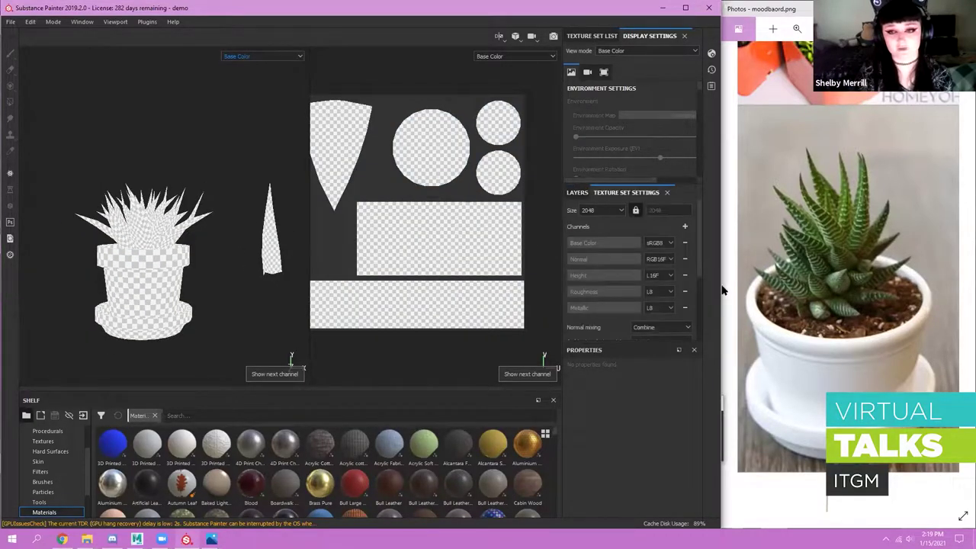
left_click(684, 260)
left_click(684, 260)
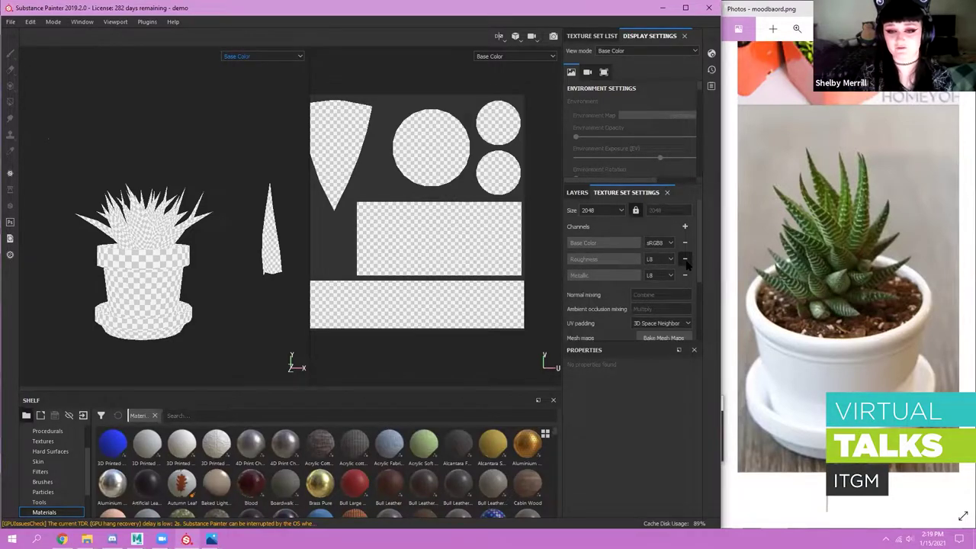
left_click(685, 260)
left_click(684, 260)
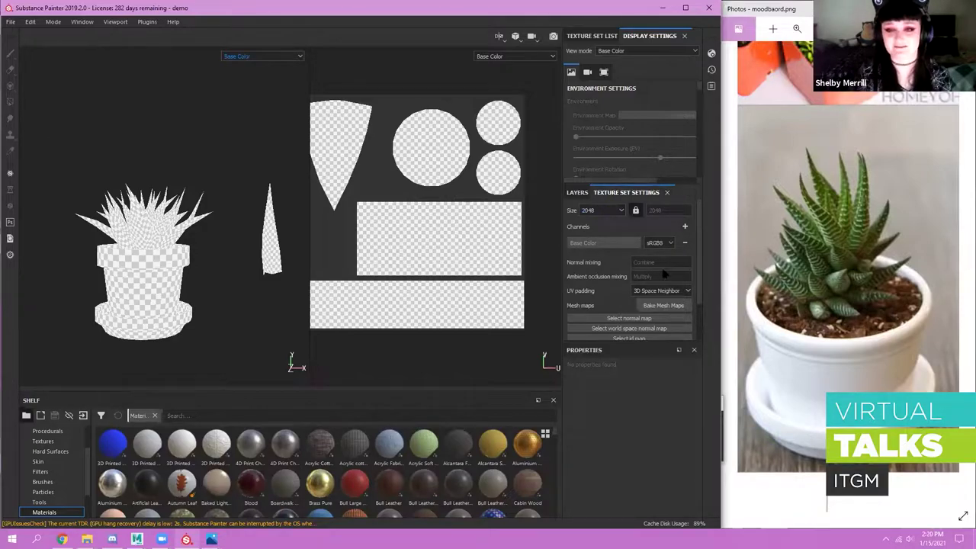
- Add a new folder above the Finished folder in the layer stack and name it POt
left_click(581, 194)
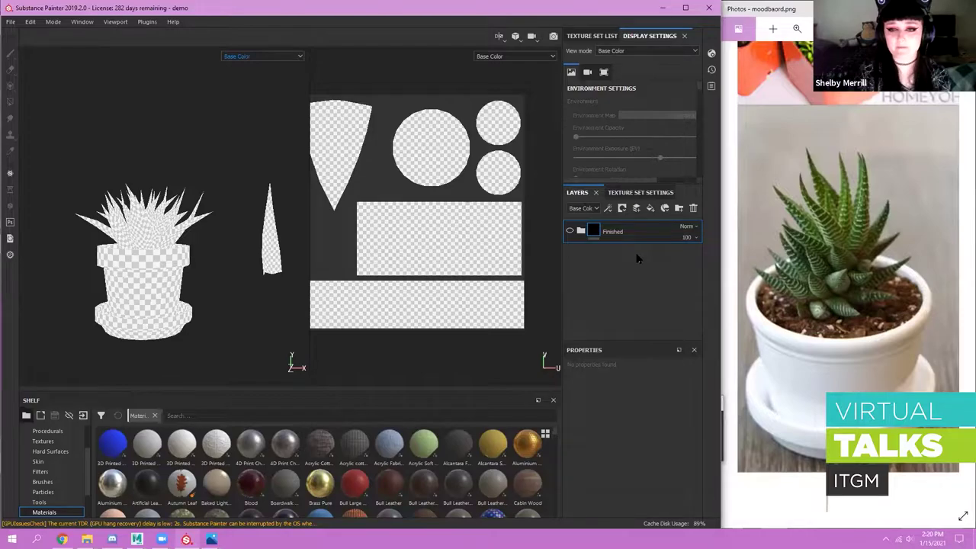
left_click(679, 207)
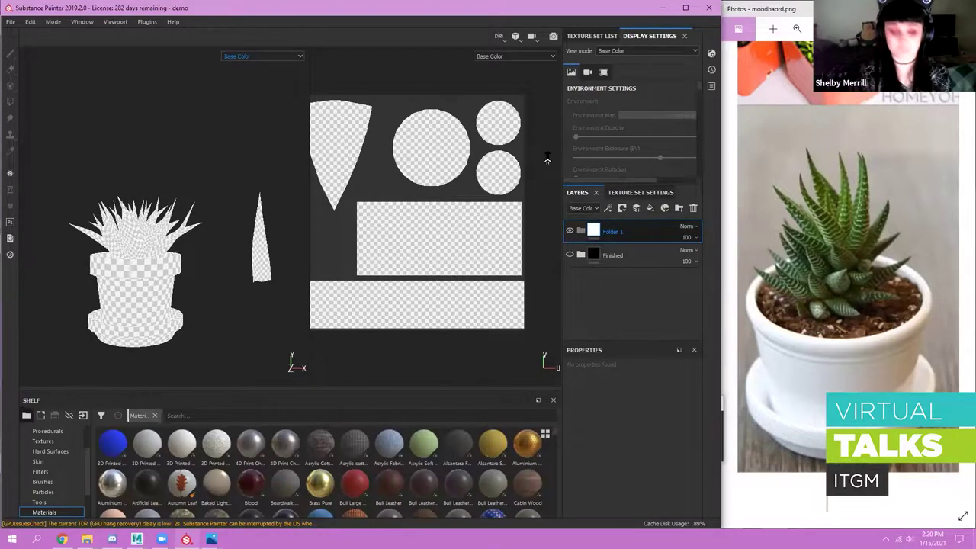
type("POt")
key("Return")
- Reframe the 3D and UV views and expand the Finished folder to examine its layer organization, leaving it collapsed and hidden
right_click_drag(230, 260, 231, 245, "alt")
middle_click_drag(230, 244, 205, 188, "alt")
right_click_drag(196, 200, 212, 218, "alt")
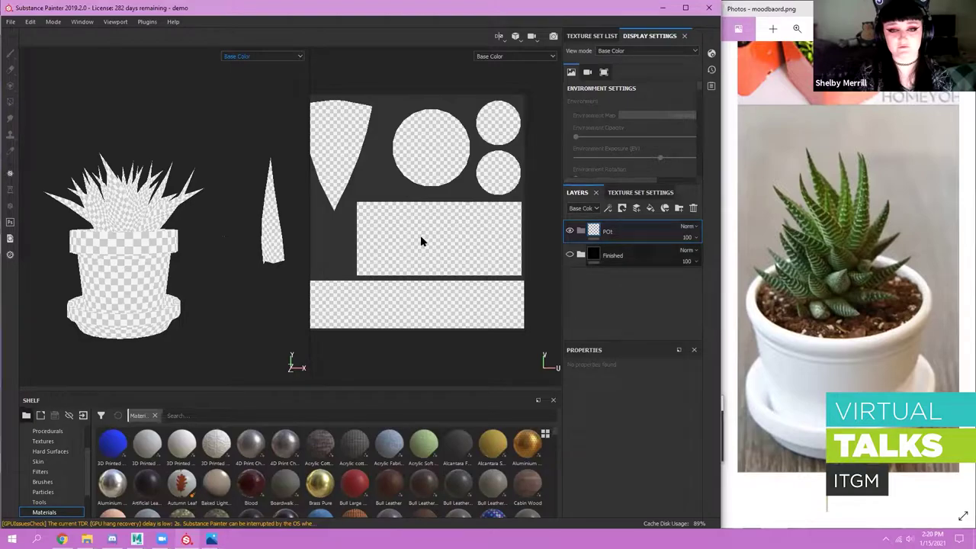
middle_click_drag(406, 237, 436, 244, "alt")
right_click_drag(436, 244, 429, 233, "alt")
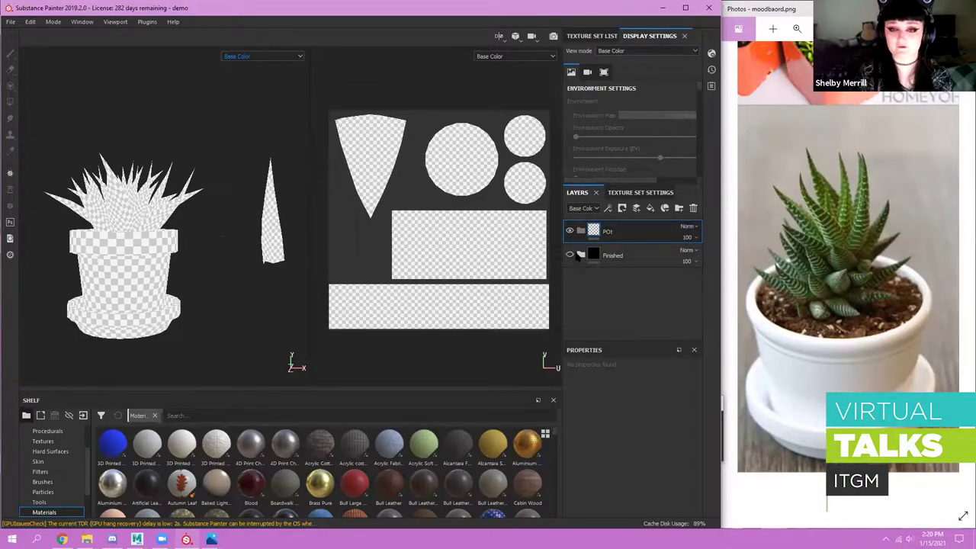
left_click(571, 254)
left_click(570, 255)
left_click(581, 255)
left_click(591, 279)
scroll(635, 279, "down", 1)
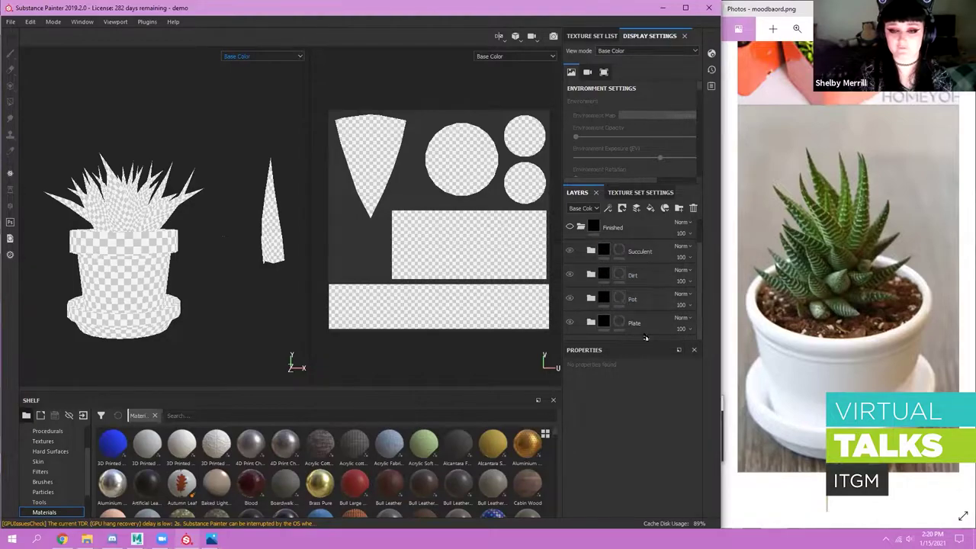
left_click(592, 253)
left_click(591, 250)
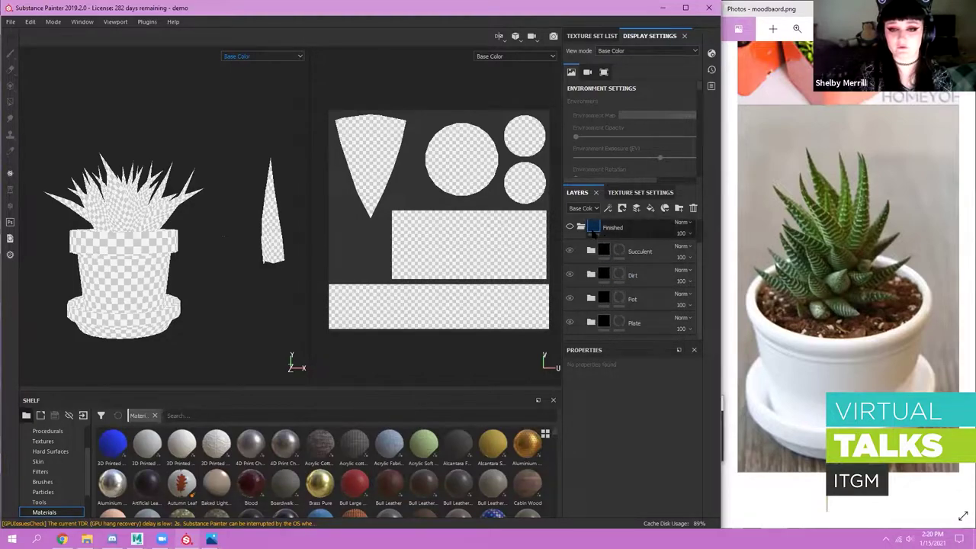
left_click(582, 227)
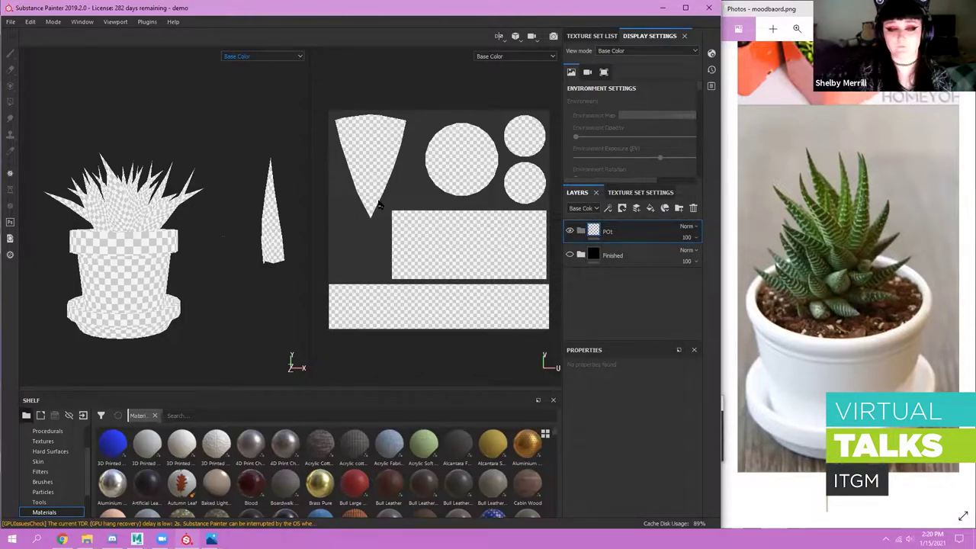
- Add a black mask to the POt folder
middle_click_drag(355, 179, 344, 193, "alt")
mouse_move(344, 194)
right_mouse_down("alt")
mouse_move(453, 249)
mouse_move(330, 199)
right_mouse_up("alt")
left_click_drag(311, 190, 299, 187)
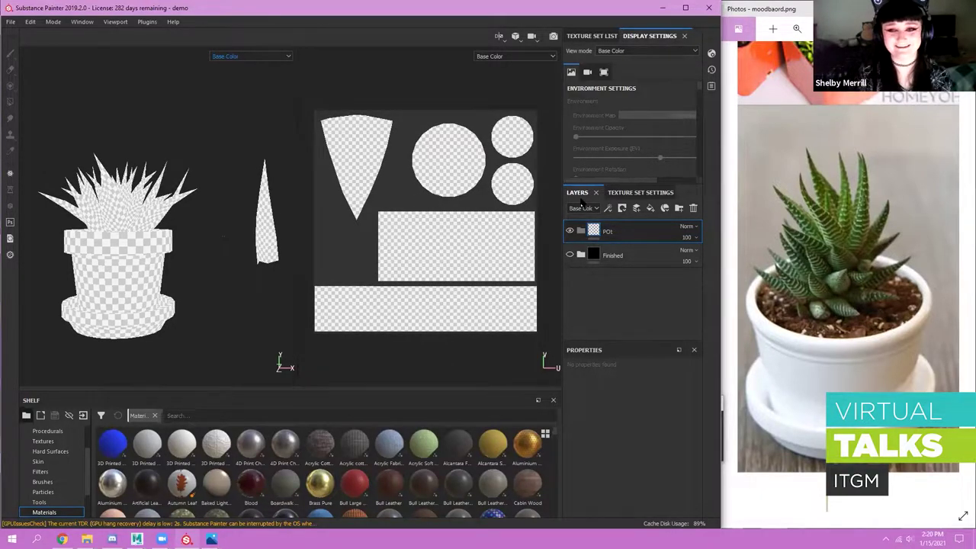
right_click(634, 232)
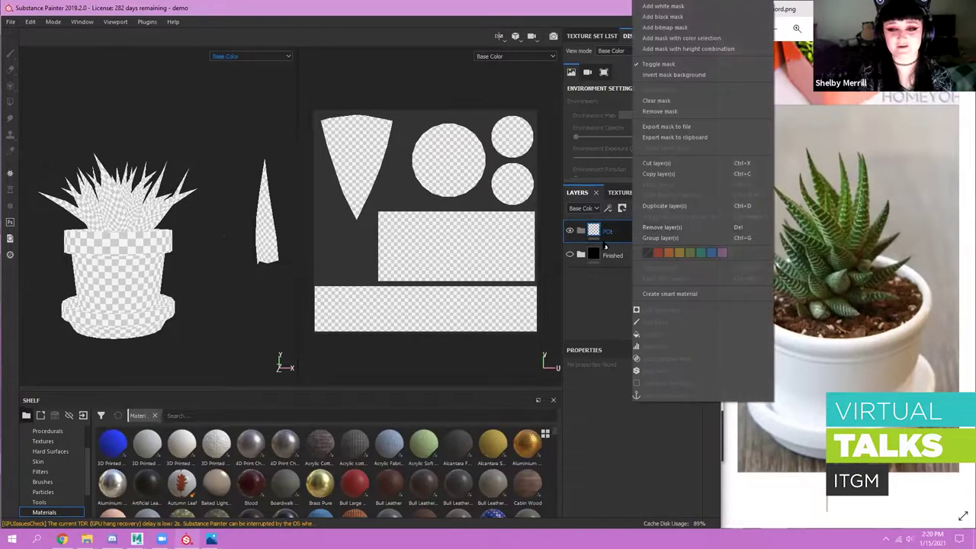
left_click(673, 17)
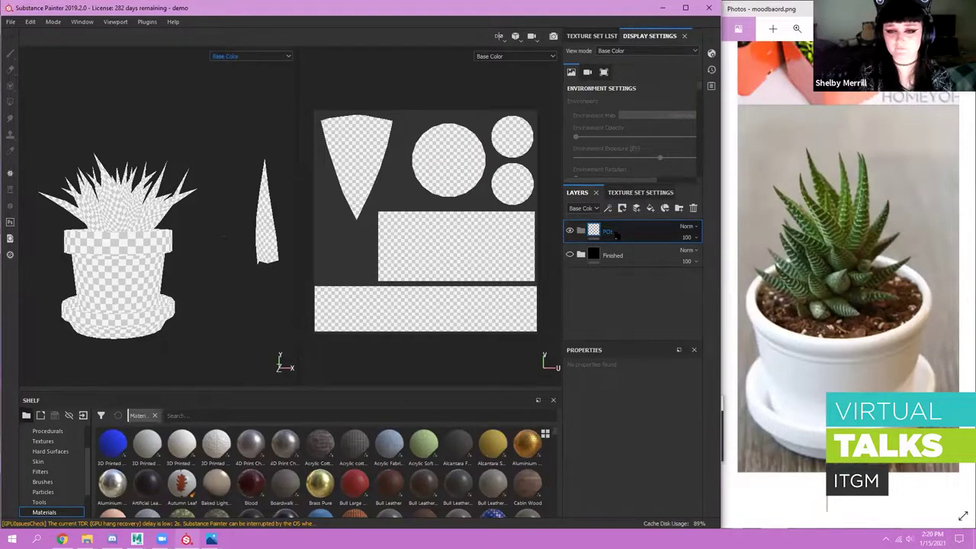
right_click(614, 232)
left_click(590, 284)
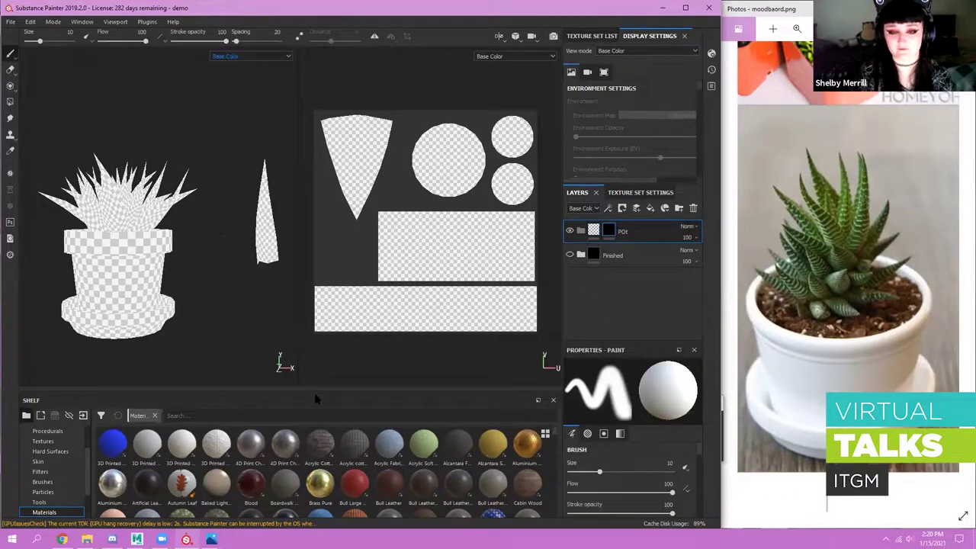
- Fill the large rectangular UV island of the pot body white in the POt folder's mask using Polygon Fill
left_click(10, 103)
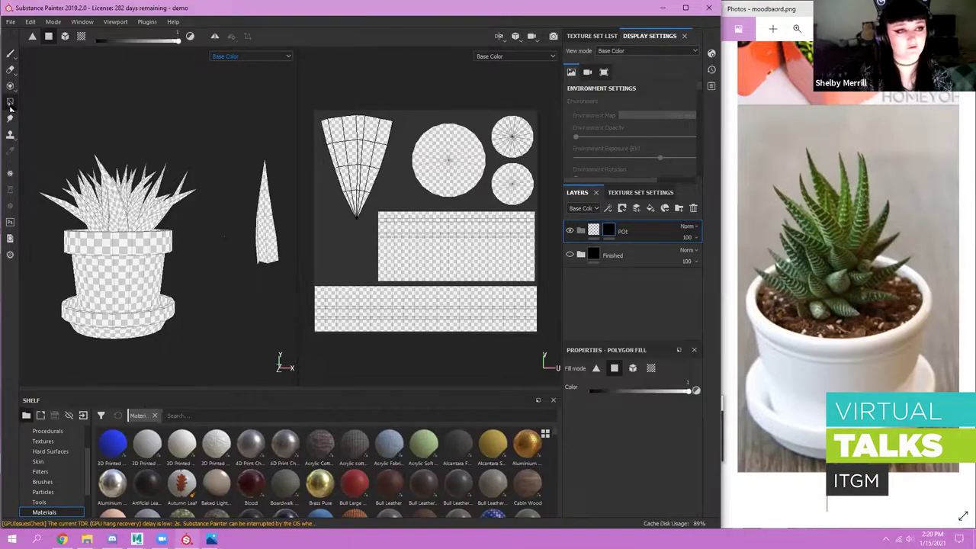
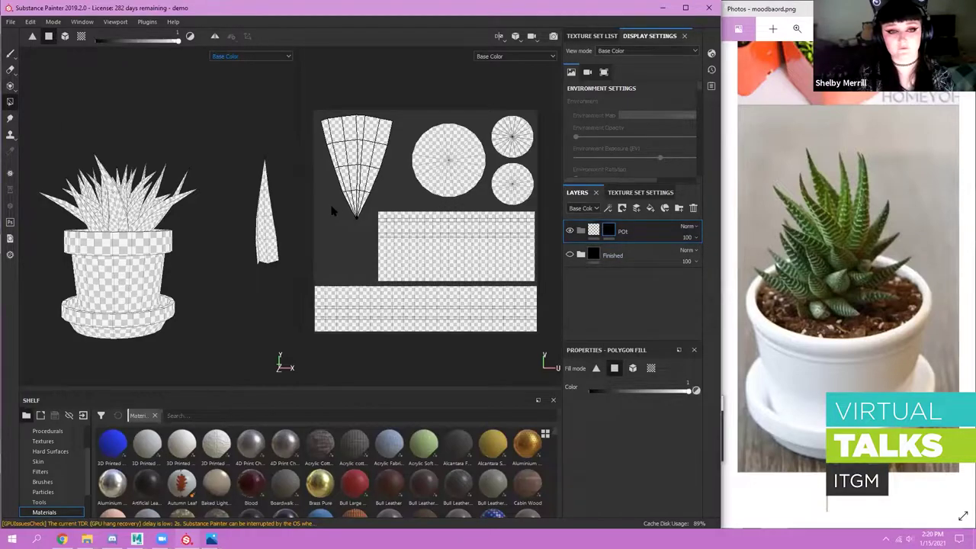
middle_click_drag(368, 229, 348, 222, "alt")
right_click_drag(345, 221, 535, 280, "alt")
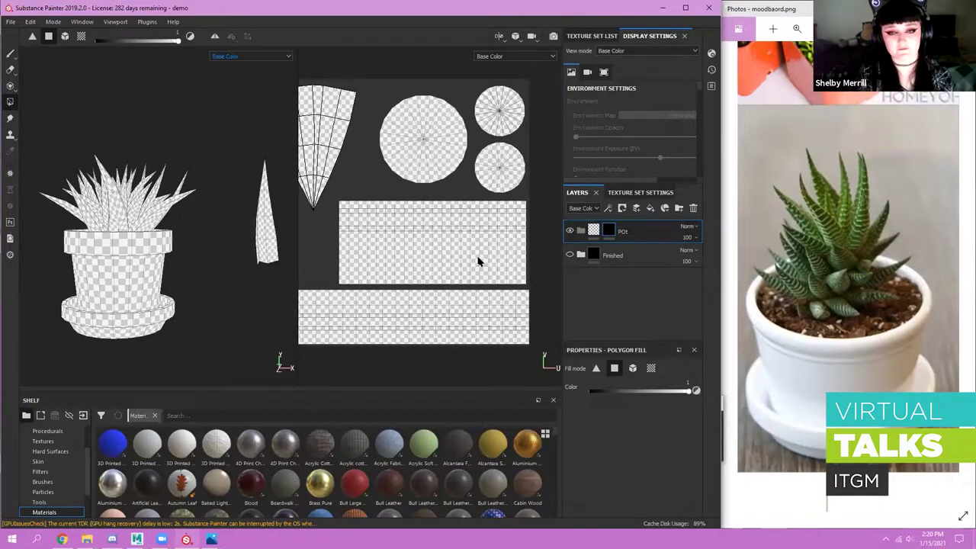
scroll(479, 261, "up", 1)
left_click_drag(526, 286, 543, 278)
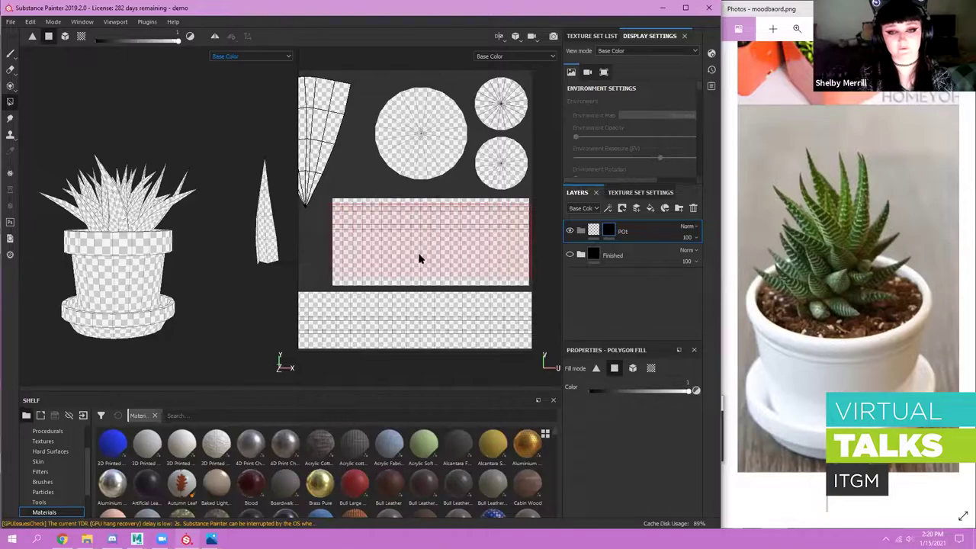
left_click_drag(328, 205, 547, 288)
left_click_drag(240, 239, 235, 244, "alt")
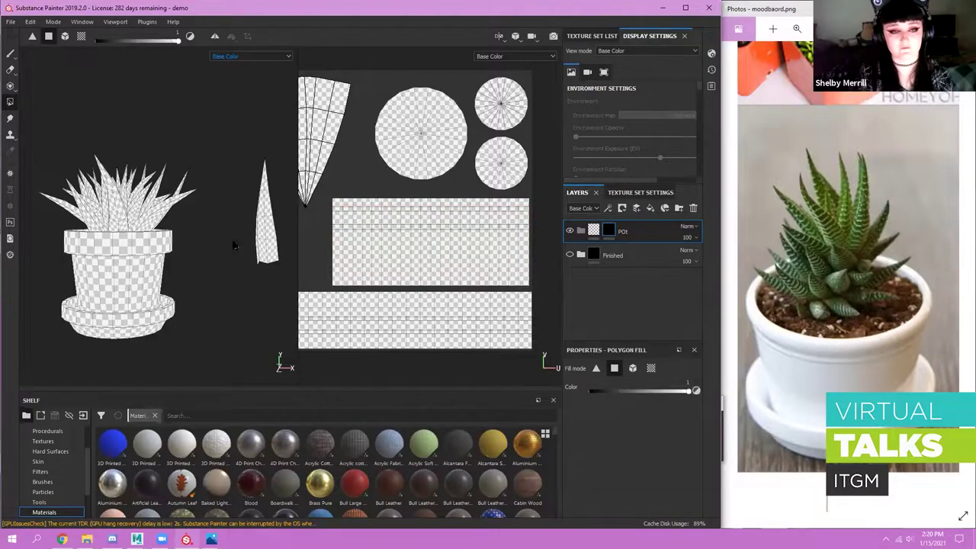
- Bring the potted snake plant and its color swatches into view on the moodboard, and add a fill layer inside the POt folder
left_click(591, 233)
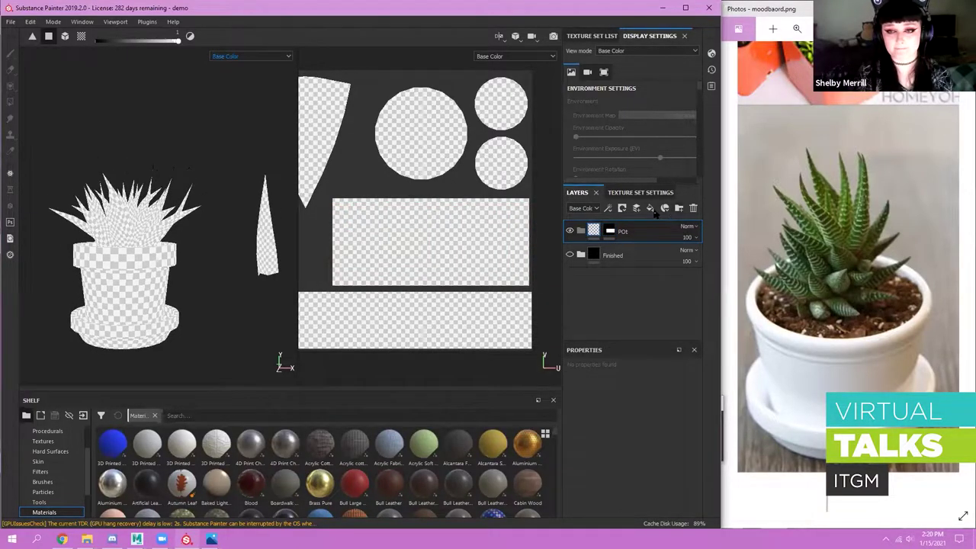
scroll(811, 348, "down", 5)
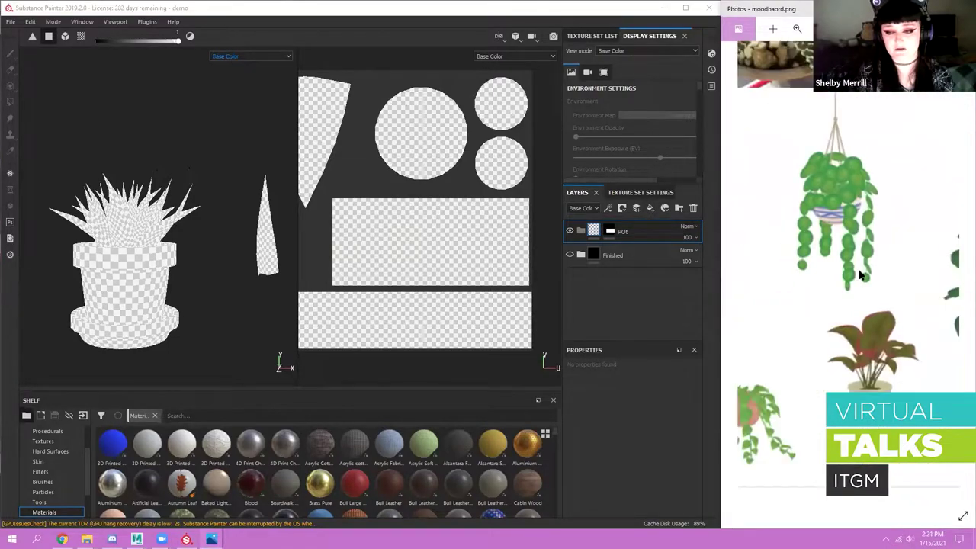
left_click_drag(811, 343, 943, 305)
mouse_move(739, 456)
left_mouse_down()
mouse_move(835, 424)
mouse_move(843, 455)
mouse_move(841, 354)
left_mouse_up()
scroll(846, 424, "up", 3)
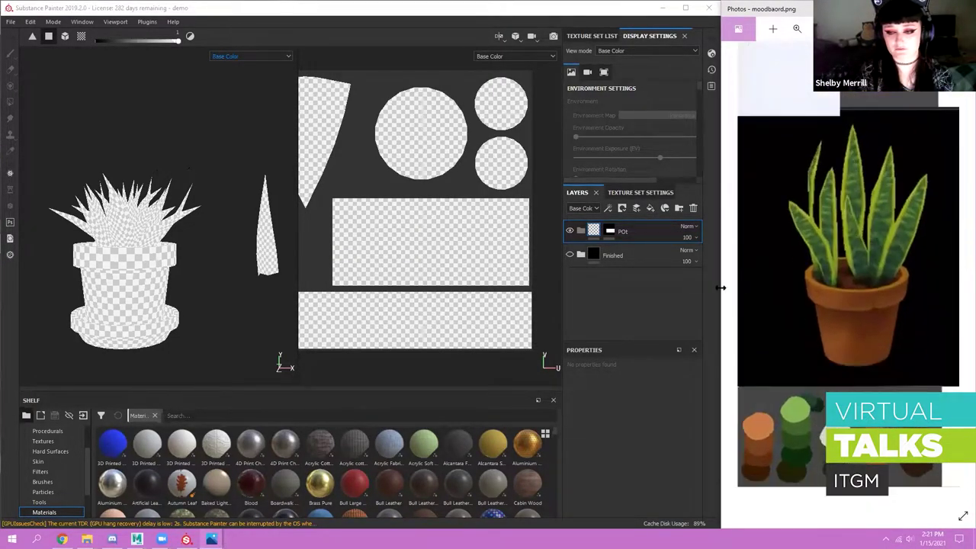
left_click(650, 231)
left_click(651, 210)
left_click_drag(617, 231, 630, 257)
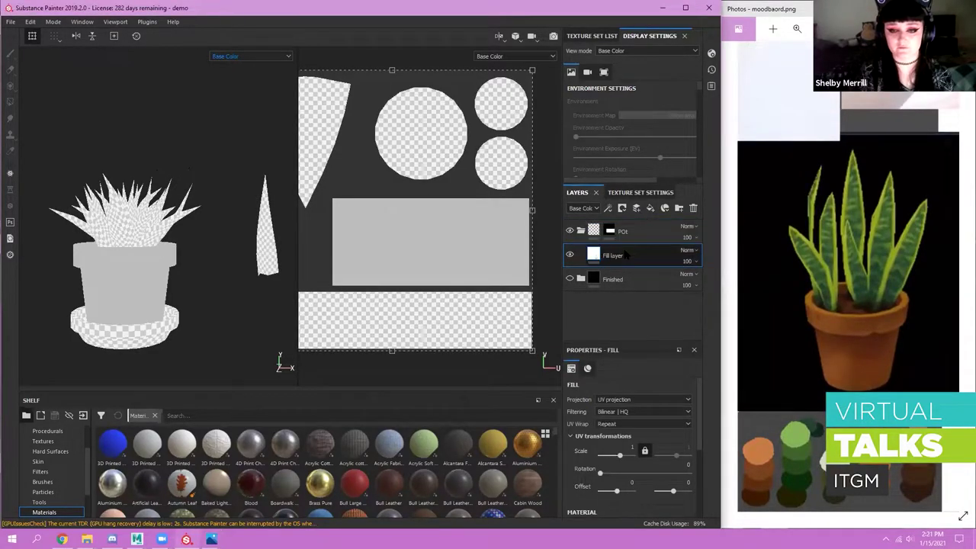
- Sample a terracotta brown from the moodboard's orange swatches as the new fill layer's base color
scroll(632, 468, "down", 3)
left_click(632, 470)
left_click_drag(683, 353, 757, 478)
left_click(778, 441)
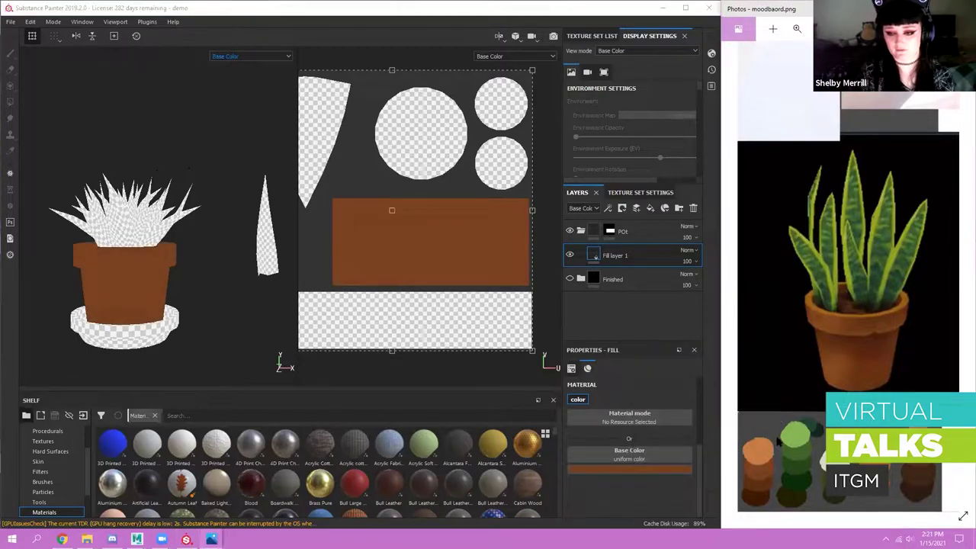
- Lighten the pot fill layer's base color slightly to about RGB 0.283, 0.086, 0.031
scroll(763, 466, "up", 1)
scroll(760, 470, "up", 2)
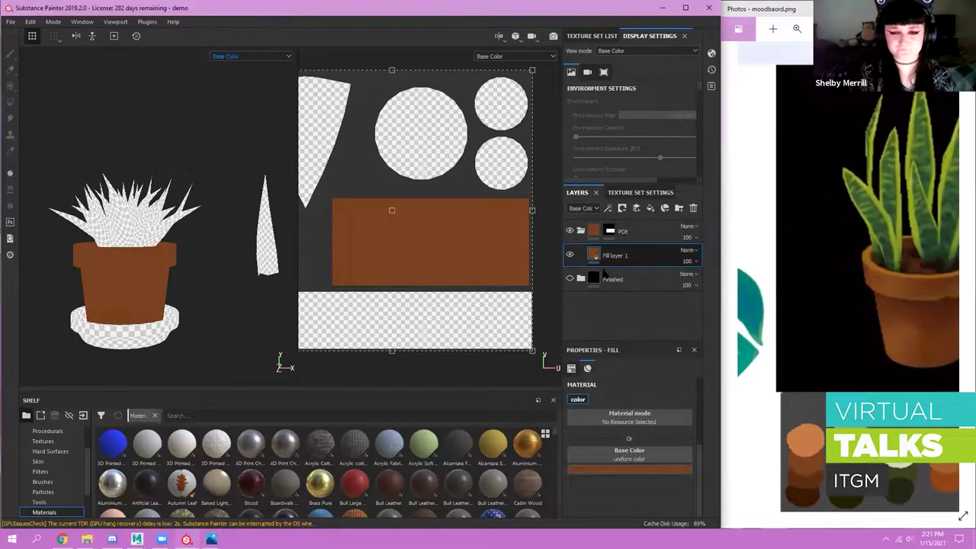
left_click(638, 469)
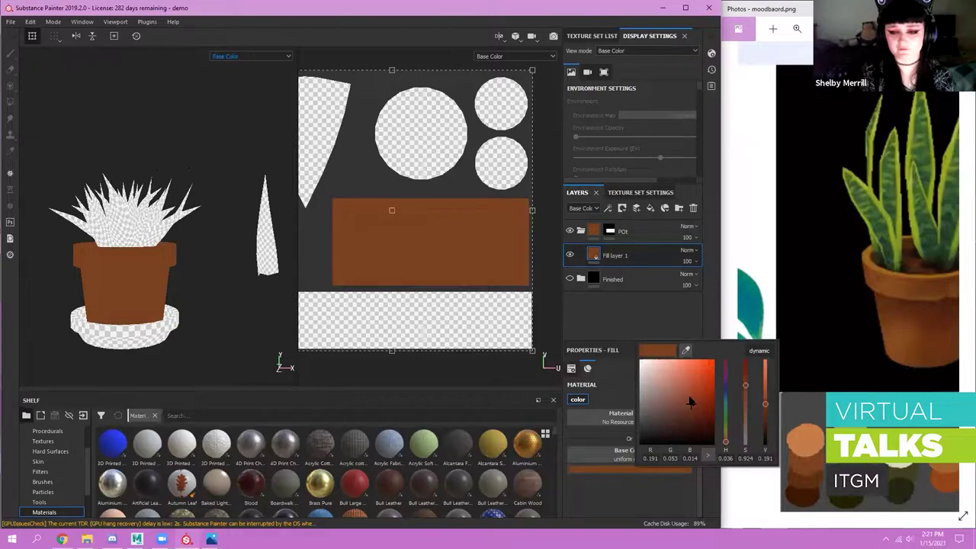
left_click(690, 396)
left_click_drag(688, 398, 686, 397)
left_click(631, 308)
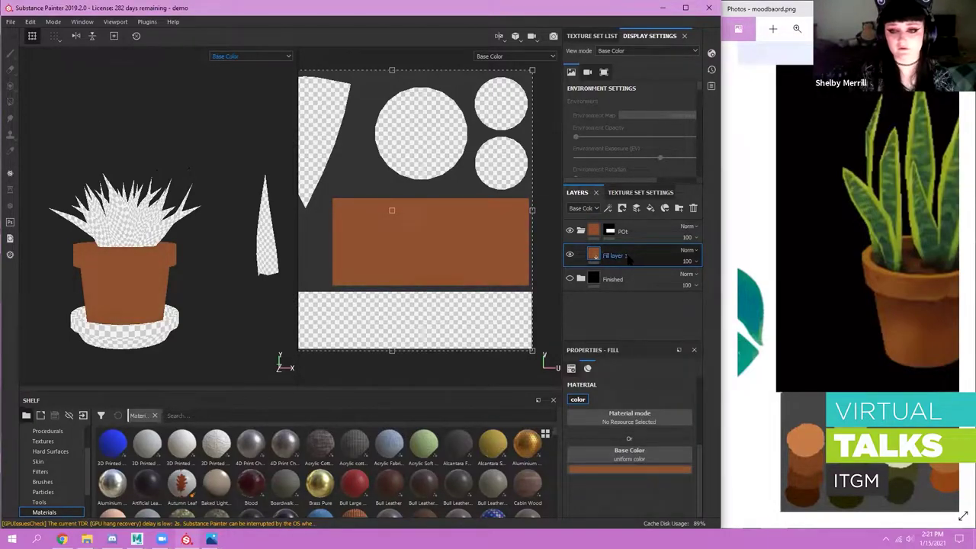
- Rename the pot's fill layer to Base Color
double_click(630, 258)
type("Base Color")
key("Return")
- Duplicate the Base Color layer, add a black mask to the copy and name it Shadows
key("ctrl+d")
right_click(632, 254)
left_click(662, 17)
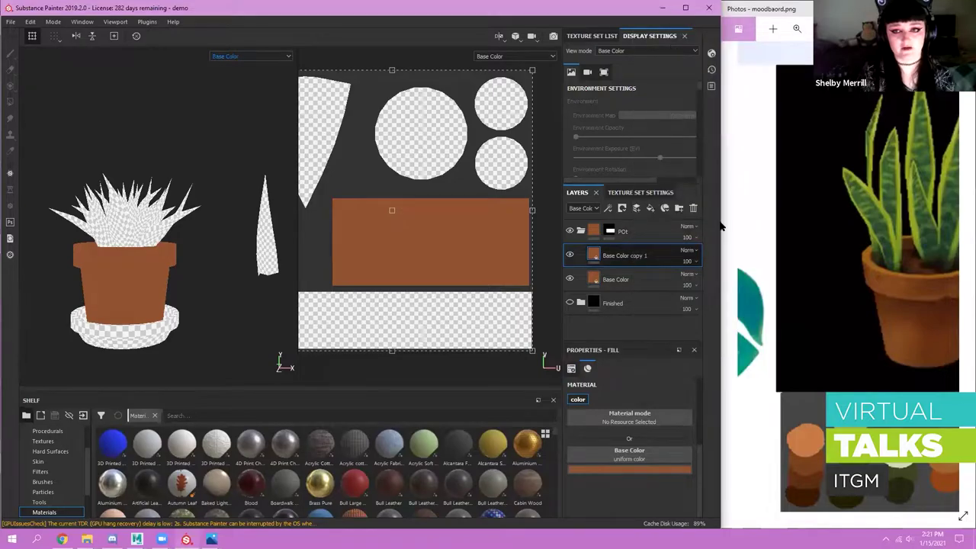
double_click(660, 255)
type("Shadows")
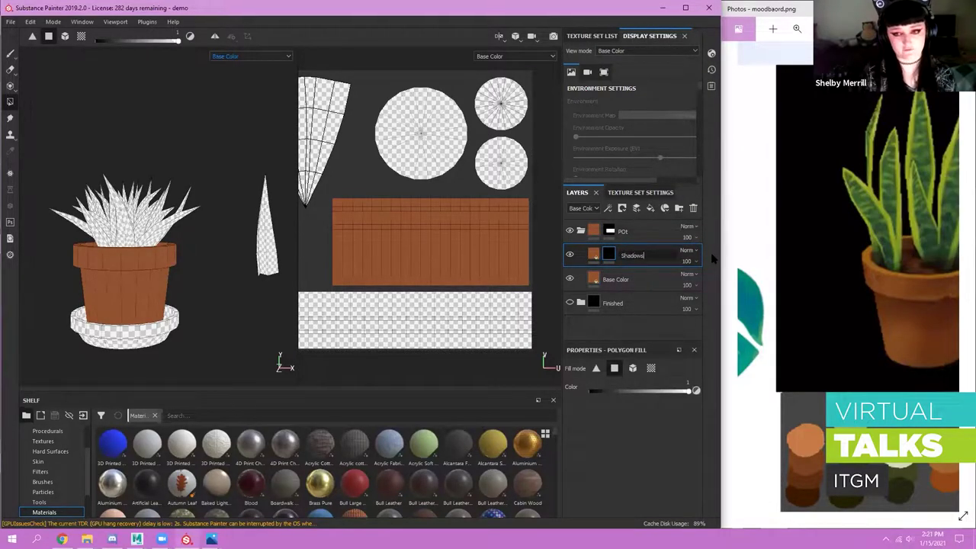
key("Return")
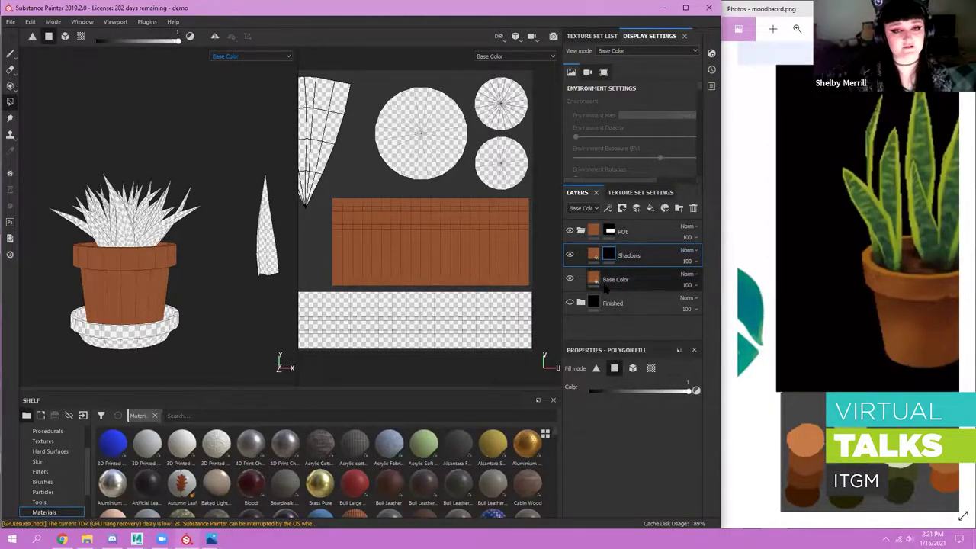
- Frame the potted plant closer in the 3D view, switch to the Paint tool and show the brush presets in the shelf
scroll(437, 170, "down", 3)
scroll(463, 161, "up", 3)
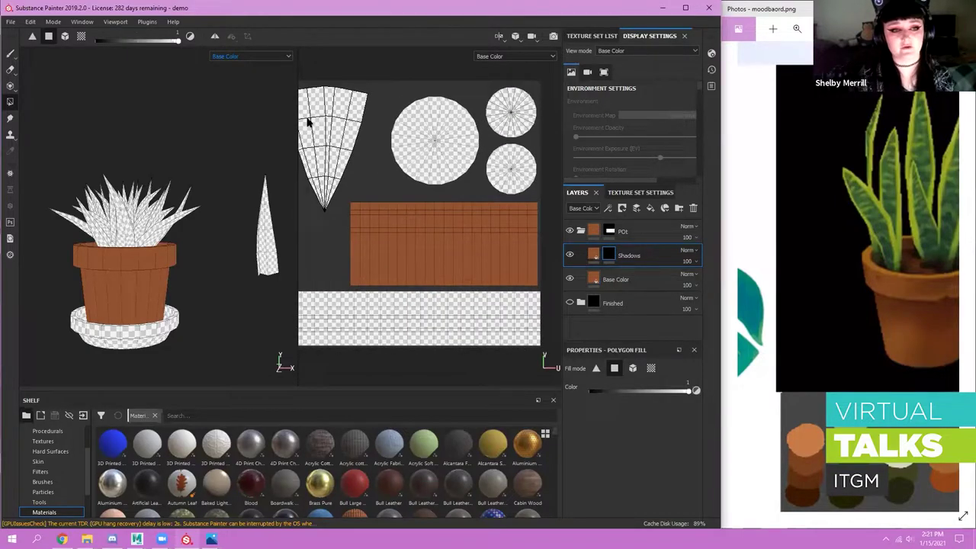
scroll(307, 128, "down", 1)
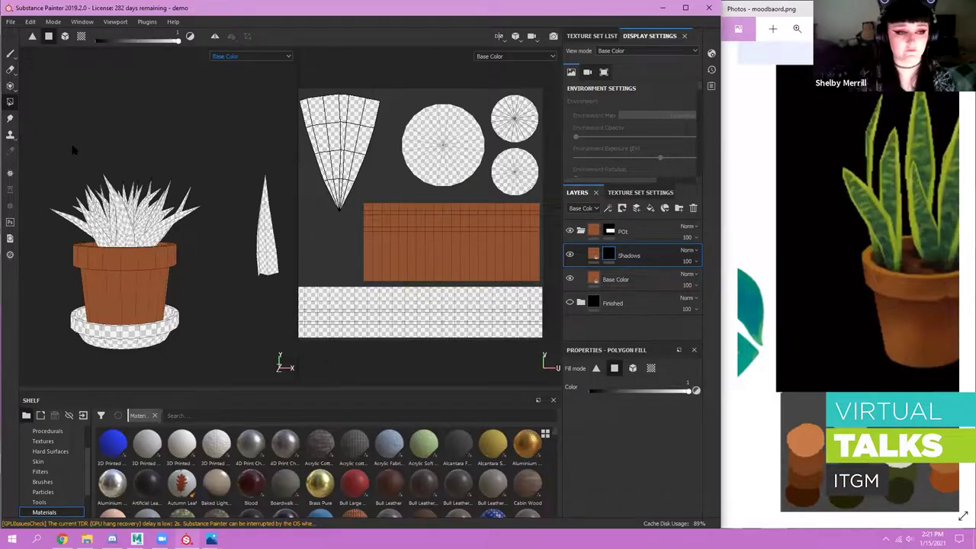
middle_click_drag(211, 222, 248, 192, "alt")
scroll(211, 241, "up", 2)
middle_click_drag(211, 240, 201, 259, "alt")
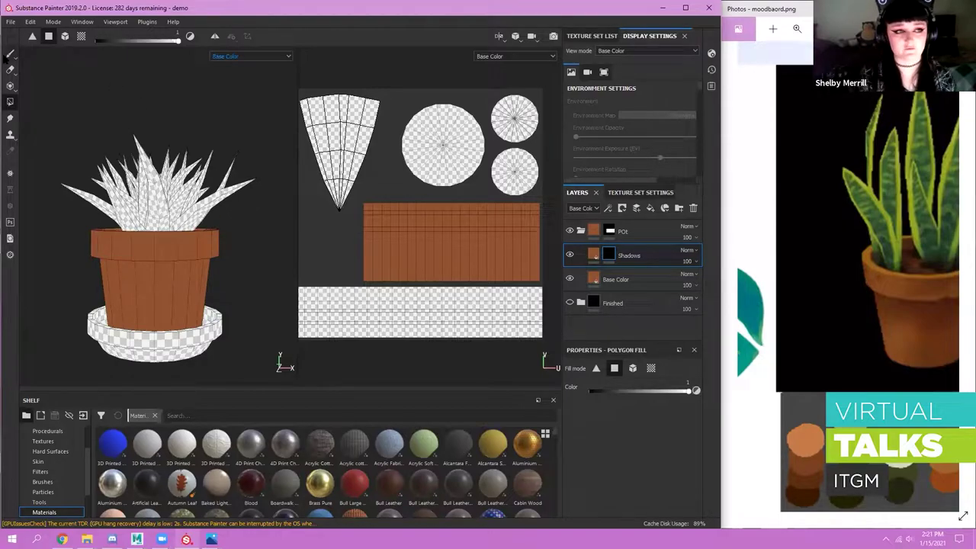
left_click(11, 54)
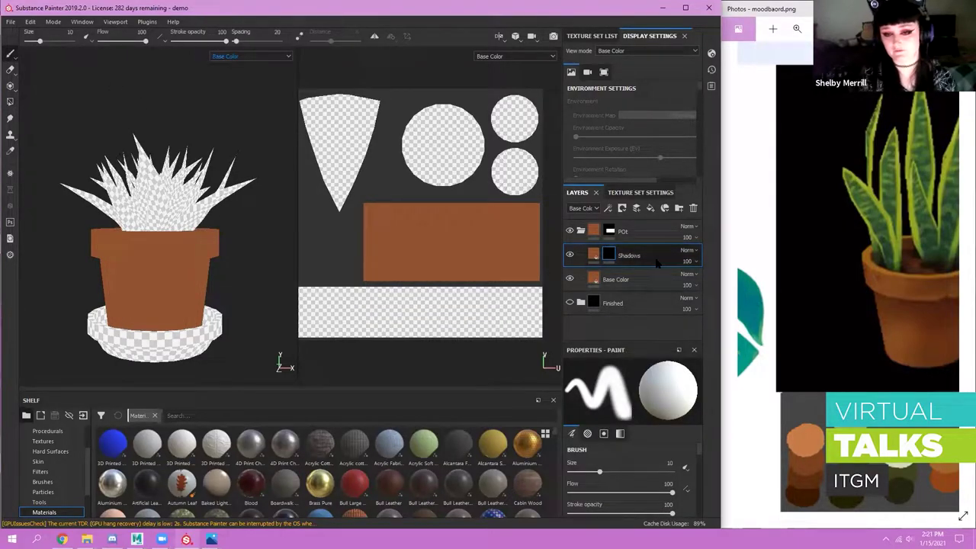
left_click(36, 485)
- Set the Shadows layer's fill to a dark brown sampled from the moodboard swatches, and select its mask
left_click(593, 255)
left_click(644, 469)
left_click(695, 348)
left_click(799, 482)
left_click(653, 511)
left_click(609, 255)
- Try a redder dark brown for the Shadows fill, starting from the pot's base color, and undo and redo the recent changes
left_click_drag(914, 468, 857, 471)
scroll(859, 462, "down", 3)
scroll(859, 460, "up", 2)
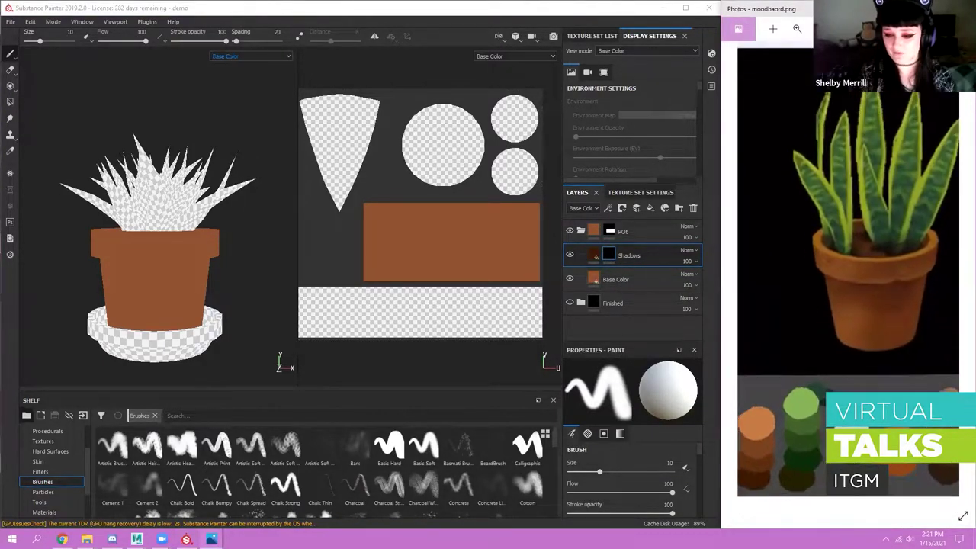
left_click(594, 256)
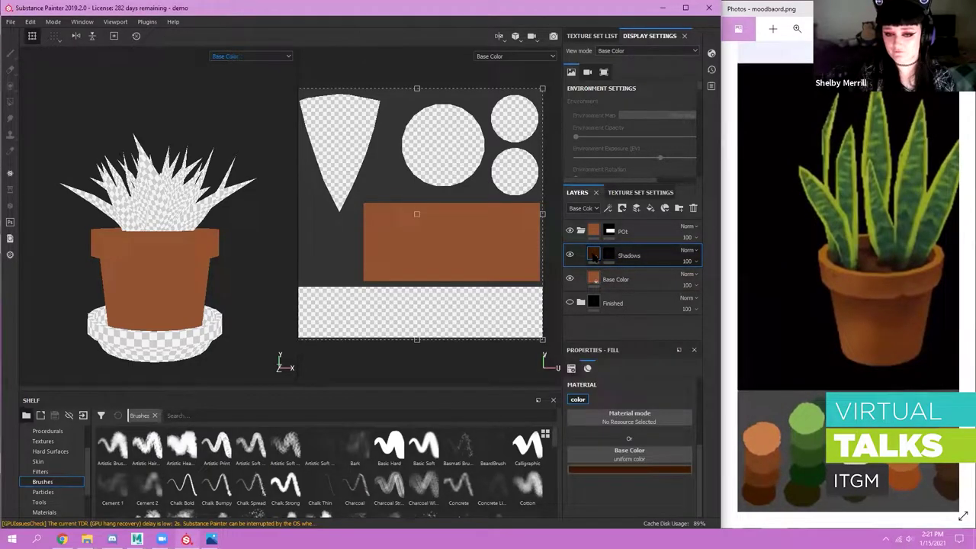
left_click(679, 469)
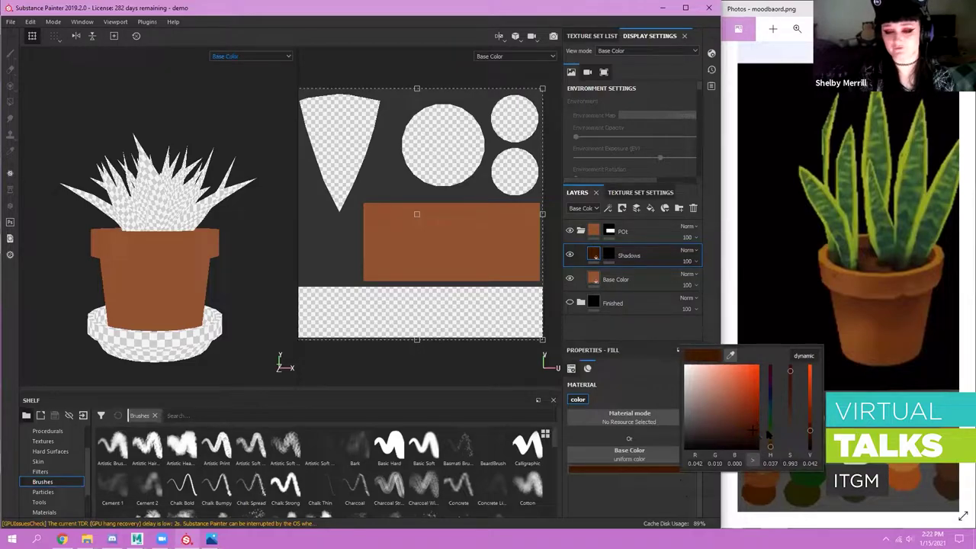
left_click_drag(730, 356, 596, 275)
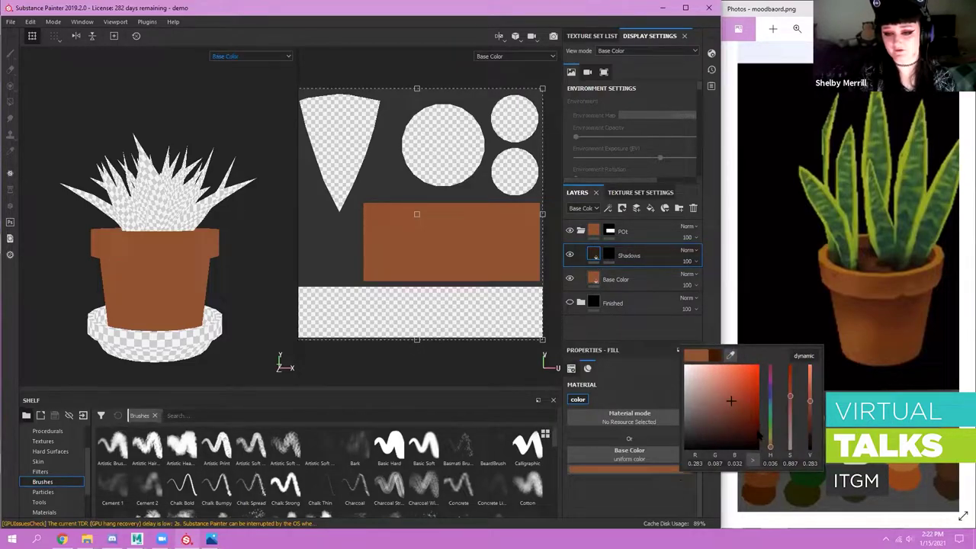
left_click_drag(773, 449, 772, 449)
left_click(750, 429)
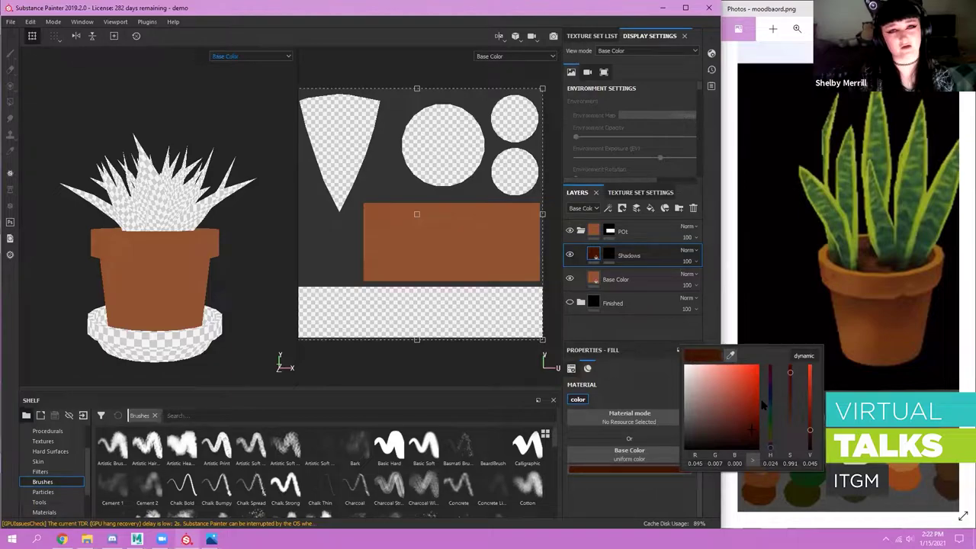
left_click(731, 400)
key("ctrl+z")
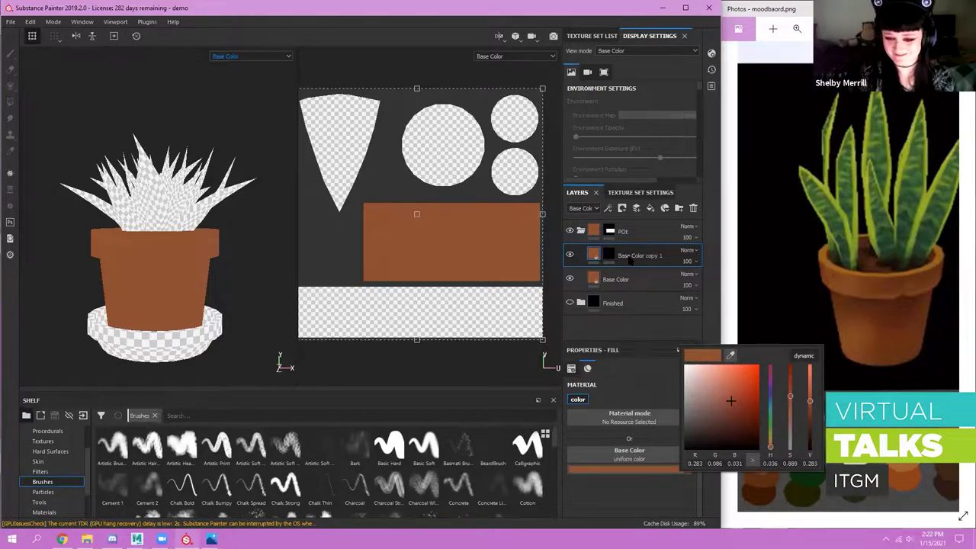
key("ctrl+y")
key("ctrl+y")
- Resample the Shadows fill color from the dark brown at the base of the moodboard's terracotta swatches, and select the layer's mask
left_click(675, 470)
left_click_drag(727, 355, 759, 495)
left_click(609, 254)
- Turn the UV layout so the pot island stands upright, and turn on the mesh wireframe display
mouse_move(424, 176)
left_mouse_down("alt+shift")
mouse_move(458, 192)
mouse_move(454, 179)
left_mouse_up("alt+shift")
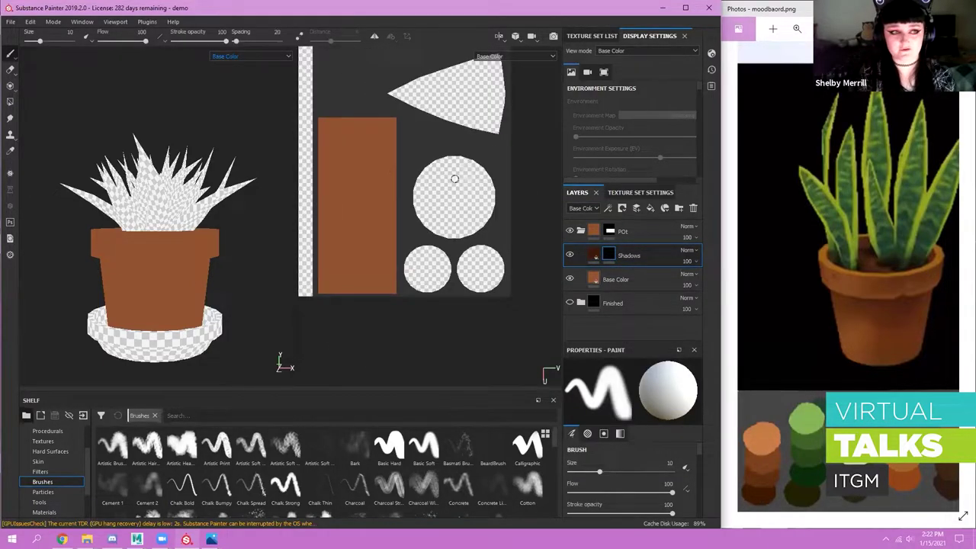
right_click_drag(455, 179, 545, 251, "alt")
middle_click_drag(360, 195, 429, 205, "alt")
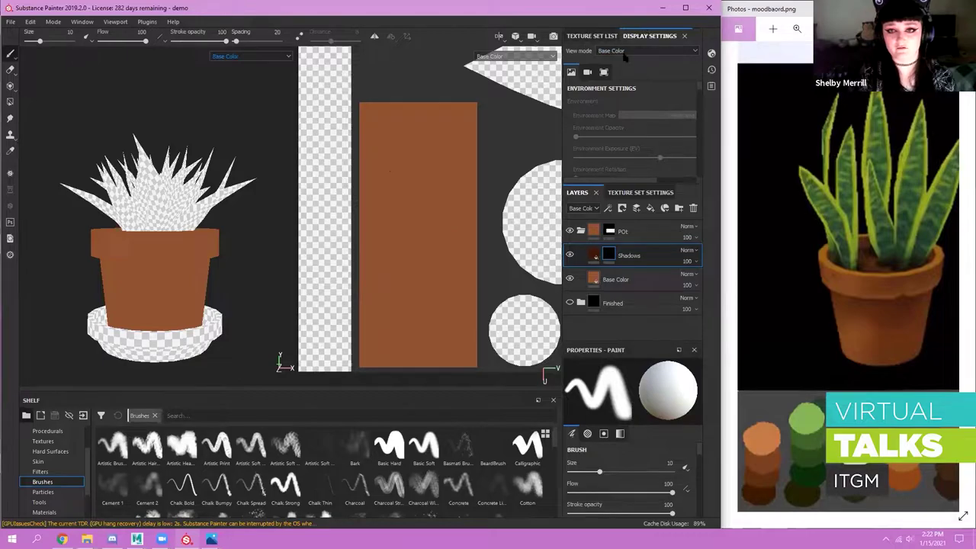
left_click(599, 35)
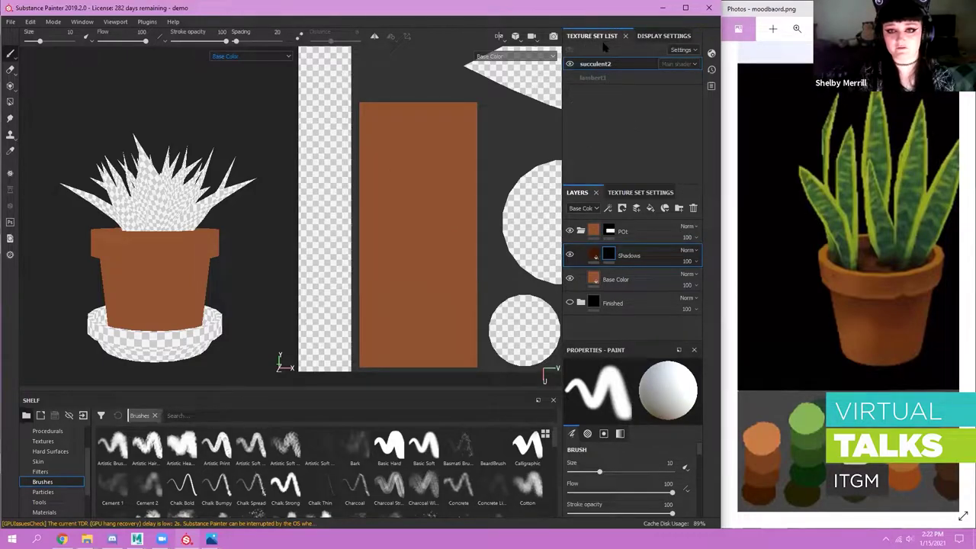
left_click(657, 36)
scroll(649, 128, "down", 6)
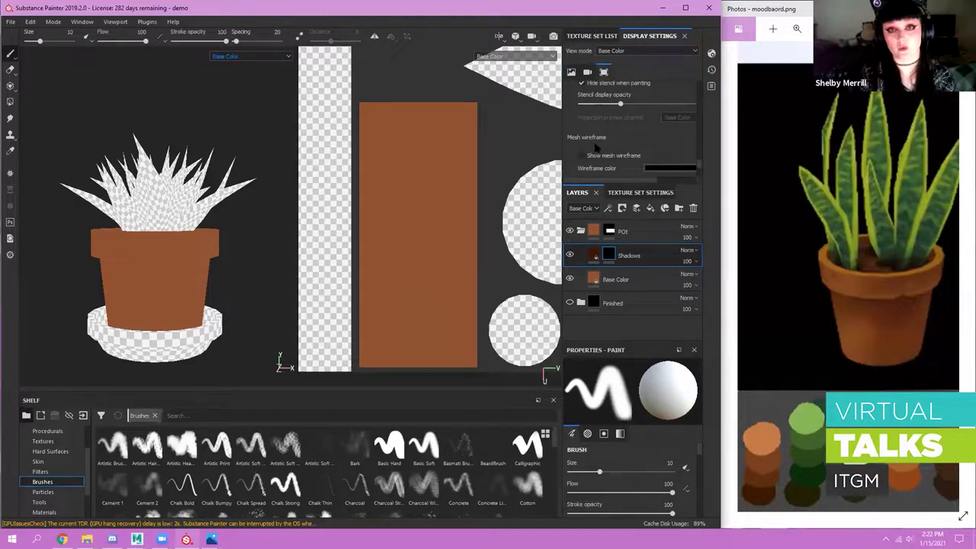
scroll(599, 147, "down", 1)
left_click(585, 126)
scroll(398, 155, "up", 3)
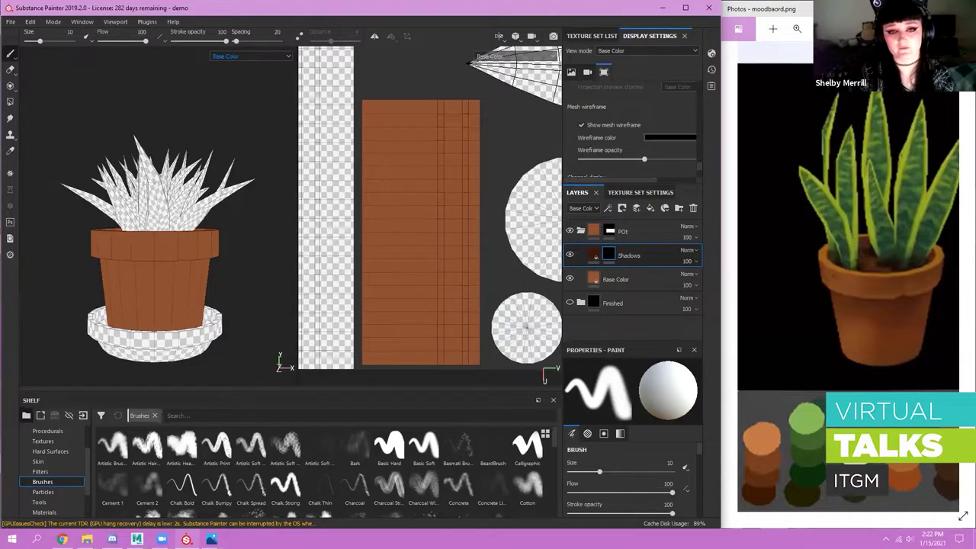
- Enlarge the mask brush to size 54.21 and lower its flow to 6
right_click_drag(417, 112, 427, 104, "ctrl")
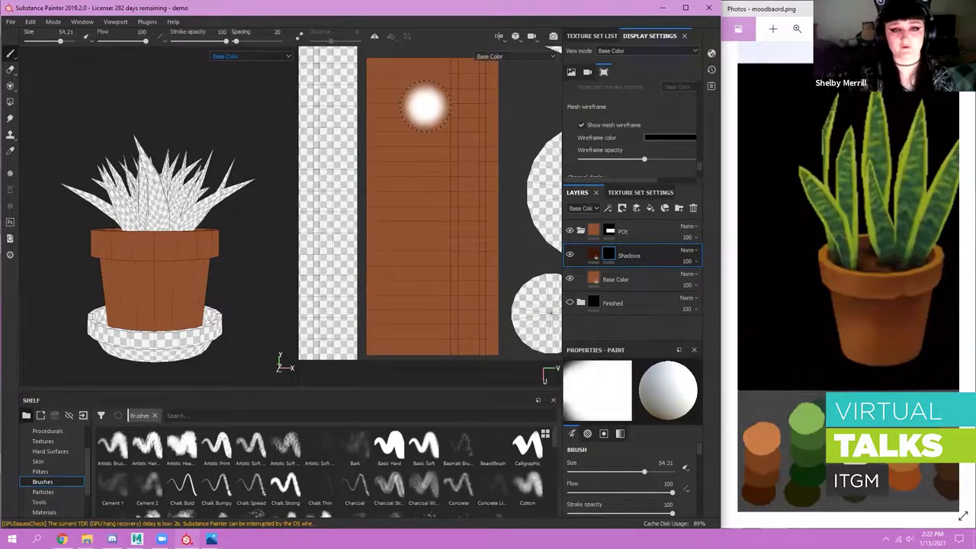
middle_click_drag(425, 105, 420, 105, "alt")
left_click_drag(395, 116, 357, 116, "ctrl")
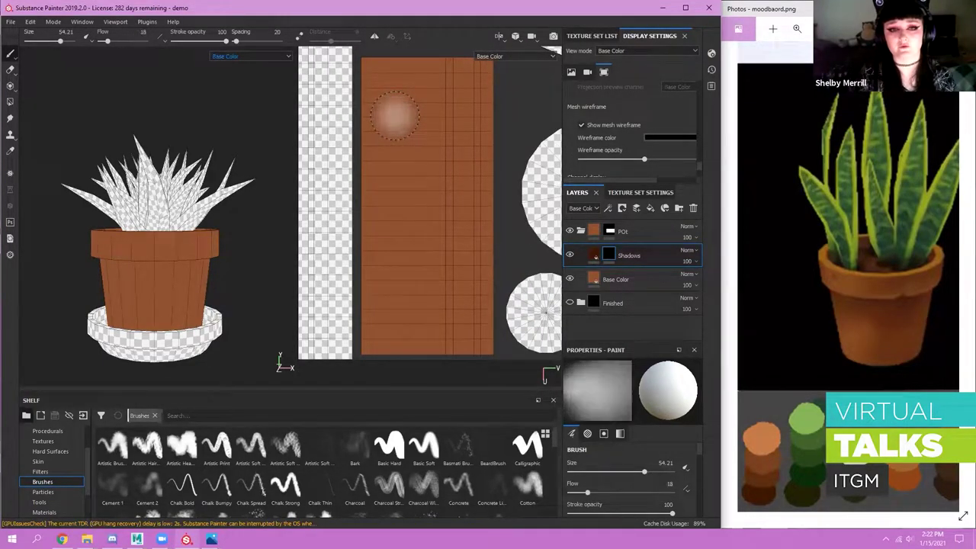
right_click_drag(405, 126, 418, 143, "alt")
left_click_drag(429, 141, 416, 139, "ctrl")
right_click_drag(359, 136, 335, 130, "alt")
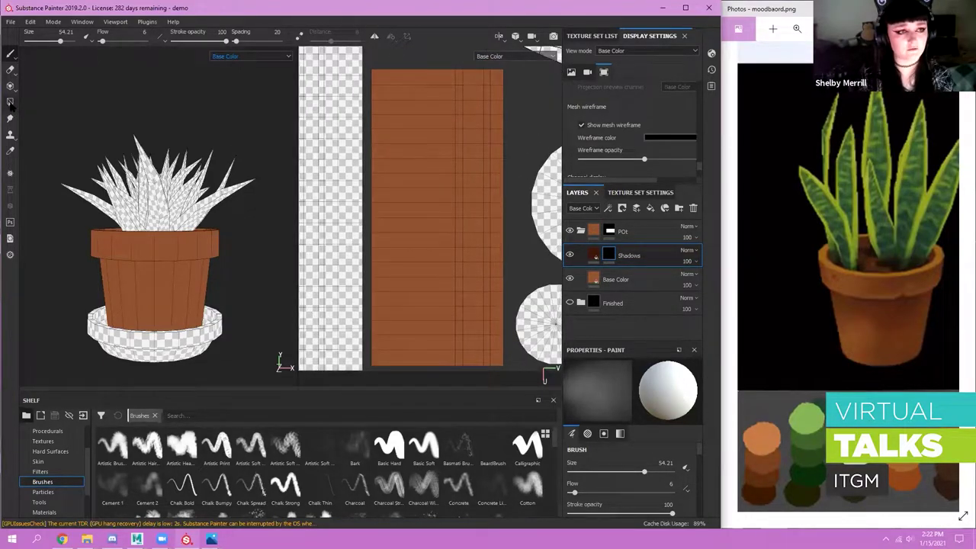
- Fill the strip of faces under the pot's rim with white in the Shadows mask using Polygon Fill
left_click(10, 102)
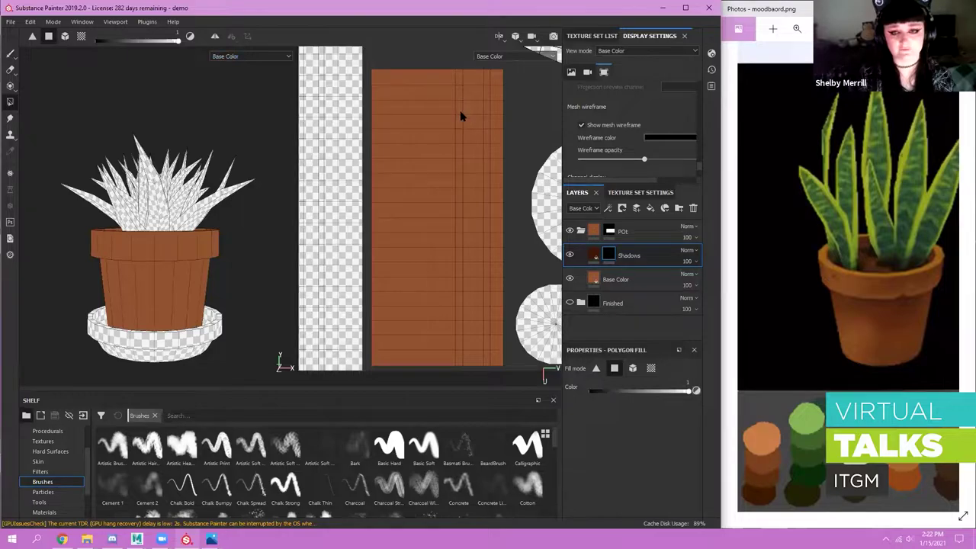
left_click_drag(460, 79, 462, 357)
left_click_drag(270, 350, 272, 316, "alt")
right_click_drag(272, 316, 196, 157, "alt")
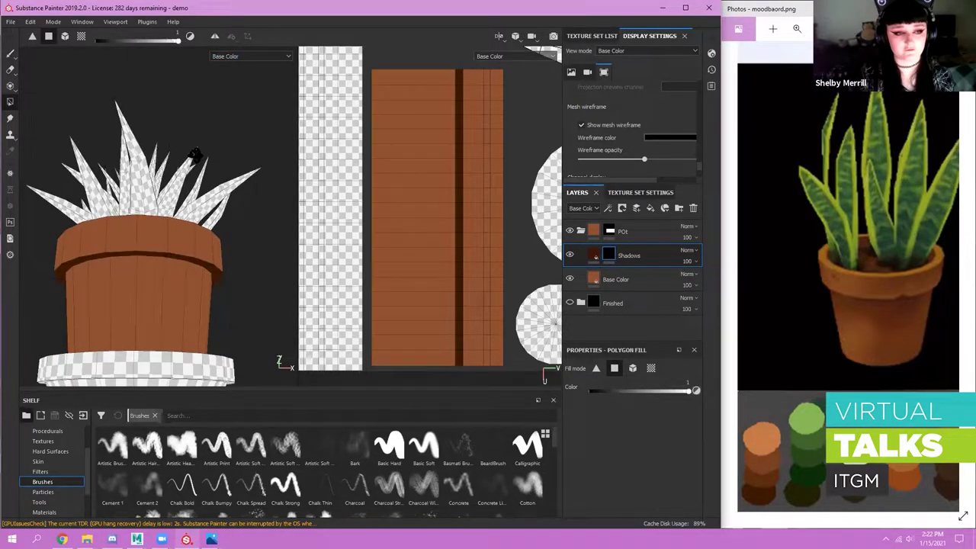
middle_click_drag(196, 157, 201, 216, "alt")
left_click_drag(201, 216, 218, 182, "alt")
right_click_drag(217, 183, 187, 160, "alt")
middle_click_drag(187, 161, 193, 163, "alt")
left_click_drag(194, 163, 198, 121, "alt")
- Switch back to painting with the Basic Soft brush and lower its flow to 8
key("1")
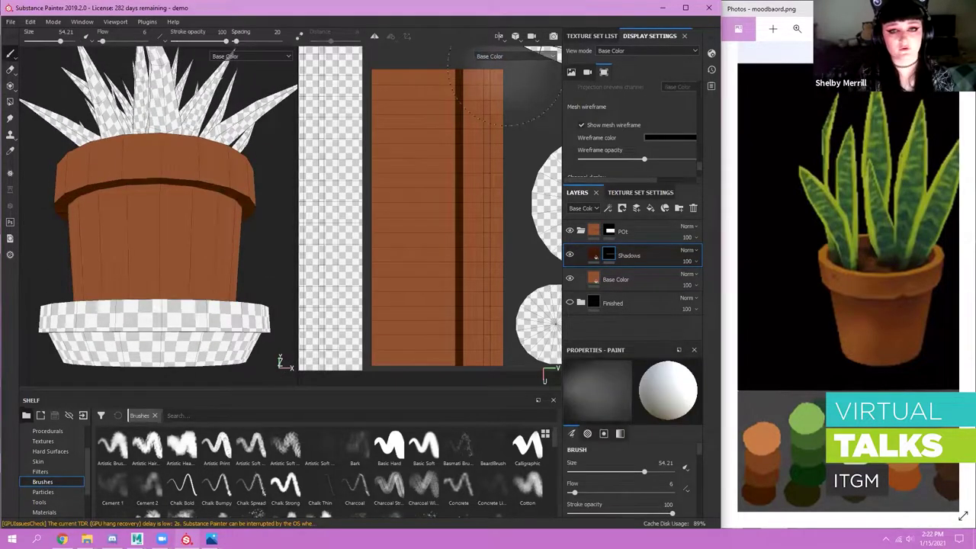
scroll(468, 110, "up", 2)
right_click_drag(468, 111, 460, 106, "ctrl")
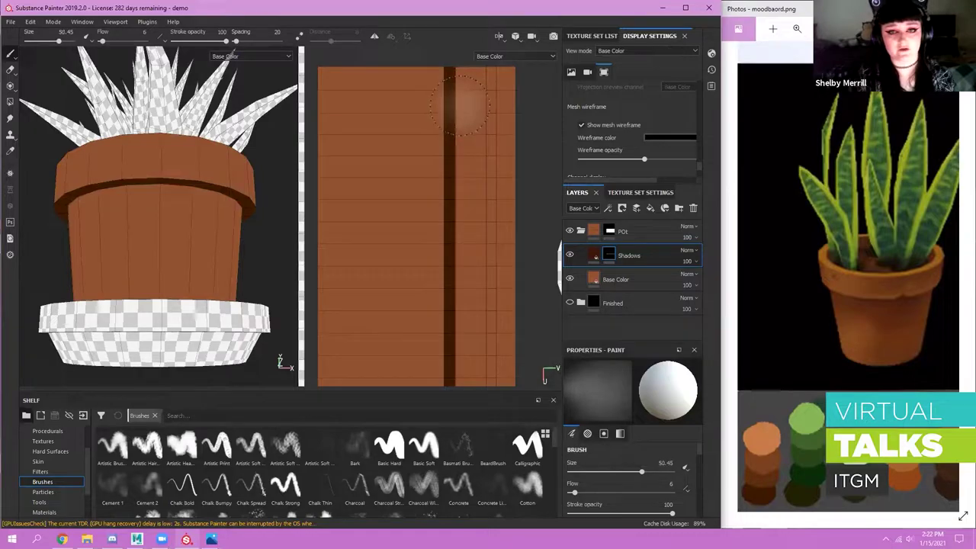
left_click(423, 446)
scroll(427, 183, "up", 2)
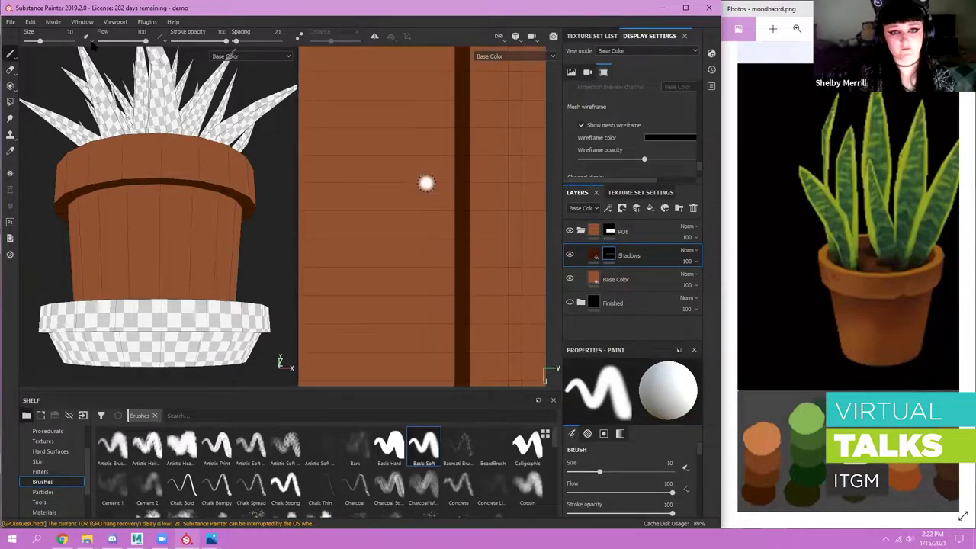
scroll(503, 228, "down", 2)
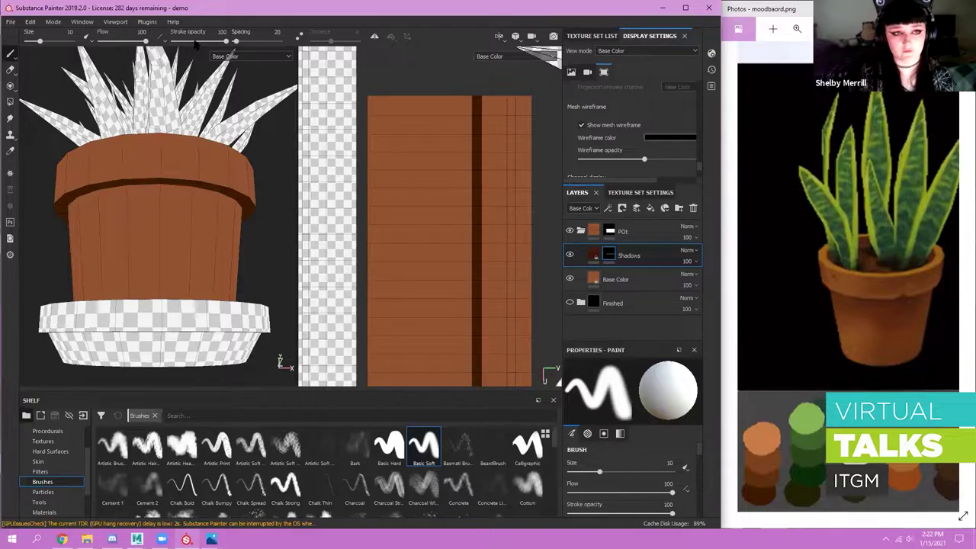
middle_click_drag(459, 202, 426, 168, "alt")
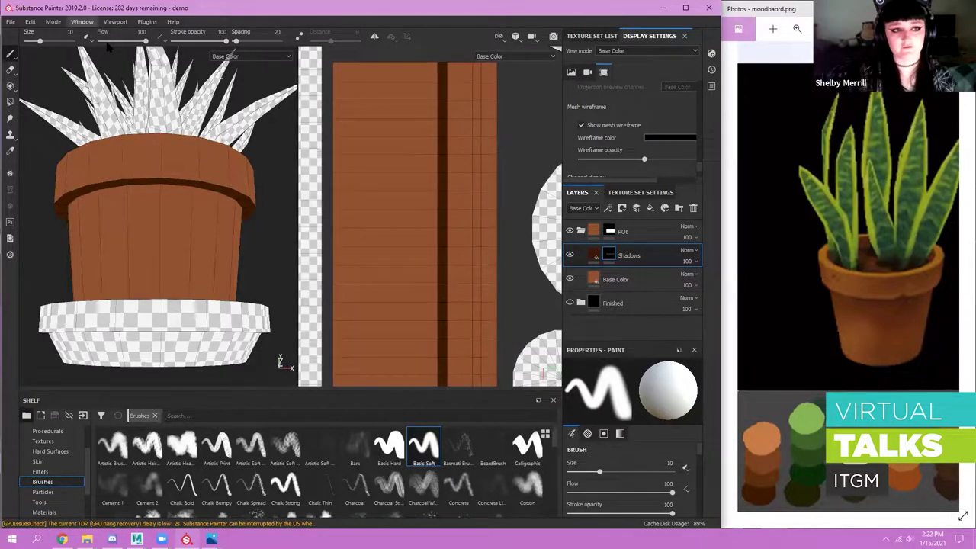
left_click_drag(176, 42, 226, 41)
left_click_drag(146, 42, 103, 41)
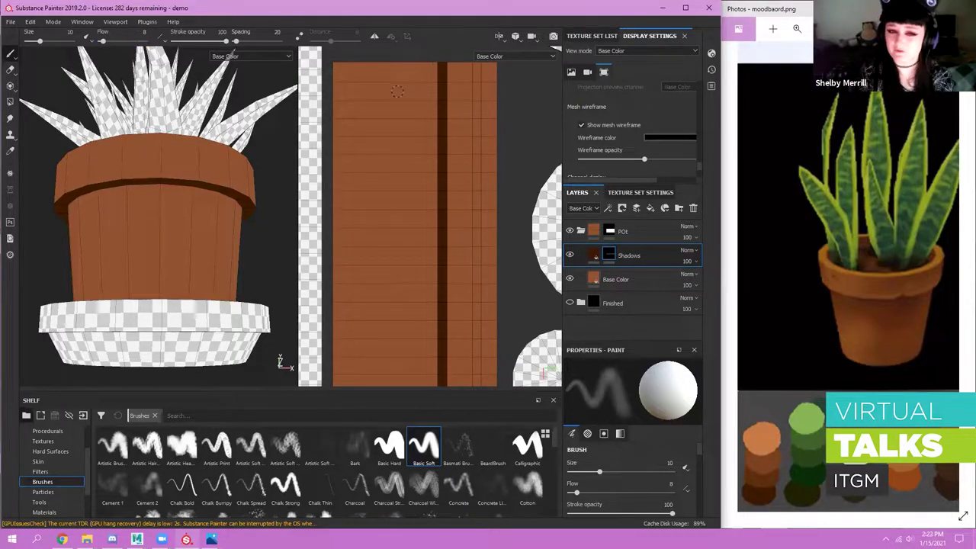
- Paint a soft shadow along the filled strip on the pot's UV island with brush size 23.85 and flow 30
scroll(417, 113, "down", 2)
left_click_drag(408, 123, 422, 126, "ctrl")
right_click_drag(422, 126, 434, 126, "ctrl")
mouse_move(422, 126)
left_mouse_down("ctrl")
mouse_move(424, 100)
mouse_move(435, 331)
mouse_move(435, 290)
left_mouse_up("ctrl")
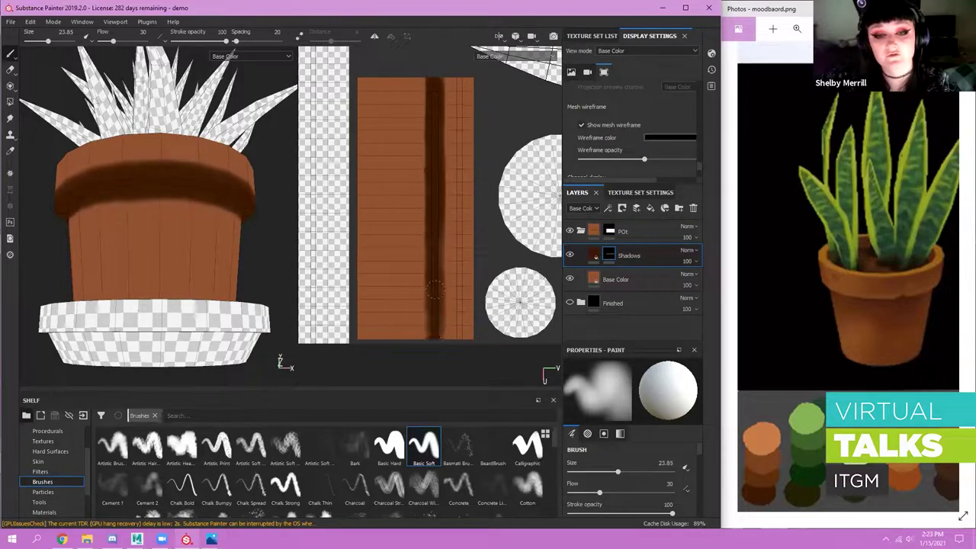
mouse_move(436, 347)
left_mouse_down()
mouse_move(438, 333)
mouse_move(443, 345)
left_mouse_up()
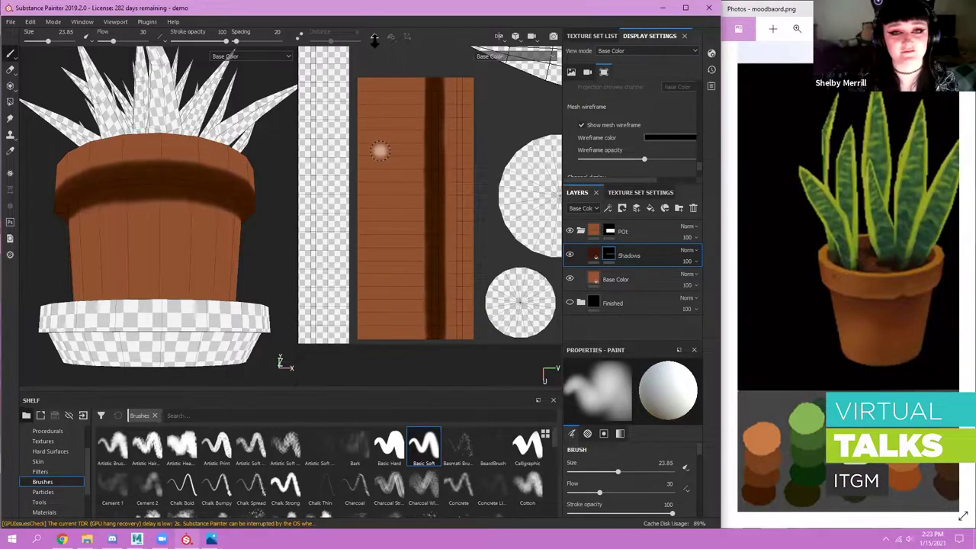
- Clear the shadow that spilled onto the pot's rim by polygon-filling the rim faces with black in the Shadows mask
right_click_drag(380, 151, 378, 124, "alt")
left_click(10, 102)
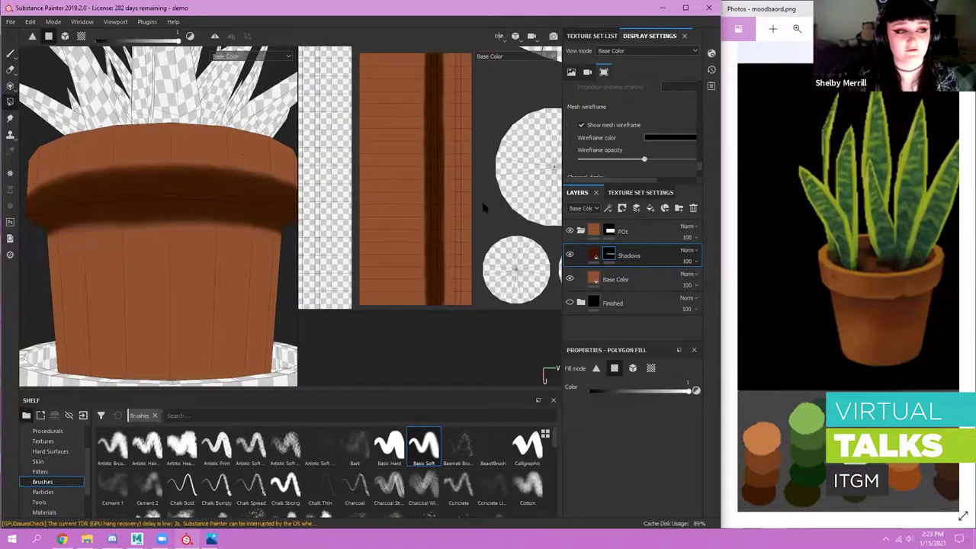
middle_click_drag(449, 66, 445, 81, "alt")
left_click_drag(459, 241, 462, 245)
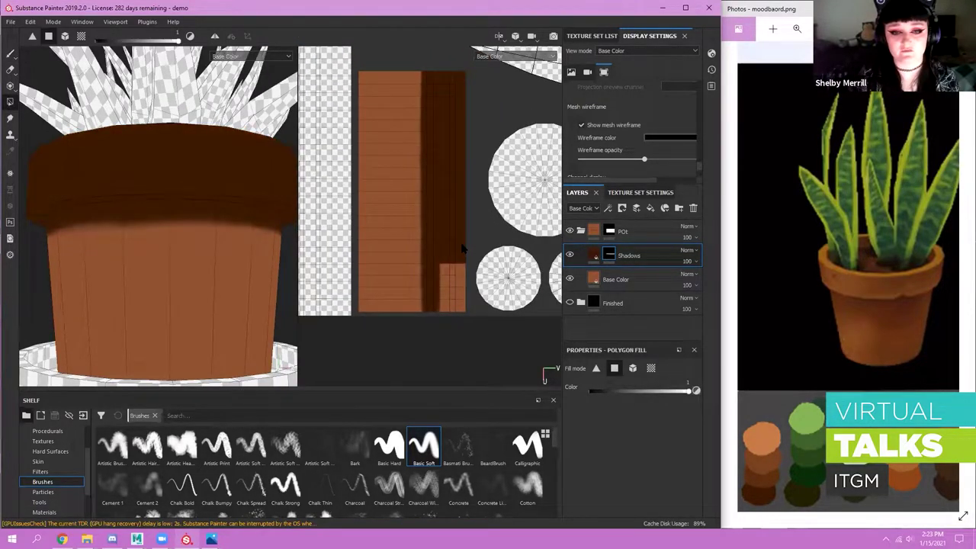
key("ctrl+z")
key("x")
mouse_move(448, 79)
left_mouse_down()
mouse_move(464, 165)
mouse_move(470, 329)
left_mouse_up()
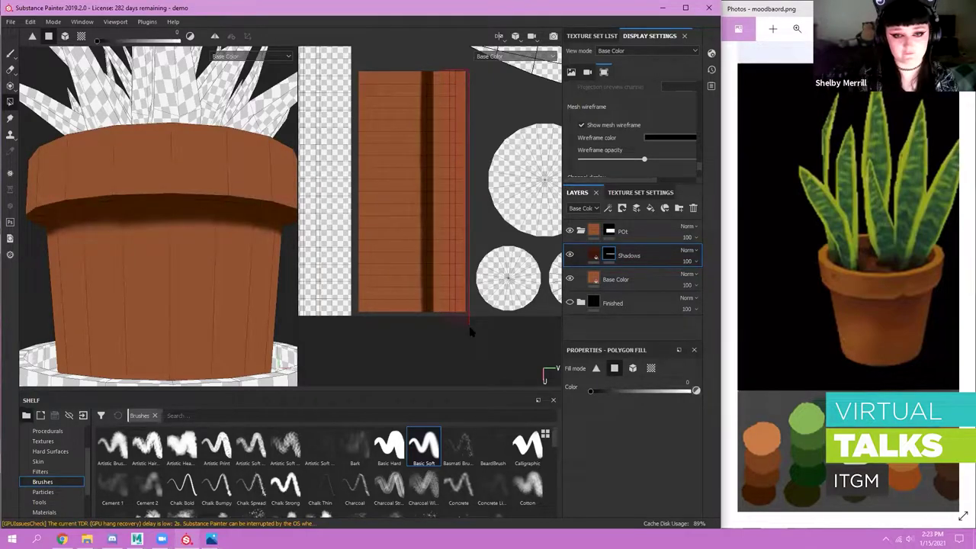
mouse_move(408, 231)
right_mouse_down("alt")
mouse_move(486, 253)
mouse_move(416, 232)
right_mouse_up("alt")
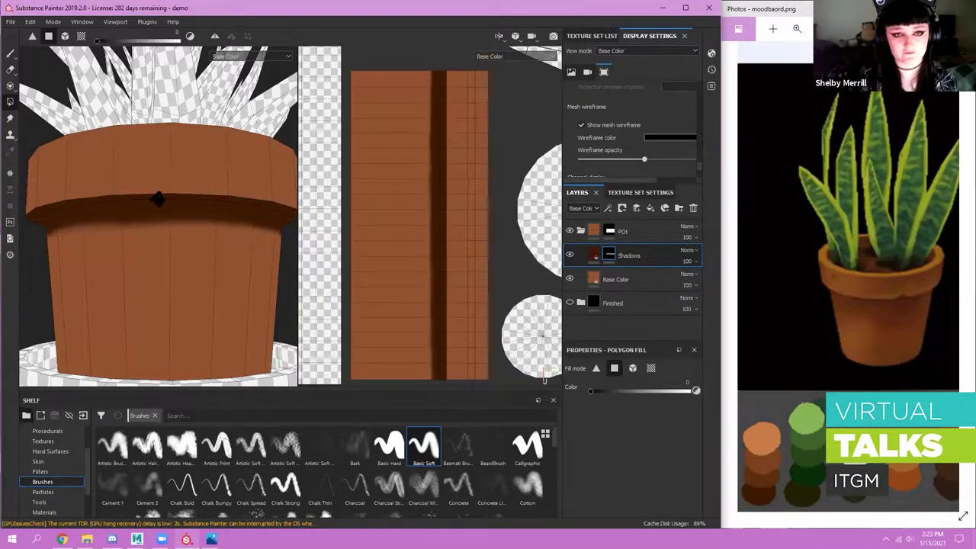
left_click_drag(157, 199, 198, 164, "alt")
left_click_drag(147, 140, 295, 170, "alt")
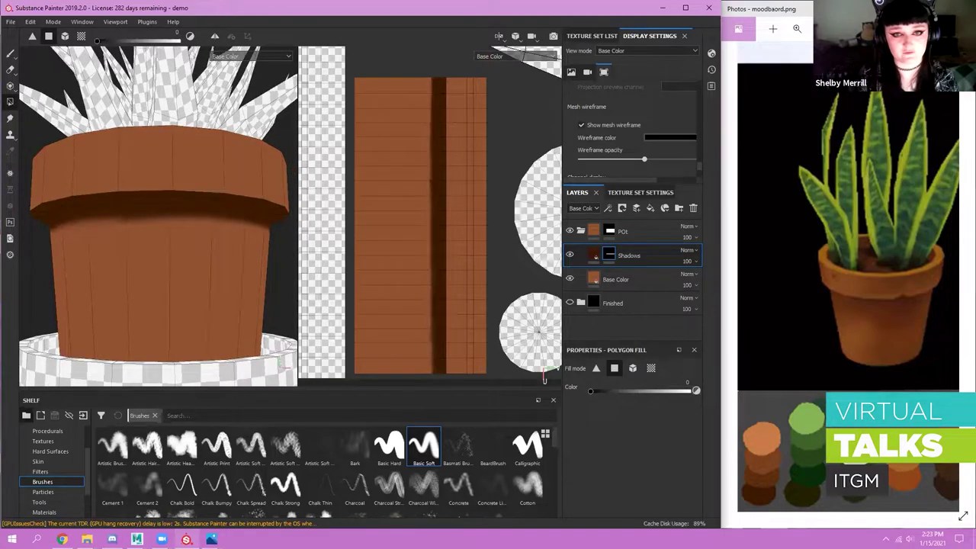
- Soften the lower edge of the under-rim shadow by painting black along it with the brush at flow 11
key("1")
right_click_drag(421, 159, 444, 166, "alt")
key("x")
left_click_drag(430, 128, 424, 129, "ctrl")
middle_click_drag(429, 128, 431, 130, "alt")
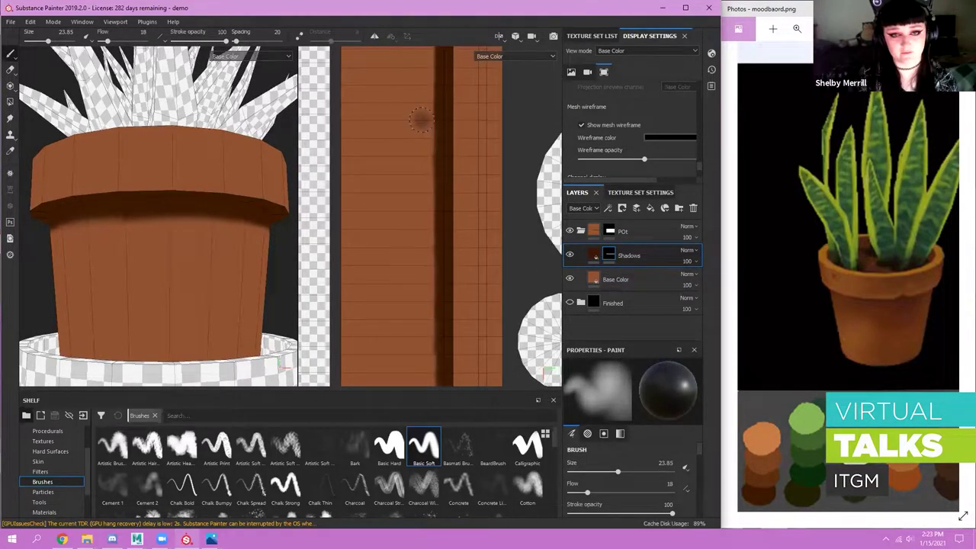
right_click_drag(422, 119, 378, 131, "alt")
left_click_drag(425, 150, 421, 147, "ctrl")
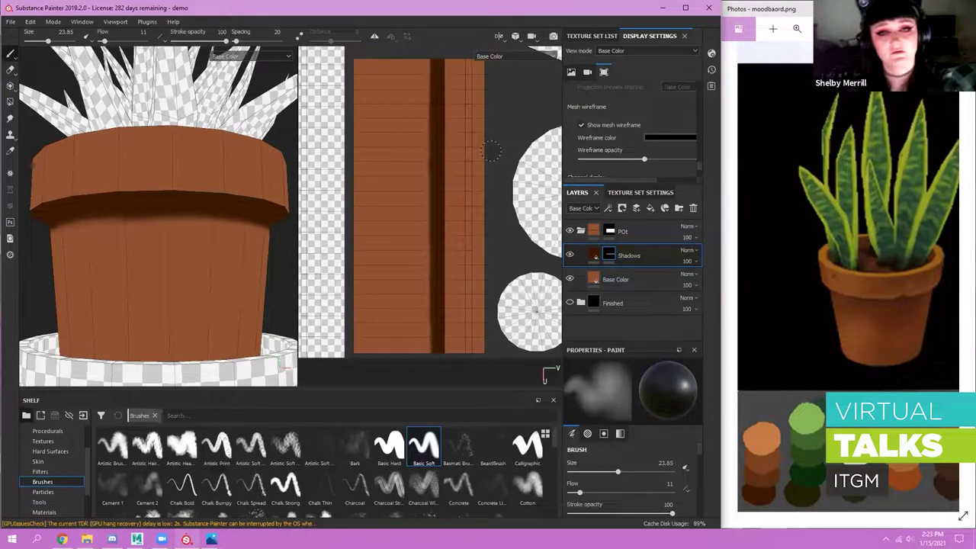
left_click_drag(424, 57, 424, 95)
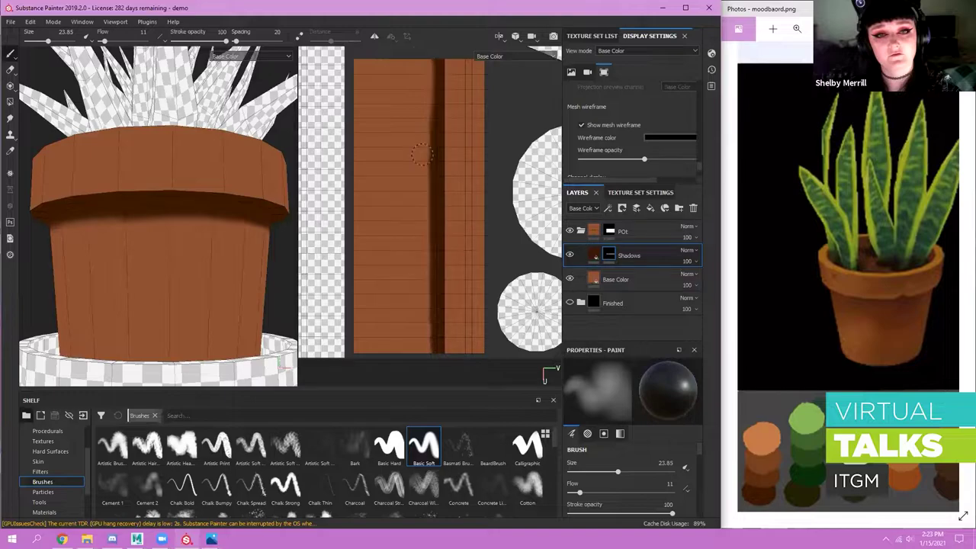
left_click_drag(421, 155, 421, 223)
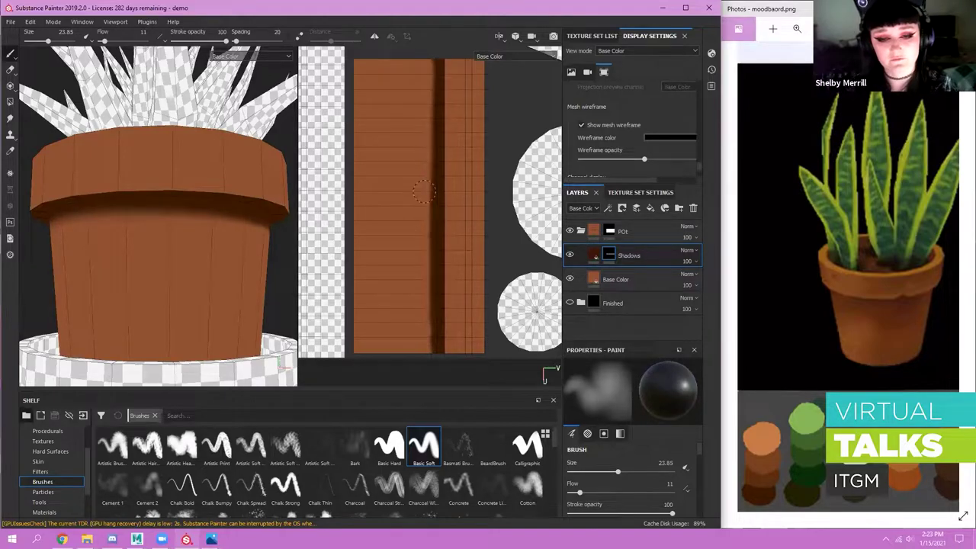
left_click_drag(424, 191, 427, 315)
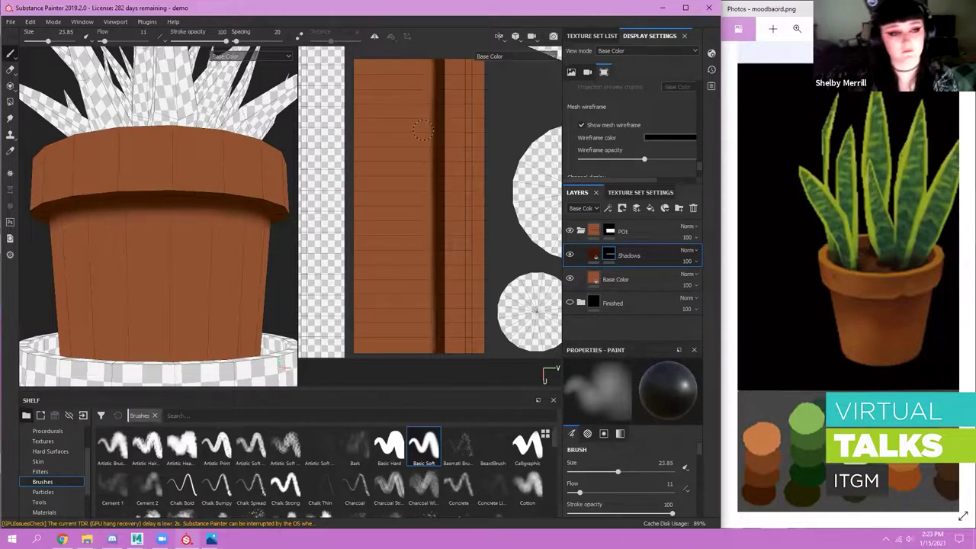
mouse_move(114, 227)
left_mouse_down("alt")
mouse_move(116, 263)
mouse_move(122, 240)
left_mouse_up("alt")
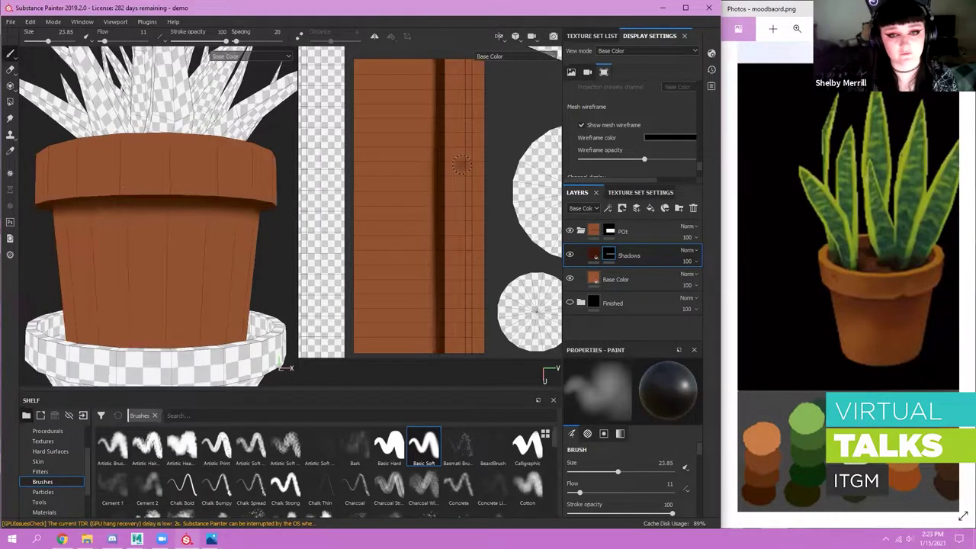
- Fade the under-rim shadow with a larger black brush of size 41.53, undoing the flow 7 stroke and lowering the flow to 1
right_click_drag(458, 164, 473, 168, "ctrl")
left_click_drag(435, 91, 440, 349)
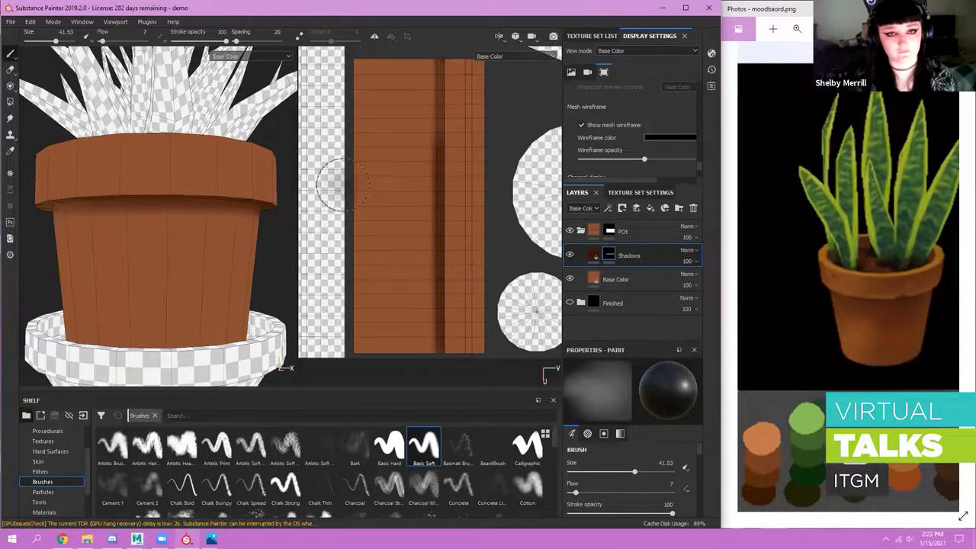
key("ctrl+z")
left_click_drag(457, 156, 443, 155, "ctrl")
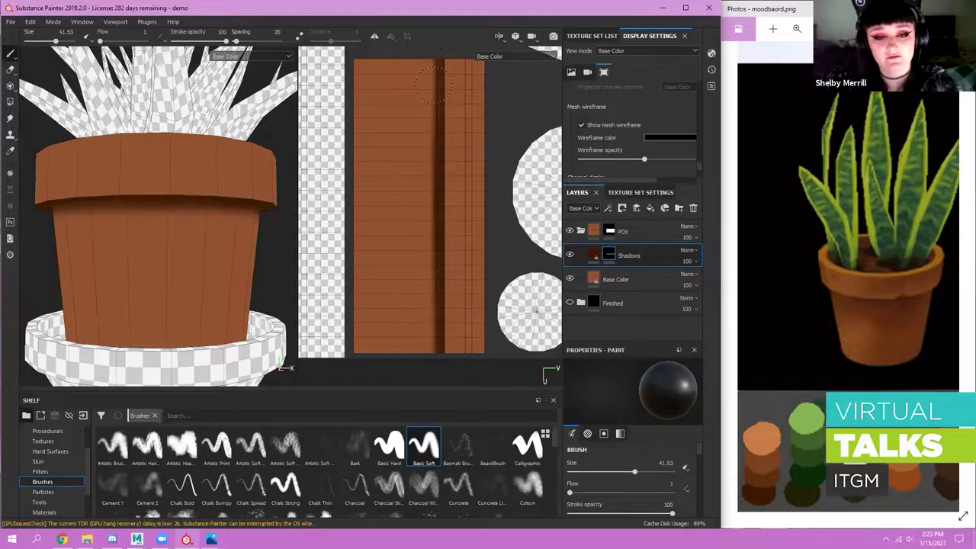
- Turn off the mesh wireframe and further blend the under-rim shadow into the pot body with brush flow 3
left_click(582, 125)
scroll(152, 176, "down", 3)
left_click_drag(148, 166, 150, 234, "alt")
scroll(150, 233, "up", 3)
left_click_drag(396, 128, 402, 128, "ctrl")
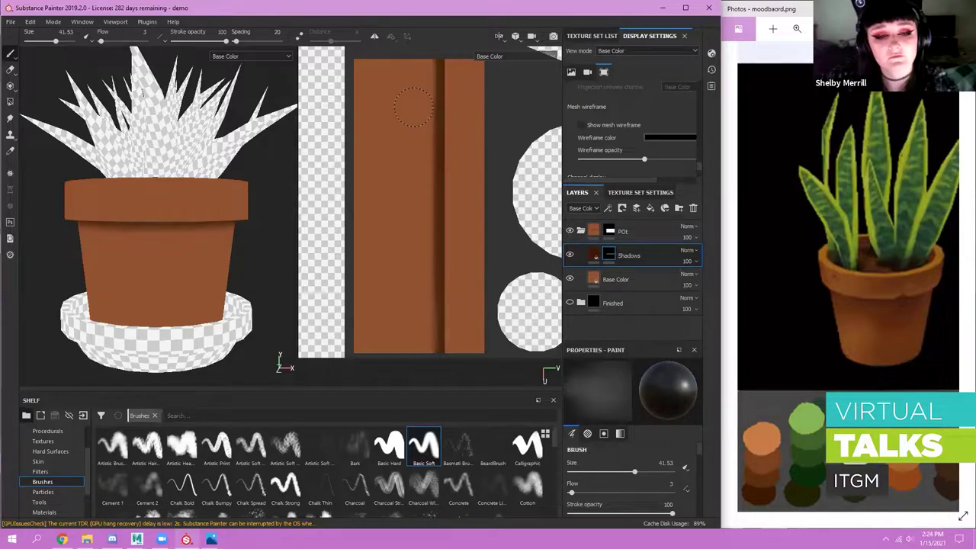
scroll(196, 240, "down", 3)
mouse_move(196, 239)
left_mouse_down("alt")
mouse_move(196, 280)
mouse_move(195, 241)
mouse_move(191, 280)
mouse_move(165, 283)
mouse_move(172, 306)
left_mouse_up("alt")
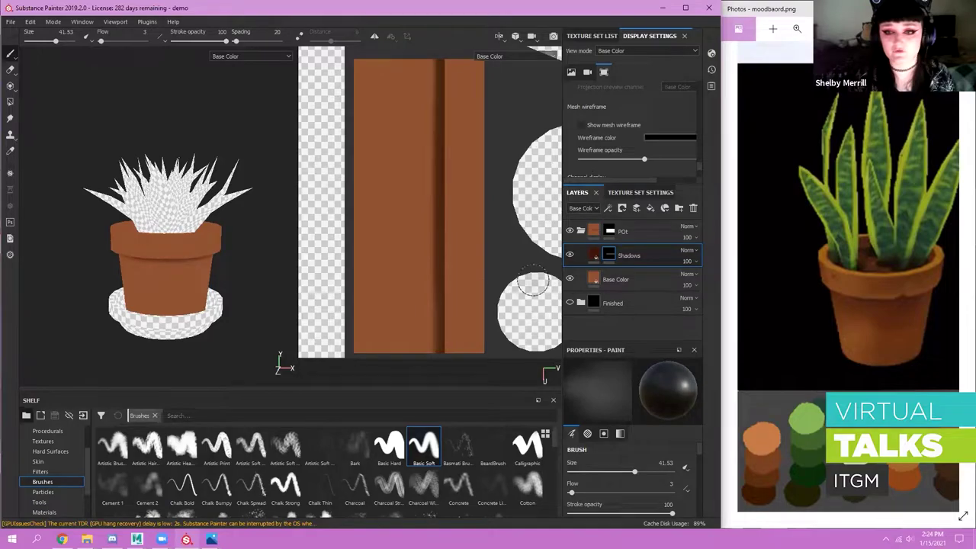
- Switch the brush to white at flow 10 and start a shadow along the base edge of the pot's UV island
middle_click_drag(439, 210, 482, 187, "alt")
scroll(414, 187, "up", 2)
key("x")
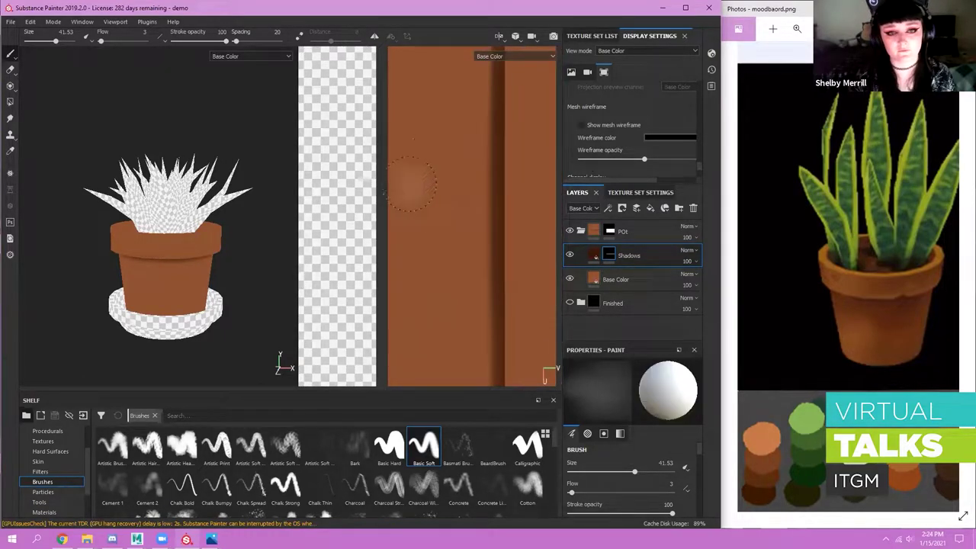
left_click_drag(412, 185, 426, 185, "ctrl")
mouse_move(165, 311)
left_mouse_down("alt")
mouse_move(163, 329)
mouse_move(290, 252)
mouse_move(351, 191)
mouse_move(358, 215)
left_mouse_up("alt")
scroll(397, 213, "down", 2)
mouse_move(396, 214)
middle_mouse_down("alt")
mouse_move(351, 204)
mouse_move(379, 203)
mouse_move(414, 231)
middle_mouse_up("alt")
left_click_drag(414, 233, 425, 244, "ctrl")
left_click_drag(394, 90, 394, 106)
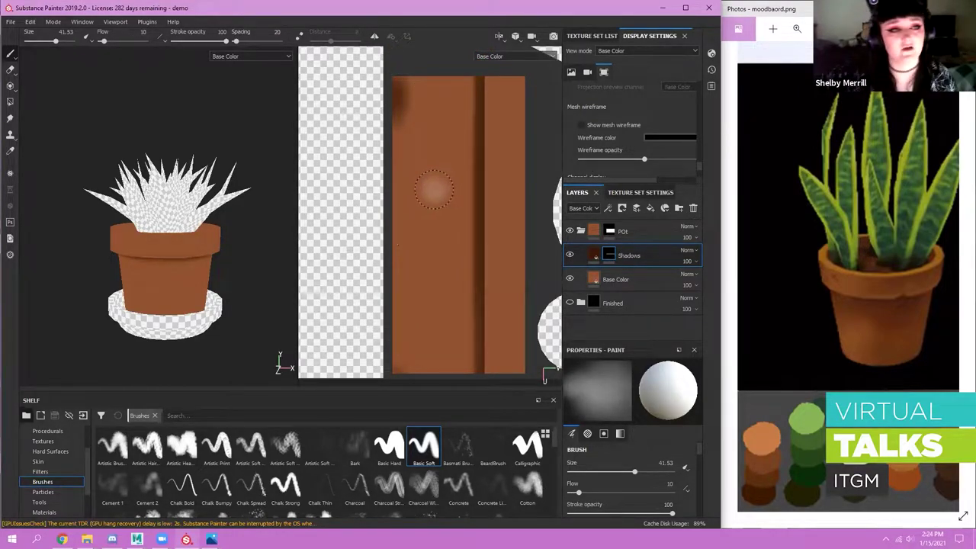
- Paint a dark shadow band along the pot's whole base edge with brush size 40.73 and flow 25
left_click_drag(435, 190, 449, 190, "ctrl")
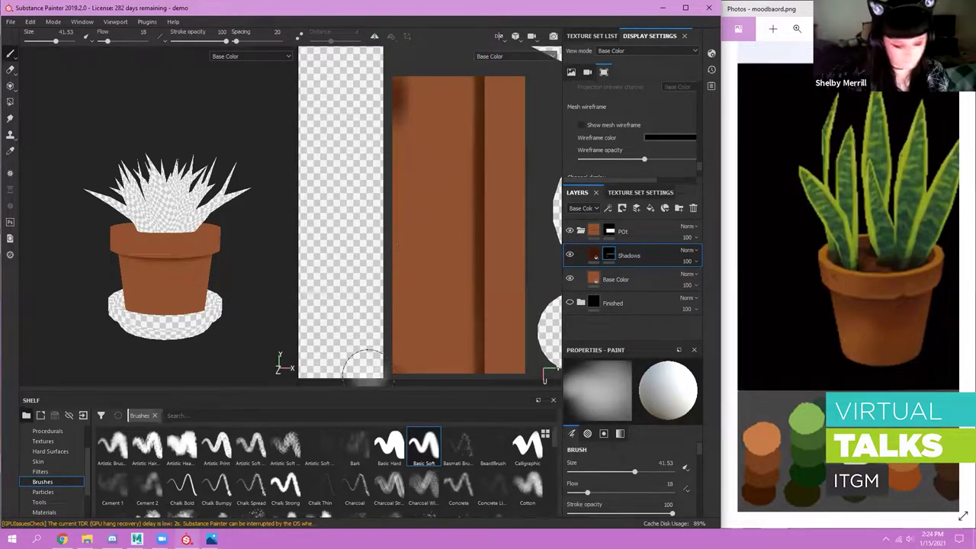
mouse_move(402, 125)
left_mouse_down("ctrl")
mouse_move(386, 125)
mouse_move(418, 126)
mouse_move(381, 125)
mouse_move(453, 125)
left_mouse_up("ctrl")
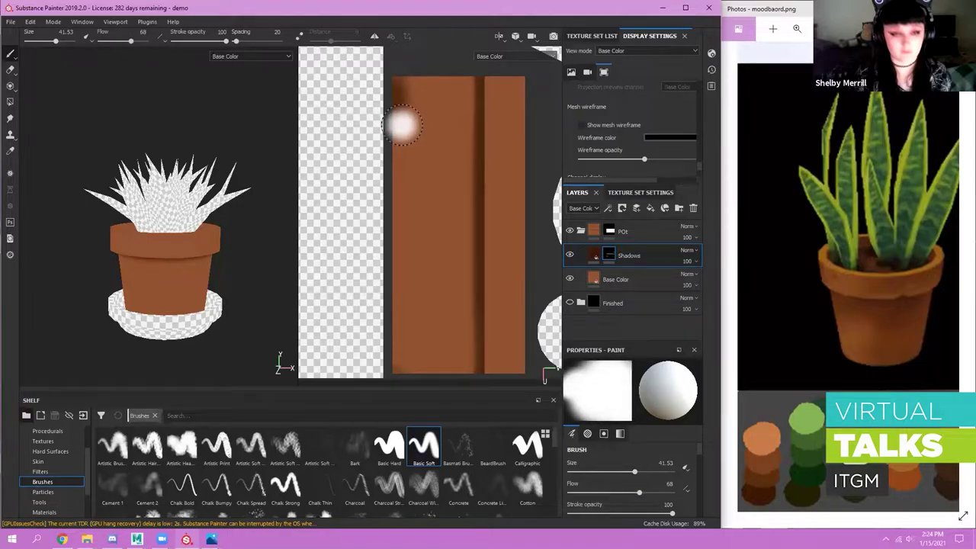
mouse_move(402, 122)
right_mouse_down("ctrl")
mouse_move(432, 119)
mouse_move(407, 119)
right_mouse_up("ctrl")
left_click_drag(416, 119, 424, 119, "ctrl")
right_click_drag(451, 109, 435, 107, "ctrl")
mouse_move(398, 107)
left_mouse_down()
mouse_move(397, 84)
mouse_move(401, 377)
mouse_move(401, 145)
mouse_move(420, 206)
mouse_move(420, 380)
left_mouse_up()
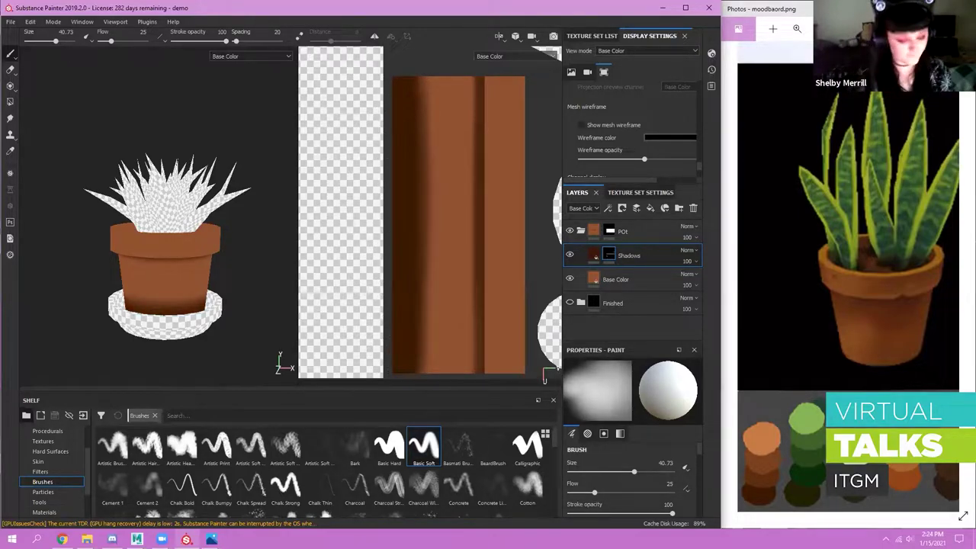
- Soften the inner edge of the base shadow by painting black over it at flow 4
key("x")
mouse_move(456, 170)
right_mouse_down("alt")
mouse_move(445, 177)
mouse_move(468, 209)
mouse_move(443, 188)
right_mouse_up("alt")
scroll(472, 152, "down", 1)
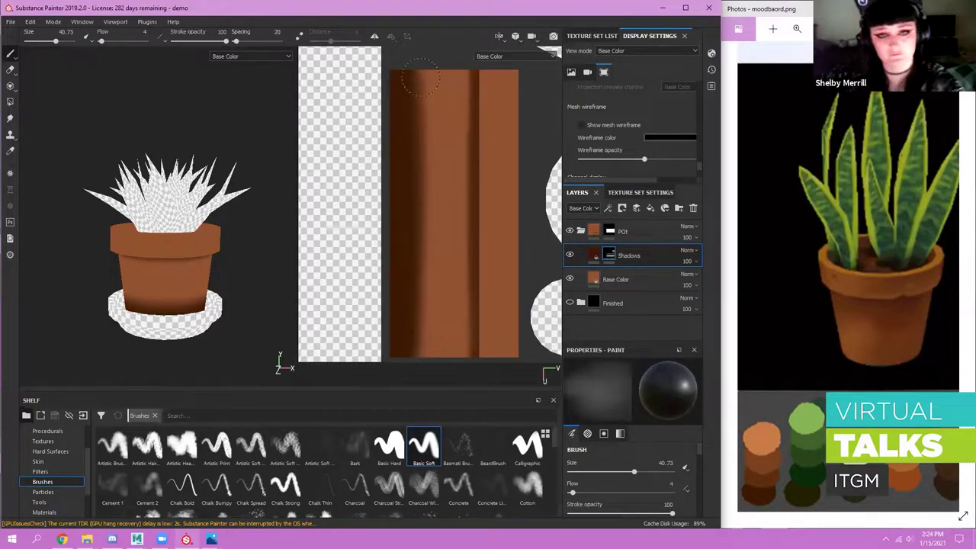
left_click_drag(422, 116, 427, 330)
mouse_move(430, 269)
left_mouse_down()
mouse_move(418, 77)
mouse_move(418, 116)
left_mouse_up()
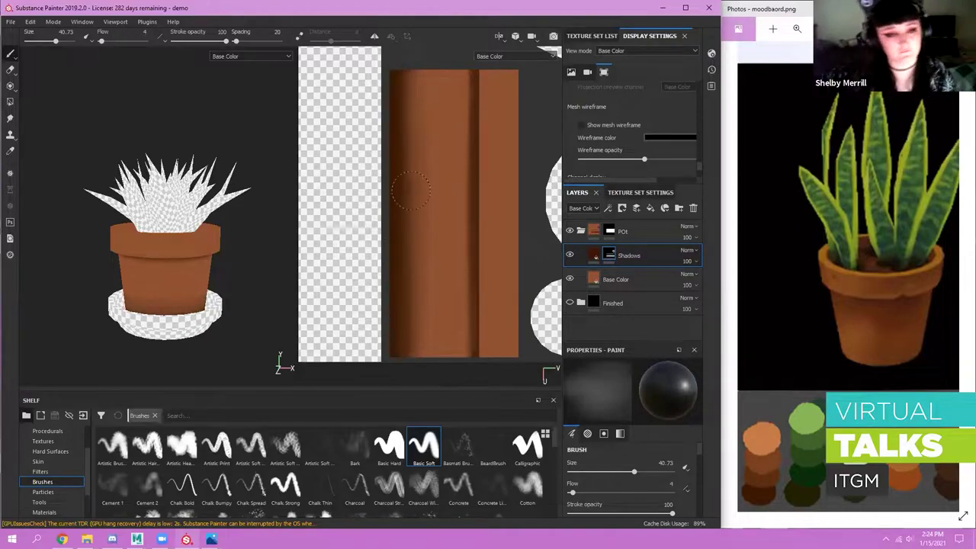
- Blend the base shadow further into the pot body in black with the brush flow at 1
left_click_drag(457, 184, 450, 179, "ctrl")
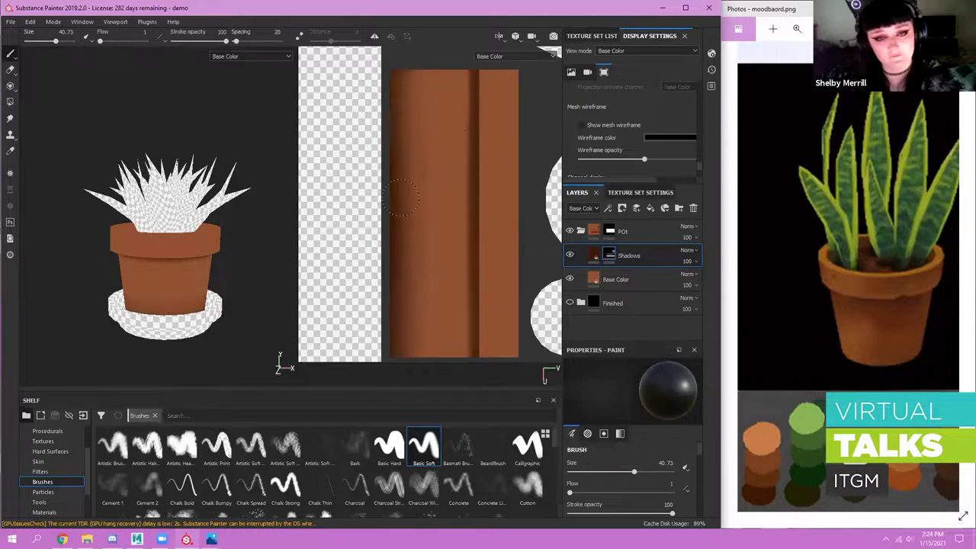
scroll(183, 267, "up", 3)
mouse_move(177, 285)
left_mouse_down("alt")
mouse_move(180, 349)
mouse_move(182, 297)
left_mouse_up("alt")
scroll(180, 343, "down", 3)
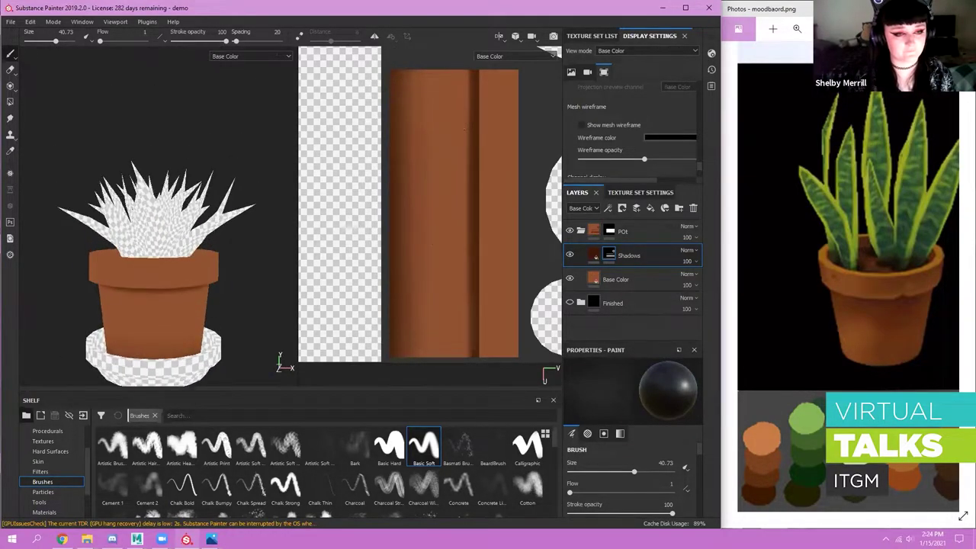
- Show the mesh wireframe and frame the pot's rim on both the UV island and the model
scroll(181, 297, "up", 2)
middle_click_drag(510, 144, 464, 158, "alt")
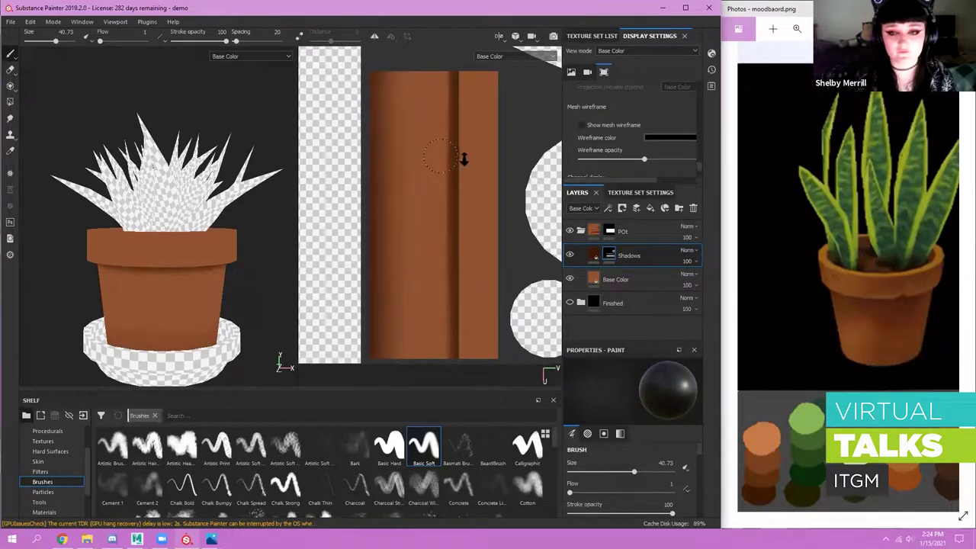
scroll(463, 160, "up", 1)
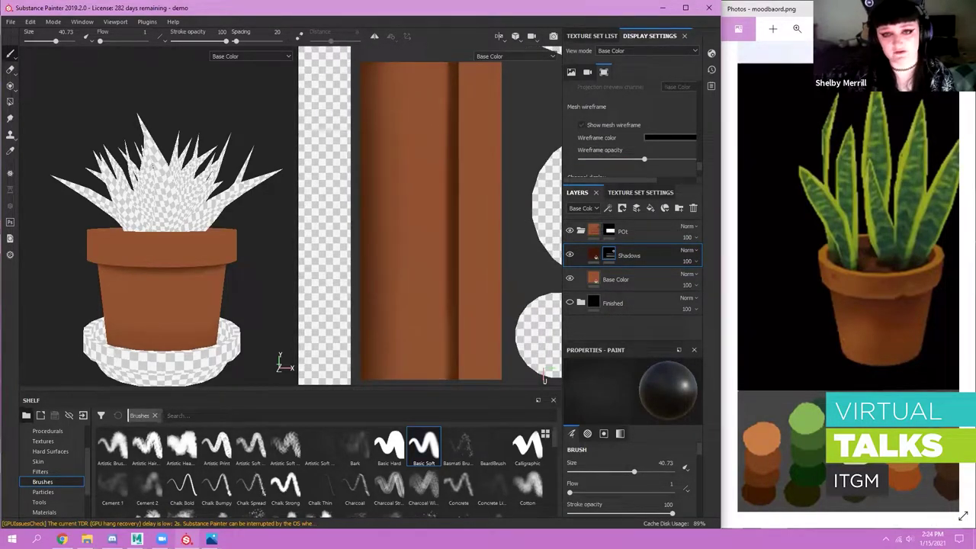
left_click(582, 125)
middle_click_drag(532, 140, 479, 142, "alt")
scroll(476, 143, "up", 4)
middle_click_drag(397, 185, 417, 260, "alt")
left_click_drag(193, 246, 196, 286, "alt")
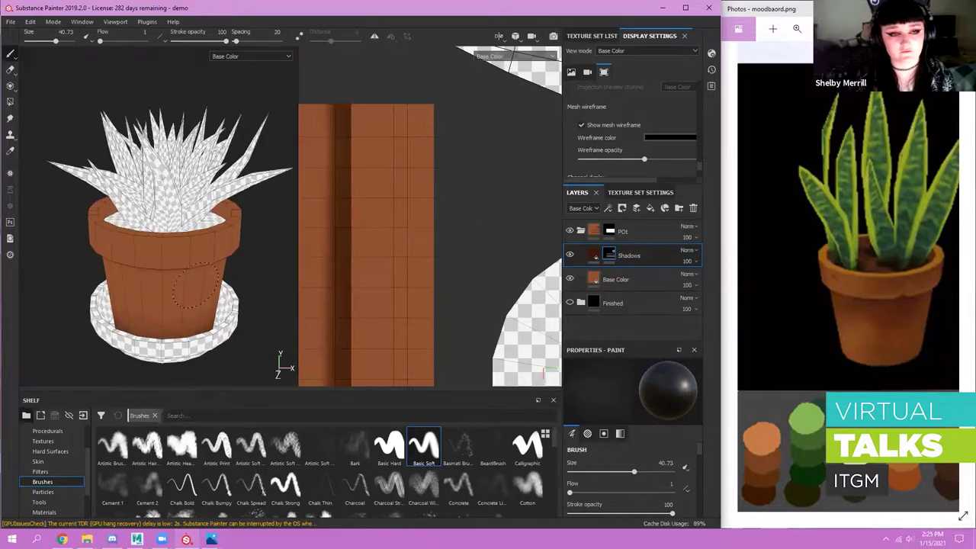
- Paint a white-mask shadow along the rim's inner edge of the UV island with brush size 28.33 and flow 3
scroll(197, 228, "up", 4)
key("bracketleft")
key("bracketleft")
key("x")
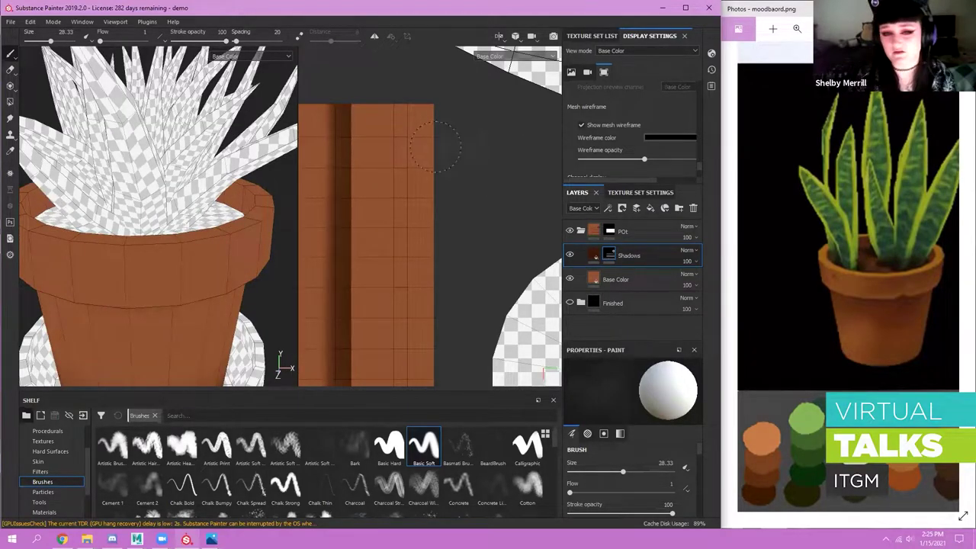
left_click_drag(436, 147, 444, 146, "ctrl")
scroll(441, 176, "down", 2)
middle_click_drag(437, 186, 432, 117, "alt")
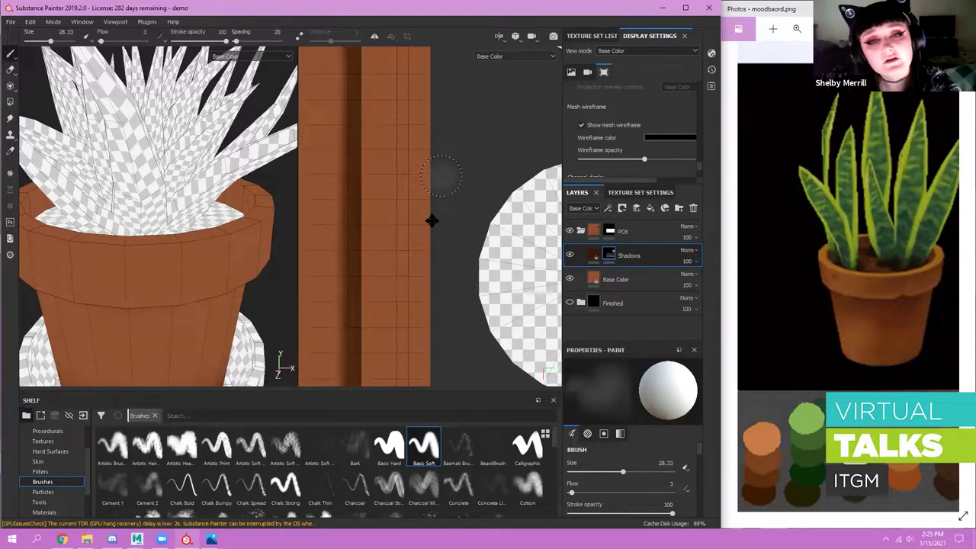
scroll(432, 221, "down", 2)
mouse_move(425, 269)
left_mouse_down()
mouse_move(434, 267)
mouse_move(436, 122)
mouse_move(429, 177)
mouse_move(425, 110)
mouse_move(432, 381)
left_mouse_up()
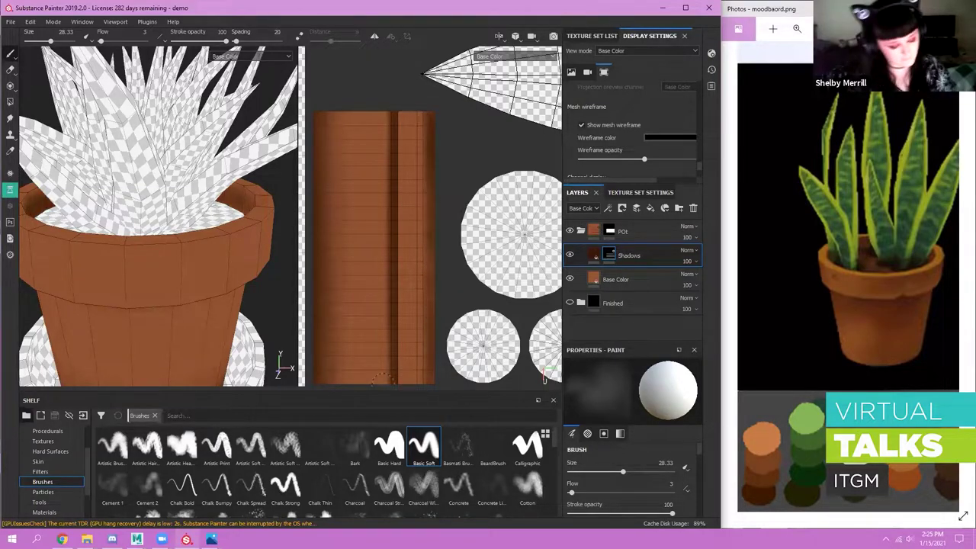
- Soften the inner-rim shadow by painting black over its edge at flow 3
key("x")
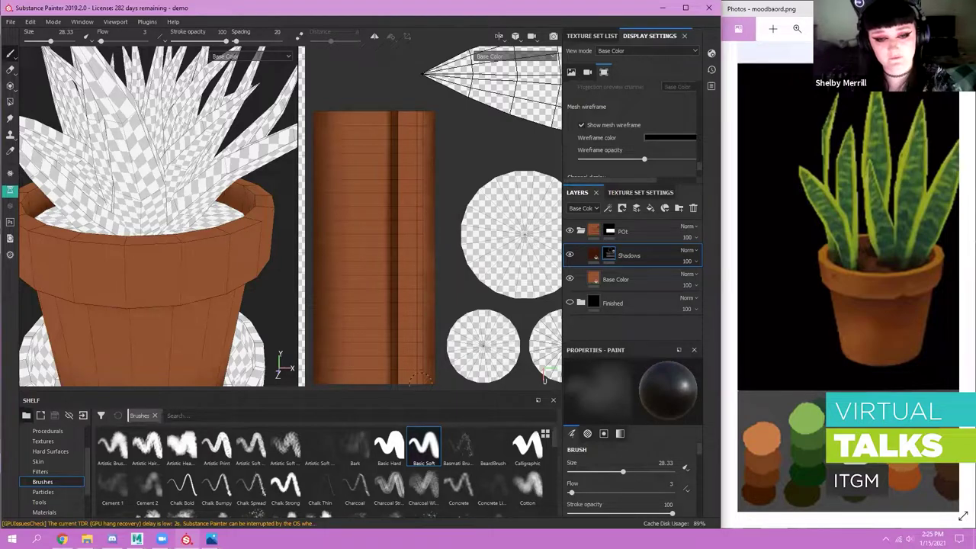
middle_click_drag(481, 248, 483, 235, "alt")
right_click_drag(483, 235, 465, 231, "alt")
scroll(446, 169, "down", 1)
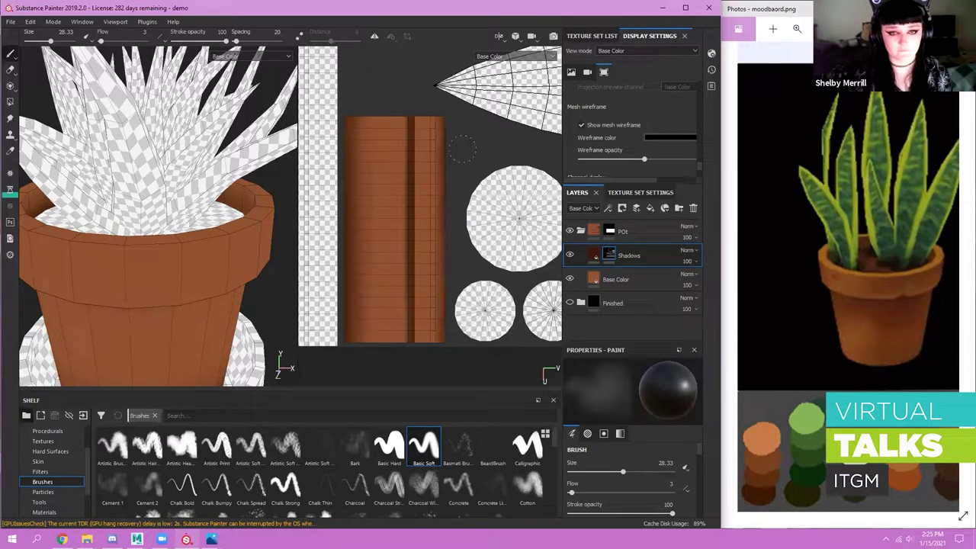
scroll(460, 151, "up", 3)
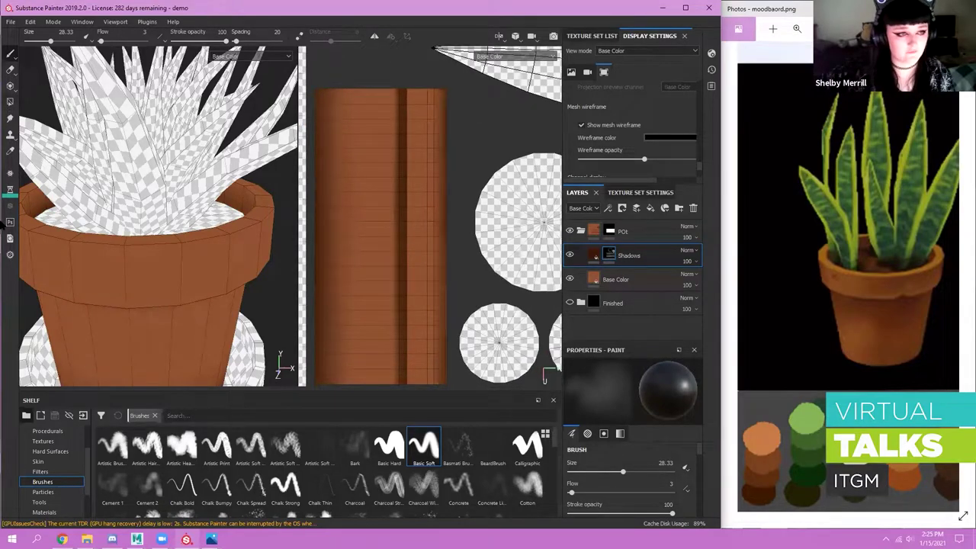
left_click(10, 102)
scroll(442, 190, "up", 1)
scroll(442, 191, "down", 2)
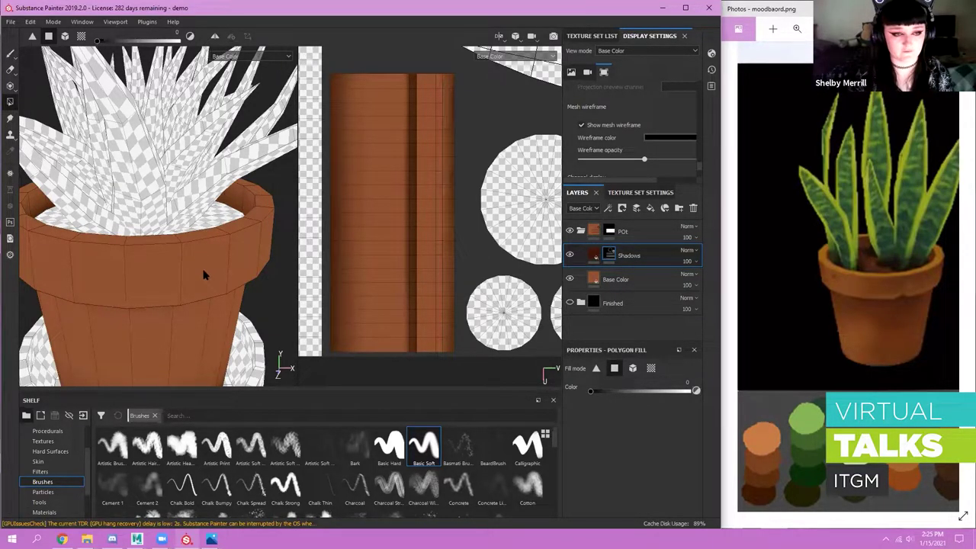
key("1")
scroll(224, 218, "down", 1)
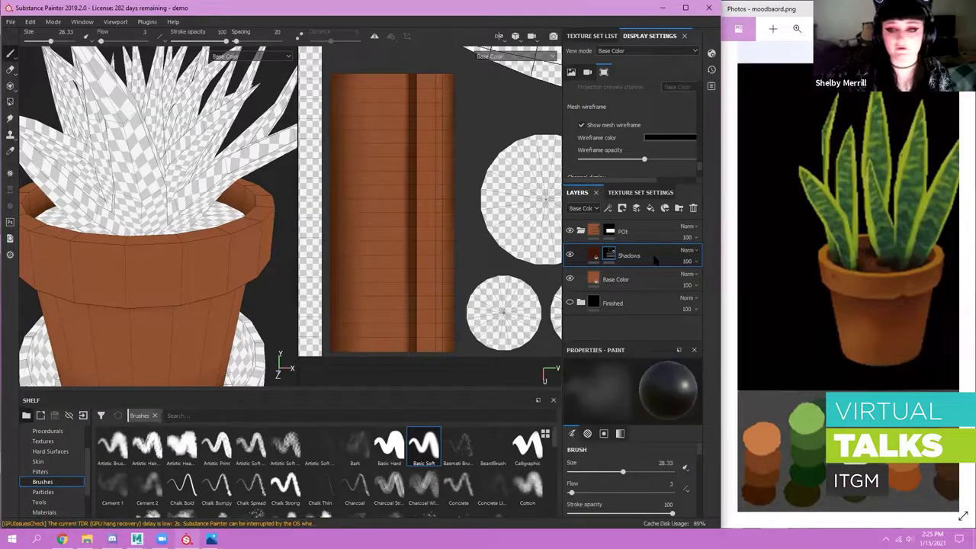
- Duplicate the Shadows layer and rename the copy Highlights
scroll(132, 230, "down", 1)
left_click_drag(131, 230, 136, 187, "alt")
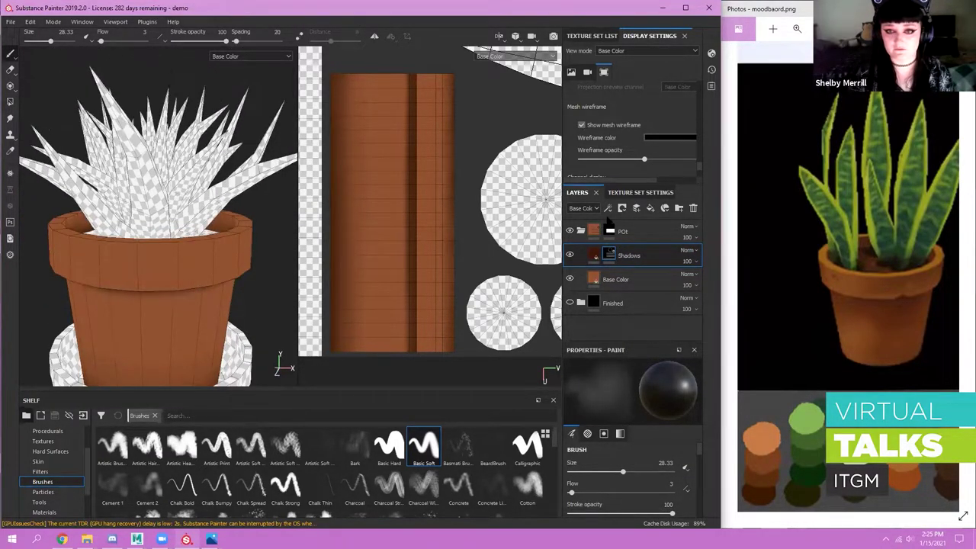
key("ctrl+d")
double_click(640, 258)
type("Highlights")
key("Return")
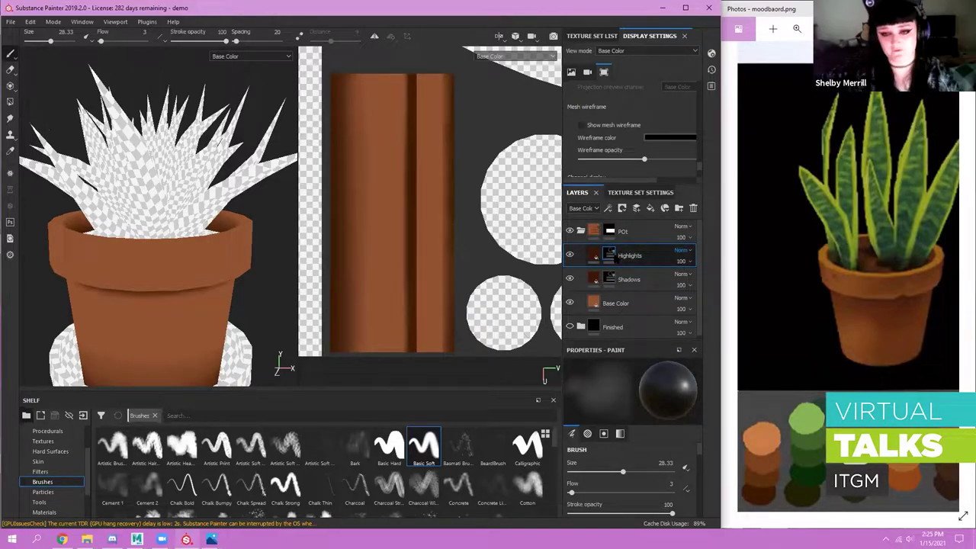
- Clear the Highlights mask and set the layer's base color to the light orange sampled from the moodboard palette
left_click(594, 254)
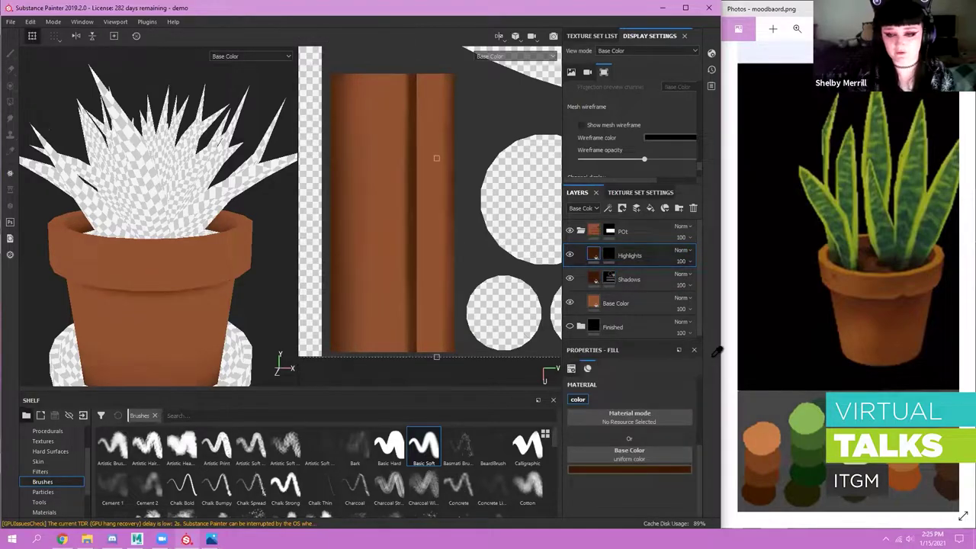
left_click(629, 469)
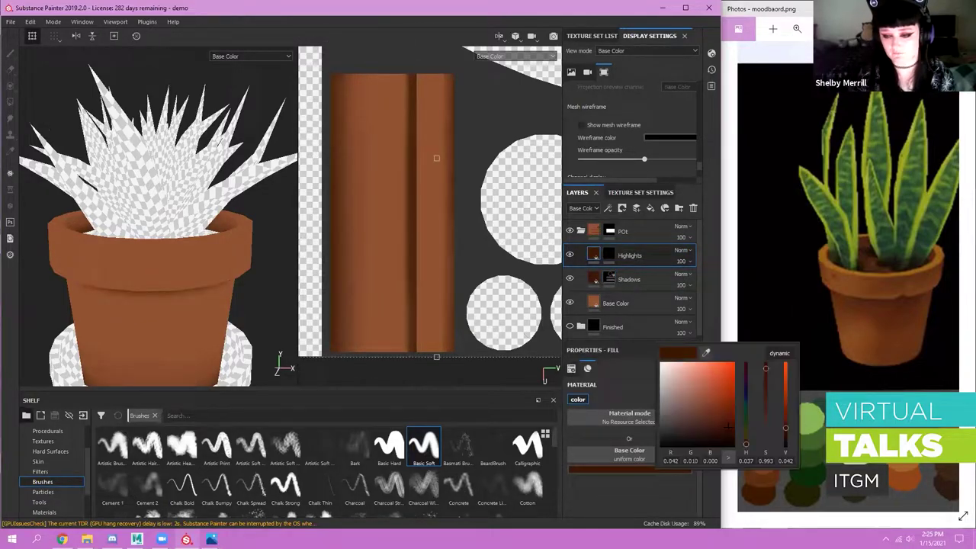
left_click_drag(771, 321, 908, 320)
left_click(662, 468)
left_click(715, 432)
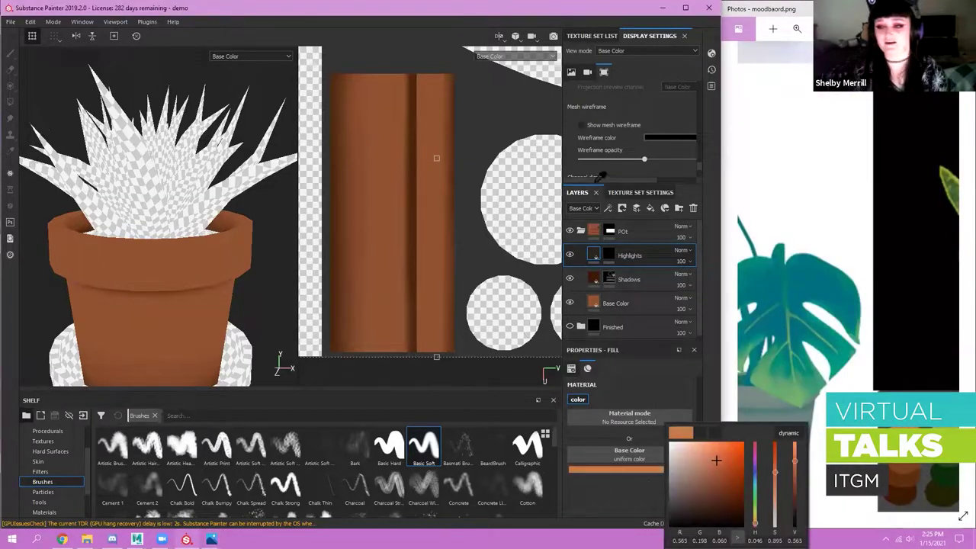
- Fill the top rim faces white in the Highlights mask with Polygon Fill, along the full UV strip
left_click(611, 256)
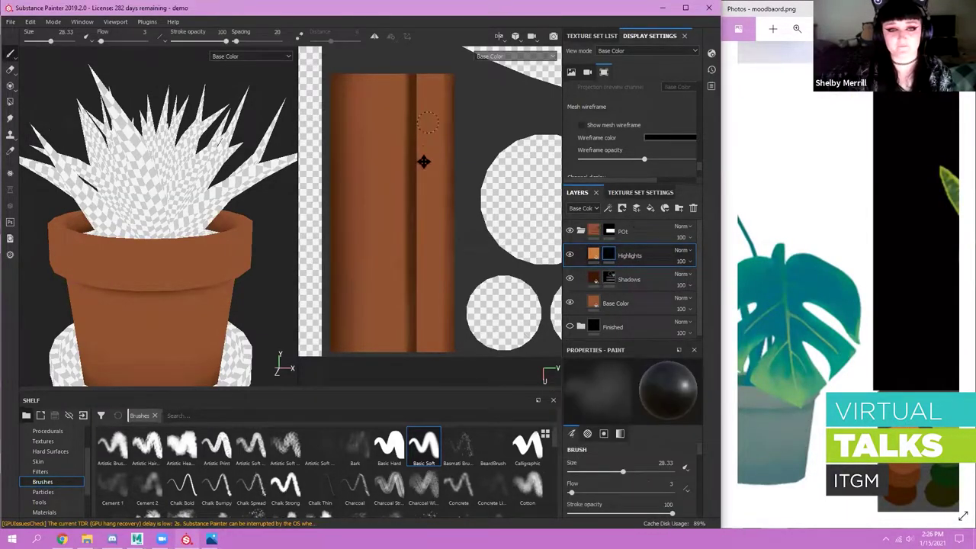
middle_click_drag(423, 161, 430, 195, "alt")
scroll(430, 195, "up", 2)
left_click_drag(246, 241, 245, 255, "alt")
left_click(10, 101)
right_click_drag(473, 112, 474, 183, "alt")
middle_click_drag(416, 214, 418, 195, "alt")
right_click_drag(461, 131, 461, 93, "alt")
middle_click_drag(459, 93, 463, 67, "alt")
left_click_drag(463, 73, 462, 323)
left_click(10, 53)
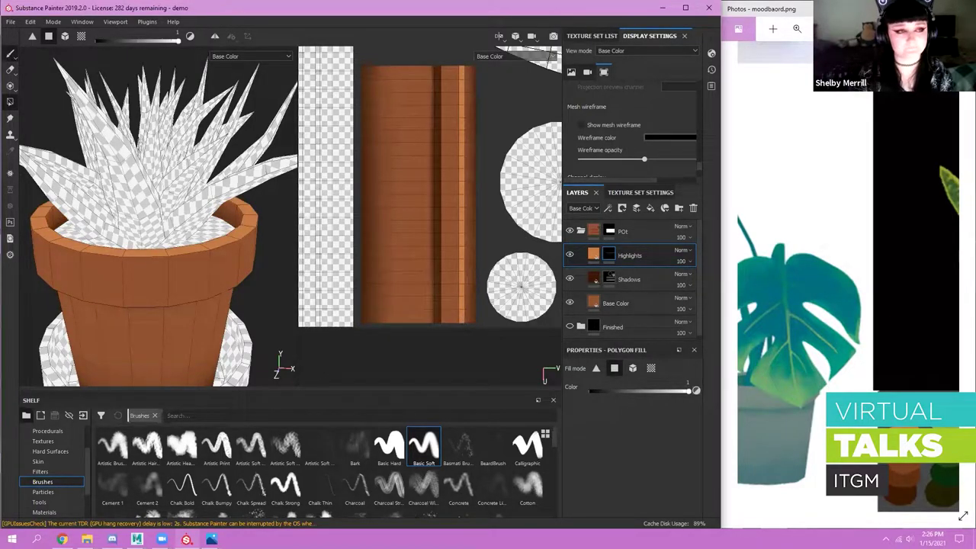
- Widen and soften the rim highlight along the UV strip in white with brush size 18.51 and flow 22
scroll(225, 210, "up", 3)
scroll(227, 210, "down", 3)
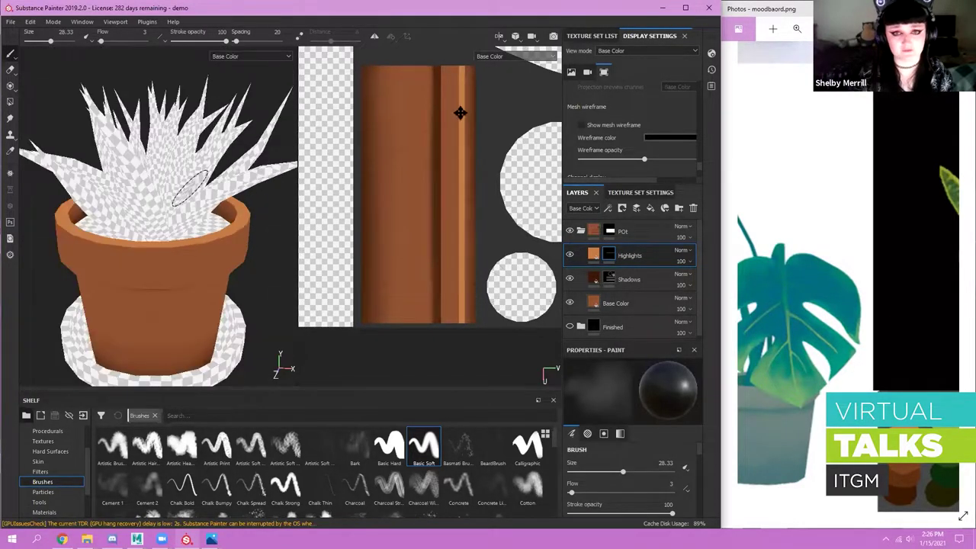
middle_click_drag(460, 113, 449, 138, "alt")
scroll(449, 138, "up", 2)
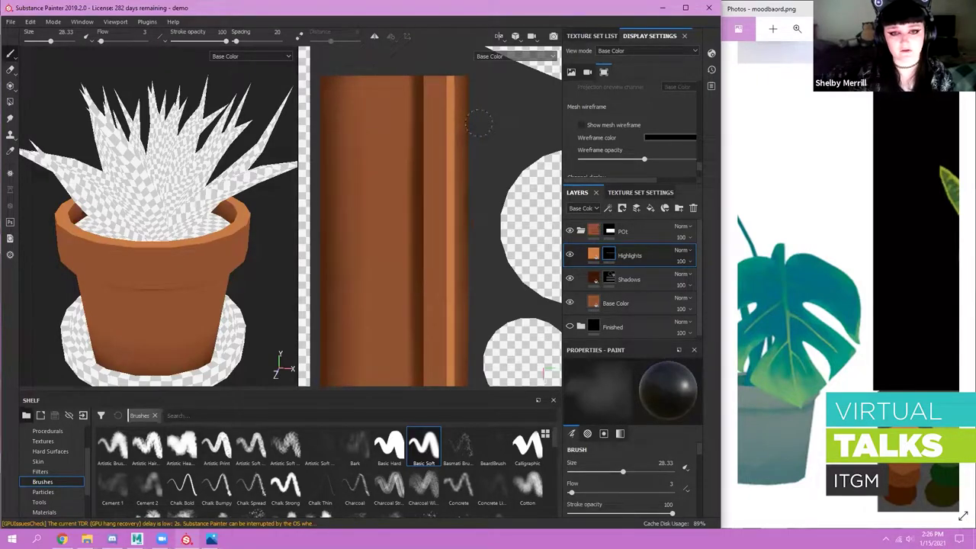
key("x")
left_click_drag(479, 123, 494, 123, "ctrl")
scroll(458, 99, "down", 1)
mouse_move(449, 85)
left_mouse_down()
mouse_move(450, 68)
mouse_move(450, 124)
left_mouse_up()
key("ctrl+z")
mouse_move(444, 86)
right_mouse_down("ctrl")
mouse_move(432, 85)
mouse_move(443, 85)
right_mouse_up("ctrl")
mouse_move(449, 80)
left_mouse_down()
mouse_move(451, 333)
mouse_move(448, 300)
left_mouse_up()
mouse_move(450, 144)
left_mouse_down()
mouse_move(456, 183)
mouse_move(452, 131)
left_mouse_up()
scroll(225, 228, "up", 1)
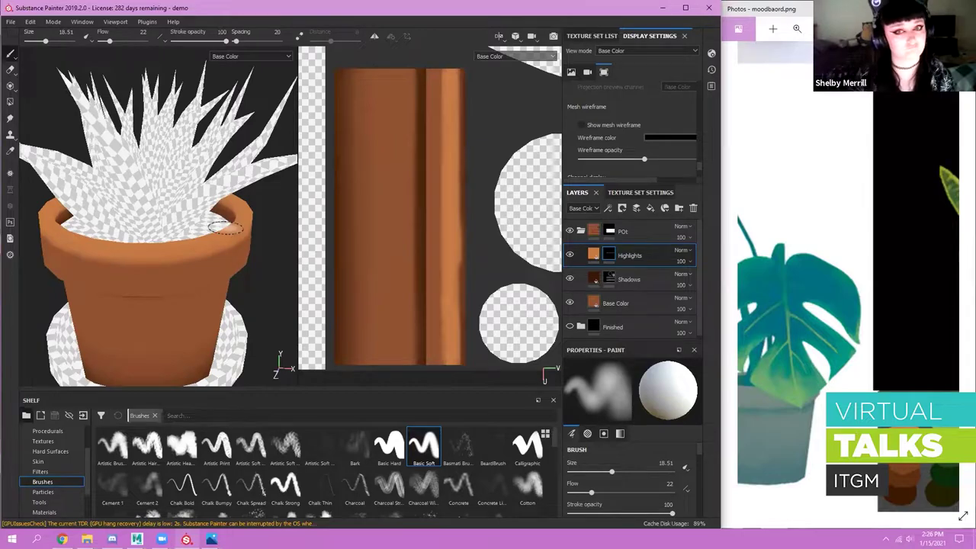
- Show the mesh wireframe and trim the highlight's outer-rim side in black at flow 11
scroll(225, 227, "up", 2)
scroll(450, 114, "up", 1)
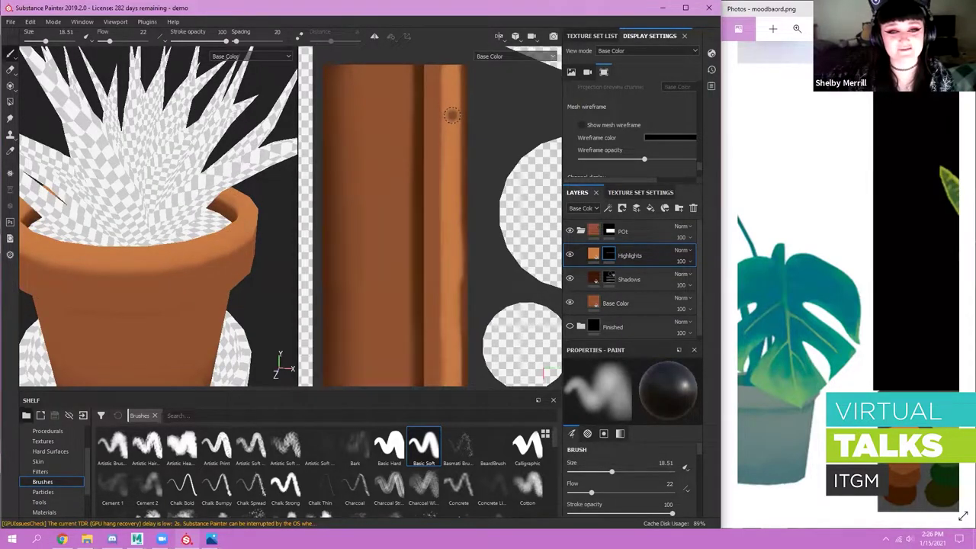
left_click_drag(453, 115, 443, 115, "ctrl")
scroll(458, 136, "down", 1)
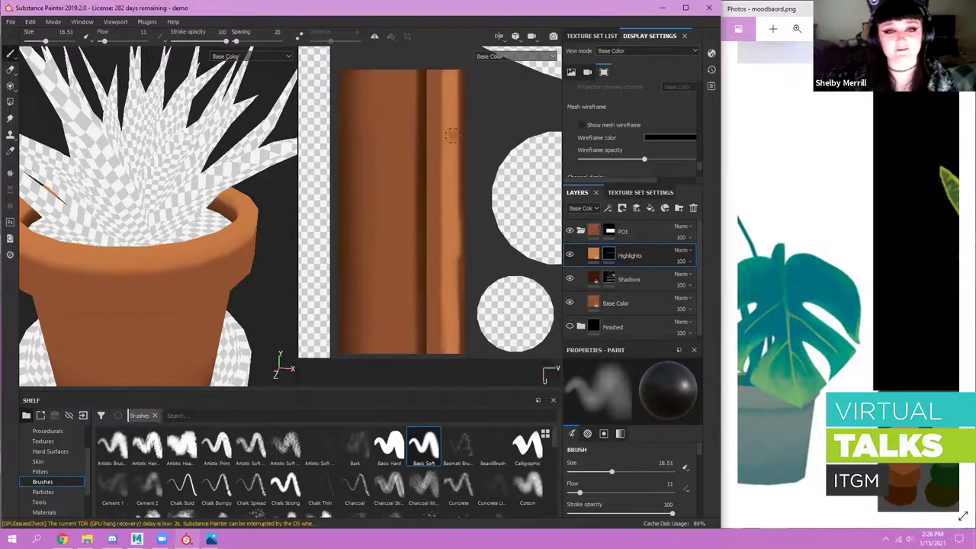
left_click(582, 125)
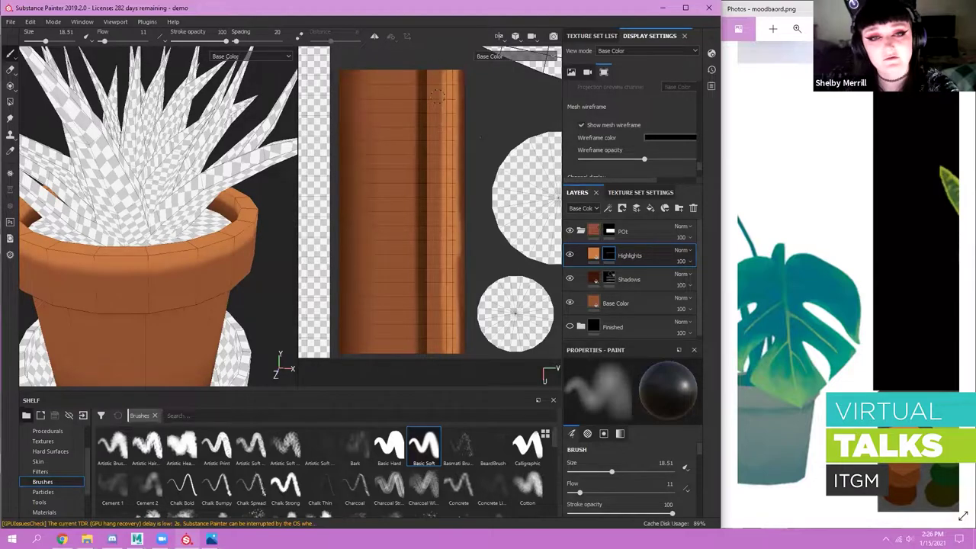
key("ctrl+z")
left_click_drag(440, 101, 437, 202)
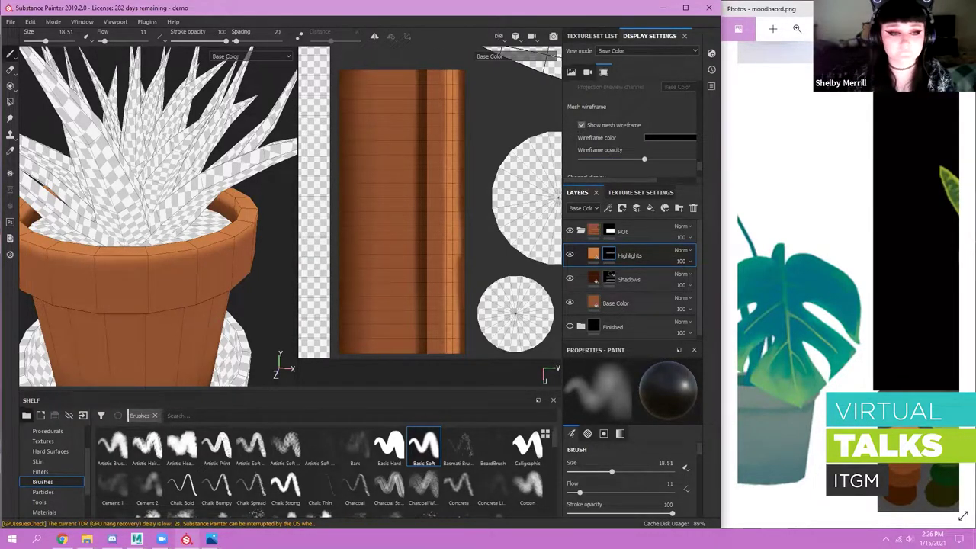
- Hide the mesh wireframe and examine the rim highlight on the pot from several angles
left_click(582, 125)
scroll(138, 187, "down", 4)
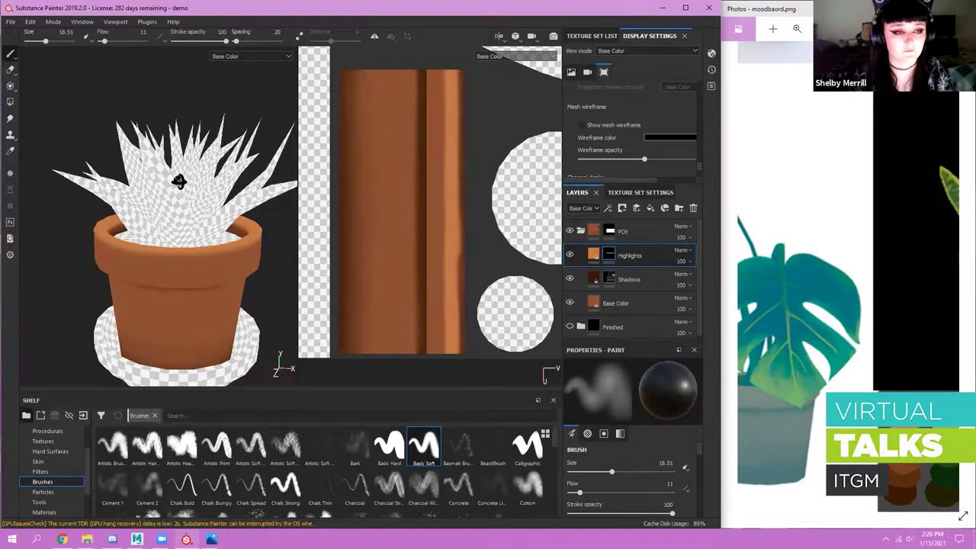
mouse_move(201, 173)
left_mouse_down("alt")
mouse_move(207, 156)
mouse_move(192, 160)
left_mouse_up("alt")
scroll(194, 164, "down", 1)
middle_click_drag(215, 191, 200, 160, "alt")
left_click_drag(201, 161, 185, 184, "alt")
scroll(186, 184, "up", 1)
scroll(185, 183, "down", 1)
middle_click_drag(186, 183, 183, 170, "alt")
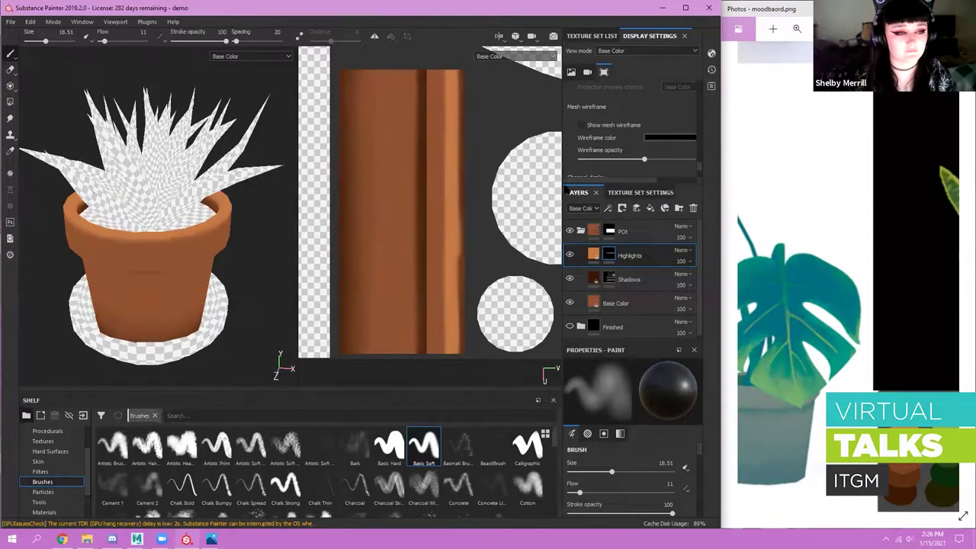
left_click_drag(186, 200, 185, 172, "alt")
- With the mesh wireframe as a guide, soften the highlight's inner-rim side in black at flow 11
left_click(583, 126)
left_click(582, 126)
left_click(582, 125)
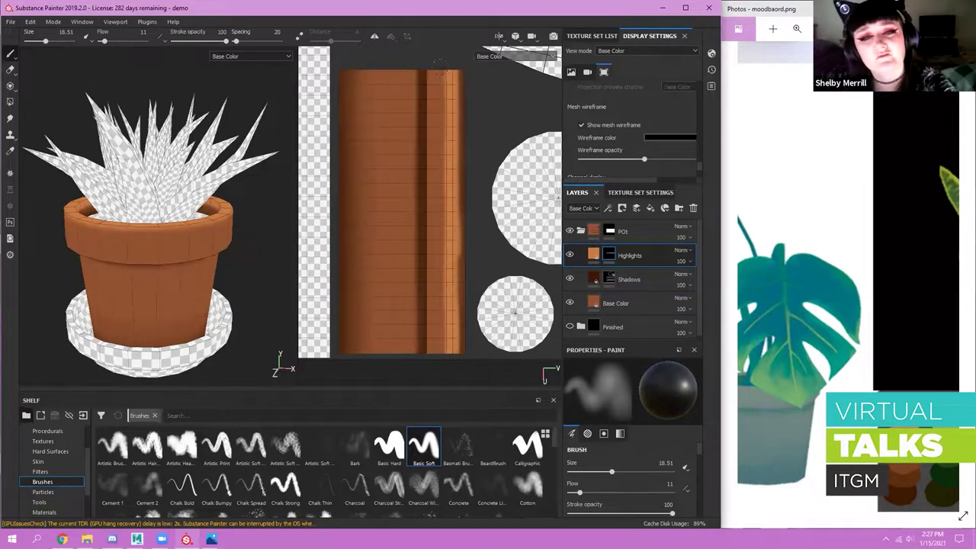
left_click_drag(457, 81, 459, 332)
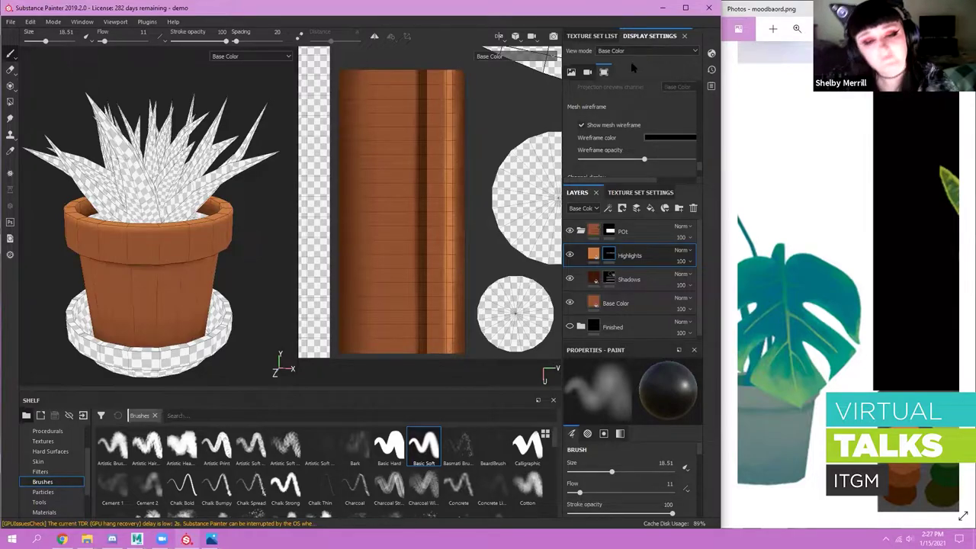
left_click(582, 126)
- Hide the mesh wireframe and examine the softened rim highlight on the pot and its UV strip
scroll(199, 218, "up", 3)
right_click_drag(159, 58, 177, 199, "alt")
middle_click_drag(177, 200, 173, 162, "alt")
right_click_drag(435, 106, 456, 105, "alt")
middle_click_drag(456, 105, 449, 247, "alt")
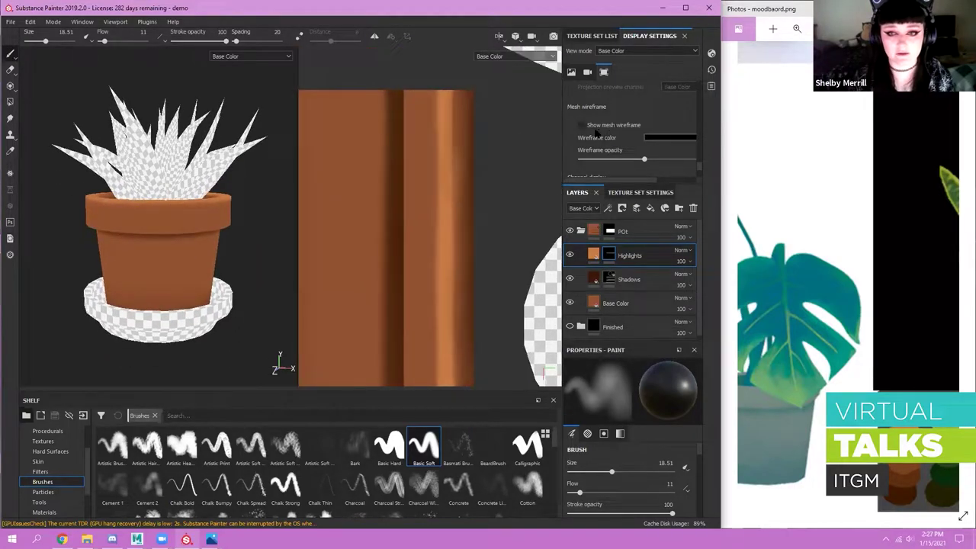
- Show the mesh wireframe and reduce the white soft brush to size 5.5, framing the rim's lower edge and its UV strip
left_click(582, 125)
right_click_drag(421, 109, 440, 107, "alt")
middle_click_drag(429, 107, 429, 138, "alt")
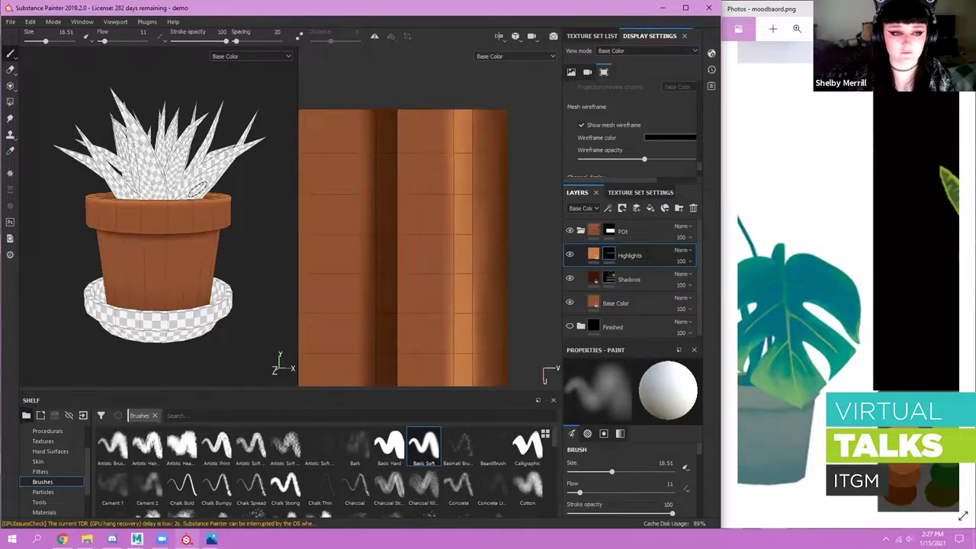
right_click_drag(193, 191, 200, 192, "alt")
middle_click_drag(200, 192, 176, 206, "alt")
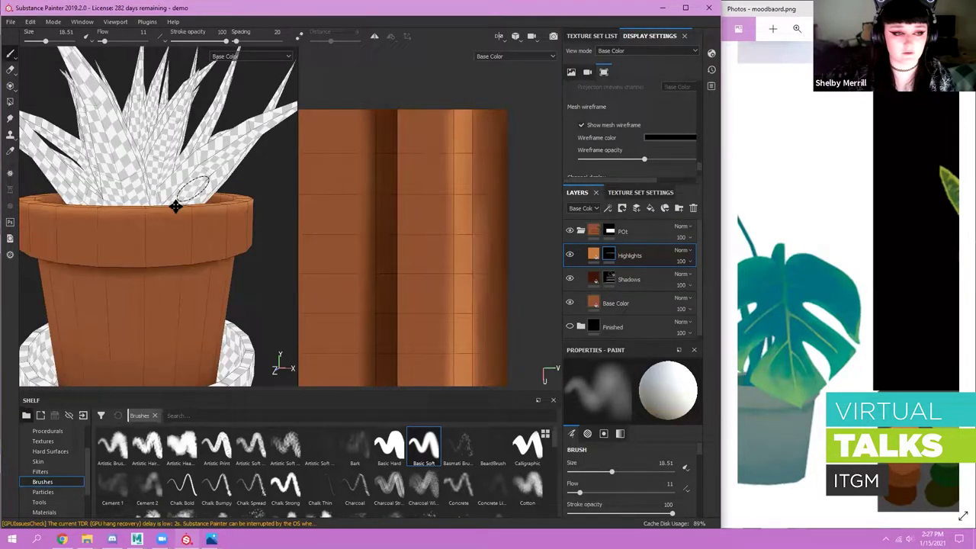
right_click_drag(176, 206, 154, 214, "alt")
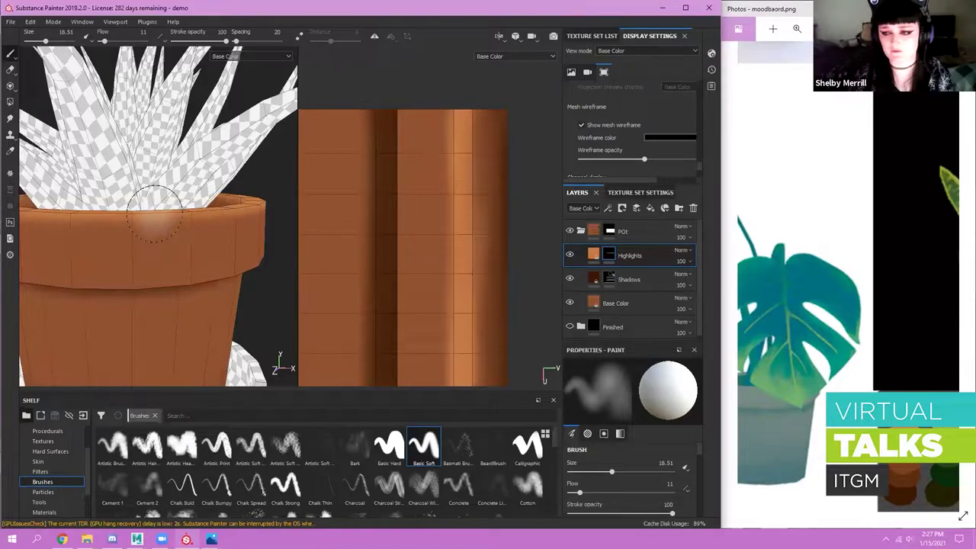
left_click_drag(135, 234, 117, 268, "alt")
right_click_drag(117, 267, 92, 267, "ctrl")
right_click_drag(434, 229, 389, 229, "alt")
middle_click_drag(412, 259, 412, 153, "alt")
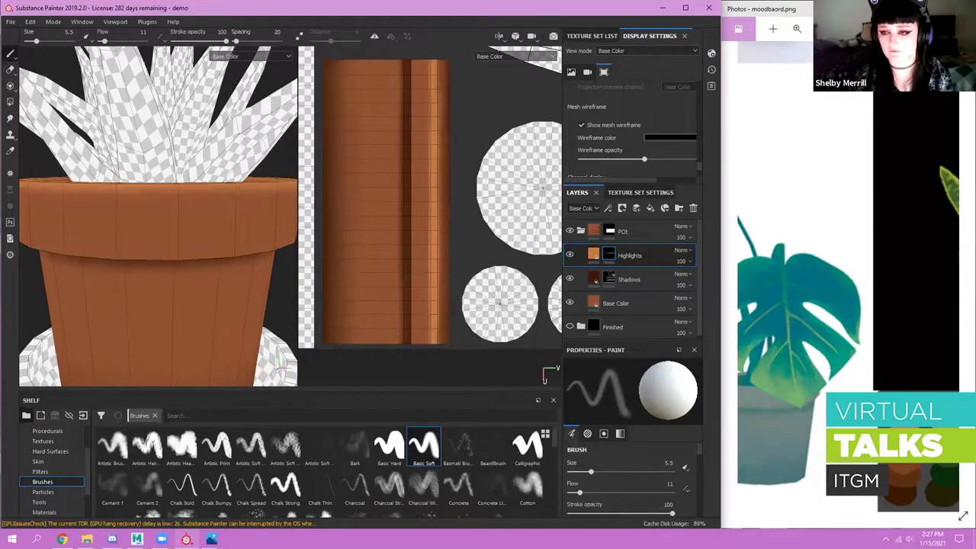
- Examine the painted plant pots in the moodboard image as a reference for the rim highlights
left_click_drag(934, 252, 747, 328)
scroll(839, 289, "down", 4)
scroll(786, 260, "up", 5)
left_click_drag(793, 366, 914, 248)
left_click_drag(862, 374, 868, 150)
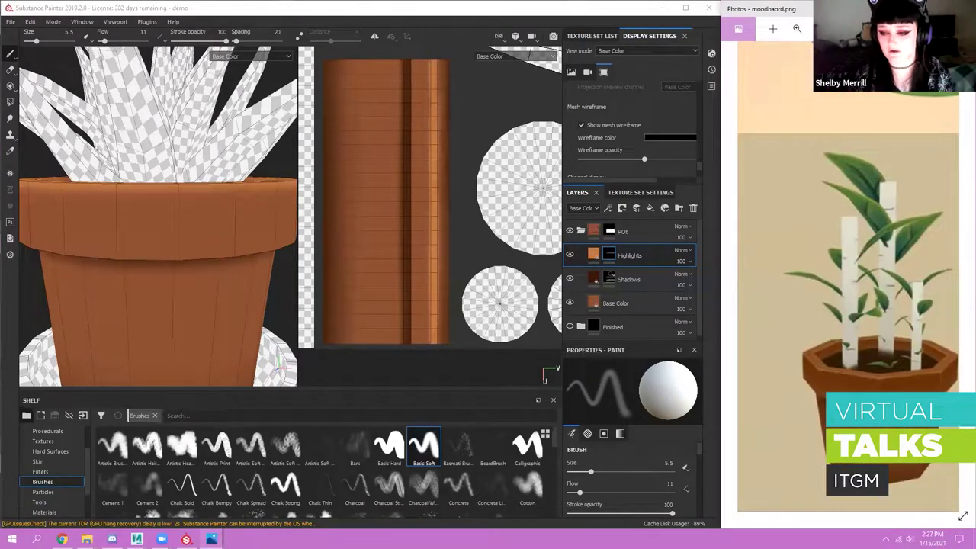
scroll(848, 267, "down", 5)
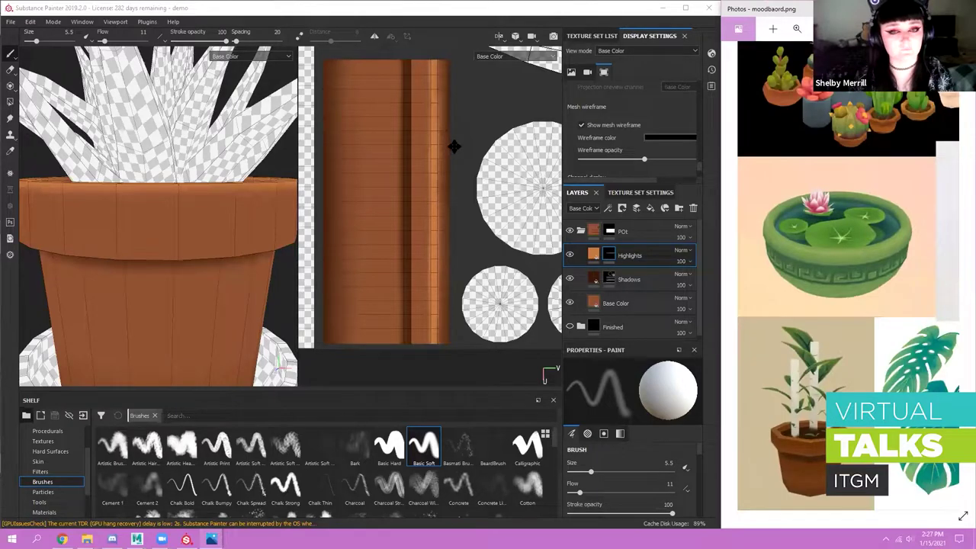
- Paint a thin white highlight along the rim's lower edge on the UV strip with brush size 5.5 and flow 11
middle_click_drag(462, 172, 465, 199, "alt")
right_click_drag(466, 199, 474, 205, "alt")
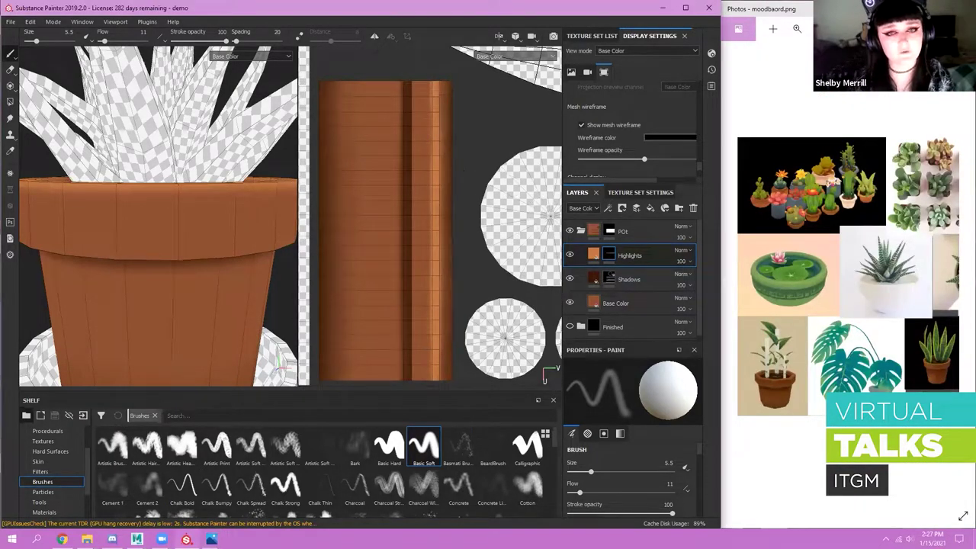
middle_click_drag(464, 171, 467, 137, "alt")
right_click_drag(467, 136, 488, 142, "alt")
middle_click_drag(467, 191, 473, 210, "alt")
right_click_drag(472, 209, 467, 208, "alt")
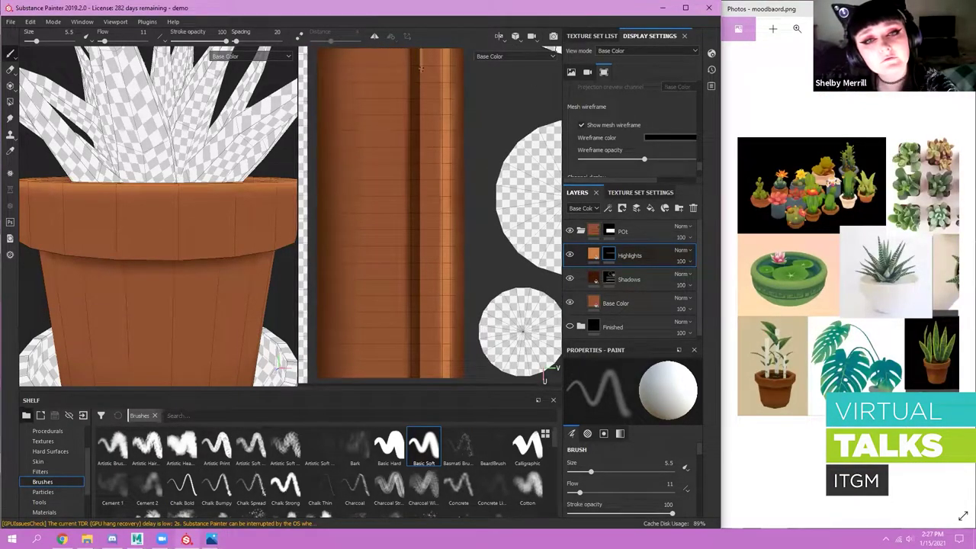
left_click_drag(421, 64, 420, 377)
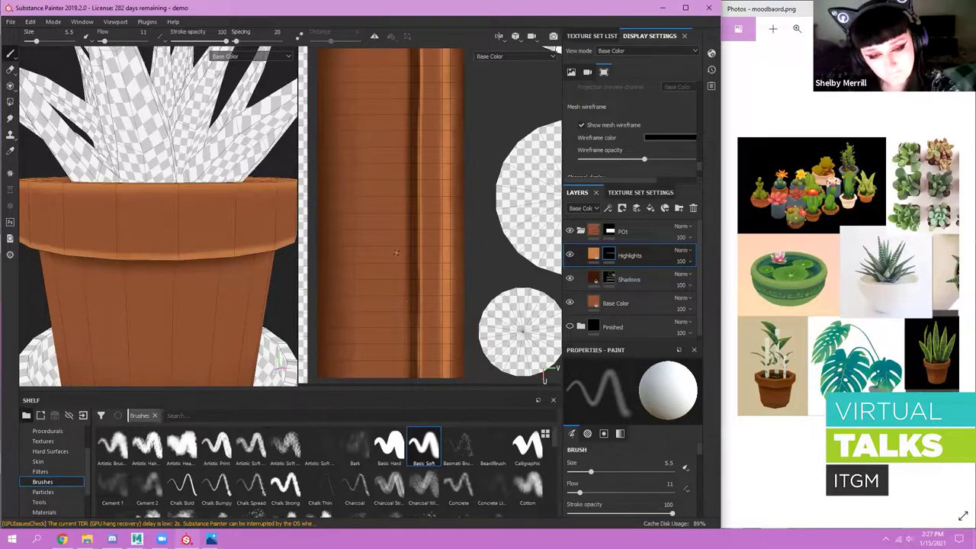
- Clear the highlight spill from the faces beneath the rim using Polygon Fill with colour 0, and return to the Paint tool
left_click(10, 101)
right_click_drag(140, 77, 439, 176, "alt")
middle_click_drag(286, 112, 354, 136, "alt")
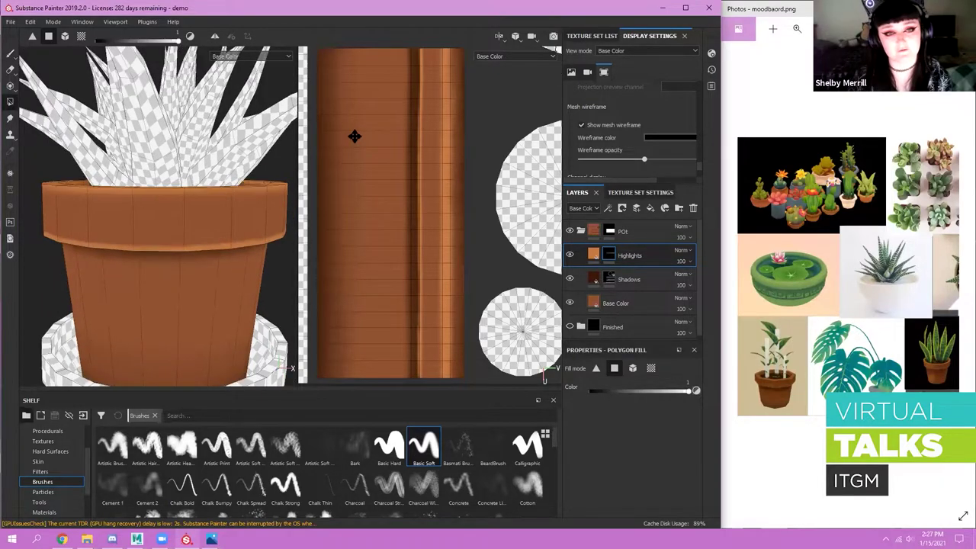
right_click_drag(392, 124, 425, 135, "alt")
middle_click_drag(425, 135, 394, 138, "alt")
left_click_drag(222, 154, 263, 161, "alt")
key("x")
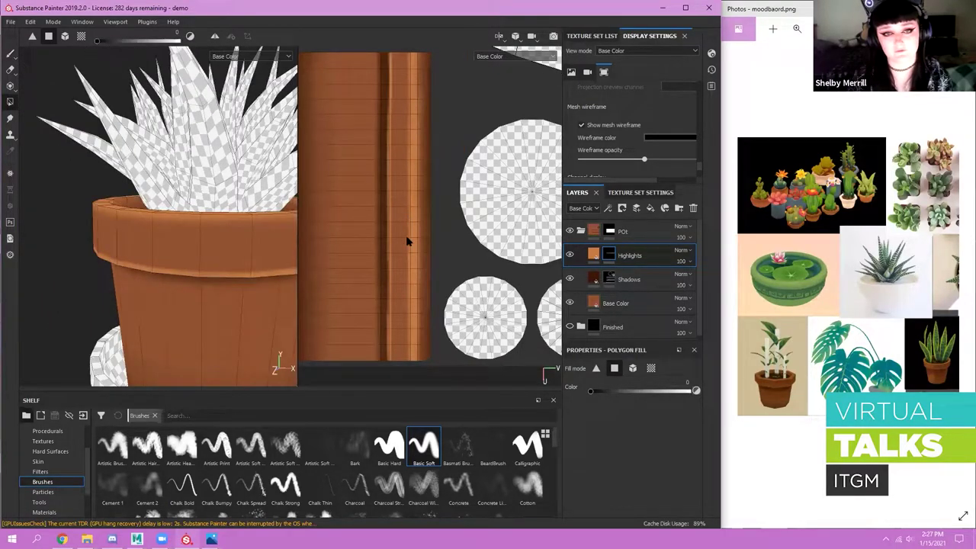
middle_click_drag(391, 365, 438, 379, "alt")
left_click_drag(168, 153, 131, 139, "alt")
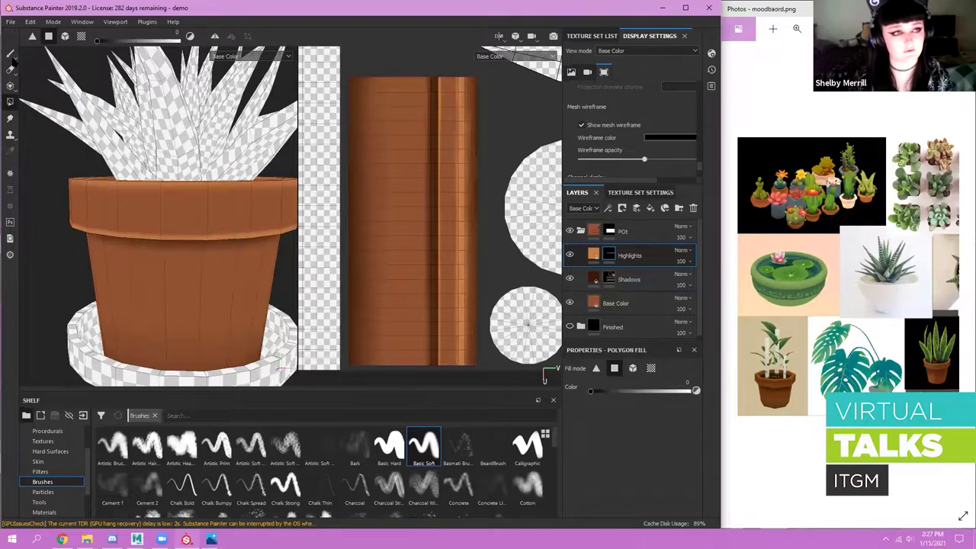
key("1")
- Check the lower-edge highlight on the pot with the mesh wireframe hidden, and show the wireframe again
mouse_move(633, 148)
right_mouse_down("alt")
mouse_move(584, 124)
mouse_move(147, 215)
right_mouse_up("alt")
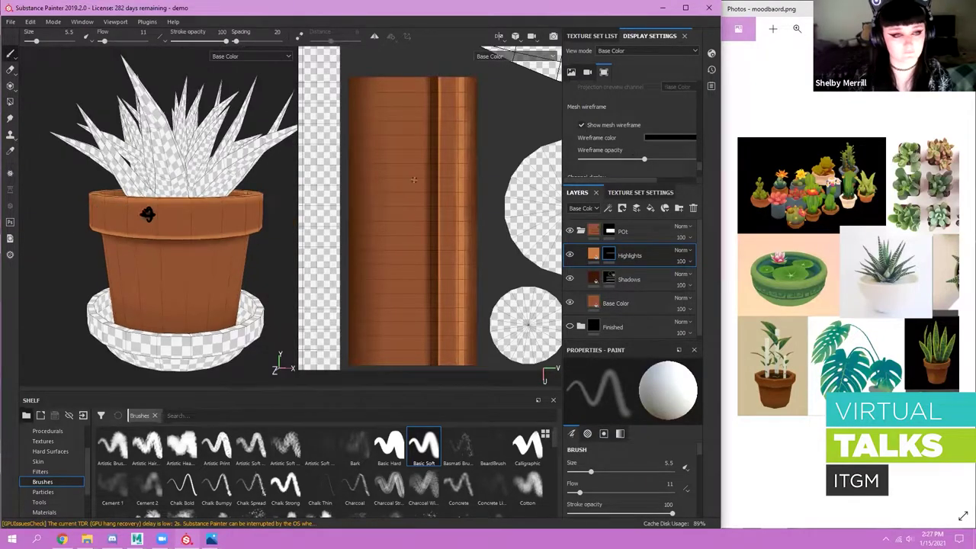
left_click(583, 125)
left_click_drag(36, 213, 56, 219, "alt")
left_click(582, 125)
- Soften the lower-edge highlight along the rim's UV strip in black with brush size 13.27 and flow 11
scroll(427, 92, "up", 4)
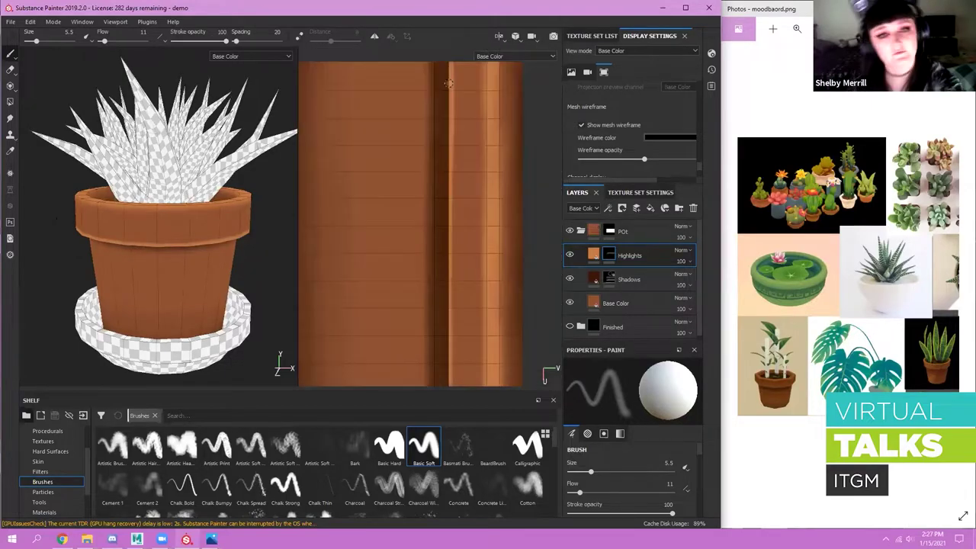
scroll(393, 135, "down", 1)
right_click_drag(425, 96, 443, 96, "ctrl")
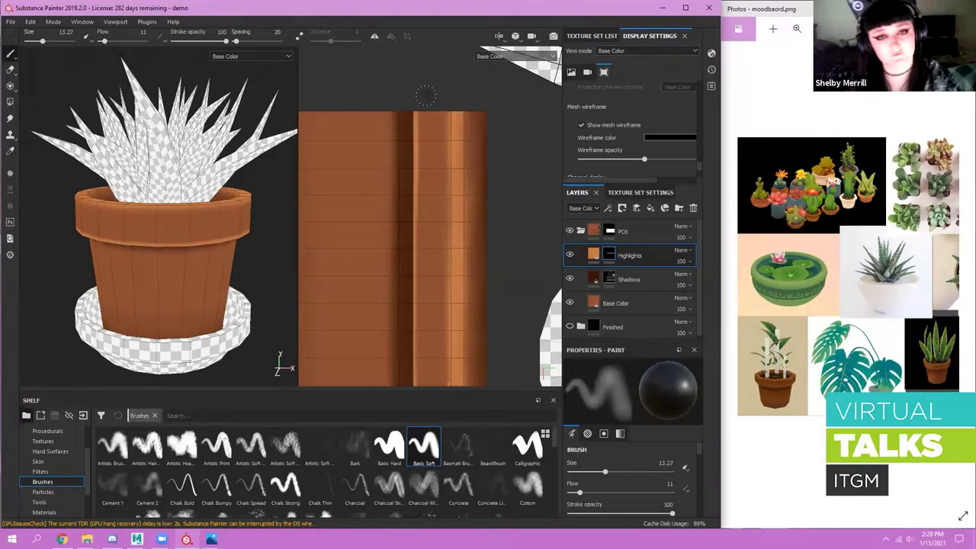
mouse_move(423, 138)
left_mouse_down()
mouse_move(421, 108)
mouse_move(424, 204)
left_mouse_up()
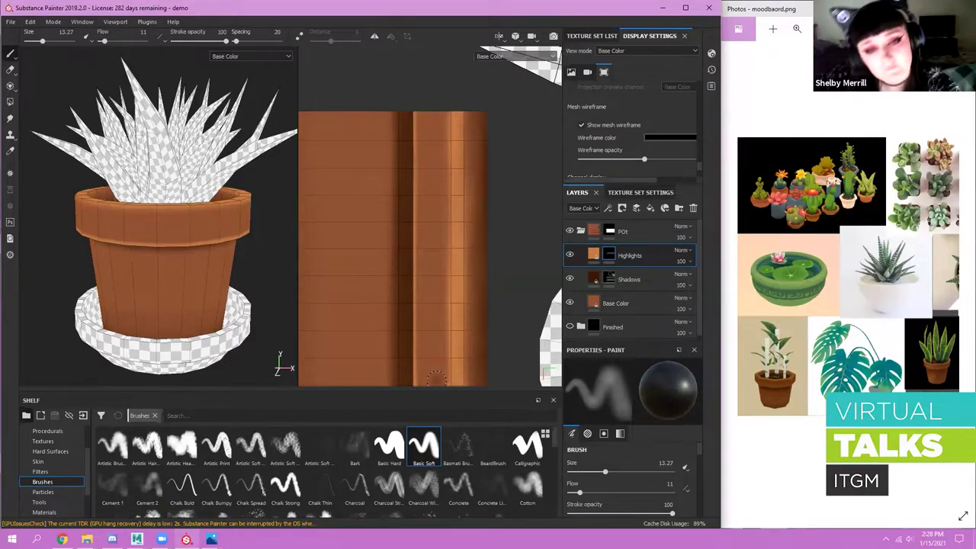
scroll(424, 278, "down", 3)
middle_click_drag(424, 276, 443, 200, "alt")
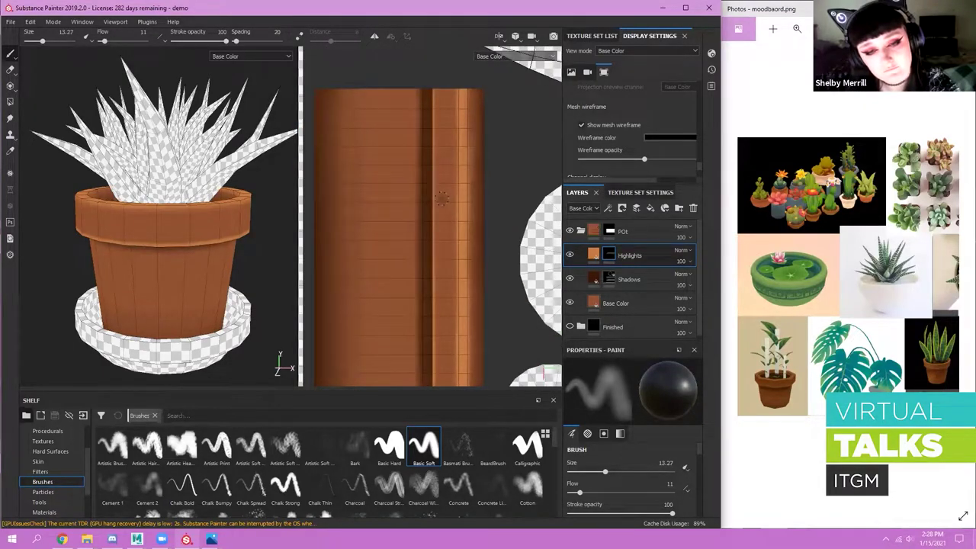
scroll(441, 250, "down", 3)
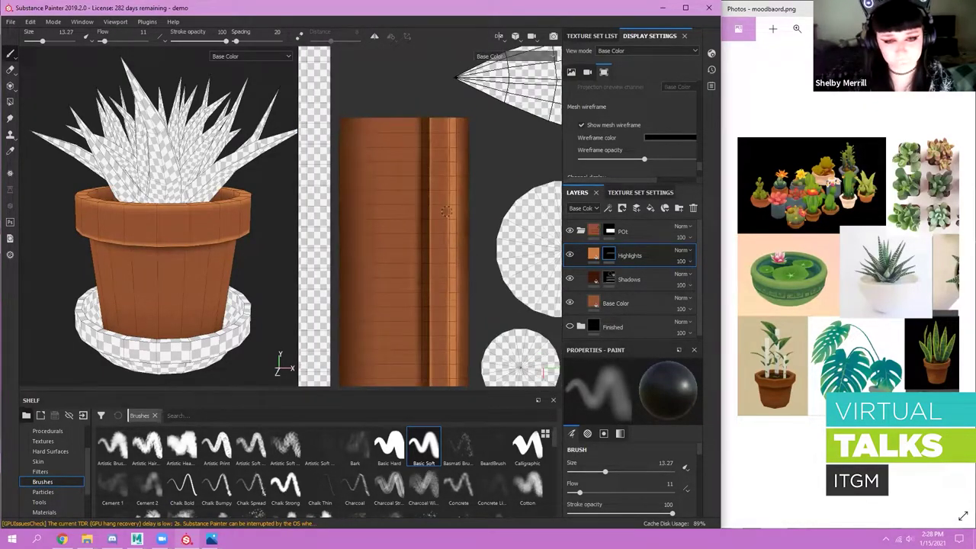
middle_click_drag(480, 296, 476, 218, "alt")
scroll(467, 264, "up", 1)
scroll(468, 264, "up", 1)
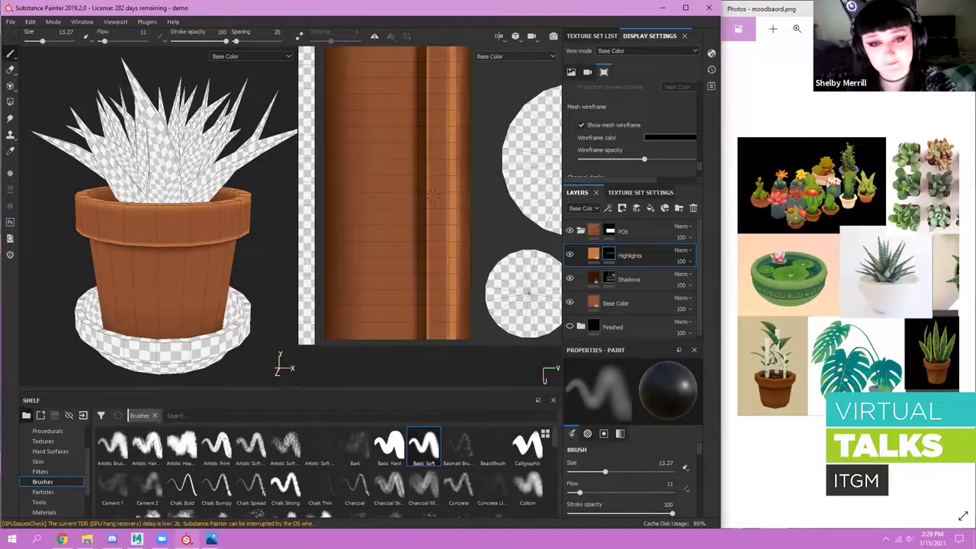
- Hide the mesh wireframe to view the pot's rim highlights, and enlarge the black brush to size 26.45
left_click(582, 126)
left_click_drag(127, 239, 75, 217, "alt")
middle_click_drag(507, 148, 504, 201, "alt")
scroll(505, 202, "down", 1)
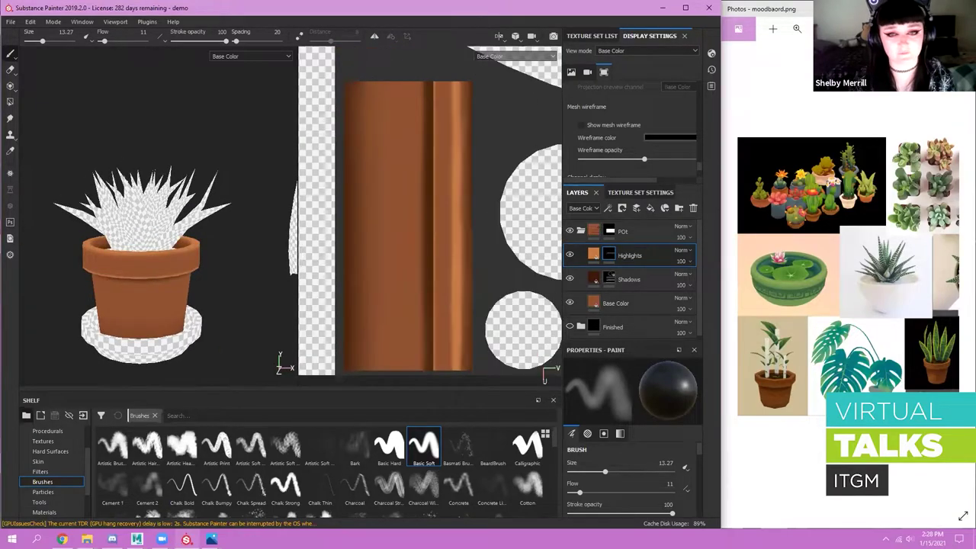
scroll(490, 192, "down", 1)
right_click_drag(437, 311, 450, 311, "ctrl")
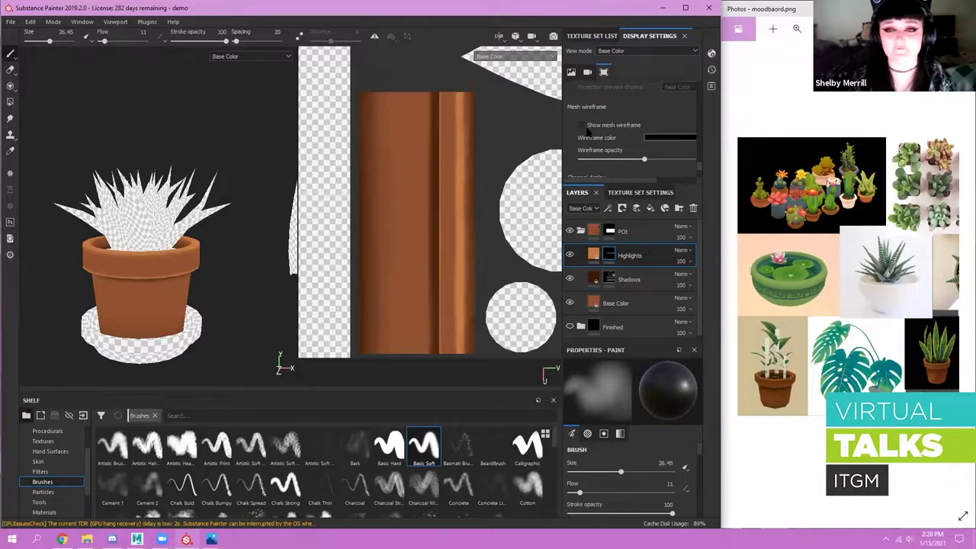
- Examine both rim highlights on the pot from the front and slightly above
left_click_drag(60, 258, 61, 280, "alt")
scroll(111, 212, "up", 2)
right_click_drag(110, 212, 90, 206, "alt")
left_click_drag(132, 221, 140, 199, "alt")
mouse_move(140, 198)
right_mouse_down("alt")
mouse_move(170, 202)
mouse_move(134, 187)
right_mouse_up("alt")
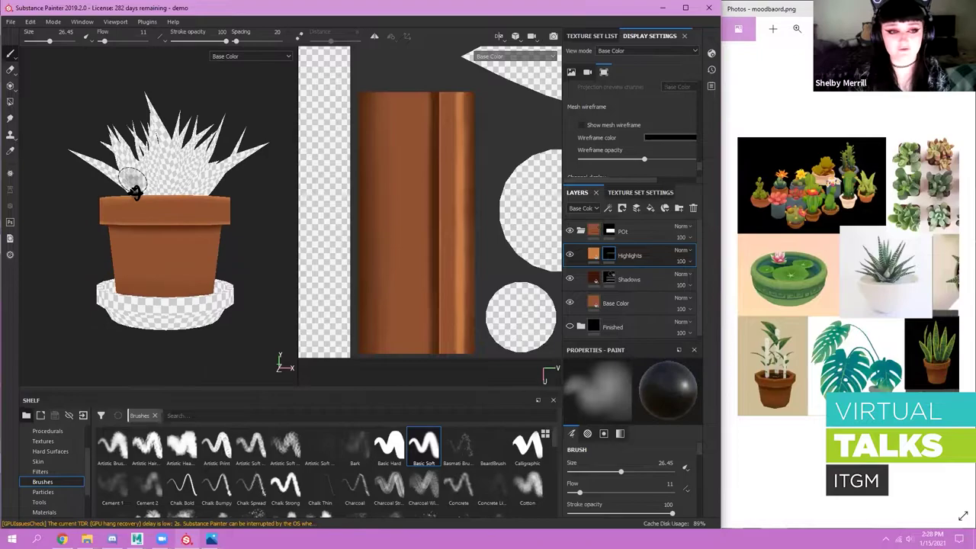
- Duplicate the Shadows layer and clear the copy's mask
left_click(647, 284)
left_click(626, 304)
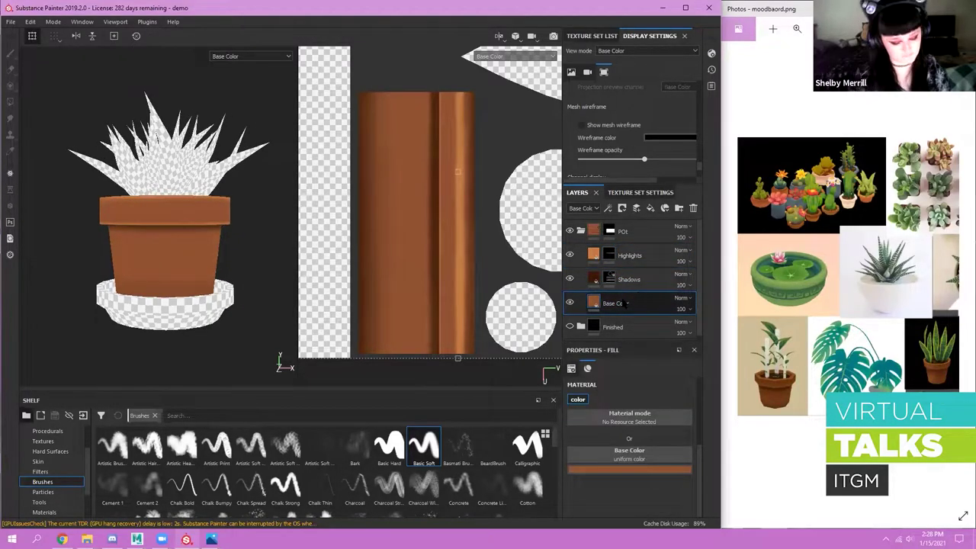
left_click(663, 286)
key("ctrl+d")
right_click(611, 281)
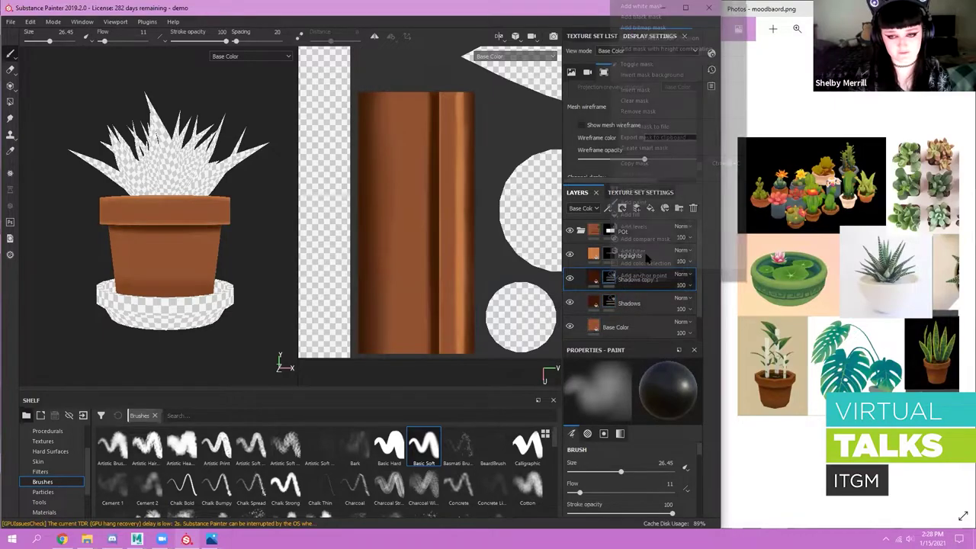
left_click(648, 102)
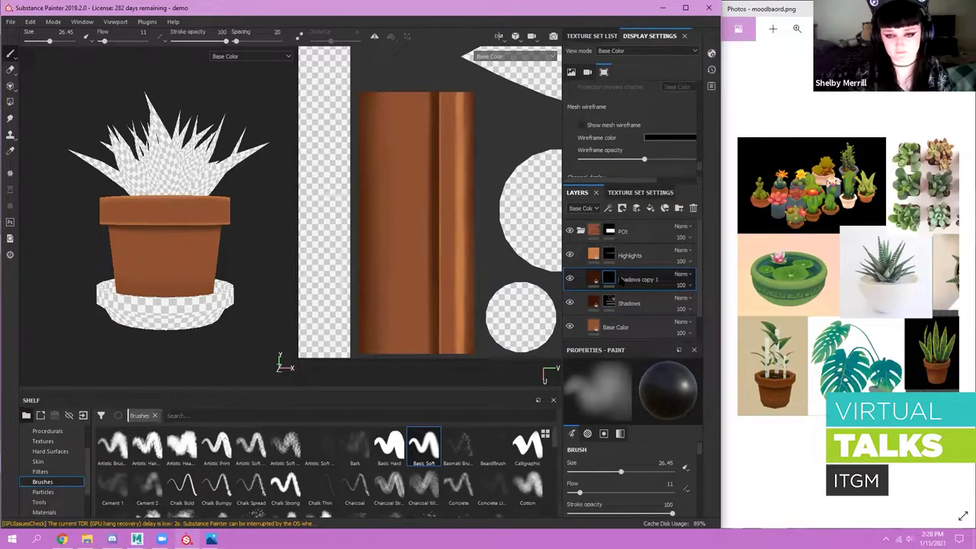
- Rename the duplicated shadow layer as Dark Shading
double_click(639, 280)
type("Sh")
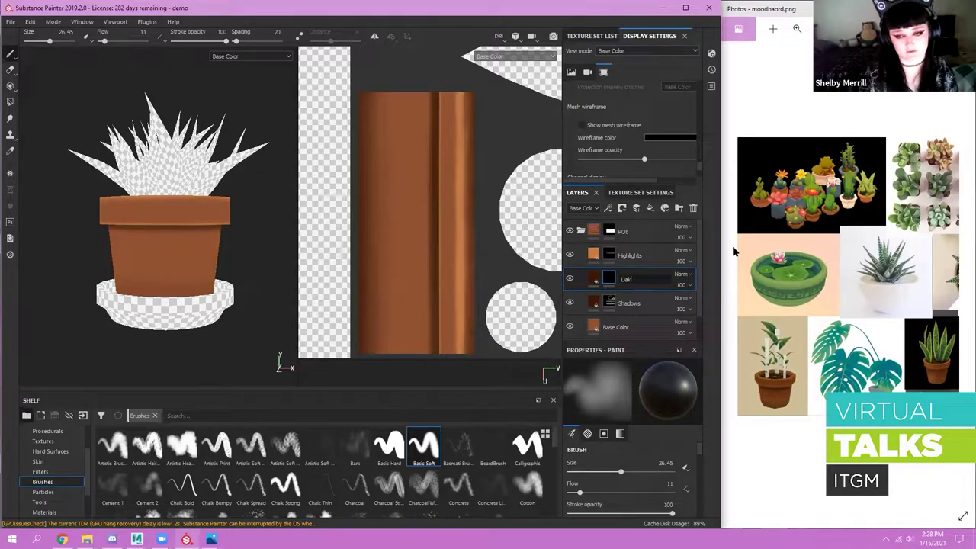
type("Dark Shading")
key("Return")
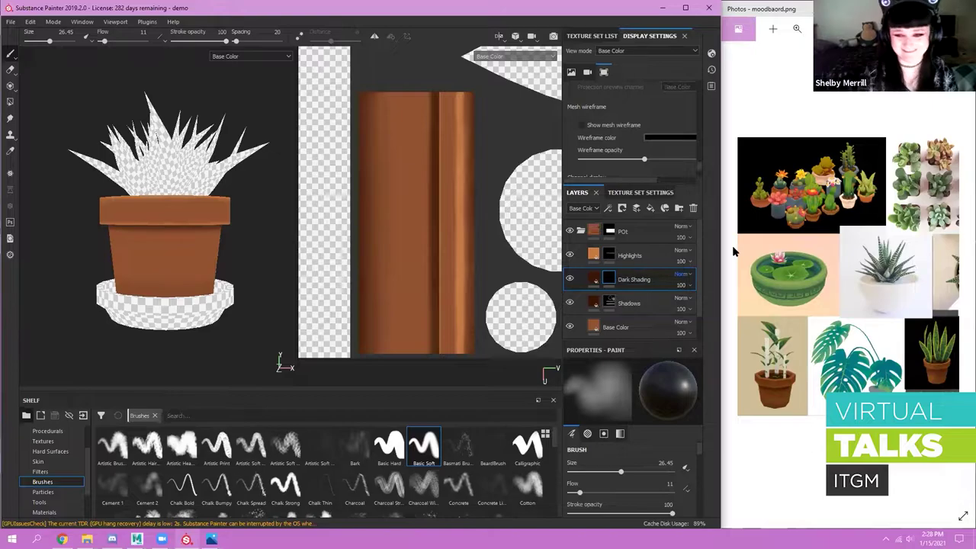
- Examine the pot's rim and body from several sides in the 3D view and its strip in the 2D view
scroll(672, 481, "down", 3)
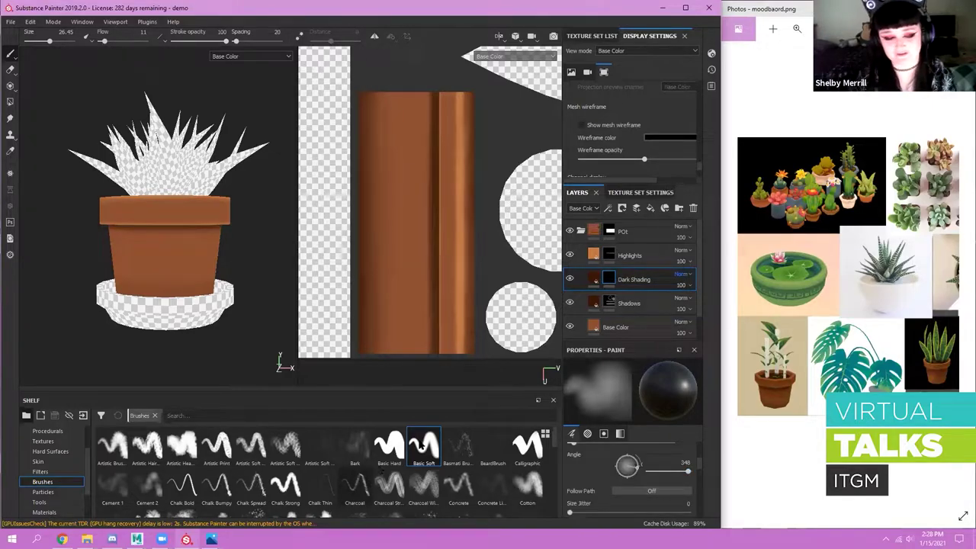
middle_click_drag(410, 207, 415, 207, "alt")
right_click_drag(415, 207, 398, 179, "alt")
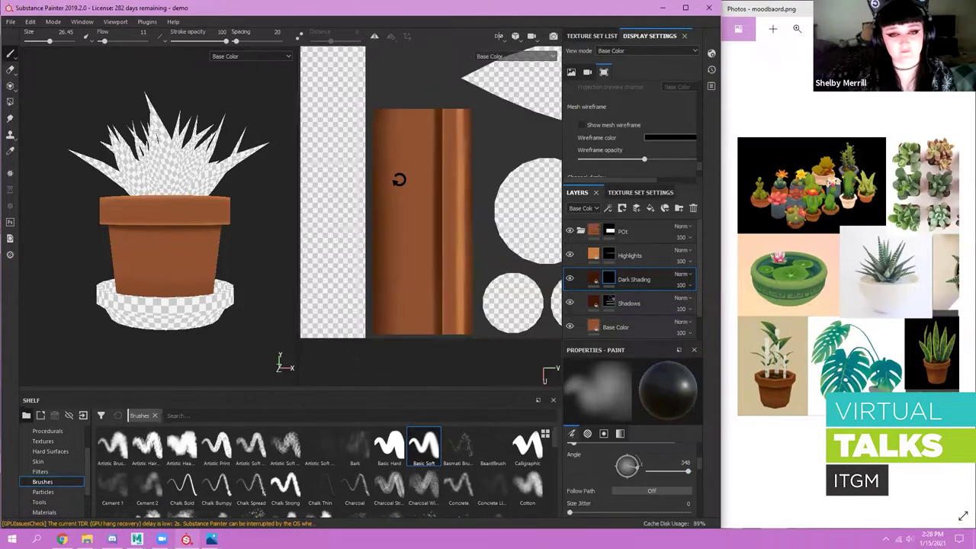
mouse_move(183, 230)
left_mouse_down("alt")
mouse_move(153, 237)
mouse_move(164, 232)
left_mouse_up("alt")
middle_click_drag(166, 236, 195, 228, "alt")
right_click_drag(196, 227, 197, 222, "alt")
middle_click_drag(198, 222, 213, 205, "alt")
right_click_drag(213, 205, 197, 223, "alt")
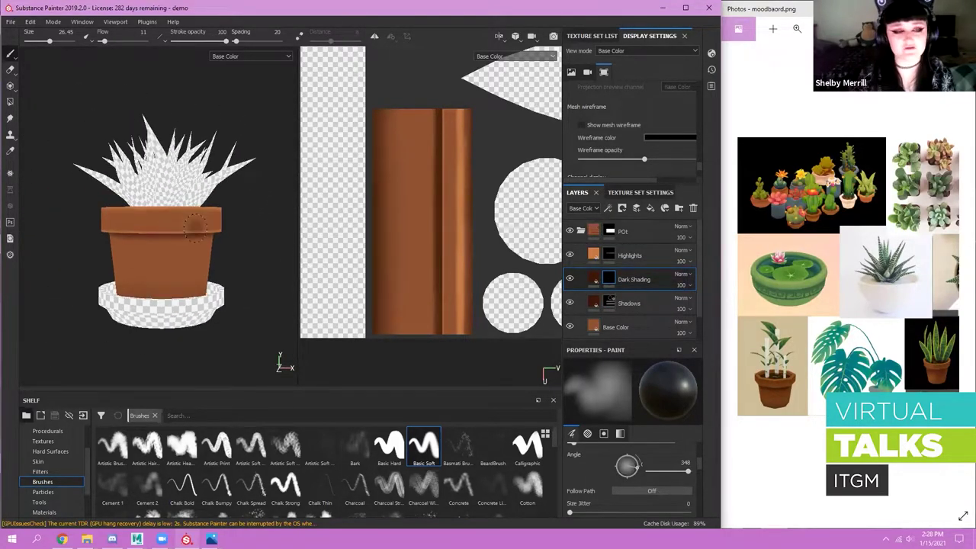
middle_click_drag(197, 223, 220, 212, "alt")
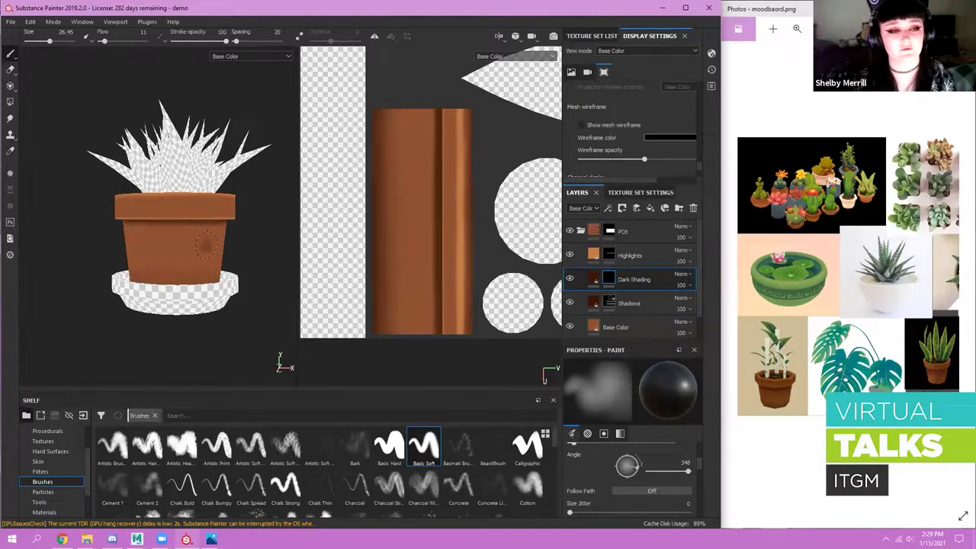
left_click_drag(153, 268, 209, 270, "alt+shift")
right_click_drag(209, 270, 244, 255, "alt")
- Paint white on the Dark Shading mask with a soft brush at flow 5, darkening the pot body just beneath the rim
key("x")
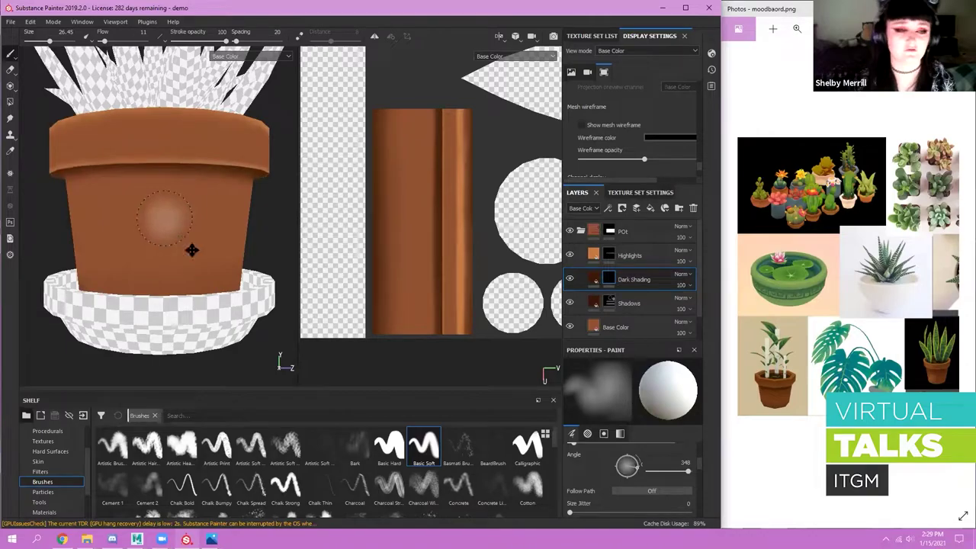
middle_click_drag(166, 218, 191, 251, "alt")
mouse_move(190, 228)
left_mouse_down("ctrl")
mouse_move(131, 224)
mouse_move(149, 323)
mouse_move(125, 224)
mouse_move(227, 208)
mouse_move(208, 323)
mouse_move(111, 221)
mouse_move(121, 331)
left_mouse_up("ctrl")
scroll(187, 233, "down", 1)
key("ctrl+z")
left_click_drag(206, 236, 178, 237, "alt")
middle_click_drag(181, 239, 200, 191, "alt")
mouse_move(153, 195)
left_mouse_down()
mouse_move(267, 198)
mouse_move(187, 211)
left_mouse_up()
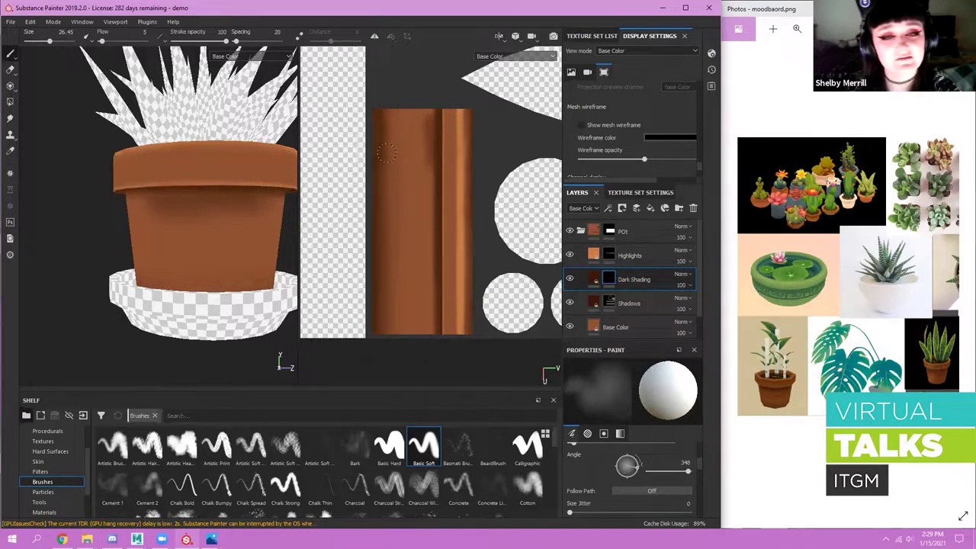
- Set the brush flow to 1 and blend faint dark shading into the pot body around its sides
left_click_drag(236, 216, 233, 217, "ctrl")
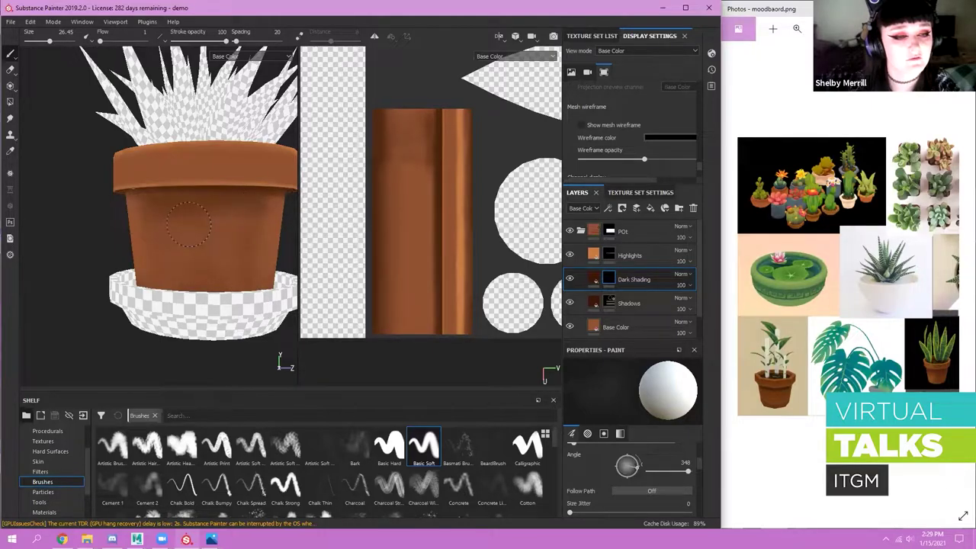
left_click_drag(250, 190, 416, 194, "alt")
scroll(93, 213, "down", 2)
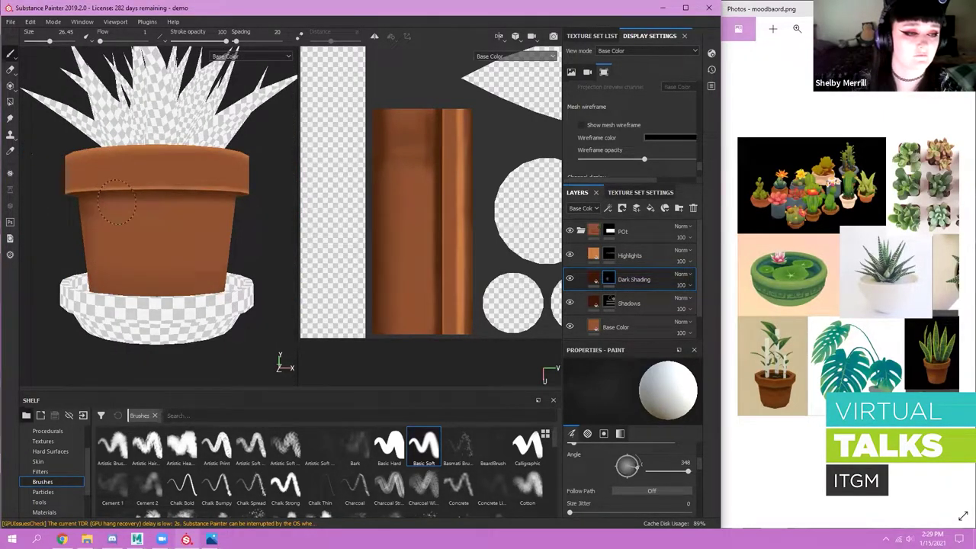
left_click_drag(143, 197, 184, 235, "alt+shift")
mouse_move(184, 235)
right_mouse_down("alt")
mouse_move(218, 246)
mouse_move(180, 252)
right_mouse_up("alt")
left_click_drag(181, 252, 190, 239, "alt")
middle_click_drag(190, 239, 179, 215, "alt")
right_click_drag(179, 215, 209, 248, "alt")
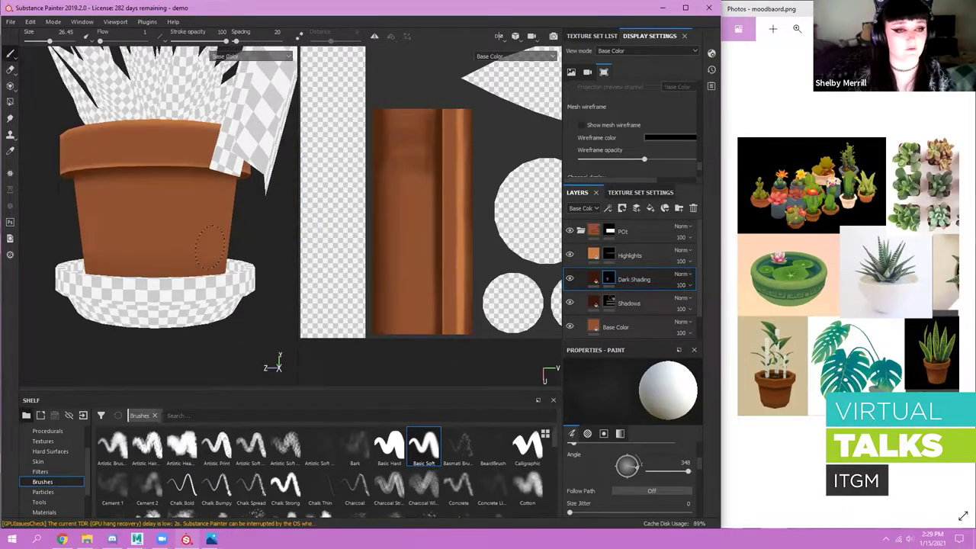
middle_click_drag(209, 248, 212, 241, "alt")
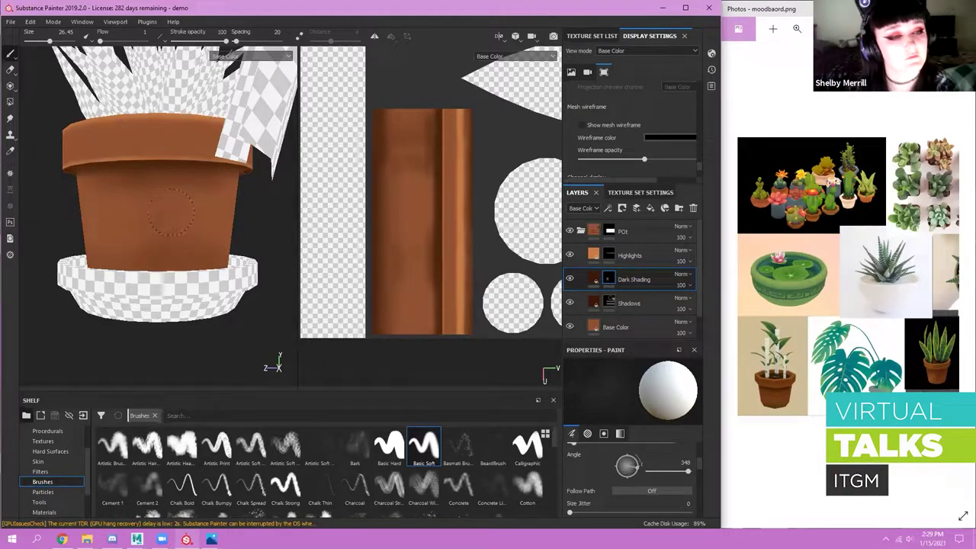
- Set the brush flow to 3 and paint stronger dark shading across the other side of the pot body
left_click_drag(188, 244, 191, 244, "ctrl")
mouse_move(173, 238)
left_mouse_down("ctrl+alt")
mouse_move(166, 257)
mouse_move(169, 243)
left_mouse_up("ctrl+alt")
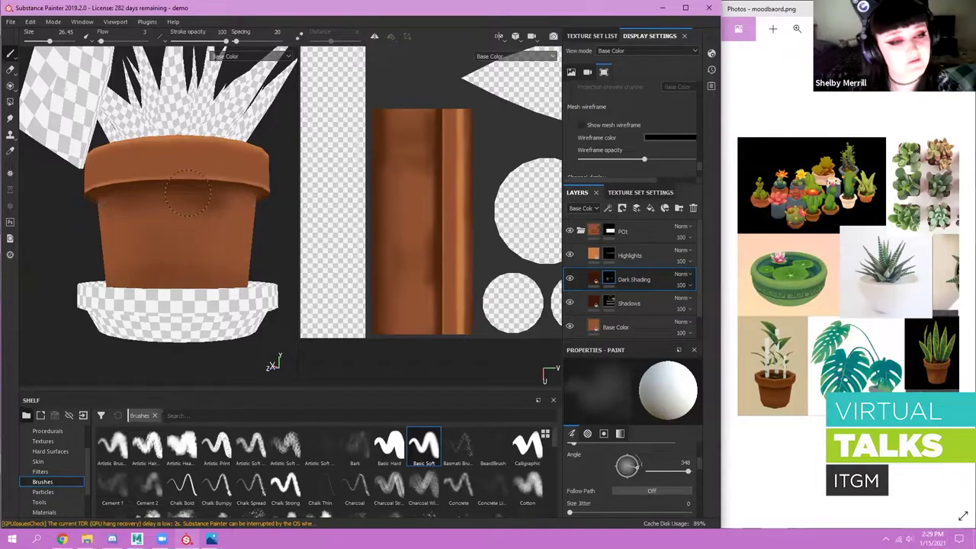
left_click_drag(188, 214, 136, 220)
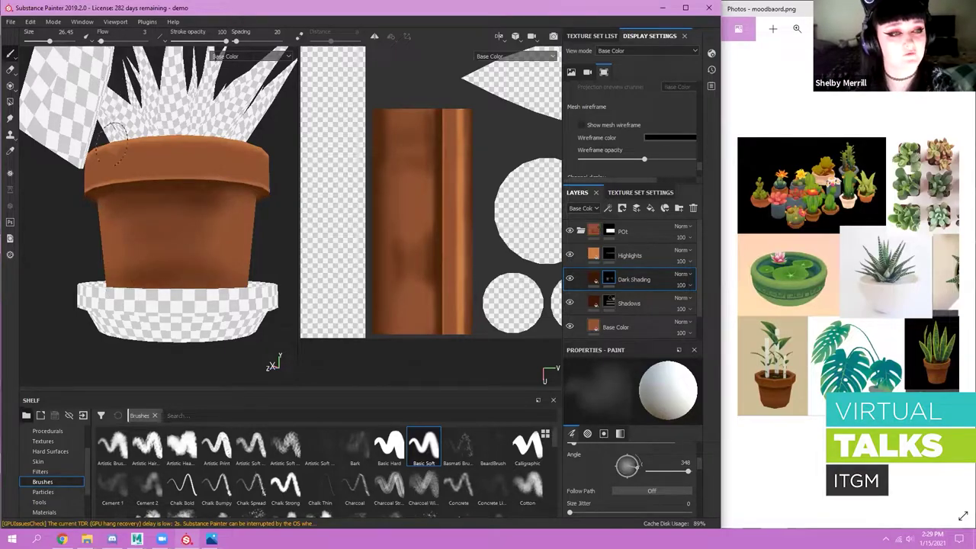
- Switch the mask brush to black, undo a trial stroke, and soften the body shading with the flow set to 1
mouse_move(192, 207)
left_mouse_down("alt")
mouse_move(168, 234)
mouse_move(174, 214)
left_mouse_up("alt")
key("x")
middle_click_drag(174, 212, 192, 225, "alt")
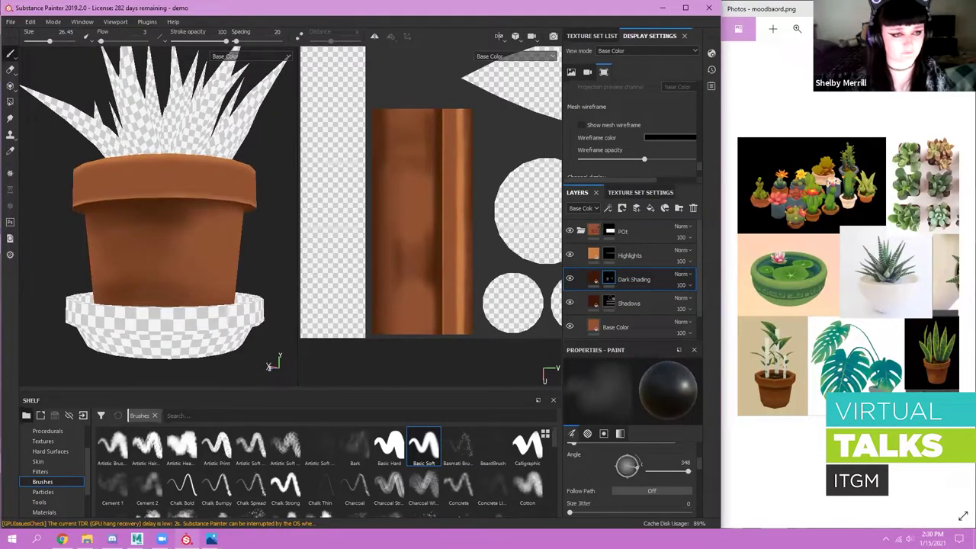
left_click_drag(191, 225, 206, 226, "alt")
left_click_drag(146, 217, 170, 220)
key("ctrl+z")
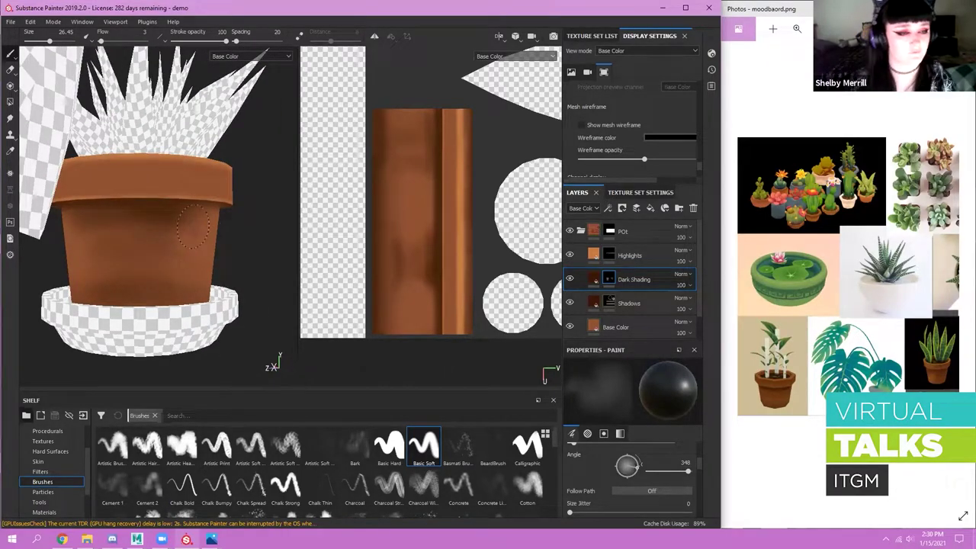
left_click_drag(238, 223, 228, 223, "ctrl")
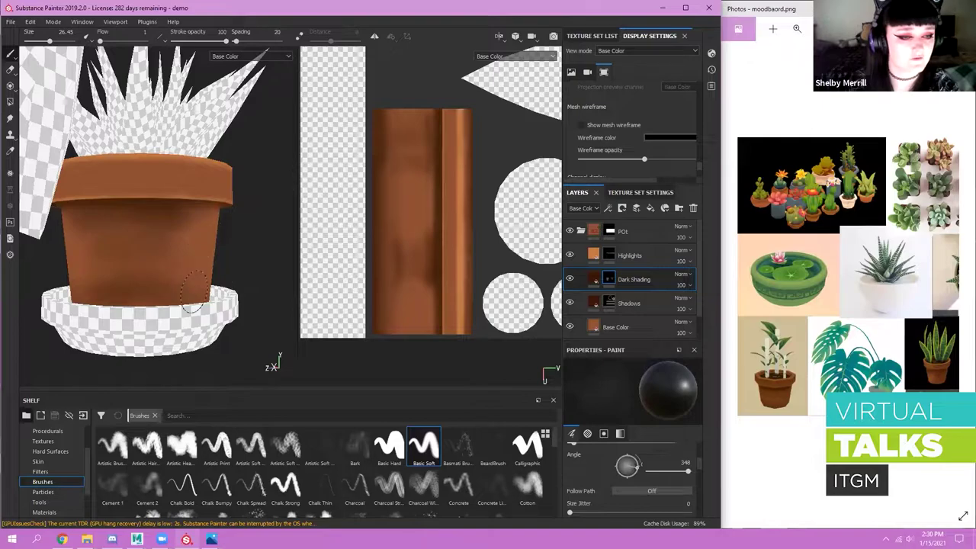
- Try adjusting the Dark Shading layer's opacity while viewing the whole pot, and return it to 100
right_click_drag(254, 340, 203, 296, "alt")
left_click_drag(201, 295, 122, 290, "alt")
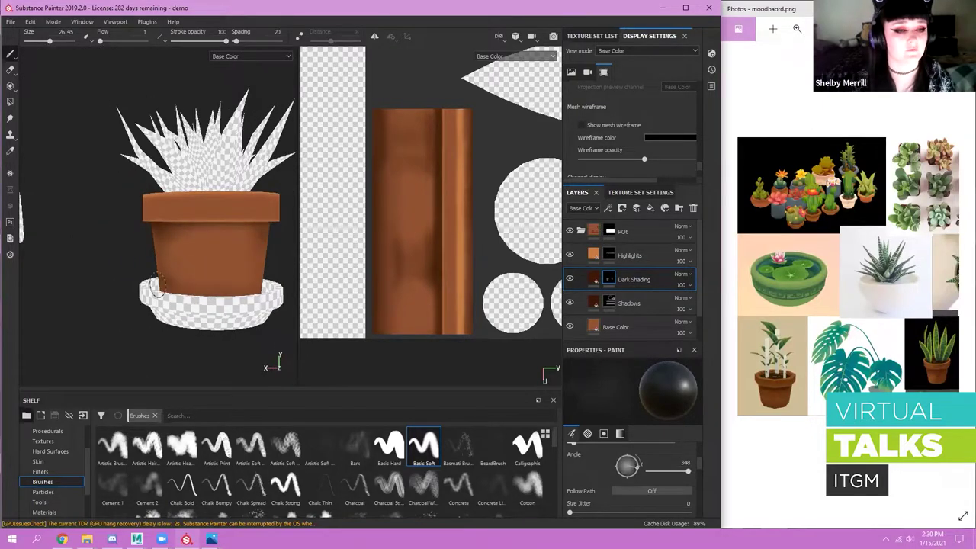
right_click_drag(145, 286, 201, 277, "alt")
middle_click_drag(201, 277, 106, 290, "alt")
left_click(688, 286)
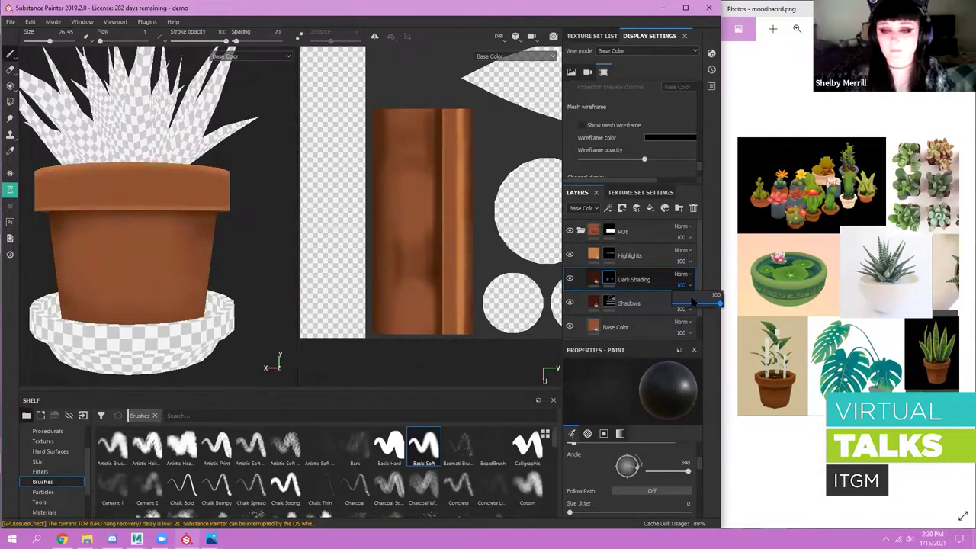
left_click_drag(693, 304, 722, 303)
- Touch up the pot body's dark patches on the 2D texture strip with the white mask brush at flow 1
mouse_move(292, 234)
right_mouse_down("alt")
mouse_move(224, 235)
mouse_move(186, 250)
right_mouse_up("alt")
mouse_move(185, 250)
left_mouse_down("alt")
mouse_move(152, 255)
mouse_move(221, 256)
left_mouse_up("alt")
right_click_drag(183, 255, 298, 221, "alt")
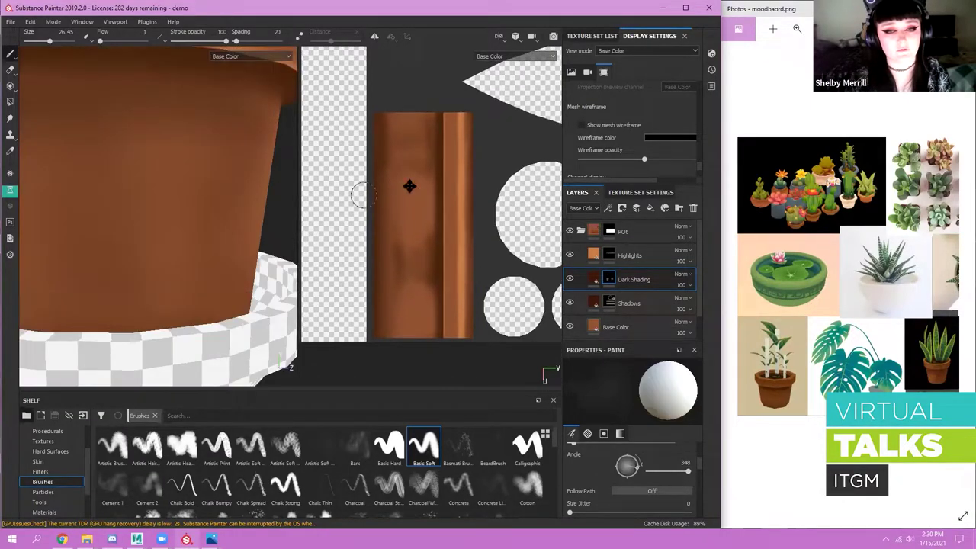
middle_click_drag(408, 186, 444, 178, "alt")
scroll(399, 237, "up", 4)
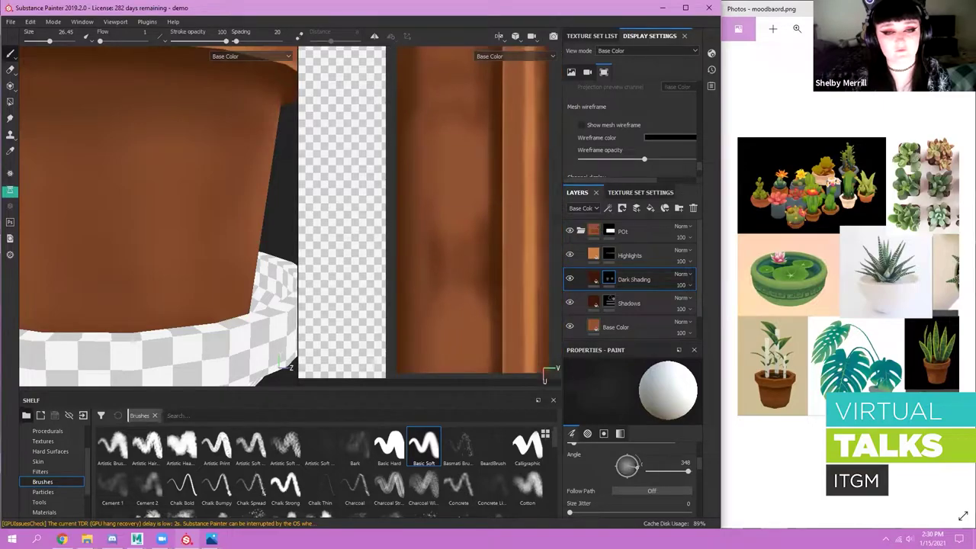
scroll(405, 290, "down", 2)
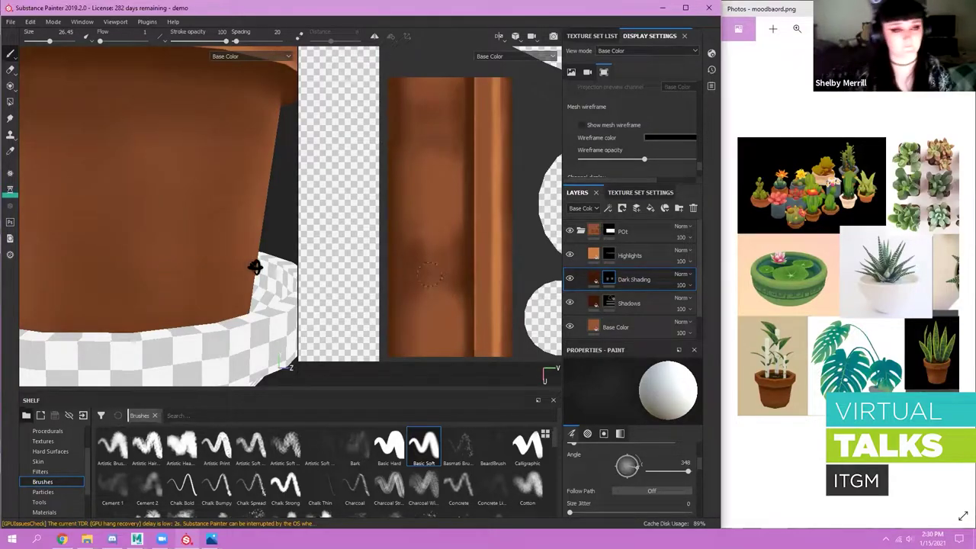
right_click_drag(223, 291, 181, 305, "alt")
middle_click_drag(181, 305, 236, 282, "alt")
left_click_drag(236, 281, 179, 275, "alt")
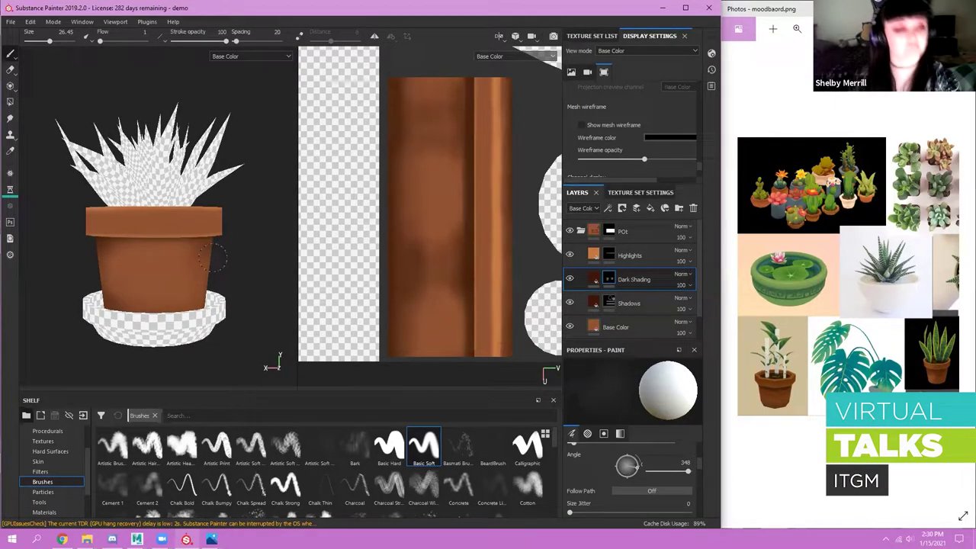
- Set the brush flow to 3 and paint dark shading on one side of the pot's rim, undoing a misplaced stroke
right_click_drag(194, 278, 166, 202, "alt")
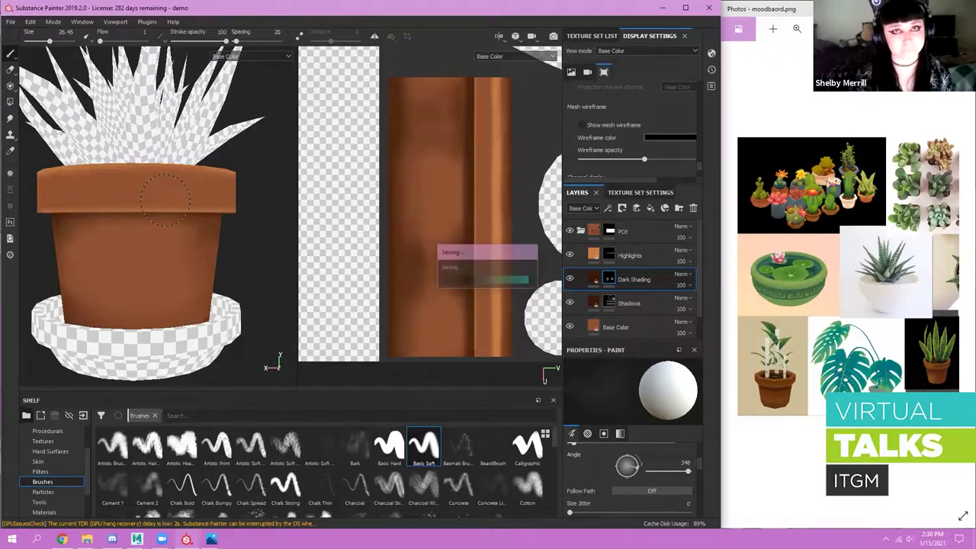
right_click_drag(282, 273, 222, 273, "alt")
left_click_drag(171, 243, 246, 241, "alt")
right_click_drag(169, 259, 157, 232, "alt")
left_click_drag(156, 249, 221, 239, "alt")
right_click_drag(171, 238, 154, 207, "alt")
left_click_drag(155, 207, 307, 144, "ctrl")
mouse_move(138, 192)
left_mouse_down()
mouse_move(200, 200)
mouse_move(213, 233)
mouse_move(137, 217)
mouse_move(160, 217)
left_mouse_up()
key("ctrl+z")
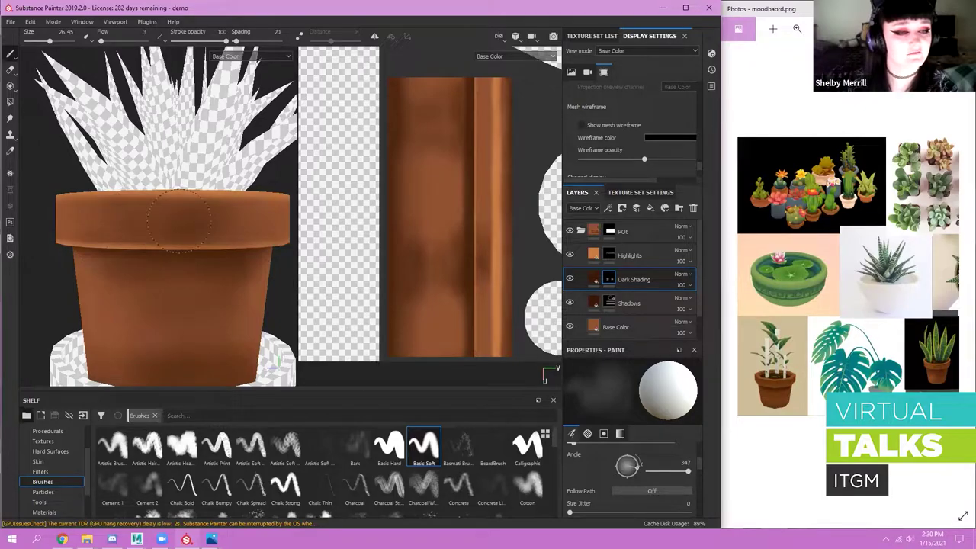
- Paint a matching dark patch on the opposite side of the pot's rim
mouse_move(288, 203)
left_mouse_down("alt")
mouse_move(190, 210)
mouse_move(135, 251)
left_mouse_up("alt")
mouse_move(273, 265)
left_mouse_down("alt")
mouse_move(145, 243)
mouse_move(206, 230)
left_mouse_up("alt")
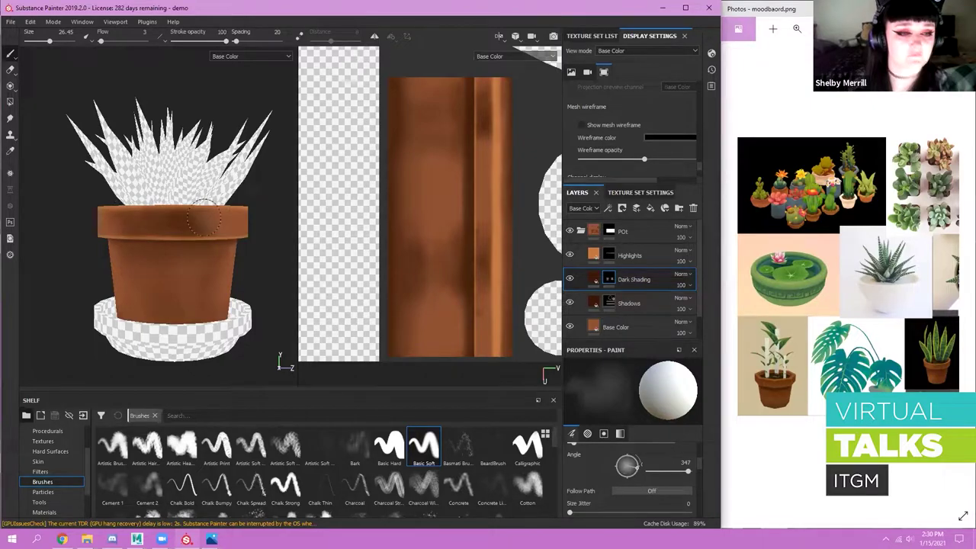
scroll(229, 213, "down", 1)
scroll(229, 213, "up", 3)
middle_click_drag(204, 224, 231, 239, "alt")
scroll(231, 239, "down", 1)
- Soften the edges of the rim's dark patches with the black mask brush at flow 3
key("x")
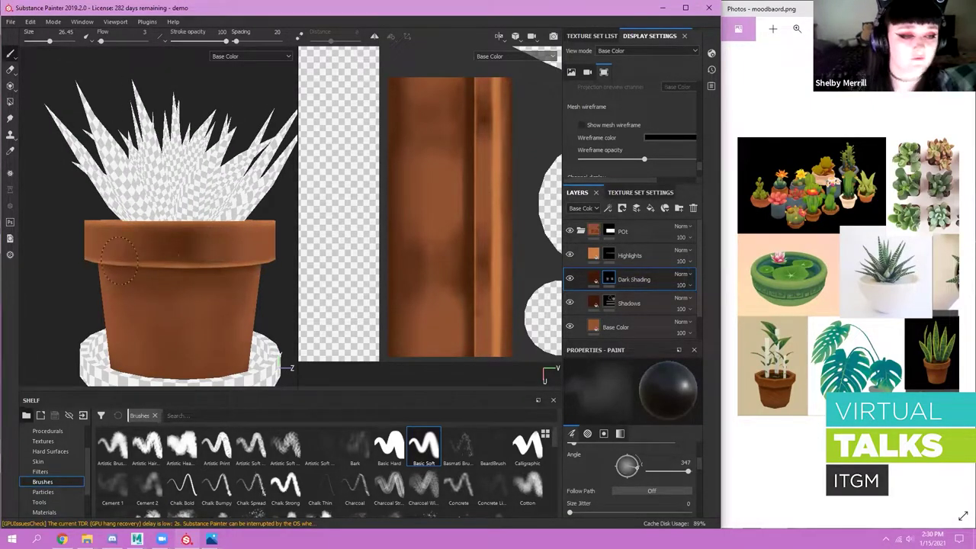
scroll(132, 229, "down", 4)
left_click_drag(174, 284, 103, 294, "alt")
scroll(179, 284, "up", 2)
middle_click_drag(221, 273, 190, 299, "alt")
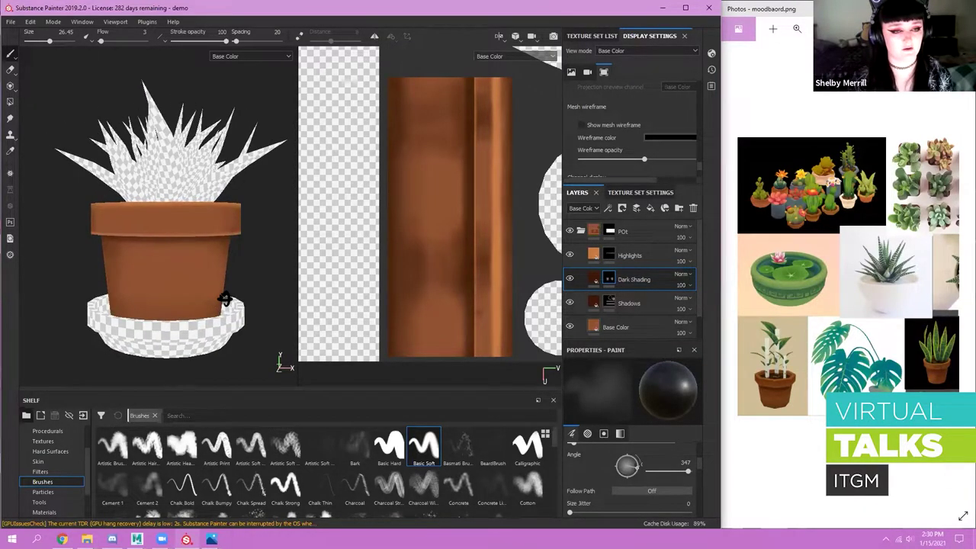
- Inspect the rim and body shading all around the pot, with the mask brush set back to white
left_click_drag(224, 300, 286, 297, "alt")
middle_click_drag(223, 280, 187, 277, "alt")
scroll(187, 277, "down", 1)
key("x")
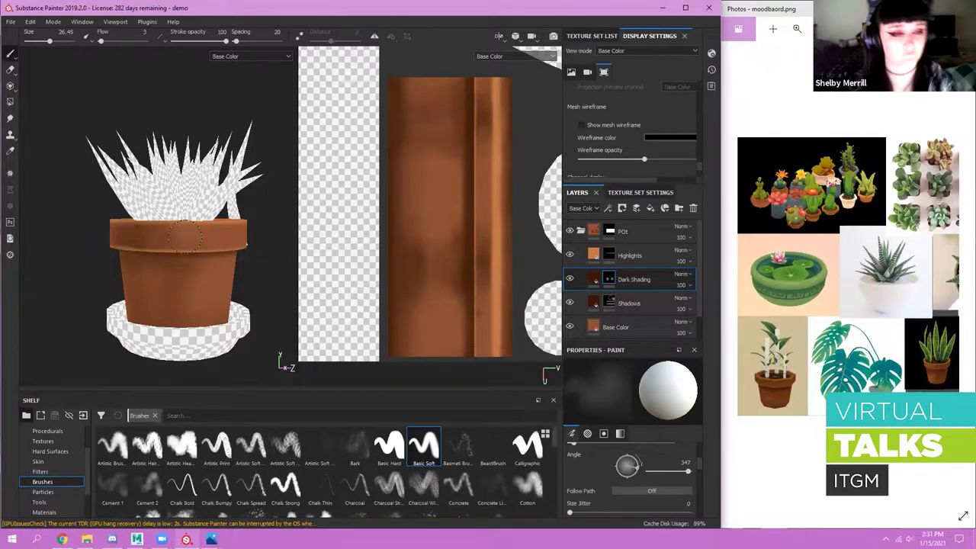
scroll(185, 237, "down", 2)
left_click_drag(190, 257, 124, 258, "alt")
middle_click_drag(237, 252, 220, 254, "alt")
scroll(275, 296, "up", 1)
middle_click_drag(220, 307, 163, 328, "alt")
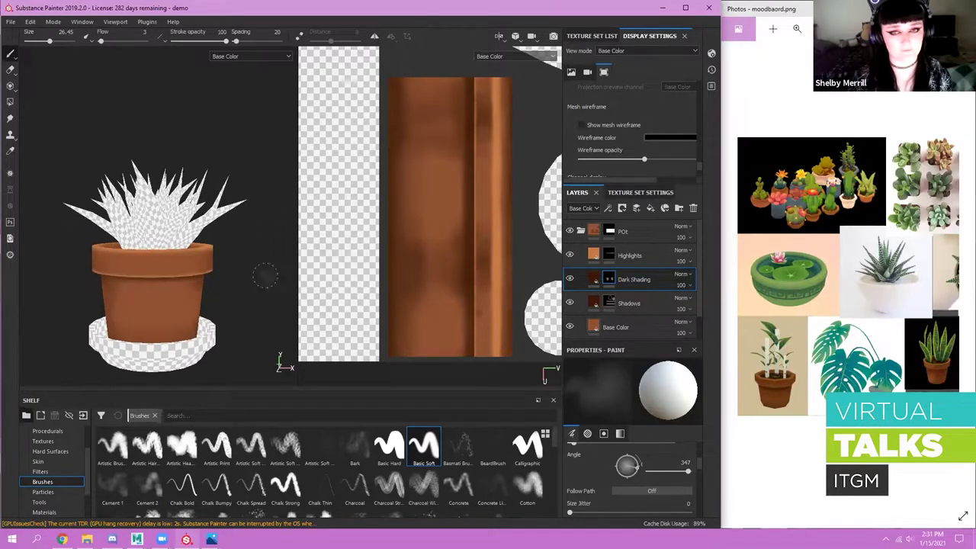
- Duplicate the Dark Shading layer and rename the copy as Dark Textures
double_click(641, 280)
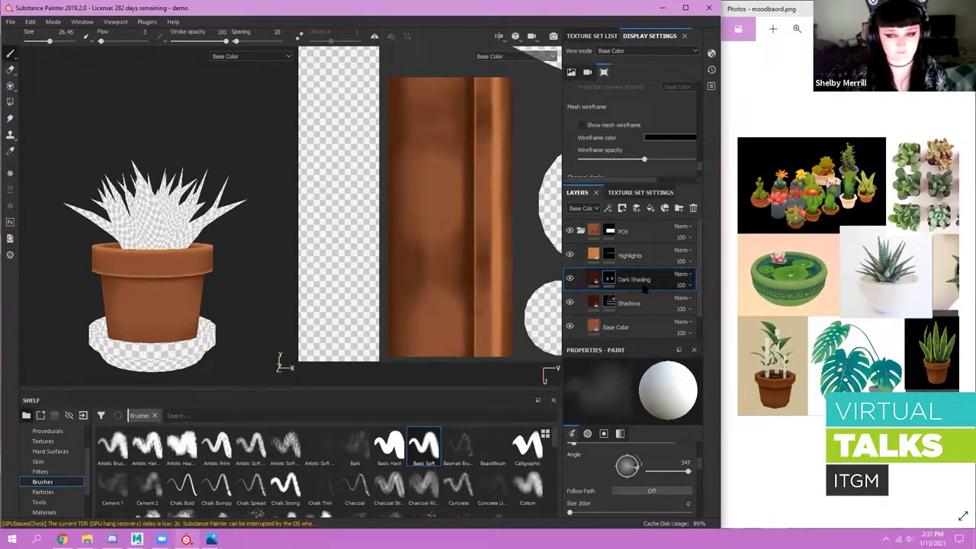
key("ctrl+d")
double_click(632, 280)
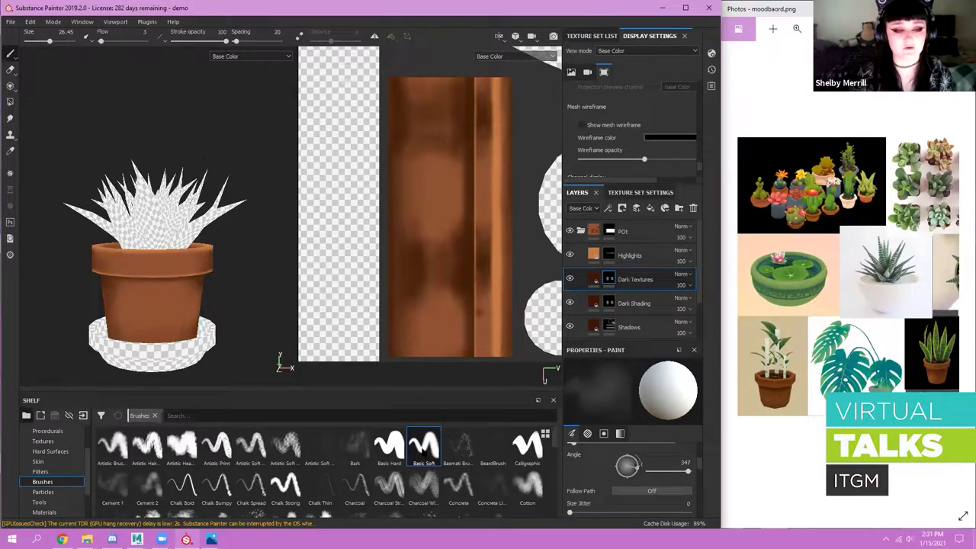
- Choose the cloudy Watercolor brush for painting the Dark Textures mask
middle_click_drag(141, 157, 146, 119, "alt")
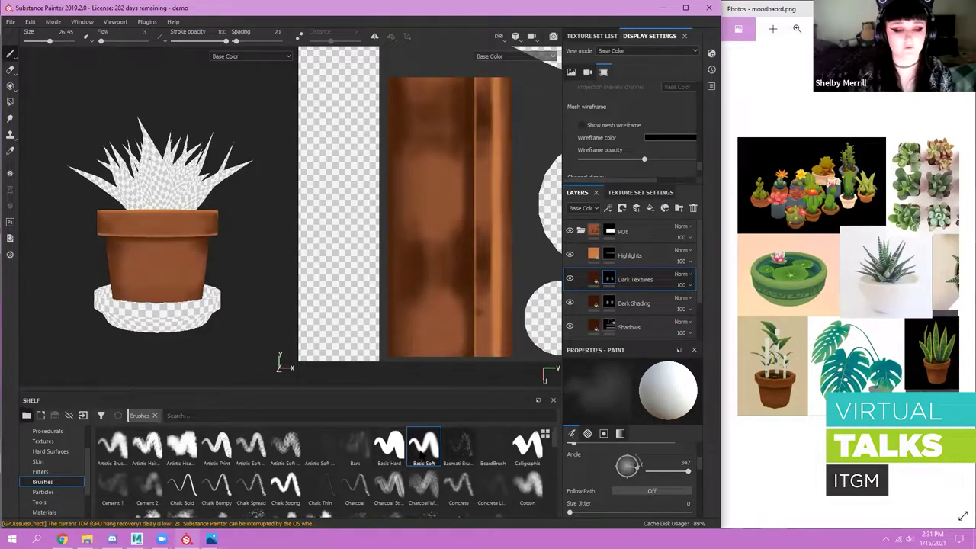
scroll(385, 450, "down", 10)
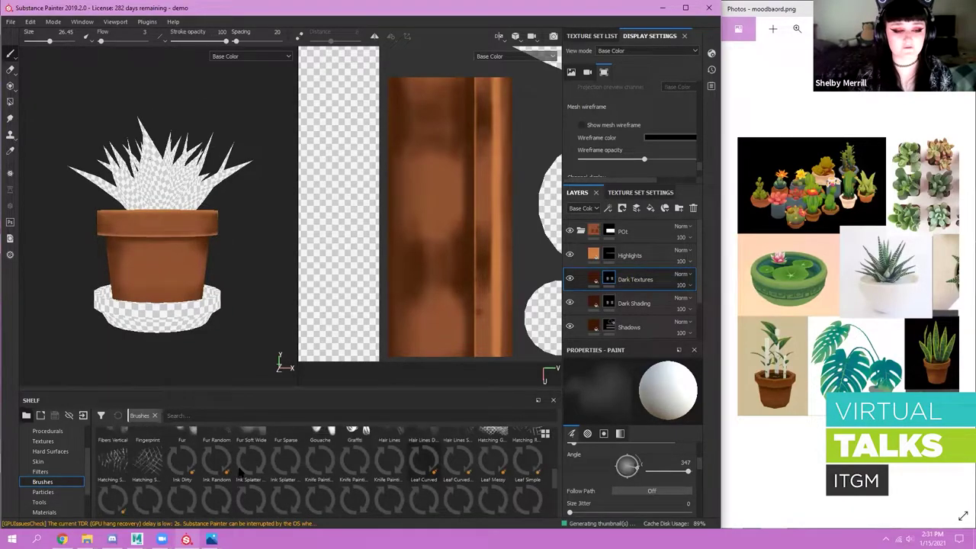
left_click(217, 499)
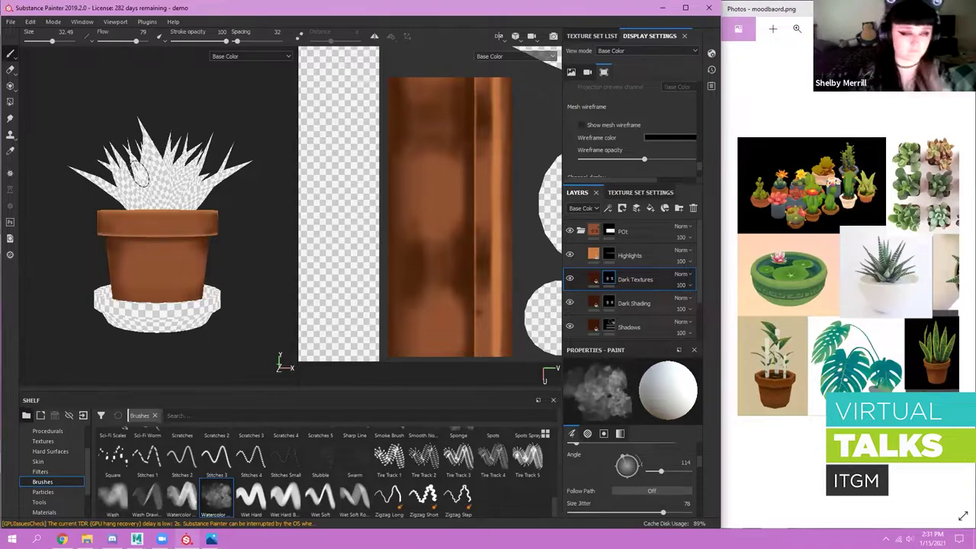
- Compare the pot's surface with the terracotta pot references in the Photos moodboard image
scroll(124, 226, "up", 3)
middle_click_drag(123, 226, 125, 212, "alt")
scroll(816, 381, "up", 2)
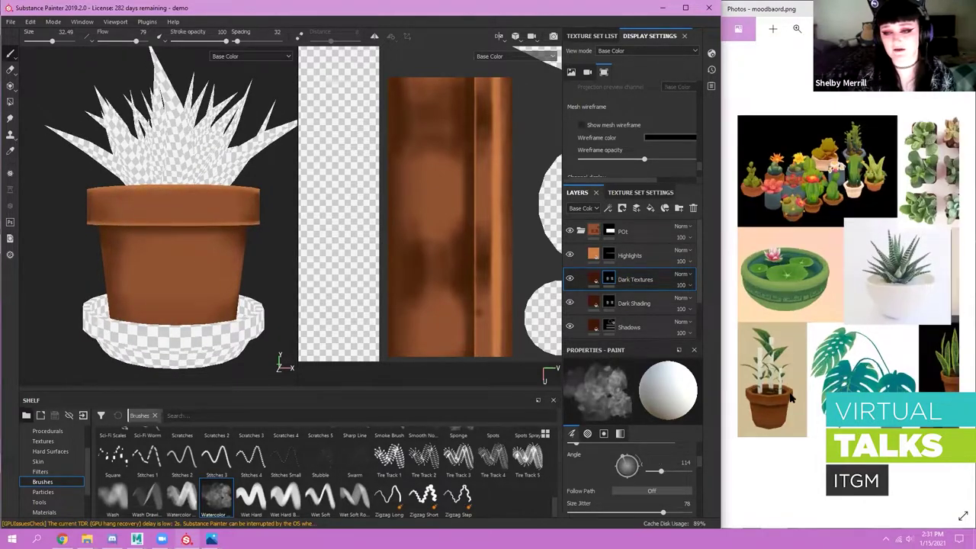
scroll(875, 358, "up", 3)
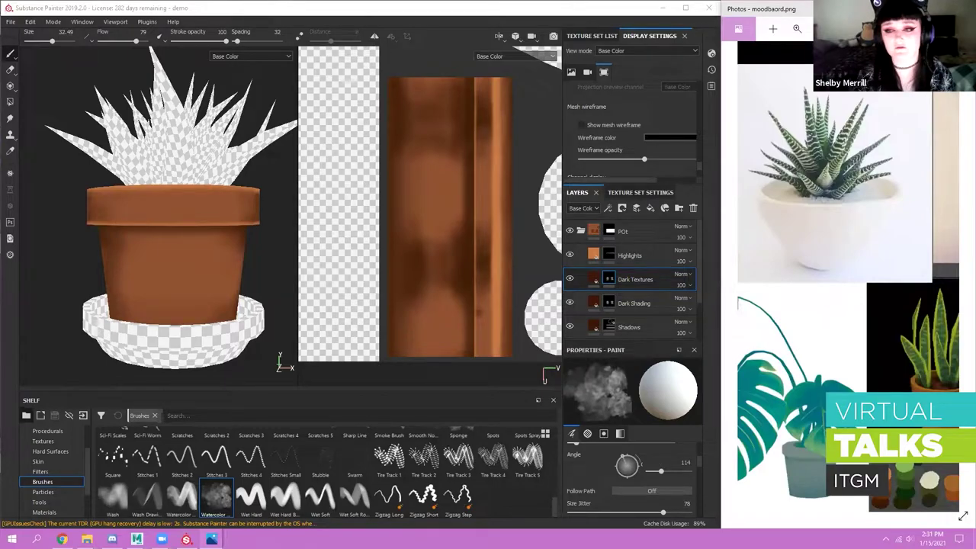
scroll(875, 358, "down", 5)
scroll(211, 259, "up", 3)
middle_click_drag(211, 259, 263, 272, "alt")
scroll(247, 367, "down", 1)
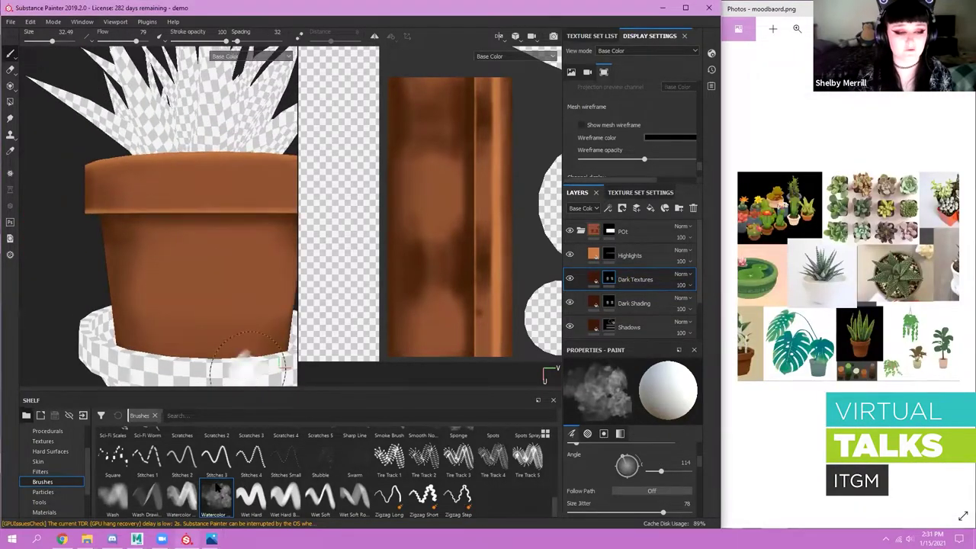
scroll(218, 480, "up", 3)
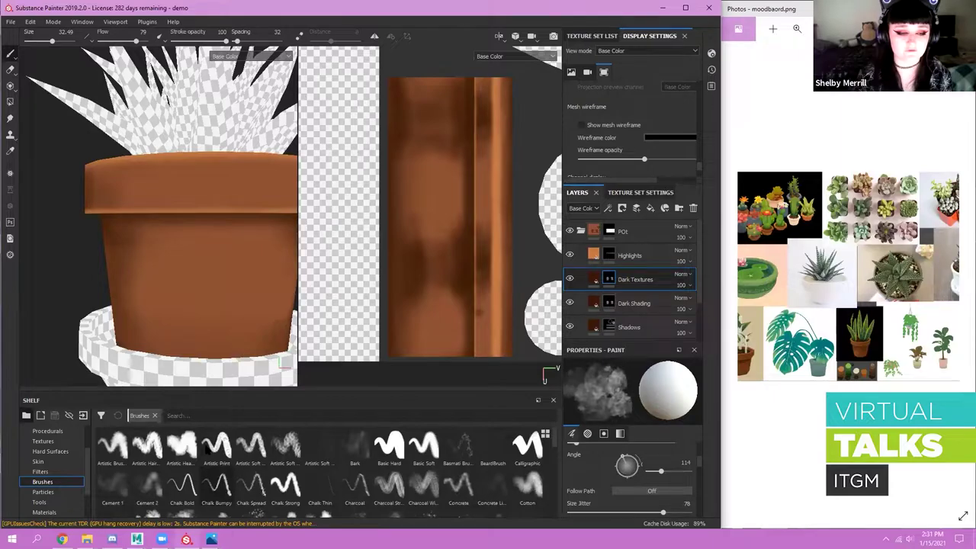
scroll(212, 458, "down", 5)
mouse_move(206, 245)
left_mouse_down()
mouse_move(218, 304)
mouse_move(163, 278)
left_mouse_up()
mouse_move(218, 349)
left_mouse_down("alt")
mouse_move(221, 299)
mouse_move(212, 302)
left_mouse_up("alt")
scroll(222, 299, "up", 3)
scroll(210, 283, "down", 4)
mouse_move(209, 269)
middle_mouse_down("alt")
mouse_move(179, 275)
mouse_move(233, 277)
middle_mouse_up("alt")
key("ctrl+z")
- Set the Watercolor brush to size 62.07 and flow 6
scroll(168, 261, "down", 4)
mouse_move(118, 254)
left_mouse_down("alt")
mouse_move(209, 256)
mouse_move(175, 249)
left_mouse_up("alt")
middle_click_drag(118, 267, 146, 270, "alt")
scroll(146, 270, "up", 5)
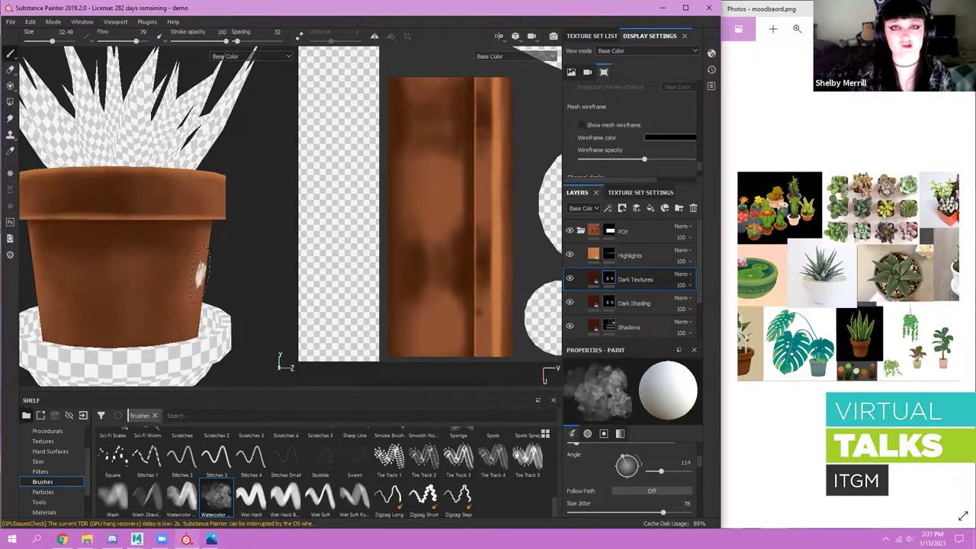
left_click_drag(159, 247, 235, 260, "alt")
scroll(237, 262, "up", 2)
middle_click_drag(237, 262, 125, 267, "alt")
mouse_move(166, 260)
right_mouse_down("alt")
mouse_move(192, 221)
mouse_move(163, 219)
mouse_move(176, 305)
mouse_move(176, 254)
right_mouse_up("alt")
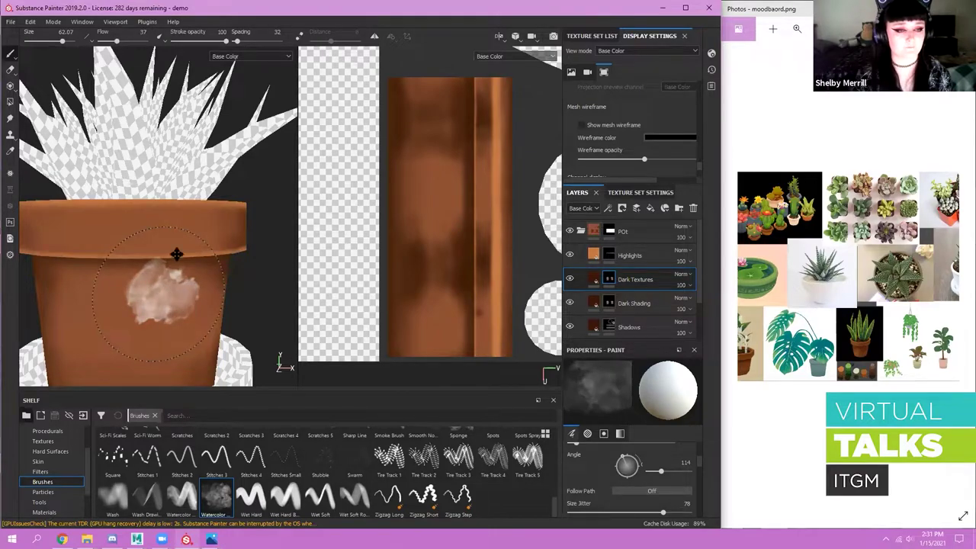
middle_click_drag(158, 294, 188, 244, "alt")
left_click_drag(188, 245, 261, 256, "alt")
right_click_drag(200, 250, 200, 223, "ctrl")
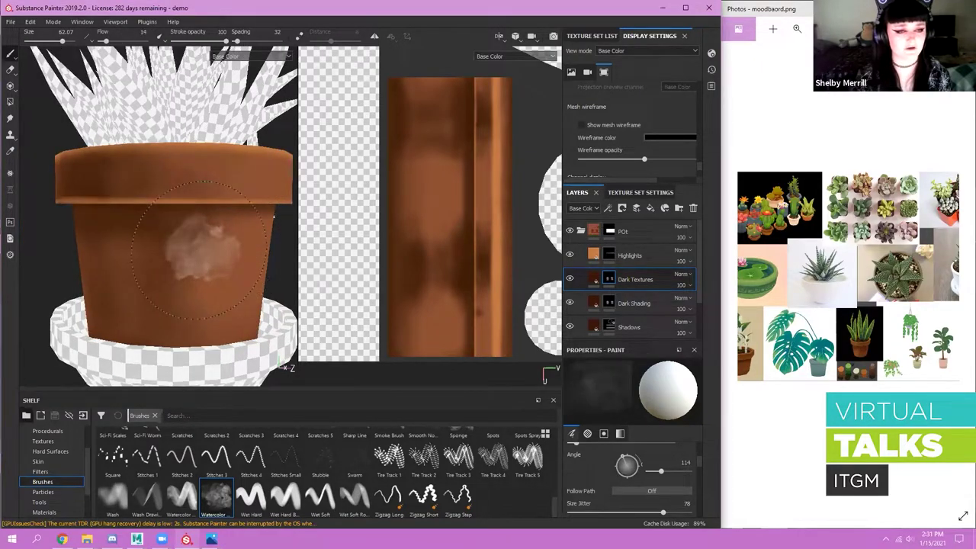
left_click_drag(200, 250, 193, 250, "ctrl")
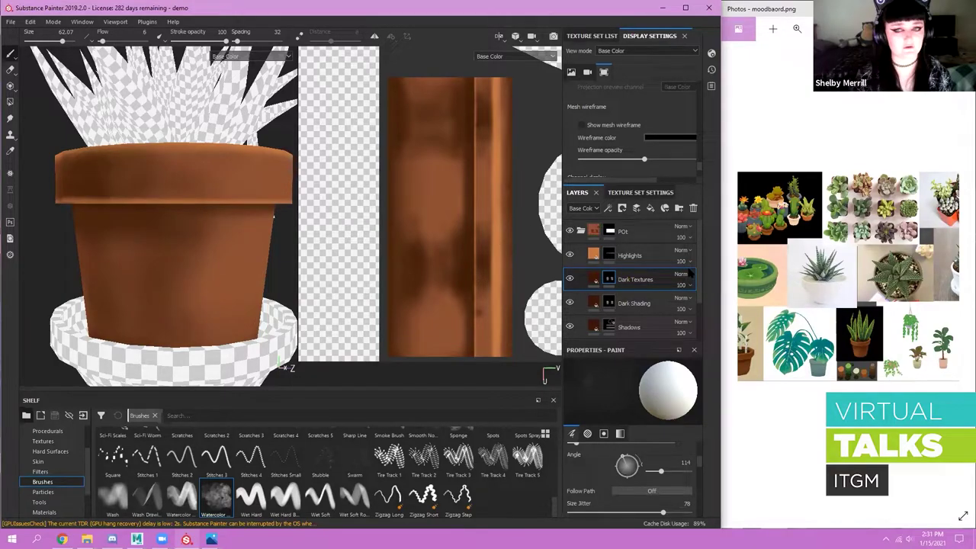
- Clear the copied mask on the Dark Textures layer
double_click(621, 281)
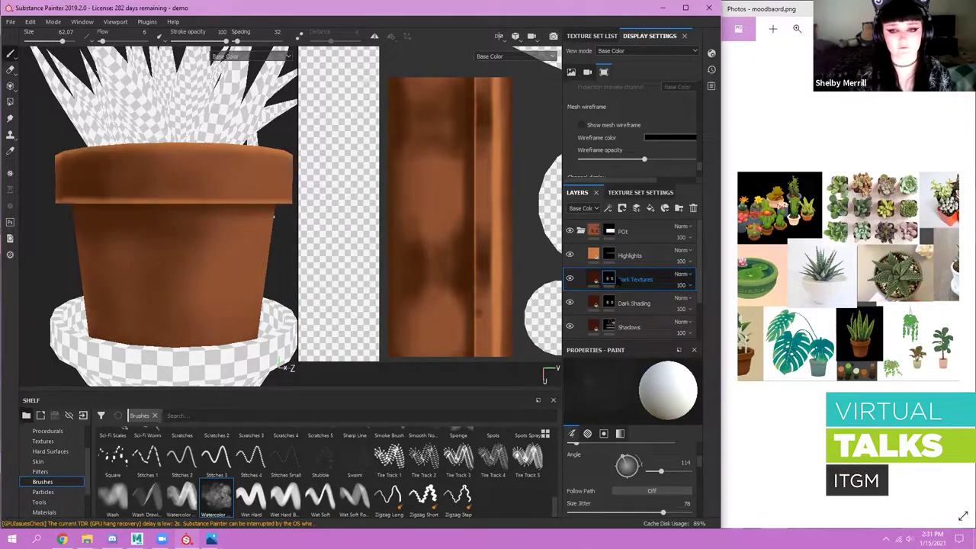
right_click(614, 280)
left_click(639, 100)
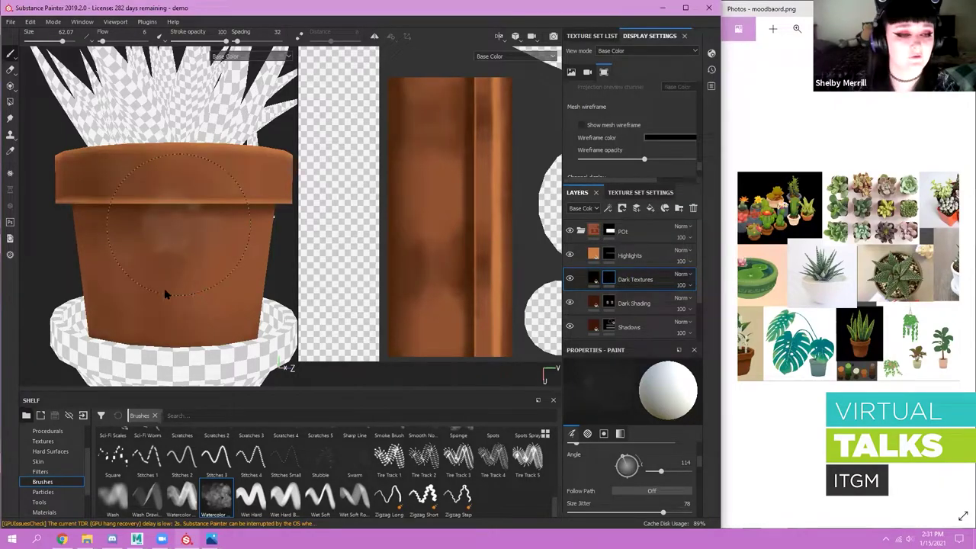
- Paint faint watercolor texture over the pot's body and rim on the Dark Textures mask, with flow raised to 9
mouse_move(179, 225)
right_mouse_down("alt")
mouse_move(161, 228)
mouse_move(280, 360)
right_mouse_up("alt")
left_click_drag(177, 260, 180, 268)
middle_click_drag(229, 378, 216, 288, "alt")
left_click_drag(195, 244, 204, 253)
right_click_drag(196, 263, 156, 297, "alt")
middle_click_drag(156, 298, 159, 324, "alt")
right_click_drag(160, 323, 144, 287, "alt")
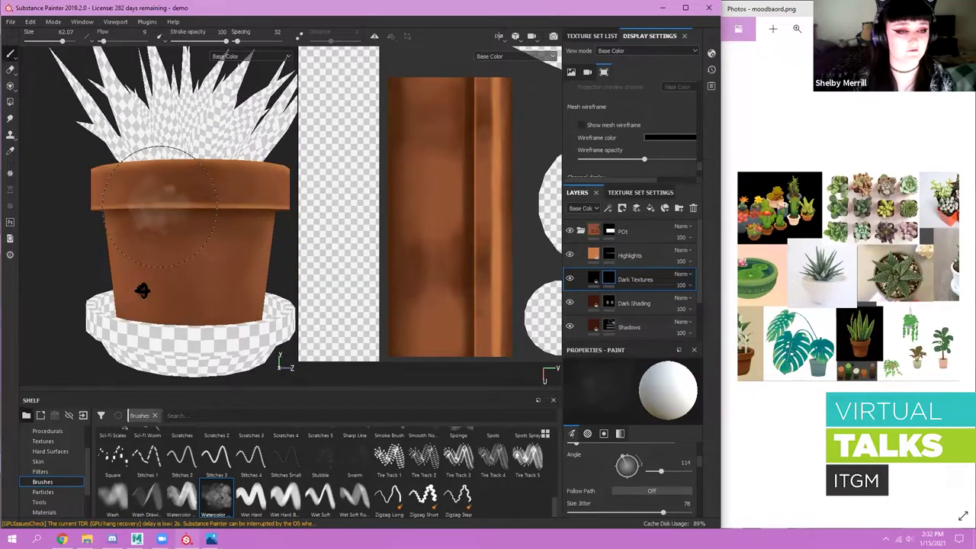
- Continue the watercolor texture around the neighboring sides of the pot's body at flow 9
right_click_drag(169, 216, 152, 228, "alt")
mouse_move(153, 228)
left_mouse_down("alt")
mouse_move(200, 248)
mouse_move(202, 263)
mouse_move(186, 286)
mouse_move(177, 263)
left_mouse_up("alt")
right_click_drag(177, 263, 197, 276, "alt")
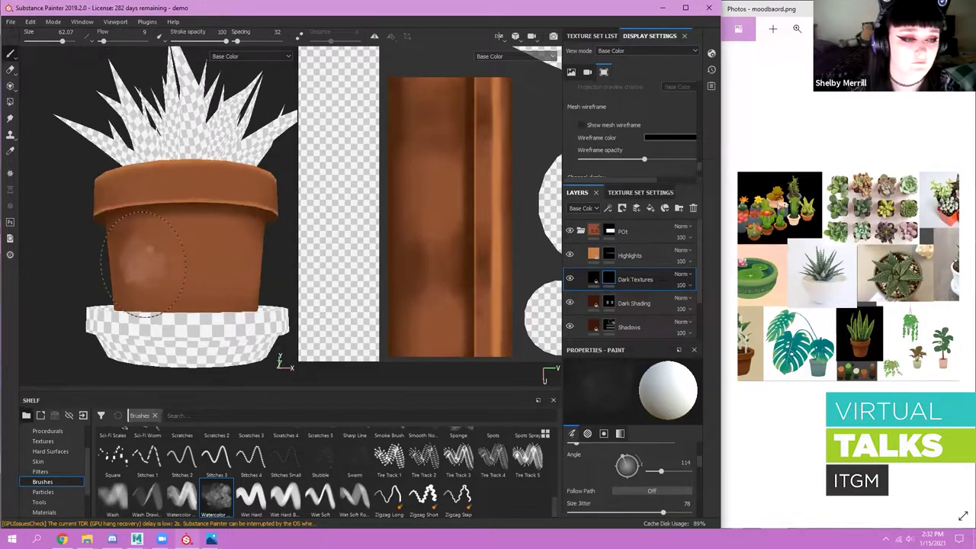
right_click_drag(150, 346, 129, 320, "alt")
mouse_move(130, 320)
left_mouse_down("alt")
mouse_move(89, 303)
mouse_move(242, 310)
mouse_move(174, 267)
mouse_move(225, 281)
mouse_move(180, 267)
left_mouse_up("alt")
right_click_drag(180, 267, 197, 277, "alt")
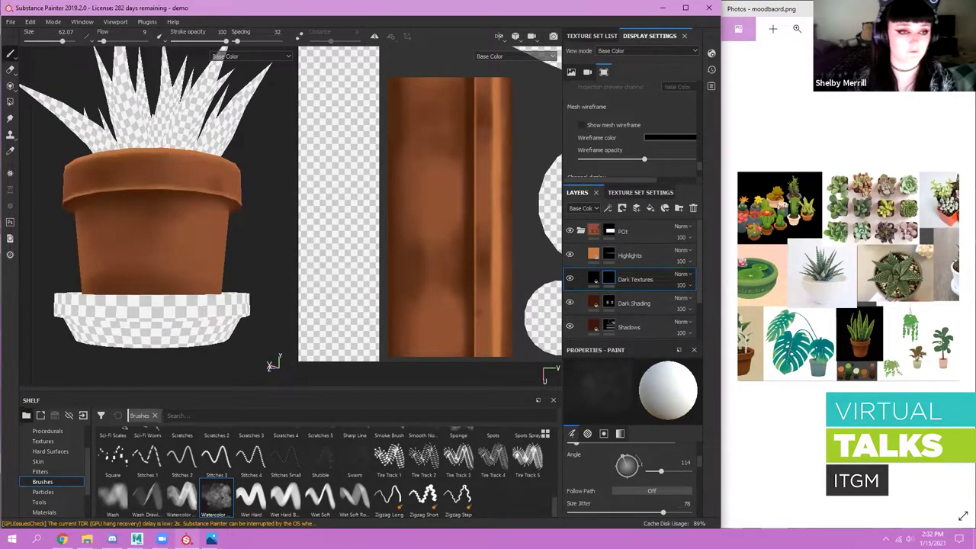
middle_click_drag(197, 278, 216, 278, "alt")
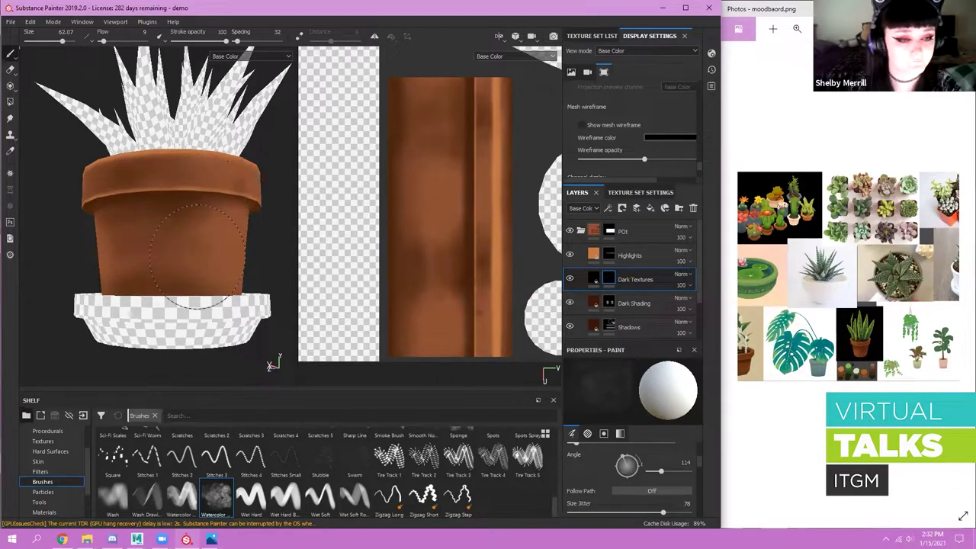
mouse_move(169, 181)
left_mouse_down("alt")
mouse_move(190, 256)
mouse_move(242, 277)
left_mouse_up("alt")
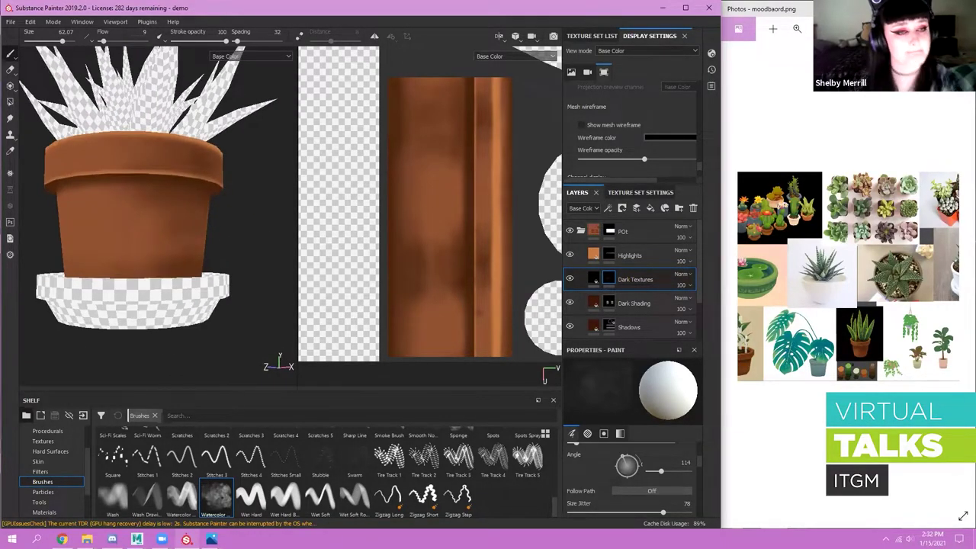
- Dab watercolor texture onto the remaining sides of the pot's body and rim
key("f")
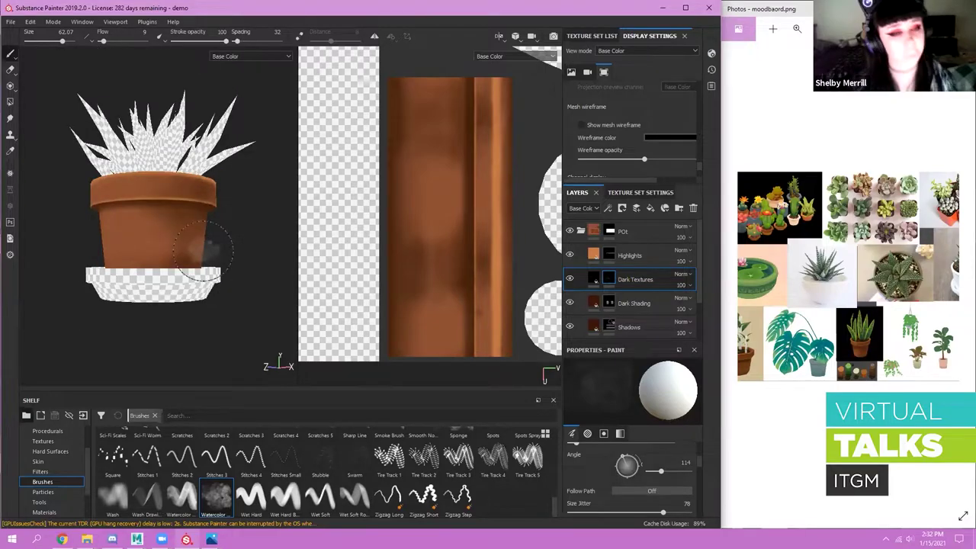
left_click_drag(211, 322, 257, 320, "alt+shift")
mouse_move(220, 277)
left_mouse_down("alt+shift")
mouse_move(243, 275)
mouse_move(232, 260)
left_mouse_up("alt+shift")
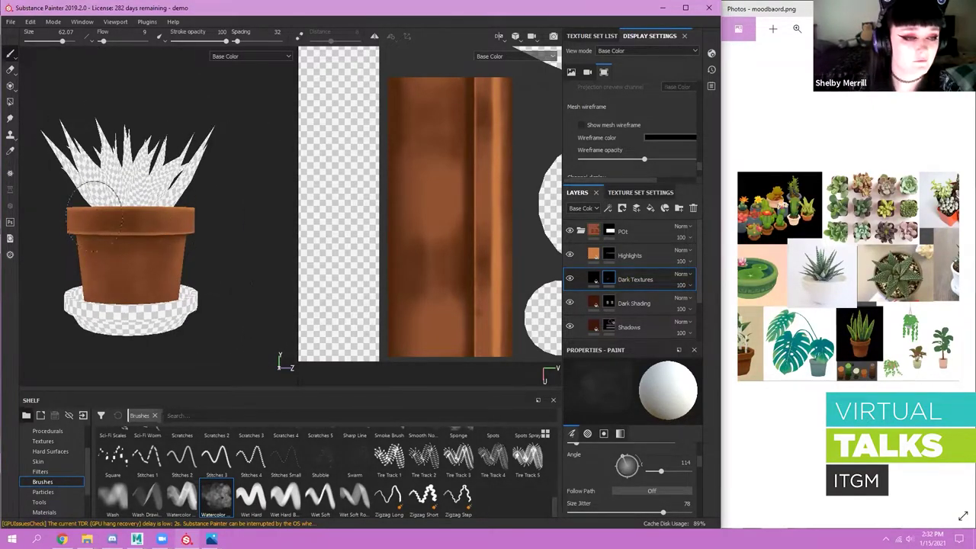
left_click_drag(144, 217, 164, 251, "alt+shift")
mouse_move(105, 264)
middle_mouse_down("alt")
mouse_move(197, 261)
mouse_move(171, 261)
middle_mouse_up("alt")
left_click_drag(171, 261, 153, 252, "alt+shift")
middle_click_drag(152, 252, 202, 246, "alt")
- Compare the pot with the Dark Shading layer hidden and shown
key("x")
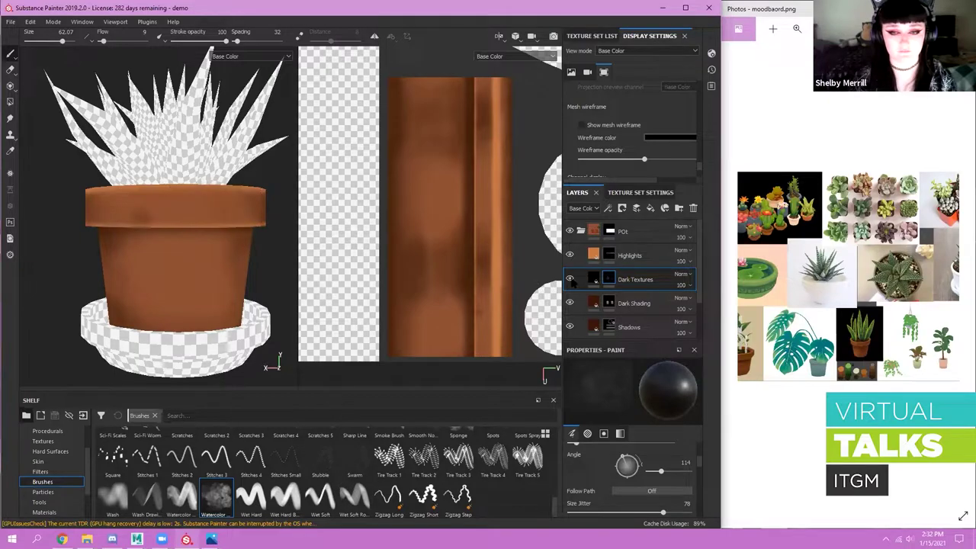
left_click(571, 302)
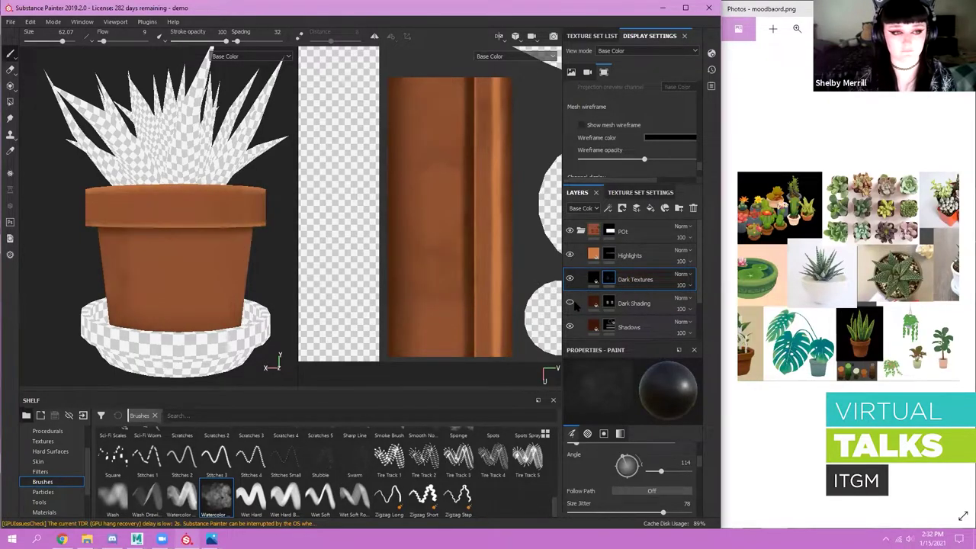
left_click(571, 302)
- Erase the stray dark spot on the rim from the Dark Shading mask and return to painting the Dark Textures mask
left_click(625, 304)
key("e")
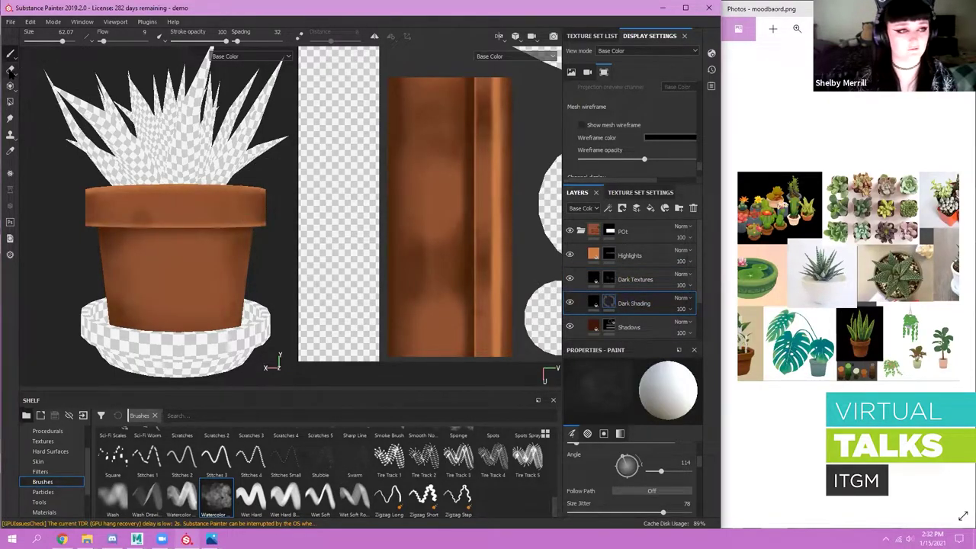
scroll(143, 214, "up", 3)
mouse_move(143, 213)
right_mouse_down("ctrl")
mouse_move(176, 214)
mouse_move(162, 208)
mouse_move(144, 221)
right_mouse_up("ctrl")
left_click(615, 280)
left_click(10, 54)
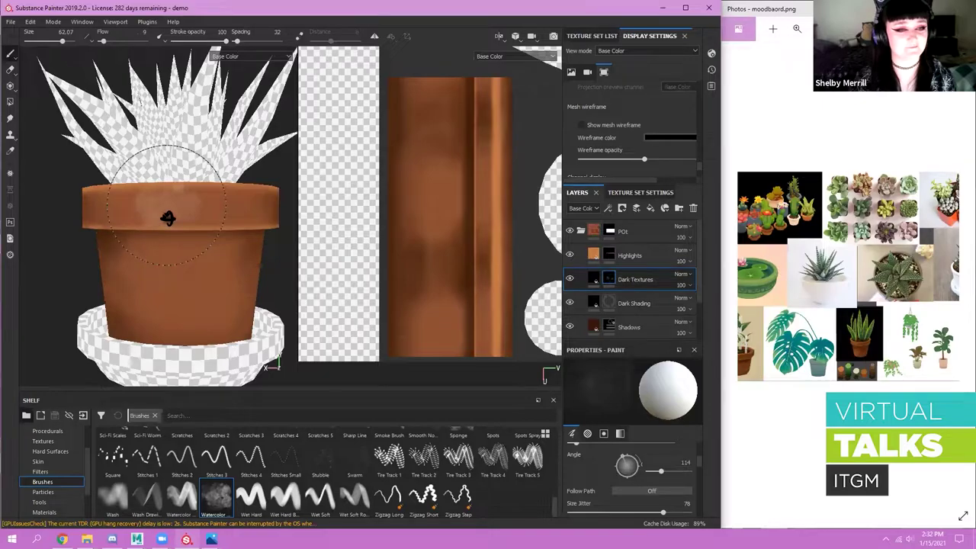
- Add more watercolor texture around the pot's rim on the Dark Textures mask
scroll(217, 222, "down", 1)
left_click_drag(218, 222, 343, 202, "alt")
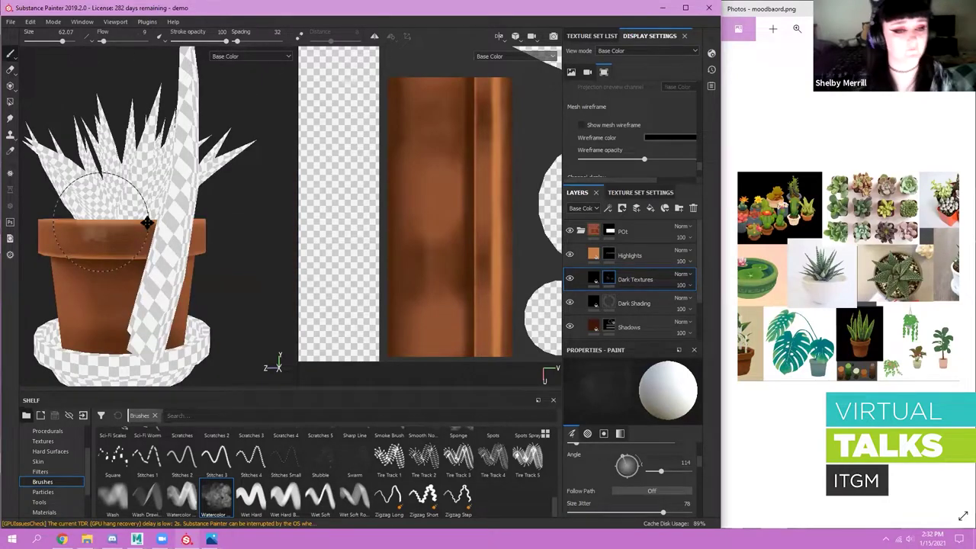
scroll(144, 234, "up", 3)
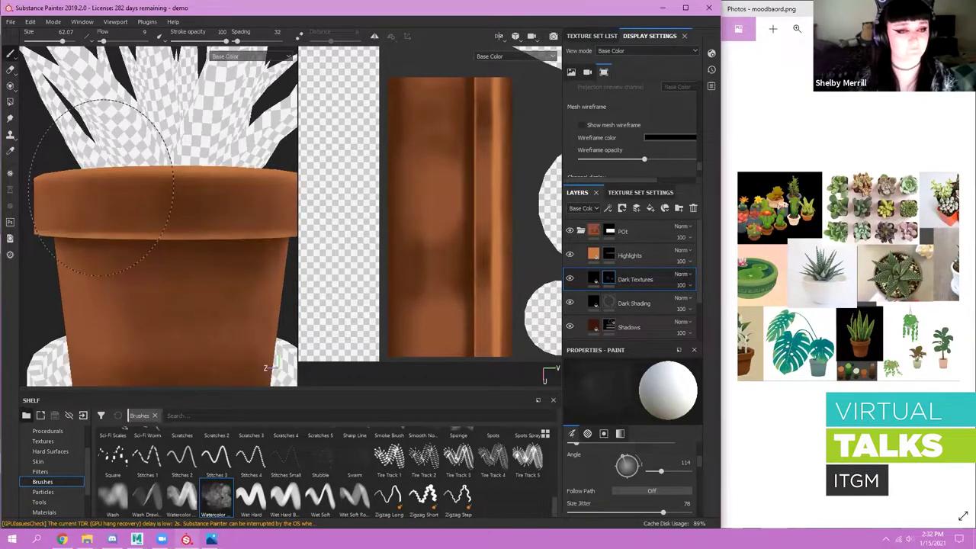
scroll(167, 226, "down", 4)
mouse_move(167, 226)
left_mouse_down("alt")
mouse_move(221, 248)
mouse_move(182, 229)
left_mouse_up("alt")
scroll(228, 276, "down", 3)
mouse_move(227, 276)
left_mouse_down("alt")
mouse_move(206, 275)
mouse_move(228, 264)
left_mouse_up("alt")
scroll(228, 264, "up", 3)
scroll(223, 278, "down", 4)
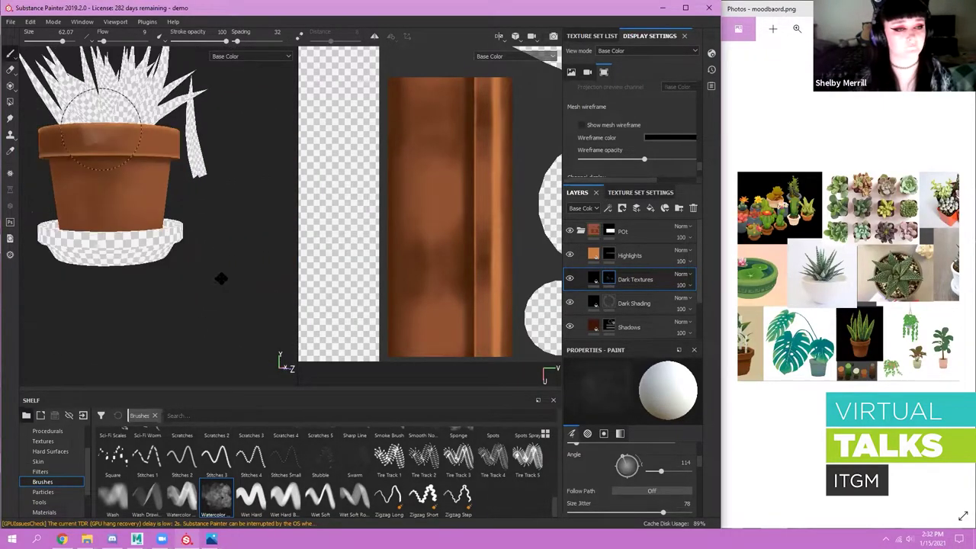
- Extend the watercolor texture over the lower body and the rim seen from below
scroll(172, 259, "up", 5)
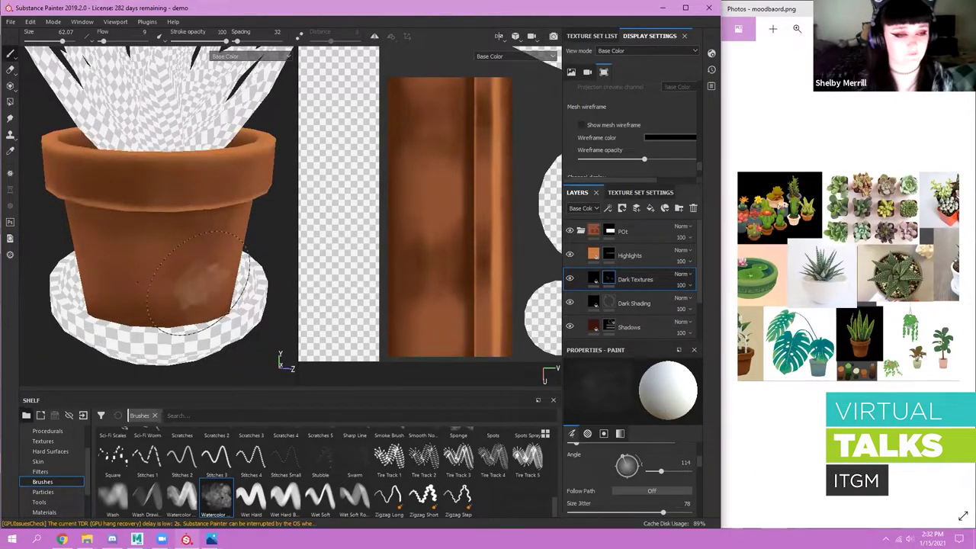
scroll(183, 229, "down", 4)
left_click_drag(186, 218, 181, 183, "alt")
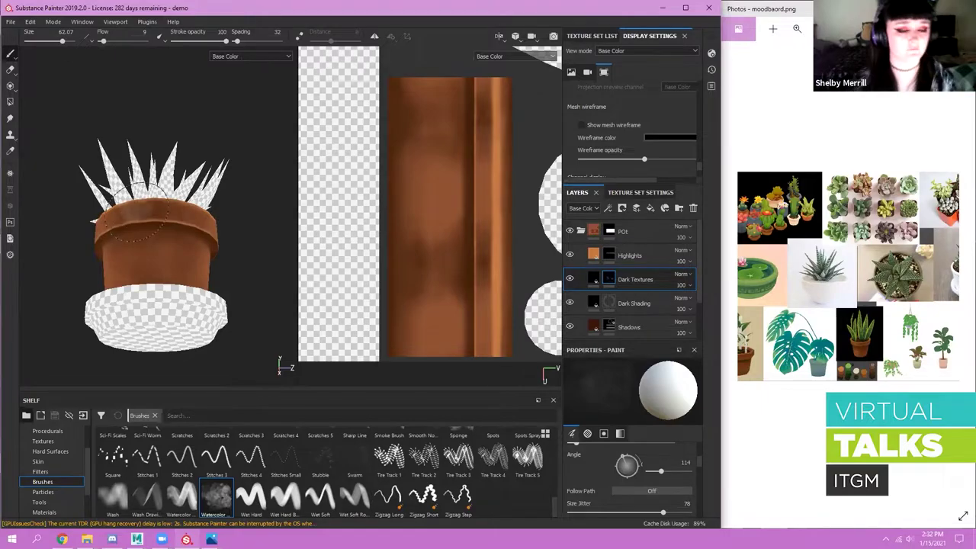
scroll(182, 198, "up", 3)
scroll(180, 206, "down", 3)
left_click_drag(58, 250, 183, 259, "alt")
- Set the Dark Textures layer's opacity to 90
left_click(685, 285)
left_click(701, 304)
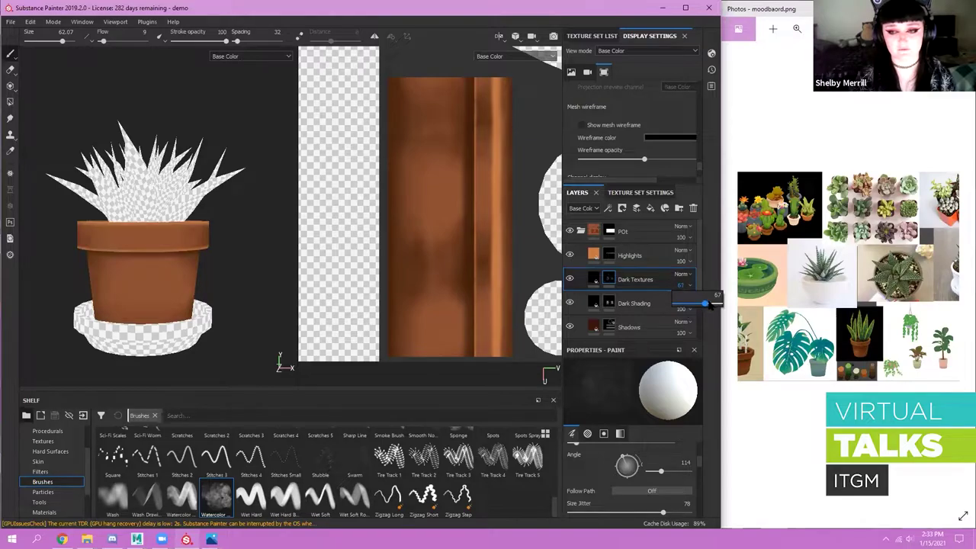
left_click_drag(708, 303, 711, 303)
left_click_drag(76, 229, 167, 210, "alt")
left_click_drag(183, 297, 146, 256, "alt")
scroll(82, 240, "up", 3)
scroll(152, 271, "down", 3)
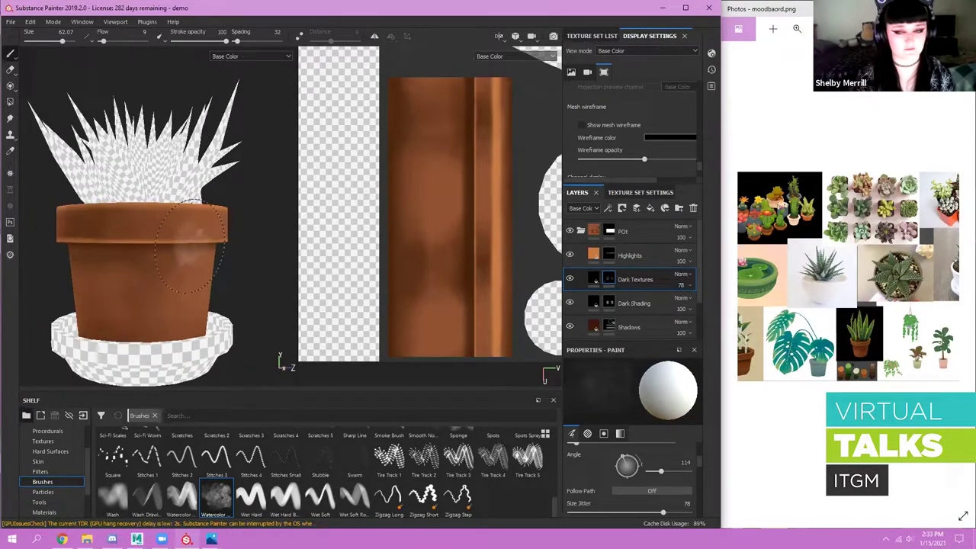
left_click(686, 285)
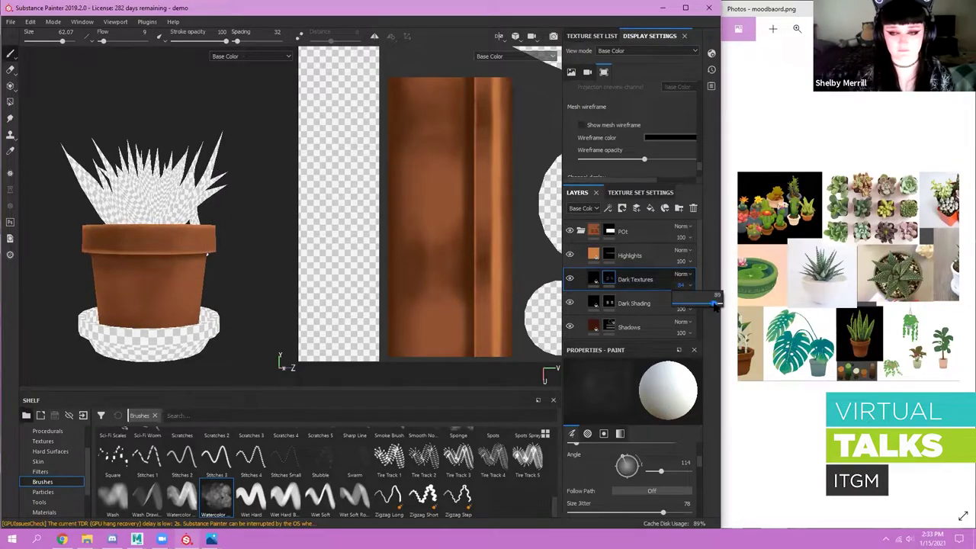
left_click_drag(183, 264, 80, 227, "alt")
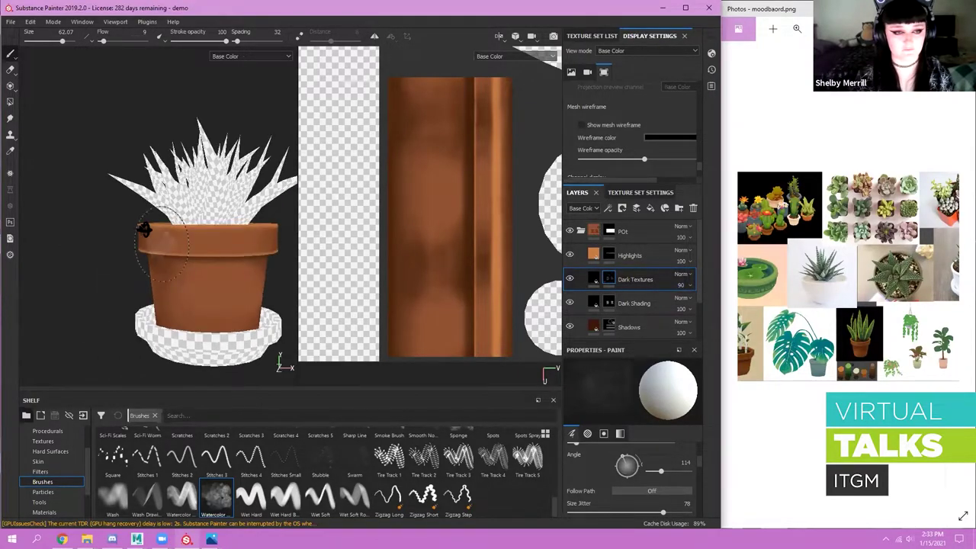
- Duplicate the Dark Textures and Dark Shading layers together
middle_click_drag(255, 243, 158, 233, "alt")
left_click_drag(157, 232, 228, 244, "alt")
middle_click_drag(294, 264, 366, 270, "alt")
scroll(221, 263, "up", 4)
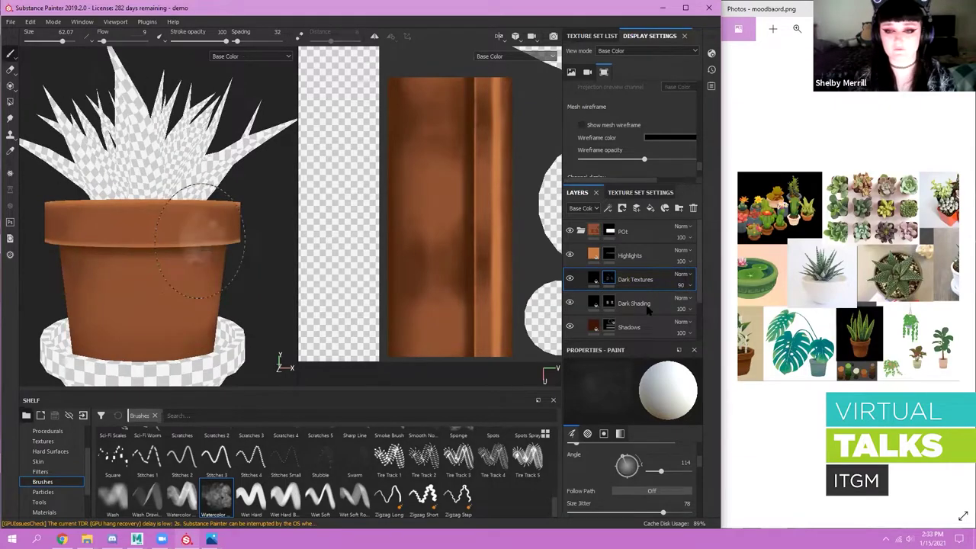
scroll(222, 263, "down", 2)
left_click(655, 304, "ctrl")
key("ctrl+d")
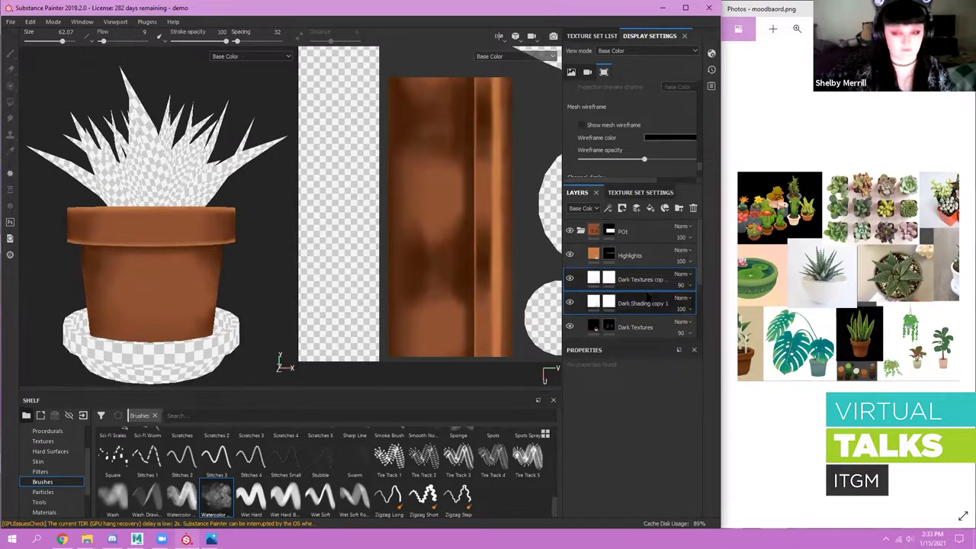
- Clear the masks of the duplicated Dark Textures and Dark Shading layers
left_click(610, 281)
right_click(609, 284)
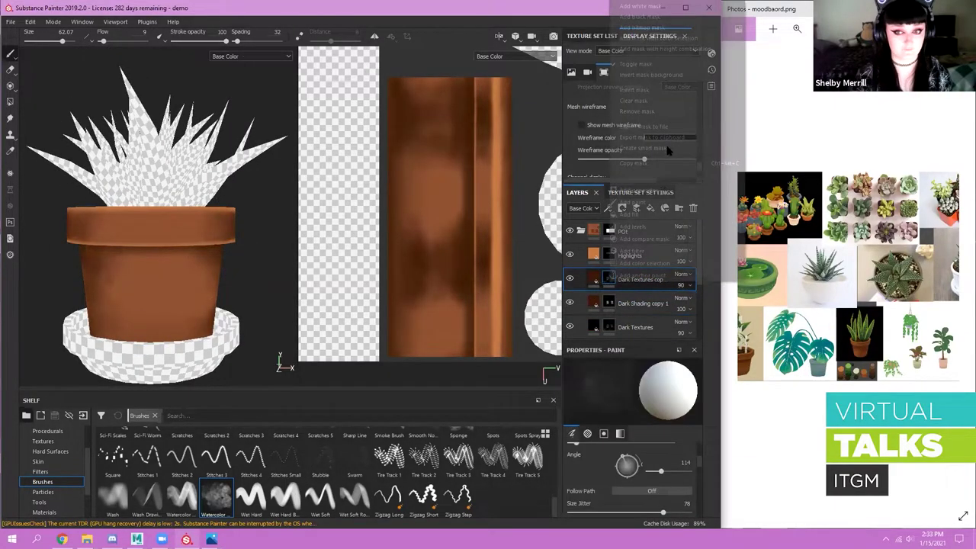
left_click(652, 100)
right_click(610, 301)
left_click(647, 116)
- Rename the Dark Shading copy as Light Shading and the Dark Textures copy as Light Textures
double_click(643, 302)
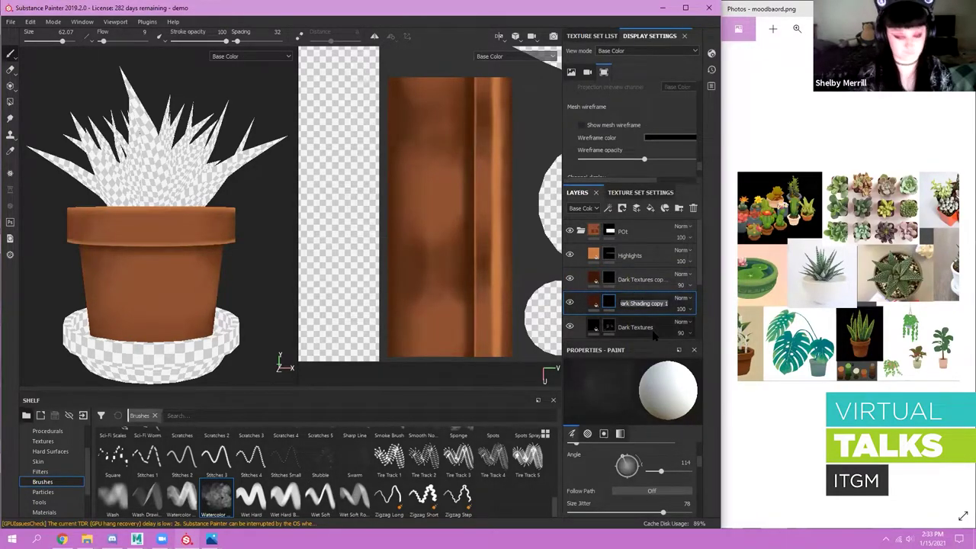
type("Light")
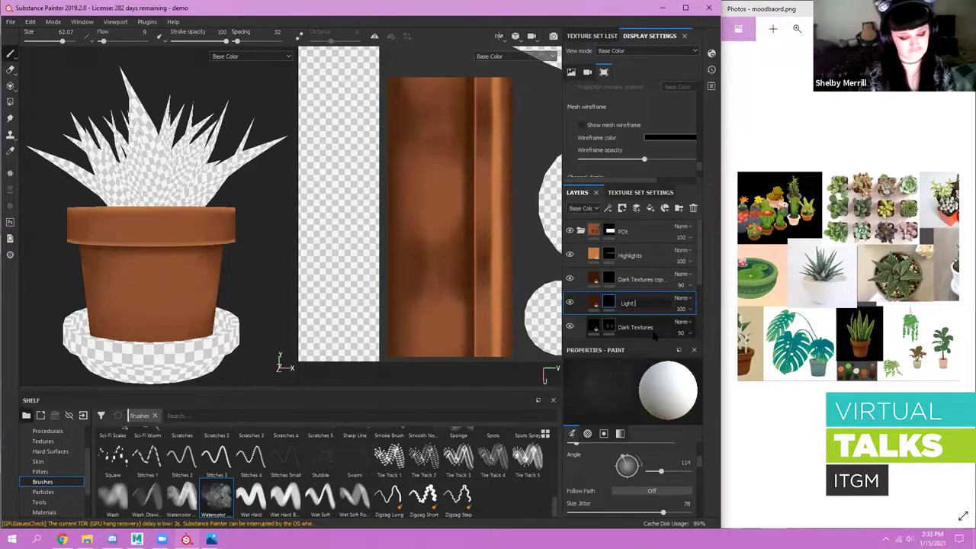
type(" Shading")
key("Return")
double_click(643, 279)
type("Light Textures")
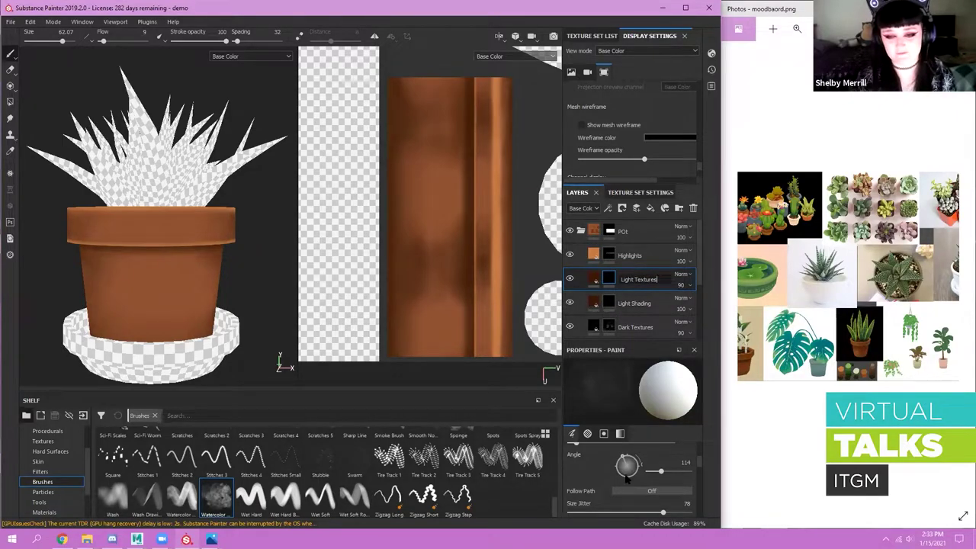
key("Return")
- Give the Light Shading and Light Textures fills the light orange base color sampled from the Highlights layer
left_click(594, 302)
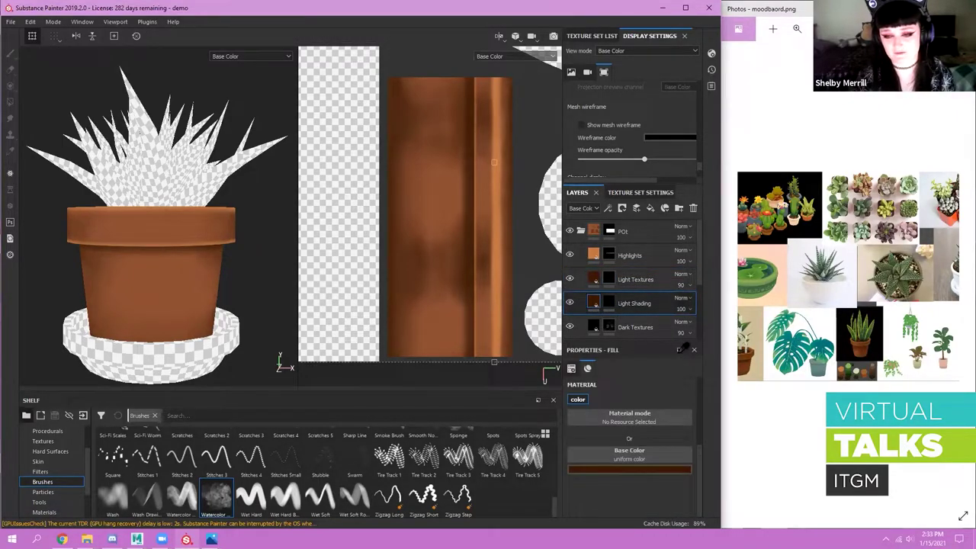
left_click(594, 254)
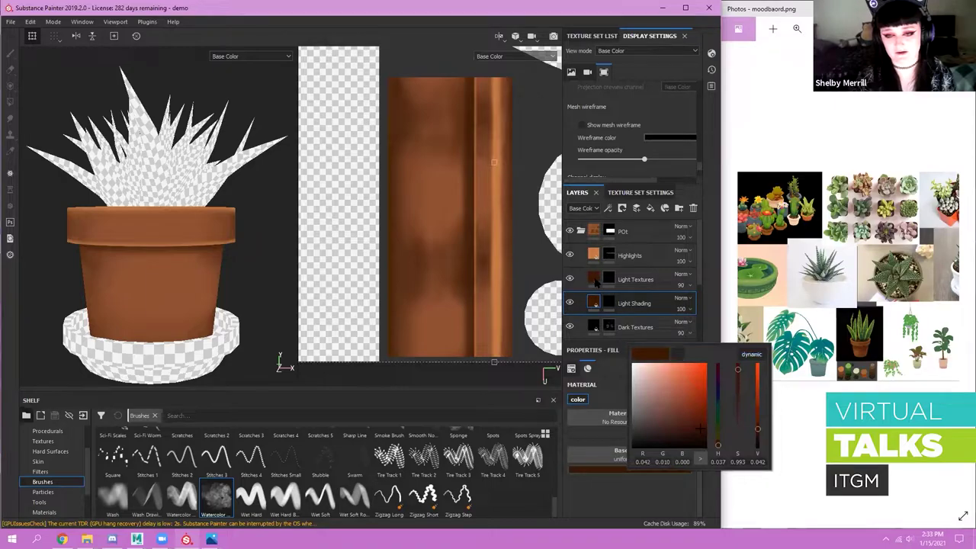
left_click(594, 278)
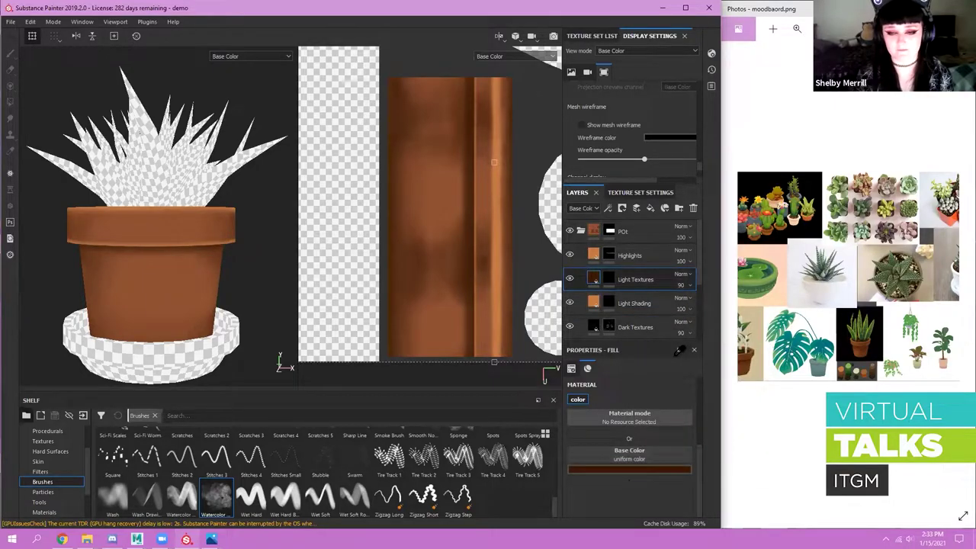
left_click_drag(629, 470, 594, 302)
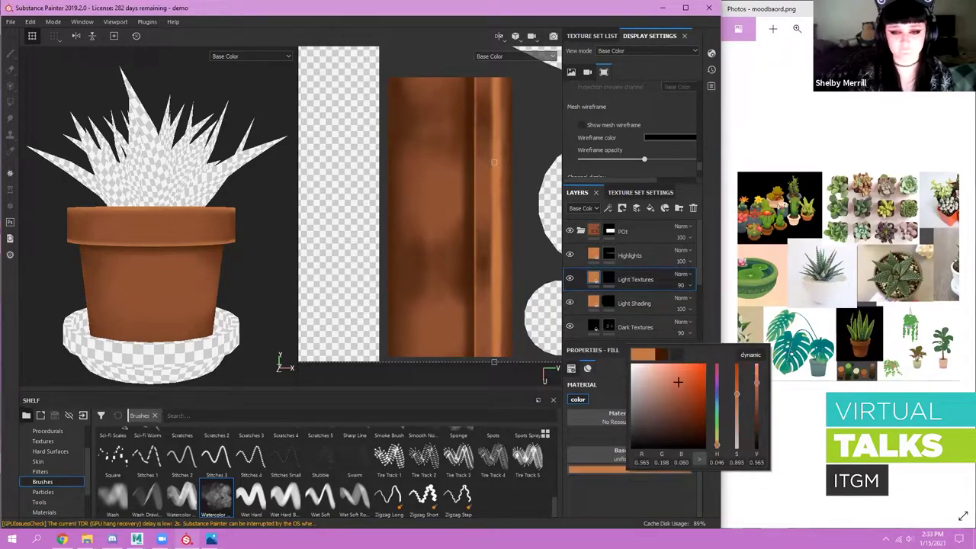
- Set the Light Textures layer's opacity to 100 and make the Light Shading mask active for painting
left_click(609, 302)
left_click(684, 287)
left_click_drag(716, 303, 732, 304)
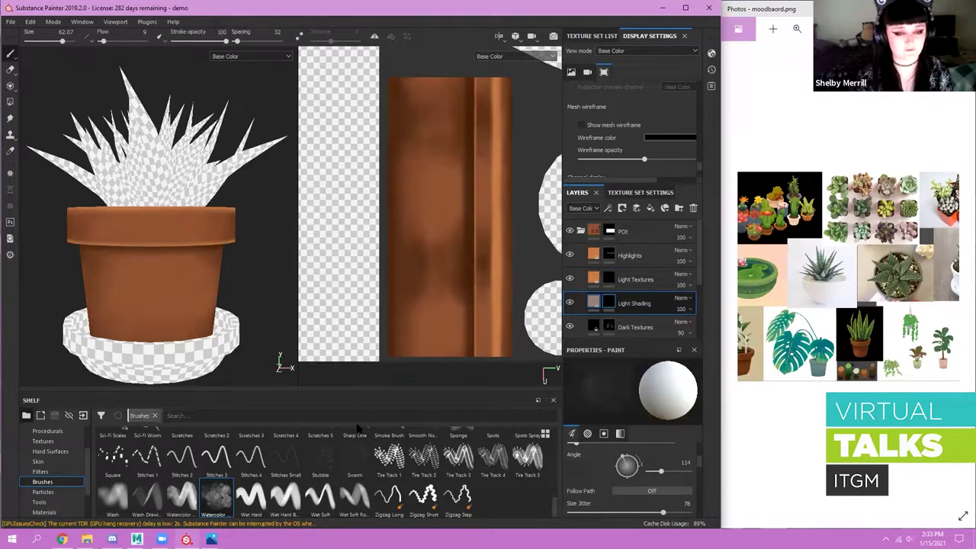
- Choose the Basic Soft brush for the Light Shading mask, with size about 57 and flow 4
scroll(107, 221, "up", 5)
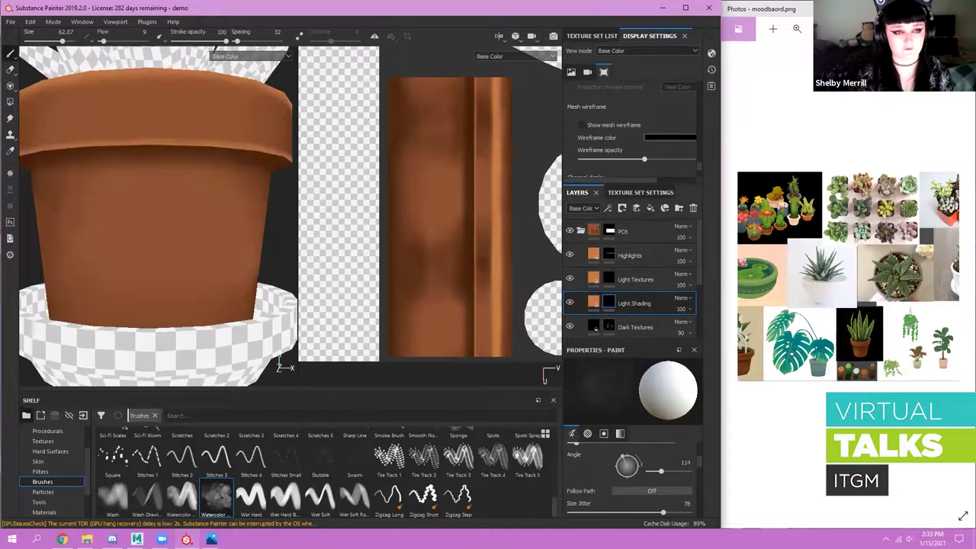
scroll(152, 244, "down", 3)
scroll(423, 466, "up", 15)
left_click(424, 445)
scroll(206, 249, "up", 4)
scroll(206, 248, "down", 4)
mouse_move(239, 263)
right_mouse_down("ctrl")
mouse_move(267, 263)
mouse_move(246, 262)
right_mouse_up("ctrl")
left_click_drag(220, 259, 149, 260, "ctrl")
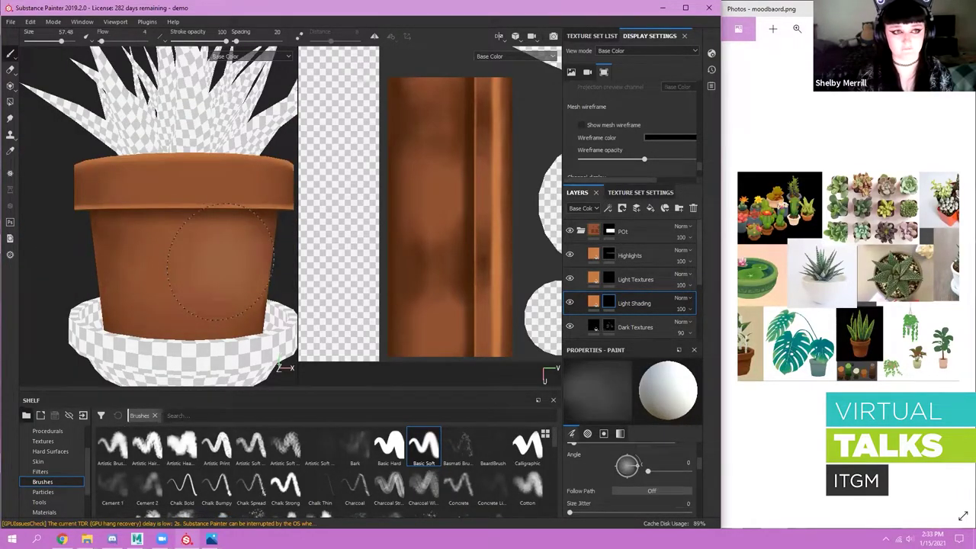
- Lower the soft brush's flow to 1 for subtle light shading on the front of the pot's body
middle_click_drag(220, 263, 200, 255, "alt")
scroll(199, 255, "down", 1)
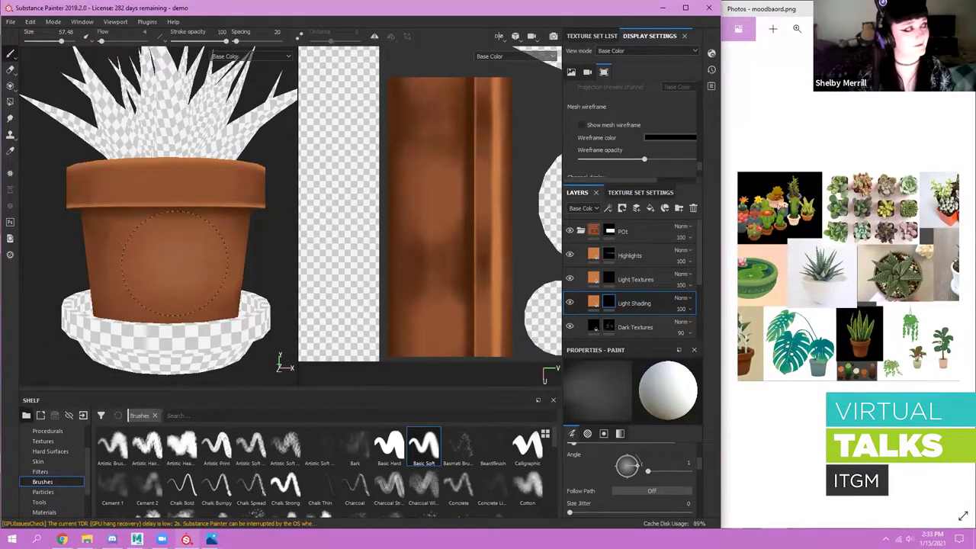
left_click_drag(176, 262, 162, 250, "ctrl")
scroll(176, 263, "up", 2)
middle_click_drag(184, 257, 181, 253, "alt")
left_click_drag(180, 253, 163, 236, "ctrl")
scroll(163, 236, "down", 2)
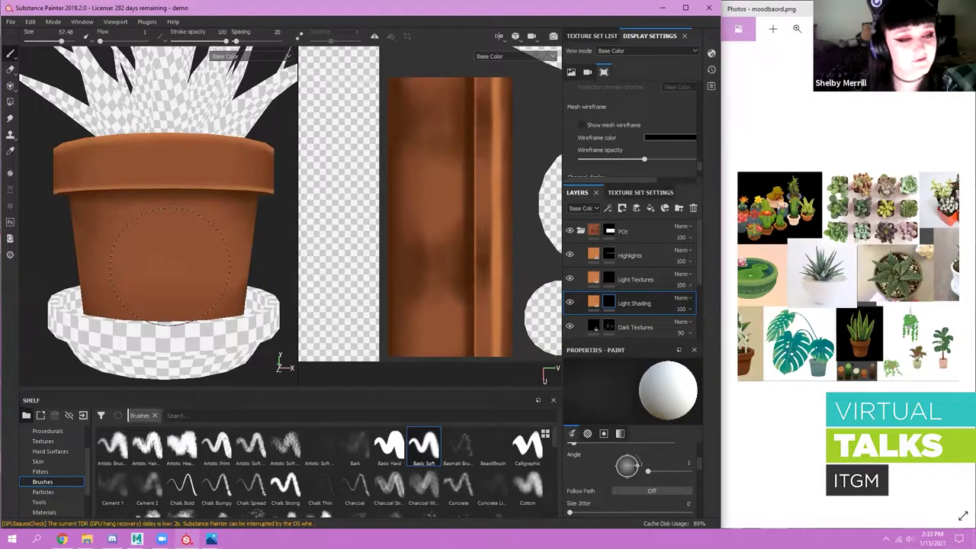
- Paint soft light shading on the middle of the pot's body with brush size about 41 and flow 3
right_click_drag(137, 149, 183, 265, "alt")
left_click_drag(143, 275, 196, 262, "alt")
right_click_drag(196, 261, 164, 168, "alt")
right_click_drag(164, 282, 149, 282, "ctrl")
left_click_drag(149, 282, 164, 282, "ctrl")
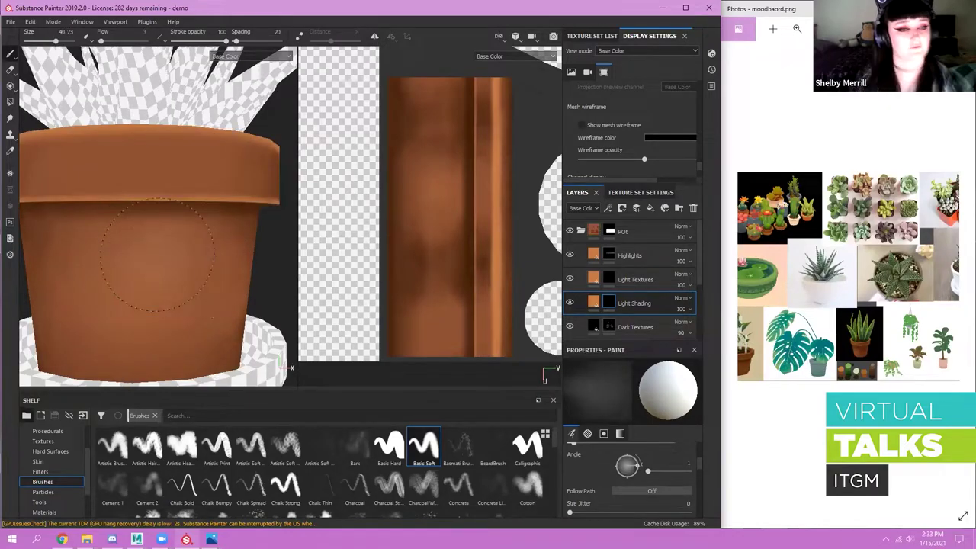
right_click_drag(162, 148, 158, 120, "alt")
right_click_drag(149, 294, 171, 366, "alt")
scroll(223, 202, "up", 3)
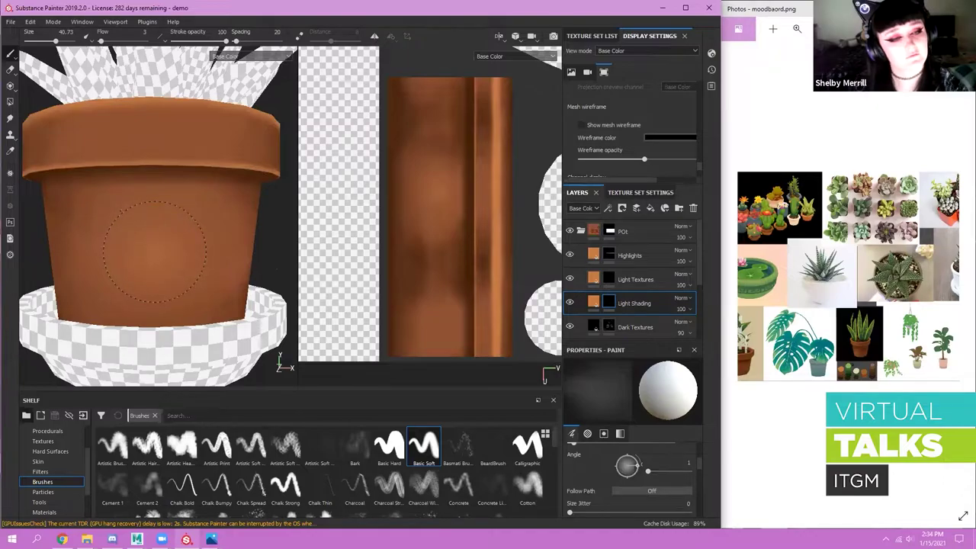
- Carry the light shading around to another side of the pot's body, enlarging the brush to about 62
right_click_drag(132, 151, 206, 261, "alt")
left_click_drag(207, 261, 131, 271, "alt")
right_click_drag(191, 313, 244, 263, "alt")
left_click_drag(256, 260, 220, 279, "alt")
middle_click_drag(234, 264, 233, 283, "alt")
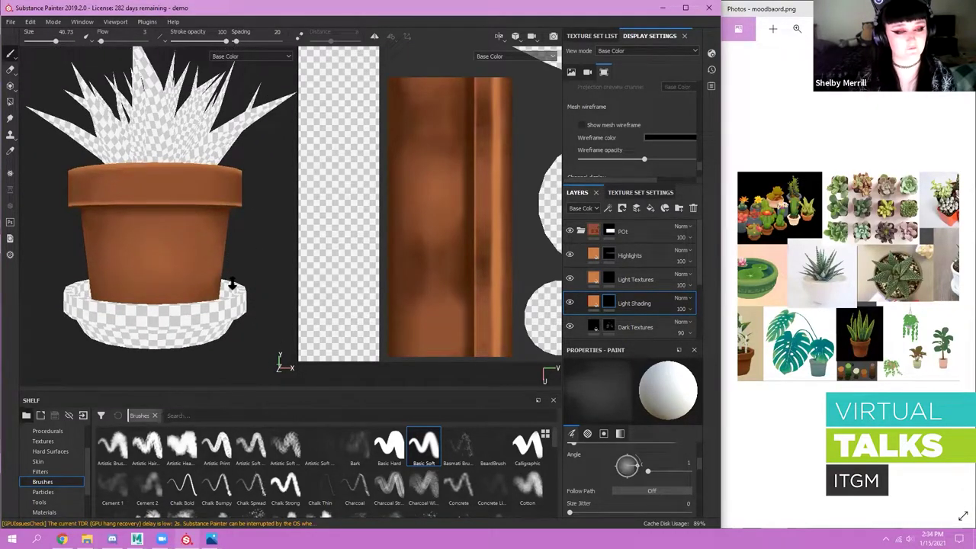
left_click_drag(232, 283, 232, 276, "alt")
mouse_move(232, 276)
right_mouse_down("alt")
mouse_move(205, 270)
mouse_move(221, 270)
mouse_move(183, 305)
mouse_move(190, 283)
right_mouse_up("alt")
left_click_drag(168, 293, 120, 313, "alt")
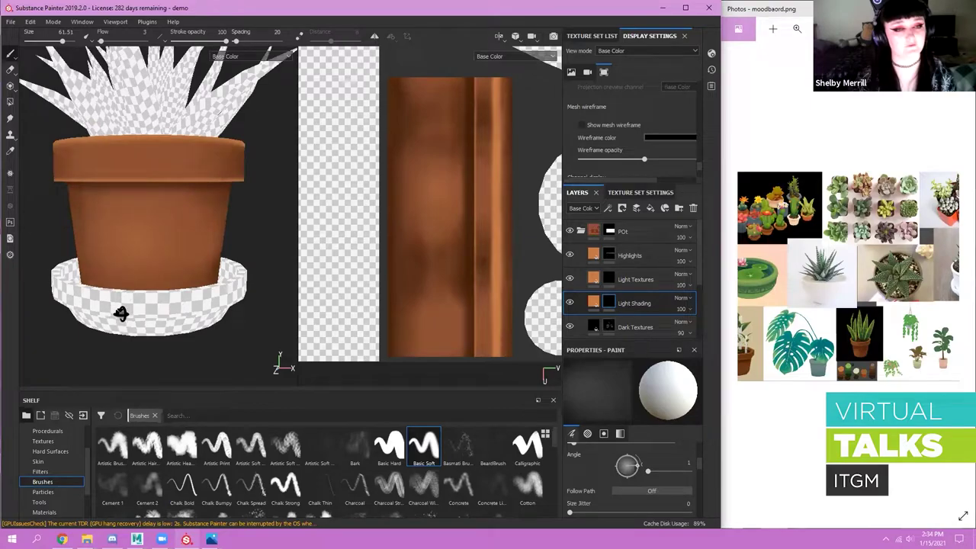
- Build up the light shading on the body and reduce the brush size to about 45 for the rim
left_click_drag(211, 297, 238, 314, "alt")
right_click_drag(305, 321, 333, 372, "alt")
mouse_move(229, 282)
left_mouse_down("alt")
mouse_move(248, 309)
mouse_move(213, 286)
left_mouse_up("alt")
mouse_move(213, 286)
right_mouse_down("alt")
mouse_move(140, 313)
mouse_move(106, 307)
right_mouse_up("alt")
scroll(107, 305, "up", 3)
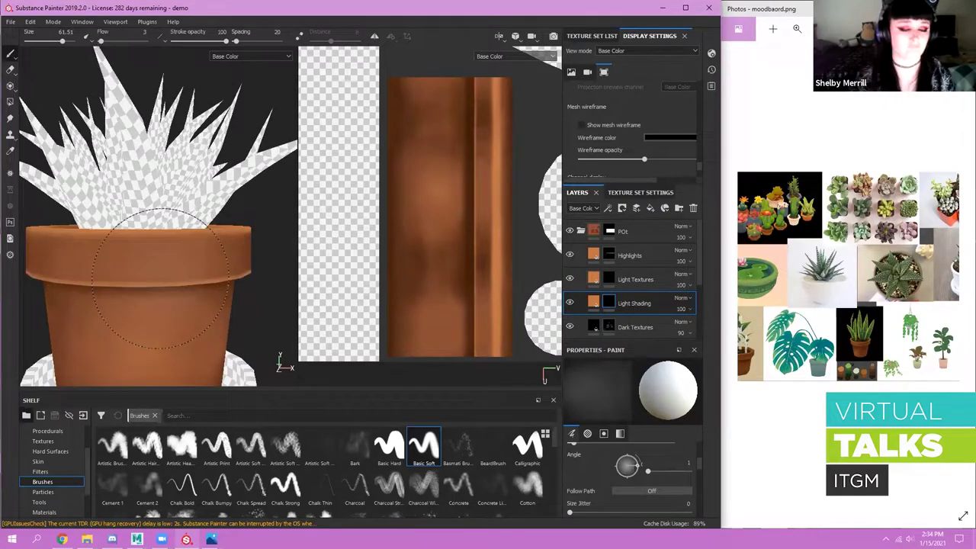
key("bracketleft")
middle_click_drag(160, 246, 156, 221, "alt")
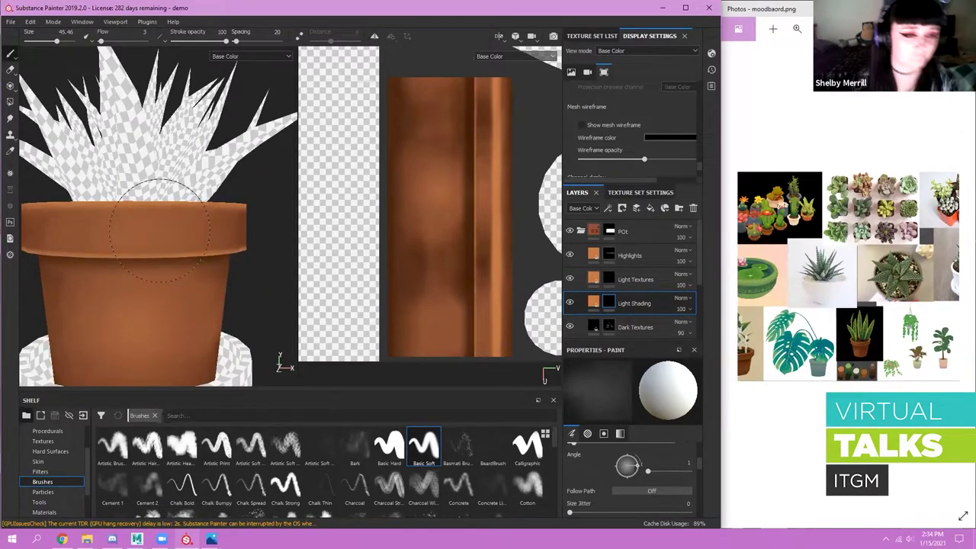
- Lighten the body and rim on the pot's opposite side with the soft brush at size about 59
scroll(159, 230, "down", 3)
mouse_move(178, 298)
left_mouse_down("alt")
mouse_move(214, 310)
mouse_move(284, 301)
mouse_move(147, 247)
left_mouse_up("alt")
scroll(148, 246, "up", 3)
middle_click_drag(148, 247, 178, 237, "alt")
right_click_drag(179, 238, 189, 237, "ctrl")
middle_click_drag(189, 237, 230, 232, "alt")
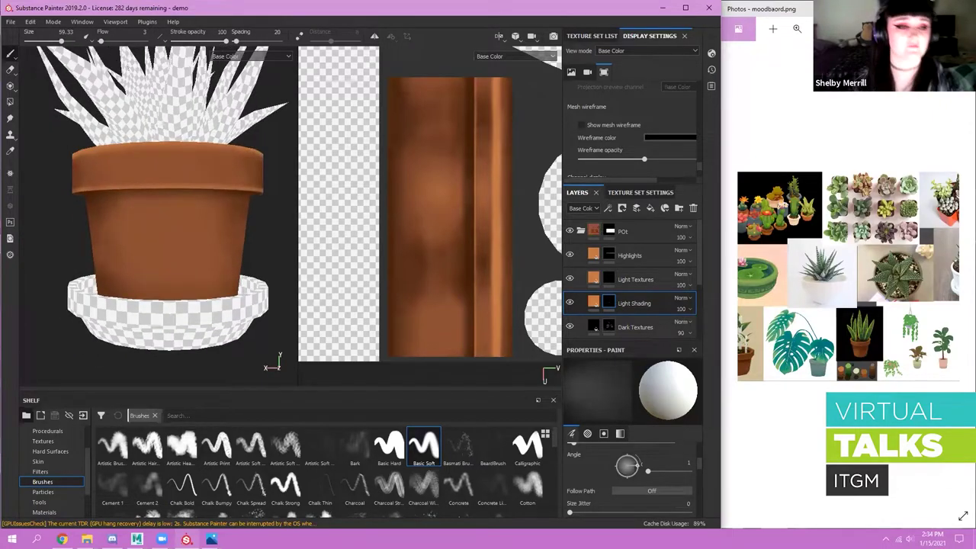
left_click_drag(167, 246, 154, 162)
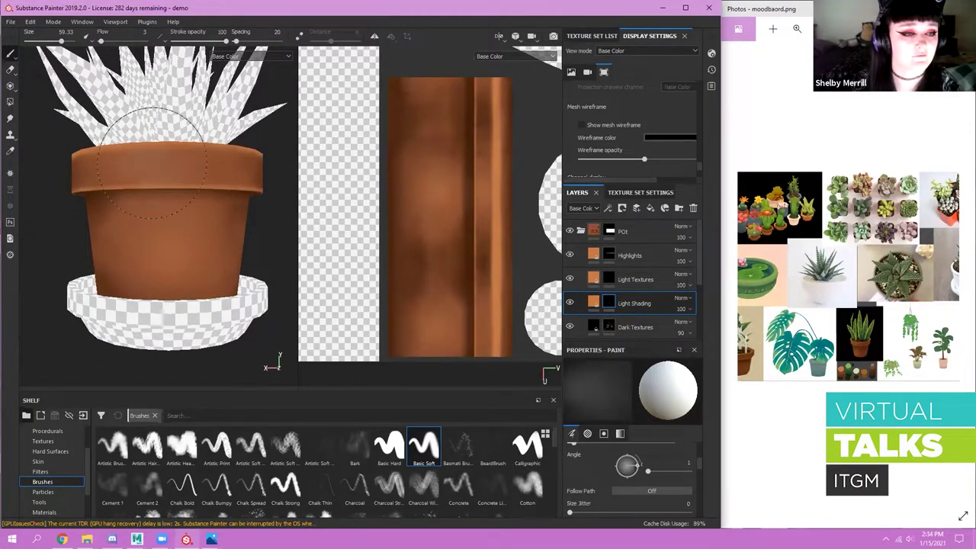
- Extend the light shading along the pot's rim on the Light Shading mask
scroll(145, 240, "down", 3)
scroll(140, 252, "up", 2)
left_click_drag(141, 252, 153, 256, "alt")
left_click_drag(183, 188, 45, 182)
scroll(168, 305, "down", 2)
middle_click_drag(179, 320, 198, 308, "alt")
left_click_drag(198, 309, 214, 276, "alt")
scroll(220, 275, "up", 2)
middle_click_drag(250, 280, 164, 266, "alt")
left_click_drag(165, 266, 220, 275, "alt+shift")
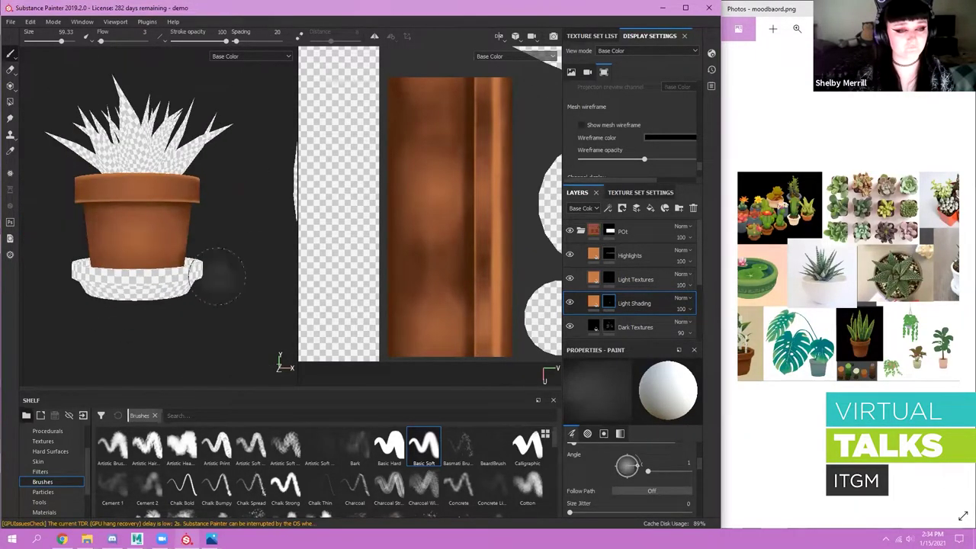
- Choose the cloudy Watercolor brush for the Light Textures mask, with size about 55 and flow 4
left_click(645, 281)
scroll(296, 452, "down", 5)
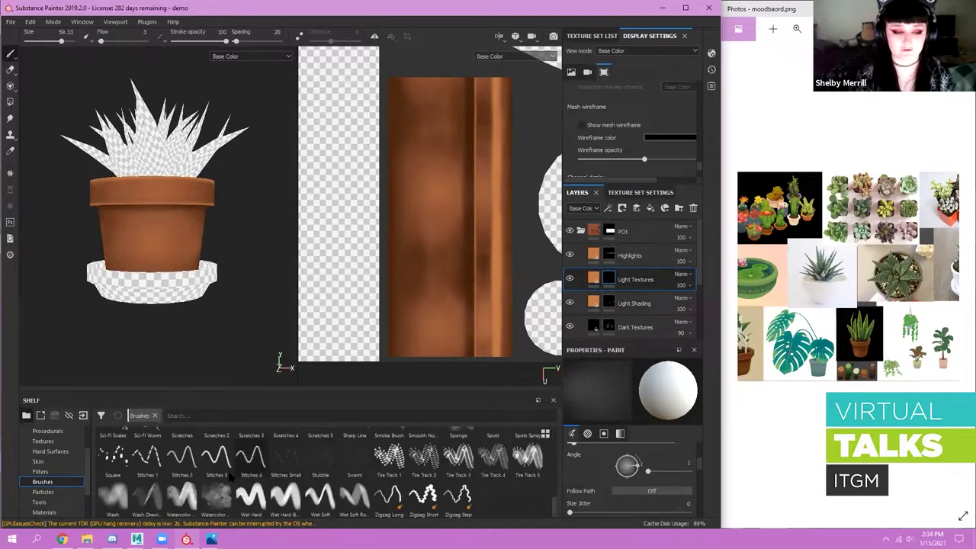
left_click(216, 496)
scroll(157, 199, "up", 4)
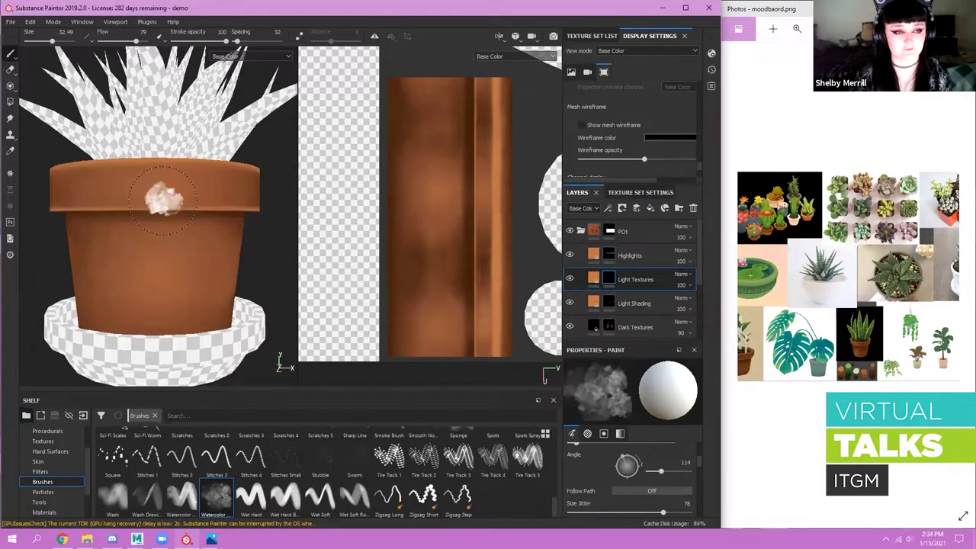
middle_click_drag(163, 201, 188, 174, "alt")
left_click_drag(198, 214, 191, 235, "ctrl")
right_click_drag(166, 232, 183, 232, "ctrl")
left_click_drag(174, 232, 167, 233, "ctrl")
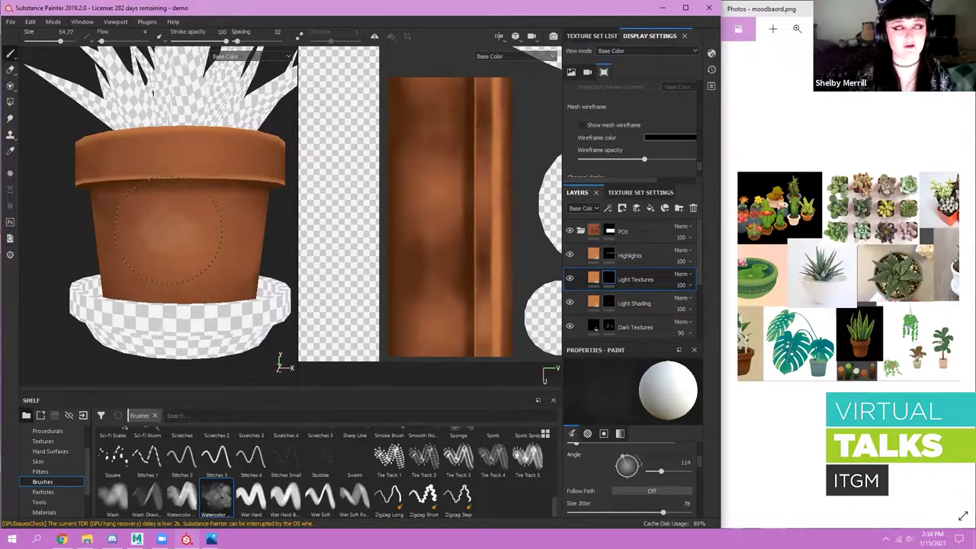
- Paint light watercolor texture over the pot's body and rim on the Light Textures mask
middle_click_drag(180, 231, 165, 228, "alt")
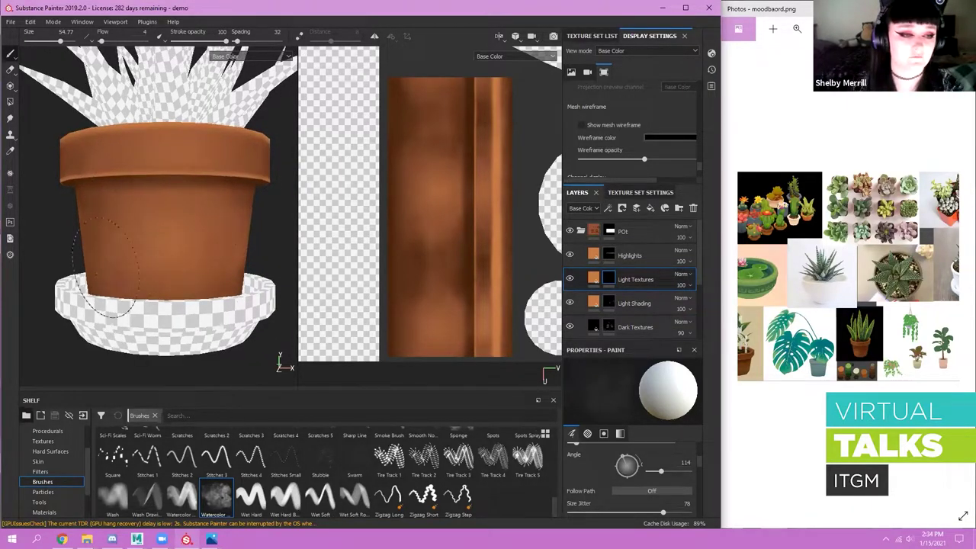
left_click_drag(162, 115, 171, 161, "alt")
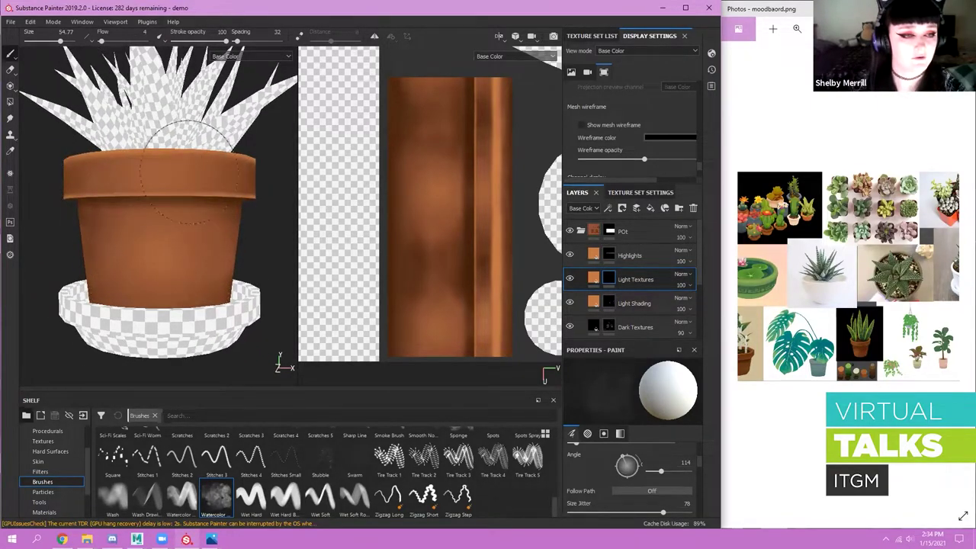
left_click_drag(177, 229, 205, 214, "alt")
middle_click_drag(205, 213, 252, 188, "alt")
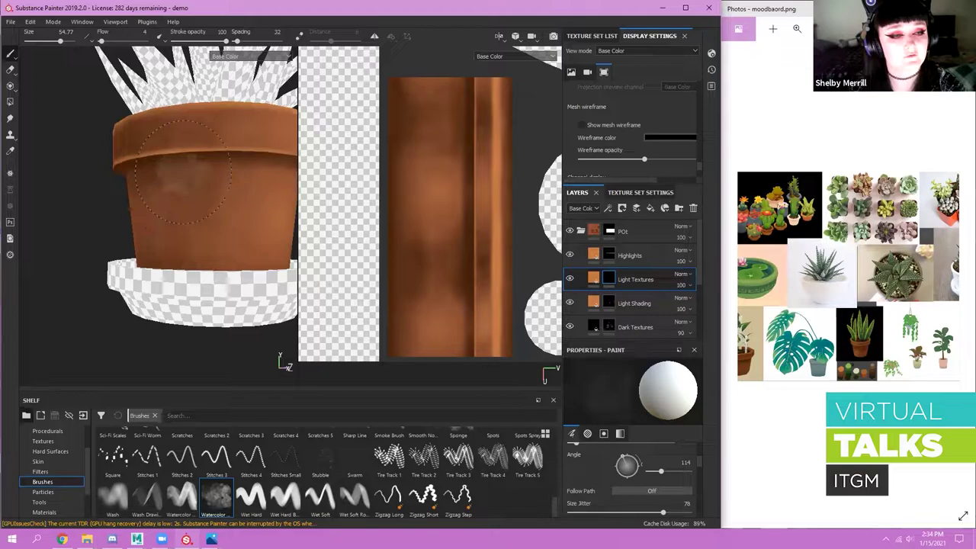
scroll(183, 174, "down", 3)
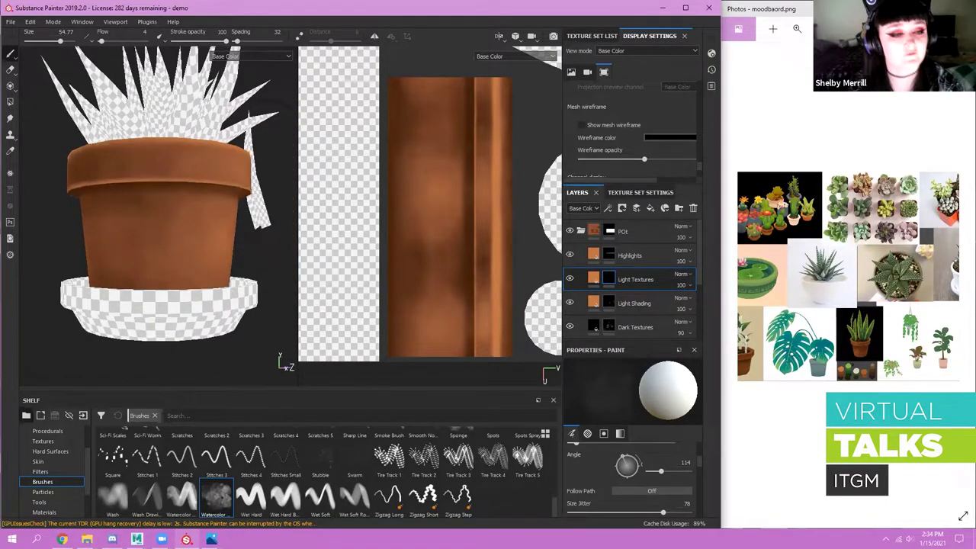
- Add light watercolor texture to the next side of the pot's body with brush size about 66
mouse_move(92, 177)
left_mouse_down("alt")
mouse_move(175, 195)
mouse_move(95, 265)
left_mouse_up("alt")
mouse_move(212, 258)
left_mouse_down("alt")
mouse_move(103, 244)
mouse_move(135, 243)
mouse_move(166, 261)
left_mouse_up("alt")
left_click_drag(163, 221, 162, 200)
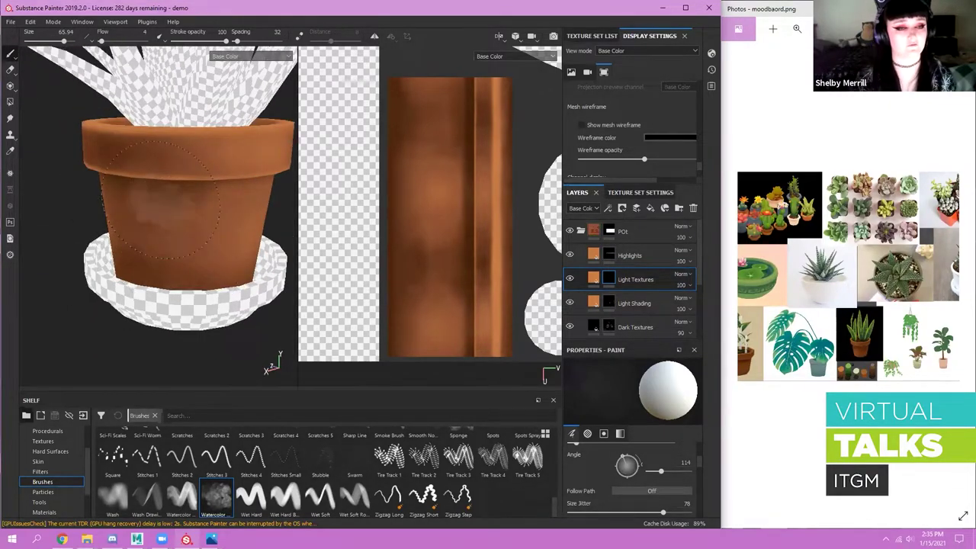
scroll(161, 199, "down", 3)
left_click_drag(263, 212, 212, 248, "alt")
left_click_drag(149, 263, 164, 245, "alt")
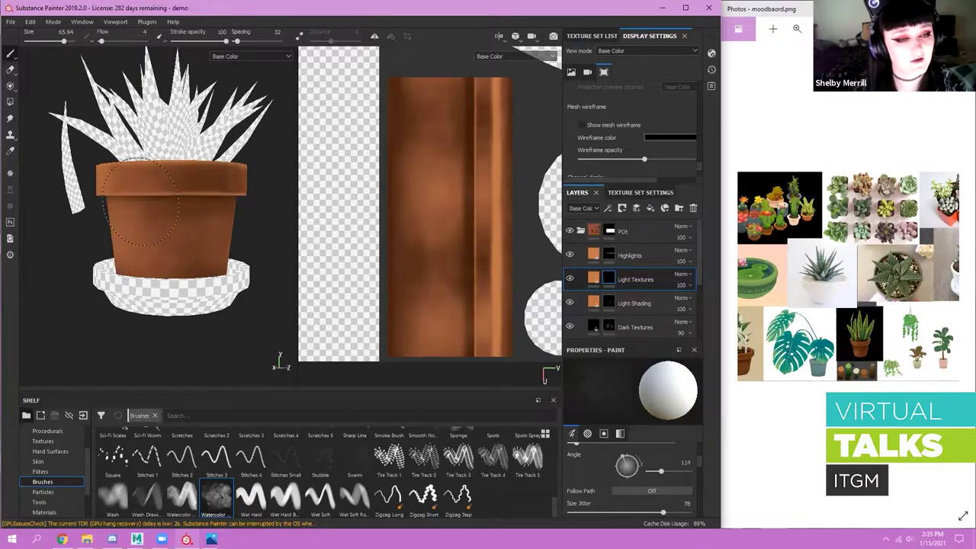
- Work the light watercolor texture into the remaining sides of the pot's body
right_click_drag(180, 261, 167, 212, "alt")
mouse_move(158, 193)
left_mouse_down("alt")
mouse_move(199, 225)
mouse_move(267, 224)
left_mouse_up("alt")
right_click_drag(159, 183, 173, 221, "alt")
middle_click_drag(168, 199, 157, 223, "alt")
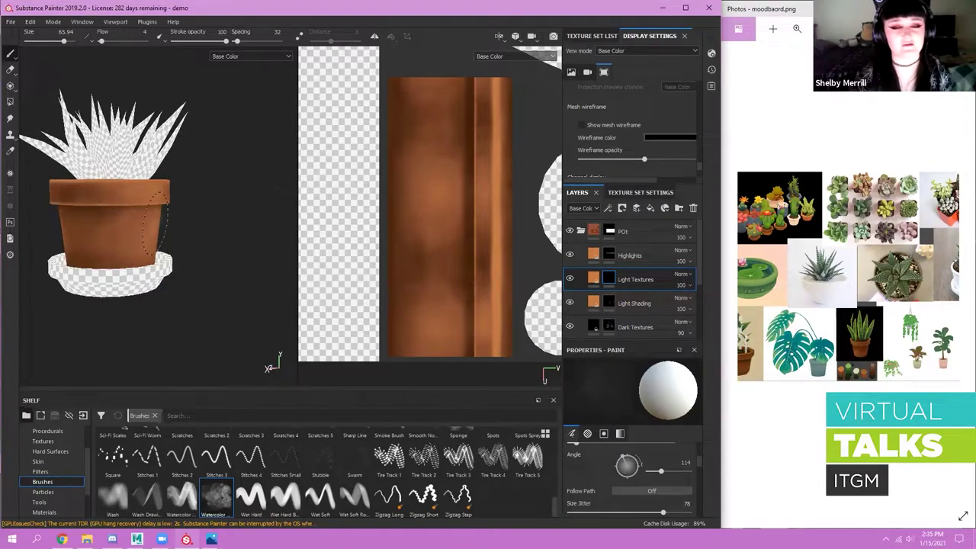
right_click_drag(90, 204, 121, 221, "alt")
middle_click_drag(120, 217, 160, 223, "alt")
left_click_drag(161, 218, 163, 226, "alt")
right_click_drag(163, 226, 156, 210, "alt")
middle_click_drag(157, 219, 176, 228, "alt")
left_click_drag(200, 248, 170, 277, "alt")
middle_click_drag(170, 277, 167, 303, "alt")
right_click_drag(144, 237, 169, 248, "alt")
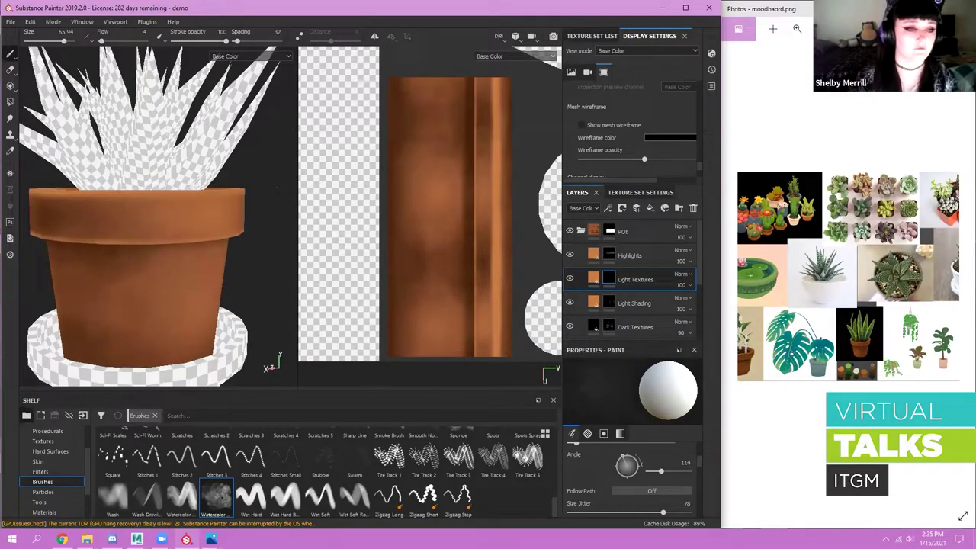
- Set the brush size to about 63 and paint light watercolor texture across the pot's rim and body on the Light Textures mask
right_click_drag(124, 218, 121, 218, "ctrl")
left_click_drag(228, 208, 152, 211, "alt")
middle_click_drag(152, 212, 169, 234, "alt")
right_click_drag(140, 236, 132, 232, "alt")
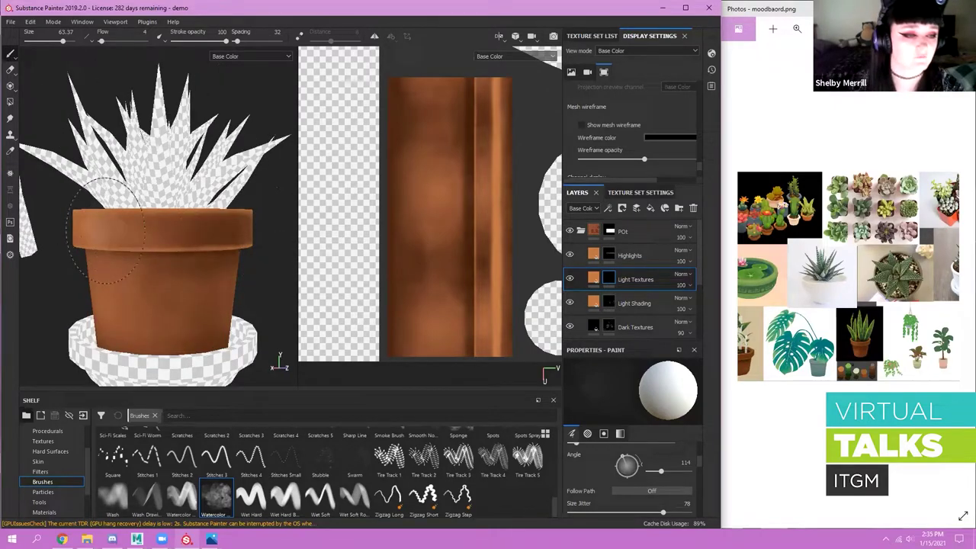
middle_click_drag(127, 199, 135, 205, "alt")
left_click_drag(135, 204, 92, 209, "alt")
right_click_drag(151, 205, 140, 201, "alt")
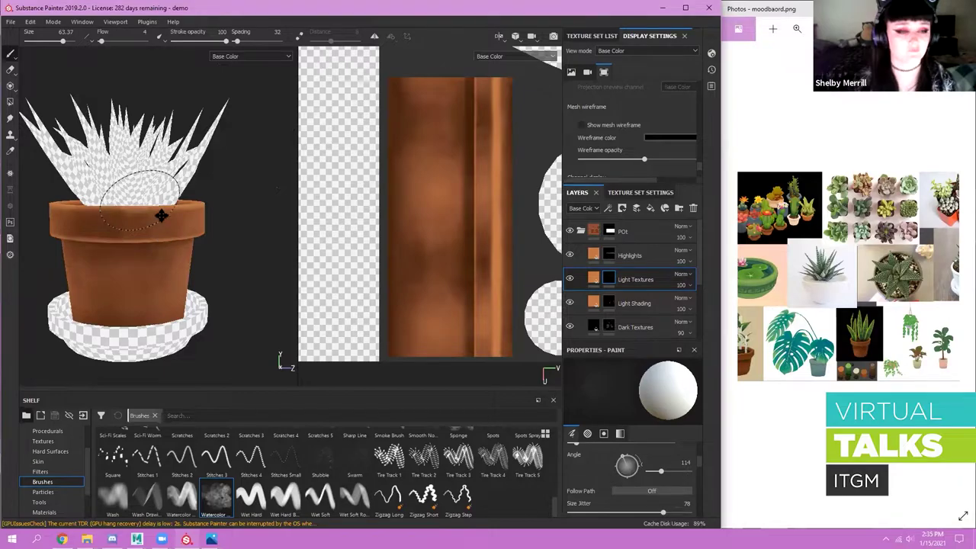
middle_click_drag(168, 227, 190, 249, "alt")
left_click_drag(189, 249, 156, 238, "alt")
right_click_drag(156, 238, 174, 243, "alt")
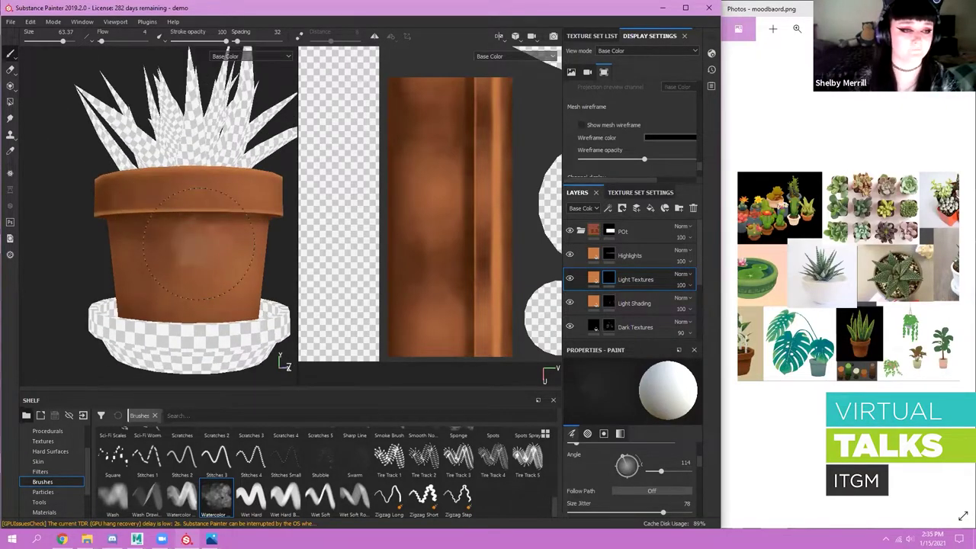
- Continue the light watercolor texture around the following sides of the pot's body
middle_click_drag(173, 242, 163, 251, "alt")
left_click_drag(158, 252, 109, 246, "alt")
right_click_drag(109, 246, 86, 248, "alt")
left_click_drag(164, 262, 109, 257, "alt")
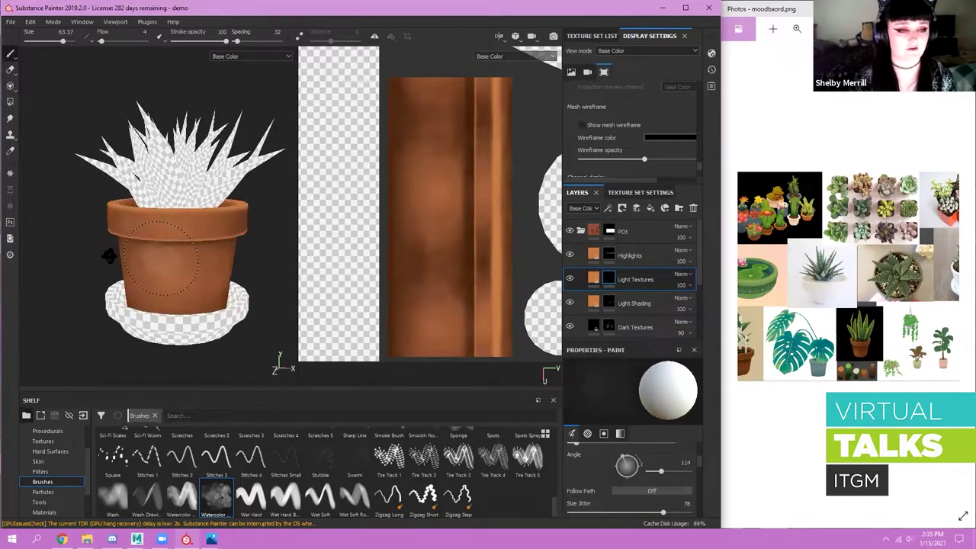
middle_click_drag(109, 257, 54, 269, "alt")
right_click_drag(103, 246, 129, 241, "alt")
left_click_drag(128, 241, 97, 230, "alt")
middle_click_drag(97, 231, 133, 232, "alt")
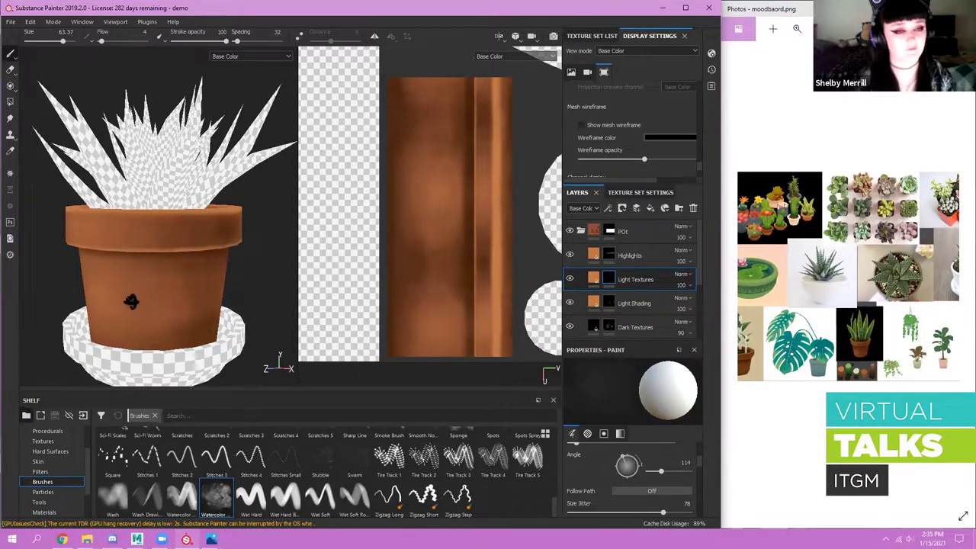
- Finish the light watercolor texture on the remaining sides of the pot's rim and upper body
right_click_drag(131, 302, 124, 284, "alt")
left_click_drag(124, 284, 187, 285, "alt")
right_click_drag(188, 286, 181, 313, "alt")
middle_click_drag(182, 314, 186, 280, "alt")
left_click_drag(189, 282, 205, 286, "alt")
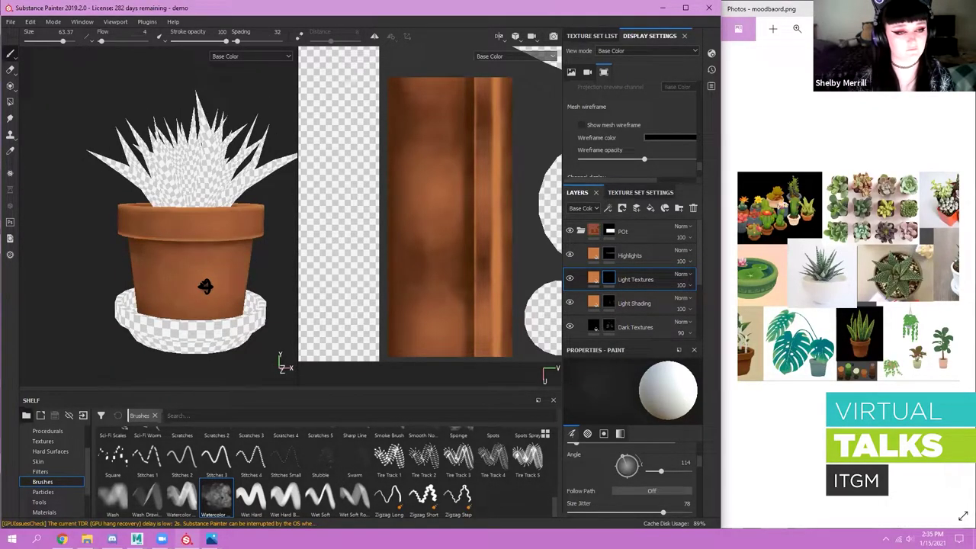
scroll(202, 259, "up", 3)
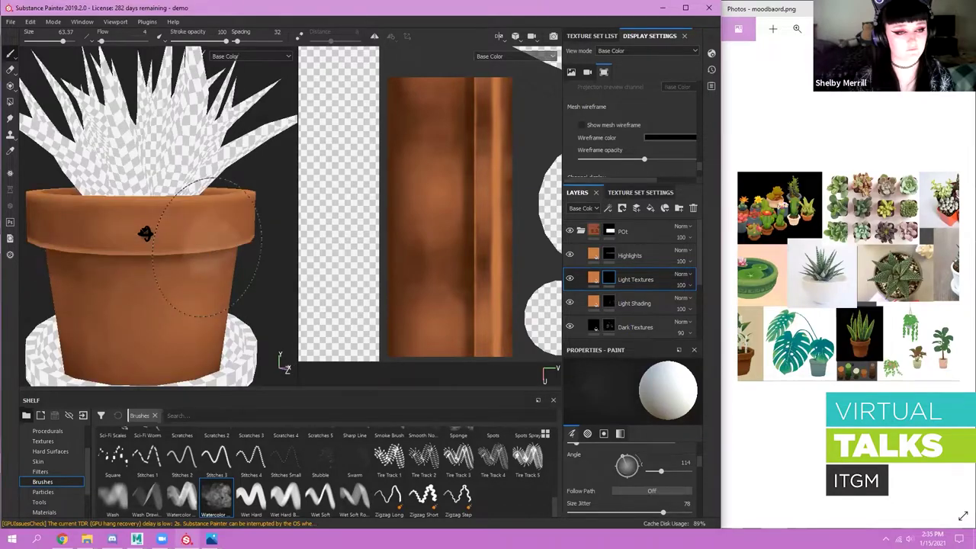
left_click_drag(146, 234, 161, 295, "alt")
scroll(156, 304, "down", 3)
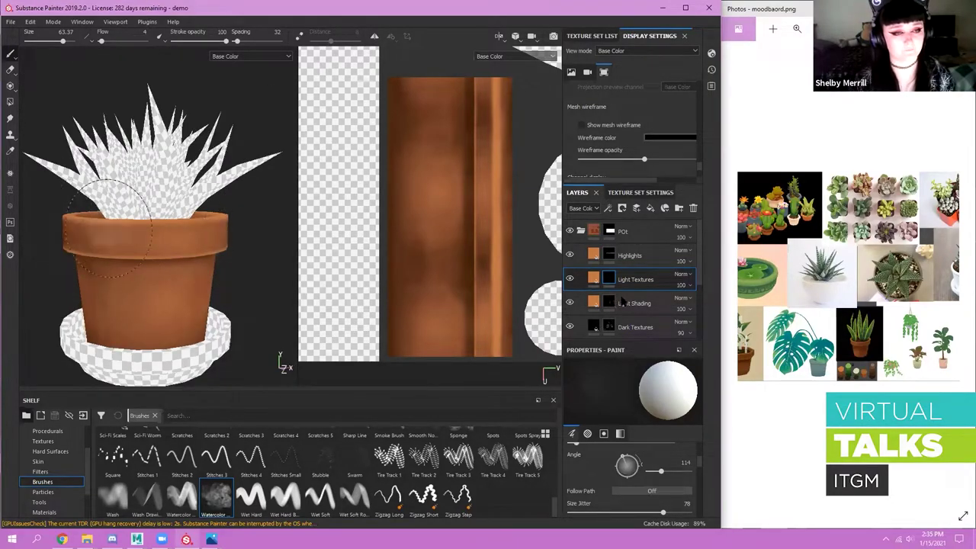
left_click_drag(109, 228, 187, 244, "alt")
scroll(153, 252, "up", 2)
middle_click_drag(107, 305, 194, 263, "alt")
left_click_drag(168, 267, 168, 284, "alt")
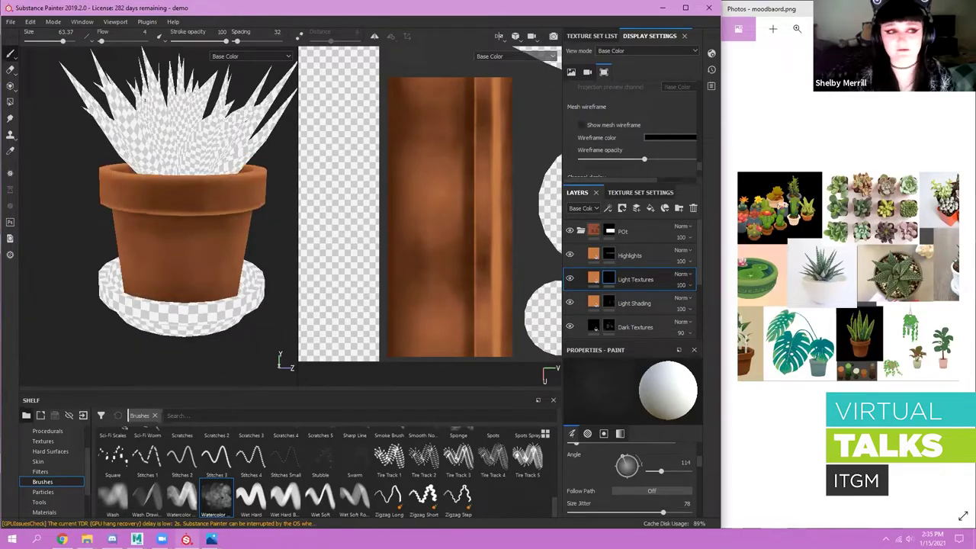
- Set up the Basic Soft brush for the Highlights mask, with size about 55, flow 7 and black as the paint value
left_click(610, 255)
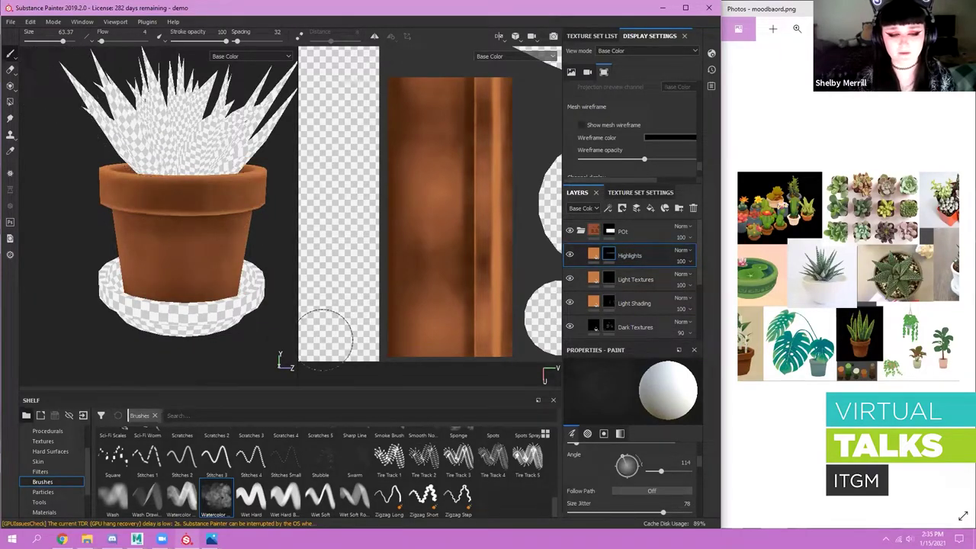
scroll(400, 457, "up", 10)
left_click(425, 447)
scroll(229, 221, "up", 3)
right_click_drag(175, 199, 221, 199, "ctrl")
mouse_move(221, 199)
left_mouse_down("ctrl")
mouse_move(175, 198)
mouse_move(150, 217)
left_mouse_up("ctrl")
key("x")
scroll(176, 215, "down", 2)
- Lower the brush flow to 2 and soften the highlights along the pot's rim on the Highlights mask
left_click_drag(177, 256, 176, 229, "alt")
scroll(172, 229, "up", 2)
scroll(172, 229, "down", 2)
left_click_drag(176, 174, 205, 193, "alt")
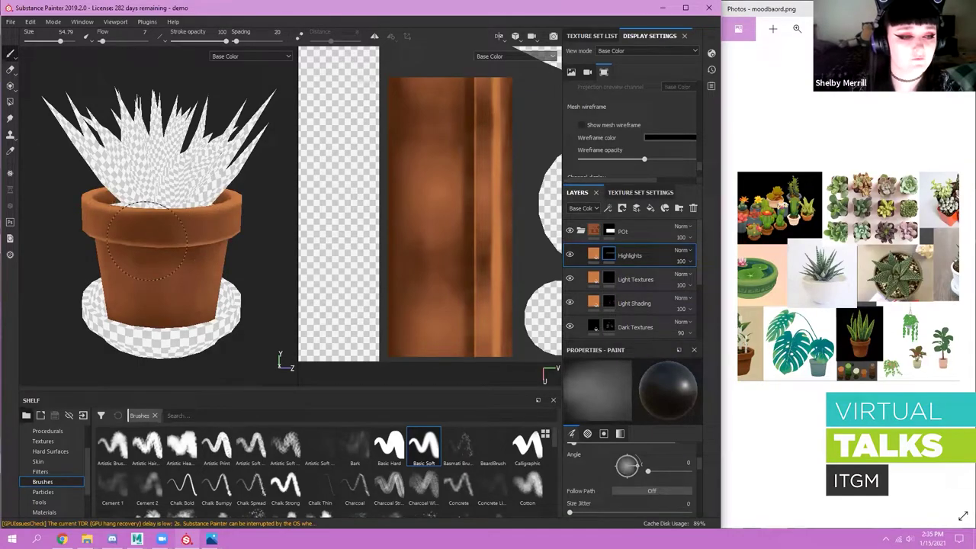
scroll(176, 198, "up", 2)
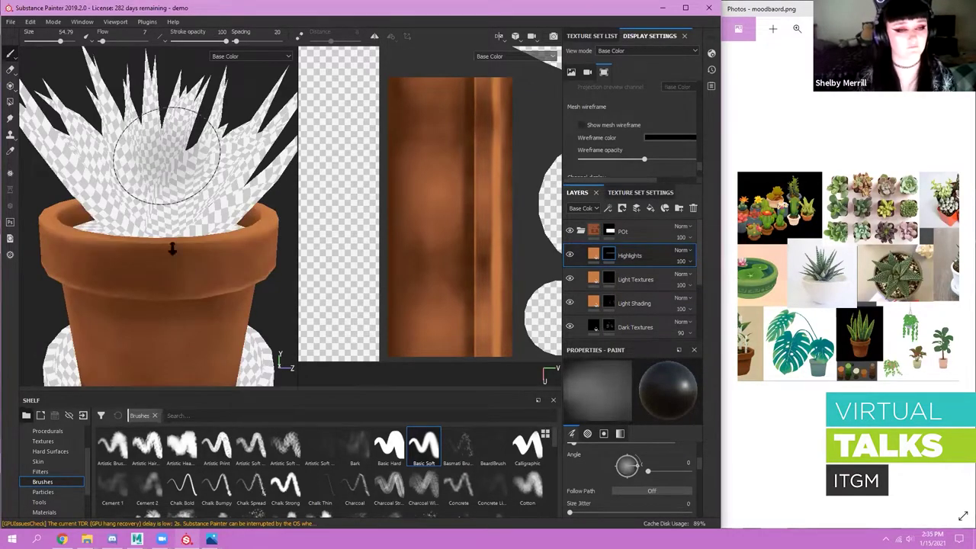
scroll(177, 200, "down", 1)
mouse_move(182, 285)
left_mouse_down("ctrl")
mouse_move(230, 291)
mouse_move(192, 296)
mouse_move(288, 288)
left_mouse_up("ctrl")
scroll(198, 314, "down", 2)
middle_click_drag(142, 295, 191, 264, "alt")
mouse_move(192, 264)
left_mouse_down("alt")
mouse_move(207, 277)
mouse_move(258, 271)
mouse_move(273, 279)
left_mouse_up("alt")
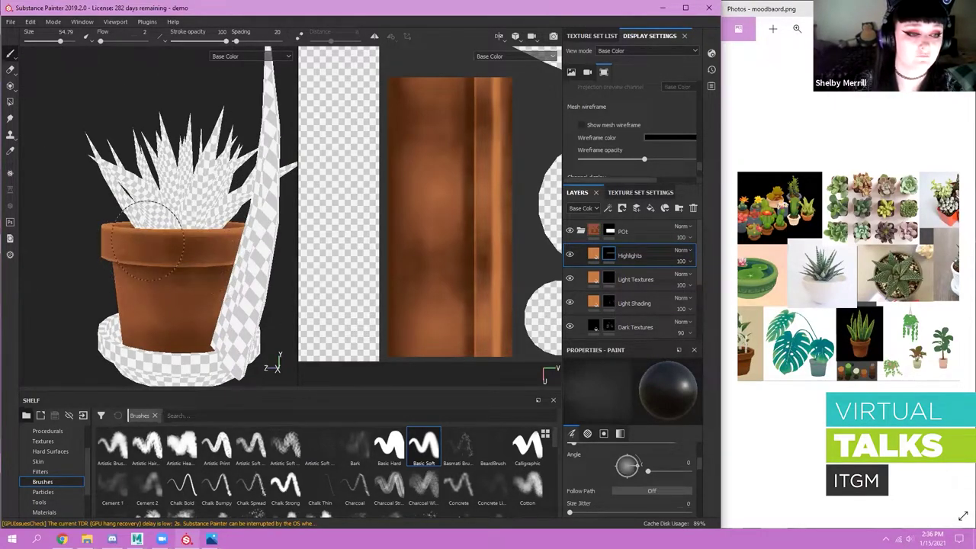
- Soften the rim highlights around the remaining sides of the pot and review the whole pot
scroll(200, 264, "down", 4)
left_click_drag(197, 261, 283, 273, "alt")
scroll(174, 283, "up", 4)
scroll(175, 301, "down", 1)
scroll(105, 259, "down", 3)
left_click_drag(152, 267, 226, 240, "alt")
middle_click_drag(226, 240, 201, 220, "alt")
scroll(180, 239, "down", 1)
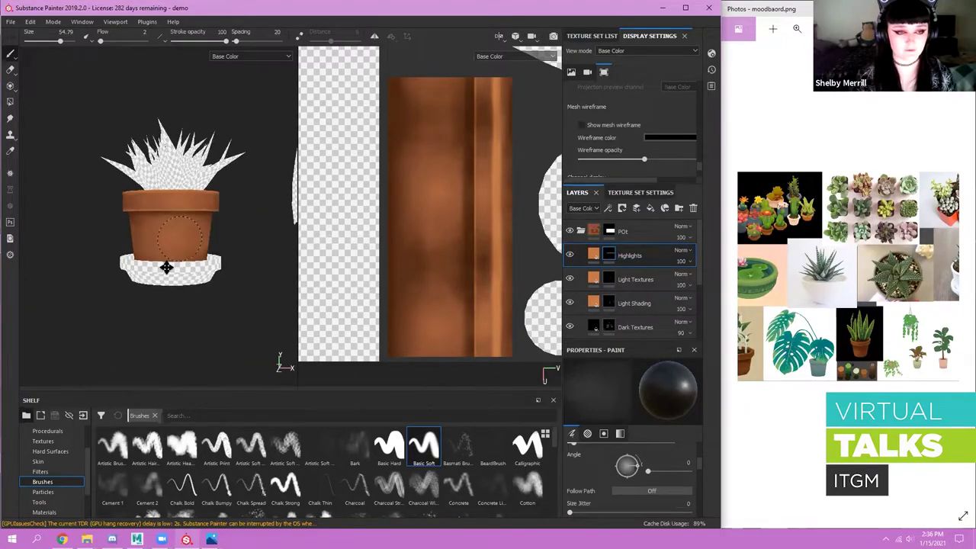
middle_click_drag(166, 267, 143, 292, "alt")
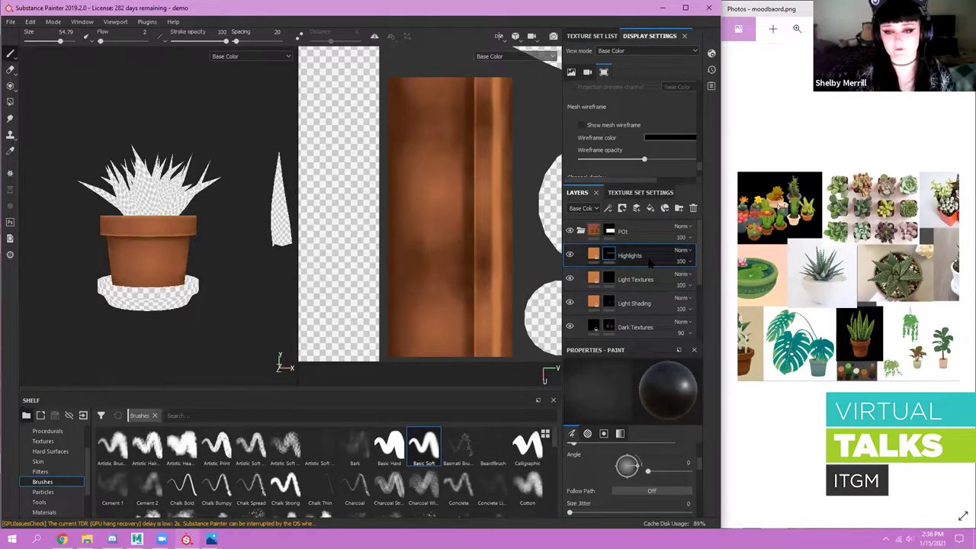
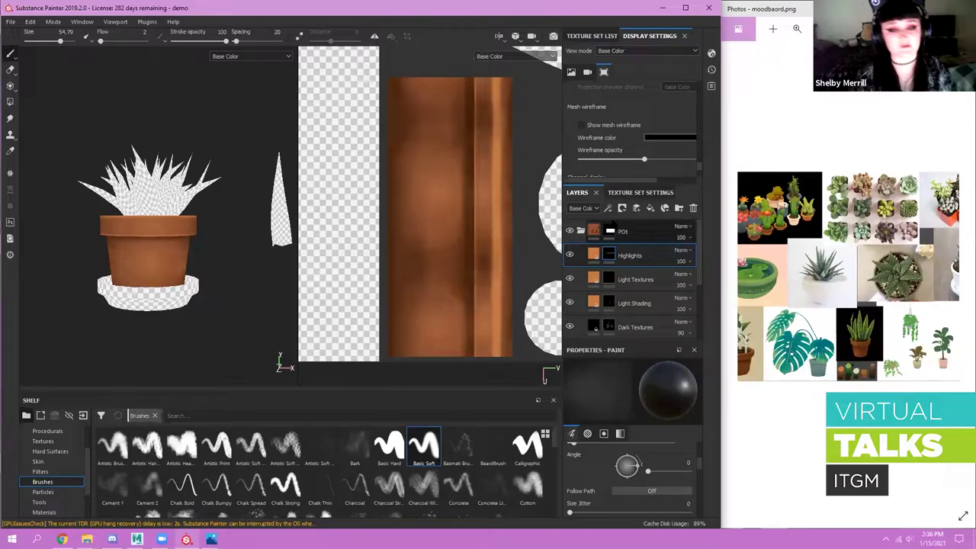
- Examine the pot's polygons and underside with Polygon Fill active on the Light Textures mask, then return to the paint brush
left_click(611, 280)
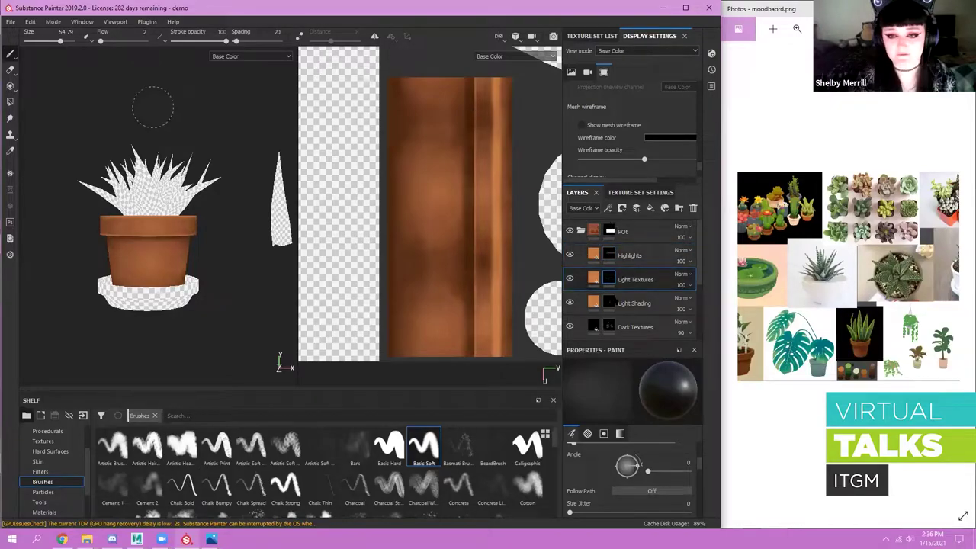
key("4")
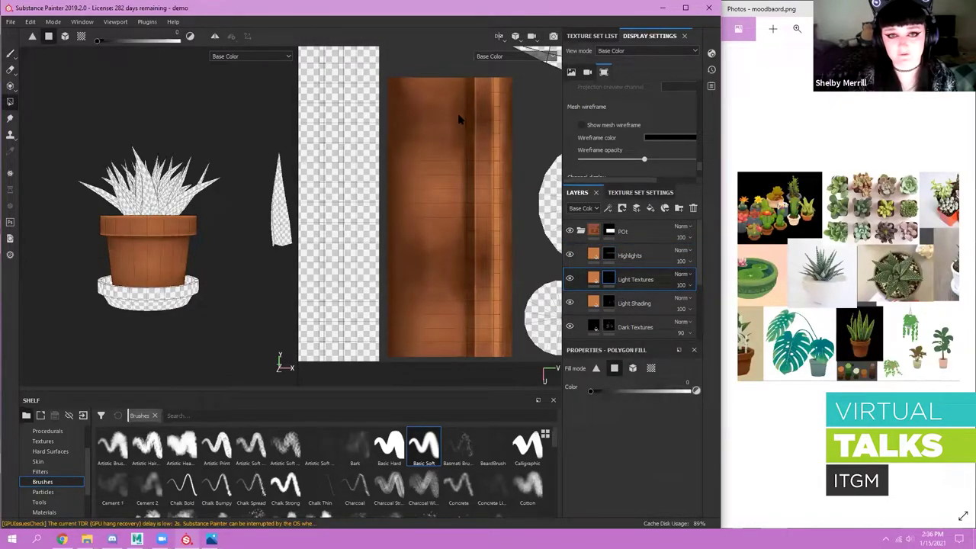
scroll(463, 335, "up", 1)
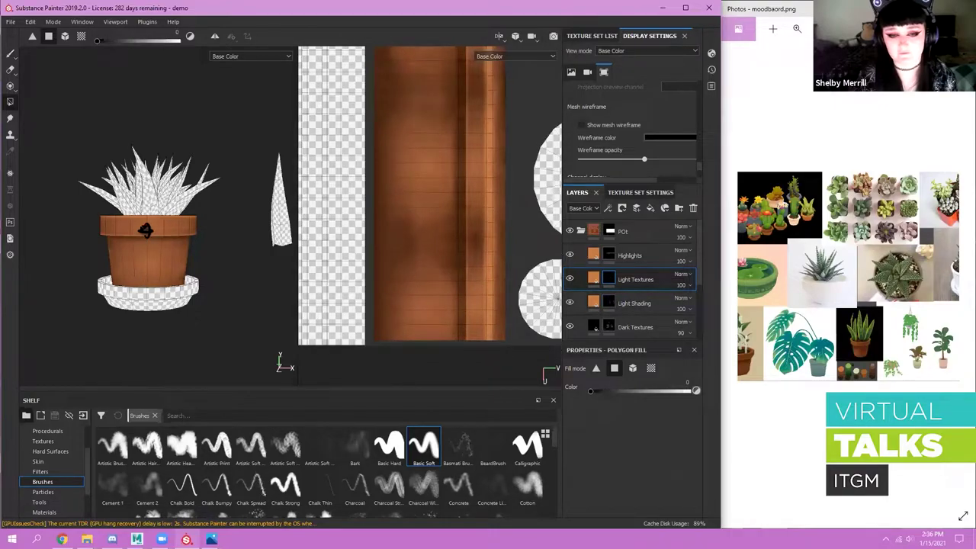
left_click_drag(188, 169, 182, 126, "alt")
scroll(111, 159, "up", 5)
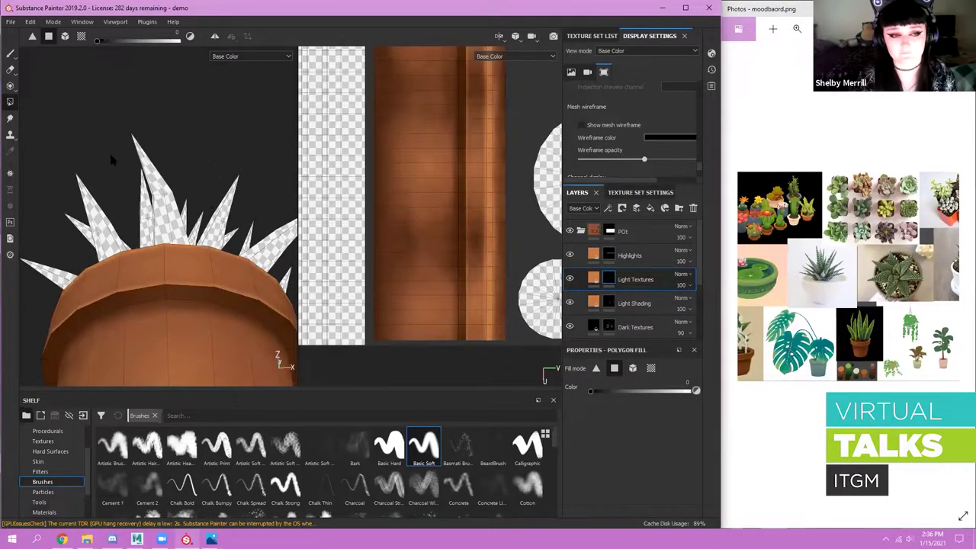
left_click_drag(111, 160, 107, 114, "alt")
left_click(10, 53)
left_click_drag(194, 164, 193, 247, "alt")
scroll(193, 248, "down", 5)
middle_click_drag(218, 194, 190, 246, "alt")
- Check the pot's UV island with Polygon Fill active on the Light Shading mask, then return to the paint brush
left_click(610, 303)
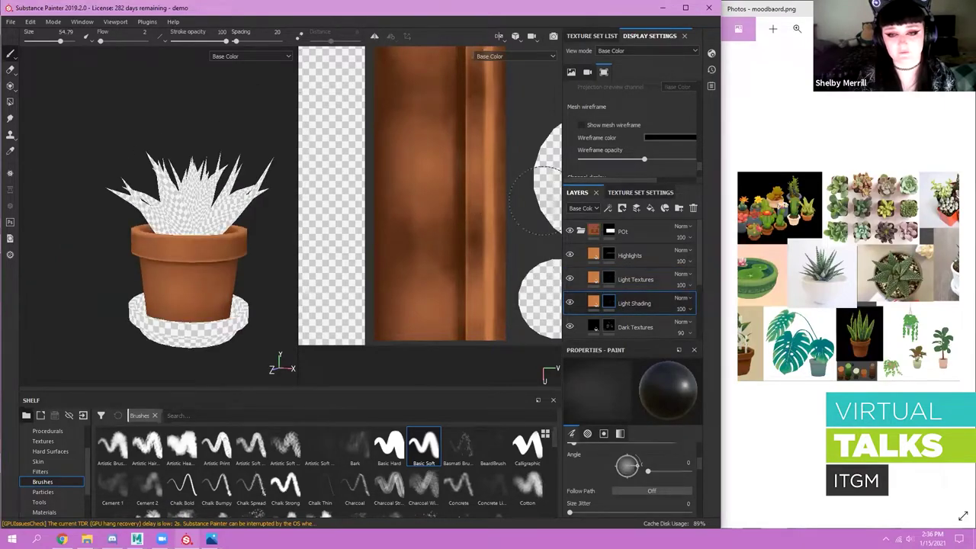
middle_click_drag(456, 198, 453, 228, "alt")
scroll(453, 227, "down", 4)
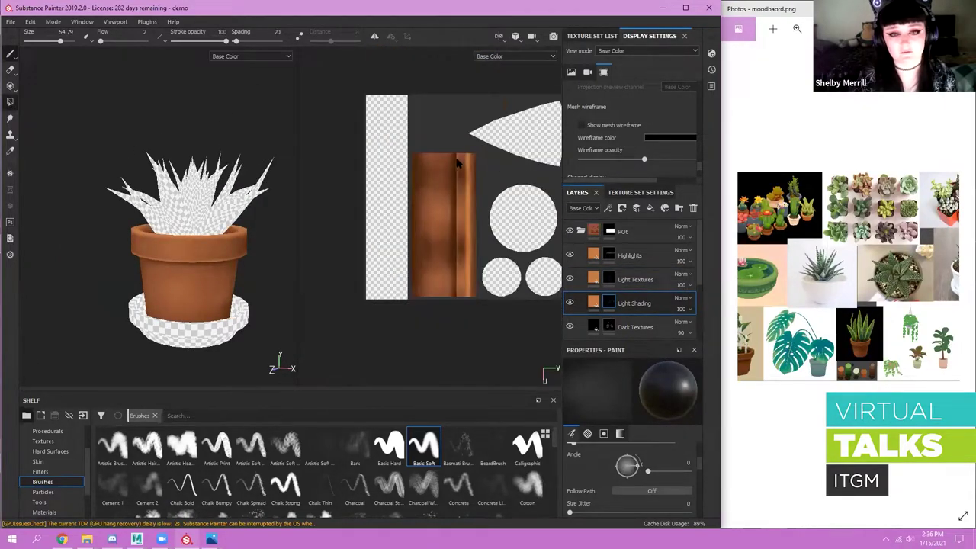
key("4")
scroll(454, 175, "up", 4)
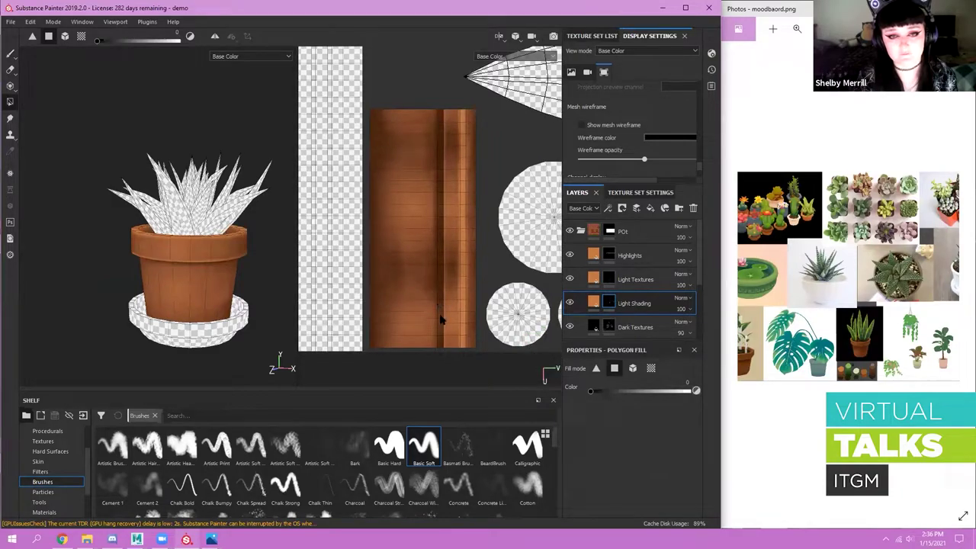
left_click(11, 54)
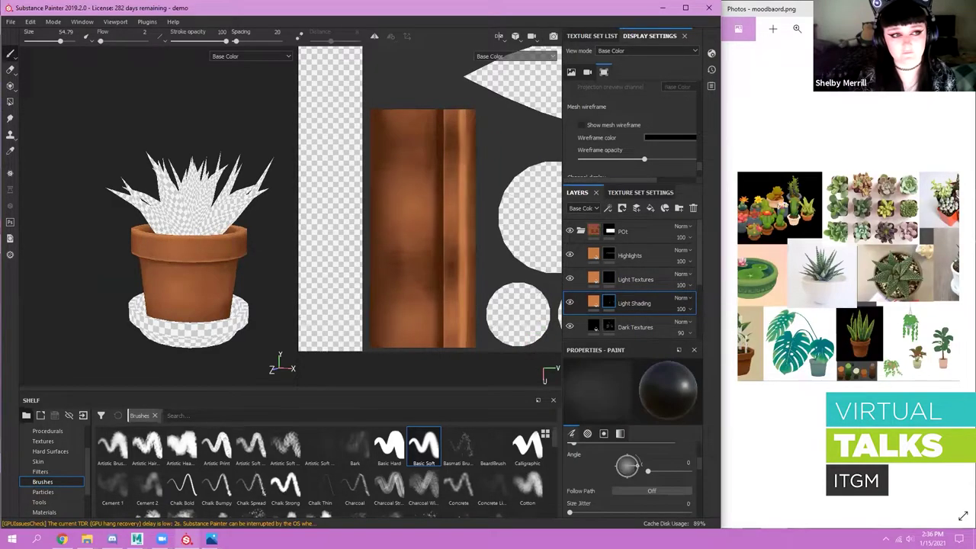
left_click_drag(169, 259, 171, 228, "alt")
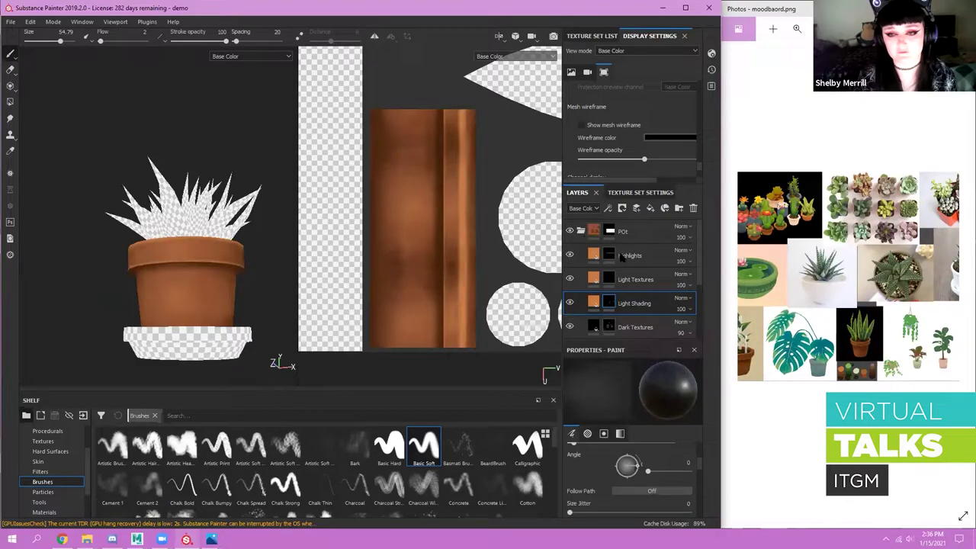
- Select the Highlights mask and study the painted pots in moodbaord.png in Photos for surface detail
left_click(672, 252)
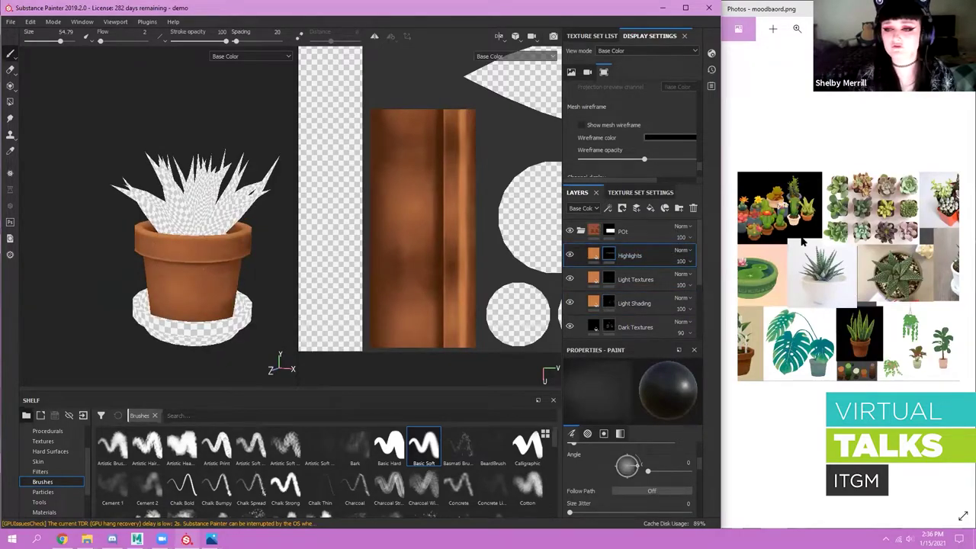
scroll(803, 241, "up", 5)
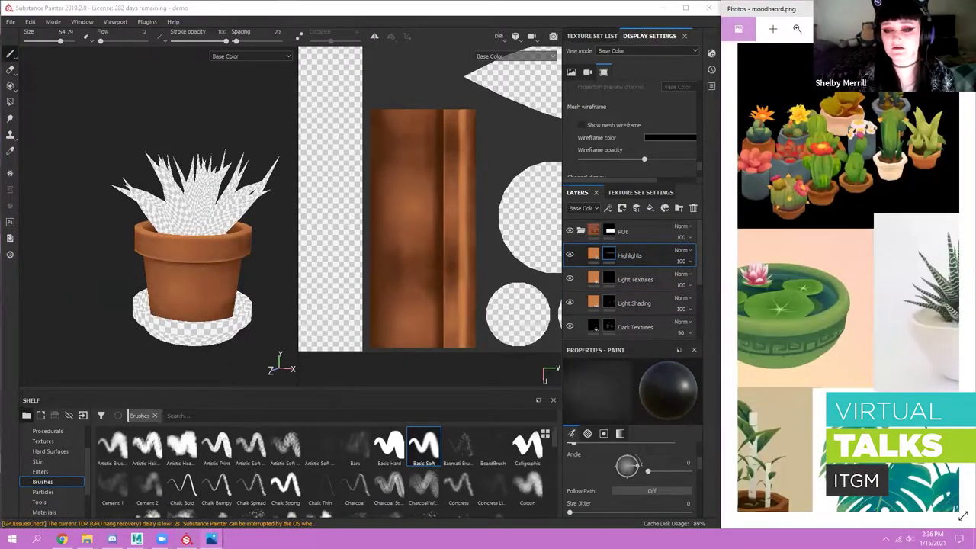
scroll(784, 180, "up", 3)
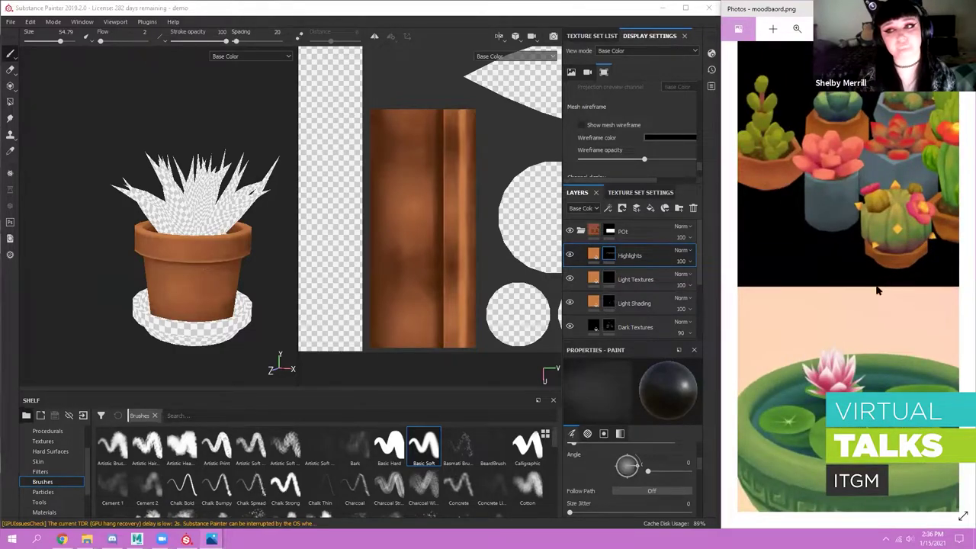
scroll(835, 360, "down", 5)
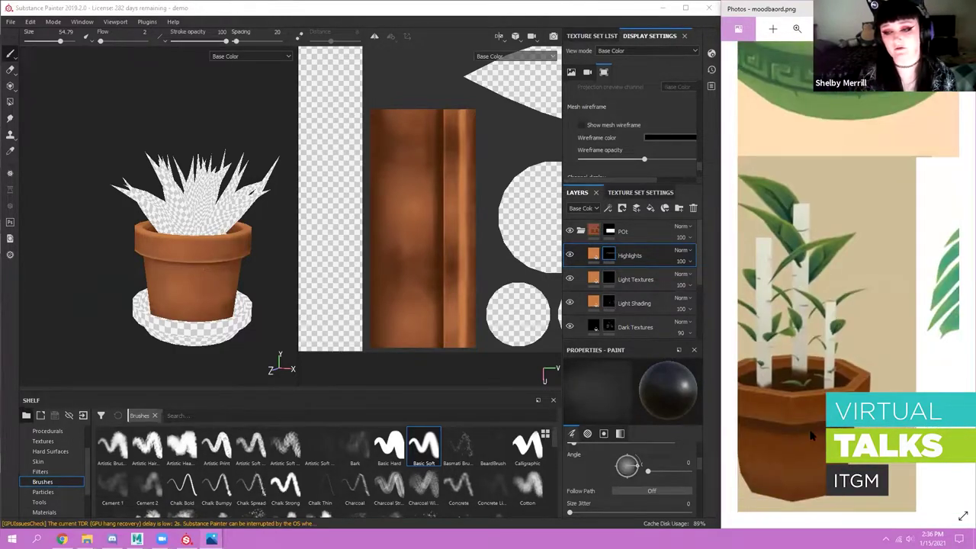
left_click_drag(812, 435, 862, 408)
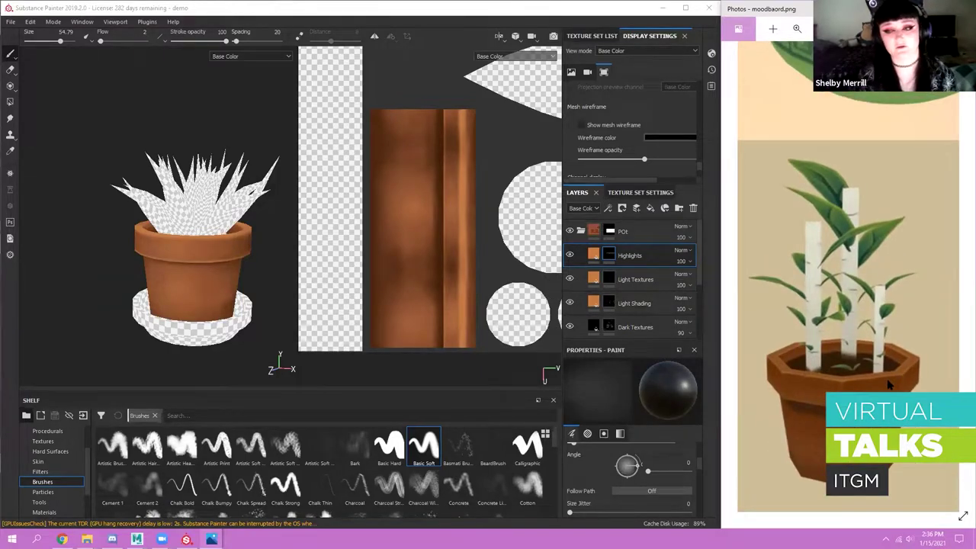
scroll(887, 385, "down", 5)
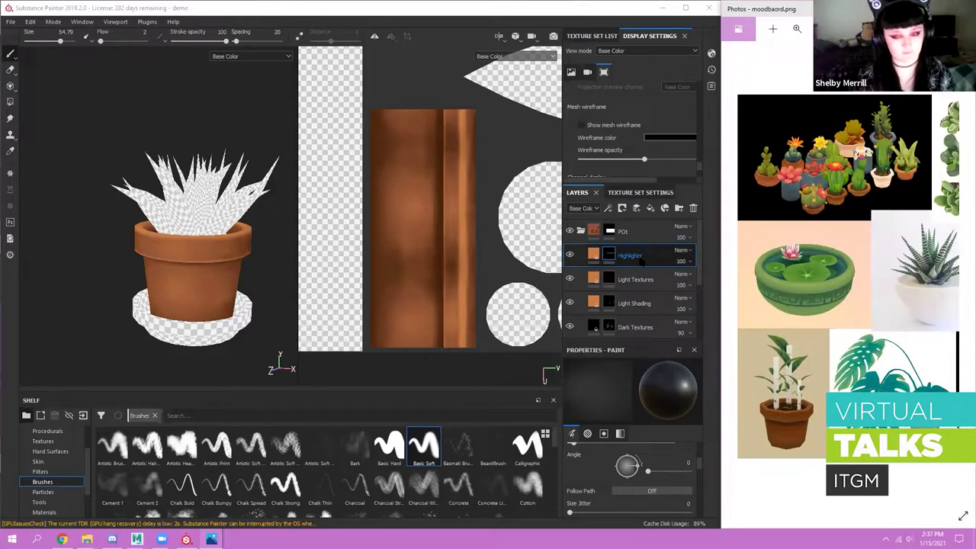
- Duplicate the Highlights layer in Substance Painter and rename the copy Cracks
key("ctrl+d")
left_click(798, 58)
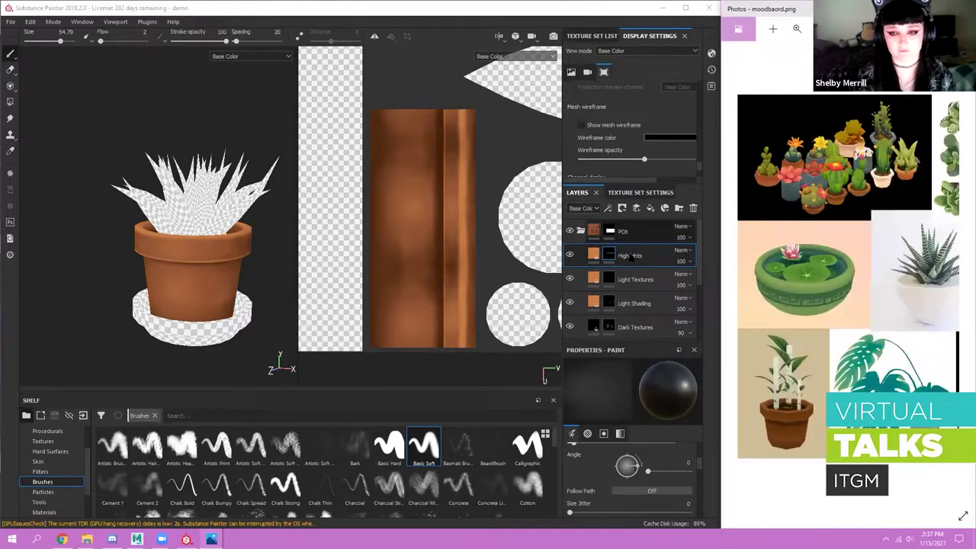
left_click(631, 257)
key("ctrl+d")
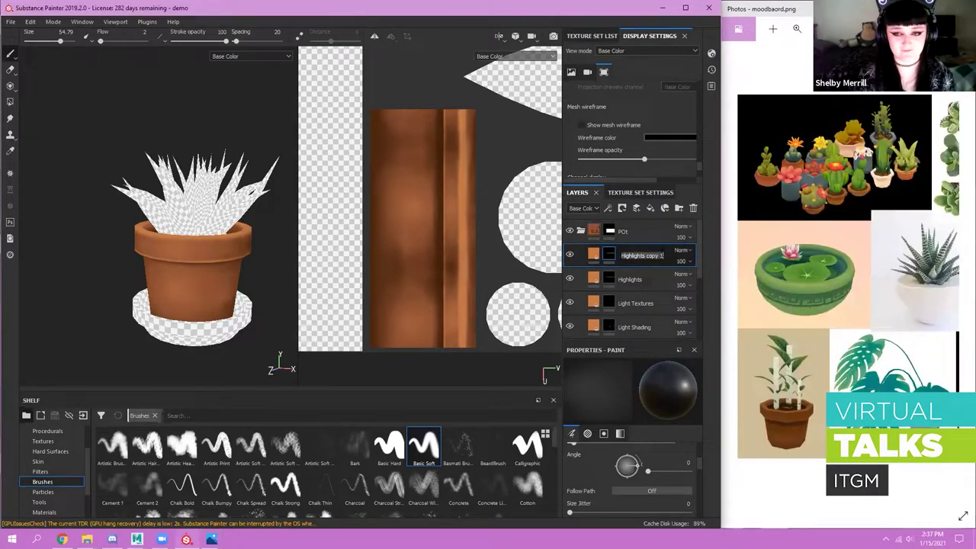
type("cks")
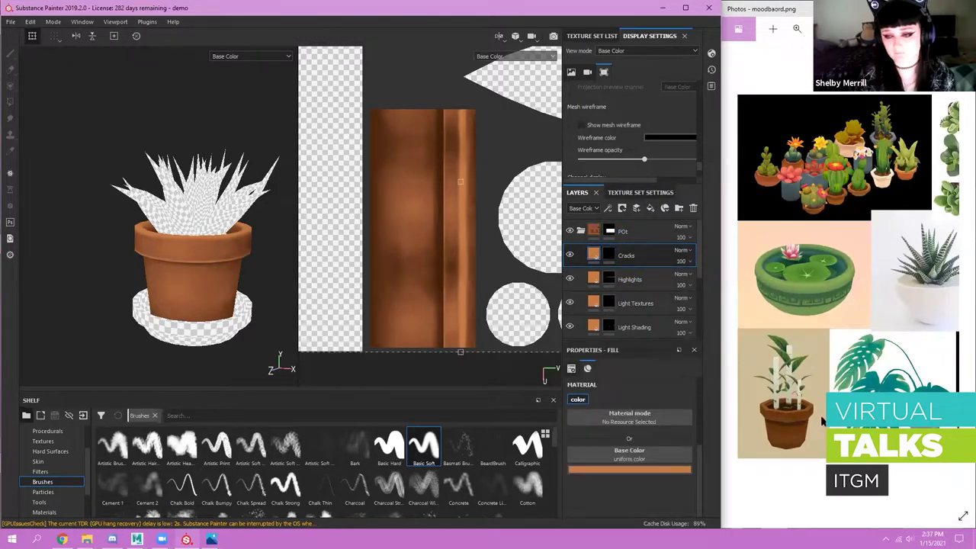
- Set the Cracks layer's base color to the dark brown sampled from the terracotta palette in moodbaord.png
left_click_drag(820, 449, 814, 484)
scroll(800, 431, "up", 3)
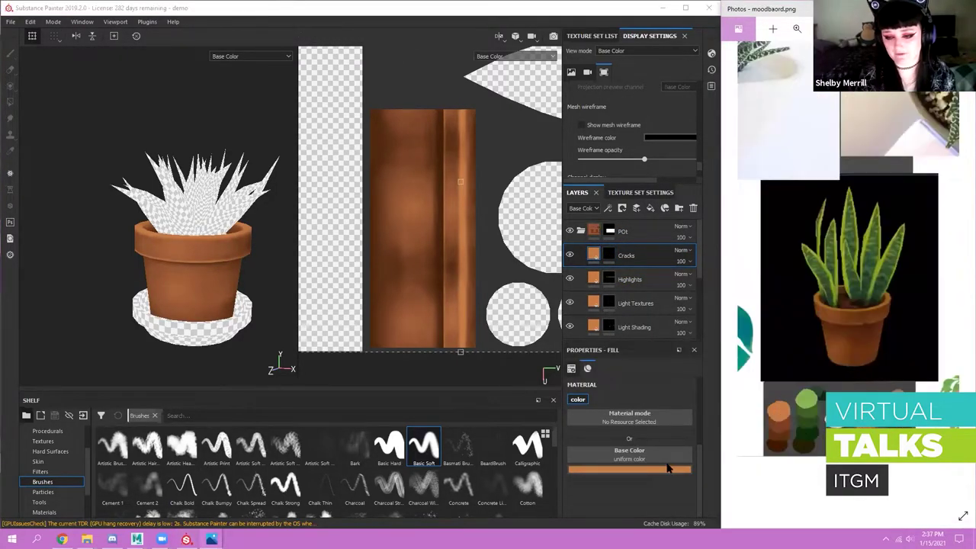
scroll(773, 398, "up", 3)
left_click(668, 470)
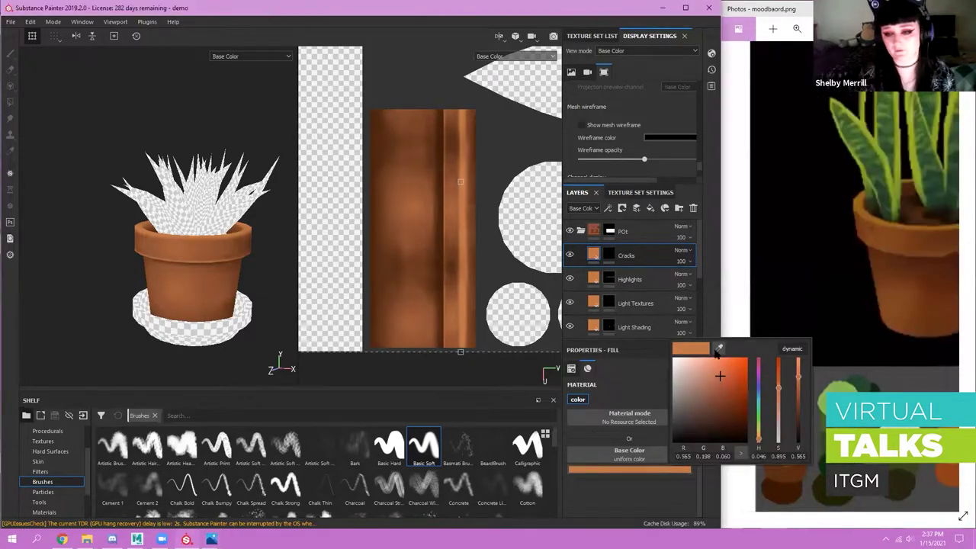
left_click_drag(719, 347, 786, 486)
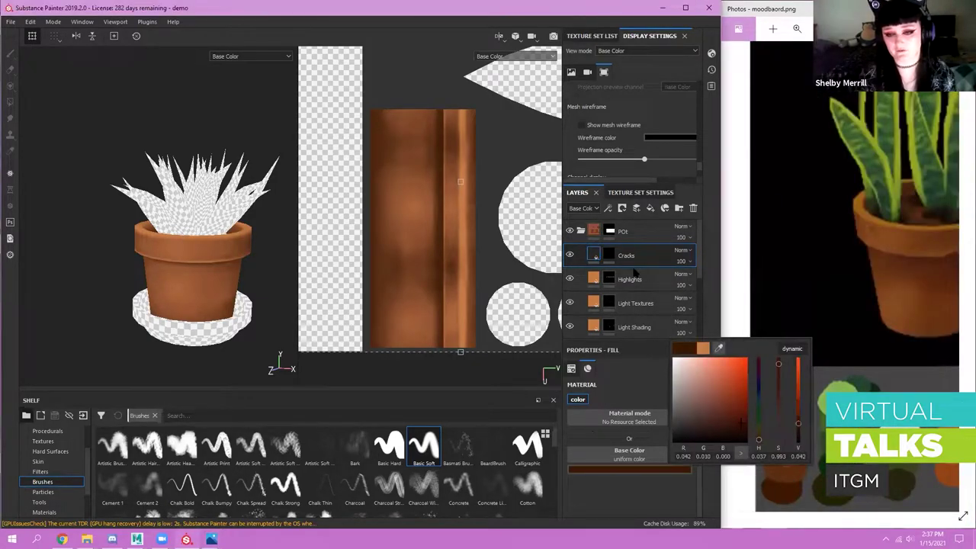
- Activate the Cracks mask and set the Basic Soft brush to about size 8 with flow 58 for the pot's rim
left_click(610, 255)
scroll(234, 198, "up", 5)
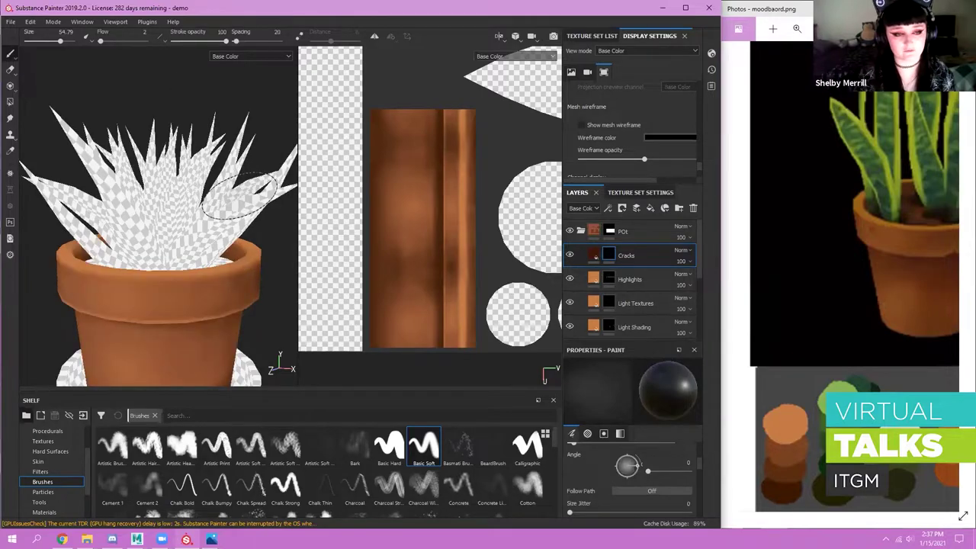
left_click_drag(215, 148, 135, 152, "alt")
scroll(135, 153, "down", 5)
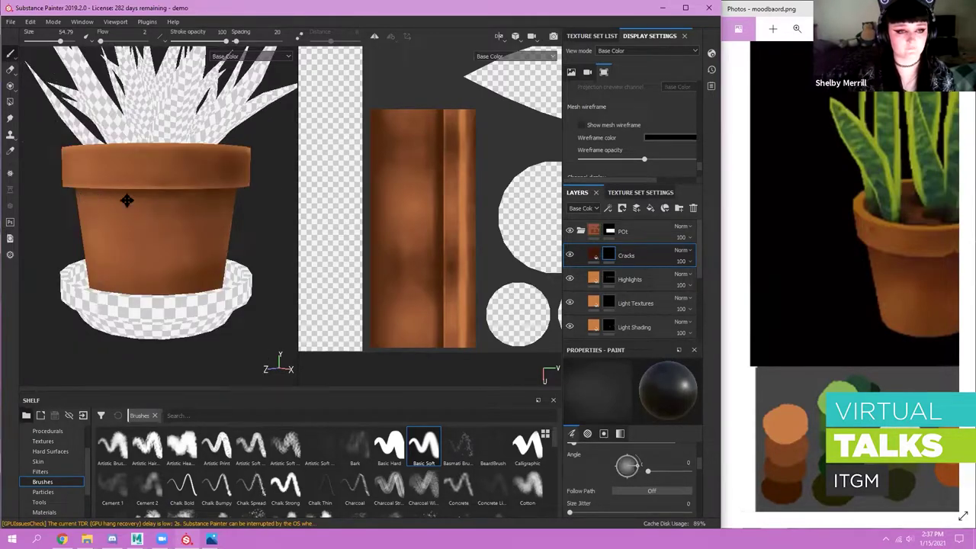
scroll(127, 200, "up", 2)
scroll(104, 223, "up", 4)
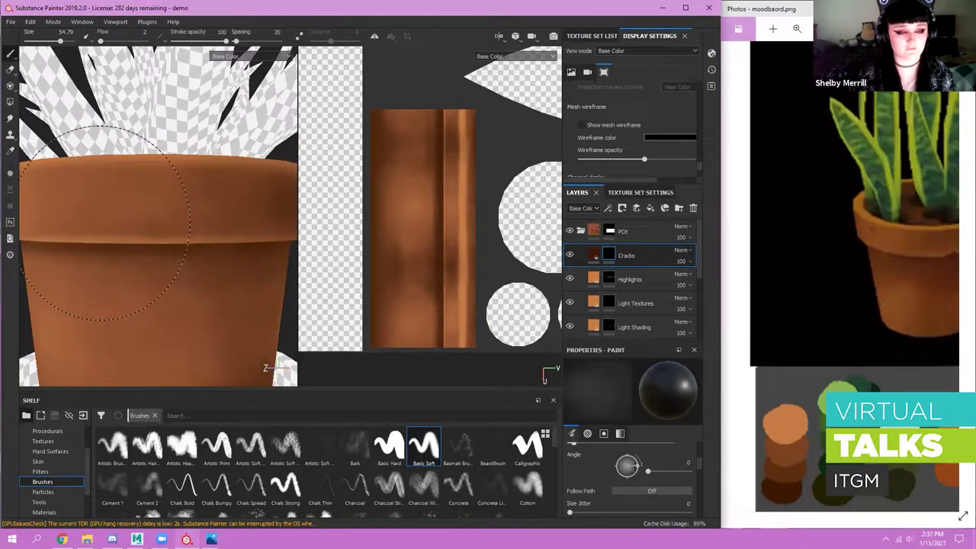
right_click_drag(104, 223, 69, 222, "ctrl")
mouse_move(122, 221)
left_mouse_down("alt")
mouse_move(91, 221)
mouse_move(168, 218)
left_mouse_up("alt")
scroll(173, 216, "up", 2)
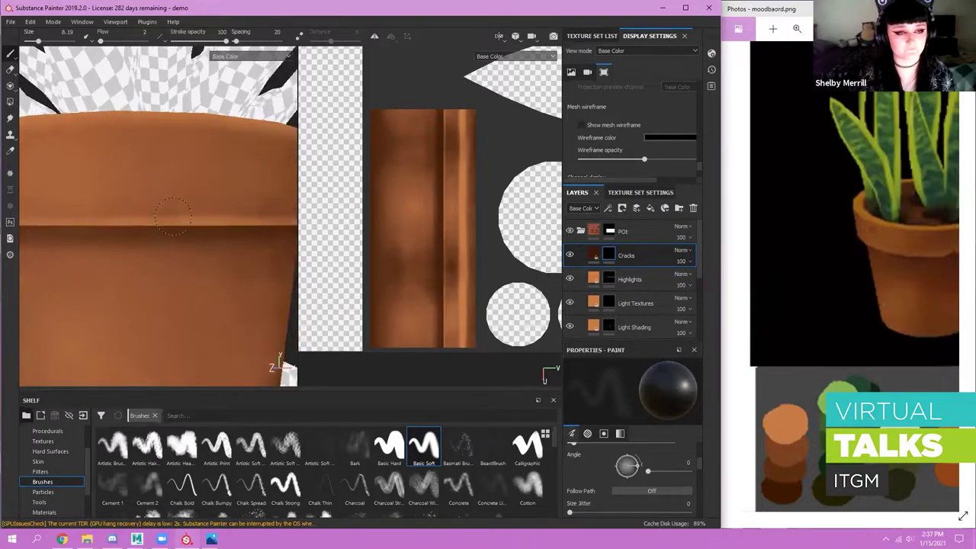
scroll(173, 216, "up", 3)
middle_click_drag(484, 226, 486, 218, "alt")
mouse_move(168, 190)
left_mouse_down("ctrl")
mouse_move(210, 190)
mouse_move(163, 224)
left_mouse_up("ctrl")
- Paint a small dark crack rising from the rim's lower edge with a brush size of 5.12
scroll(414, 219, "up", 5)
mouse_move(414, 219)
left_mouse_down("alt")
mouse_move(427, 219)
mouse_move(381, 172)
left_mouse_up("alt")
middle_click_drag(381, 172, 388, 229, "alt")
scroll(387, 203, "up", 4)
key("ctrl+z")
middle_click_drag(457, 237, 461, 257, "alt")
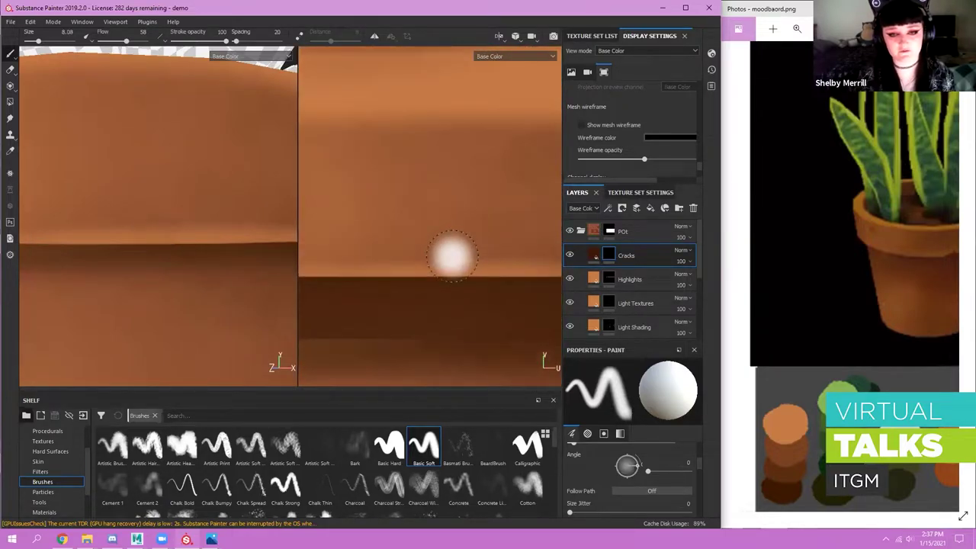
right_click_drag(452, 256, 434, 256, "ctrl")
left_click_drag(448, 280, 443, 255)
left_click_drag(443, 255, 434, 285)
scroll(458, 233, "up", 1)
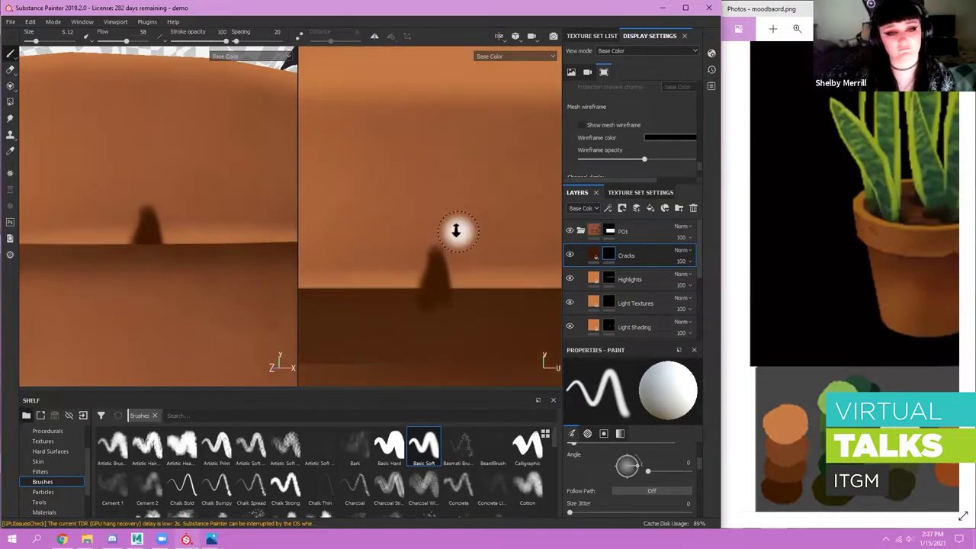
- Trim the sides of the painted crack on the Cracks mask into a narrower, pointed notch
right_click_drag(456, 230, 448, 235, "alt")
middle_click_drag(449, 235, 451, 226, "alt")
key("x")
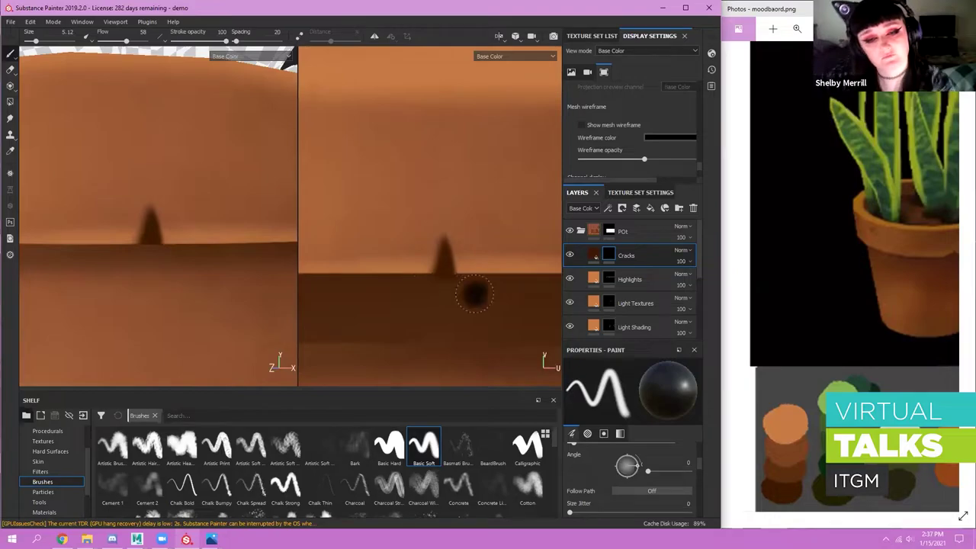
scroll(135, 287, "down", 5)
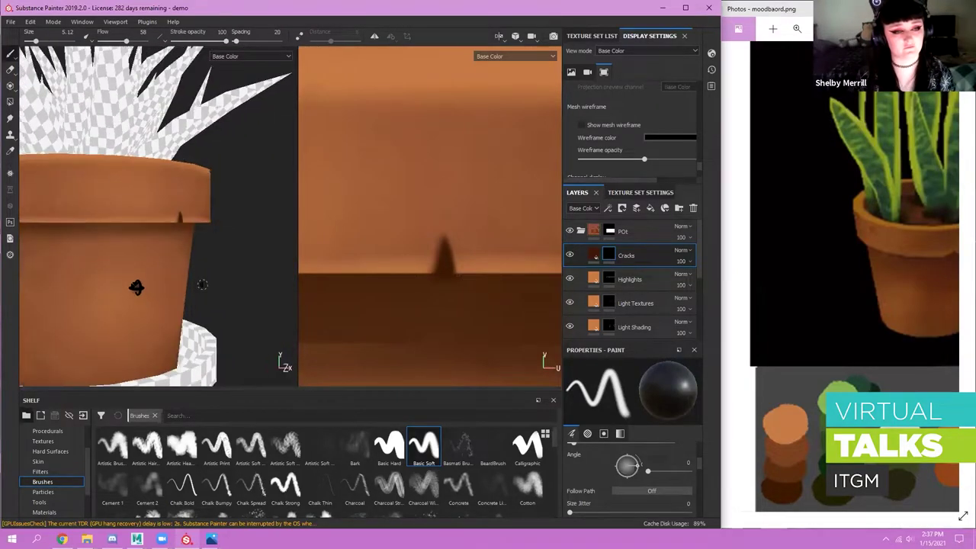
left_click_drag(136, 287, 102, 287, "alt")
scroll(136, 287, "down", 3)
scroll(339, 253, "up", 3)
middle_click_drag(546, 299, 397, 275, "alt")
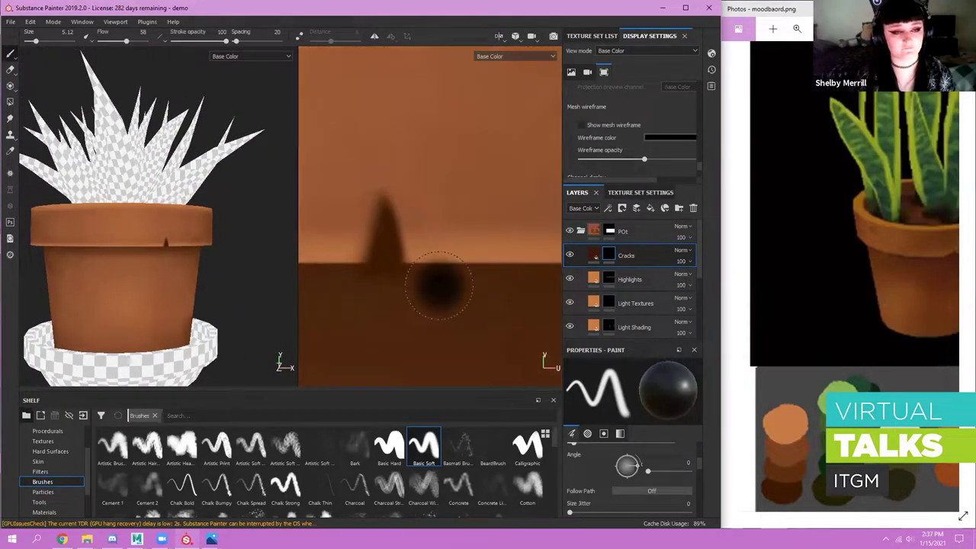
- Refine the crack's edges and base on the Cracks mask using a brush of size 3.32 and flow 32
left_click_drag(152, 259, 157, 198, "alt")
scroll(157, 229, "up", 3)
mouse_move(386, 210)
middle_mouse_down("alt")
mouse_move(399, 168)
mouse_move(405, 187)
middle_mouse_up("alt")
key("x")
mouse_move(410, 260)
left_mouse_down("ctrl")
mouse_move(396, 263)
mouse_move(412, 267)
left_mouse_up("ctrl")
key("x")
mouse_move(426, 279)
right_mouse_down("ctrl")
mouse_move(395, 278)
mouse_move(465, 275)
mouse_move(453, 274)
right_mouse_up("ctrl")
left_click_drag(379, 264, 444, 258)
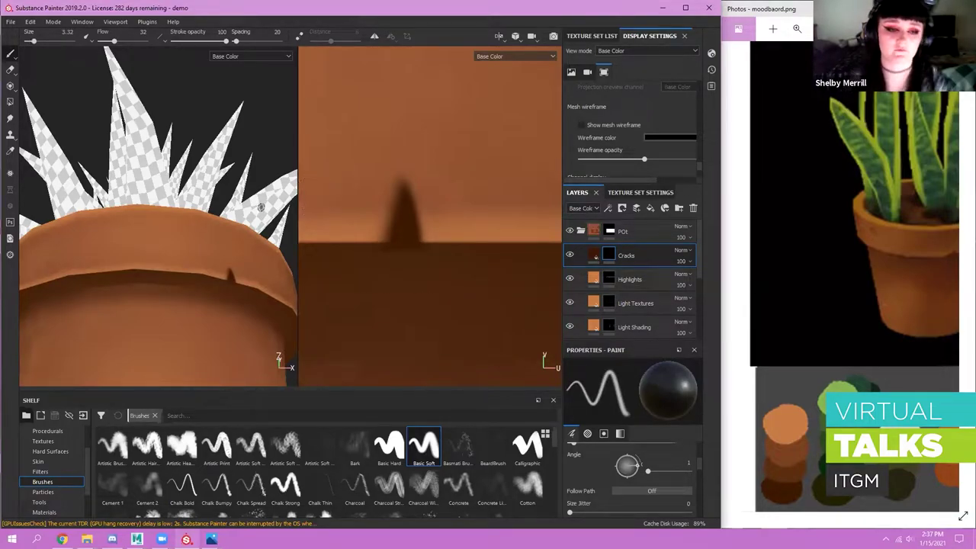
- Duplicate the Cracks layer and name the copy Darker Cracks
left_click_drag(214, 214, 214, 183, "alt")
scroll(207, 258, "down", 2)
scroll(217, 273, "up", 3)
scroll(215, 267, "down", 1)
left_click_drag(211, 253, 153, 259, "alt")
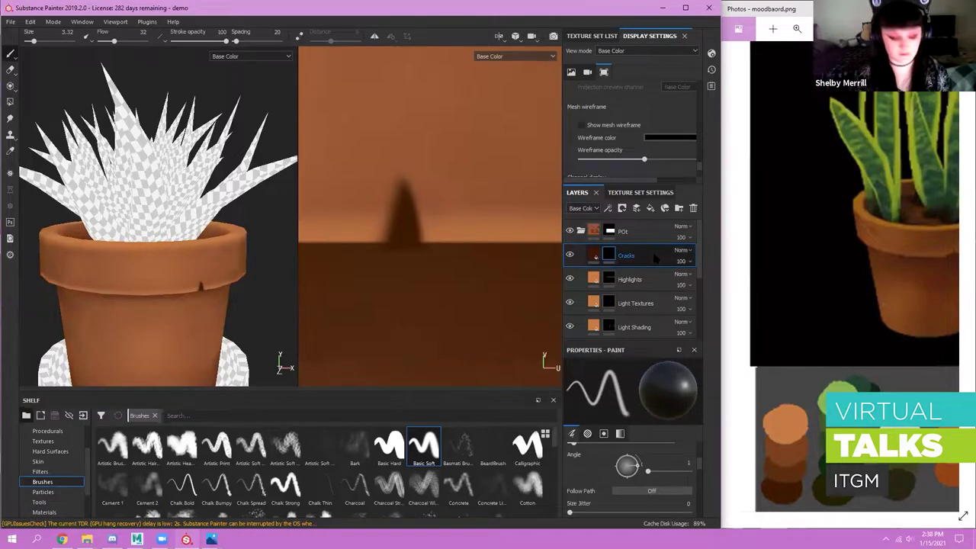
key("ctrl+d")
type("Cracks")
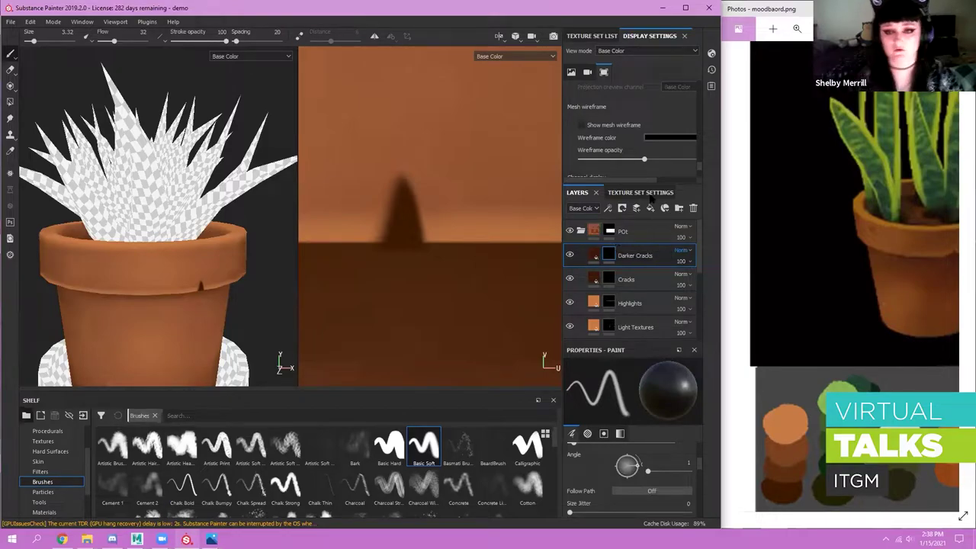
- Clear the Darker Cracks mask and darken the layer's base color to RGB 0.025, 0.006, 0.000
right_click(609, 255)
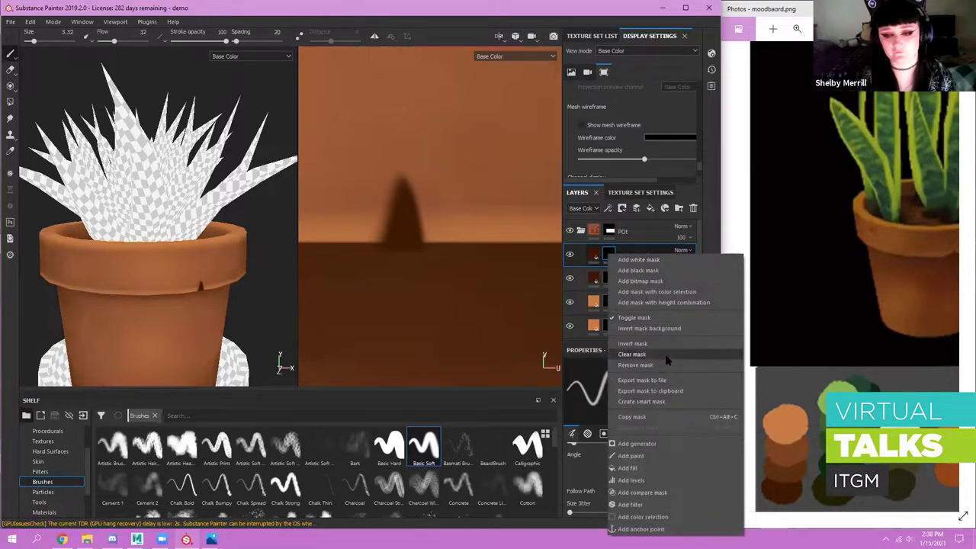
left_click(665, 356)
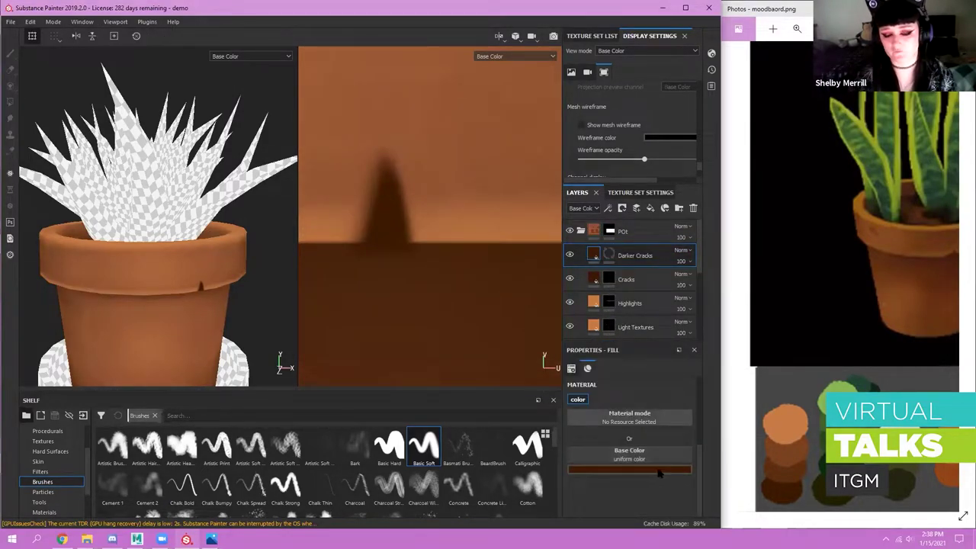
left_click(659, 470)
left_click(734, 437)
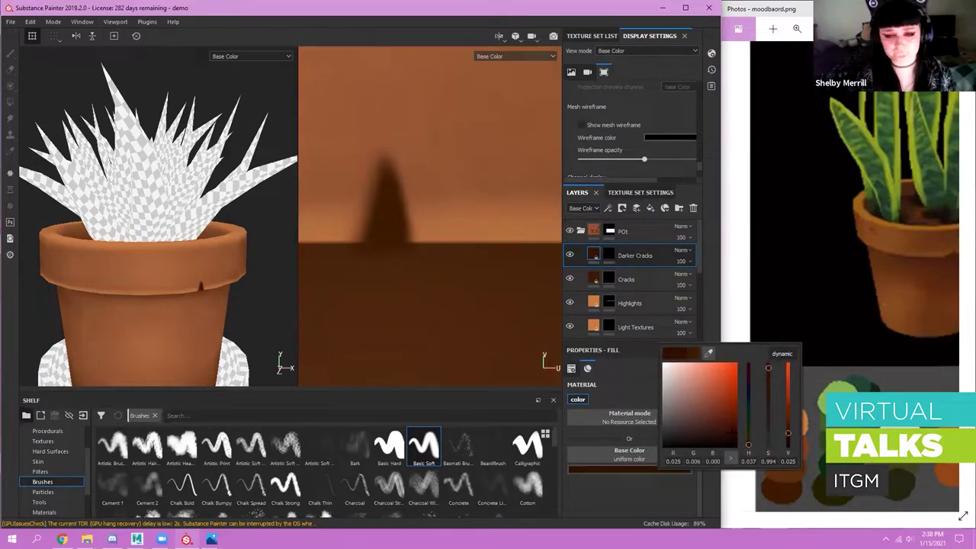
- Paint deeper shading inside the crack on the Darker Cracks mask with brush size 2.31 and flow 9, comparing with the layer hidden
left_click(608, 254)
scroll(432, 233, "up", 3)
mouse_move(427, 233)
left_mouse_down("ctrl")
mouse_move(413, 228)
mouse_move(401, 296)
left_mouse_up("ctrl")
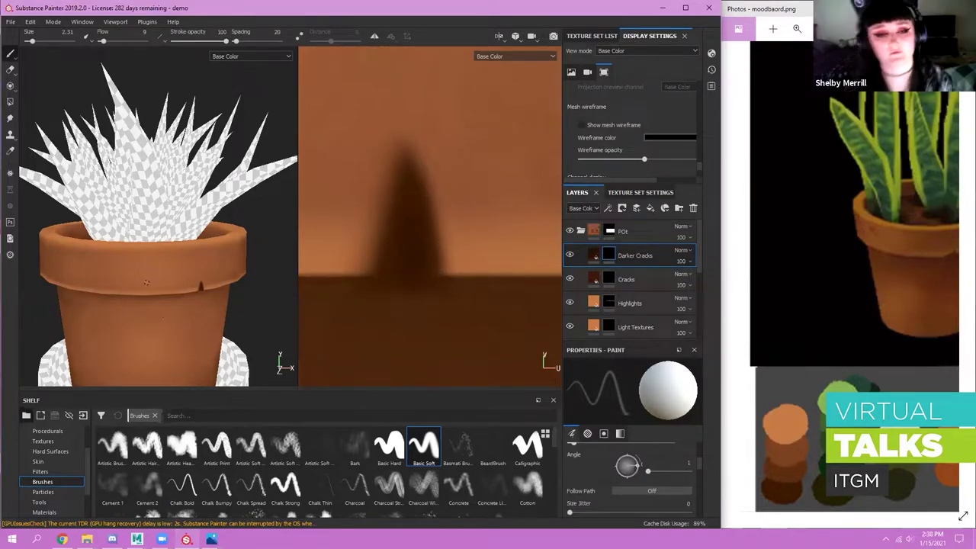
scroll(199, 286, "up", 3)
middle_click_drag(199, 286, 189, 262, "alt")
left_click_drag(189, 262, 148, 238, "alt")
scroll(198, 310, "down", 5)
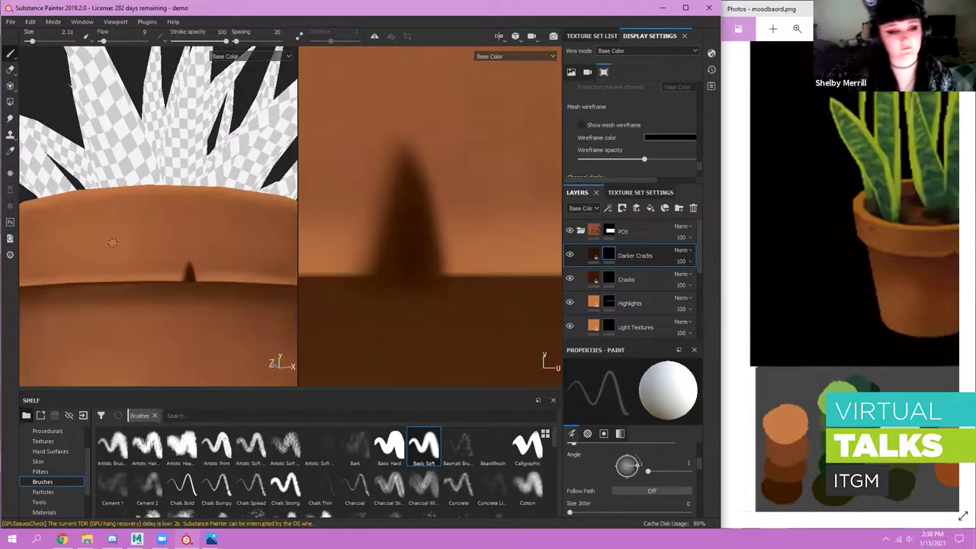
left_click_drag(199, 305, 201, 323, "alt")
left_click(573, 256)
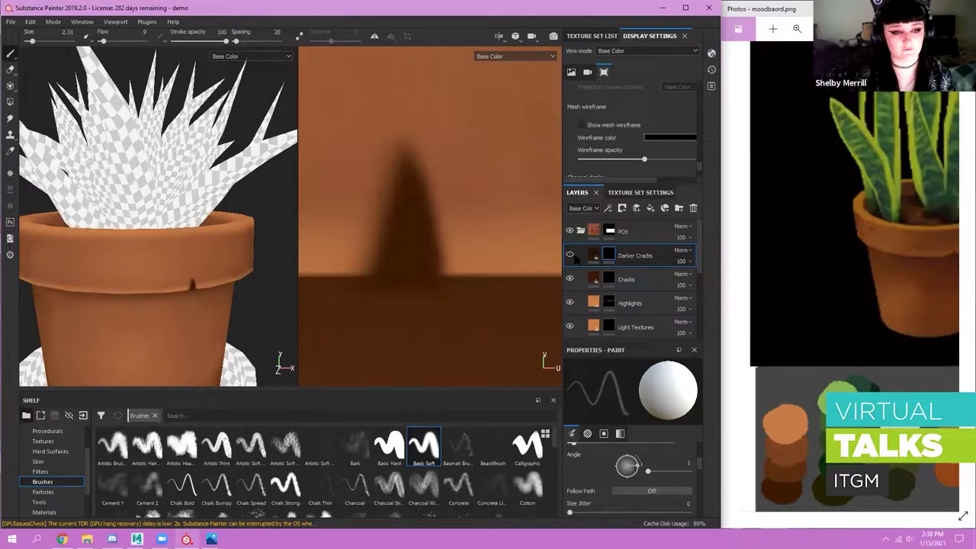
right_click_drag(239, 218, 647, 256, "alt")
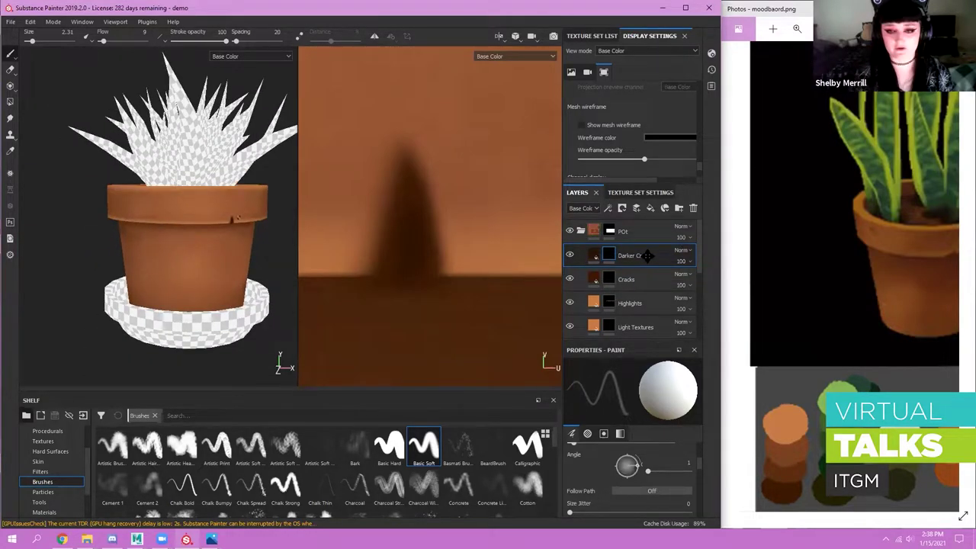
- Duplicate the Darker Cracks layer, clear the copy's mask and name it Cracks Highlights
key("ctrl+d")
right_click(608, 257)
left_click(647, 265)
double_click(648, 262)
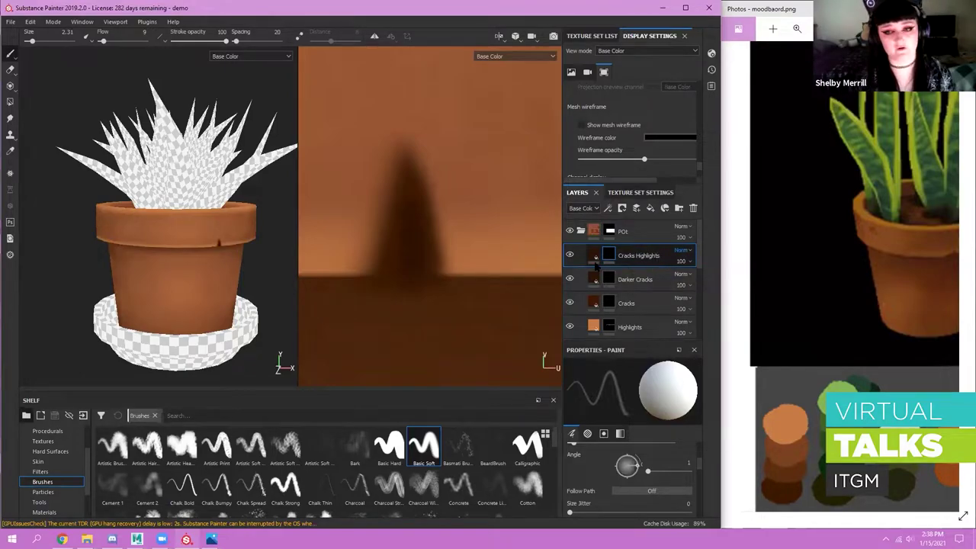
- Set the Cracks Highlights base color to the Highlights layer's orange and prepare its mask brush at size 3.45 and flow 6
left_click(616, 468)
left_click_drag(669, 352, 594, 327)
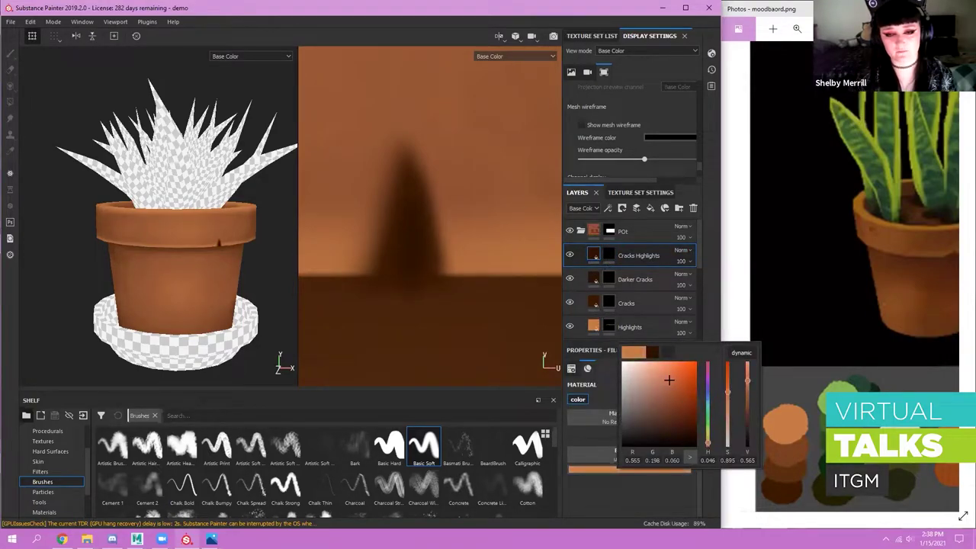
left_click(608, 254)
scroll(213, 231, "down", 1)
scroll(213, 230, "up", 10)
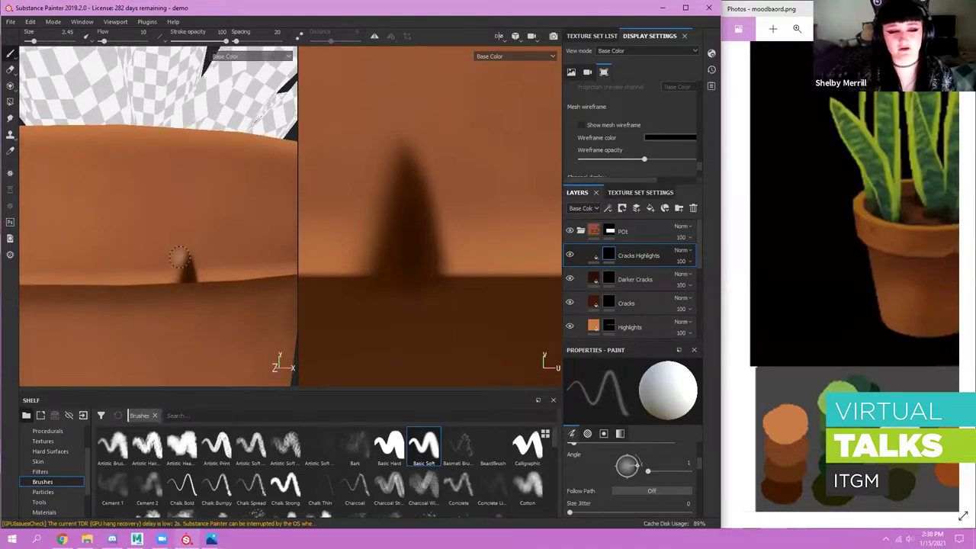
right_click_drag(180, 257, 196, 261, "alt")
left_click_drag(193, 263, 186, 266, "ctrl")
right_click_drag(170, 234, 154, 215, "alt")
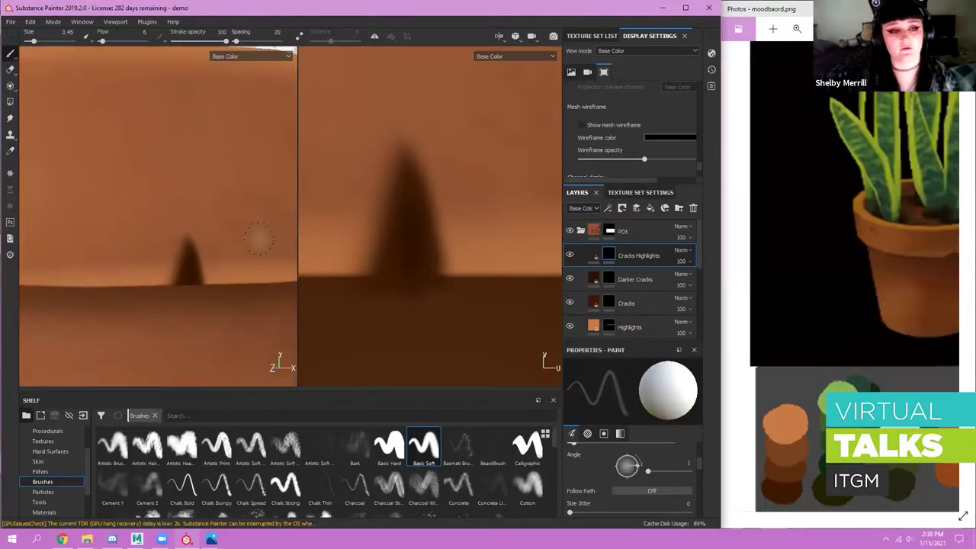
- Paint a soft light outline around the crack on the Cracks Highlights mask with brush size 2.38 and flow 9
left_click_drag(183, 236, 171, 285)
key("ctrl+z")
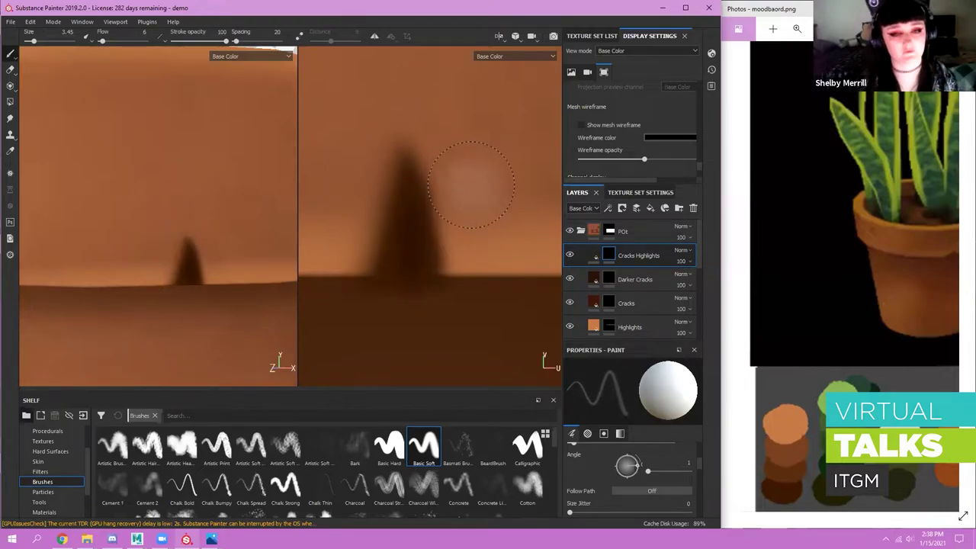
middle_click_drag(479, 180, 486, 196, "alt")
right_click_drag(169, 207, 162, 209, "alt")
left_click_drag(161, 209, 180, 231, "alt")
mouse_move(179, 231)
right_mouse_down("ctrl")
mouse_move(170, 237)
mouse_move(187, 255)
right_mouse_up("ctrl")
right_click(169, 238)
left_click(150, 236)
mouse_move(159, 302)
left_mouse_down()
mouse_move(184, 201)
mouse_move(233, 316)
left_mouse_up()
right_click_drag(160, 163, 163, 274, "alt")
middle_click_drag(163, 274, 164, 298, "alt")
left_click_drag(111, 243, 114, 266, "alt")
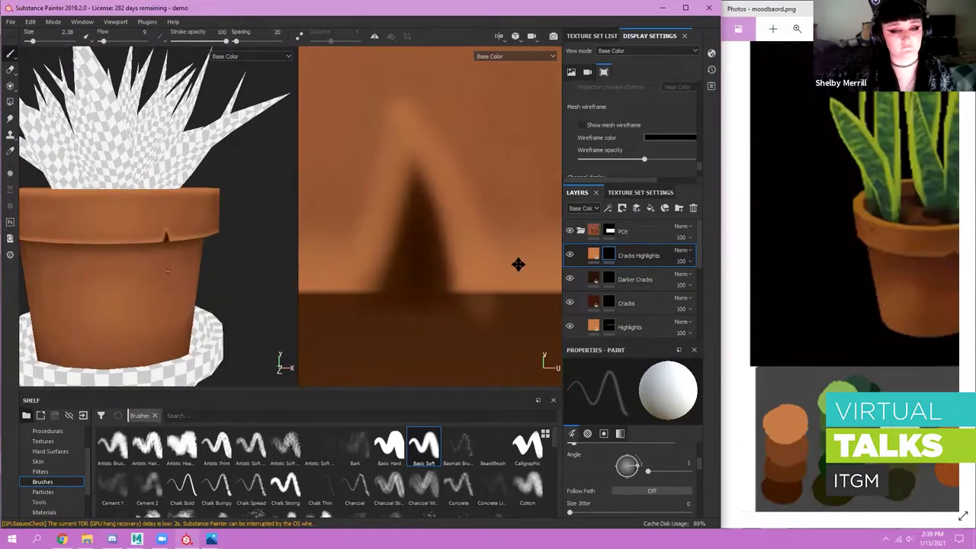
- Thin the crack's highlight outline and remove its spill below the rim edge on the Cracks Highlights mask
middle_click_drag(520, 268, 513, 255, "alt")
left_click(9, 102)
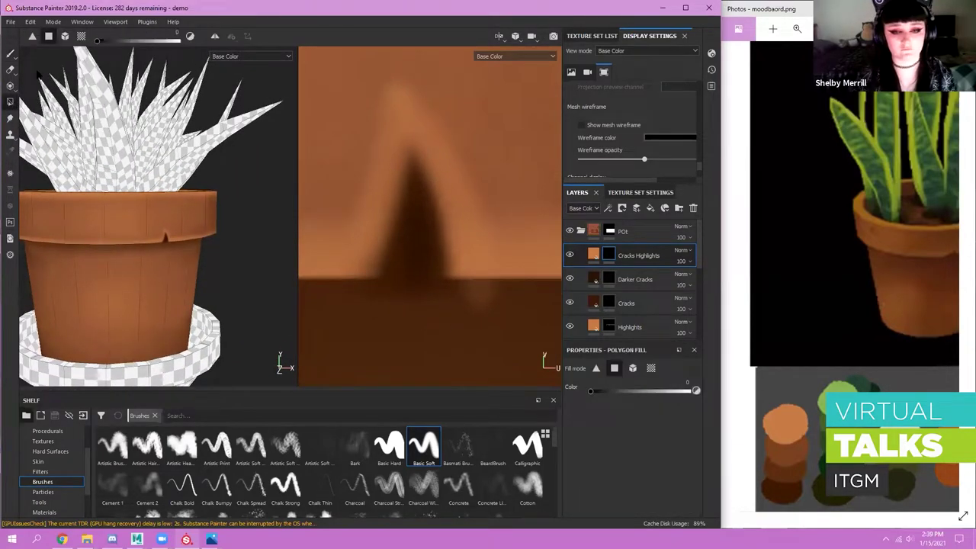
left_click(10, 53)
right_click_drag(198, 239, 146, 229, "alt")
left_click_drag(146, 229, 107, 258, "alt")
right_click_drag(332, 170, 433, 122, "alt")
key("x")
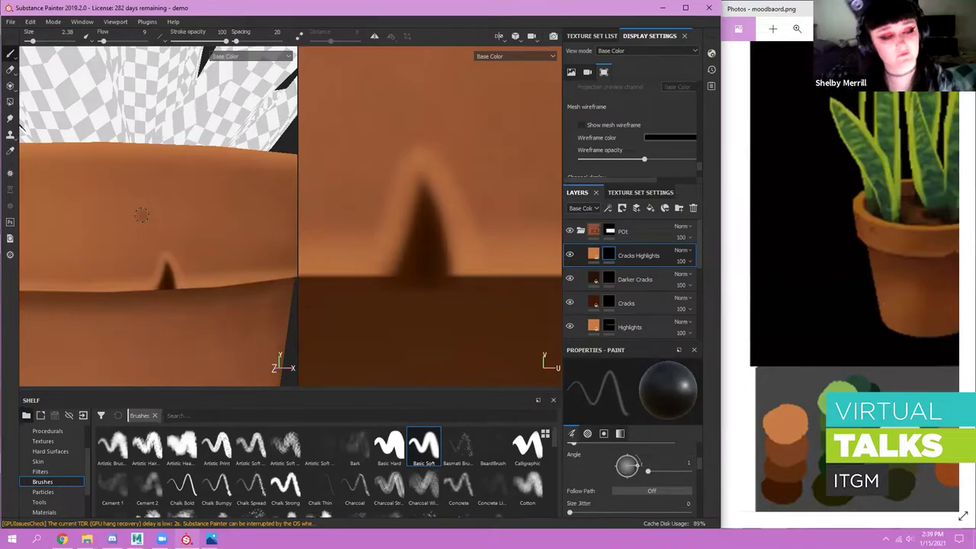
scroll(143, 214, "down", 3)
scroll(144, 213, "down", 3)
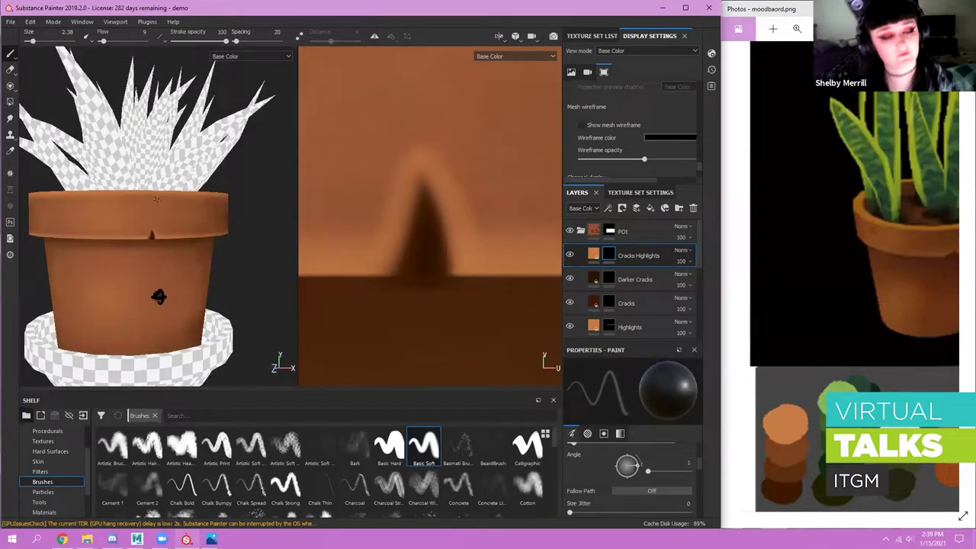
scroll(159, 297, "down", 3)
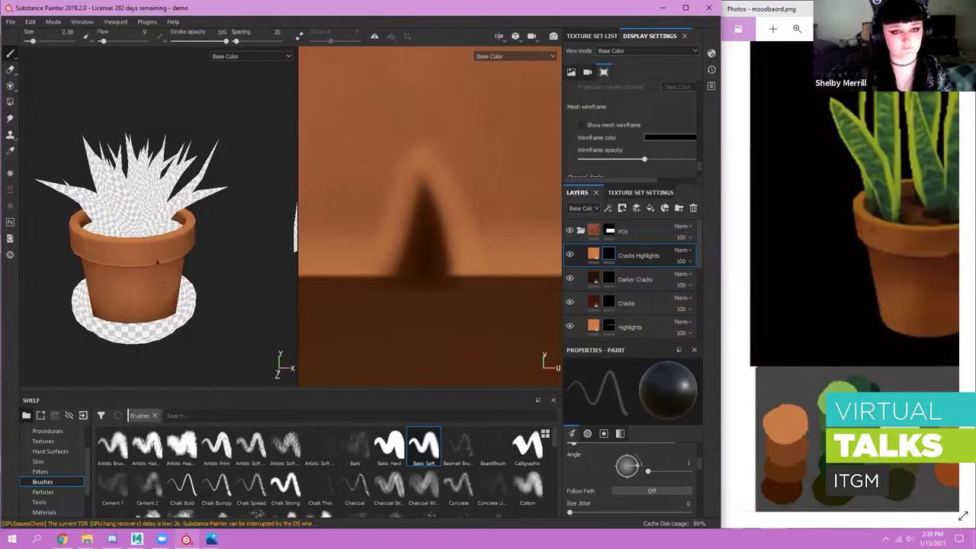
left_click_drag(157, 253, 172, 230, "alt")
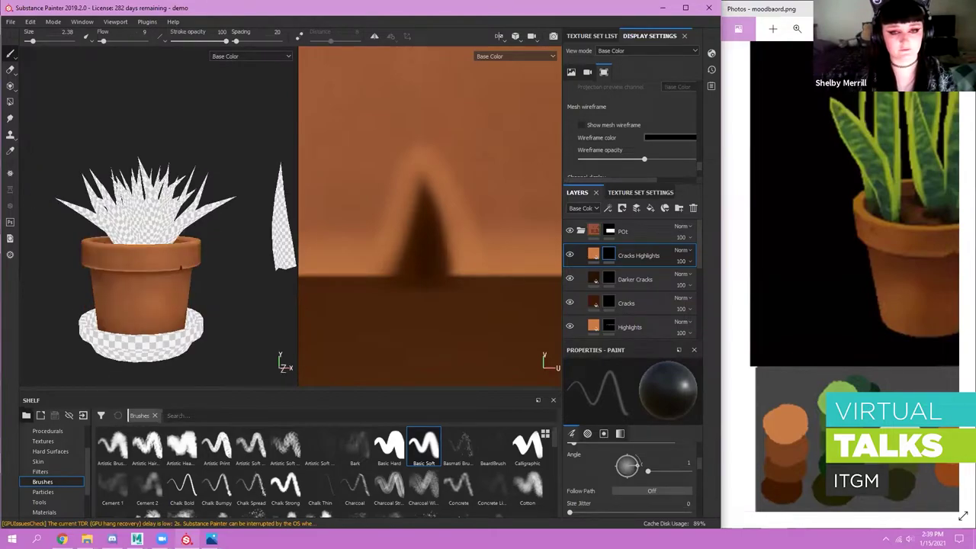
- Undo the last highlight edits and try reinforcing the highlight along both sides of the crack
key("ctrl+z")
key("ctrl+z")
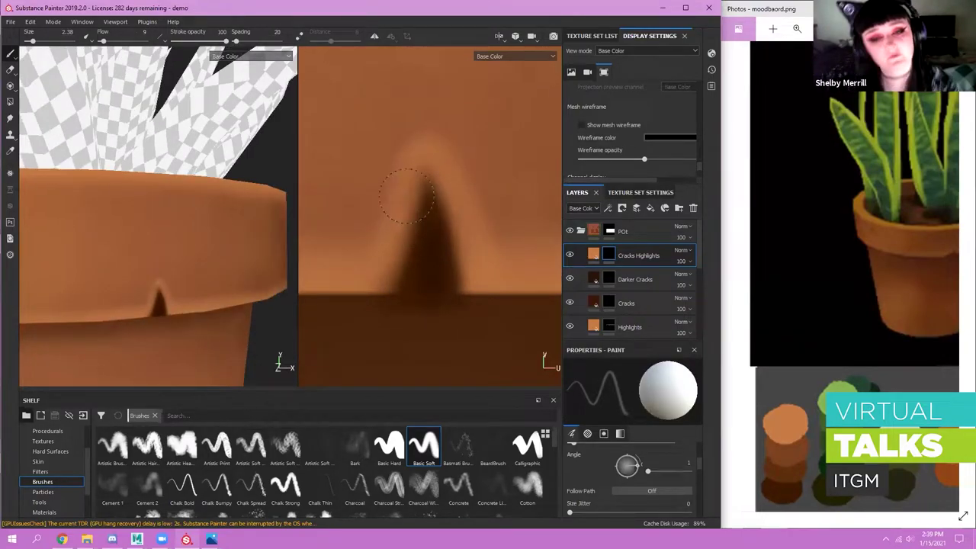
left_click_drag(407, 214, 394, 267)
left_click_drag(446, 199, 467, 279)
scroll(179, 193, "down", 1)
key("ctrl+z")
key("ctrl+z")
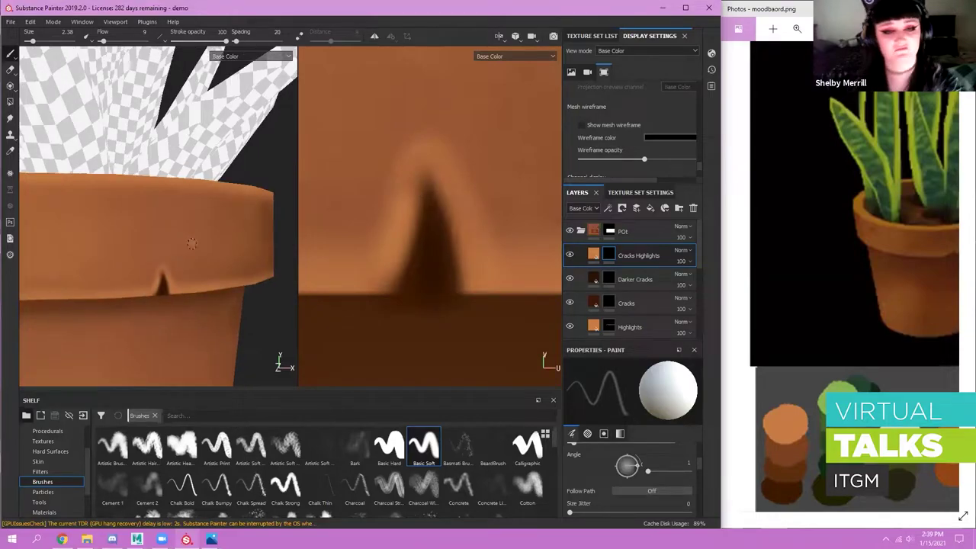
- Try stronger highlight strokes along both sides of the rim crack and undo them
left_click_drag(398, 220, 393, 278)
left_click_drag(453, 213, 464, 287)
key("ctrl+z")
key("ctrl+z")
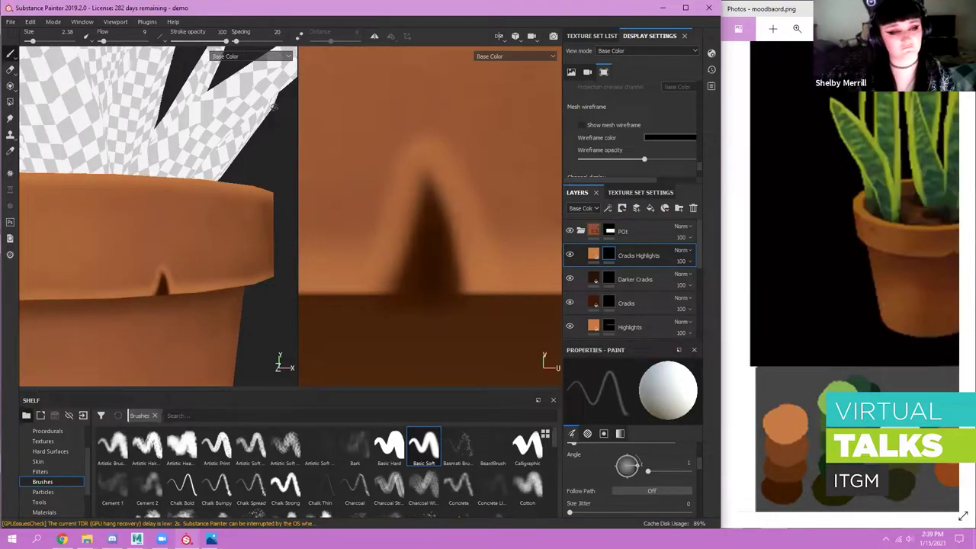
- Check the cracked rim from a distance, compare it with the mood board's potted-plant references, and inspect the pot's lower body
right_click_drag(224, 241, 166, 236, "alt")
left_click_drag(152, 236, 156, 242, "alt")
middle_click_drag(137, 236, 175, 184, "alt")
right_click_drag(175, 184, 186, 183, "alt")
left_click_drag(936, 333, 906, 305)
left_click_drag(747, 370, 954, 362)
left_click_drag(763, 328, 918, 305)
right_click_drag(27, 183, 39, 183, "alt")
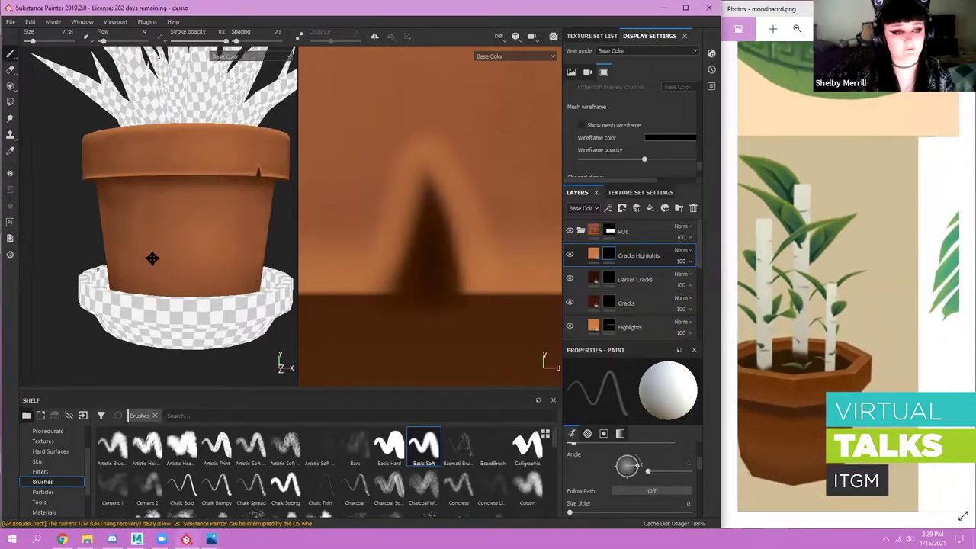
left_click_drag(153, 259, 200, 267, "alt")
middle_click_drag(200, 267, 127, 281, "alt")
right_click_drag(126, 281, 170, 284, "alt")
scroll(170, 284, "up", 2)
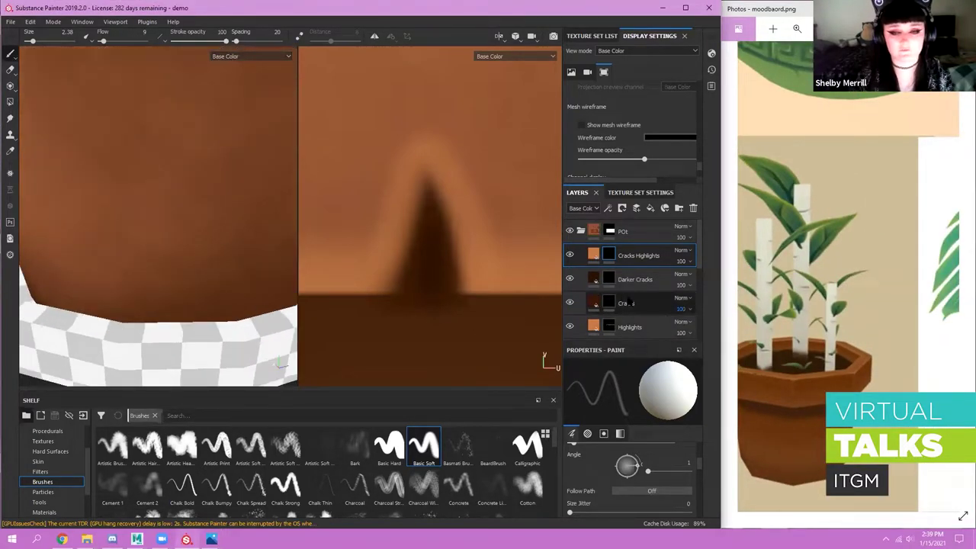
- Paint a jagged crack from the pot's lower body down to its base on the Cracks mask with brush size 5.77 and flow 20
left_click(613, 304)
right_click_drag(167, 210, 305, 145, "alt")
middle_click_drag(429, 237, 386, 216, "alt")
right_click_drag(427, 221, 335, 221, "alt")
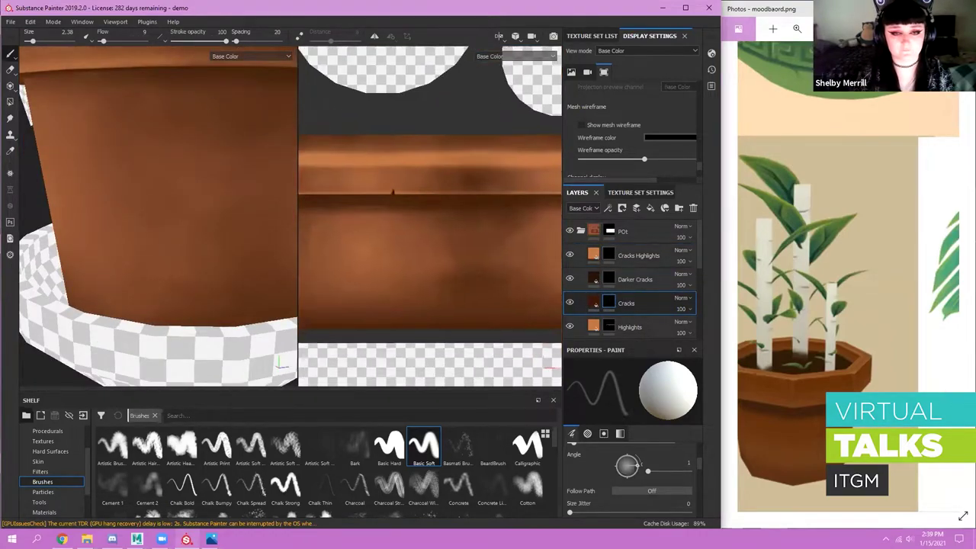
middle_click_drag(381, 221, 391, 194, "alt")
right_click_drag(465, 229, 396, 229, "alt")
middle_click_drag(397, 229, 442, 241, "alt")
right_click_drag(396, 236, 488, 236, "alt")
mouse_move(450, 233)
middle_mouse_down("alt")
mouse_move(429, 252)
mouse_move(429, 233)
middle_mouse_up("alt")
key("ctrl+z")
middle_click_drag(411, 319, 416, 275, "alt")
left_click_drag(416, 275, 421, 279, "ctrl")
right_click_drag(421, 279, 418, 244, "alt")
left_click_drag(418, 244, 425, 260, "alt")
left_click_drag(411, 222, 398, 306)
left_click_drag(404, 262, 431, 335)
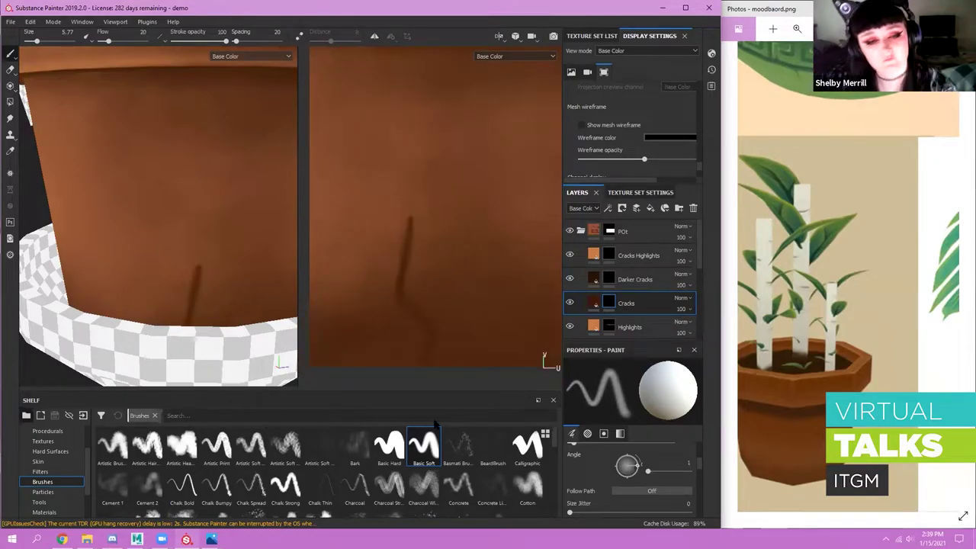
left_click_drag(221, 333, 216, 303, "alt")
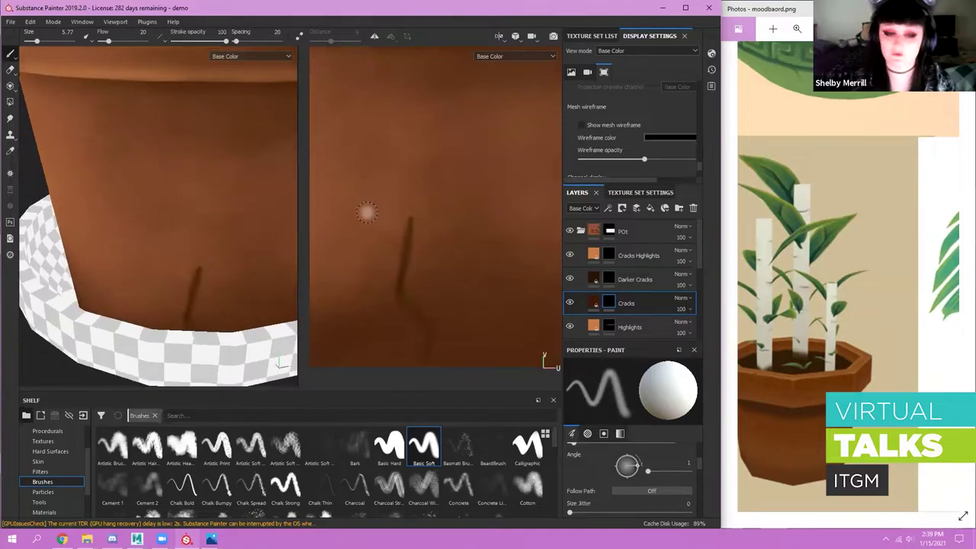
left_click_drag(419, 312, 417, 365)
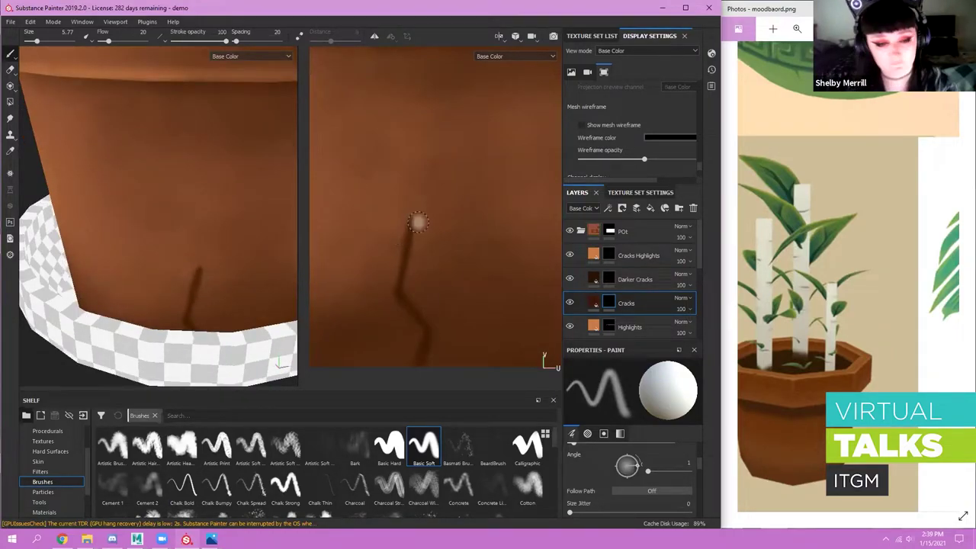
- Taper the lower crack's upper end to a thin point by painting black on the Cracks mask with brush size 2.61 and flow 22
scroll(424, 299, "up", 2)
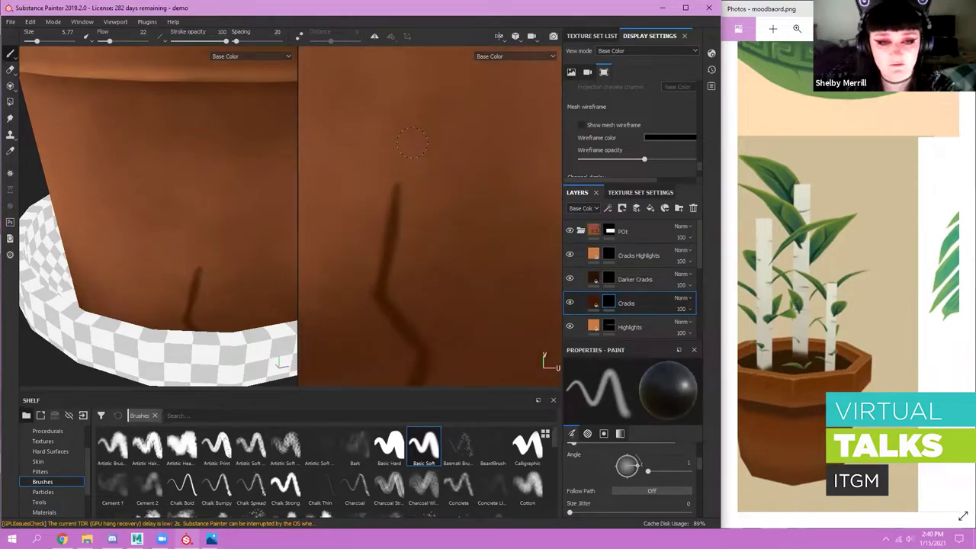
key("bracketleft")
key("bracketleft")
key("bracketleft")
key("bracketleft")
key("bracketleft")
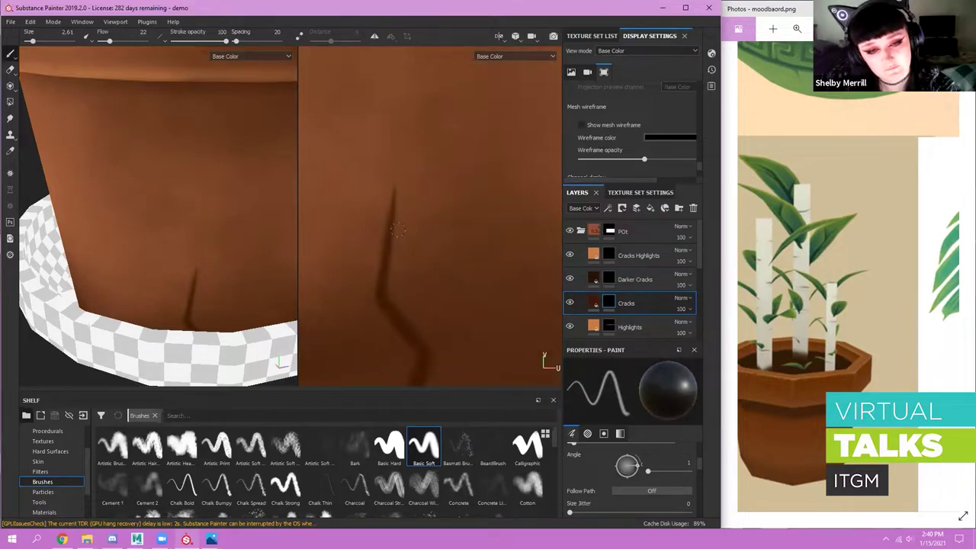
scroll(401, 254, "down", 2)
mouse_move(186, 268)
left_mouse_down("alt")
mouse_move(175, 284)
mouse_move(174, 269)
left_mouse_up("alt")
middle_click_drag(442, 256, 440, 233, "alt")
scroll(437, 160, "down", 1)
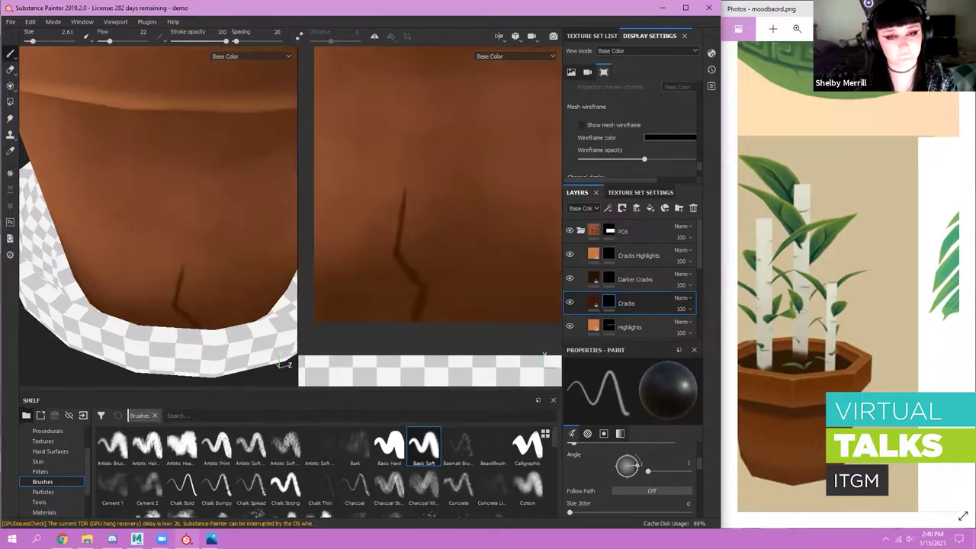
scroll(181, 257, "down", 3)
left_click_drag(181, 257, 187, 238, "alt")
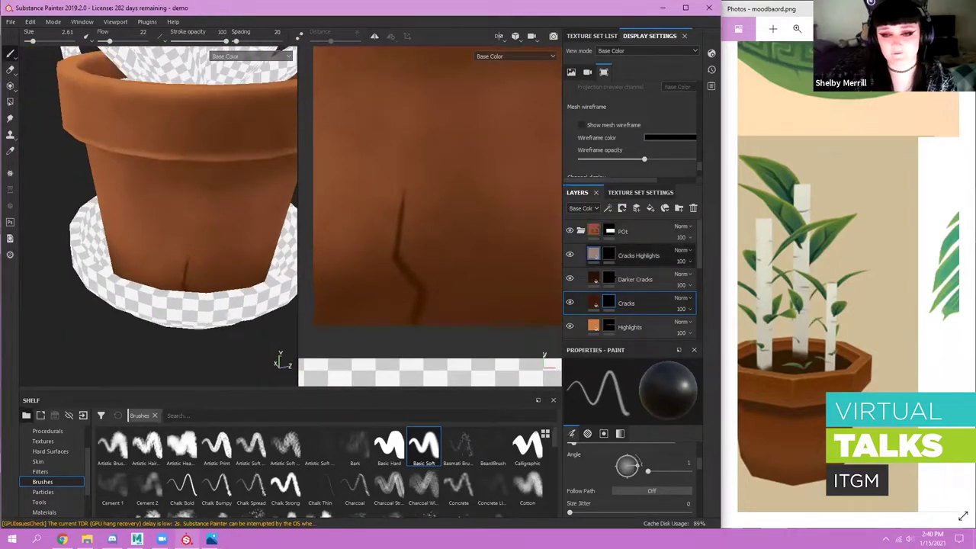
- Softly deepen the lower crack's core on the Darker Cracks mask with brush size 2.61 and flow 2
left_click(608, 277)
scroll(451, 246, "up", 3)
middle_click_drag(407, 280, 457, 195, "alt")
scroll(200, 264, "up", 4)
scroll(419, 254, "up", 2)
middle_click_drag(418, 255, 429, 235, "alt")
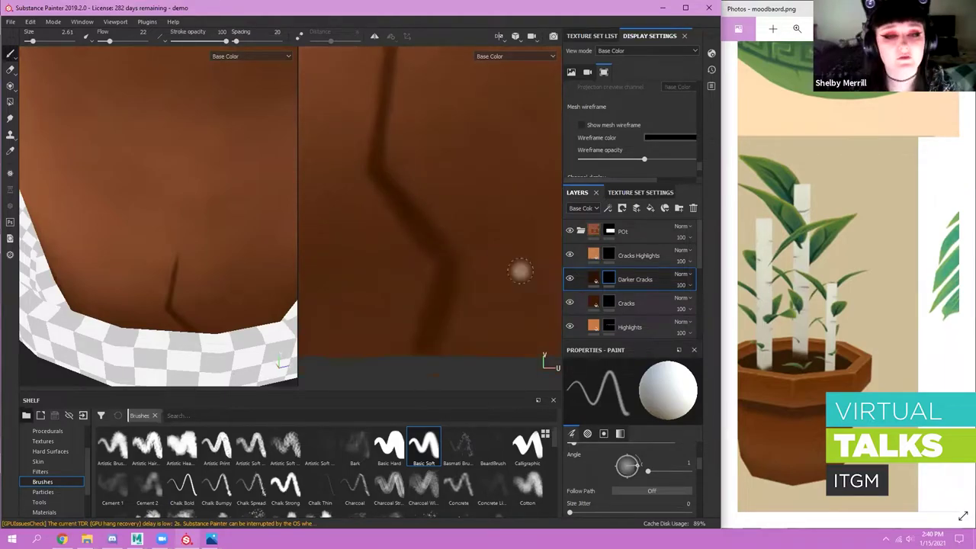
left_click_drag(422, 218, 409, 218, "ctrl")
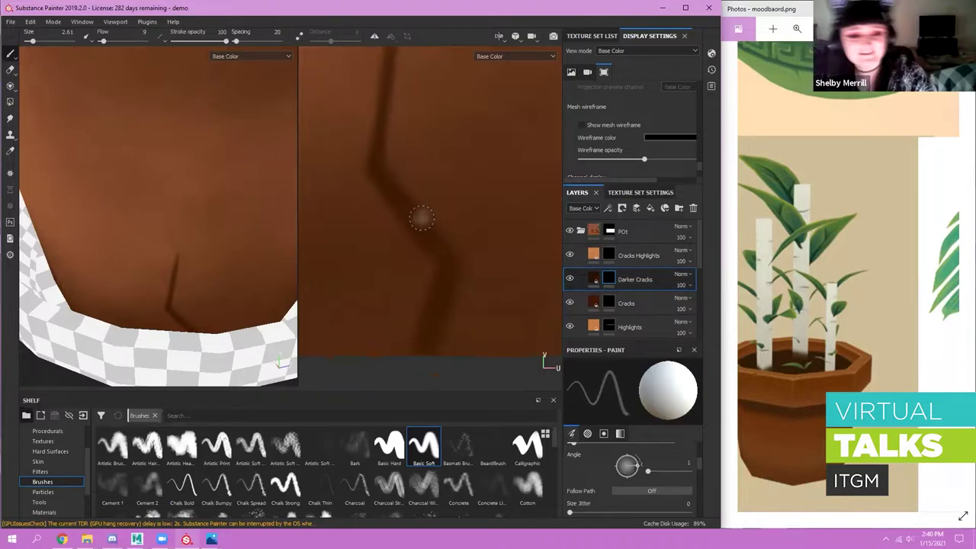
left_click_drag(377, 186, 369, 185, "ctrl")
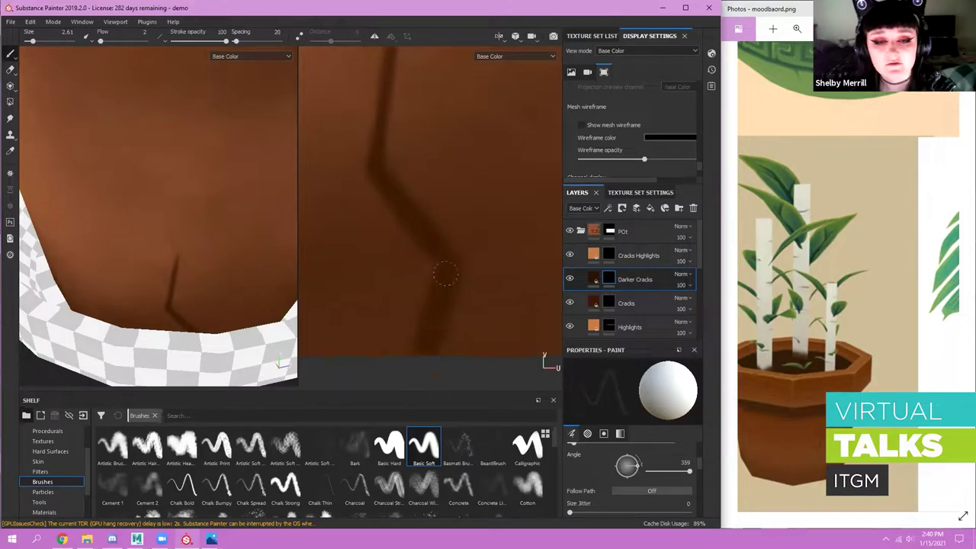
scroll(202, 305, "down", 3)
scroll(206, 313, "up", 3)
mouse_move(206, 312)
left_mouse_down("alt")
mouse_move(211, 323)
mouse_move(213, 311)
left_mouse_up("alt")
scroll(455, 261, "down", 2)
middle_click_drag(438, 225, 441, 283, "alt")
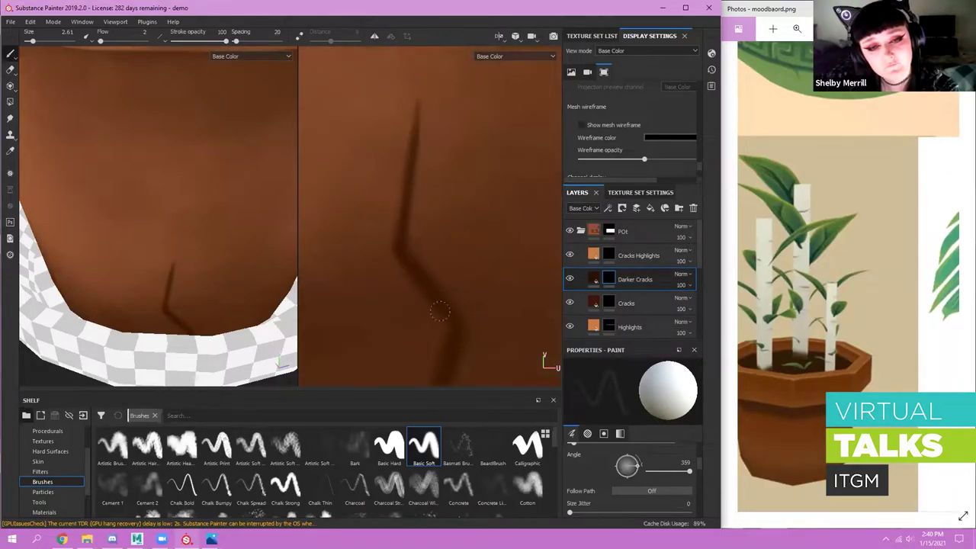
scroll(183, 297, "down", 2)
left_click_drag(177, 296, 145, 242, "alt")
- Activate the Cracks Highlights mask for painting and set the brush to size 3.66 and flow 9
left_click(610, 255)
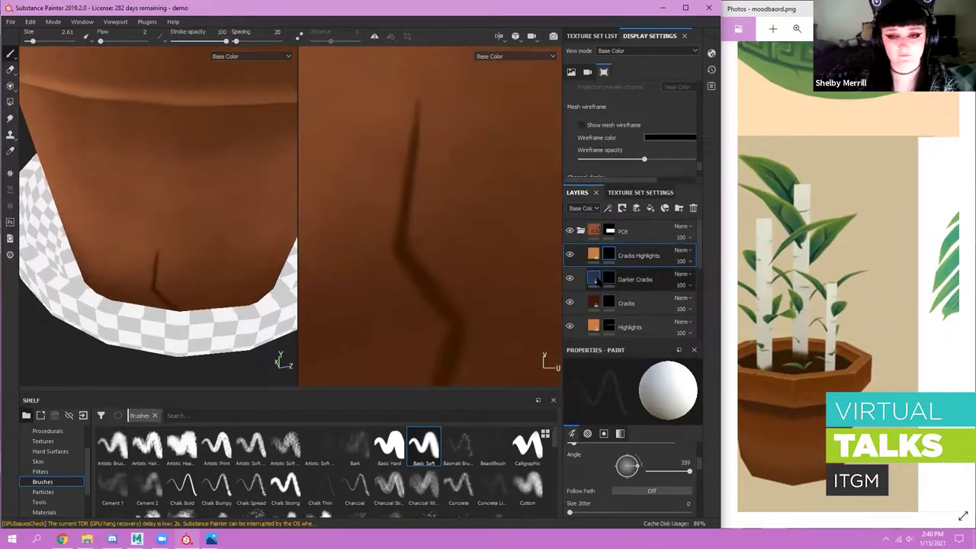
scroll(233, 245, "up", 2)
scroll(431, 226, "down", 3)
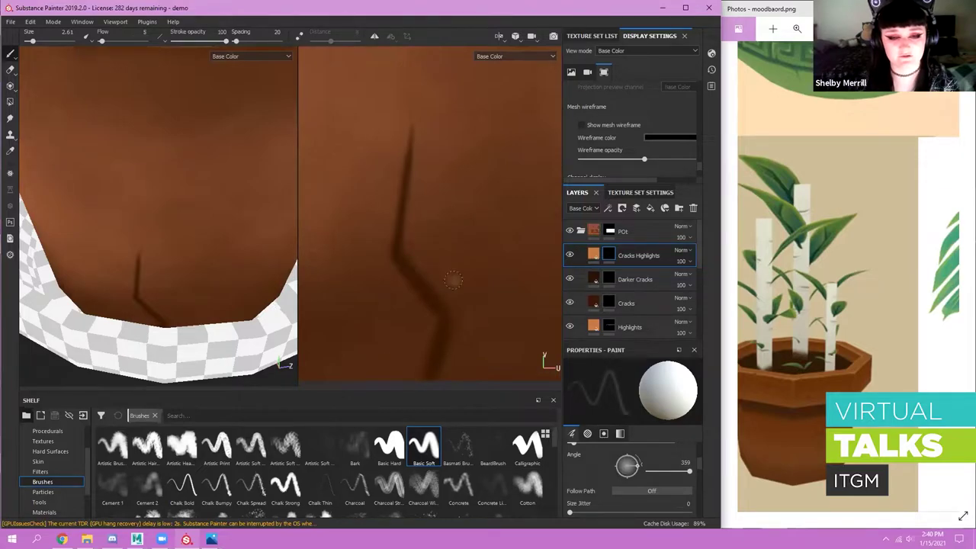
scroll(455, 280, "down", 1)
left_click_drag(443, 224, 447, 224, "ctrl")
right_click_drag(439, 223, 440, 223, "ctrl")
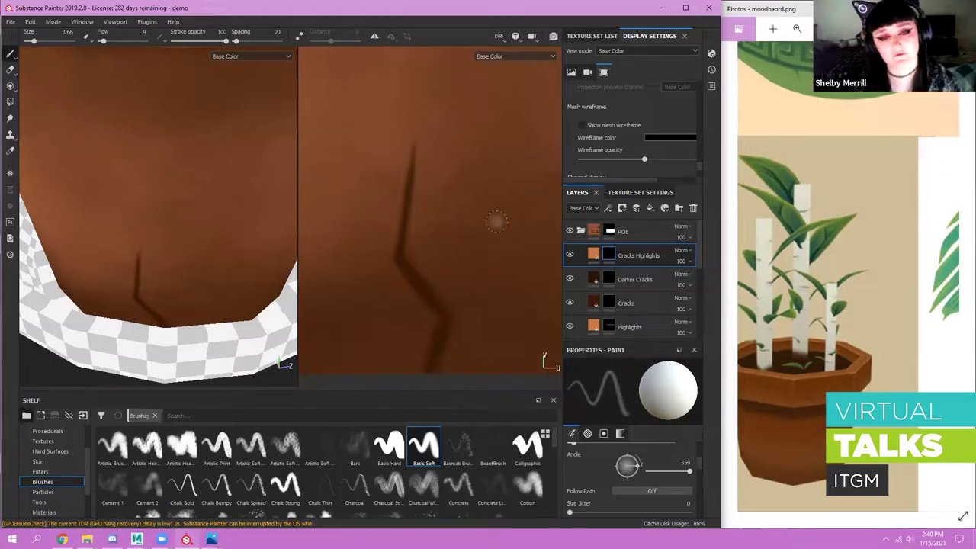
- Try a highlight along the left edge of the lower crack's upper segment and undo it
left_click_drag(411, 140, 401, 212)
left_click_drag(403, 177, 397, 265)
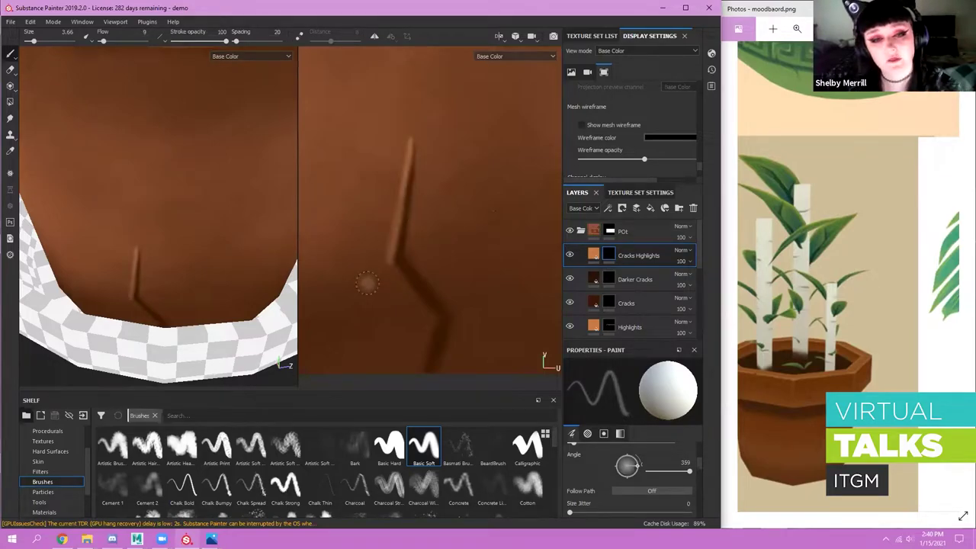
key("ctrl+z")
key("ctrl+z")
- Paint a faint highlight outline along both sides of the lower crack with brush size 2.41 and flow 3
left_click_drag(446, 213, 443, 212, "ctrl")
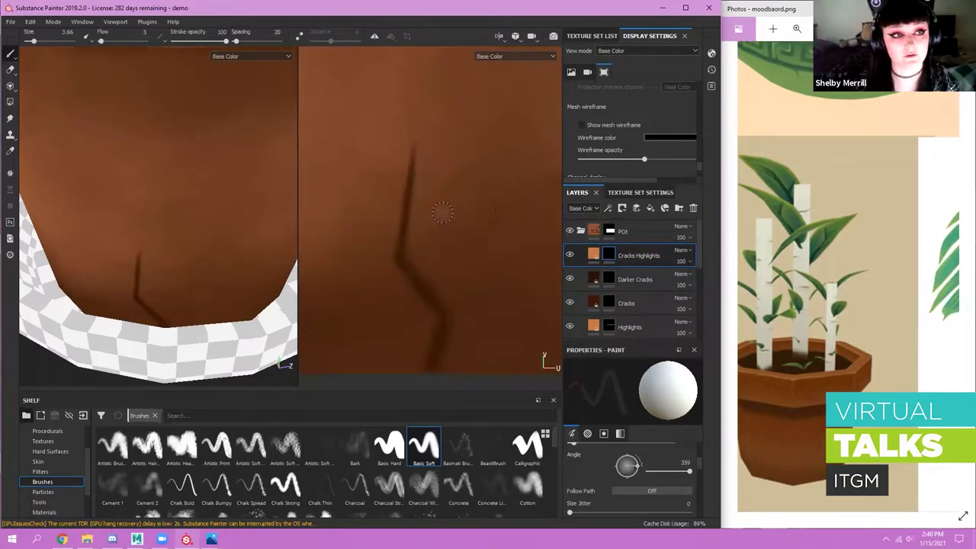
left_click_drag(398, 189, 388, 253)
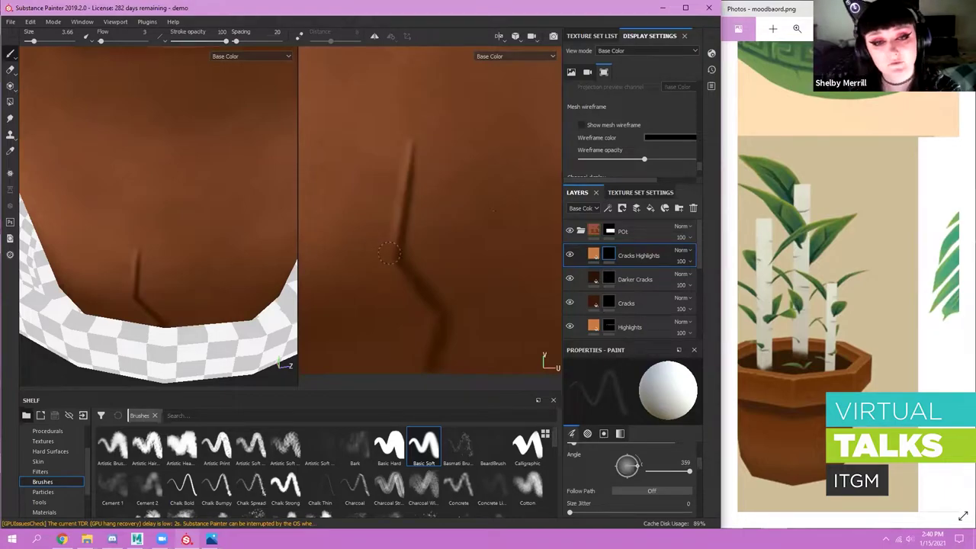
key("ctrl+z")
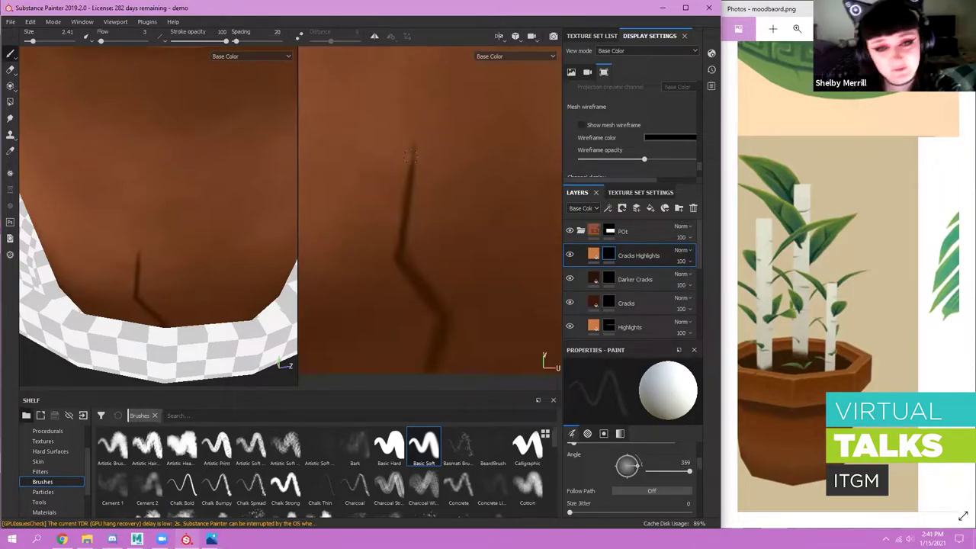
mouse_move(410, 157)
left_mouse_down()
mouse_move(395, 243)
mouse_move(454, 327)
mouse_move(441, 370)
left_mouse_up()
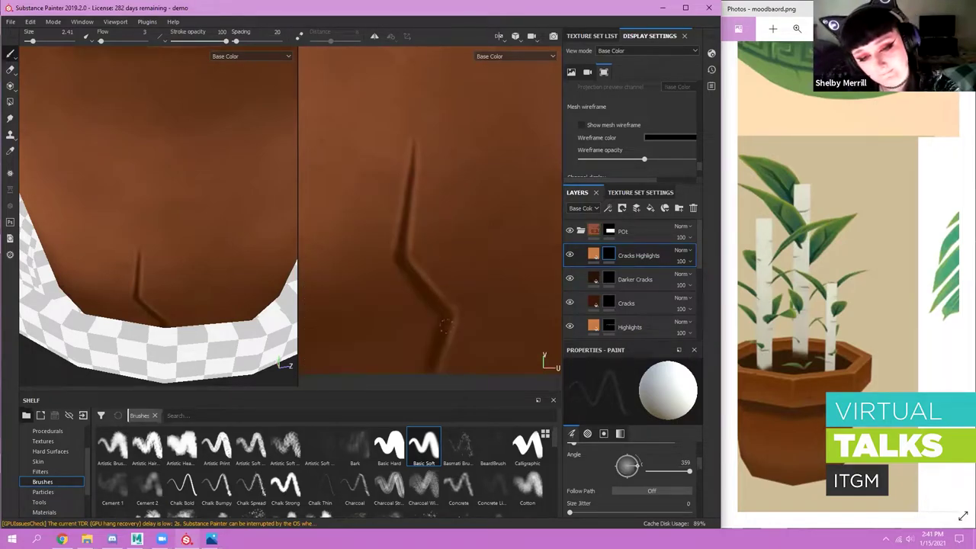
mouse_move(394, 258)
left_mouse_down()
mouse_move(420, 297)
mouse_move(420, 366)
left_mouse_up()
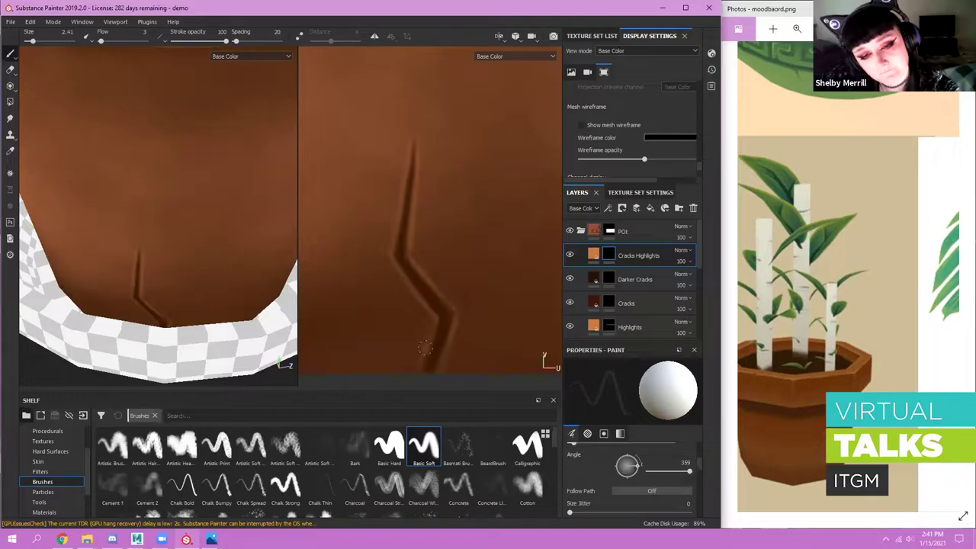
- Fade the lower crack's highlights, especially near the pot's base, with a soft black brush at size 13.77 and flow 4
key("x")
right_click_drag(398, 342, 418, 340, "ctrl")
middle_click_drag(414, 329, 409, 319, "alt")
left_click_drag(413, 338, 422, 328, "alt")
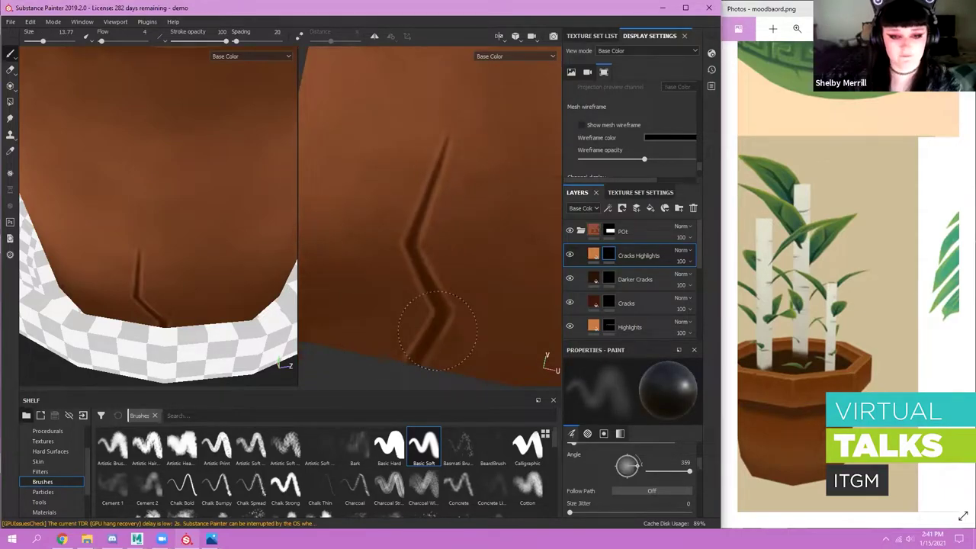
left_click_drag(399, 338, 466, 349)
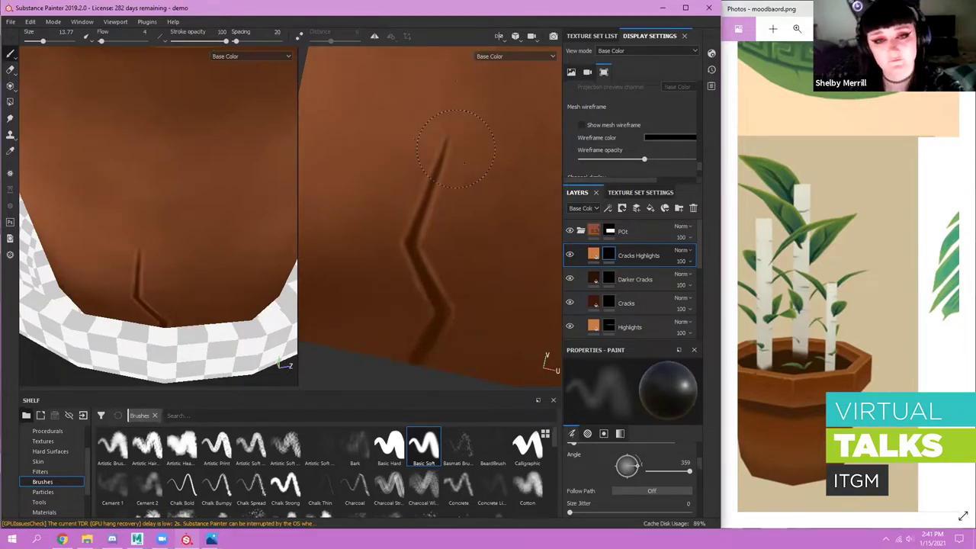
left_click_drag(236, 134, 243, 160, "alt")
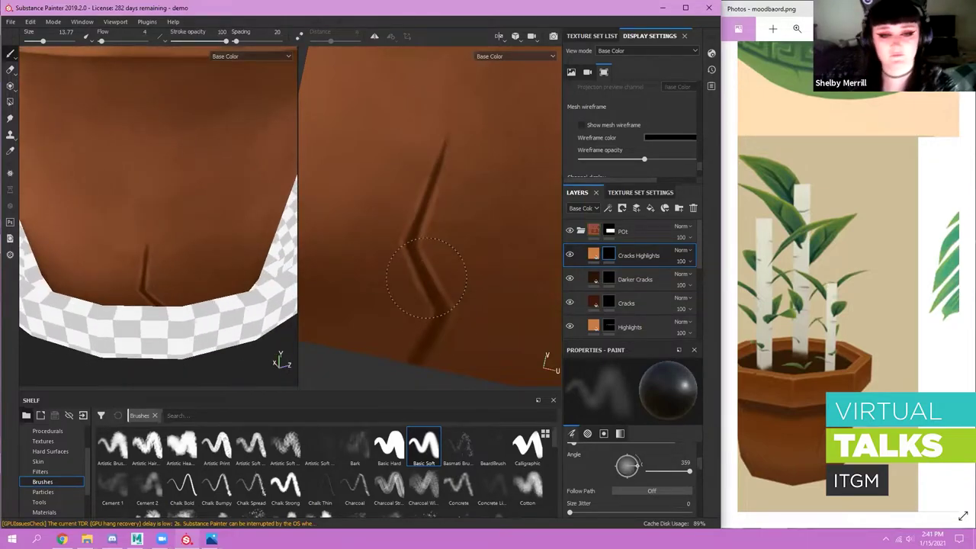
right_click_drag(209, 285, 209, 236, "alt")
left_click_drag(209, 236, 200, 200, "alt")
- Brighten the highlights on both sides of the lower crack's upper bend with a white brush at size 2.41 and flow 4
right_click_drag(383, 248, 353, 249, "ctrl")
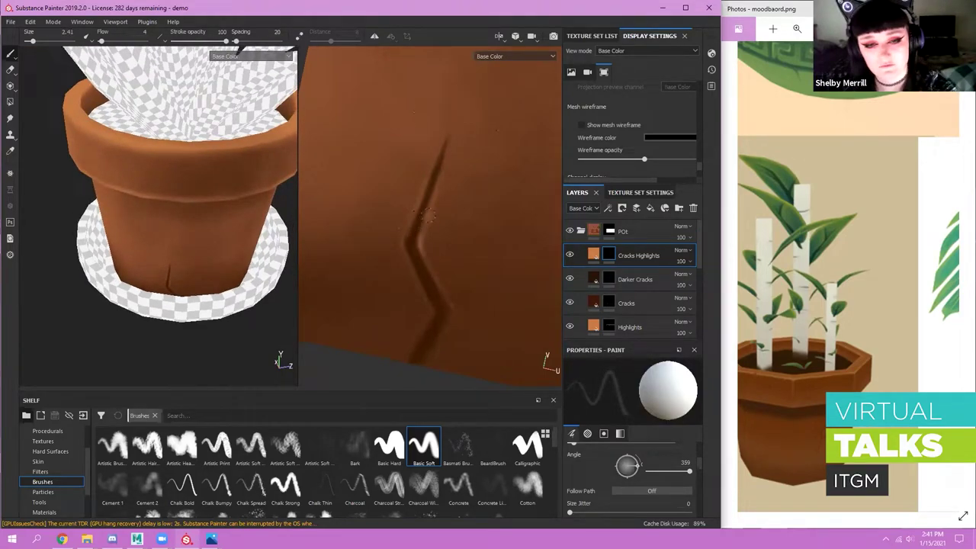
scroll(309, 232, "up", 1)
scroll(229, 252, "up", 3)
left_click_drag(194, 273, 183, 243, "alt")
scroll(166, 267, "down", 2)
left_click_drag(164, 279, 178, 275, "alt")
scroll(180, 278, "up", 3)
scroll(177, 273, "up", 2)
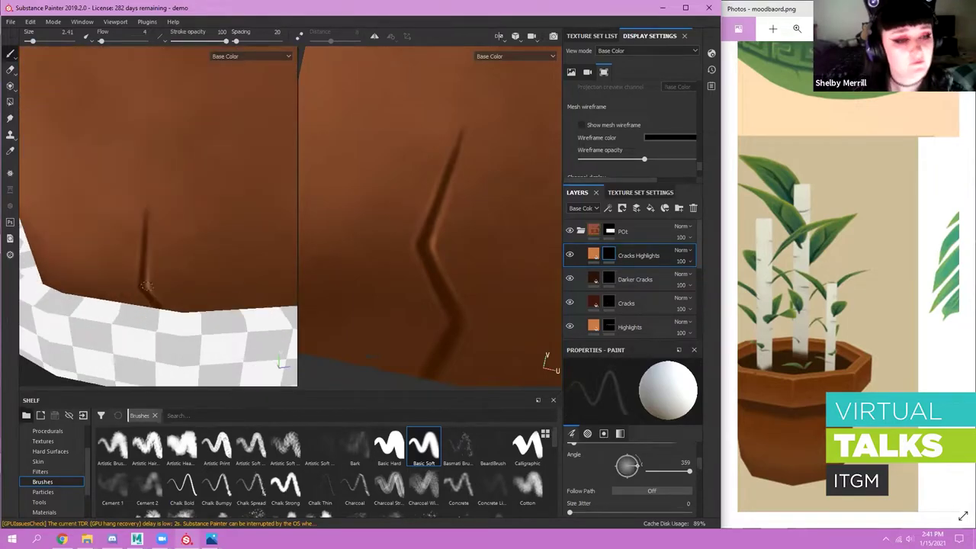
scroll(137, 217, "down", 5)
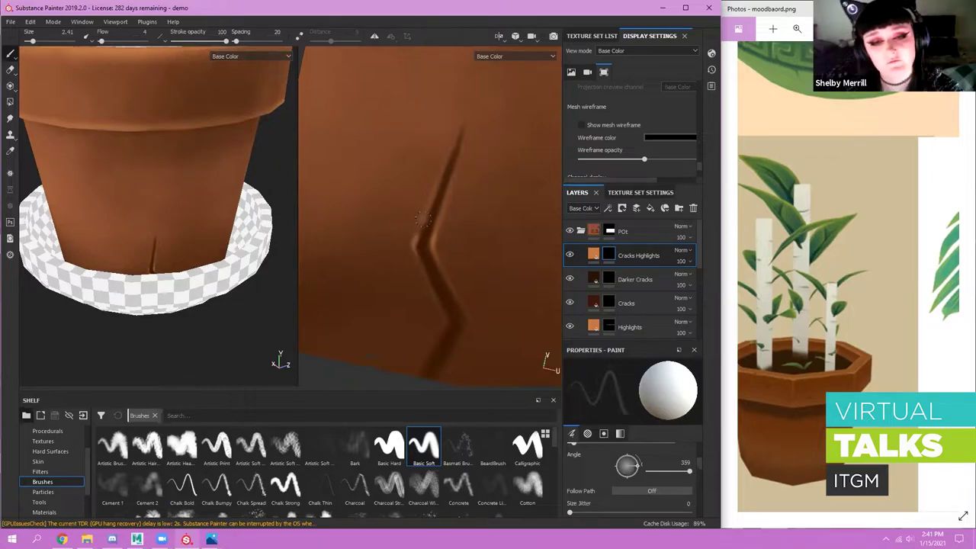
scroll(189, 222, "up", 3)
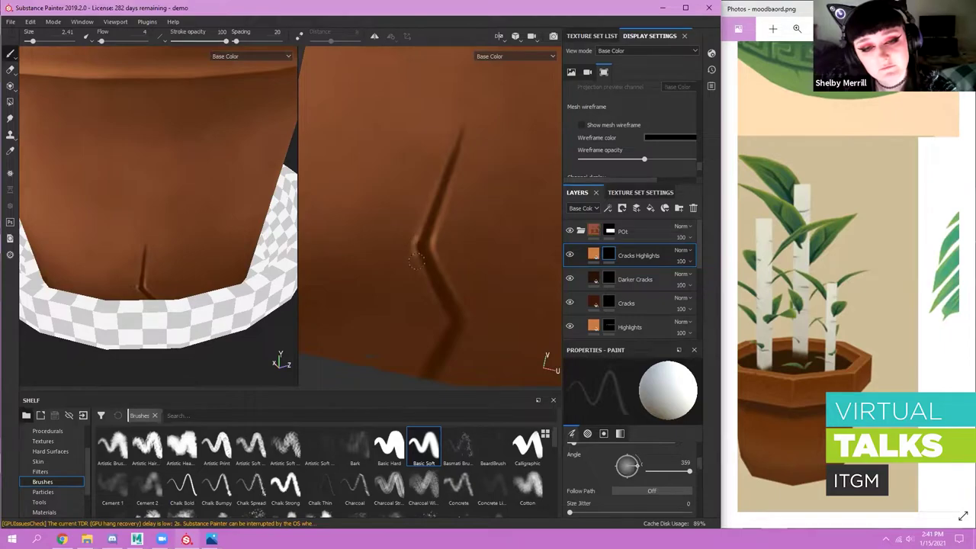
scroll(323, 238, "down", 1)
scroll(214, 277, "down", 3)
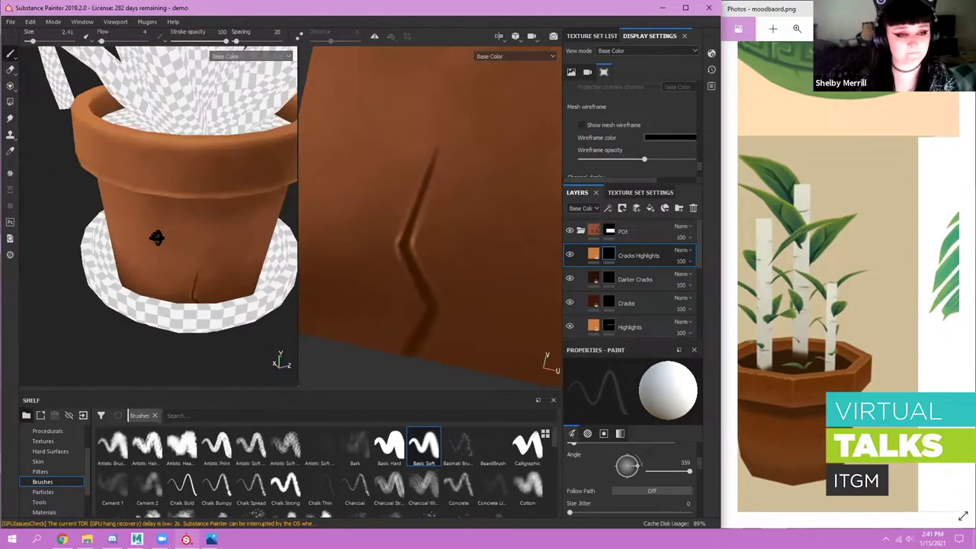
- Review both cracks around the whole pot and compare them with the terracotta pot references on the mood board
left_click_drag(192, 241, 78, 213, "alt")
right_click_drag(78, 214, 53, 209, "alt")
middle_click_drag(209, 213, 209, 232, "alt")
left_click_drag(153, 236, 224, 222, "alt")
middle_click_drag(224, 240, 271, 239, "alt")
left_click_drag(170, 256, 200, 261, "alt")
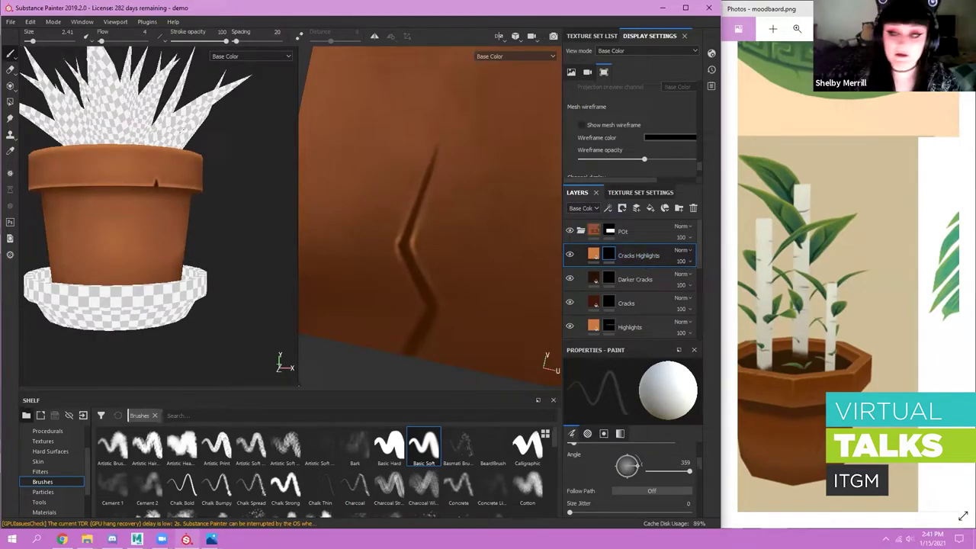
scroll(873, 301, "up", 5)
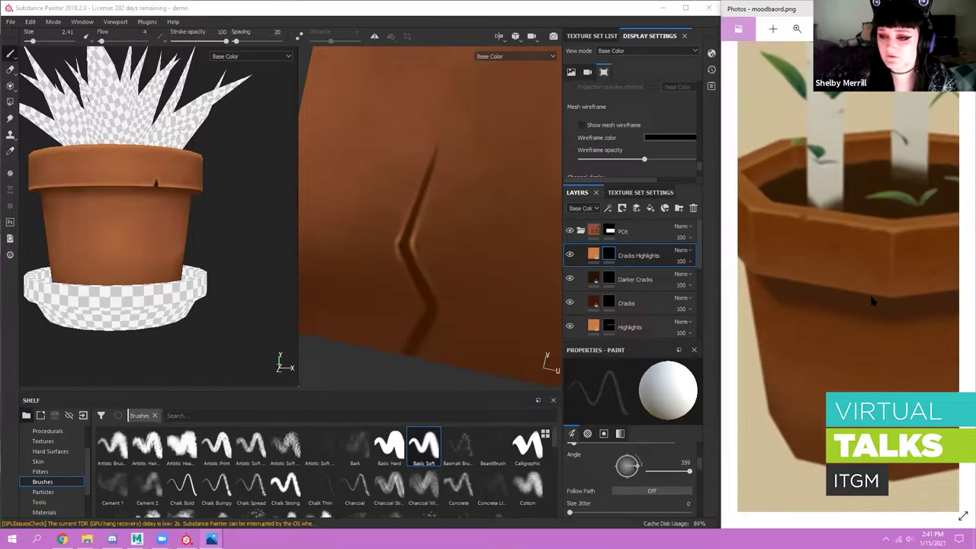
scroll(869, 301, "down", 5)
scroll(836, 287, "up", 3)
left_click_drag(942, 282, 732, 265)
mouse_move(770, 229)
left_mouse_down()
mouse_move(900, 447)
mouse_move(954, 442)
mouse_move(889, 244)
left_mouse_up()
left_click_drag(755, 206, 873, 225)
scroll(472, 227, "down", 6)
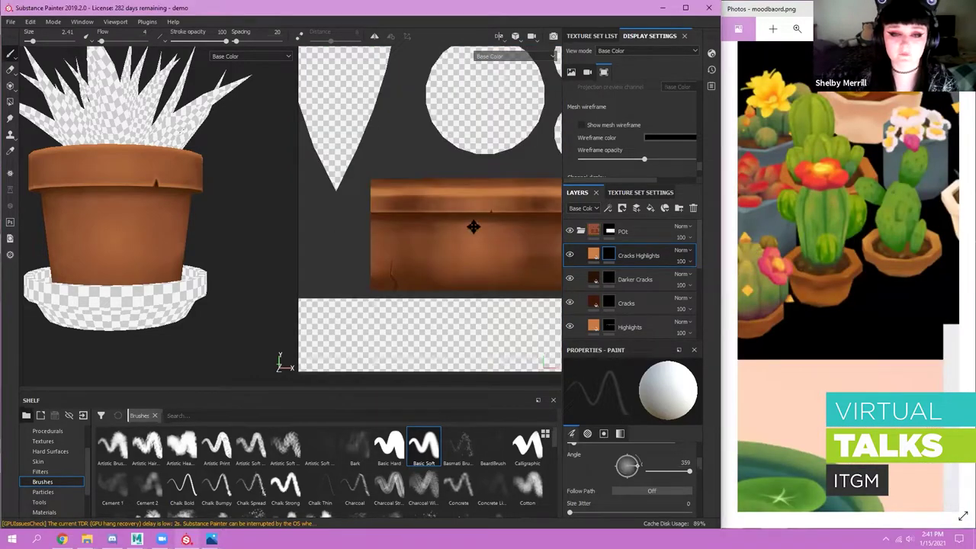
- Duplicate the Cracks Highlights and Darker Cracks layers together and clear the masks of both copies
middle_click_drag(474, 226, 391, 238, "alt")
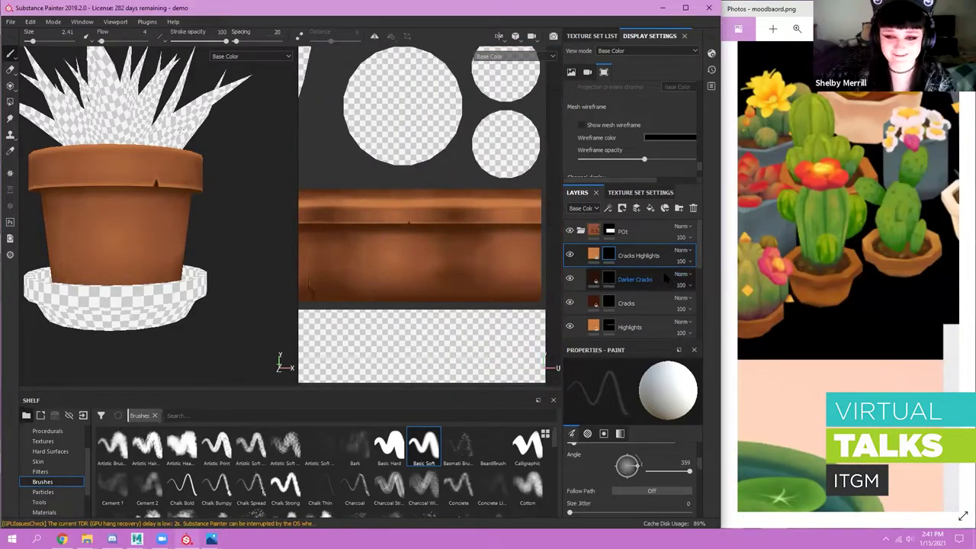
left_click(654, 279)
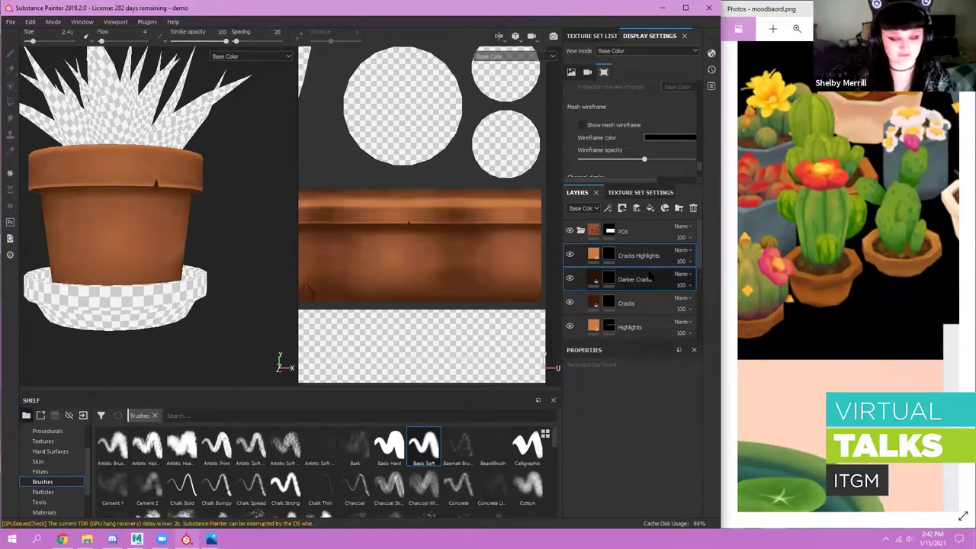
key("ctrl+d")
right_click(612, 254)
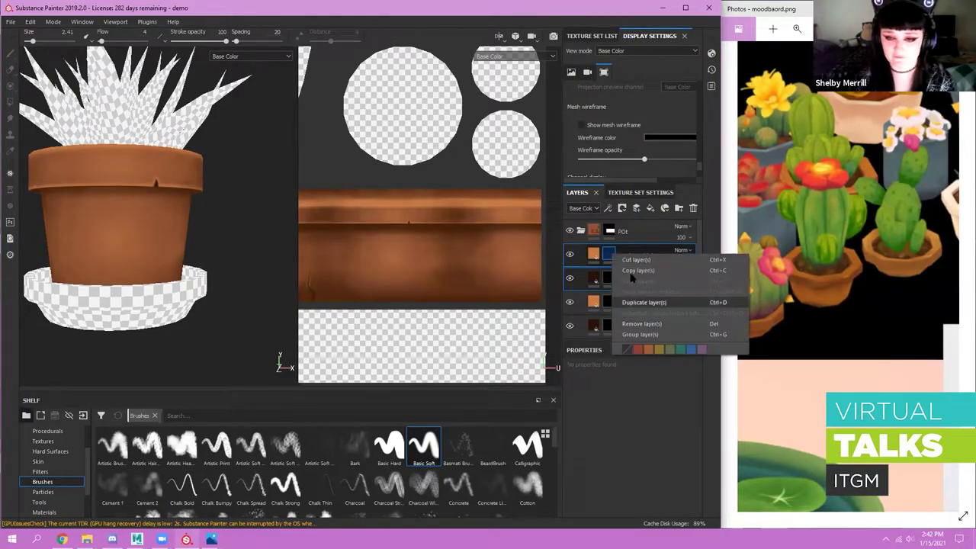
left_click(643, 302)
right_click(609, 255)
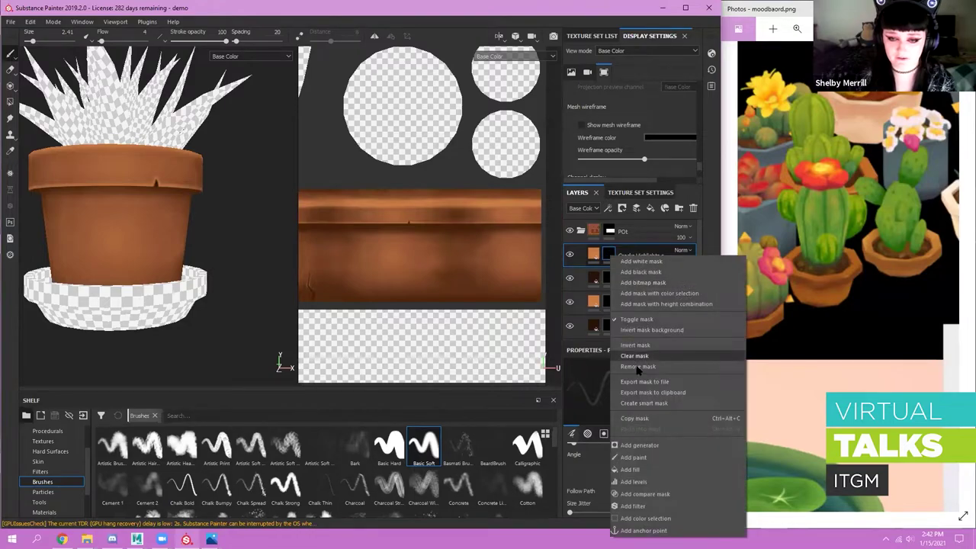
left_click(635, 356)
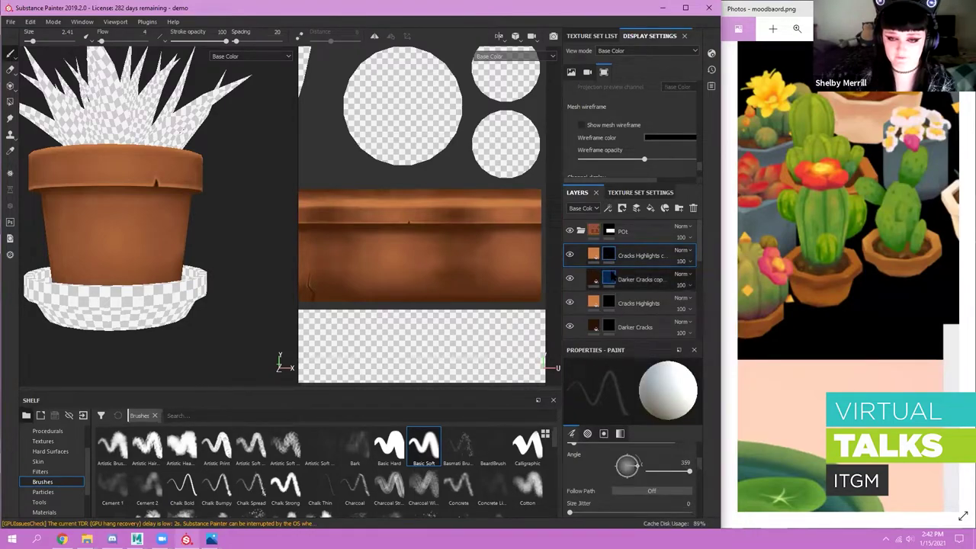
right_click(609, 279)
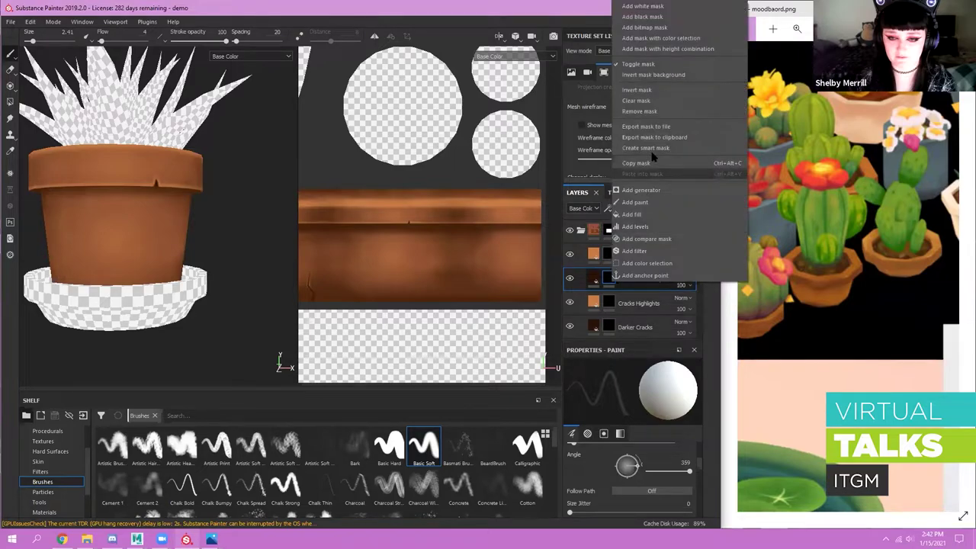
left_click(638, 101)
- Rename the copied highlights layer Light Dots and the copied darker cracks layer Dark Dots
type("Light Dots")
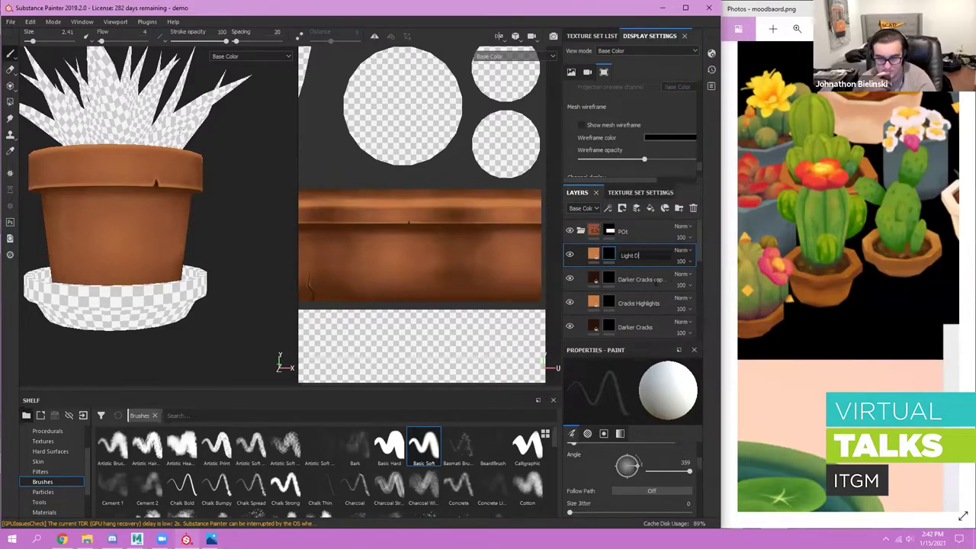
key("Return")
double_click(642, 279)
type("Dark Dits")
key("BackSpace")
key("BackSpace")
key("BackSpace")
type("ots")
key("Return")
- Look over the pot's wall and rim from several sides and distances for places to add dots
scroll(593, 250, "down", 3)
scroll(334, 279, "up", 5)
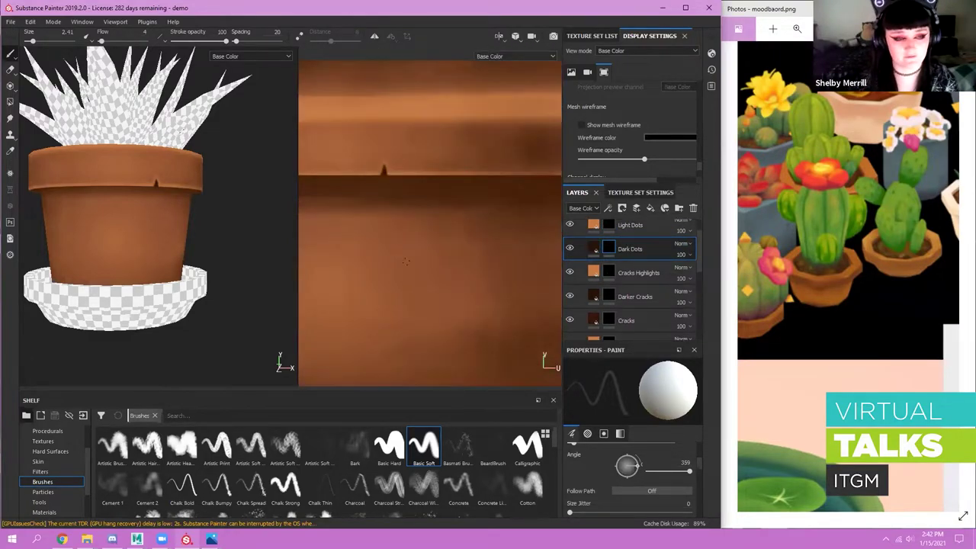
right_click_drag(393, 293, 413, 273, "ctrl")
scroll(118, 236, "up", 4)
left_click_drag(118, 236, 98, 236, "alt")
scroll(163, 230, "up", 1)
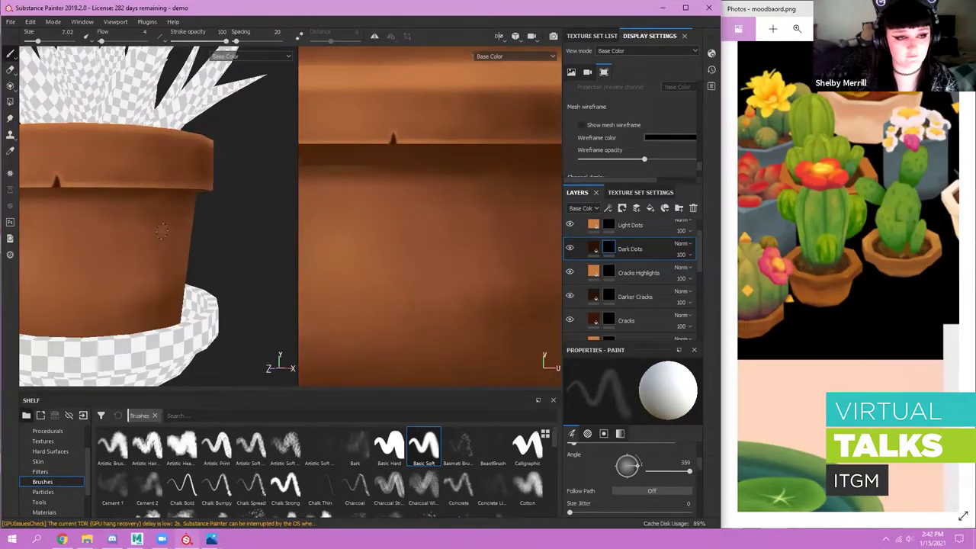
scroll(195, 225, "up", 2)
mouse_move(213, 237)
left_mouse_down("alt")
mouse_move(255, 244)
mouse_move(217, 237)
mouse_move(222, 231)
mouse_move(196, 257)
mouse_move(205, 252)
left_mouse_up("alt")
scroll(242, 240, "down", 3)
scroll(193, 200, "down", 2)
scroll(182, 251, "down", 1)
scroll(176, 258, "up", 1)
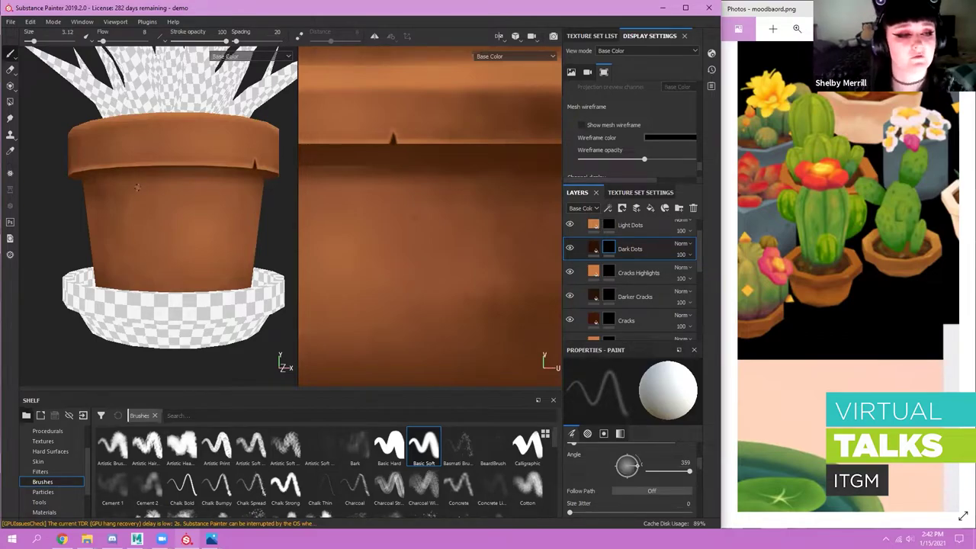
scroll(177, 211, "down", 3)
left_click_drag(202, 220, 235, 222, "alt")
scroll(190, 248, "up", 3)
mouse_move(190, 252)
left_mouse_down("alt")
mouse_move(222, 268)
mouse_move(233, 288)
mouse_move(141, 243)
mouse_move(173, 257)
left_mouse_up("alt")
scroll(120, 237, "down", 3)
scroll(233, 287, "up", 3)
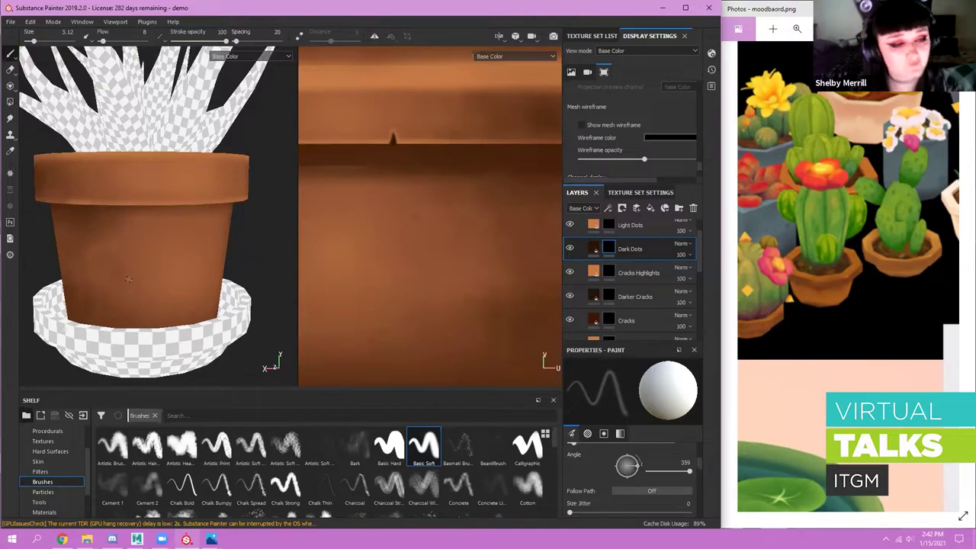
scroll(129, 279, "down", 3)
mouse_move(136, 262)
left_mouse_down("alt")
mouse_move(85, 262)
mouse_move(145, 255)
left_mouse_up("alt")
scroll(150, 253, "up", 3)
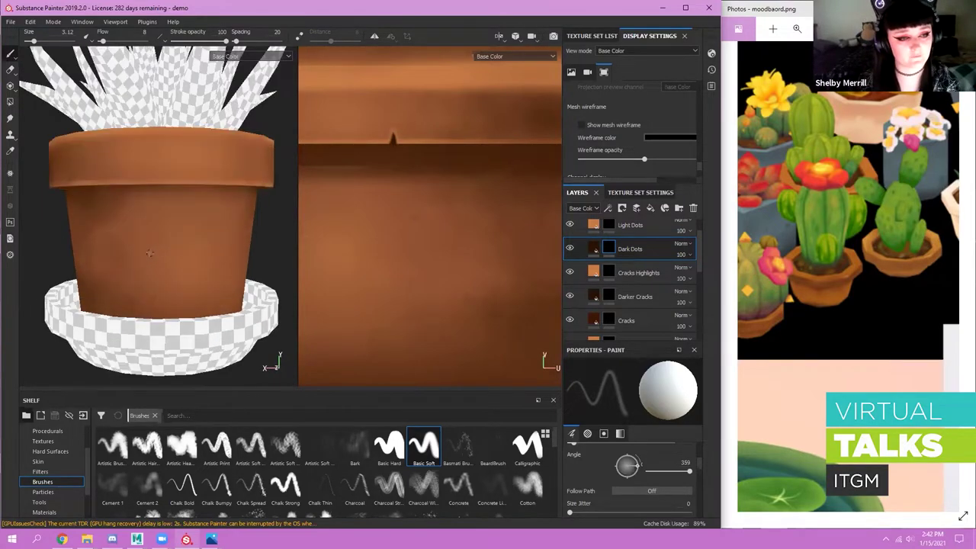
- Paint a faint round dot on the pot's wall in the Dark Dots mask with the Basic Hard brush at size 7.3 and flow 1
left_click(389, 446)
scroll(149, 218, "up", 3)
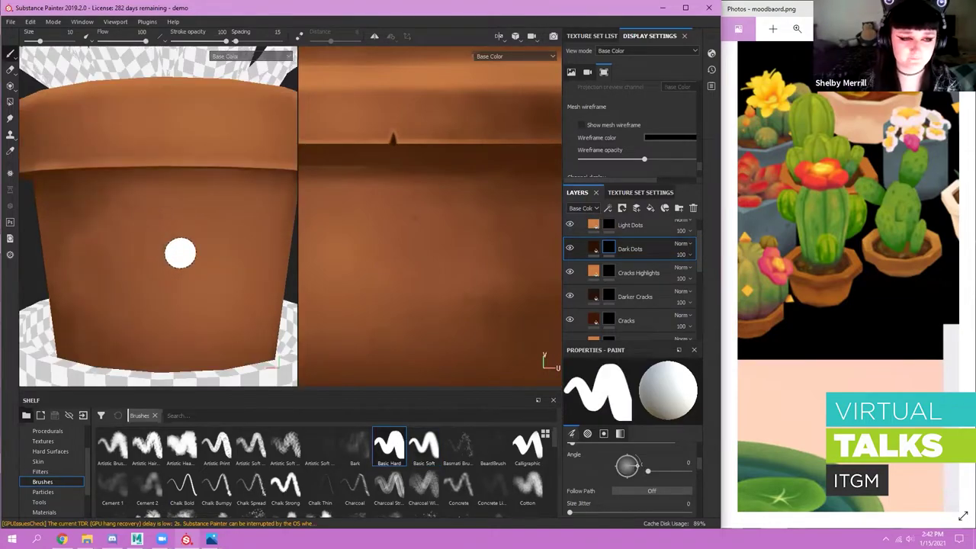
key("bracketleft")
key("bracketleft")
key("bracketleft")
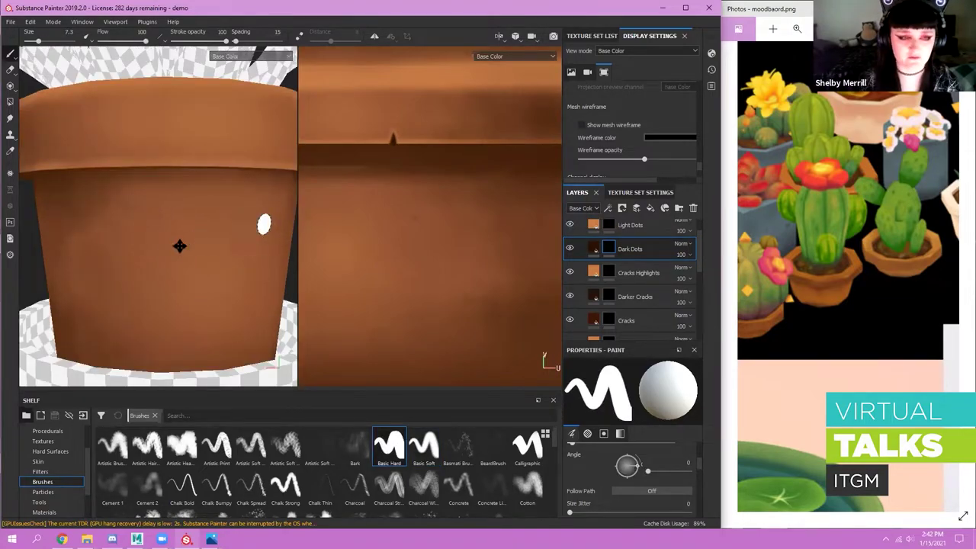
left_click_drag(180, 247, 72, 259, "alt")
middle_click_drag(62, 261, 128, 226, "alt")
left_click(202, 274)
key("ctrl+z")
left_click_drag(212, 254, 135, 253, "ctrl")
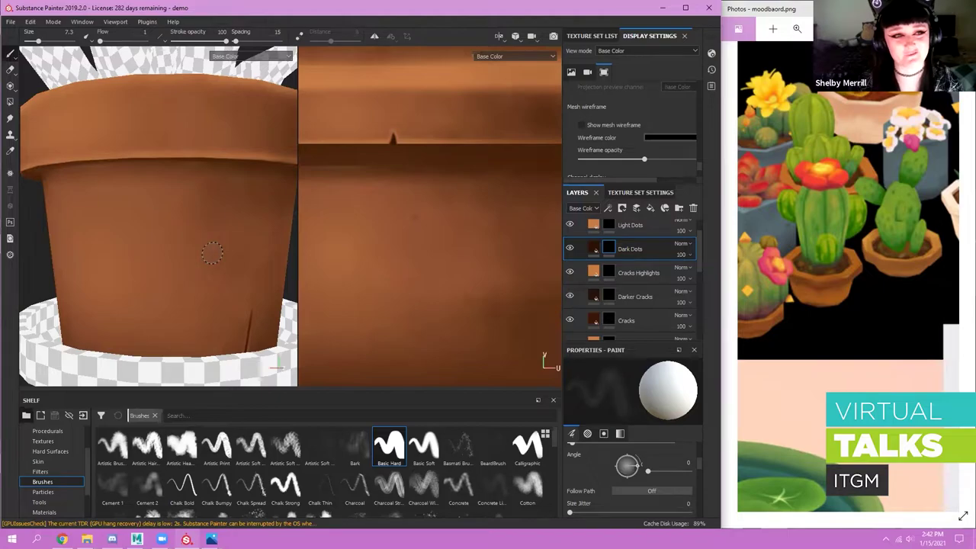
mouse_move(215, 204)
right_mouse_down("alt")
mouse_move(205, 218)
mouse_move(214, 179)
mouse_move(193, 198)
mouse_move(199, 226)
mouse_move(176, 191)
mouse_move(183, 246)
mouse_move(158, 246)
mouse_move(176, 241)
right_mouse_up("alt")
left_click(184, 246)
- Soften part of the dark dot with the Basic Soft brush in black at size 2.56 and flow 4, then return to white
key("x")
left_click(421, 448)
right_click_drag(218, 268, 195, 268, "ctrl")
left_click_drag(220, 268, 204, 269, "ctrl")
key("x")
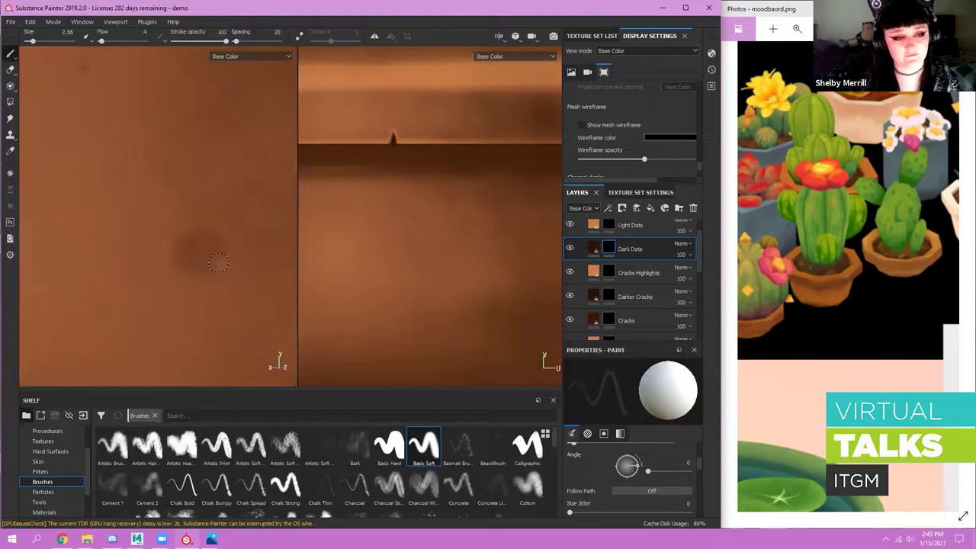
- Darken the dot's upper right edge in the Dark Dots mask with the soft white brush at size 2.56 and flow 3
left_click(609, 225)
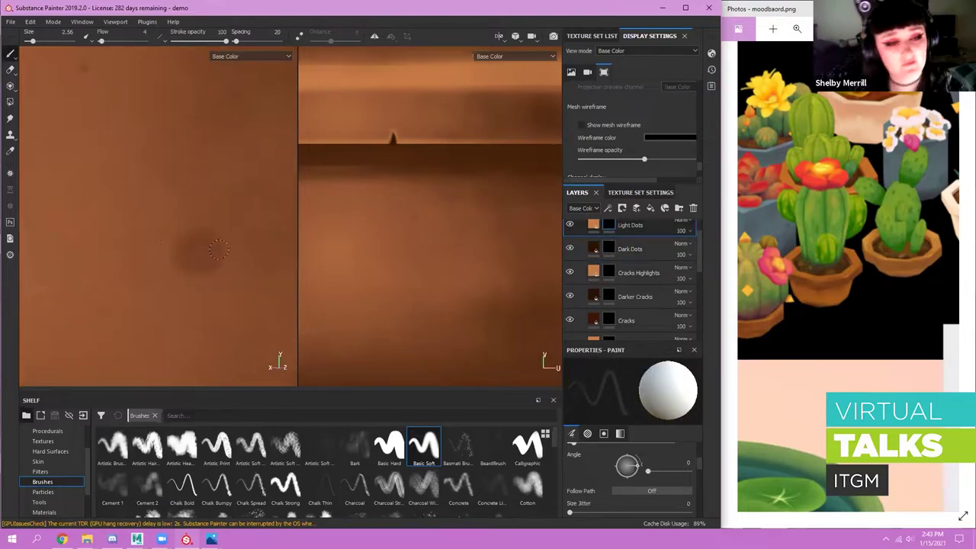
left_click(611, 247)
right_click_drag(145, 228, 282, 259, "alt")
middle_click_drag(285, 260, 240, 246, "alt")
left_click_drag(241, 247, 239, 246, "ctrl")
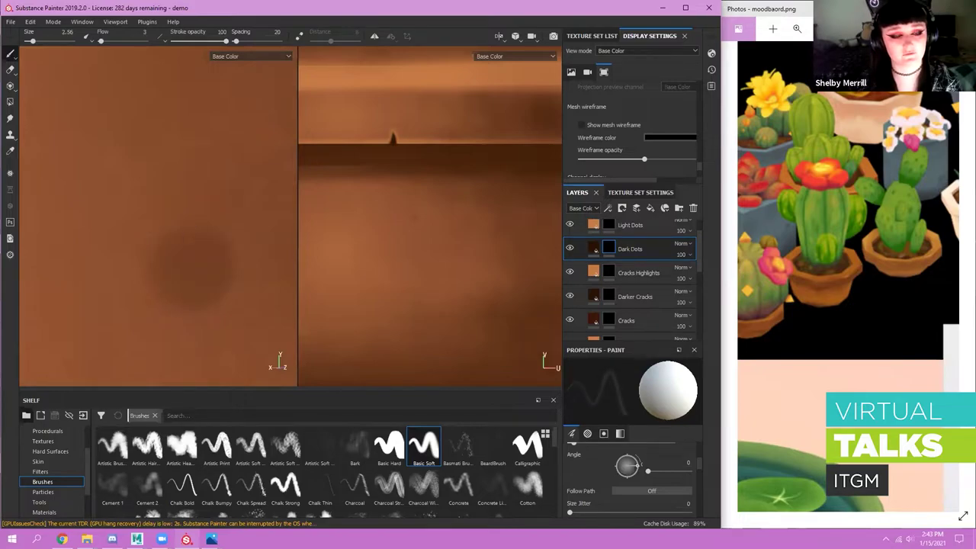
right_click_drag(263, 220, 254, 215, "alt")
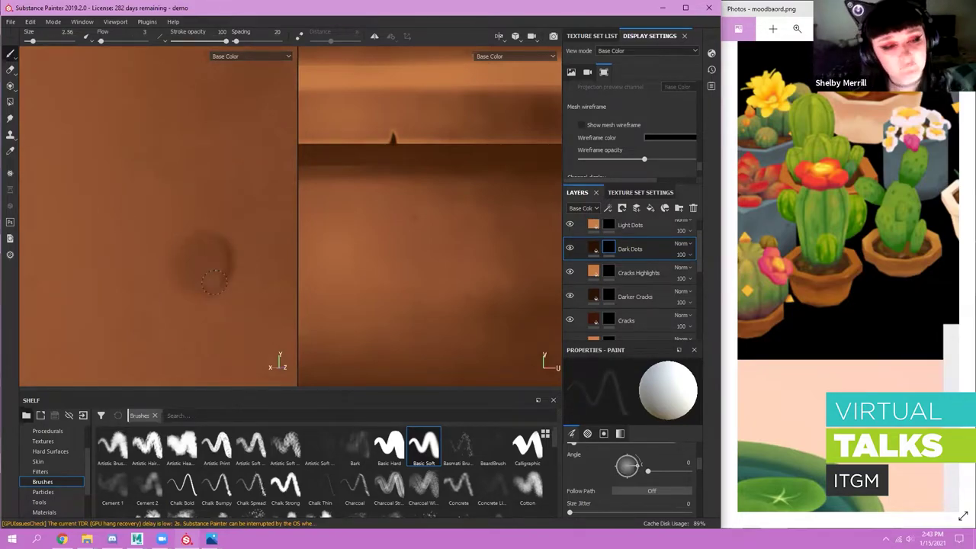
mouse_move(187, 288)
right_mouse_down("alt")
mouse_move(122, 263)
mouse_move(219, 257)
mouse_move(216, 266)
right_mouse_up("alt")
key("x")
- Review the painted dot and the cracks on the whole pot from a distance and from several sides
right_click_drag(229, 282, 203, 298, "alt")
left_click_drag(203, 298, 153, 302, "alt")
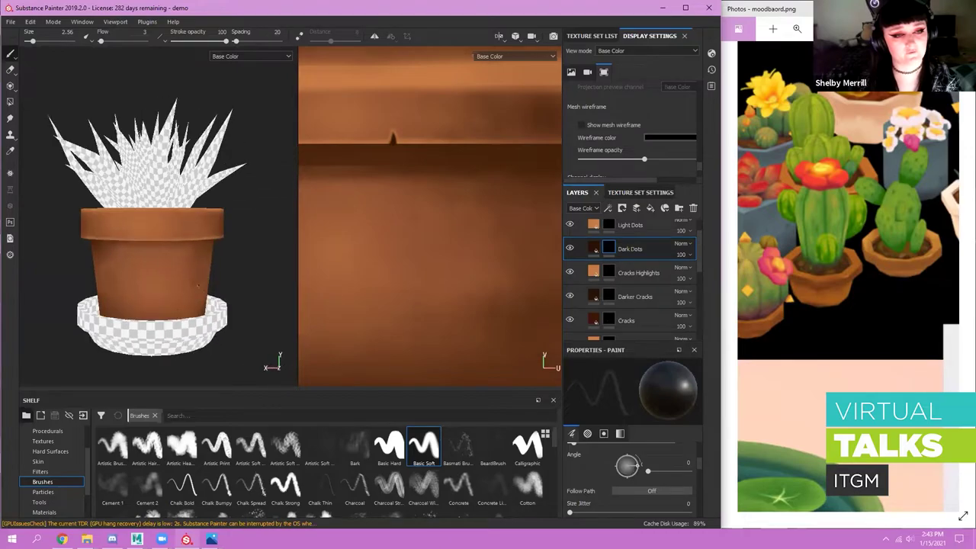
right_click_drag(152, 302, 79, 259, "alt")
left_click_drag(78, 259, 120, 273, "alt")
right_click_drag(120, 272, 213, 279, "alt")
middle_click_drag(213, 279, 257, 273, "alt")
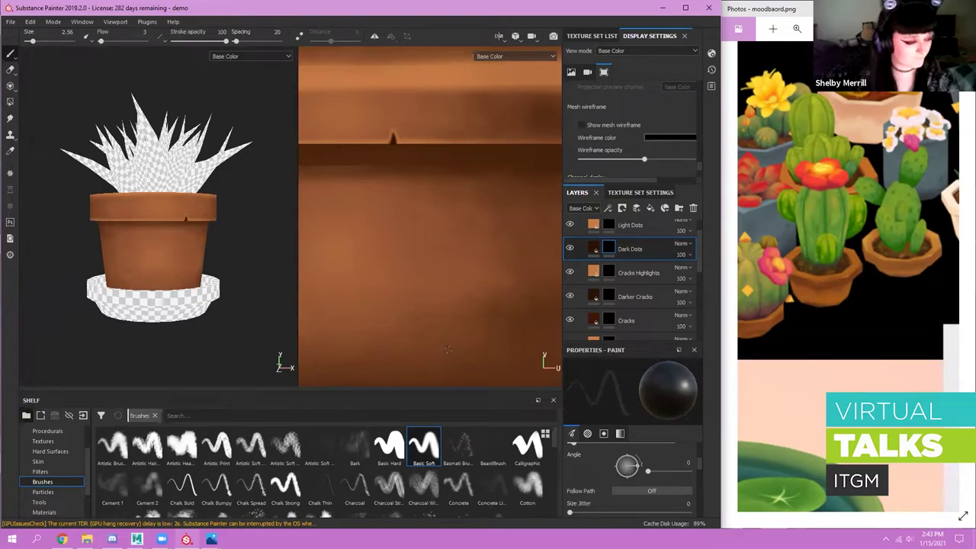
left_click_drag(158, 247, 150, 249, "alt")
right_click_drag(150, 249, 190, 223, "alt")
scroll(682, 275, "up", 2)
- Collapse the POt group, show the Finished group and widen the 3D view on the completed succulent
left_click(581, 231)
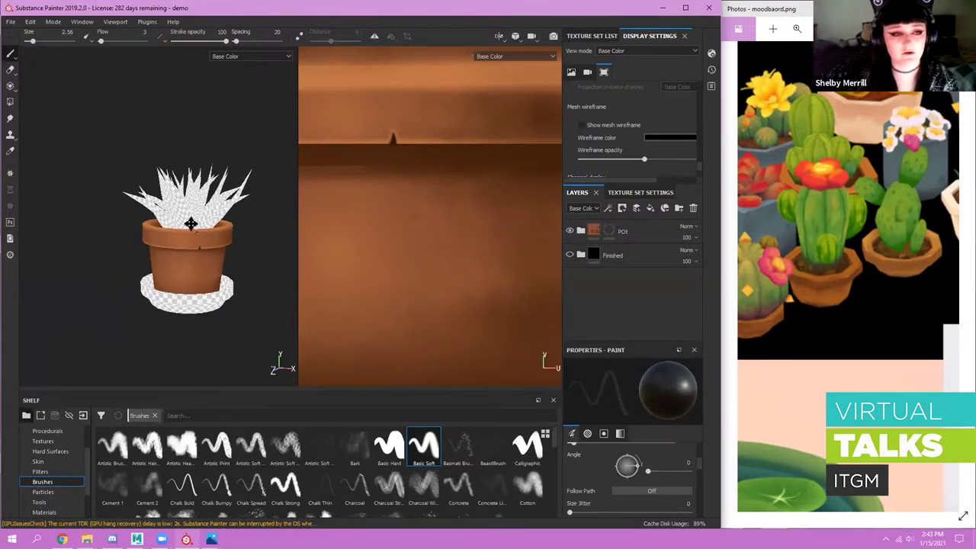
scroll(191, 223, "up", 3)
left_click(569, 255)
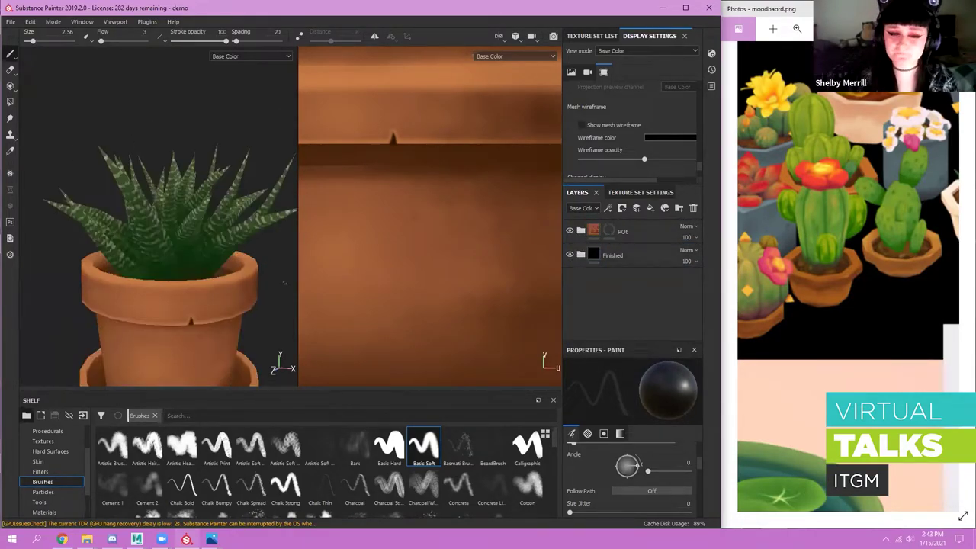
scroll(183, 259, "down", 3)
scroll(183, 259, "up", 5)
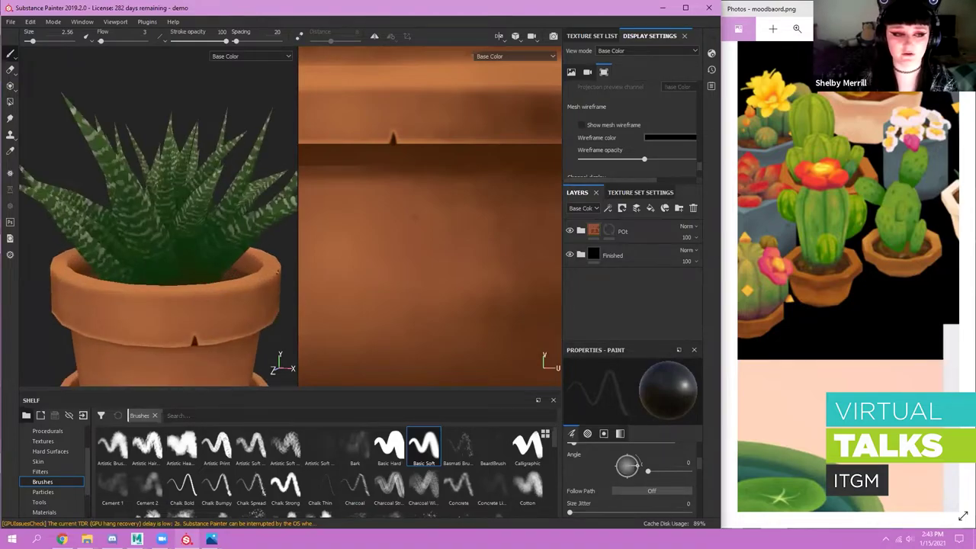
left_click_drag(298, 242, 323, 245)
left_click_drag(191, 263, 259, 244, "alt")
- Hide the three White Stripes layers inside the Finished group and switch off the Blur Slope filter on the middle one
left_click(581, 256)
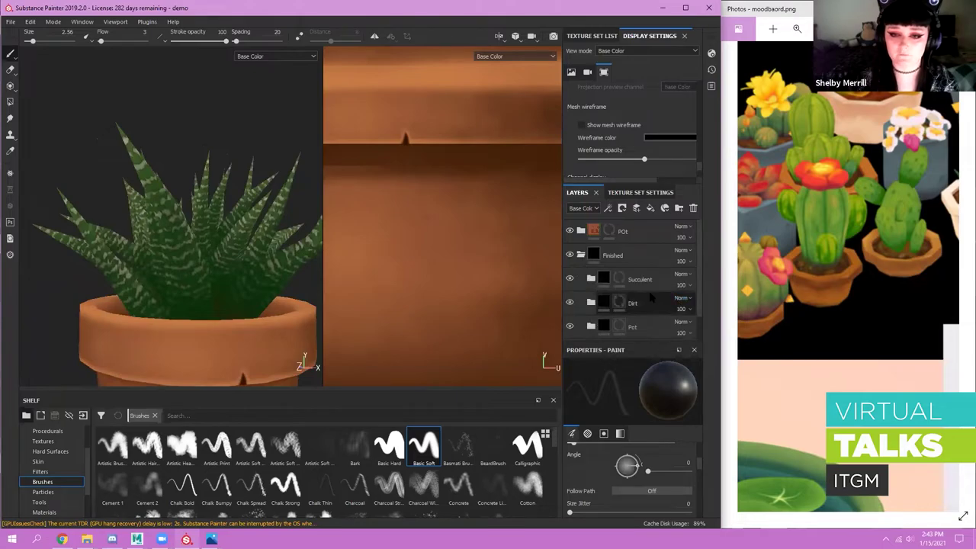
scroll(602, 298, "down", 5)
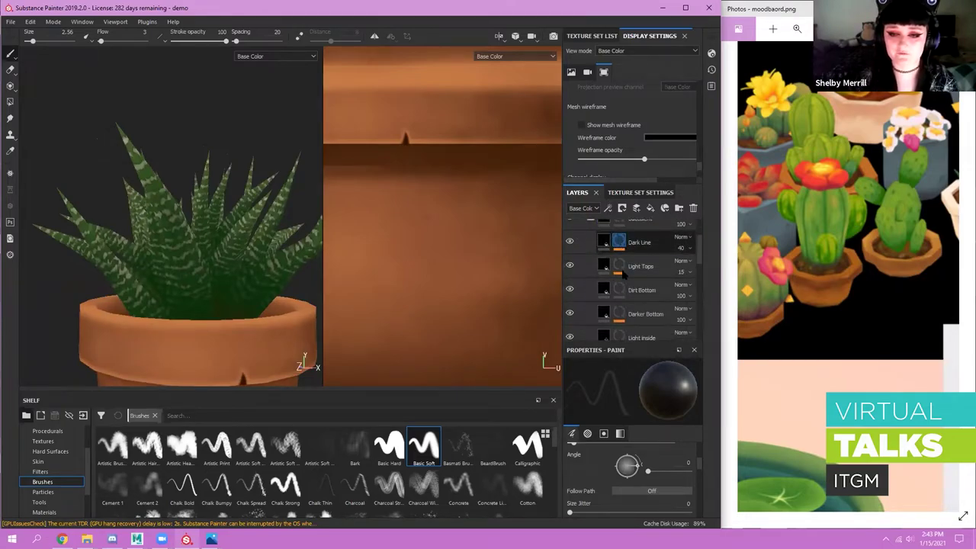
left_click(570, 266)
left_click(570, 267)
left_click(621, 273)
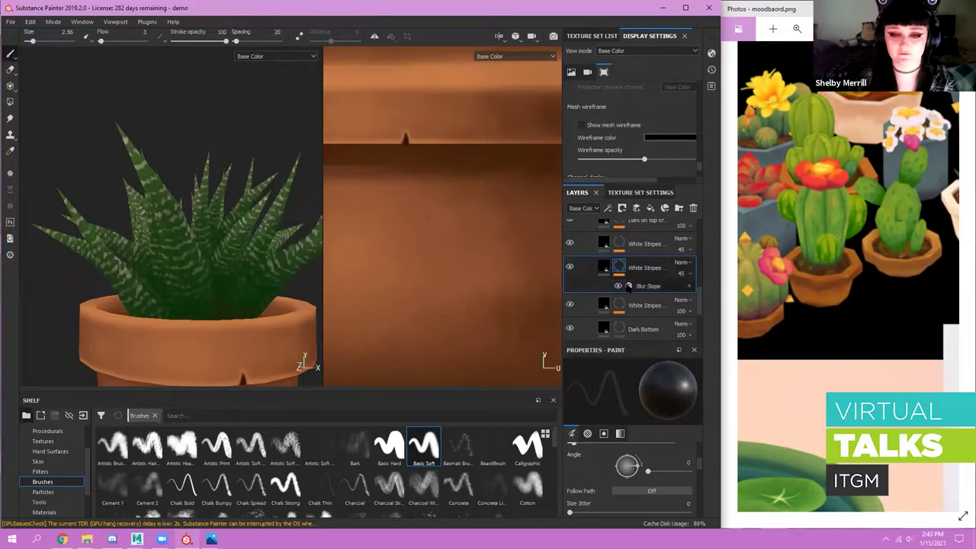
right_click_drag(63, 206, 198, 252, "alt")
left_click_drag(198, 252, 491, 267, "alt")
left_click(621, 286)
left_click(619, 286)
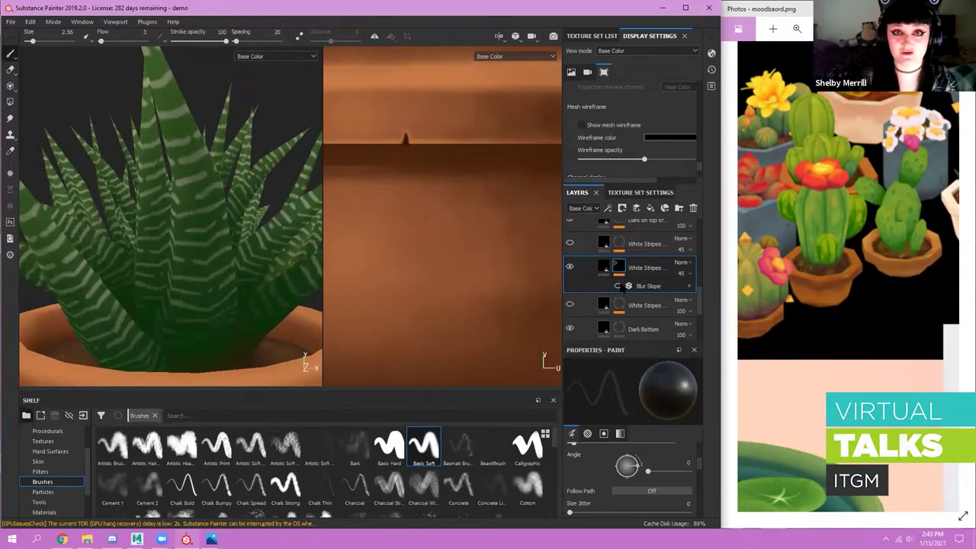
left_click(571, 267)
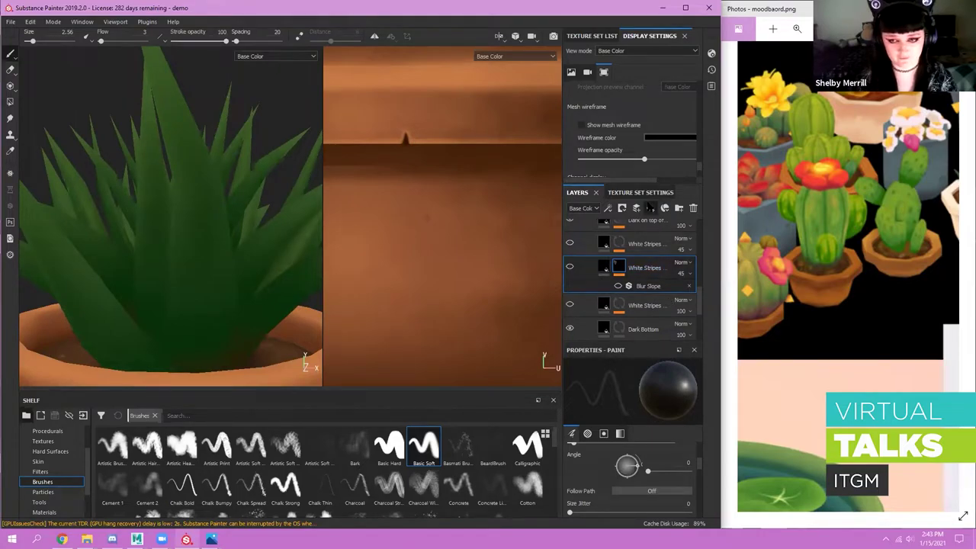
- Add a fill layer above the middle White Stripes layer, frame the single separate leaf and name the layer Stripes
left_click(651, 208)
scroll(180, 237, "down", 5)
middle_click_drag(309, 232, 180, 239, "alt")
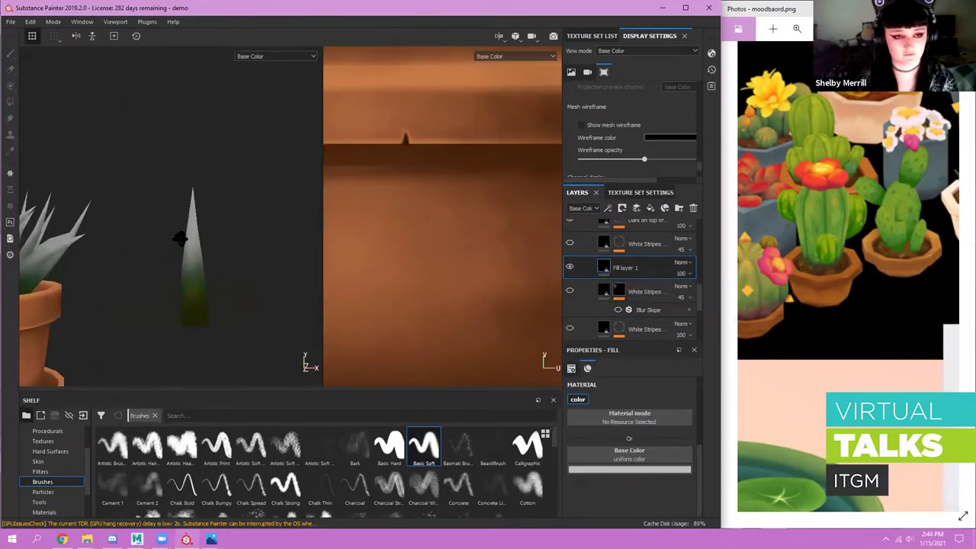
scroll(196, 243, "up", 5)
middle_click_drag(216, 266, 224, 197, "alt")
scroll(200, 196, "down", 1)
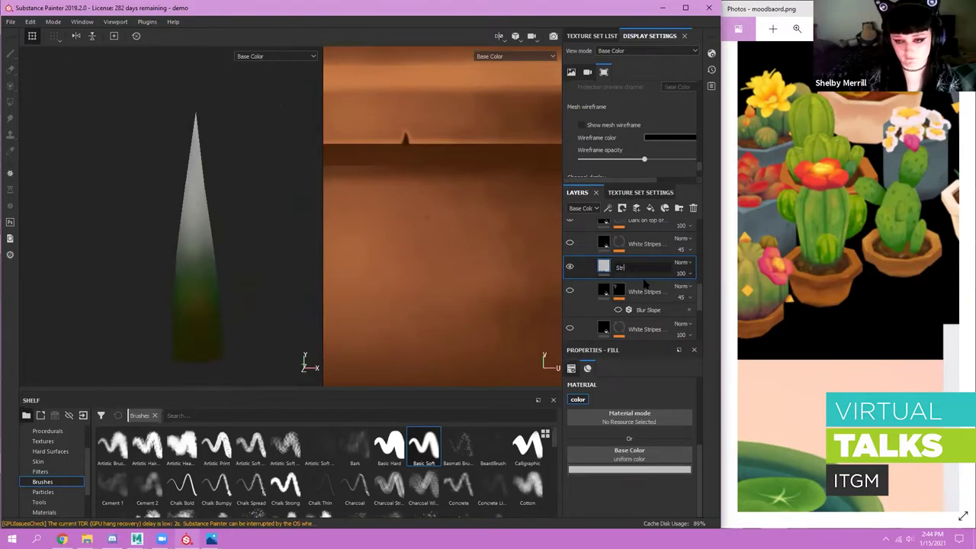
key("Return")
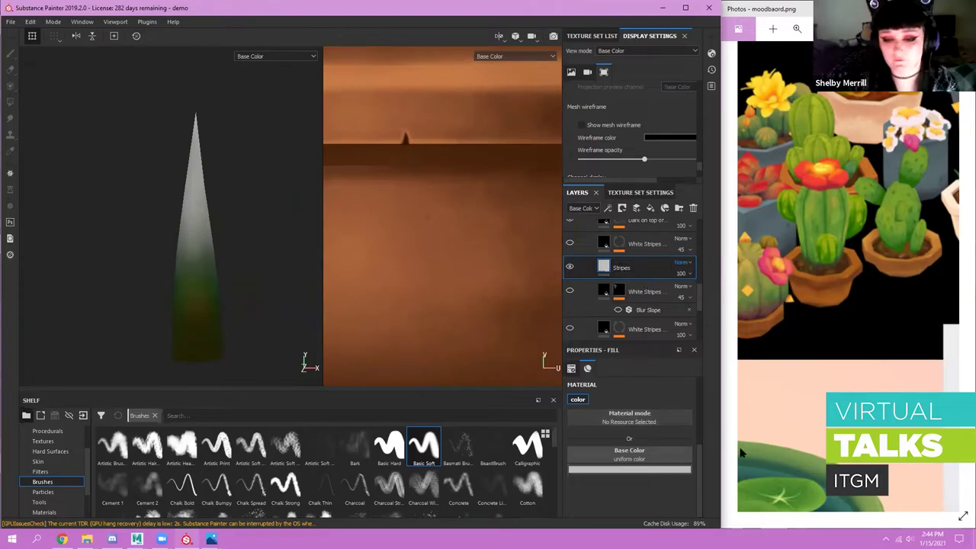
- Look through the moodboard's potted plant references and study how stripes run across the leaves
left_click_drag(785, 435, 851, 226)
left_click_drag(906, 335, 773, 272)
scroll(902, 364, "down", 5)
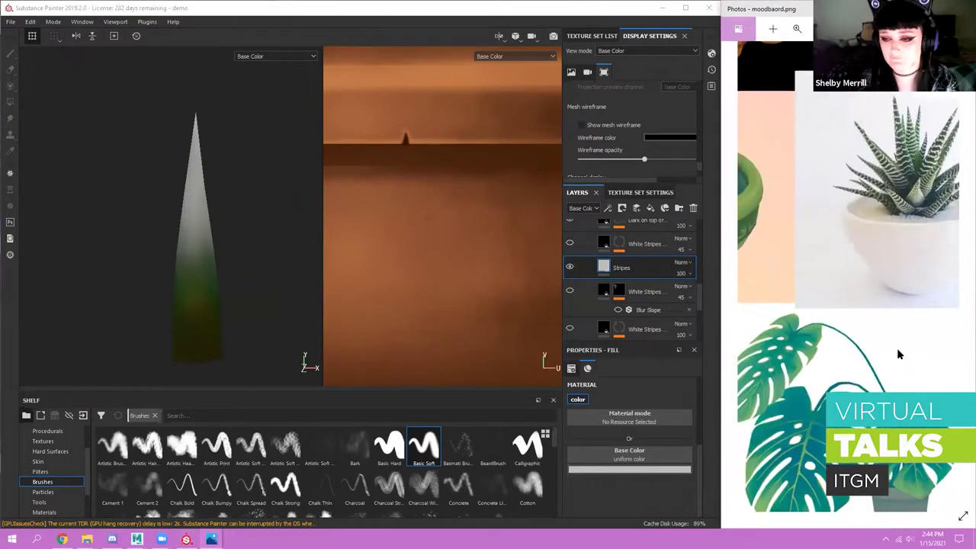
scroll(852, 339, "up", 5)
left_click_drag(828, 320, 888, 222)
left_click_drag(946, 95, 865, 186)
left_click_drag(786, 358, 904, 229)
scroll(843, 313, "up", 2)
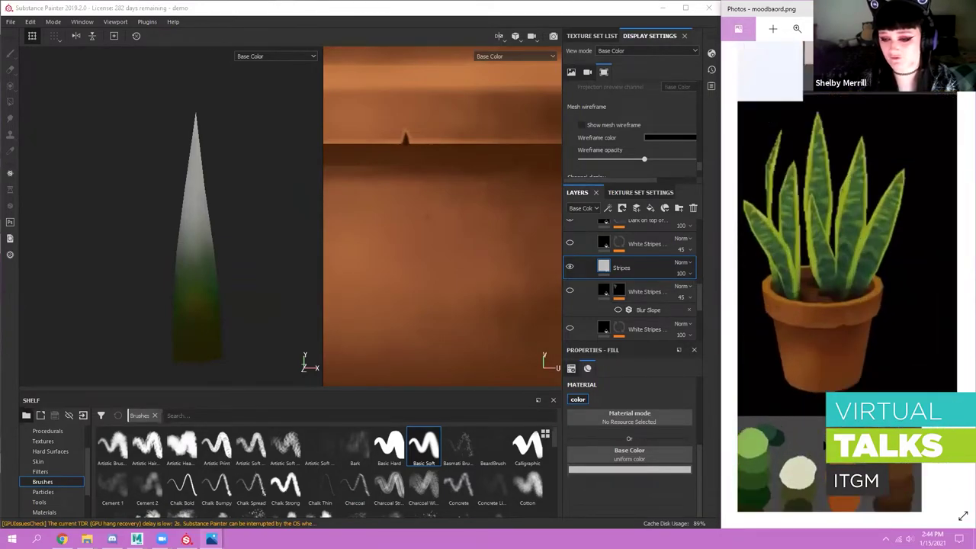
left_click_drag(839, 313, 896, 273)
- Set the Stripes layer's base color to a pale yellow-green
left_click(650, 468)
left_click(667, 447)
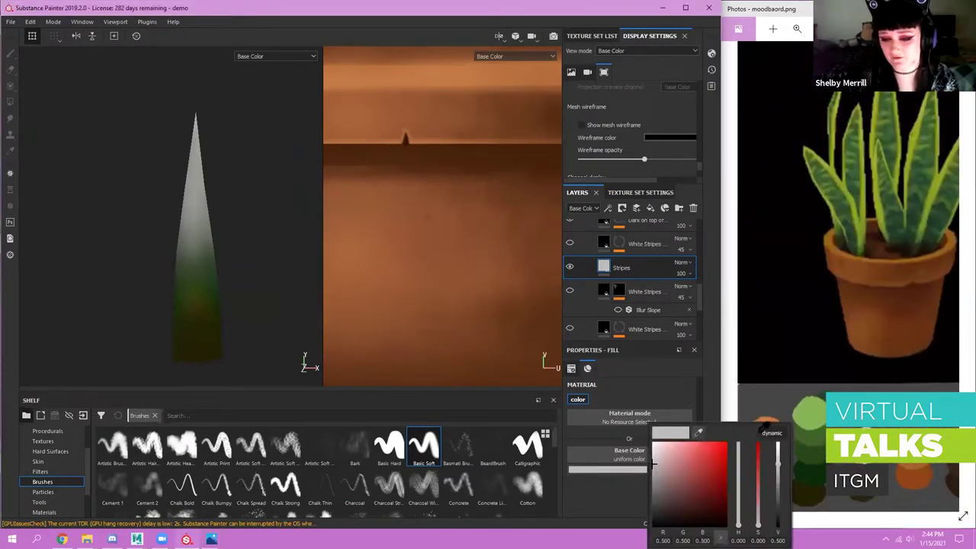
left_click_drag(761, 432, 852, 415)
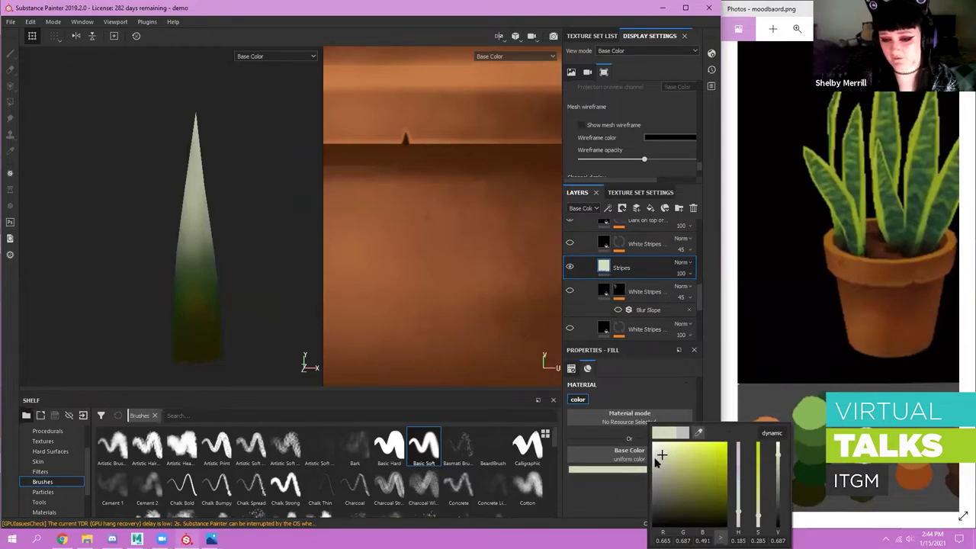
- Add a black mask to the Stripes layer and choose the Basic Soft brush
right_click(647, 268)
left_click(711, 18)
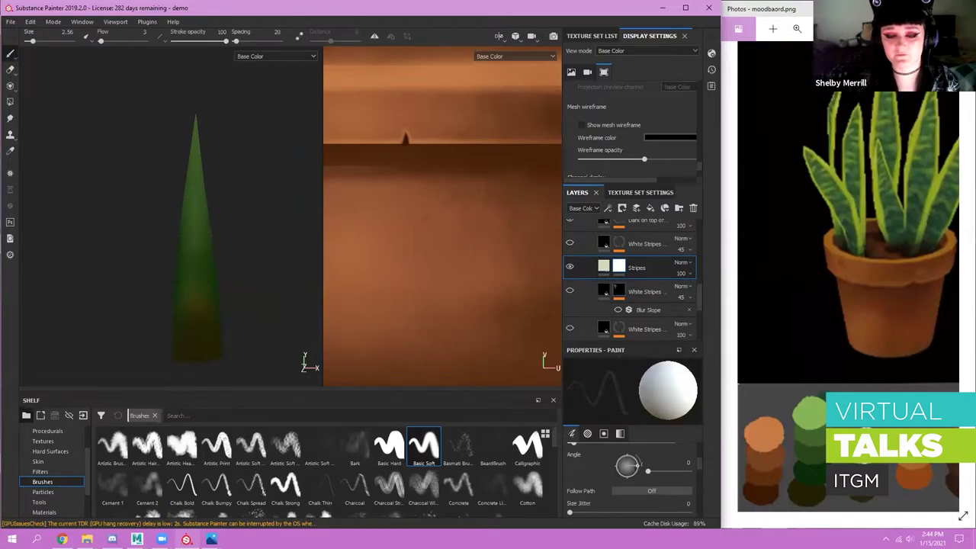
scroll(139, 150, "up", 2)
left_click(417, 450)
- Frame the leaf's UV shell in the 2D view and try painting broad soft stripes across its upper half
right_click_drag(236, 272, 347, 254, "alt")
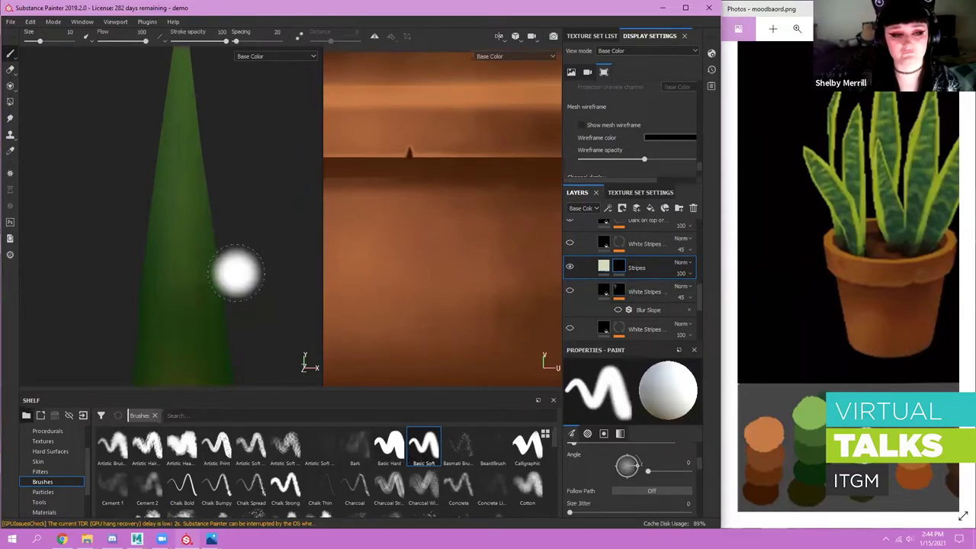
right_click_drag(410, 216, 242, 155, "alt")
right_click_drag(481, 215, 392, 195, "alt")
middle_click_drag(420, 131, 475, 207, "alt")
left_click_drag(475, 206, 503, 153, "alt")
middle_click_drag(408, 137, 425, 215, "alt")
right_click_drag(211, 214, 133, 204, "alt")
right_click_drag(451, 207, 526, 183, "alt")
middle_click_drag(500, 180, 415, 221, "alt")
right_click_drag(259, 211, 95, 200, "alt")
middle_click_drag(83, 202, 246, 209, "alt")
right_click_drag(246, 209, 328, 210, "alt")
middle_click_drag(328, 210, 220, 220, "alt")
right_click_drag(220, 220, 301, 216, "alt")
middle_click_drag(259, 218, 296, 185, "alt")
right_click_drag(461, 190, 389, 182, "alt")
middle_click_drag(454, 178, 475, 192, "alt")
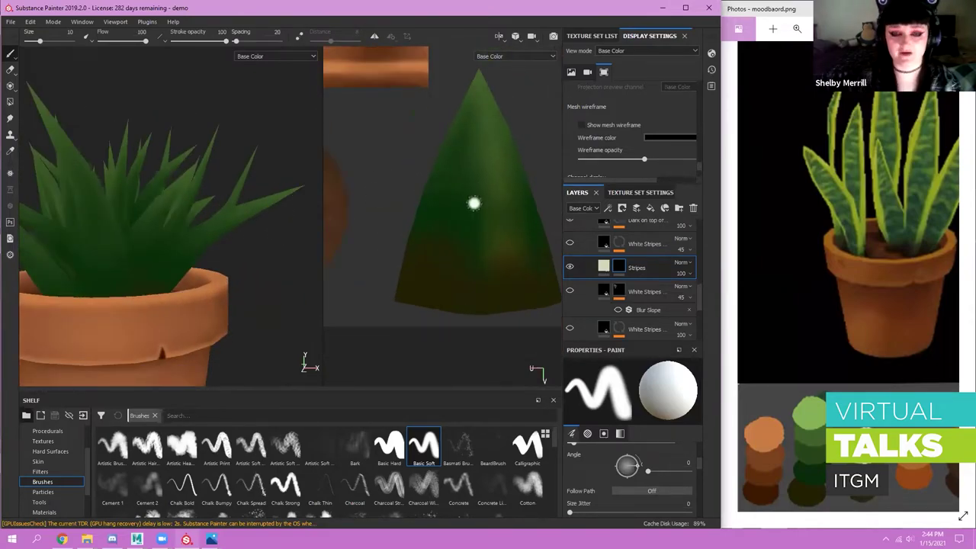
mouse_move(471, 232)
left_mouse_down()
mouse_move(433, 214)
mouse_move(503, 200)
mouse_move(456, 158)
mouse_move(508, 140)
left_mouse_up()
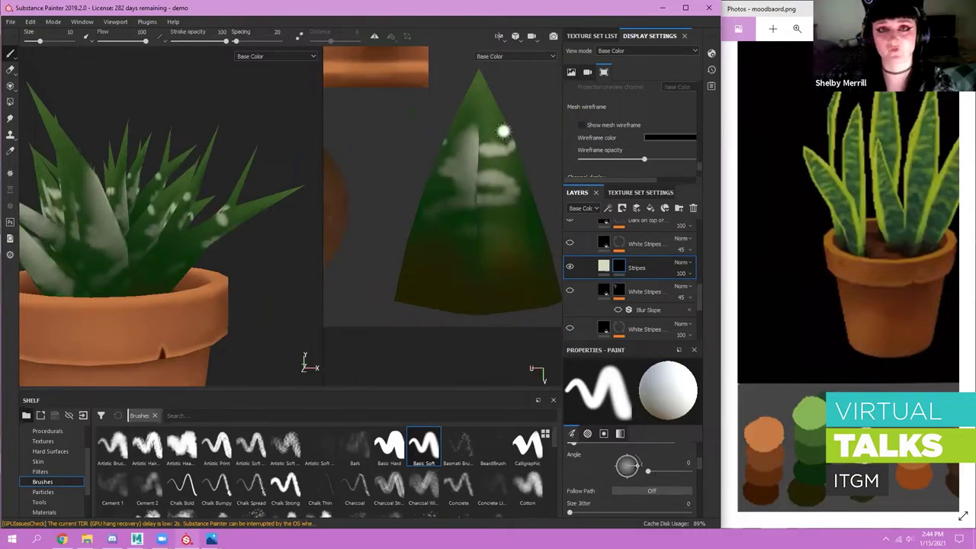
- Check the test strokes on the whole succulent from above and undo them
right_click_drag(266, 173, 159, 195, "alt")
middle_click_drag(158, 195, 246, 206, "alt")
right_click_drag(247, 206, 256, 212, "alt")
left_click_drag(229, 202, 248, 256, "alt")
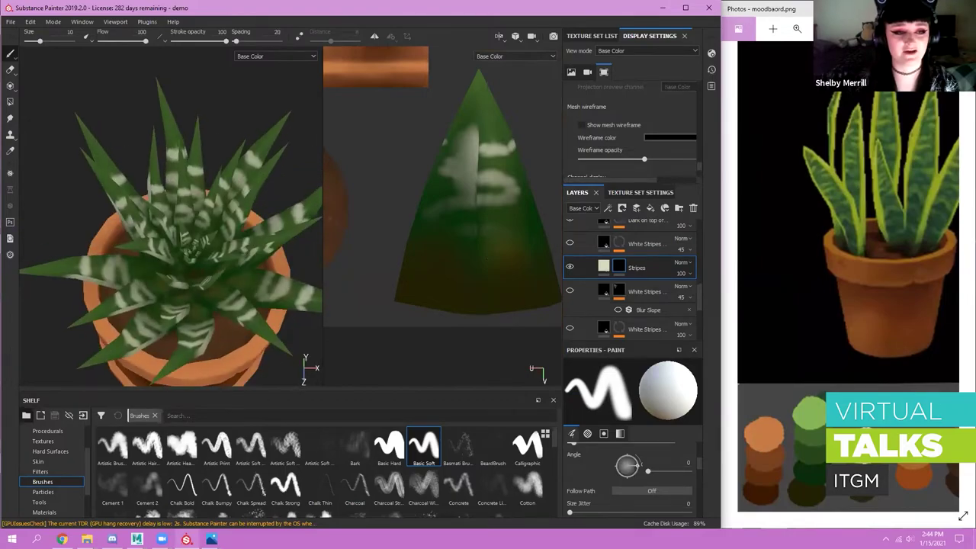
key("ctrl+z")
- Reduce the brush size to 4.52 and paint short wavy cross stripes up the front of the single separate leaf
middle_click_drag(248, 257, 194, 282, "alt")
left_click_drag(222, 294, 232, 206, "alt")
right_click_drag(232, 206, 174, 163, "alt")
middle_click_drag(173, 163, 241, 207, "alt")
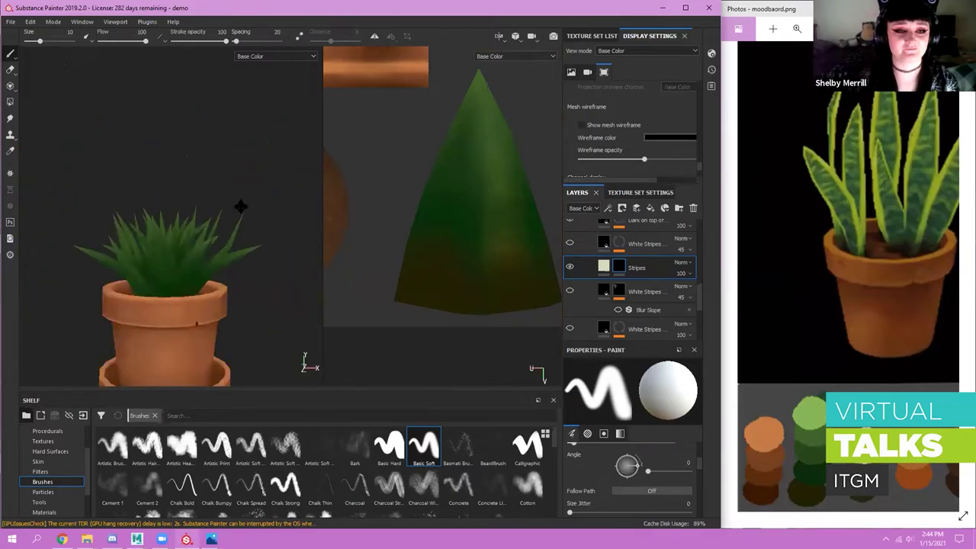
middle_click_drag(153, 186, 76, 181, "alt")
right_click_drag(148, 211, 213, 227, "alt")
middle_click_drag(213, 227, 82, 196, "alt")
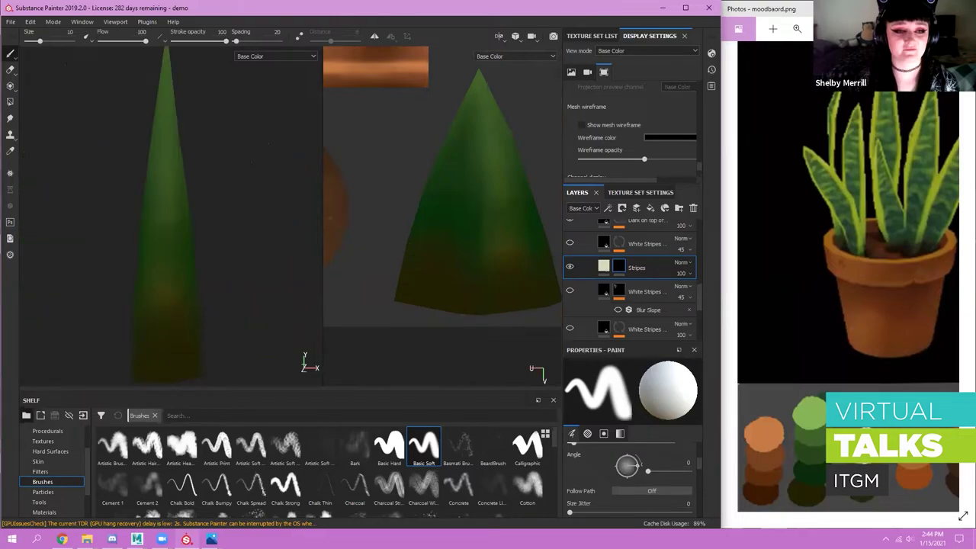
middle_click_drag(157, 247, 183, 233, "alt")
right_click_drag(182, 232, 164, 233, "ctrl")
mouse_move(199, 218)
left_mouse_down()
mouse_move(150, 215)
mouse_move(210, 186)
mouse_move(164, 161)
mouse_move(172, 175)
left_mouse_up()
left_click_drag(190, 143, 175, 146)
mouse_move(184, 135)
left_mouse_down()
mouse_move(205, 137)
mouse_move(180, 105)
left_mouse_up()
mouse_move(189, 97)
left_mouse_down()
mouse_move(202, 98)
mouse_move(183, 86)
mouse_move(198, 72)
left_mouse_up()
- Carry the stripes around the side edge of the single leaf
left_click_drag(221, 148, 197, 192, "alt")
scroll(206, 183, "up", 2)
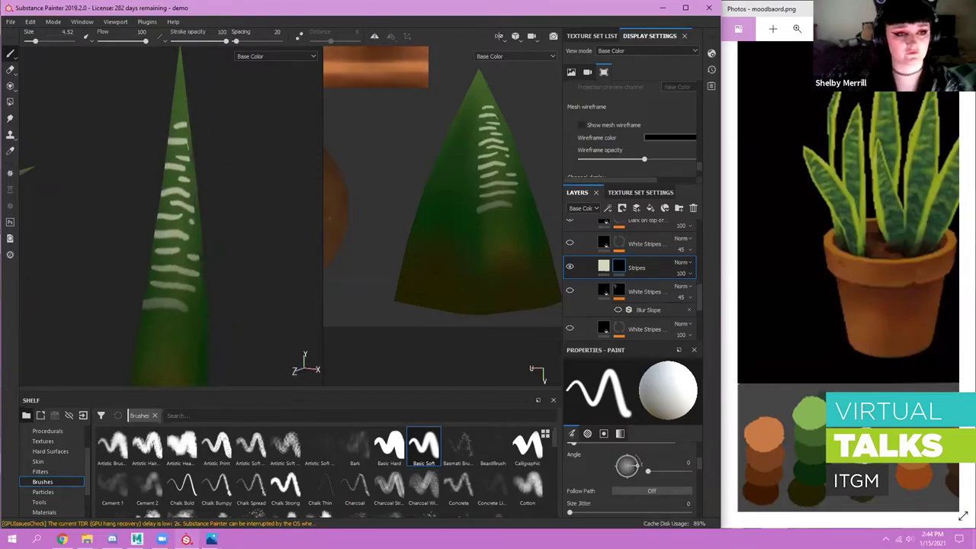
left_click_drag(251, 216, 232, 193, "alt")
mouse_move(193, 222)
left_mouse_down()
mouse_move(222, 215)
mouse_move(209, 250)
mouse_move(157, 231)
left_mouse_up()
- Bring up the moodboard's close-up photo of the striped succulent and paint matching cross stripes on the back of the leaf
left_click_drag(838, 246, 968, 270)
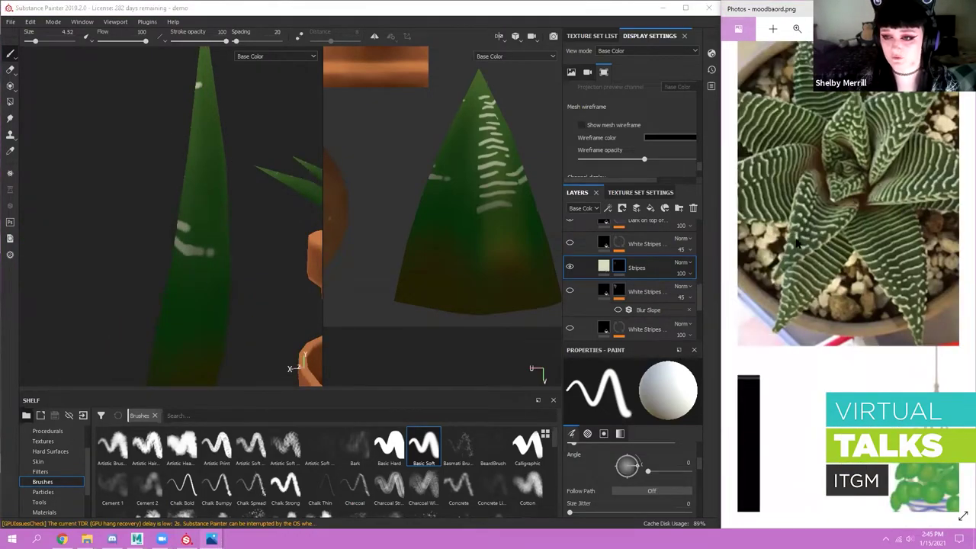
mouse_move(185, 186)
left_mouse_down("alt")
mouse_move(215, 187)
mouse_move(61, 202)
left_mouse_up("alt")
mouse_move(207, 233)
left_mouse_down()
mouse_move(231, 241)
mouse_move(382, 222)
left_mouse_up()
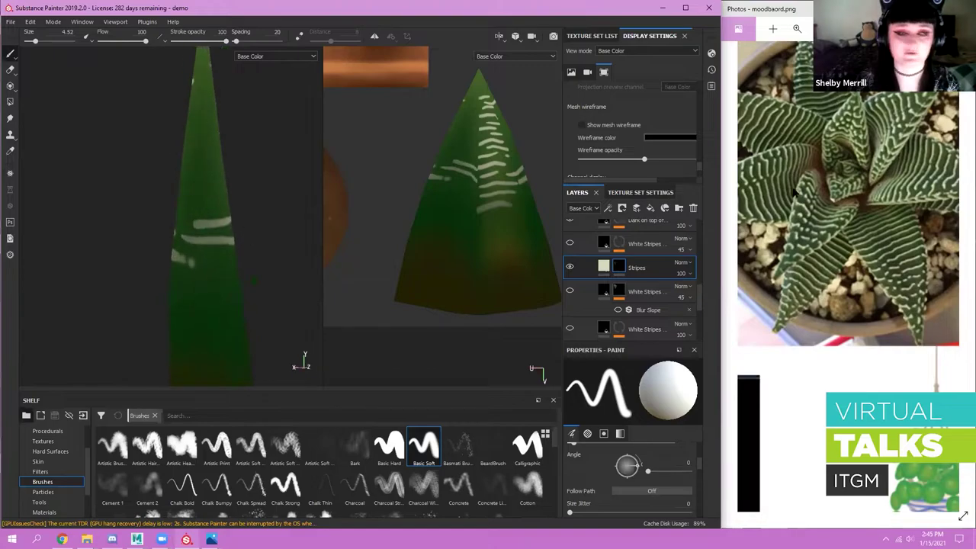
left_click_drag(183, 234, 228, 239)
left_click_drag(221, 241, 244, 254, "alt")
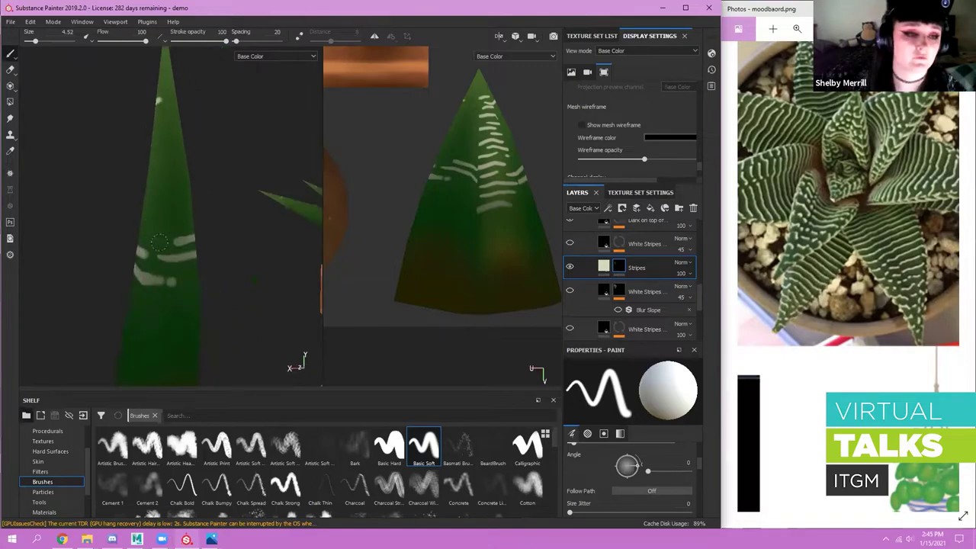
mouse_move(150, 218)
left_mouse_down()
mouse_move(193, 224)
mouse_move(172, 212)
mouse_move(192, 200)
mouse_move(176, 157)
left_mouse_up()
scroll(120, 144, "down", 4)
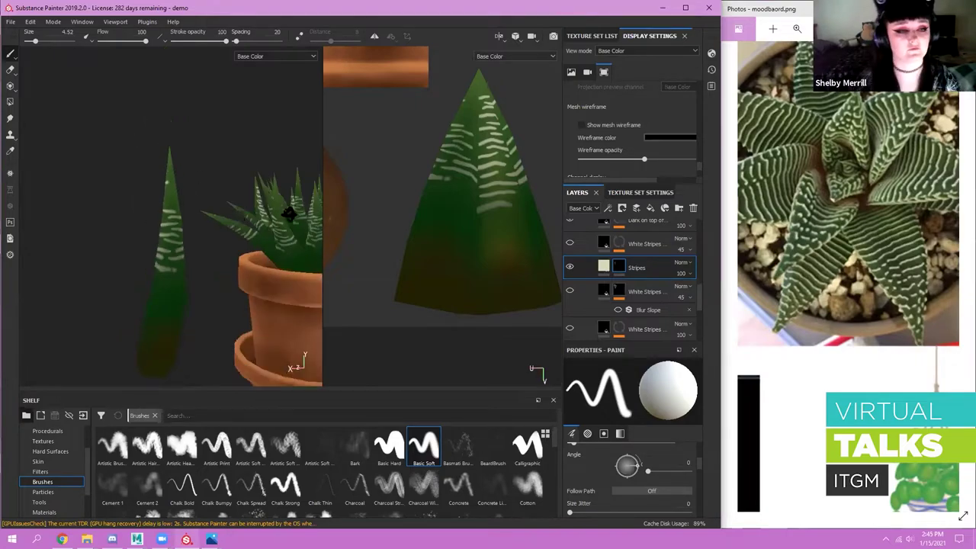
- Add a filter to the Stripes layer's mask and set it to Warp
left_click_drag(290, 213, 191, 246, "alt")
middle_click_drag(182, 267, 188, 235, "alt")
right_click_drag(229, 246, 211, 279, "alt")
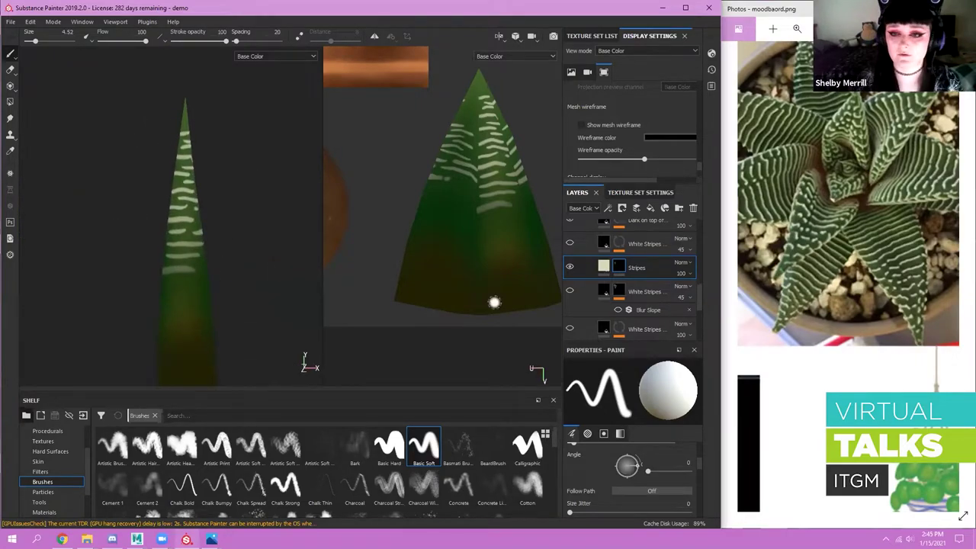
right_click(619, 266)
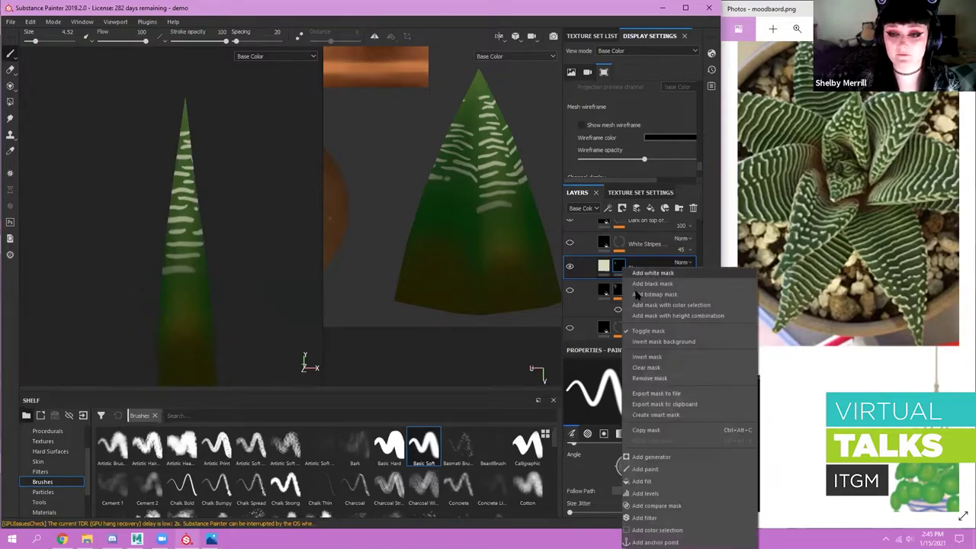
left_click(666, 519)
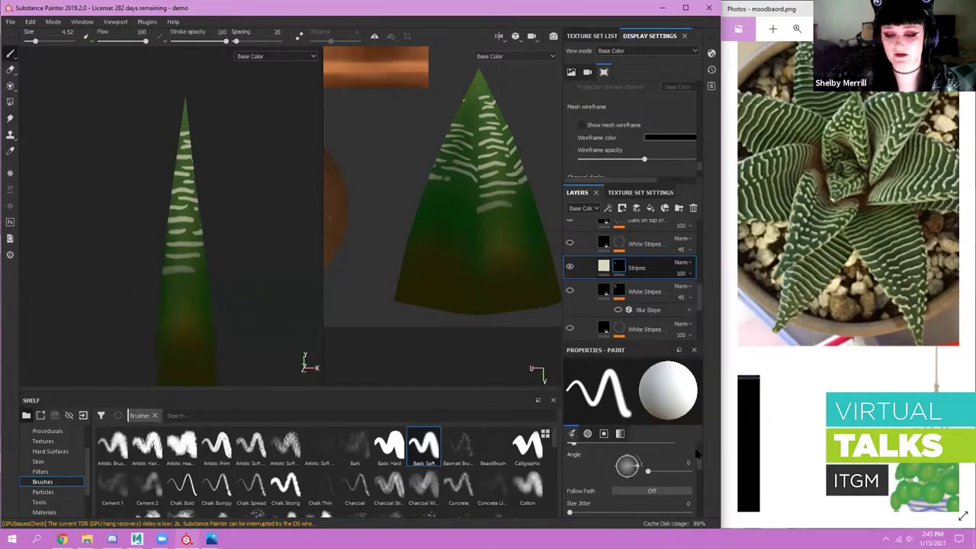
left_click(652, 390)
left_click(653, 390)
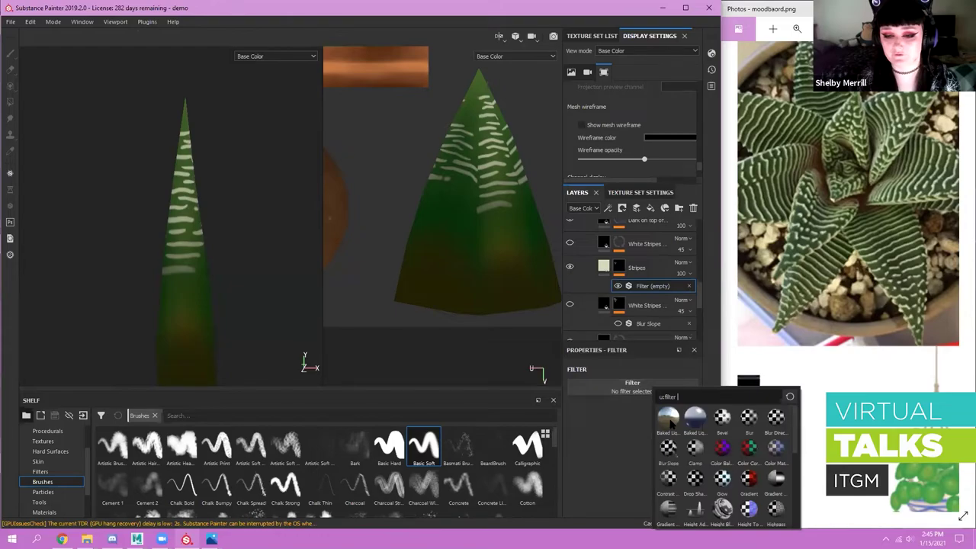
scroll(713, 473, "down", 10)
left_click(721, 496)
- Set the Warp intensity to 14.9 and examine the distorted stripes up close in both views
right_click_drag(214, 217, 536, 387, "alt")
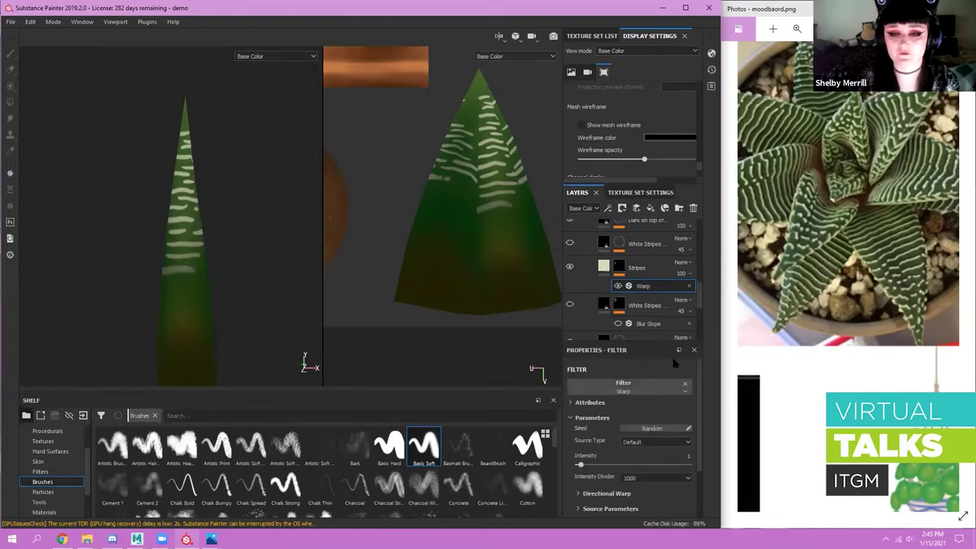
scroll(613, 467, "down", 2)
scroll(585, 469, "up", 2)
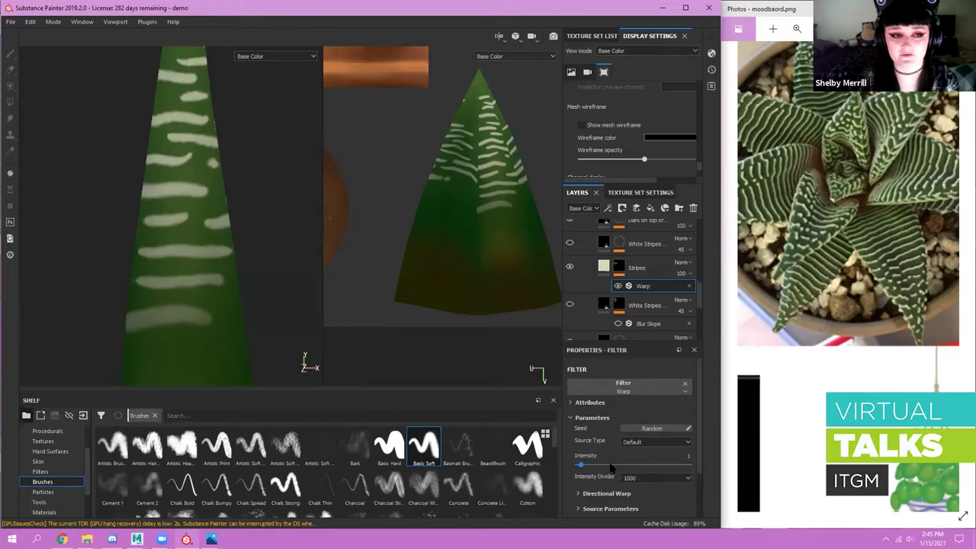
left_click_drag(610, 465, 630, 465)
right_click_drag(429, 126, 477, 228, "alt")
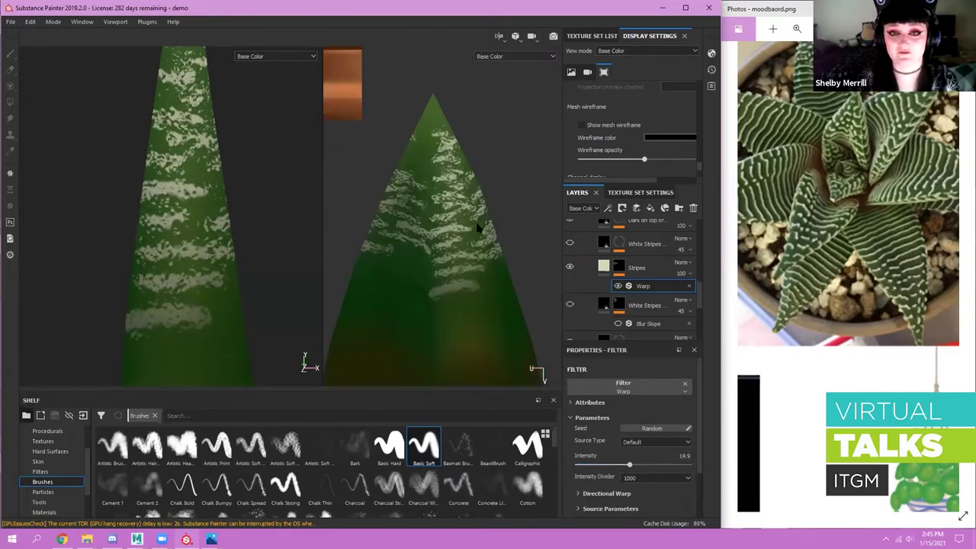
middle_click_drag(503, 292, 494, 219, "alt")
right_click_drag(495, 219, 534, 282, "alt")
scroll(646, 456, "down", 2)
scroll(645, 456, "up", 2)
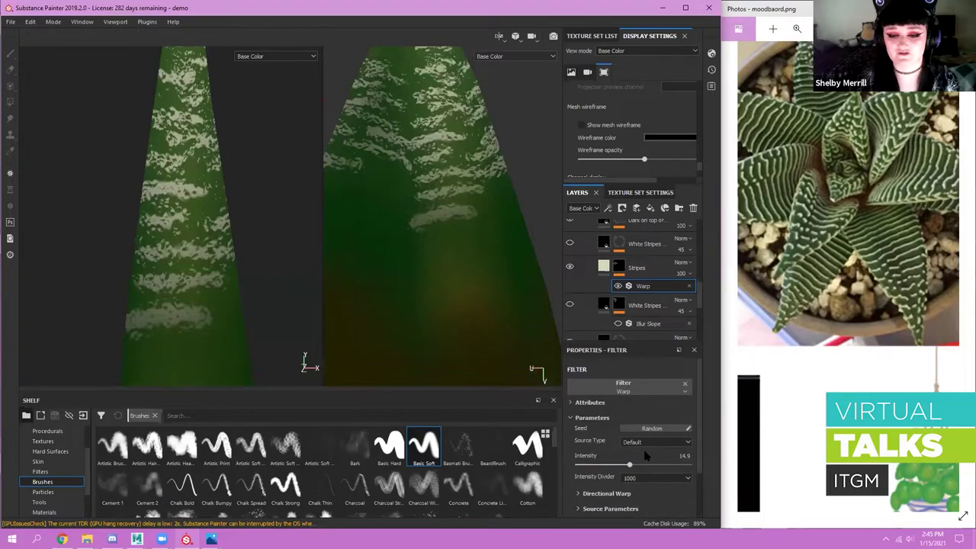
right_click_drag(195, 279, 190, 257, "alt")
middle_click_drag(237, 272, 241, 282, "alt")
right_click_drag(227, 286, 262, 283, "alt")
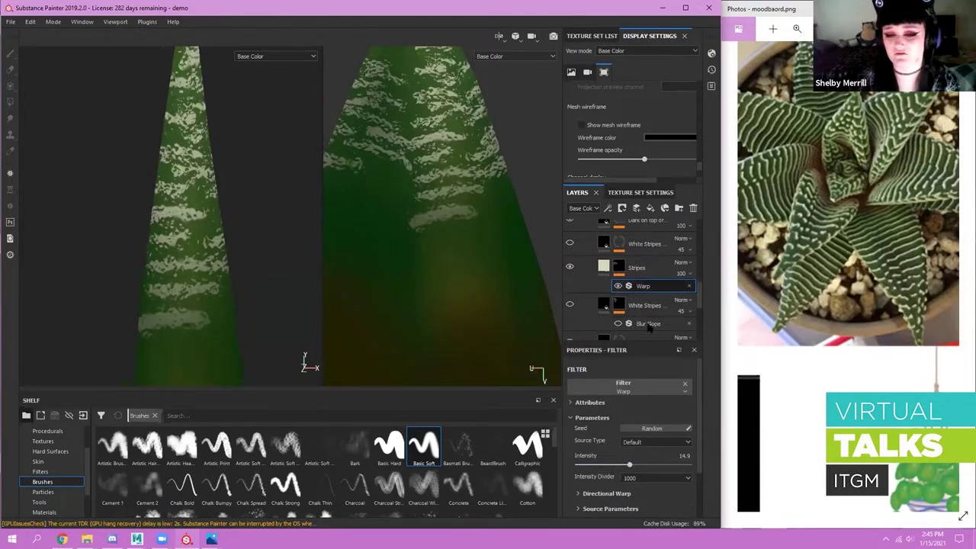
- Try the Bevel filter in place of Warp and bring its distance to a small negative value
left_click(636, 391)
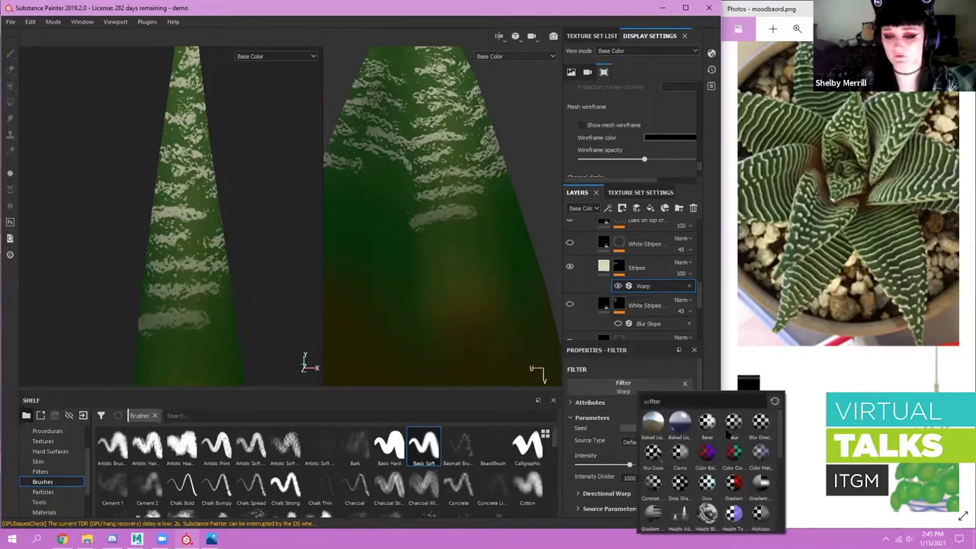
left_click(706, 425)
left_click_drag(646, 451, 619, 453)
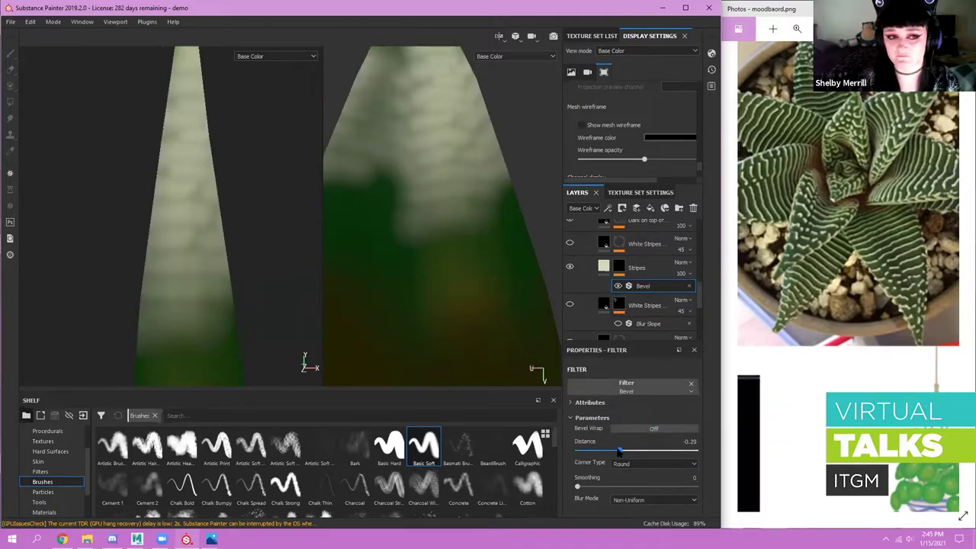
- Replace the Bevel filter on the Stripes mask with Blur Slope
left_click(643, 387)
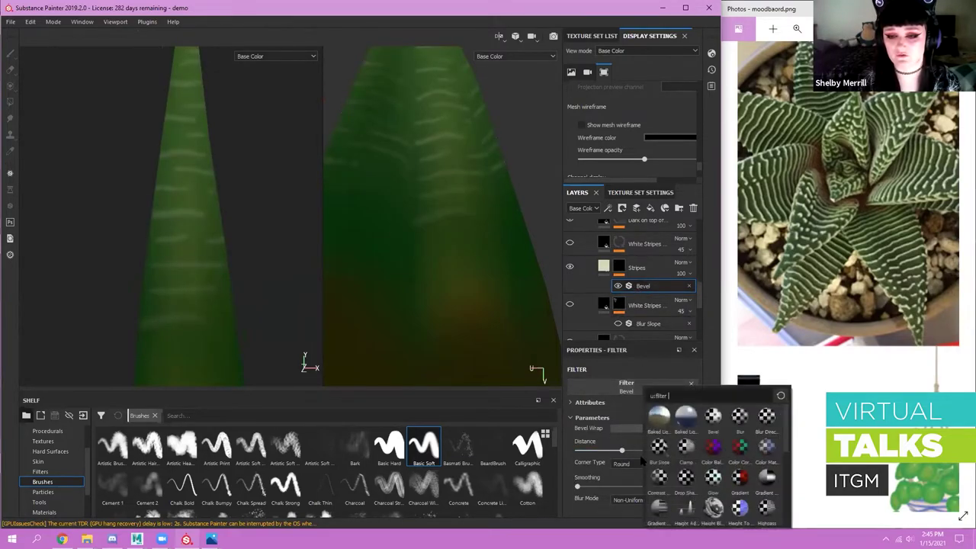
left_click(659, 450)
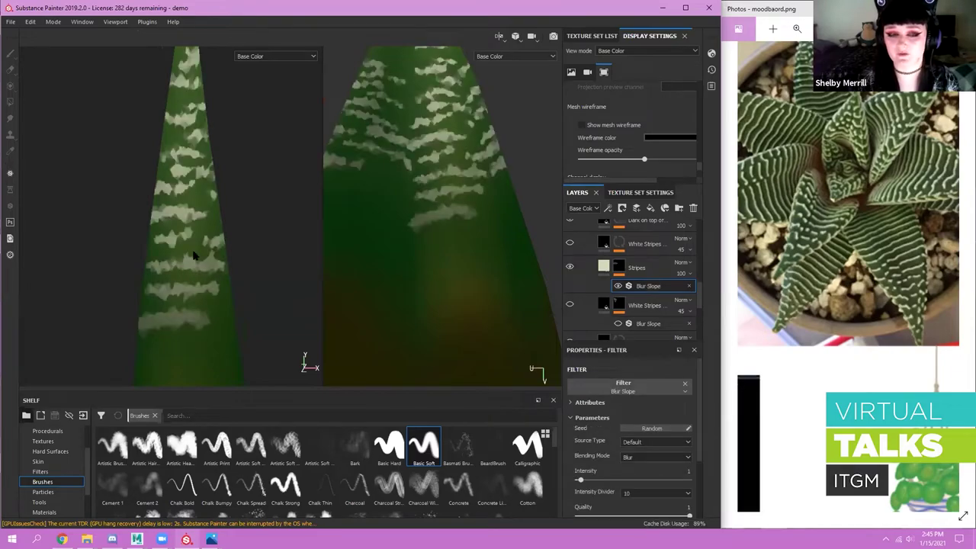
- Examine the roughened stripe edges on the potted succulent's leaves and on the leaf's UV shell
right_click_drag(83, 189, 118, 239, "alt")
middle_click_drag(76, 242, 184, 265, "alt")
right_click_drag(184, 264, 93, 244, "alt")
left_click_drag(91, 243, 96, 209, "alt")
middle_click_drag(96, 209, 170, 174, "alt")
right_click_drag(170, 174, 136, 227, "alt")
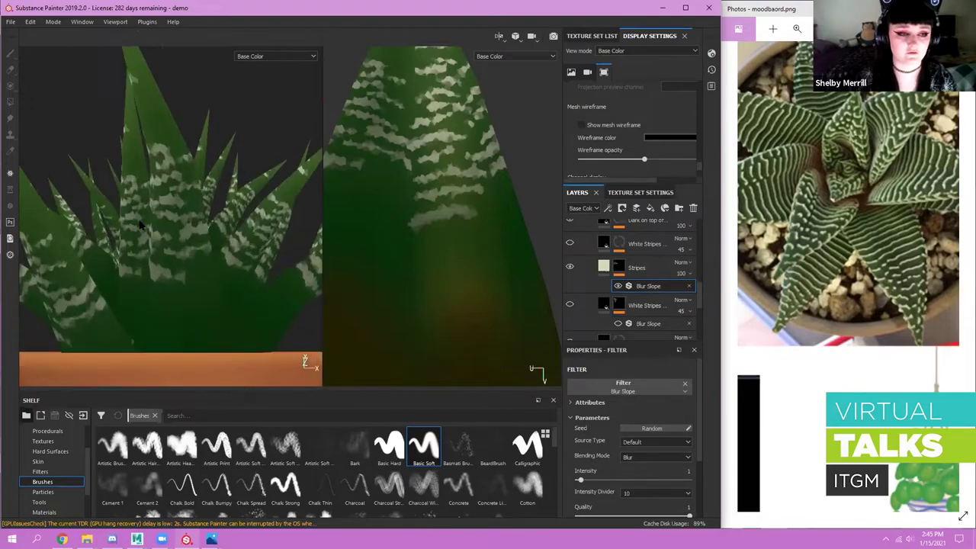
scroll(457, 225, "up", 3)
middle_click_drag(432, 184, 391, 243, "alt")
right_click_drag(390, 243, 429, 219, "alt")
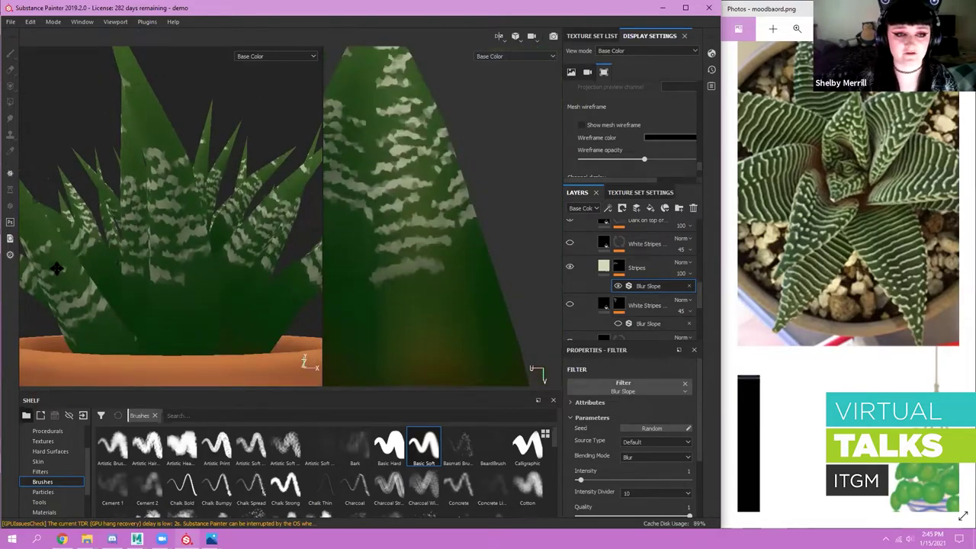
- Return to the single separate leaf and set the Blur Slope intensity to 1.61
right_click_drag(56, 268, 178, 246, "alt")
left_click_drag(178, 246, 186, 231, "alt")
right_click_drag(186, 231, 246, 224, "alt")
middle_click_drag(247, 224, 106, 174, "alt")
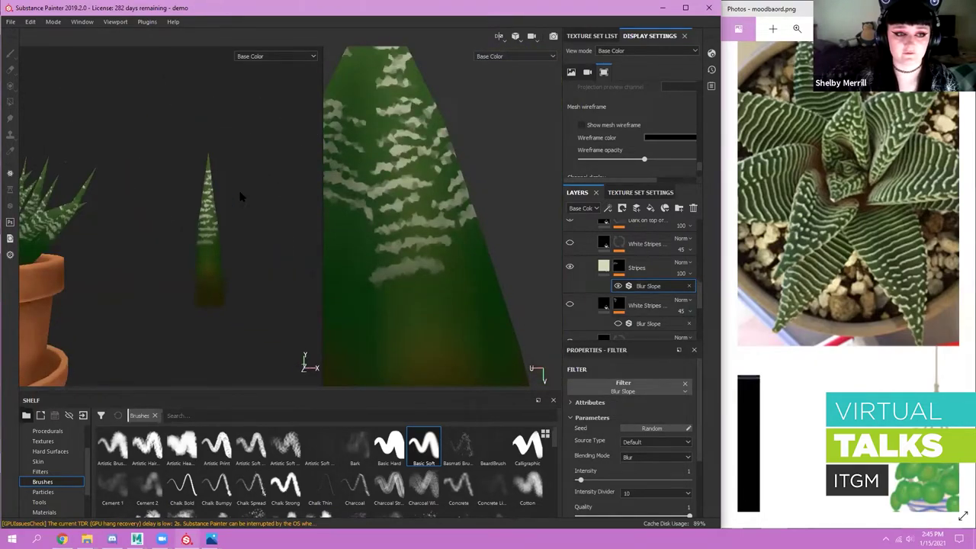
scroll(238, 200, "up", 4)
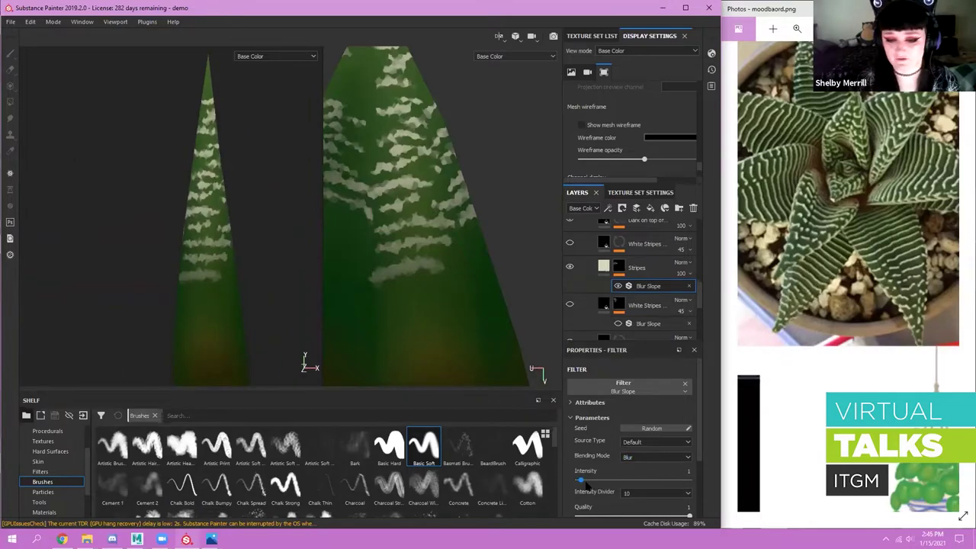
mouse_move(599, 486)
left_mouse_down()
mouse_move(639, 485)
mouse_move(583, 481)
left_mouse_up()
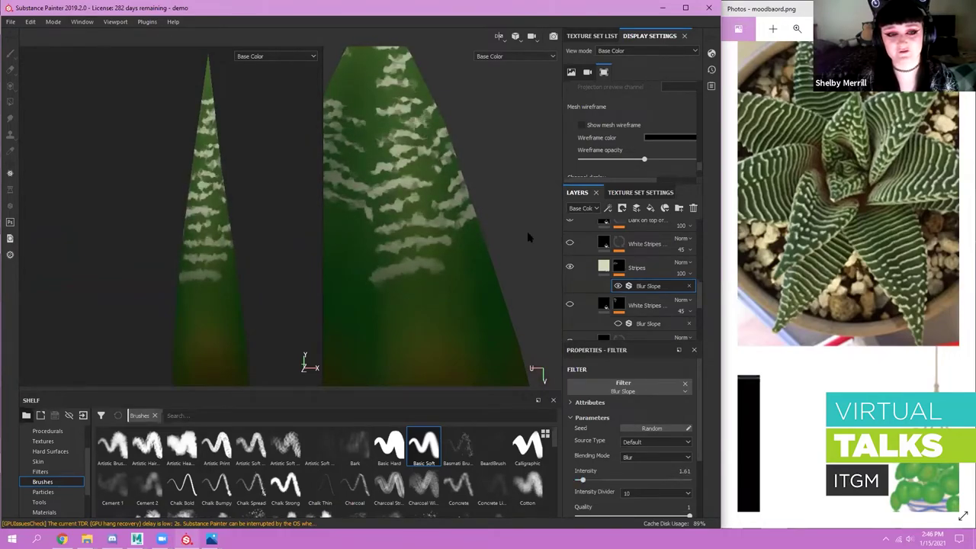
- Hide the demonstration Stripes layer and show the three finished White Stripes layers on the succulent
left_click(568, 267)
left_click(570, 246)
left_click(570, 303)
scroll(577, 299, "down", 2)
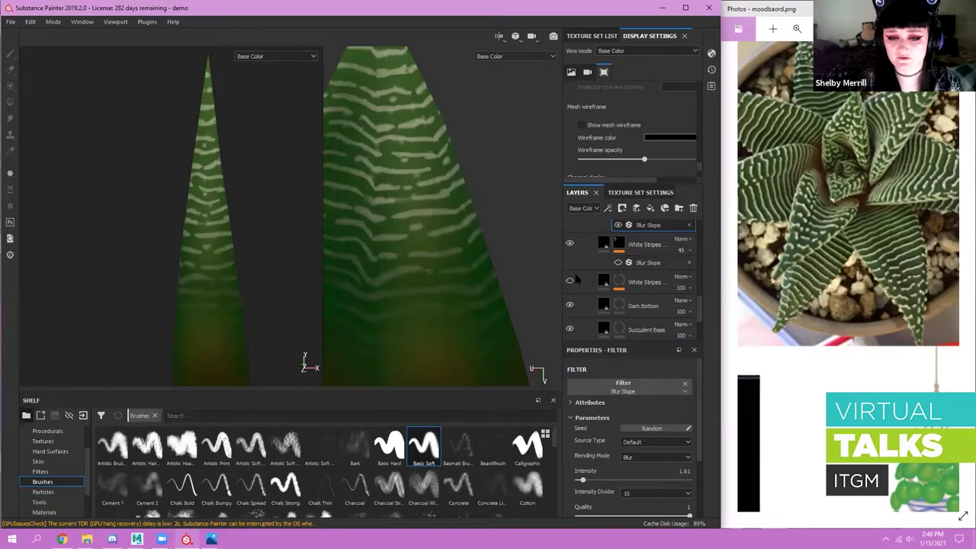
left_click(572, 280)
- Delete the Stripes layer, enable Blur Slope on the White Stripes mask below it, and examine the plant's roughened leaf stripes
scroll(575, 276, "up", 1)
left_click(619, 237)
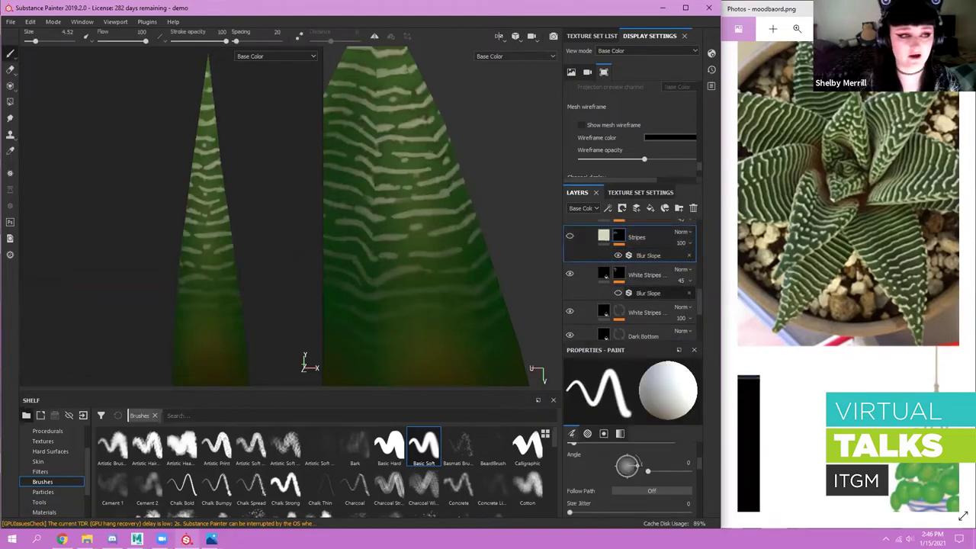
key("Delete")
left_click(618, 255)
scroll(144, 202, "down", 3)
middle_click_drag(144, 202, 190, 209, "alt")
middle_click_drag(114, 203, 274, 200, "alt")
scroll(164, 200, "up", 3)
left_click_drag(275, 201, 305, 193, "alt")
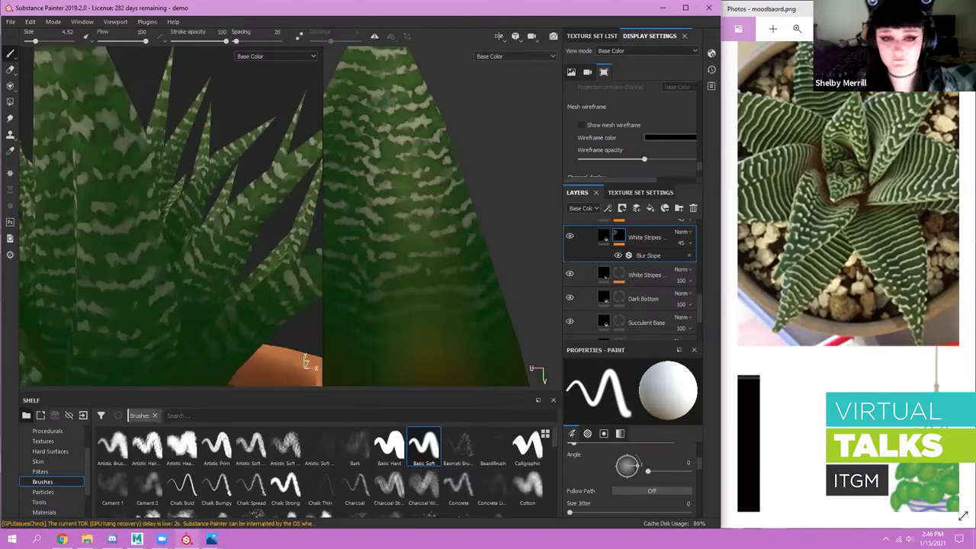
middle_click_drag(214, 201, 299, 201, "alt")
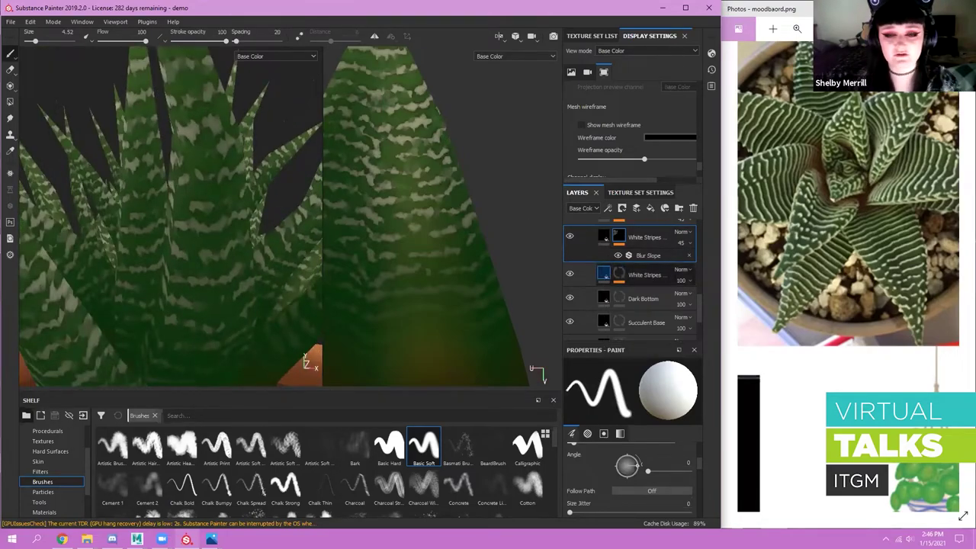
- Compare the fill colors of the light and dark White Stripes layers
left_click(604, 274)
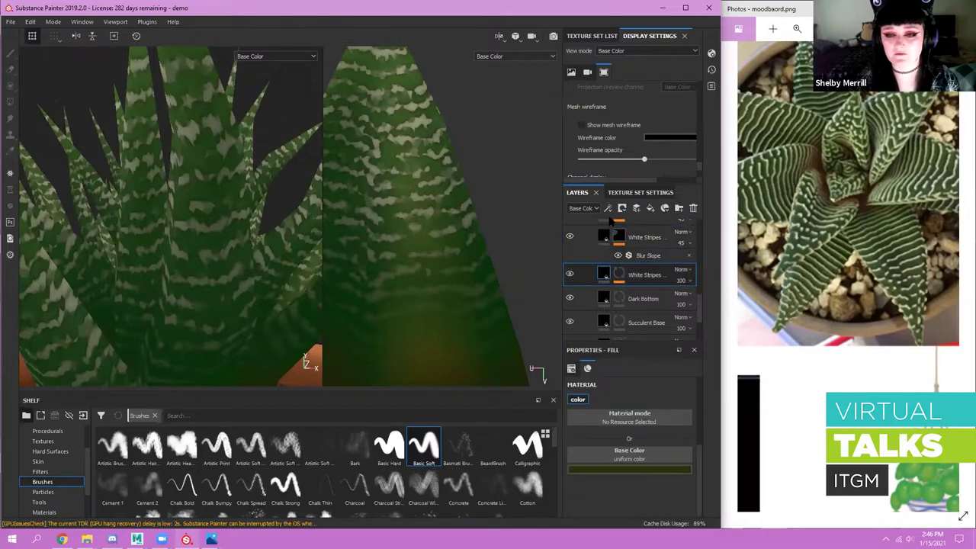
left_click(620, 244)
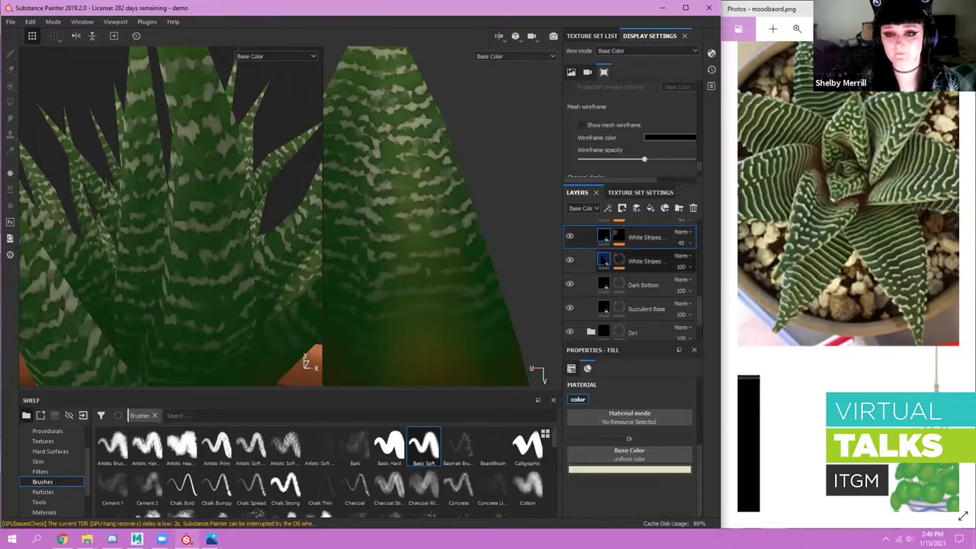
left_click(604, 261)
left_click(604, 242)
- Hide the dark White Stripes layer, duplicate the light one, place the copy beneath it and recolor it dark olive green
left_click(569, 262)
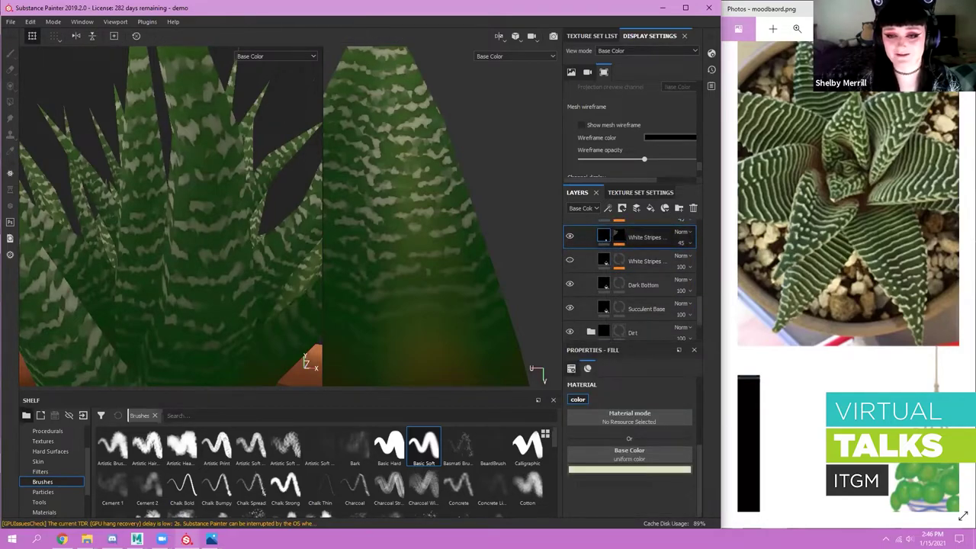
key("ctrl+d")
left_click_drag(655, 234, 670, 273)
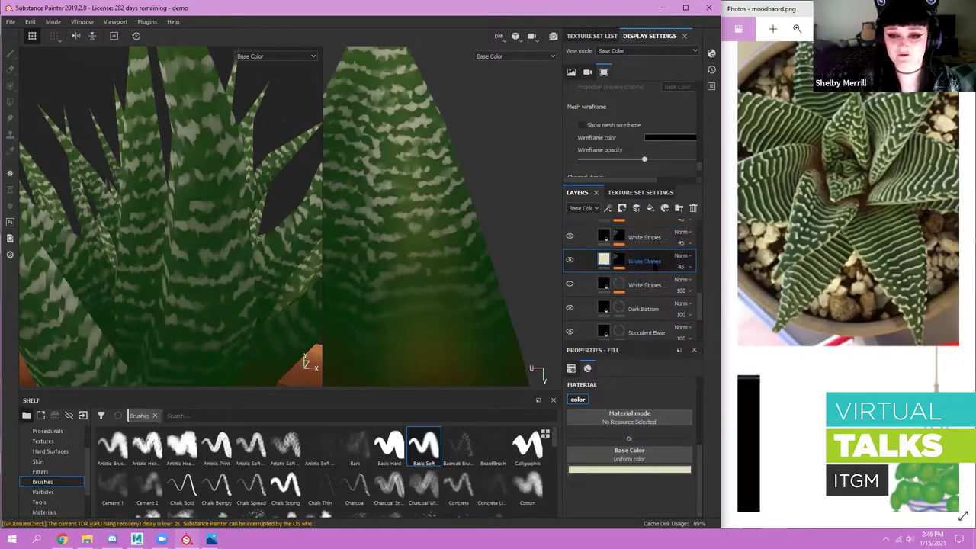
left_click(674, 470)
left_click_drag(763, 433, 732, 434)
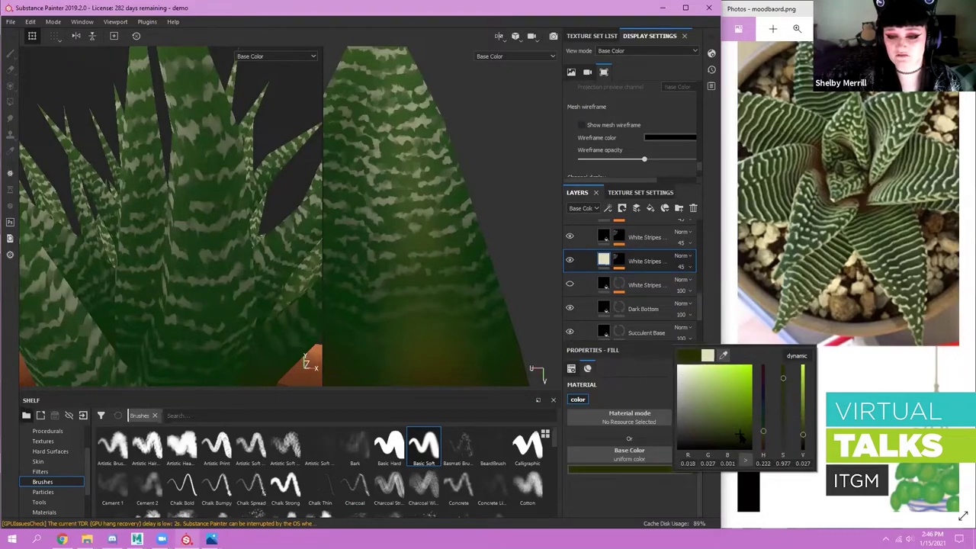
- Add a filter above Blur Slope on the duplicated layer's mask, trying Blur and replacing it with Bevel
left_click(619, 263)
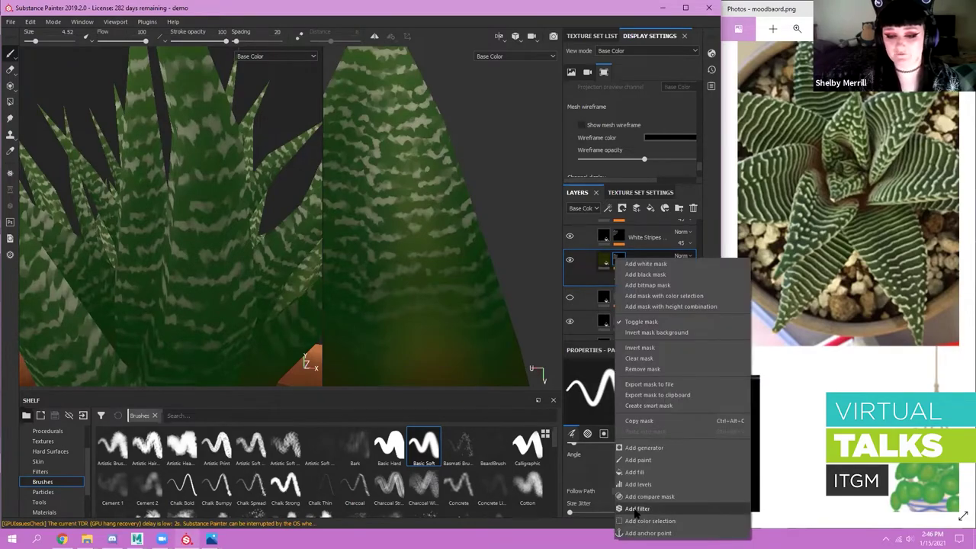
left_click(638, 508)
left_click(638, 387)
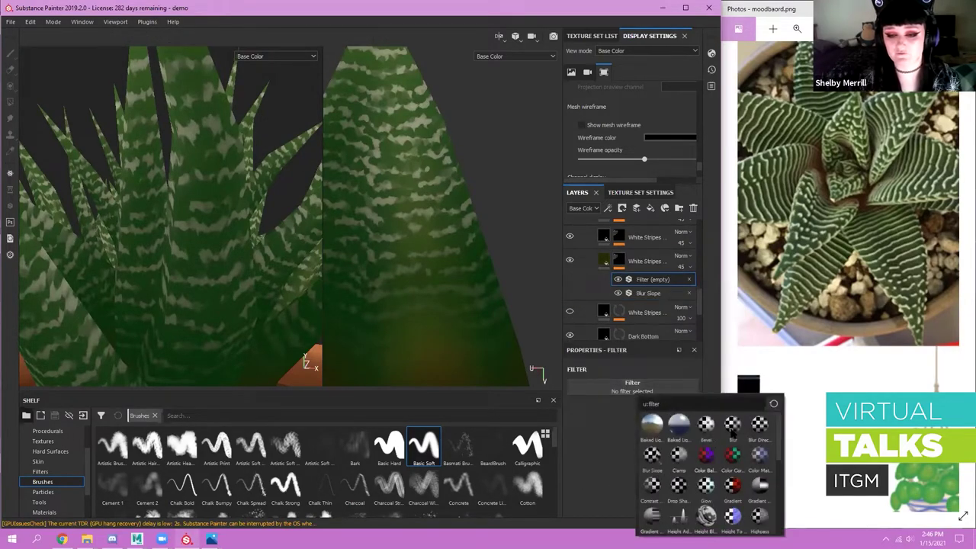
left_click(733, 425)
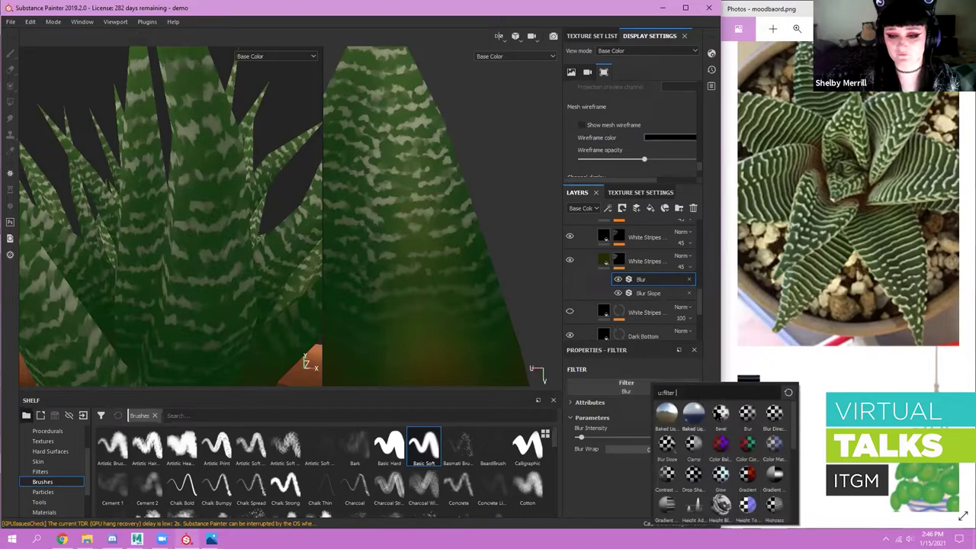
left_click(717, 415)
- Raise the duplicated stripe layer's opacity to 100 and set its Bevel distance to 0.04
left_click_drag(245, 278, 240, 284, "alt")
scroll(240, 288, "down", 1)
mouse_move(631, 451)
left_mouse_down()
mouse_move(585, 453)
mouse_move(665, 452)
mouse_move(639, 451)
left_mouse_up()
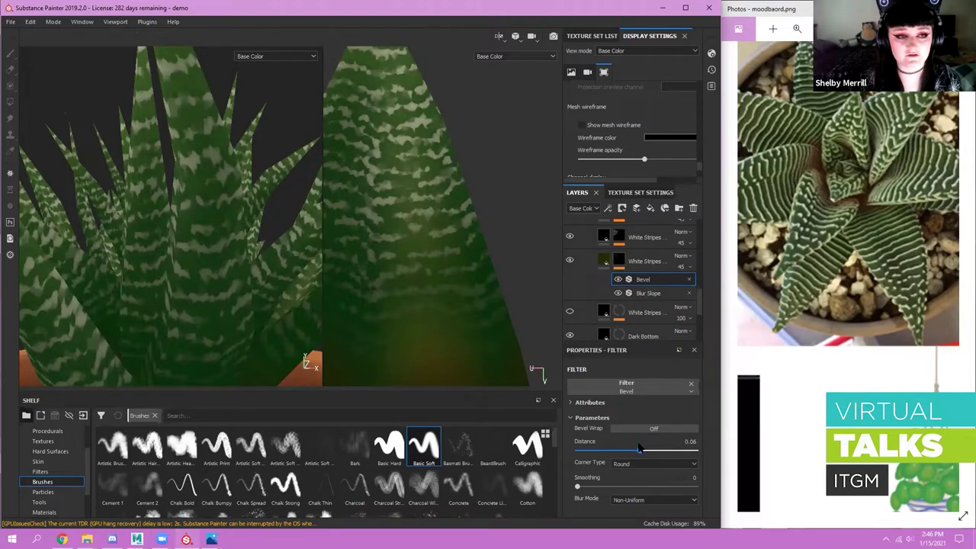
left_click(691, 267)
left_click_drag(696, 286, 721, 287)
left_click(364, 243)
left_click_drag(282, 225, 229, 225, "alt")
left_click_drag(640, 452, 639, 455)
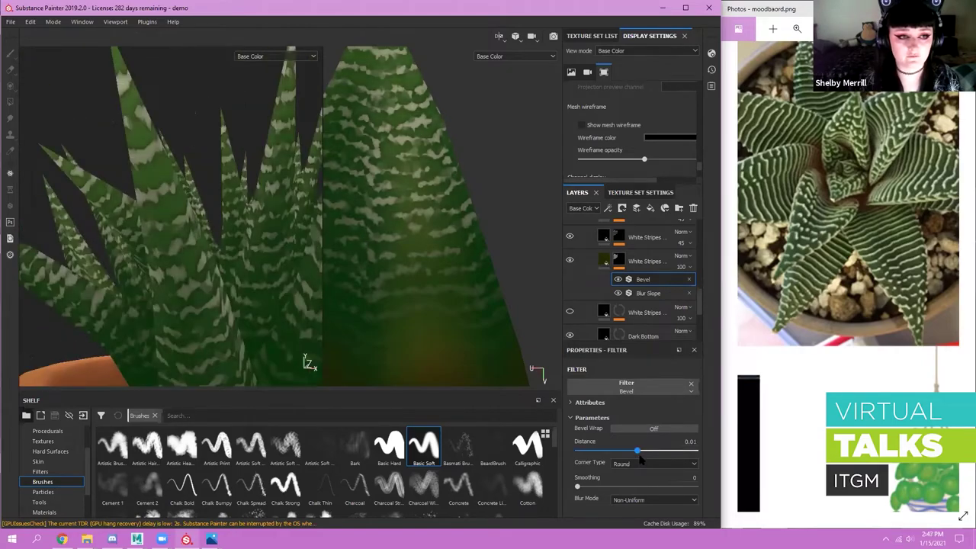
- View the whole plant, delete the duplicated dark stripe layer and show the original dark White Stripes layer again
right_click_drag(314, 373, 211, 240, "alt")
right_click_drag(162, 158, 137, 145, "alt")
left_click_drag(137, 145, 139, 164, "alt")
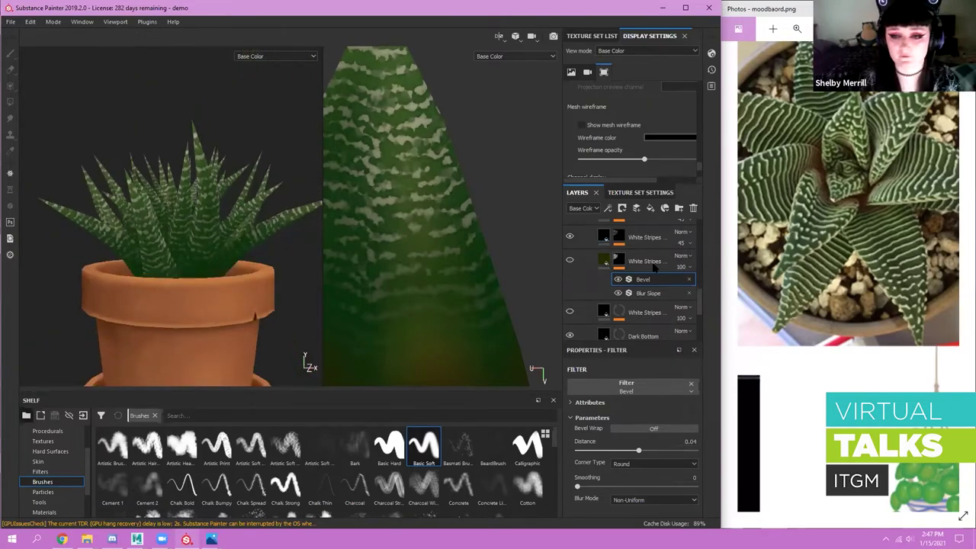
left_click(588, 271)
key("Delete")
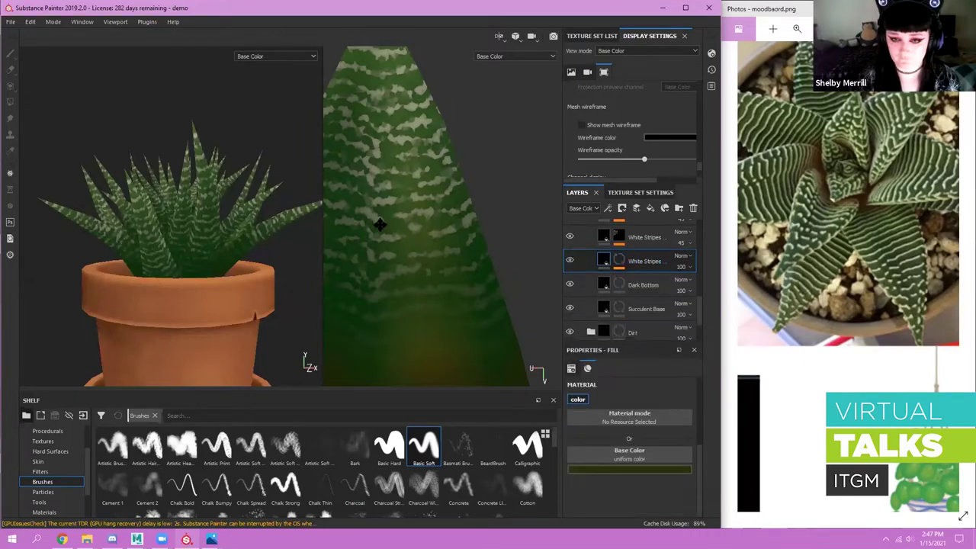
- Collapse the Finished layer group and hide the POt group, comparing the pot with and without it
right_click_drag(195, 214, 186, 177, "alt")
left_click_drag(199, 242, 196, 247, "alt")
scroll(637, 250, "up", 5)
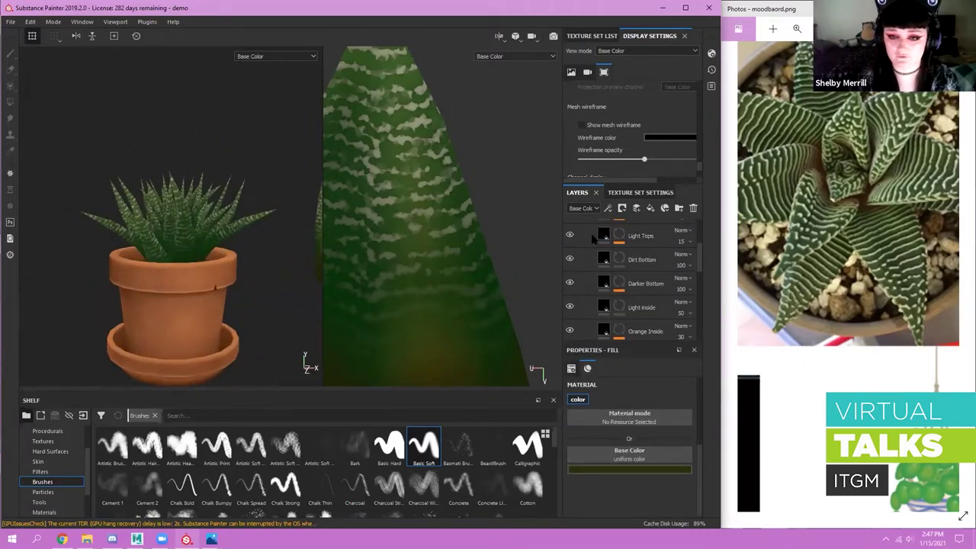
left_click(582, 255)
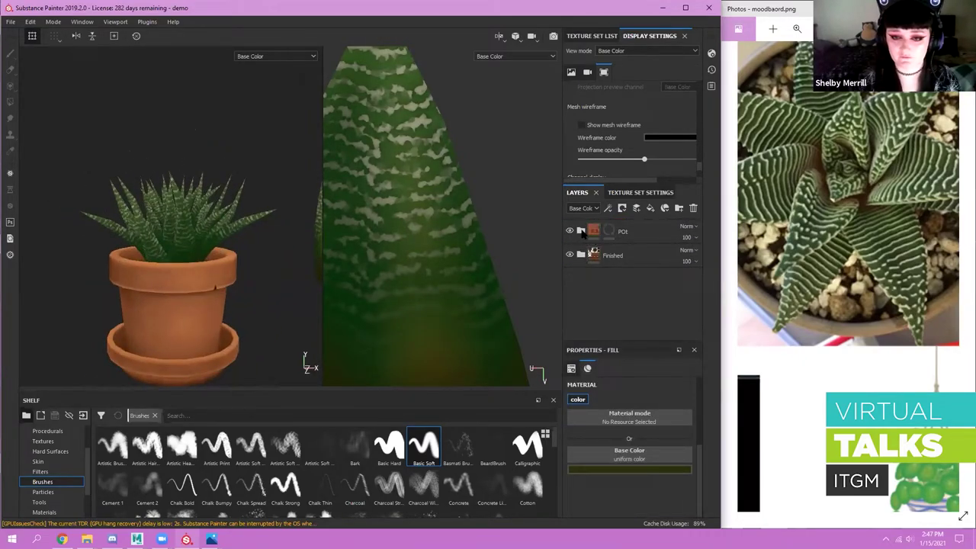
left_click(569, 231)
mouse_move(189, 292)
left_mouse_down("alt")
mouse_move(237, 292)
mouse_move(188, 296)
left_mouse_up("alt")
scroll(171, 232, "down", 2)
left_click_drag(174, 220, 160, 290, "alt")
left_click(569, 232)
left_click(570, 233)
- Examine the finished potted succulent from several sides and beside the separate leaf
middle_click_drag(161, 290, 164, 270, "alt")
left_click_drag(164, 270, 90, 243, "alt")
scroll(221, 294, "up", 5)
scroll(207, 293, "down", 6)
right_click_drag(91, 245, 203, 256, "alt")
middle_click_drag(115, 221, 178, 227, "alt")
left_click_drag(178, 226, 132, 206, "alt")
middle_click_drag(133, 205, 173, 233, "alt")
right_click_drag(181, 264, 156, 263, "alt")
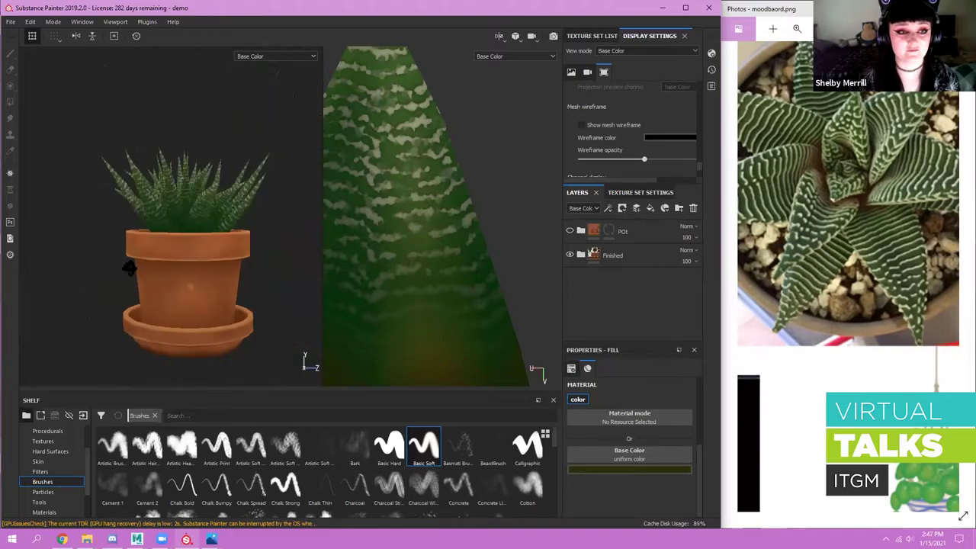
middle_click_drag(233, 250, 184, 244, "alt")
right_click_drag(316, 221, 362, 221, "alt")
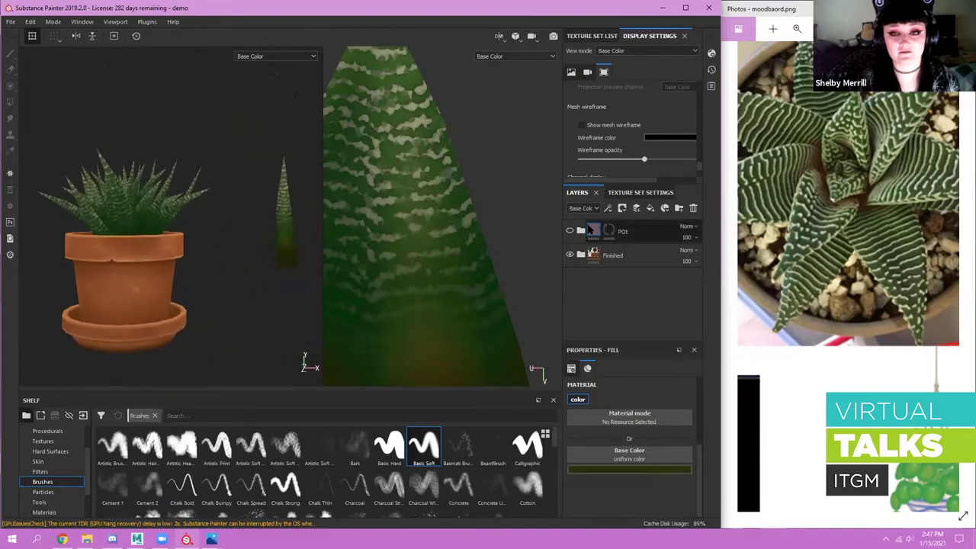
left_click(634, 231)
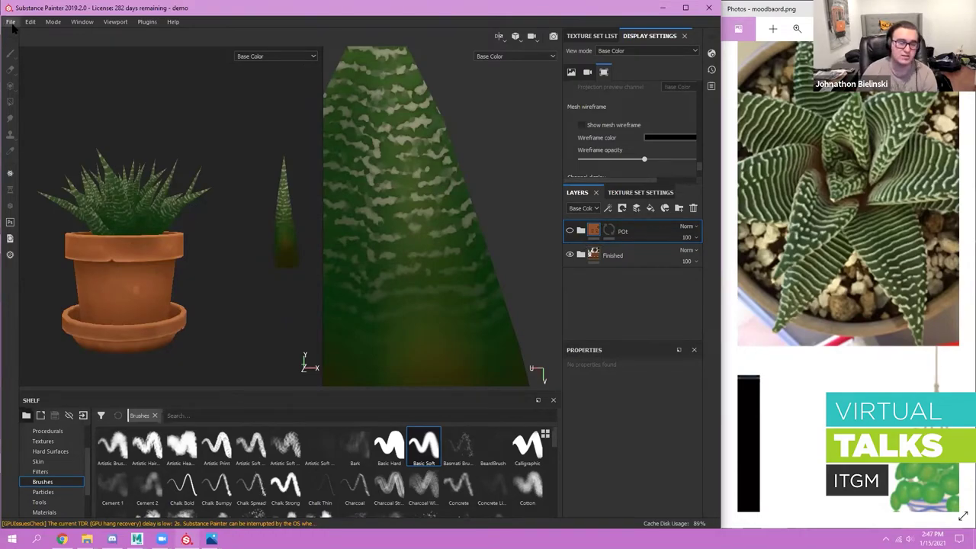
right_click_drag(169, 150, 183, 173, "alt")
middle_click_drag(183, 172, 188, 175, "alt")
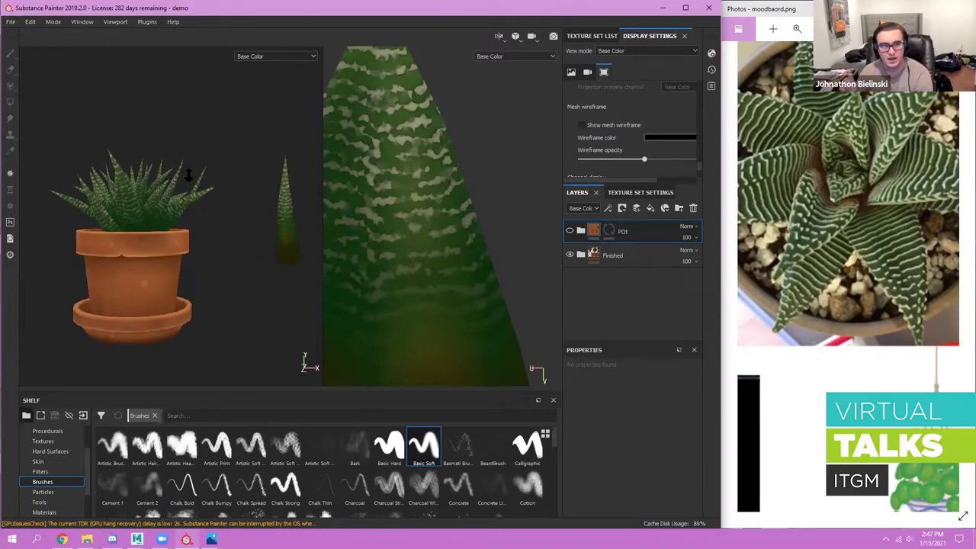
middle_click_drag(243, 203, 241, 208, "alt")
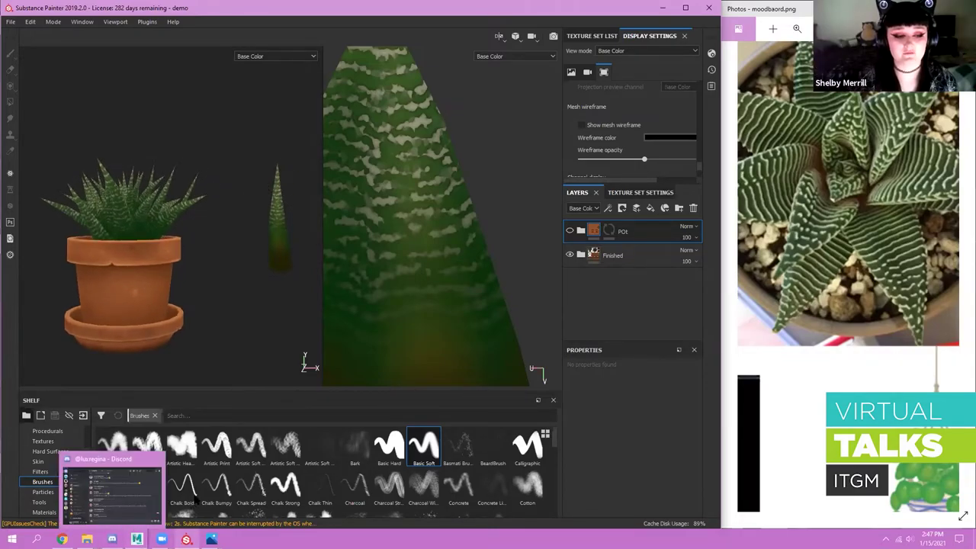
- Switch to Maya and select the pot, saucer and succulent plant together to examine their meshes
left_click(137, 539)
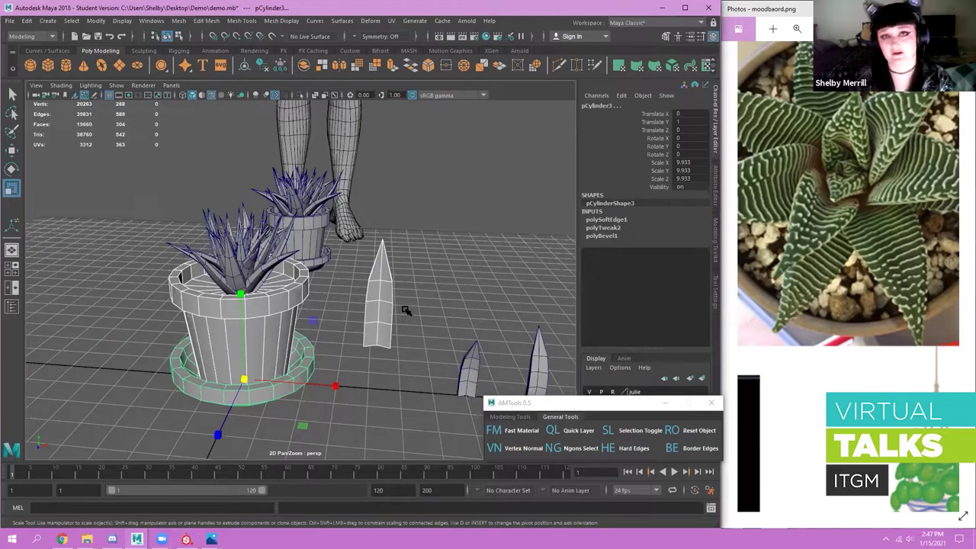
left_click(241, 267, "shift")
left_click_drag(118, 311, 157, 357, "alt")
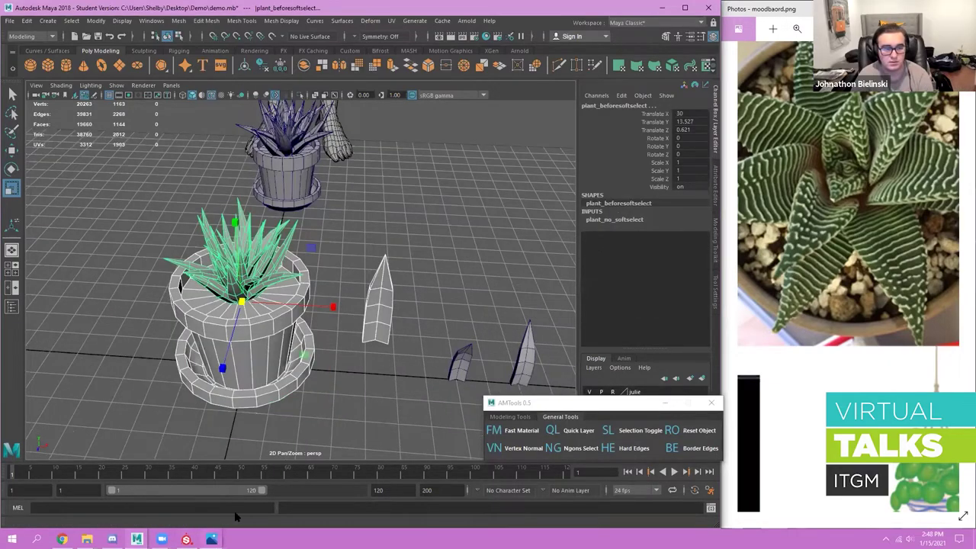
left_click(212, 539)
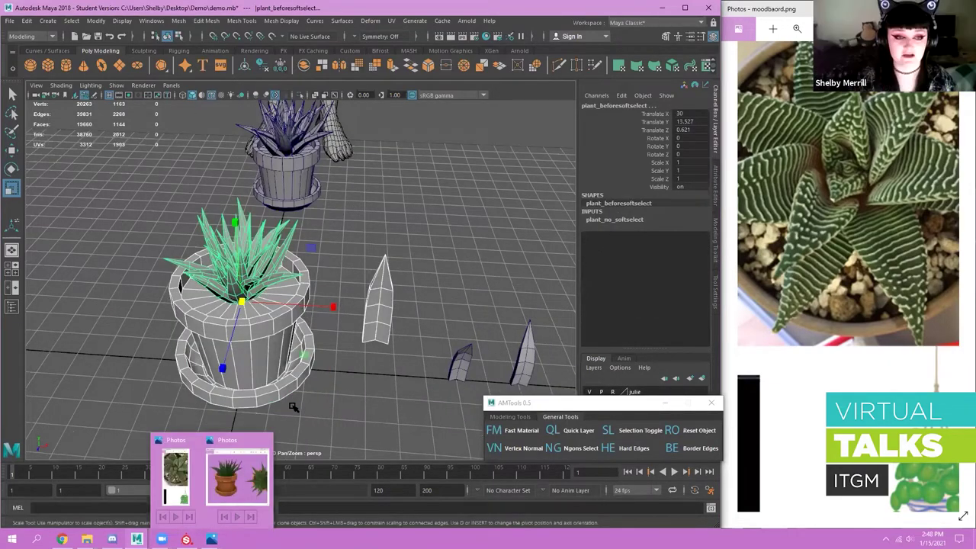
left_click(326, 293)
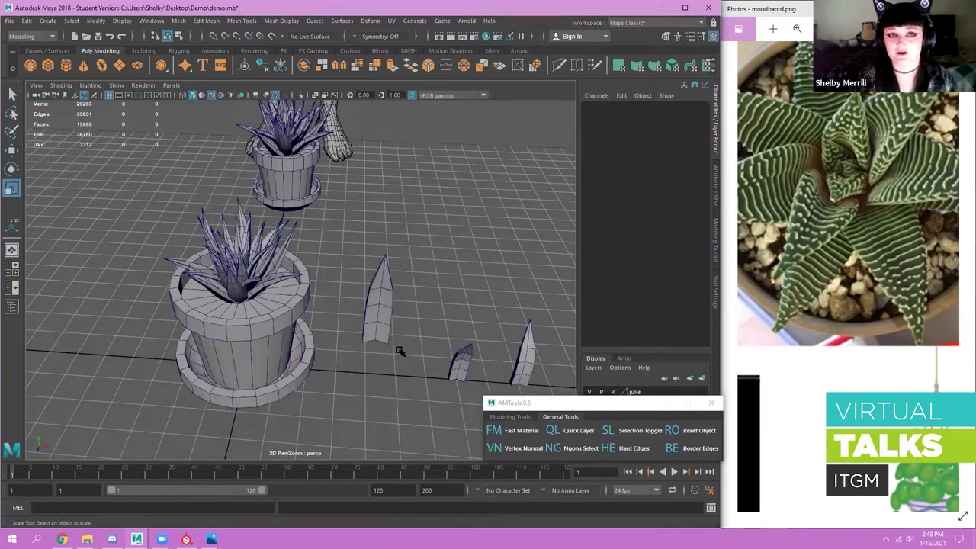
key("ctrl+z")
key("ctrl+z")
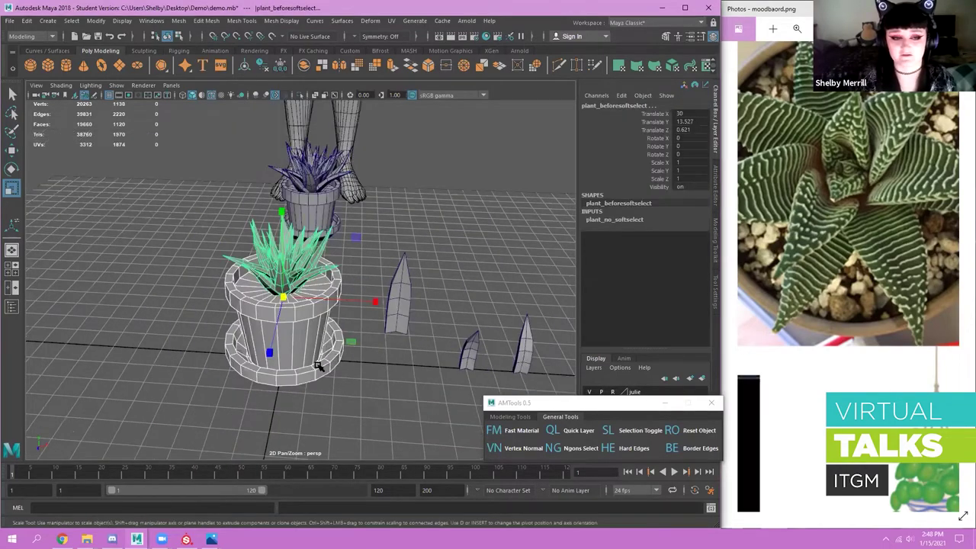
left_click_drag(259, 435, 255, 458, "alt")
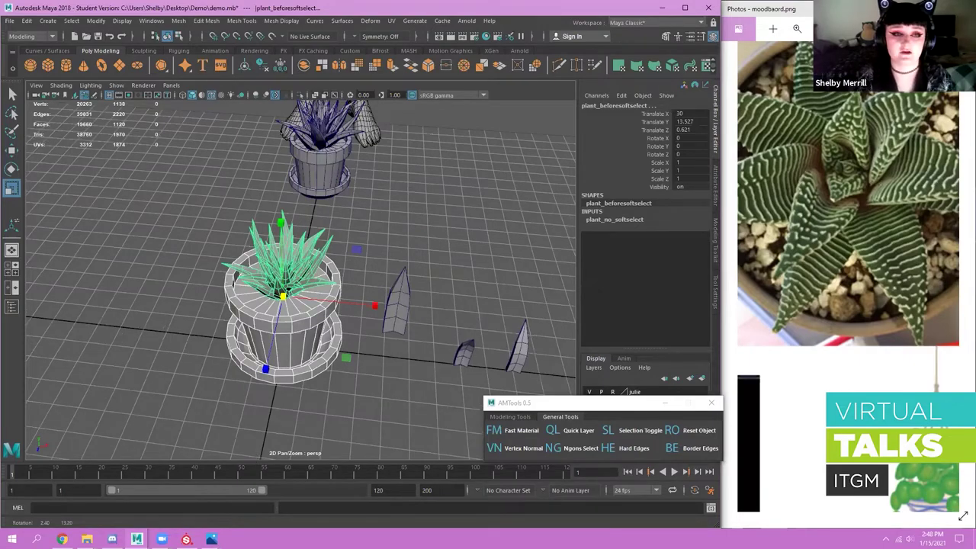
- Return to Substance Painter and examine the complete UV layout of the pot, soil and leaf texture
left_click(187, 539)
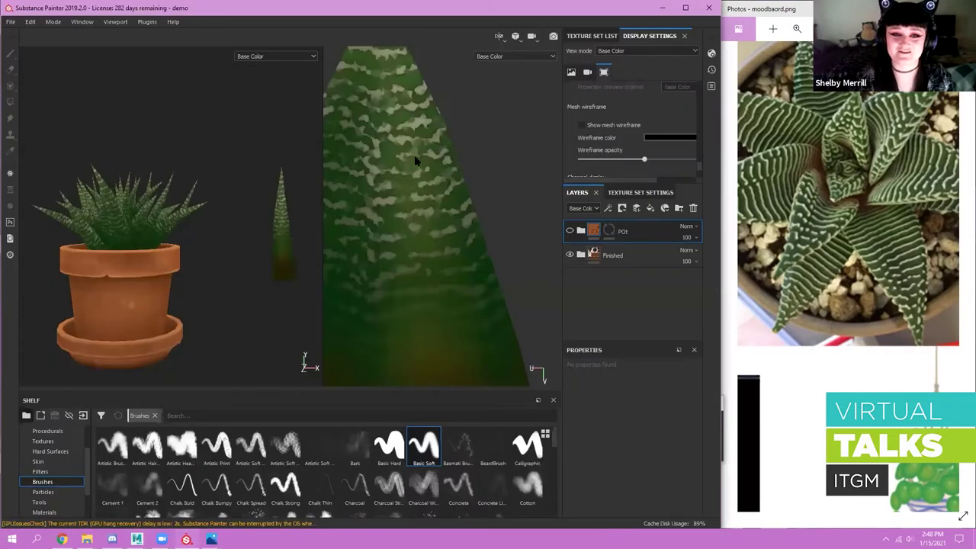
scroll(464, 168, "down", 8)
left_click_drag(503, 179, 404, 166, "alt+shift")
middle_click_drag(442, 196, 404, 213, "alt")
scroll(420, 252, "down", 1)
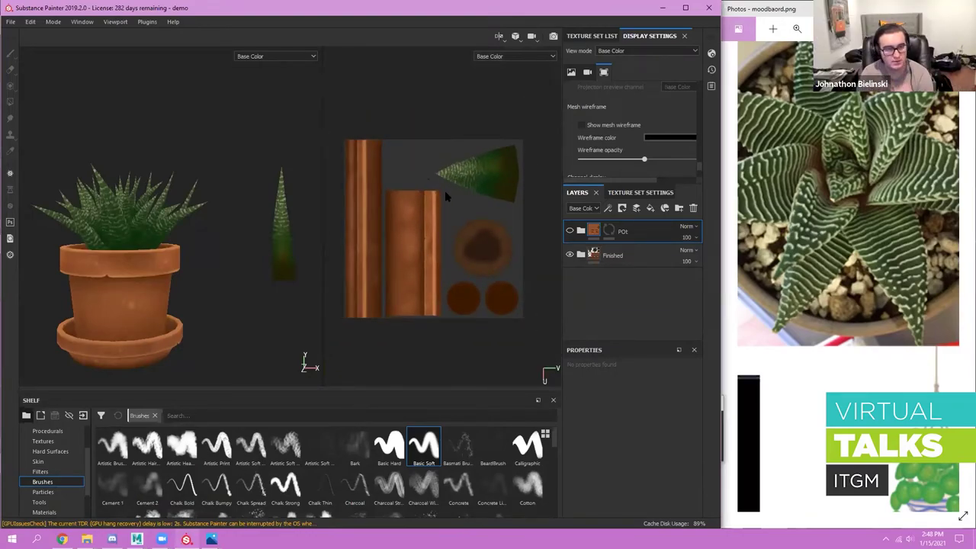
scroll(491, 235, "up", 2)
middle_click_drag(487, 204, 501, 204, "alt")
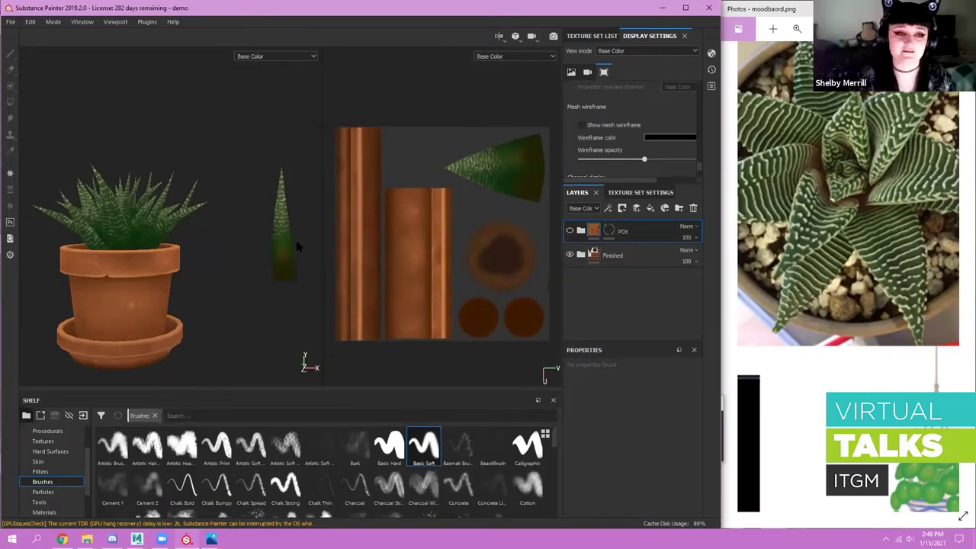
- Open the texture export settings, expand the succulent2 set to review its output maps, and close without exporting
left_click(11, 21)
left_click(31, 201)
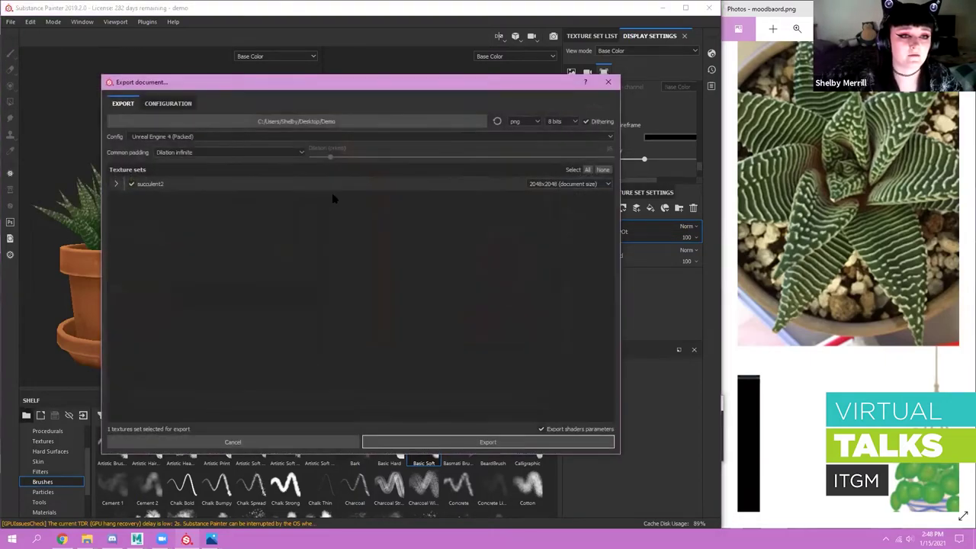
left_click(116, 184)
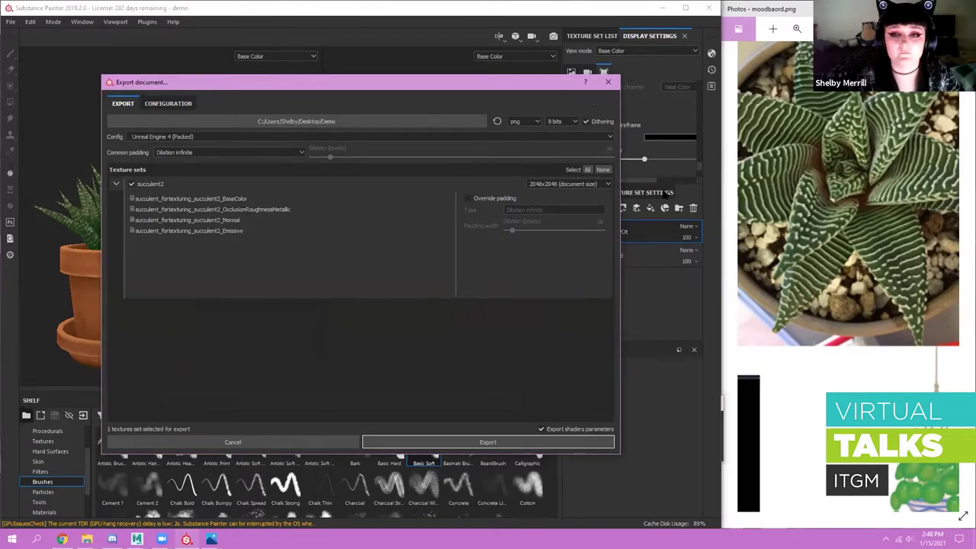
left_click_drag(488, 84, 456, 105)
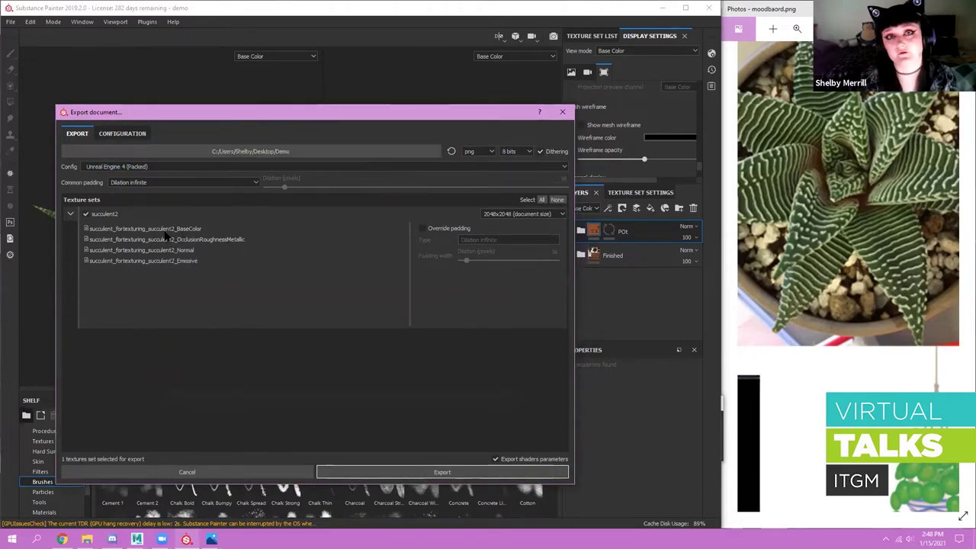
key("Escape")
- Compare the pot's texture with and without the POt group, leaving the group hidden
scroll(258, 215, "down", 2)
left_click_drag(258, 216, 256, 226, "alt")
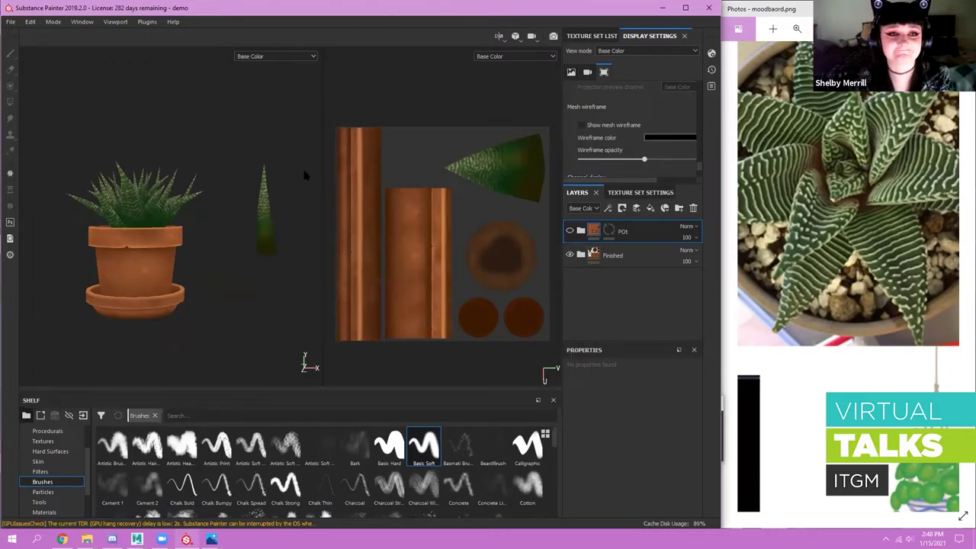
scroll(256, 224, "up", 3)
scroll(255, 223, "down", 3)
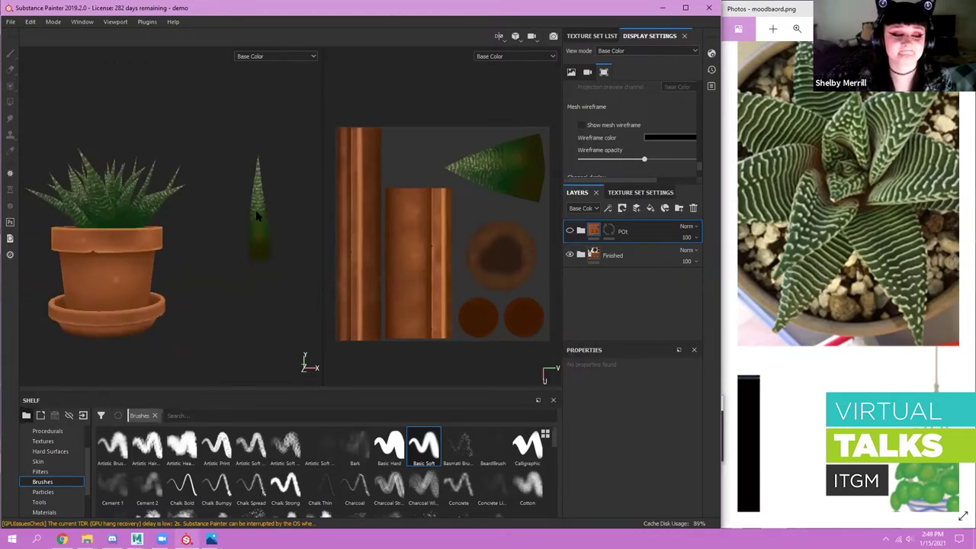
middle_click_drag(236, 211, 260, 208, "alt")
scroll(273, 200, "down", 1)
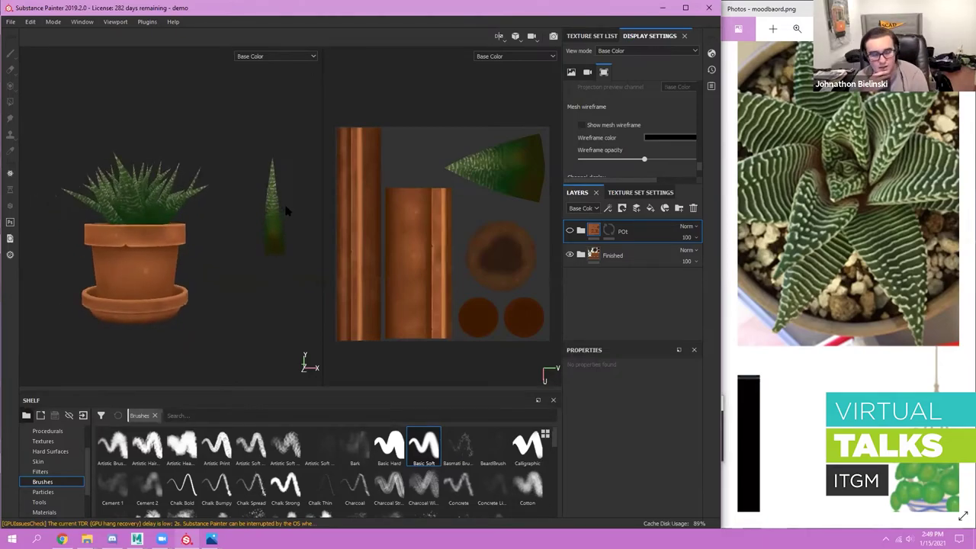
left_click(571, 231)
left_click(571, 231)
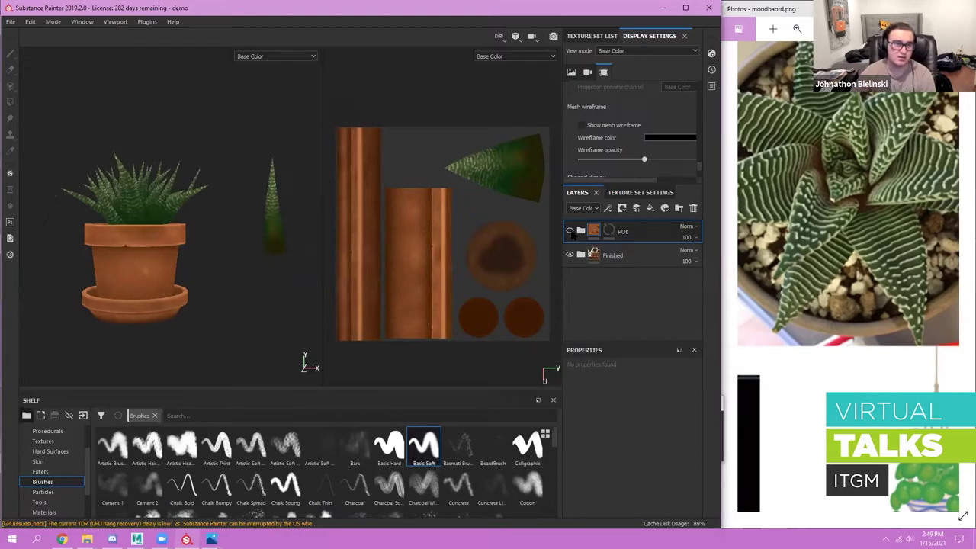
left_click(570, 231)
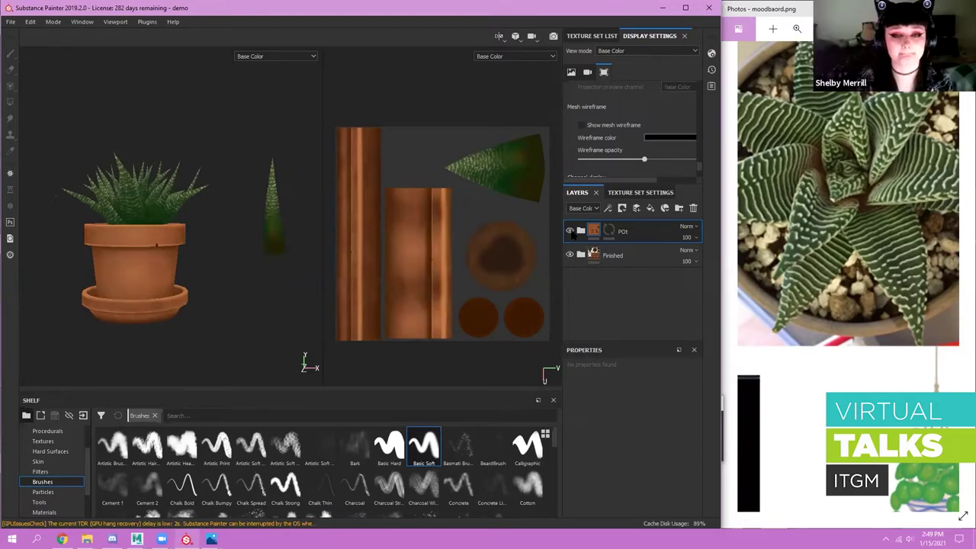
left_click(570, 231)
left_click(570, 231)
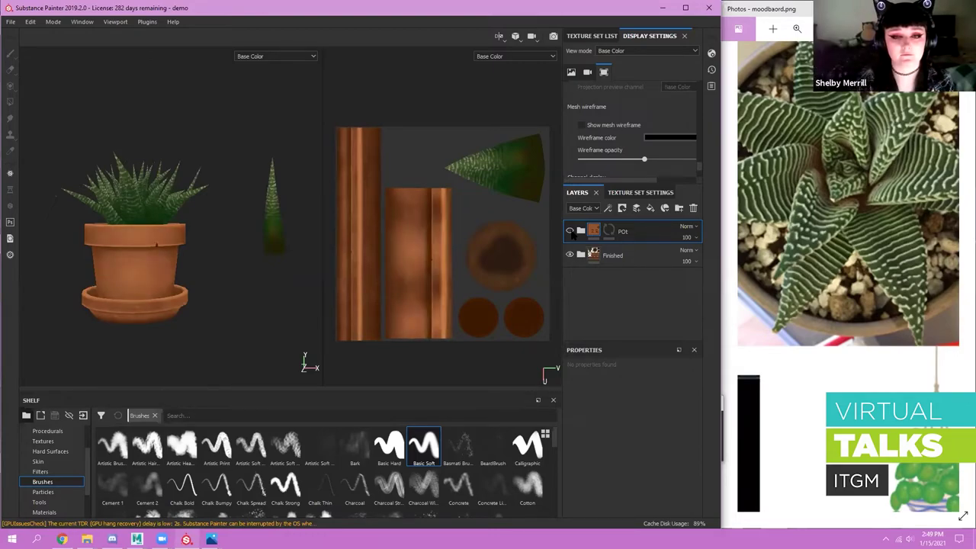
left_click(571, 231)
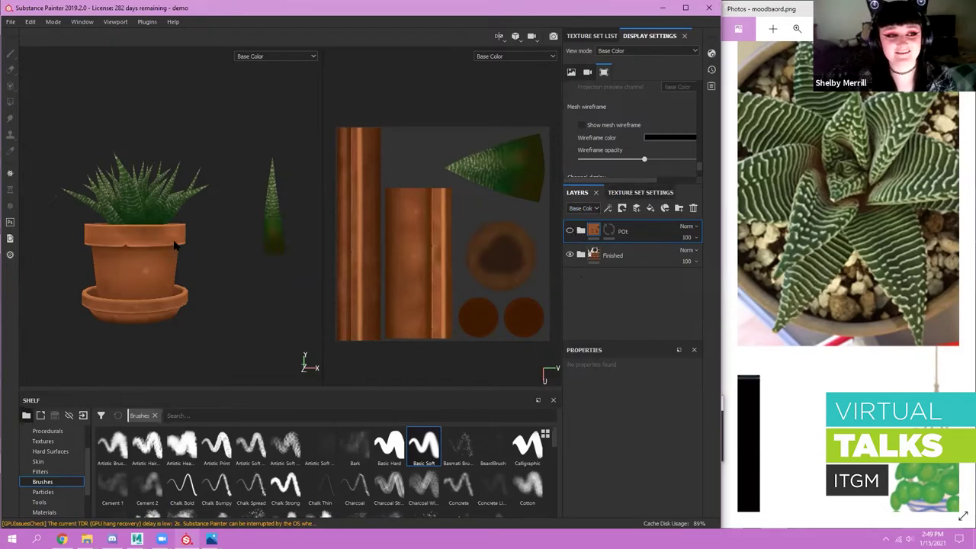
- Examine the striped leaf texture up close in the UV layout alongside the potted plant
scroll(183, 248, "up", 3)
left_click_drag(198, 248, 245, 277, "alt")
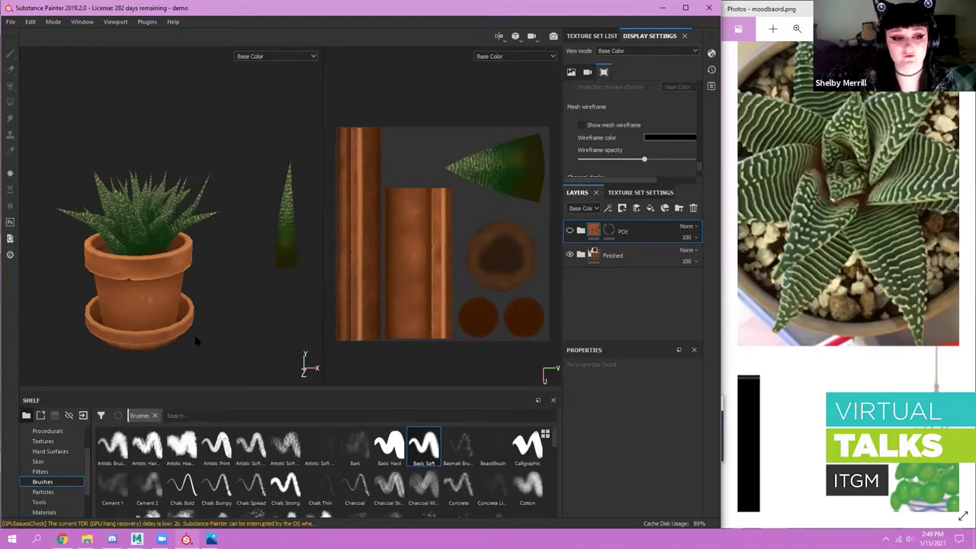
right_click_drag(195, 341, 406, 226, "alt")
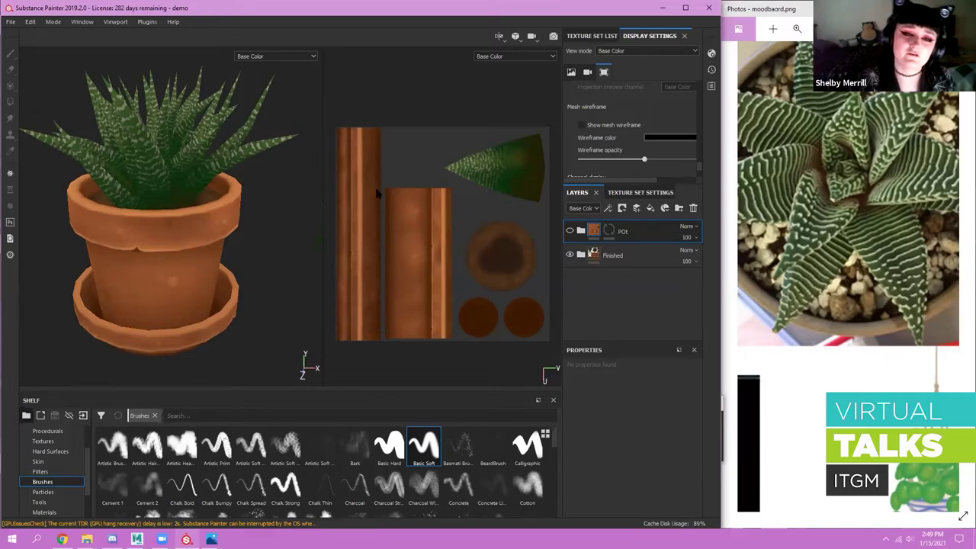
middle_click_drag(212, 162, 189, 225, "alt")
right_click_drag(371, 192, 384, 218, "alt")
middle_click_drag(488, 145, 398, 180, "alt")
left_click_drag(496, 153, 507, 170, "alt")
middle_click_drag(480, 157, 519, 136, "alt")
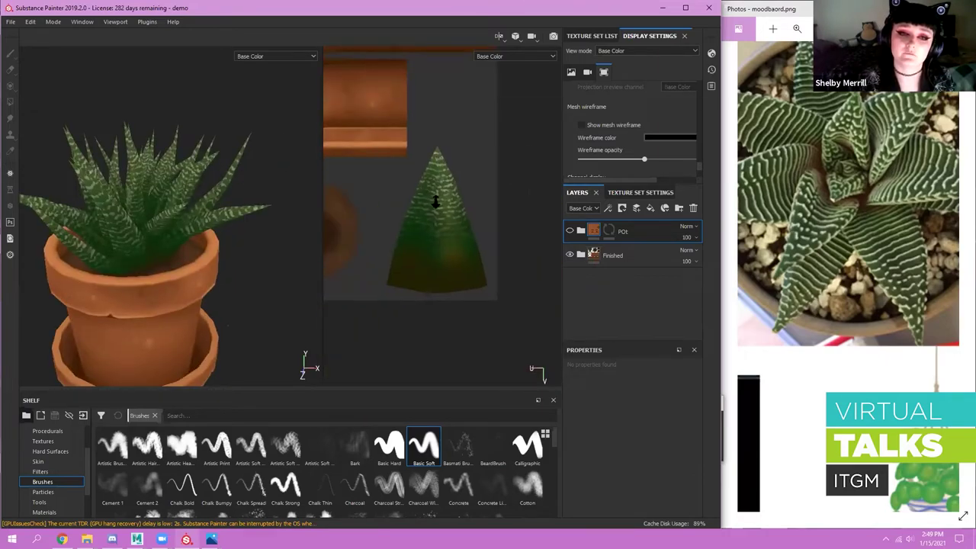
right_click_drag(434, 199, 488, 218, "alt")
middle_click_drag(495, 224, 506, 211, "alt")
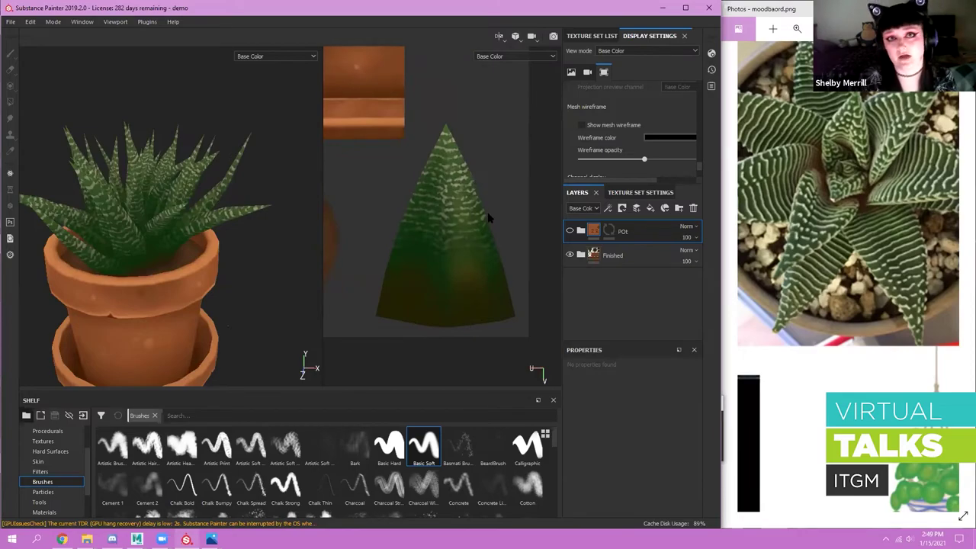
scroll(464, 204, "up", 1)
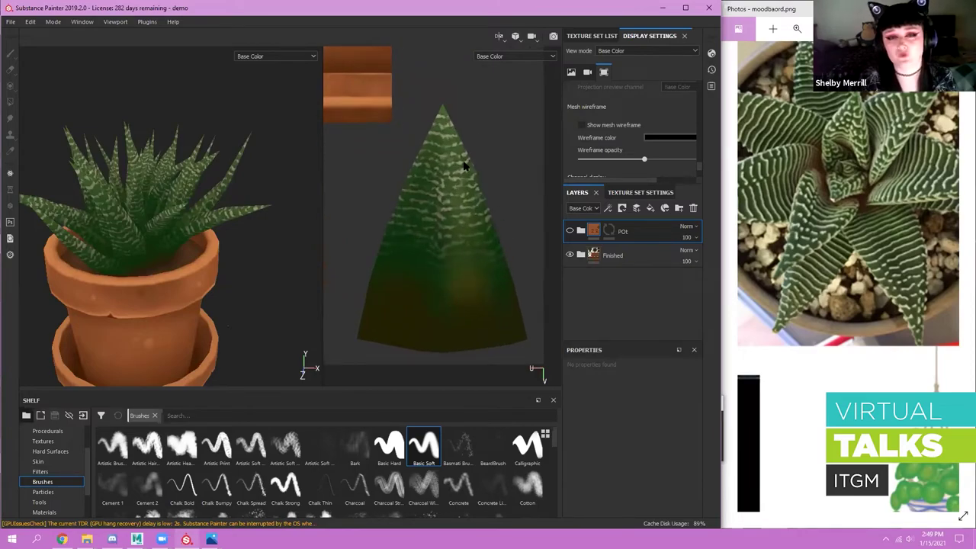
- Compare the visible and hidden POt group on the model and across the whole UV layout
middle_click_drag(255, 179, 256, 126, "alt")
left_click_drag(231, 275, 233, 244, "alt")
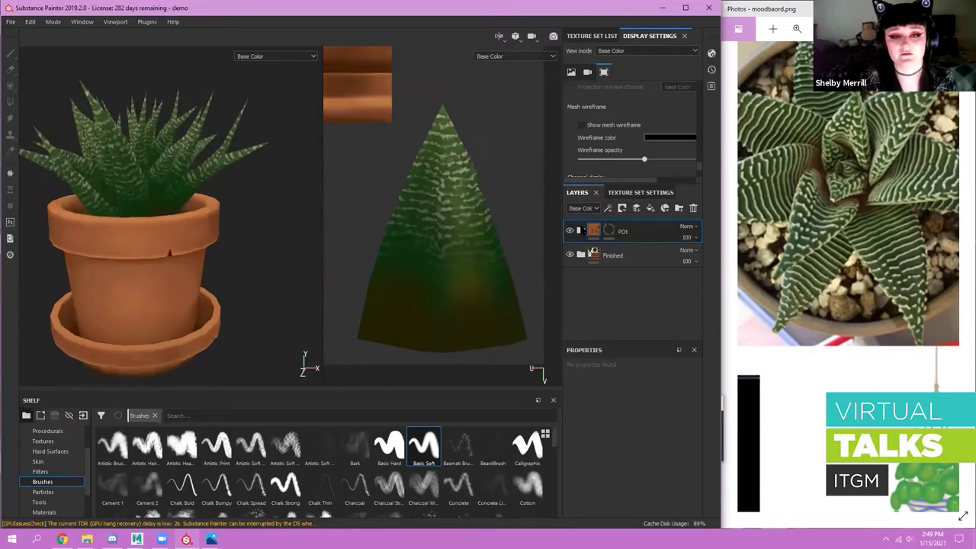
right_click_drag(433, 207, 340, 156, "alt")
middle_click_drag(340, 156, 420, 196, "alt")
left_click_drag(420, 196, 387, 196, "alt+shift")
middle_click_drag(387, 196, 395, 190, "alt")
left_click_drag(145, 281, 182, 272, "alt")
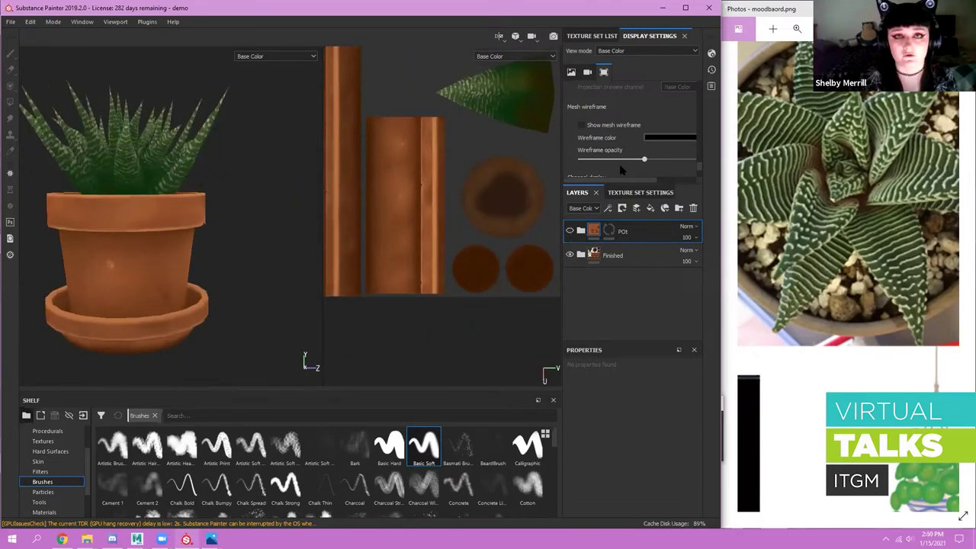
left_click(569, 230)
left_click(569, 231)
- Examine the painted pot and saucer from several angles
mouse_move(93, 304)
left_mouse_down("alt")
mouse_move(144, 295)
mouse_move(183, 267)
left_mouse_up("alt")
right_click_drag(184, 287, 202, 303, "alt")
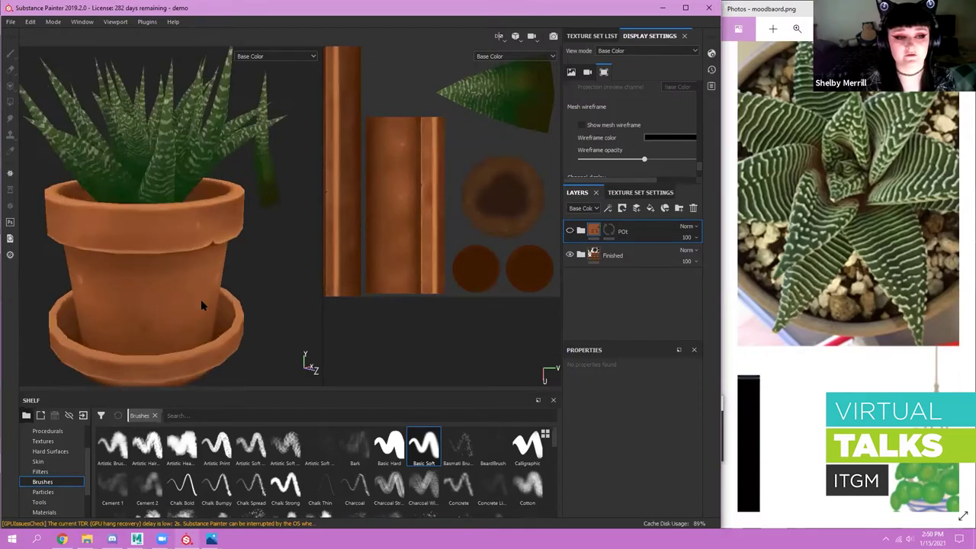
left_click_drag(202, 303, 132, 254, "alt")
right_click_drag(133, 255, 244, 289, "alt")
right_click_drag(183, 280, 166, 289, "alt")
mouse_move(166, 288)
middle_mouse_down("alt")
mouse_move(194, 275)
mouse_move(166, 295)
middle_mouse_up("alt")
left_click_drag(167, 294, 287, 255, "alt")
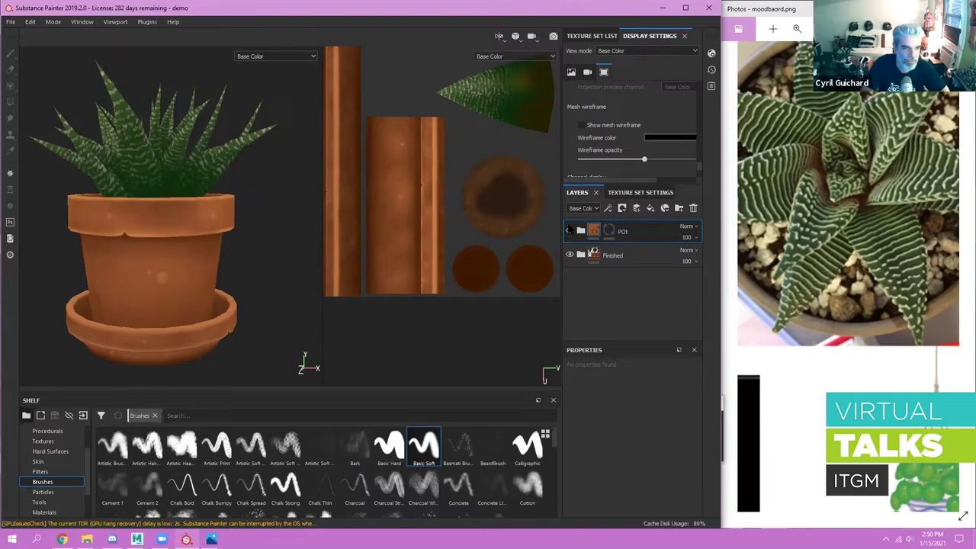
scroll(448, 197, "down", 1)
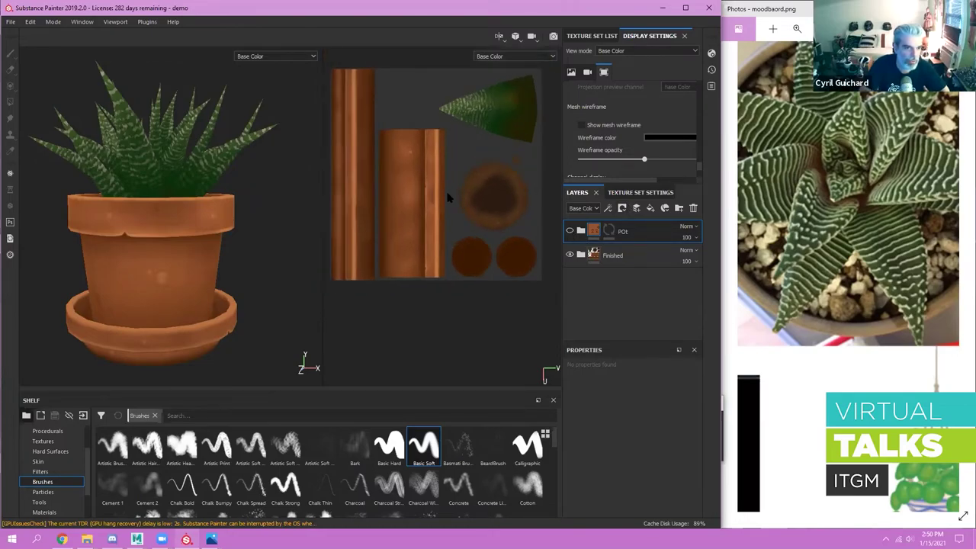
- Switch the POt group on and off repeatedly to compare its shading with the Finished group
left_click(569, 232)
left_click(570, 232)
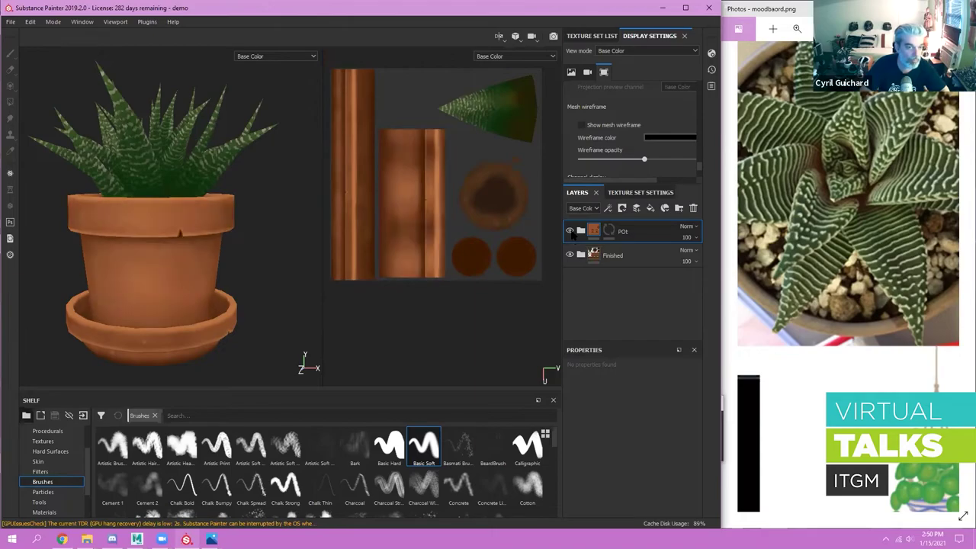
left_click(569, 232)
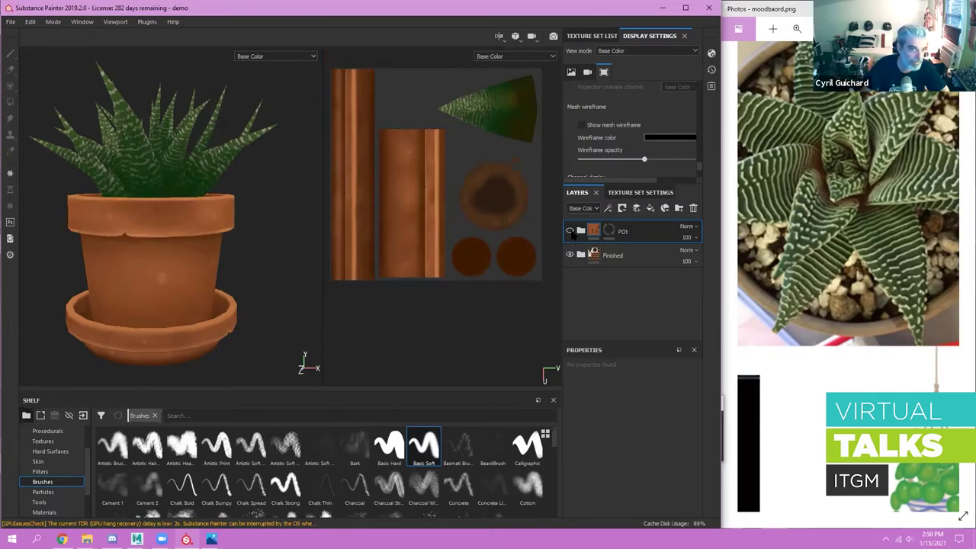
left_click(570, 232)
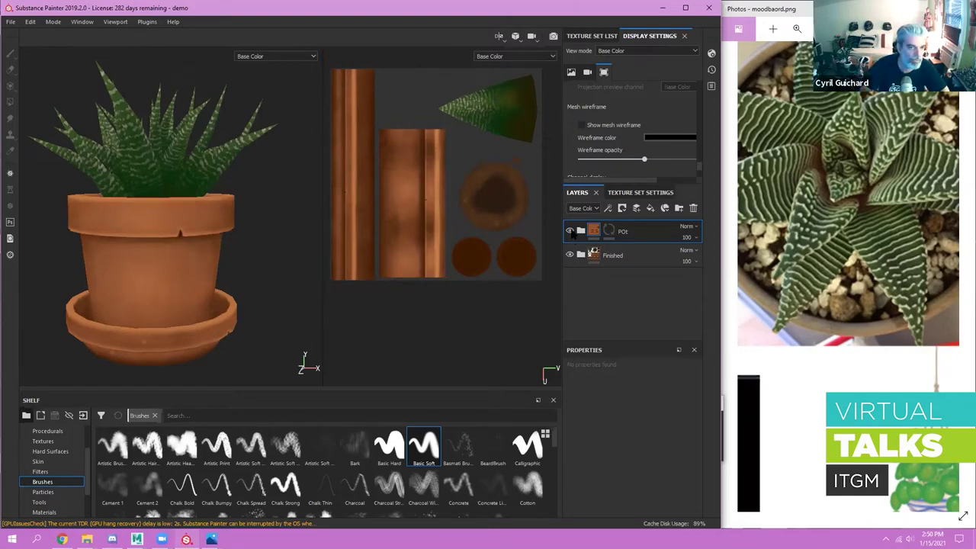
left_click(570, 232)
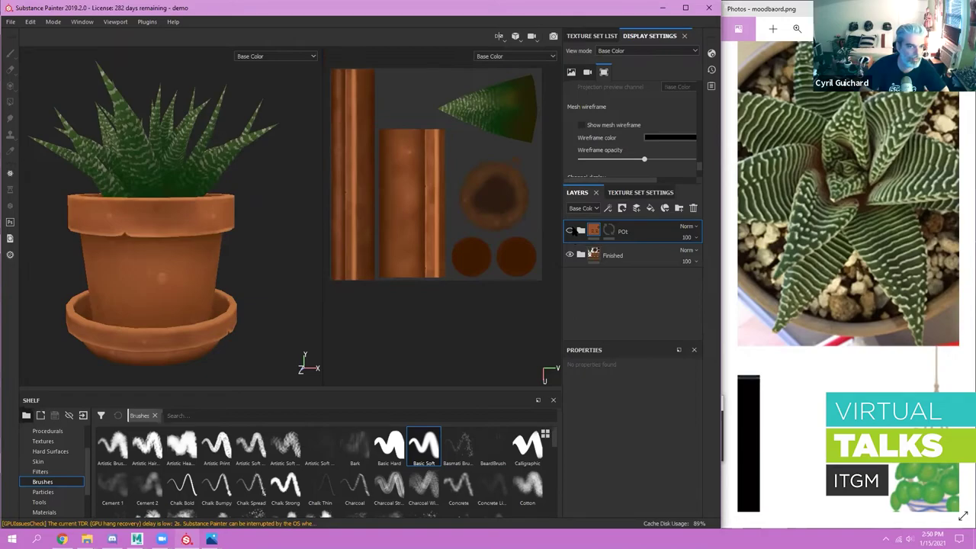
left_click(569, 232)
- Examine the potted plant together with the full UV layout of the finished texture
right_click_drag(152, 252, 176, 252, "alt")
left_click_drag(176, 252, 183, 263, "alt")
right_click_drag(183, 263, 188, 211, "alt")
mouse_move(187, 212)
left_mouse_down("alt")
mouse_move(203, 218)
mouse_move(203, 208)
mouse_move(197, 220)
left_mouse_up("alt")
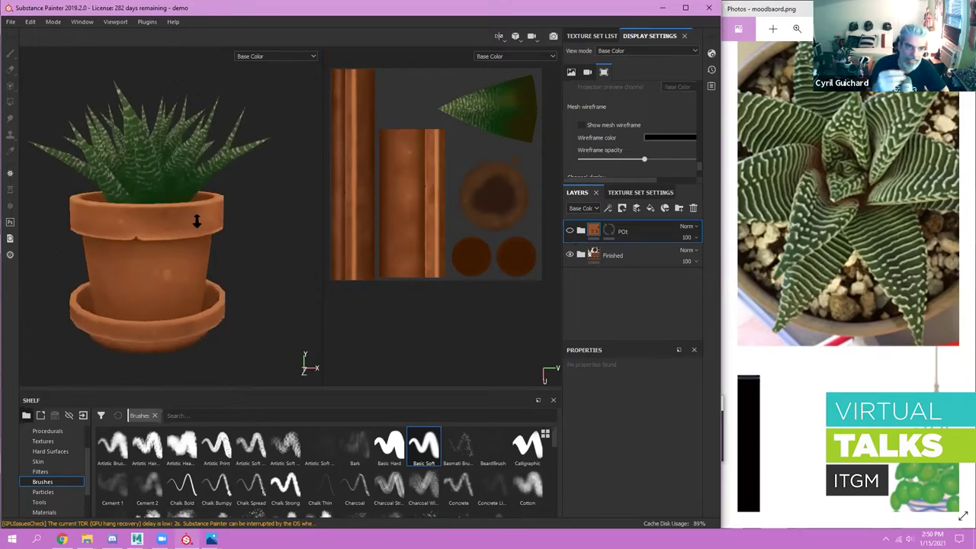
right_click_drag(425, 228, 425, 194, "alt")
middle_click_drag(437, 204, 432, 210, "alt")
right_click_drag(432, 209, 449, 220, "alt")
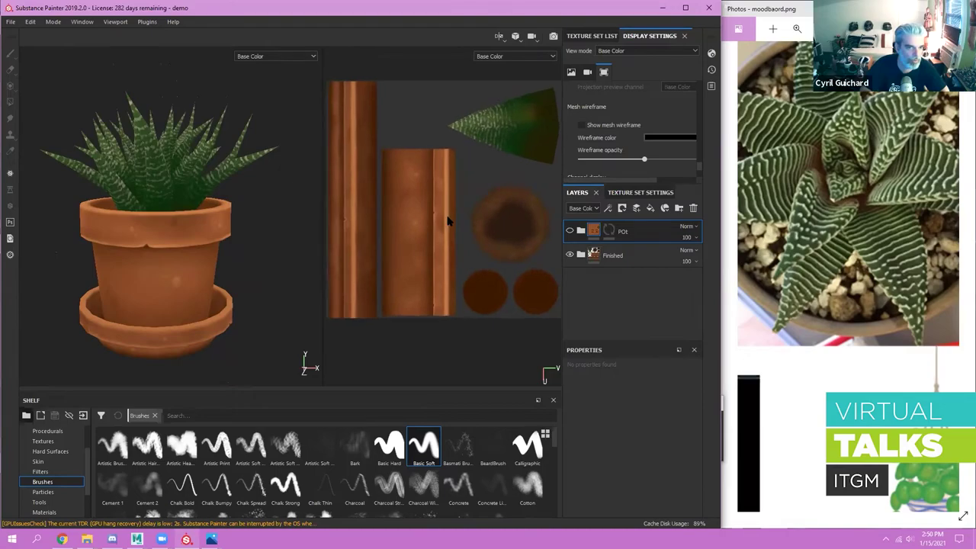
middle_click_drag(449, 220, 445, 227, "alt")
right_click_drag(445, 227, 408, 228, "alt")
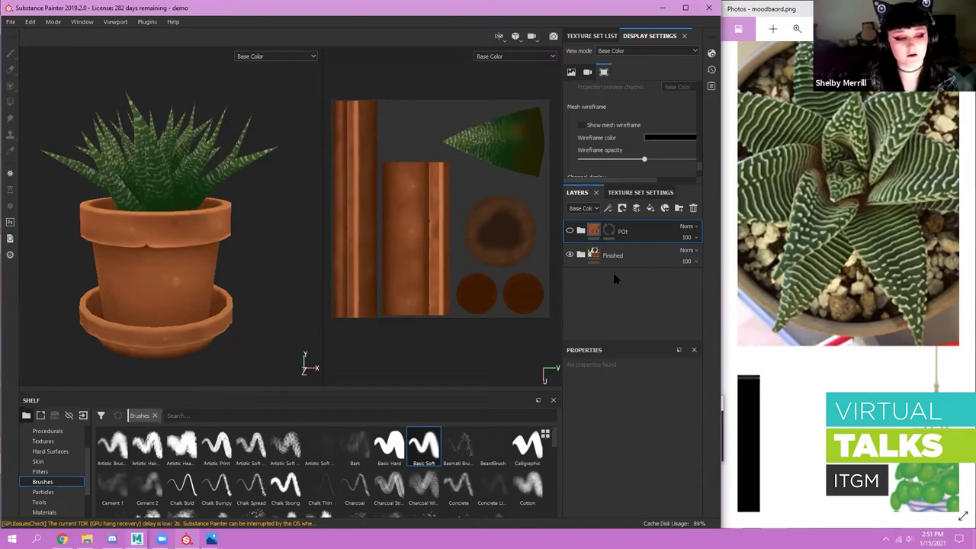
- Switch to Maya, reposition the AMTools window and display its Modeling Tools
mouse_move(137, 539)
left_click(192, 495)
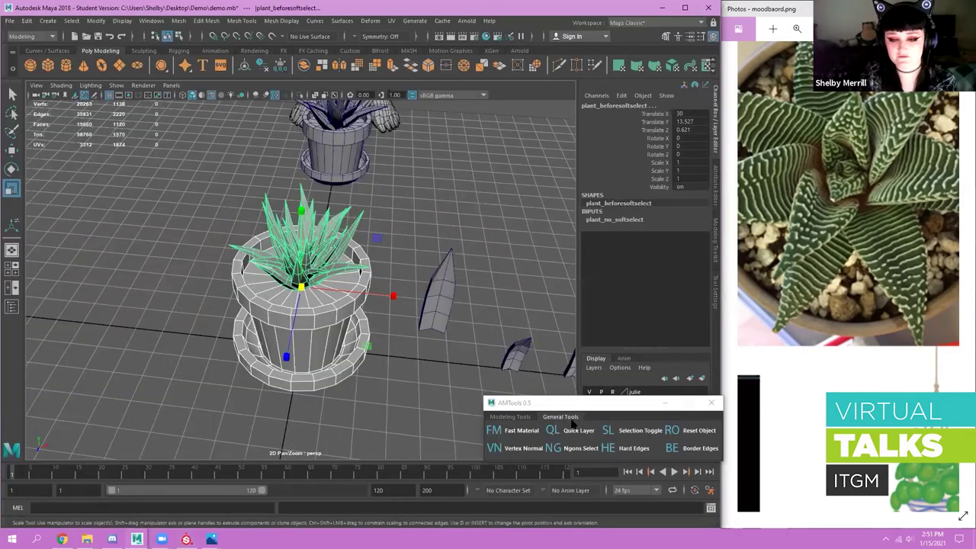
left_click_drag(615, 405, 573, 419)
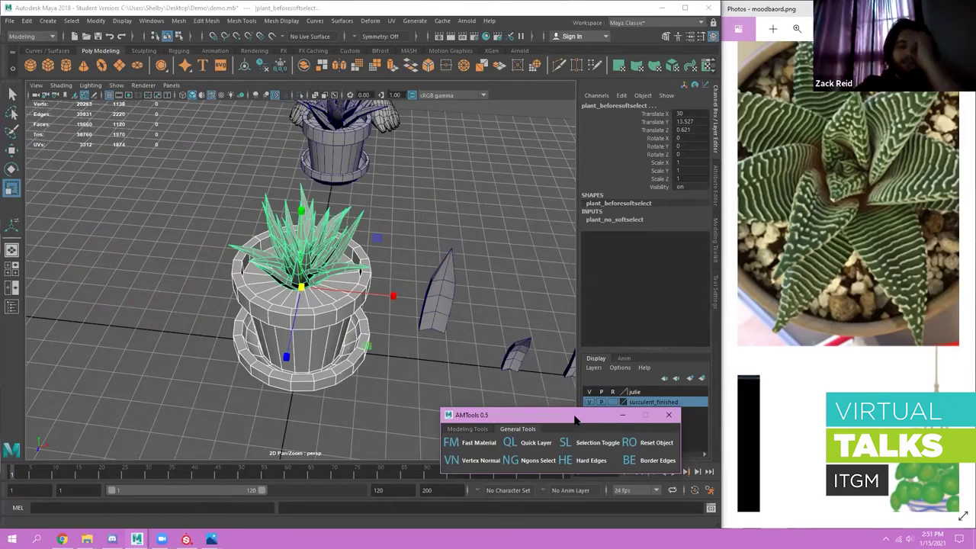
left_click_drag(576, 418, 601, 403)
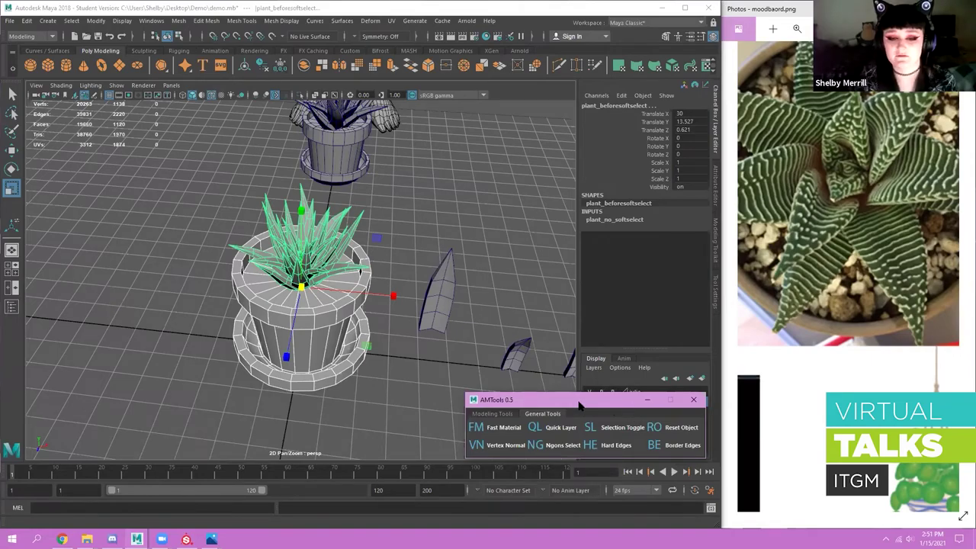
left_click_drag(580, 405, 577, 406)
left_click(488, 415)
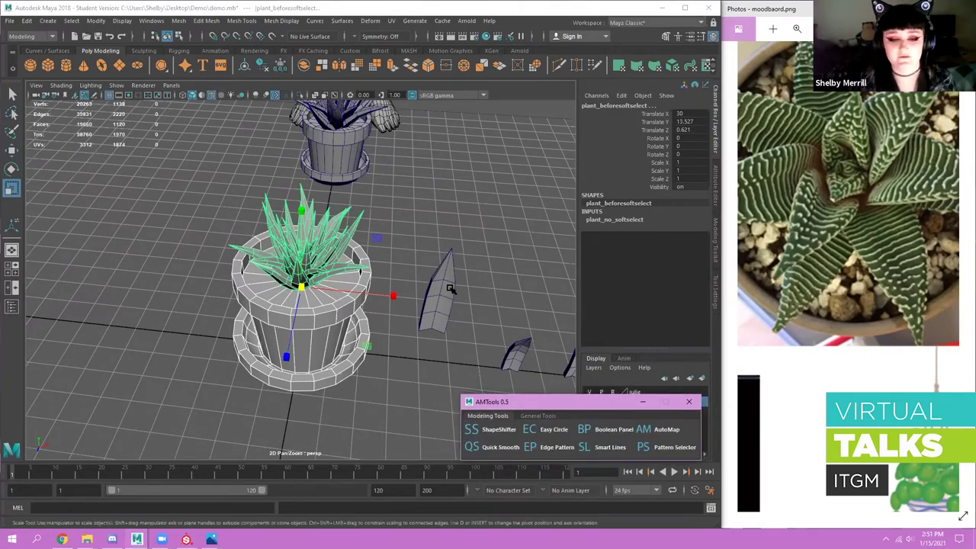
- Create a polygon cube positioned at X -20 and scale it uniformly to about 3.08
scroll(317, 243, "up", 3)
middle_click_drag(405, 373, 296, 385, "alt")
left_click_drag(296, 384, 306, 370, "alt")
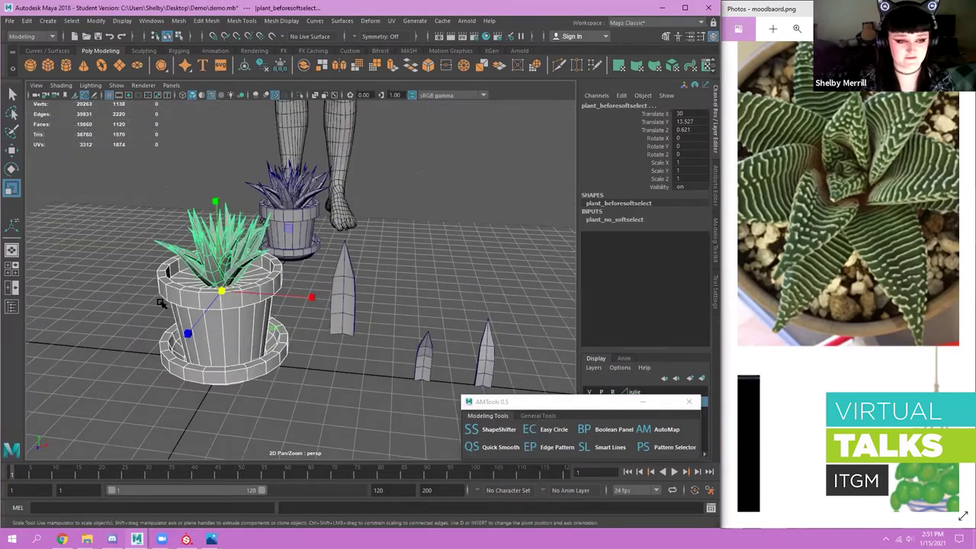
key("f")
left_click_drag(301, 279, 447, 235)
scroll(377, 206, "down", 3)
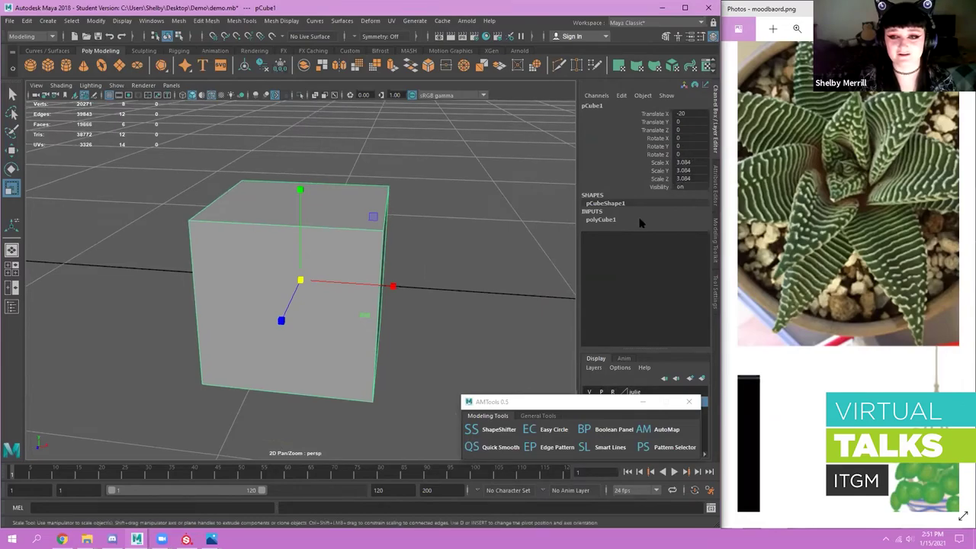
- Set the cube's width, height and depth subdivisions to 20
left_click(612, 220)
left_click_drag(682, 260, 688, 251)
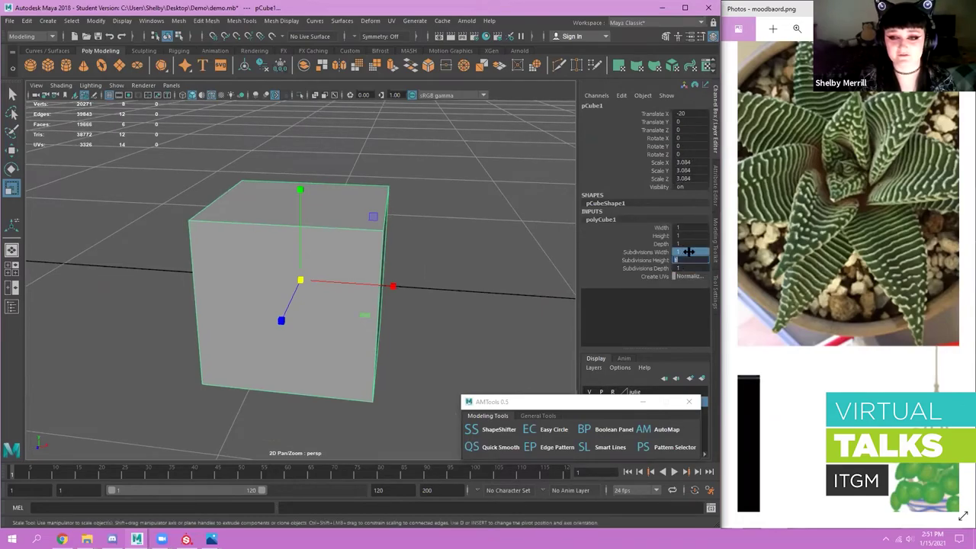
left_click(690, 265, "shift")
type("20")
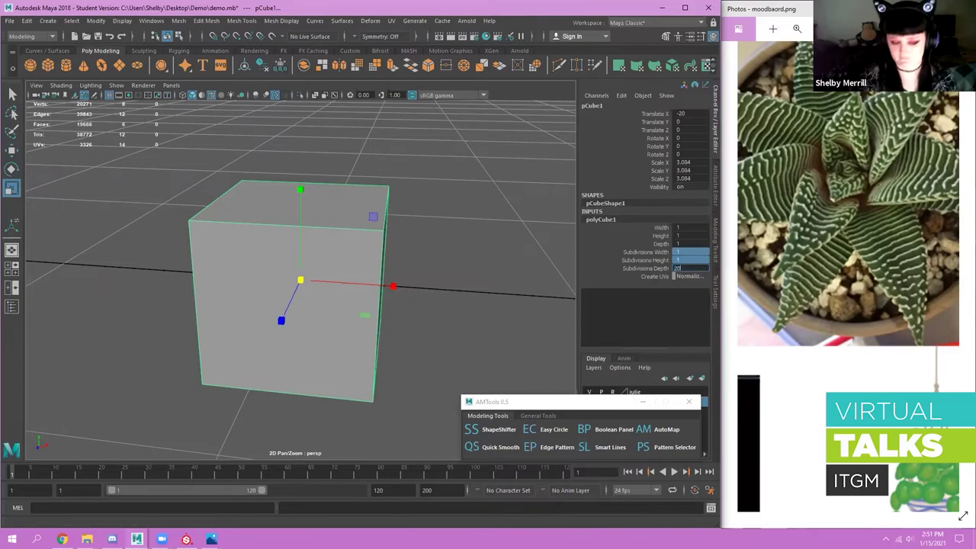
key("Return")
scroll(217, 265, "up", 2)
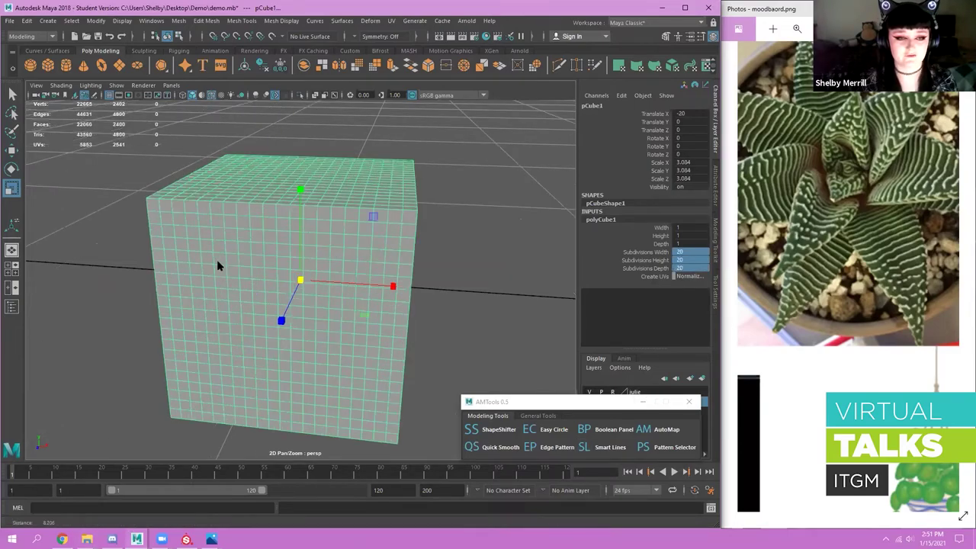
- Create an Easy Circle at the centre vertex of the cube's front face and select an edge beside it for scaling
left_click_drag(217, 265, 311, 304, "alt")
right_click_drag(257, 245, 208, 245)
left_click(286, 286)
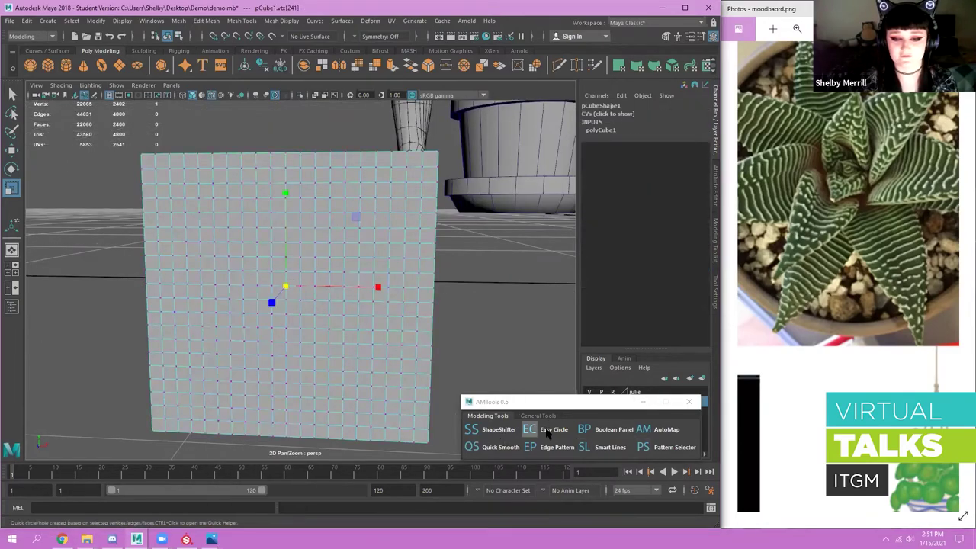
left_click(543, 431)
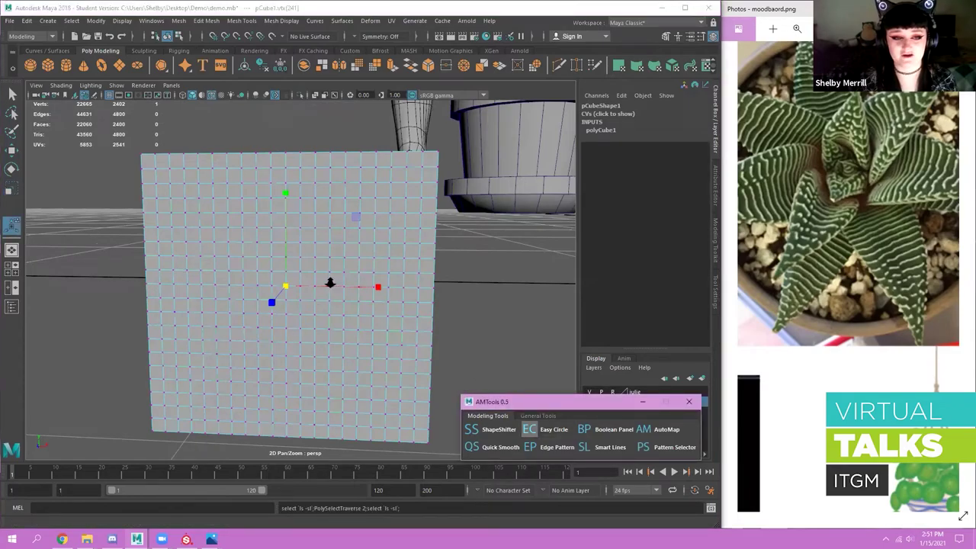
scroll(348, 257, "up", 5)
right_click_drag(346, 246, 341, 215)
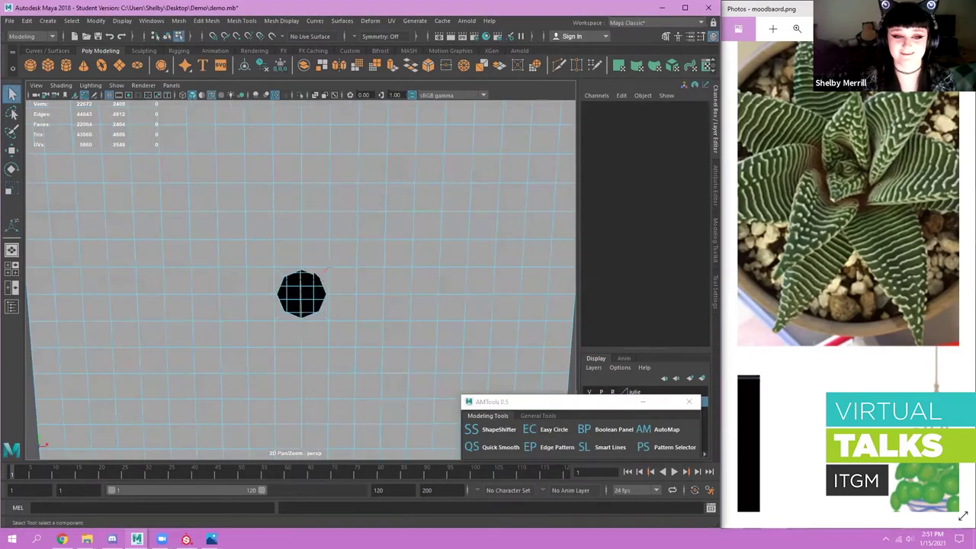
double_click(329, 280)
key("r")
- Undo the Easy Circle operation and the vertex selection on the cube
key("ctrl+z")
key("ctrl+z")
key("ctrl+z")
key("ctrl+z")
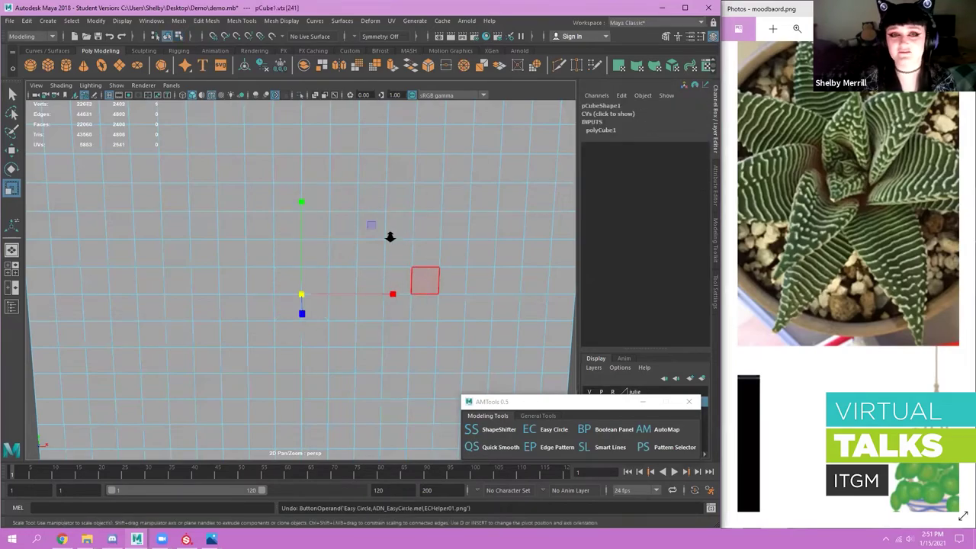
scroll(375, 230, "down", 5)
left_click_drag(345, 168, 347, 180, "alt")
scroll(450, 183, "down", 1)
left_click_drag(455, 240, 558, 388, "alt")
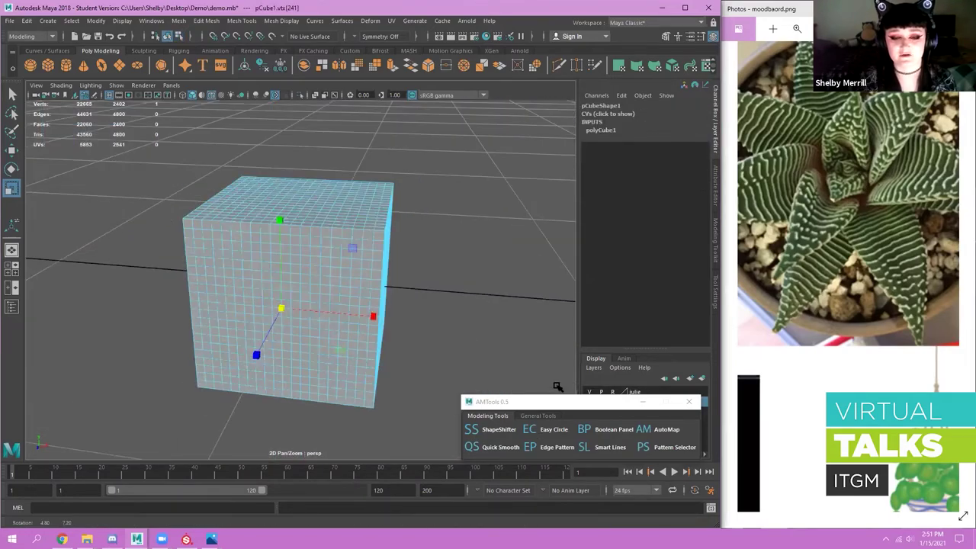
key("ctrl+z")
key("ctrl+z")
key("ctrl+z")
key("ctrl+z")
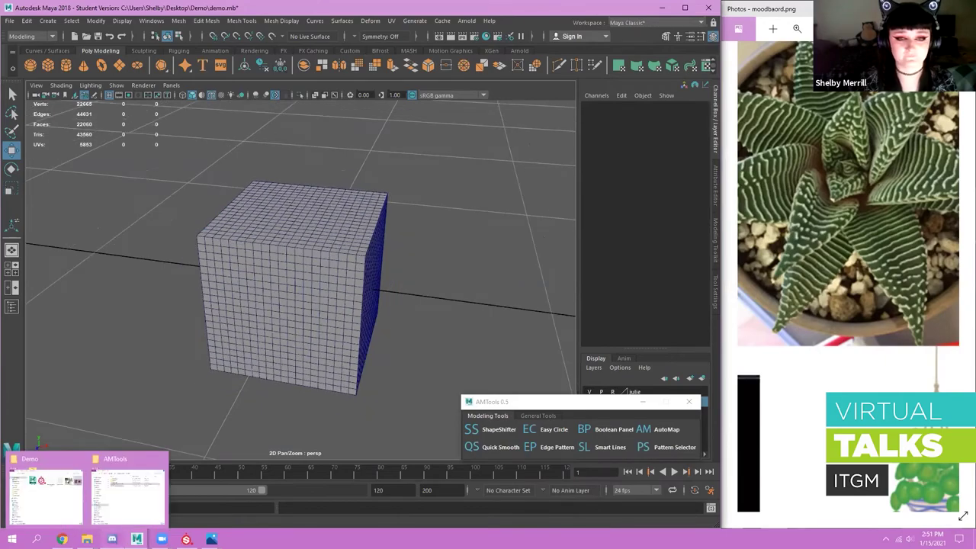
- Load the UE4 maya grid.mel script from the Modeling Tools folder into Maya
left_click(46, 491)
mouse_move(87, 537)
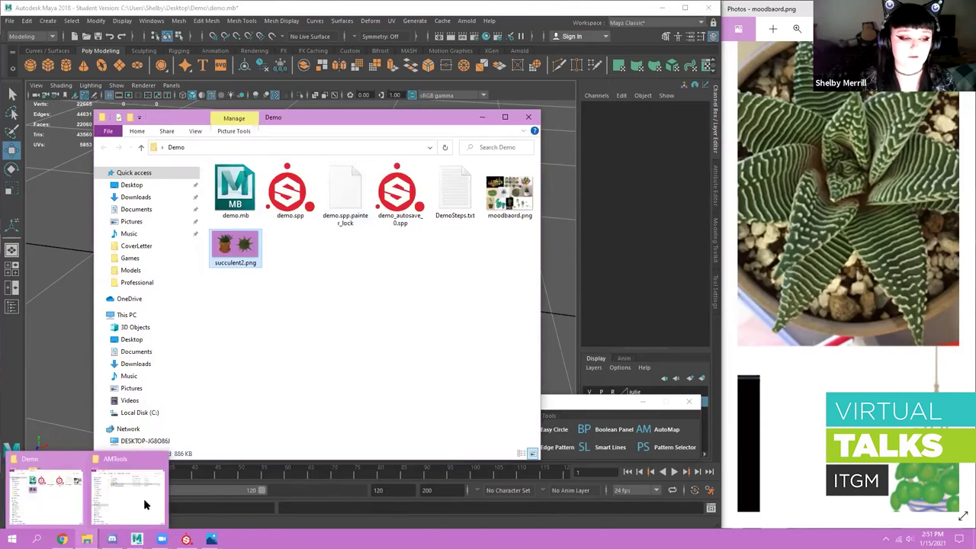
left_click(128, 495)
left_click(286, 161)
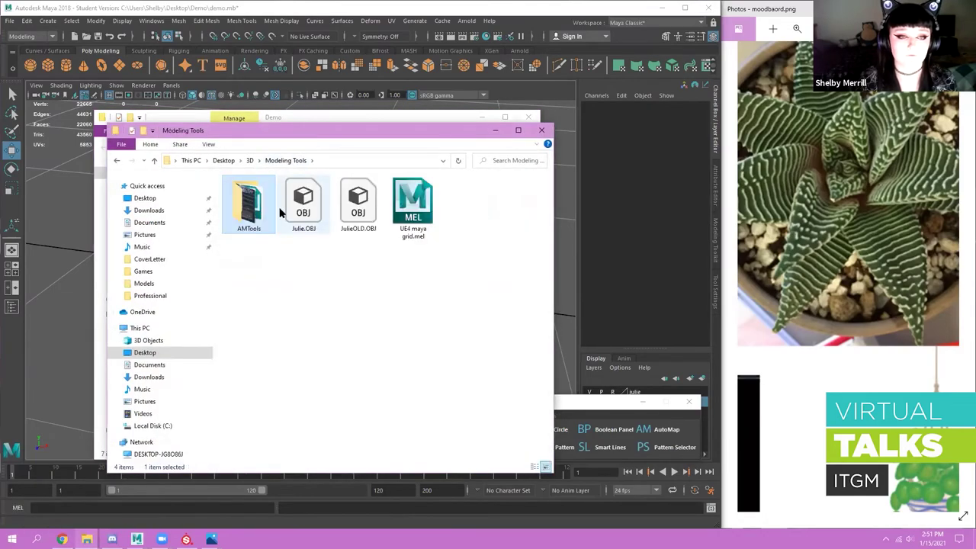
left_click_drag(416, 202, 560, 176)
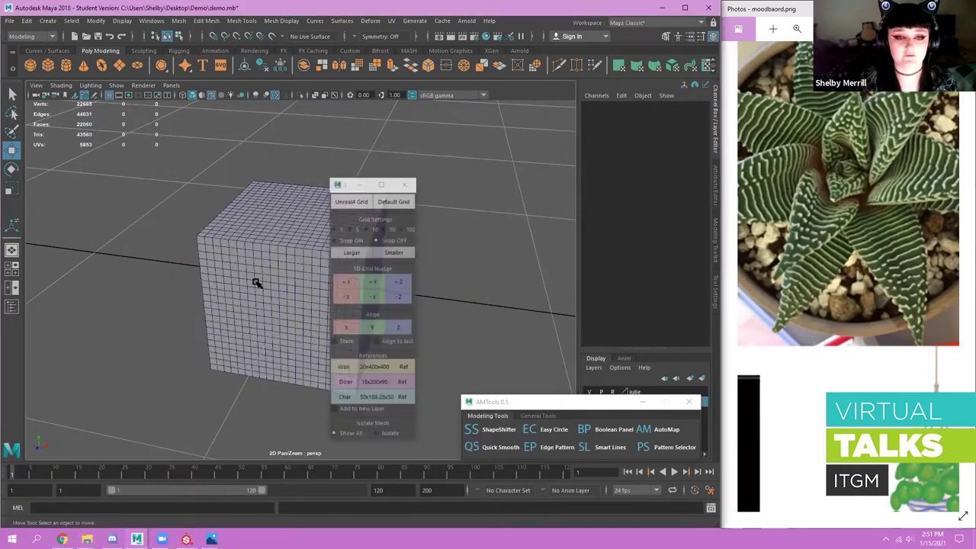
- Set the grid size to 5 in the Unreal grid tool
scroll(183, 272, "down", 5)
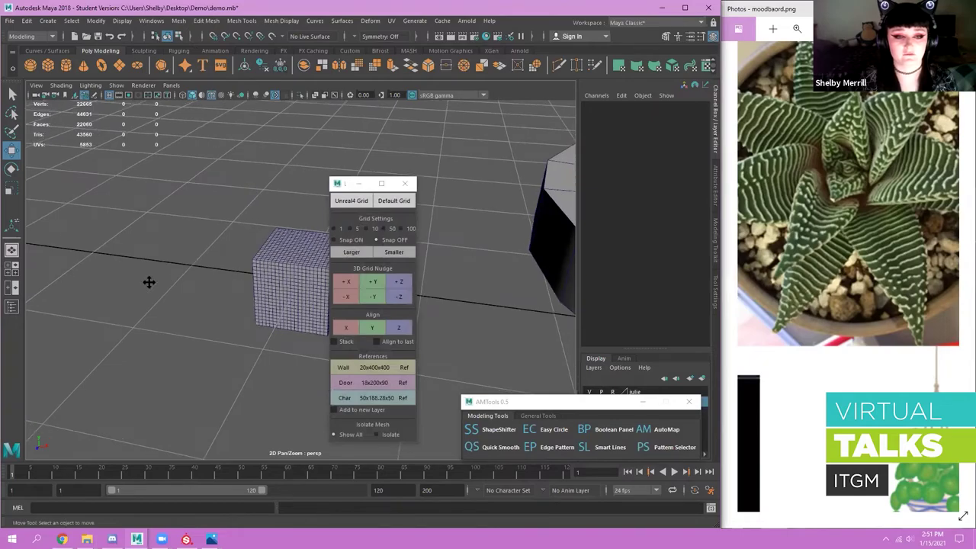
middle_click_drag(148, 282, 96, 309, "alt")
scroll(149, 282, "down", 5)
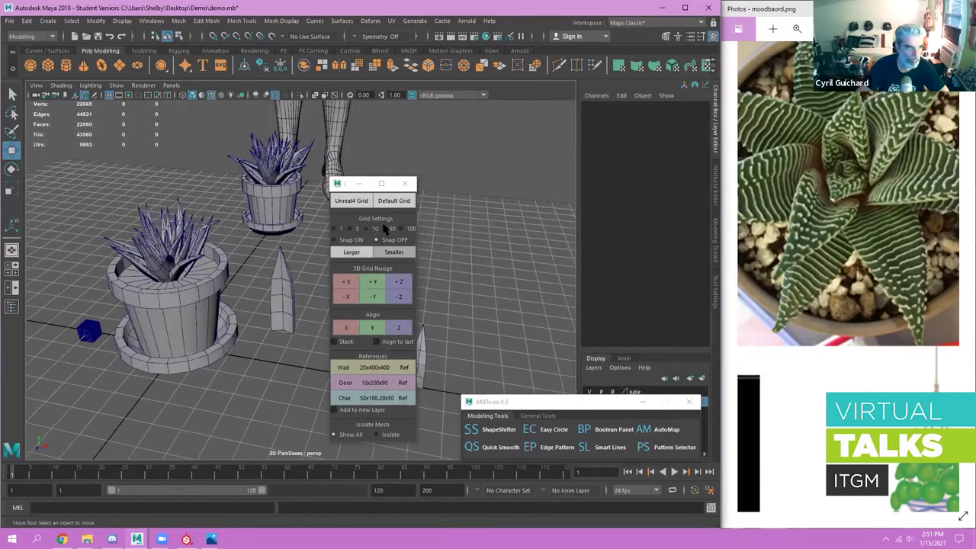
left_click(384, 228)
left_click(350, 228)
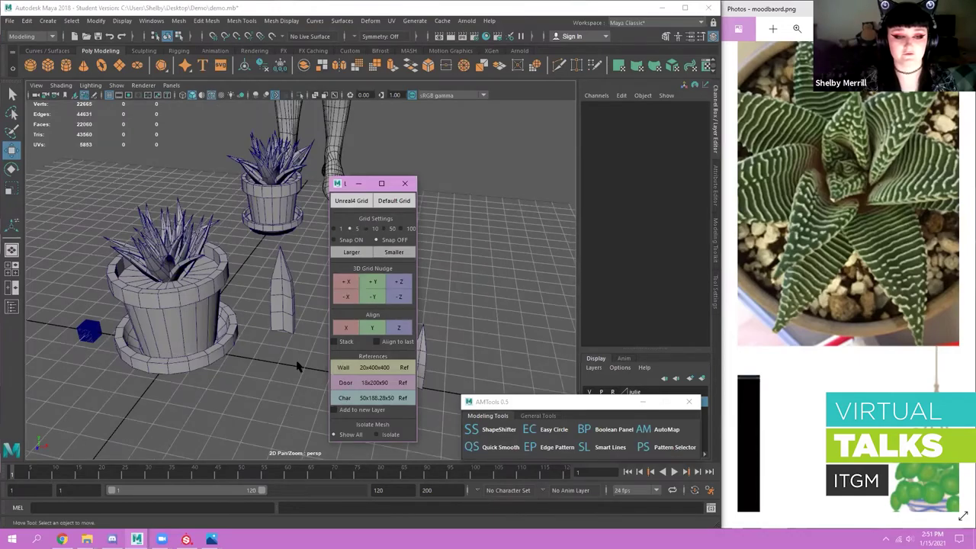
- Add the Char 50x188.28x50, Door 18x200x90 and Wall 20x400x400 reference meshes, and remove them again
scroll(247, 322, "down", 2)
left_click(395, 402)
left_click_drag(323, 375, 167, 337, "alt")
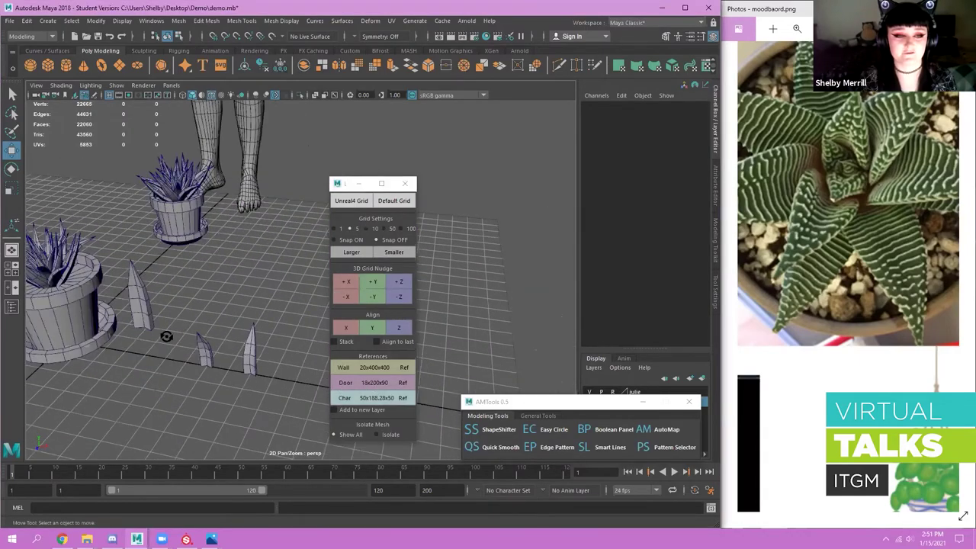
scroll(235, 383, "down", 5)
left_click(343, 382)
left_click_drag(204, 368, 220, 342, "alt")
right_click_drag(220, 342, 136, 328, "alt")
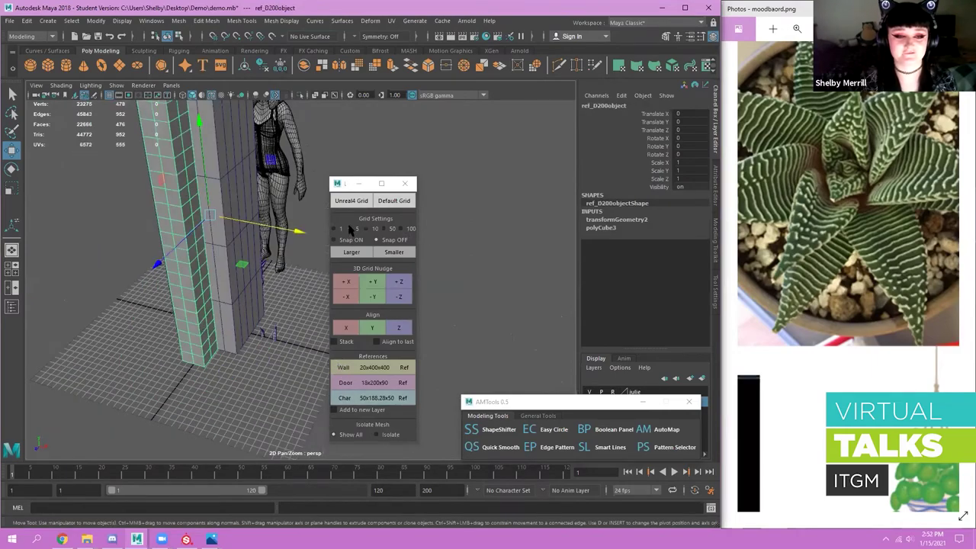
left_click(343, 368)
right_click_drag(238, 299, 246, 362, "alt")
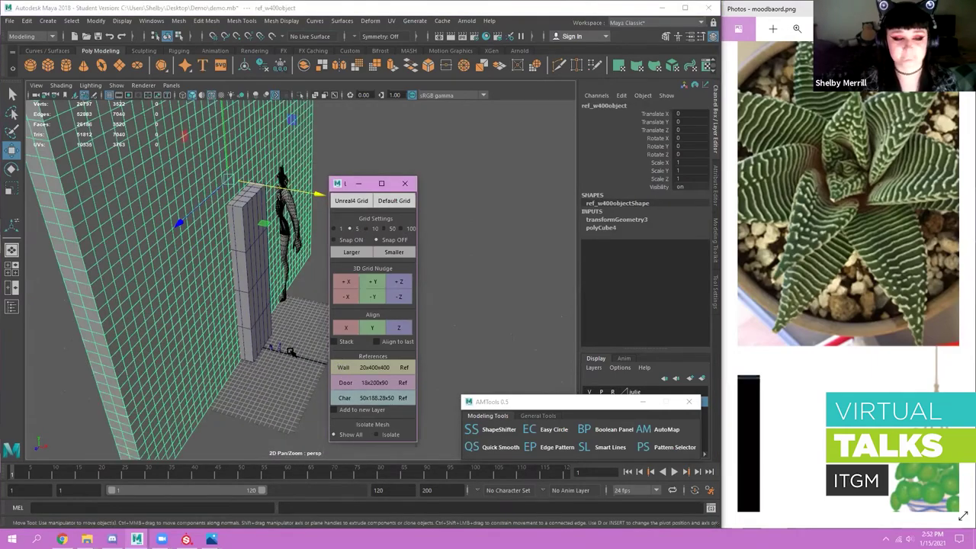
key("Delete")
- Enlarge the grid size to 10 and move the grid tool window clear of the models
left_click(341, 253)
middle_click_drag(332, 238, 314, 197, "alt")
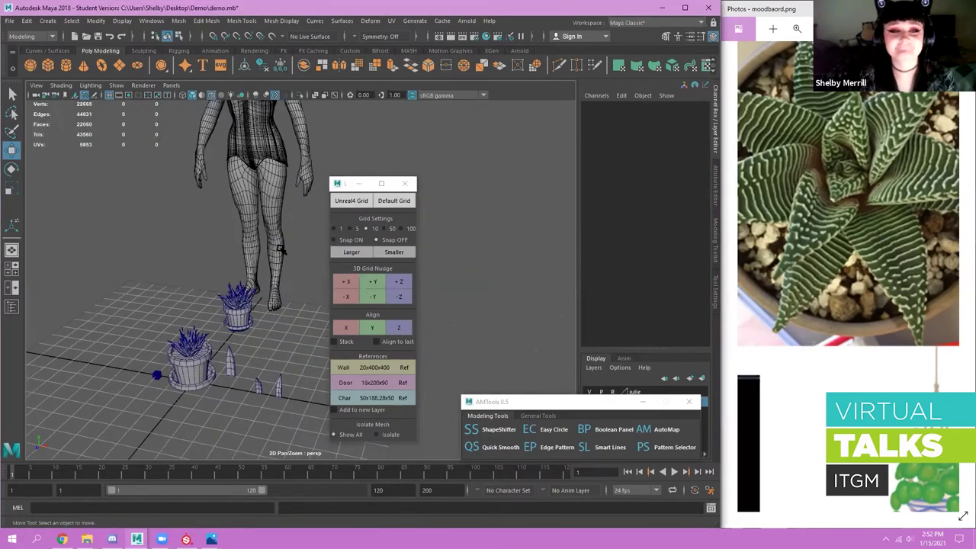
middle_click_drag(264, 320, 285, 309, "alt")
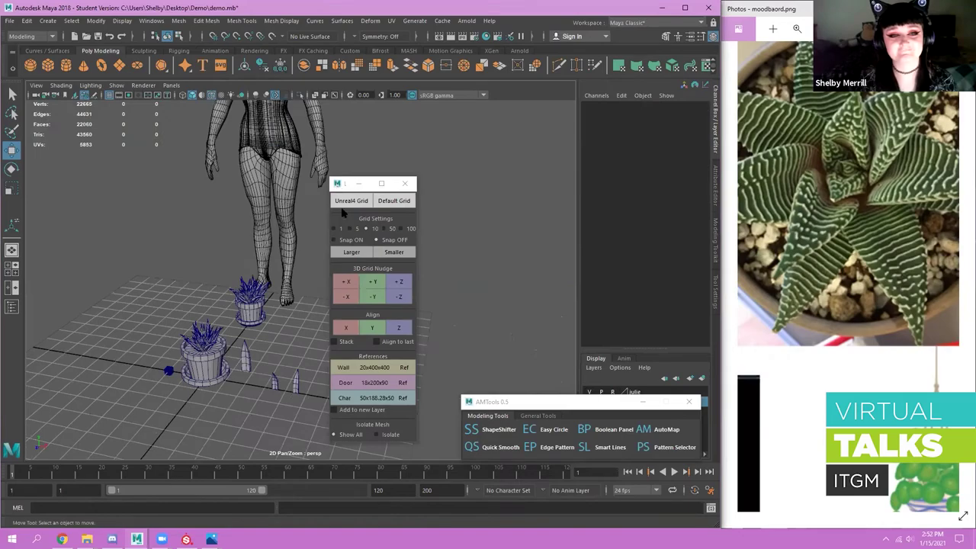
left_click(338, 184)
left_click_drag(348, 183, 504, 132)
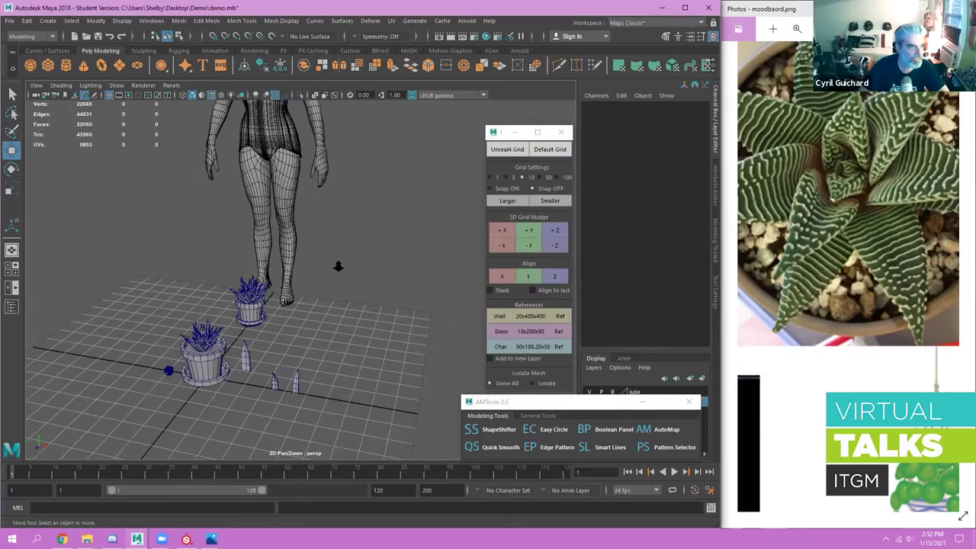
scroll(354, 278, "up", 1)
scroll(371, 286, "up", 1)
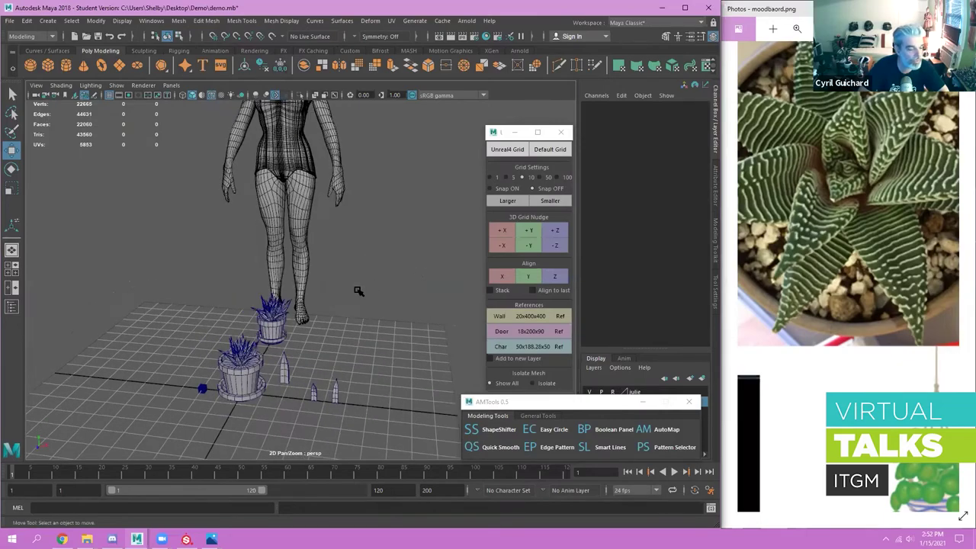
scroll(360, 291, "up", 1)
scroll(376, 295, "up", 1)
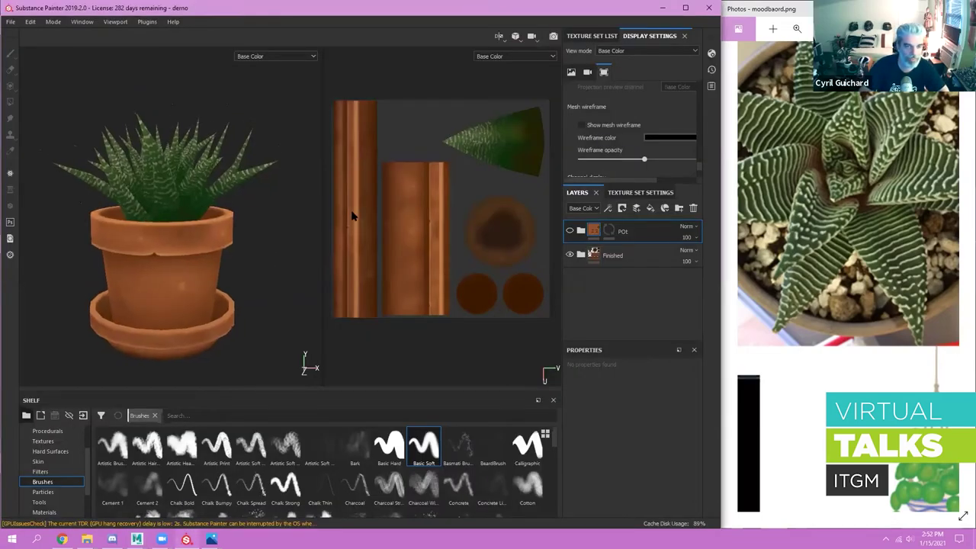
- Switch to Substance Painter and examine the textured potted plant from several angles alongside its UV layout
left_click_drag(238, 221, 221, 247, "alt")
mouse_move(223, 249)
right_mouse_down("alt")
mouse_move(312, 298)
mouse_move(236, 248)
right_mouse_up("alt")
left_click_drag(236, 248, 222, 311, "alt")
middle_click_drag(474, 255, 484, 270, "alt")
right_click_drag(483, 270, 484, 267, "alt")
middle_click_drag(483, 270, 469, 267, "alt")
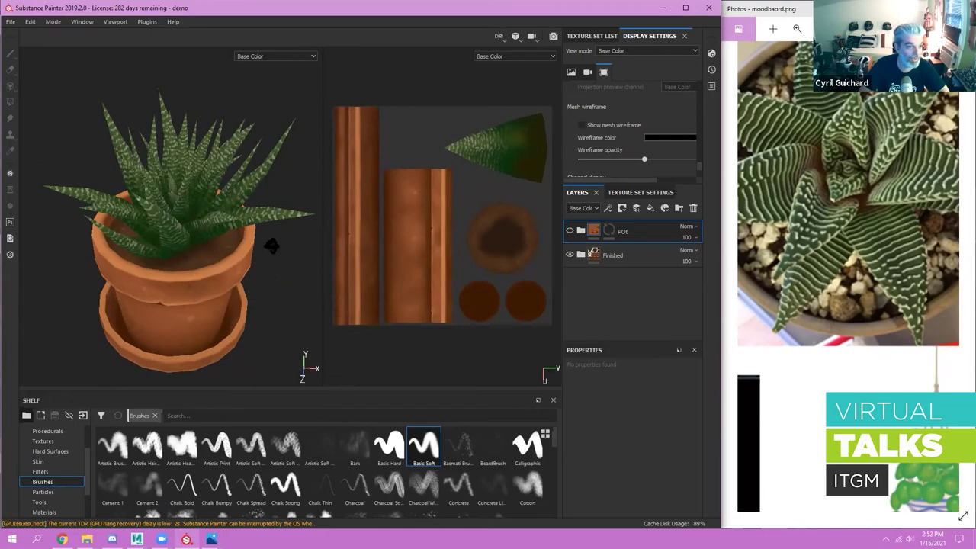
left_click_drag(231, 248, 248, 250, "alt")
right_click_drag(224, 241, 275, 238, "alt")
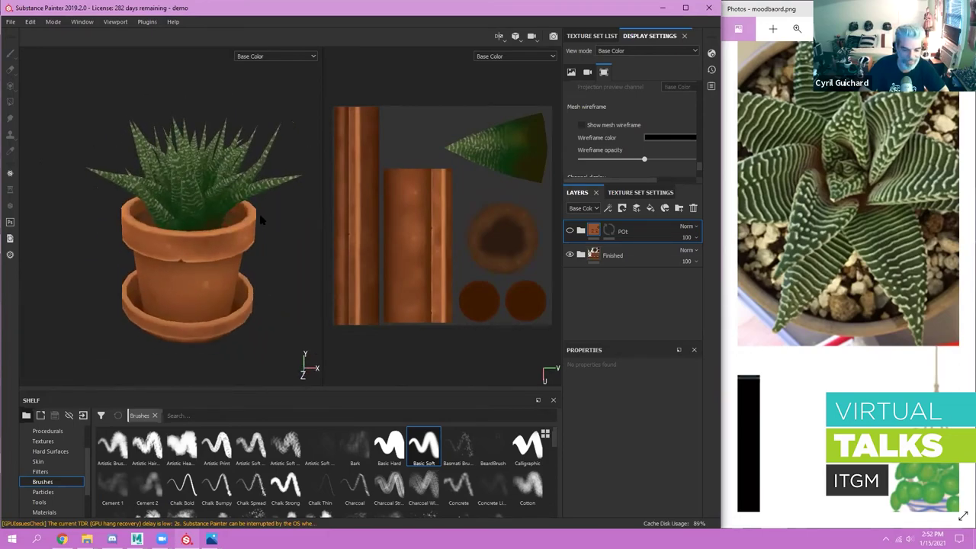
middle_click_drag(275, 247, 276, 259, "alt")
mouse_move(276, 259)
right_mouse_down("alt")
mouse_move(275, 247)
mouse_move(279, 264)
right_mouse_up("alt")
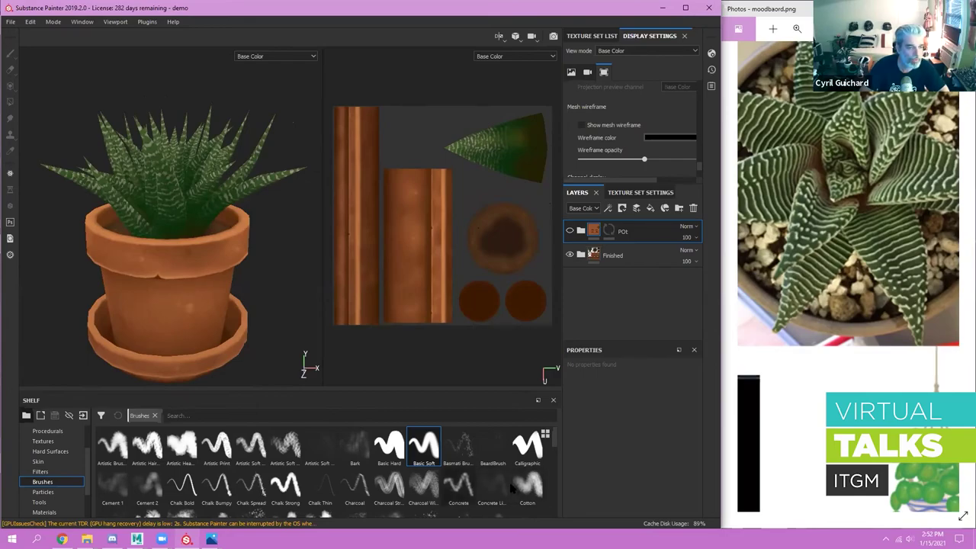
mouse_move(511, 485)
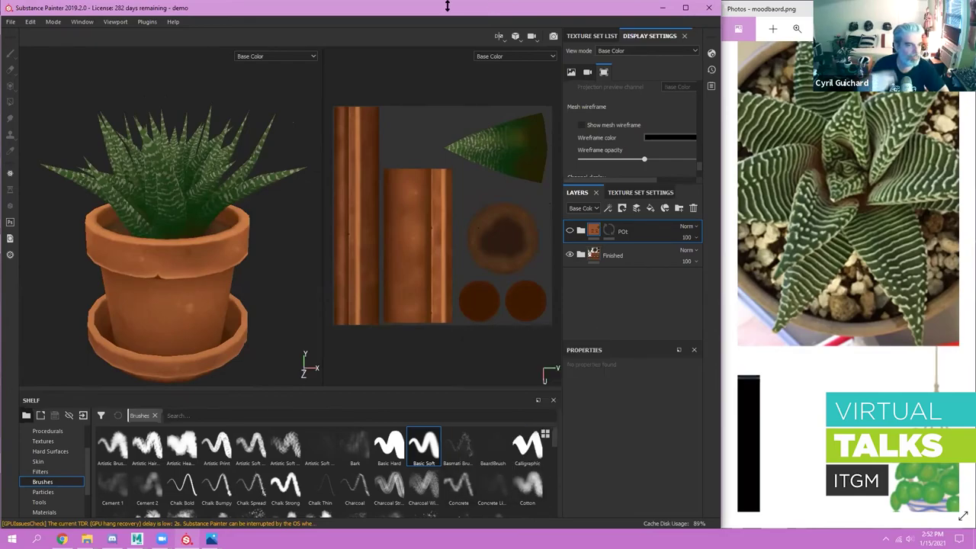